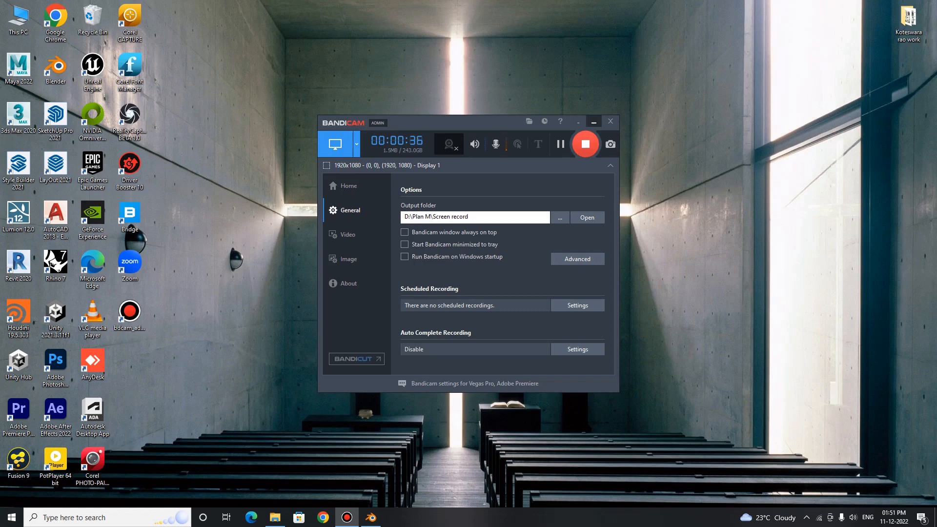
Minimize the screen recorder, switch to Blender and delete the default cube.
left_click(594, 122)
left_click(371, 517)
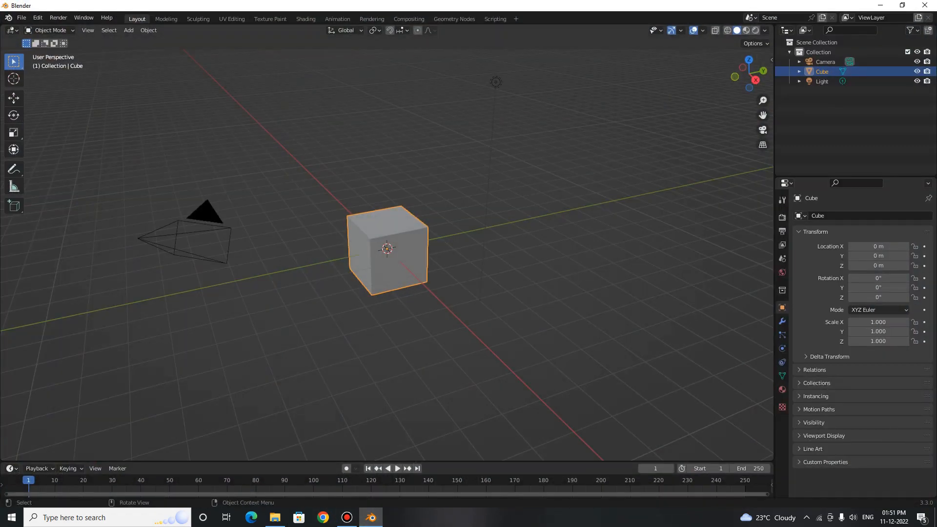
key("Delete")
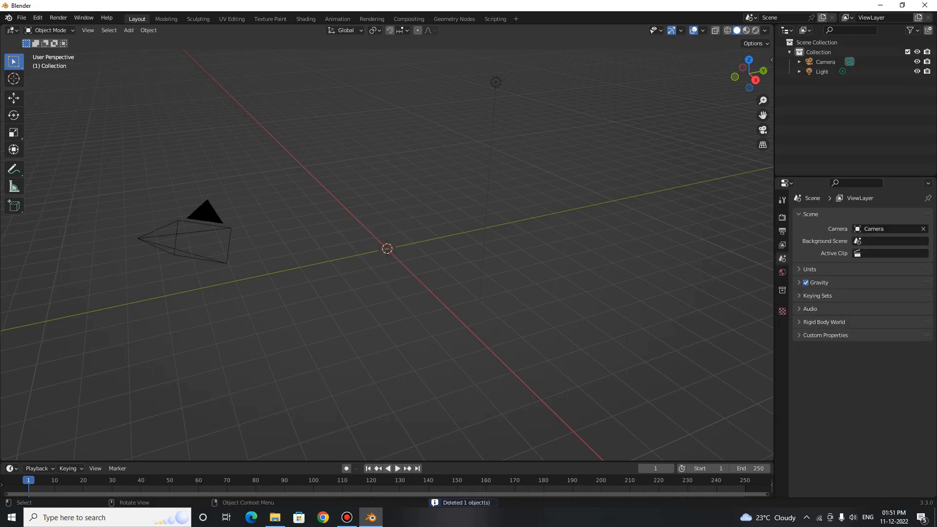
Import the SketchUp scene Church of light.skp from D:\Plan M\WORKSHOP with the default import options.
left_click(21, 18)
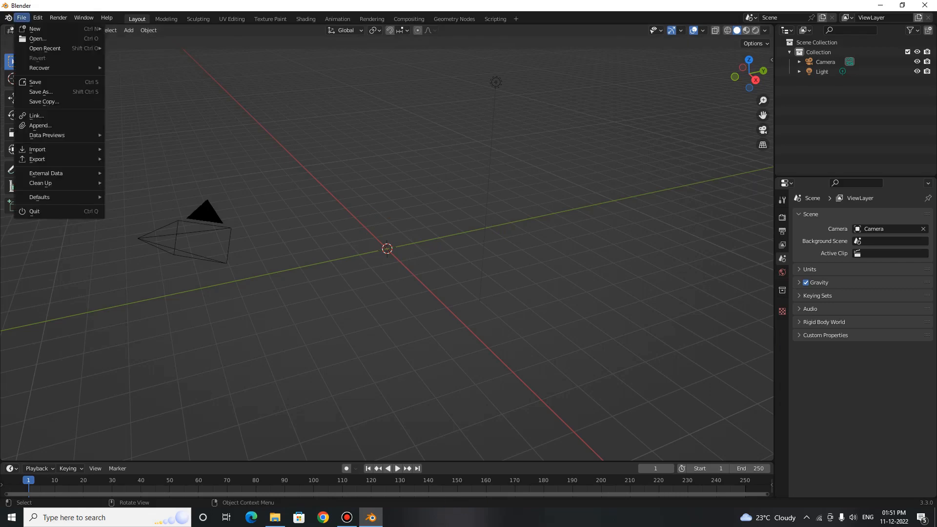
left_click(38, 38)
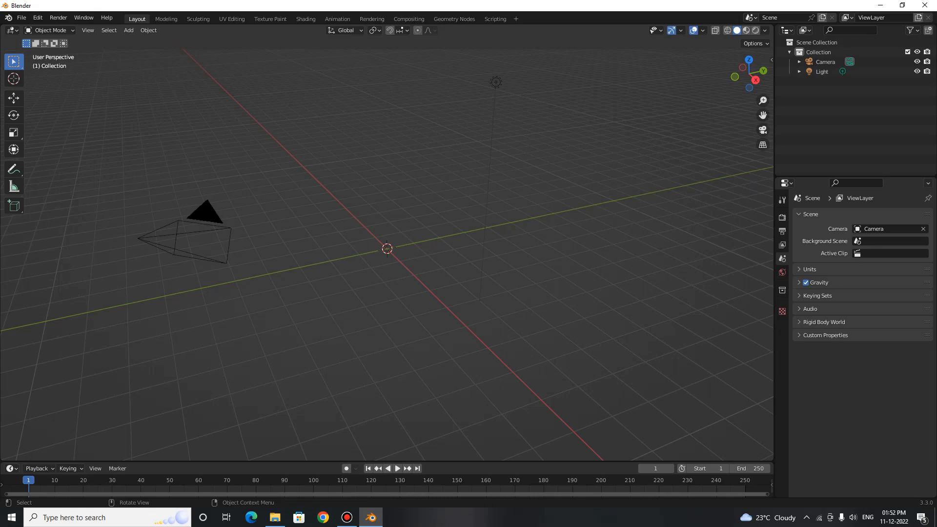
left_click(22, 18)
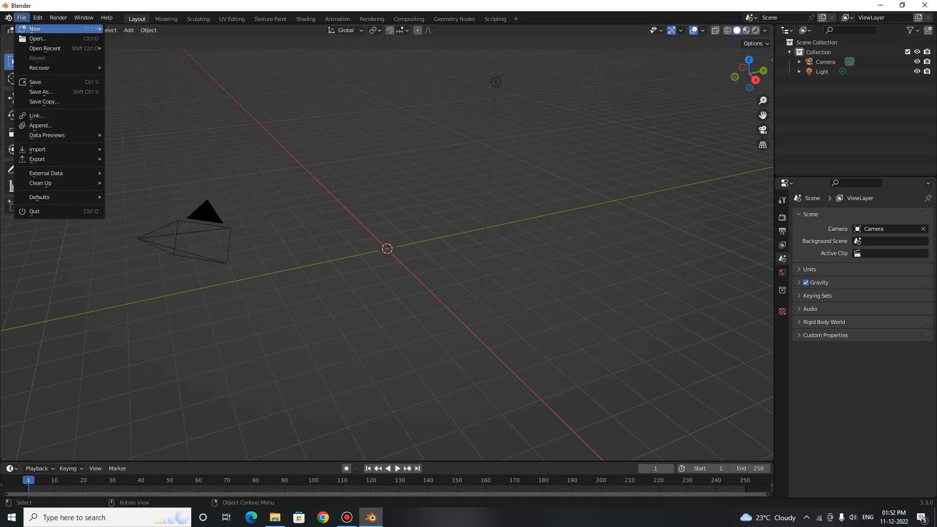
mouse_move(53, 149)
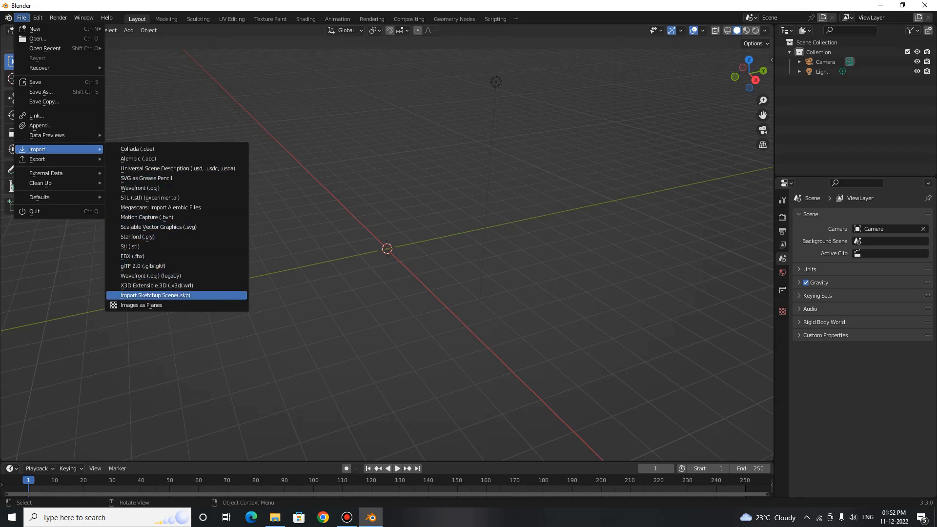
left_click(155, 295)
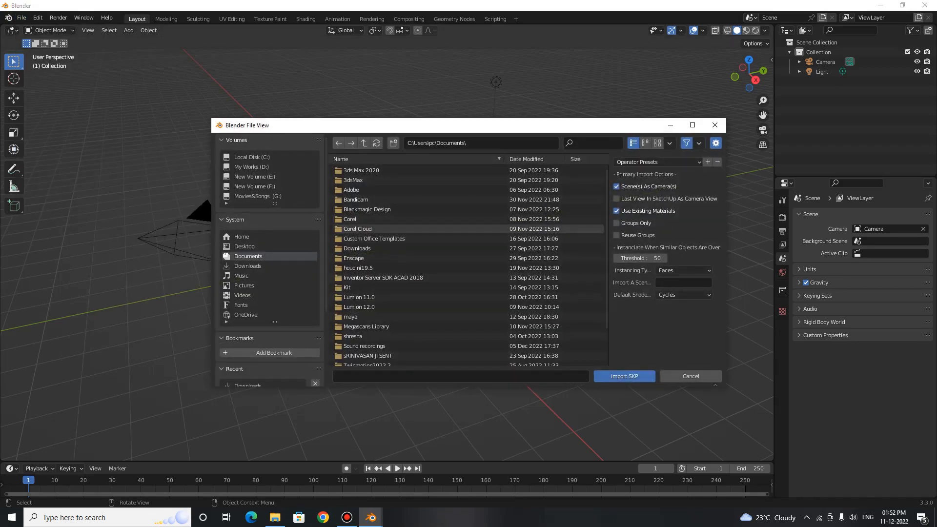
scroll(439, 273, "down", 3)
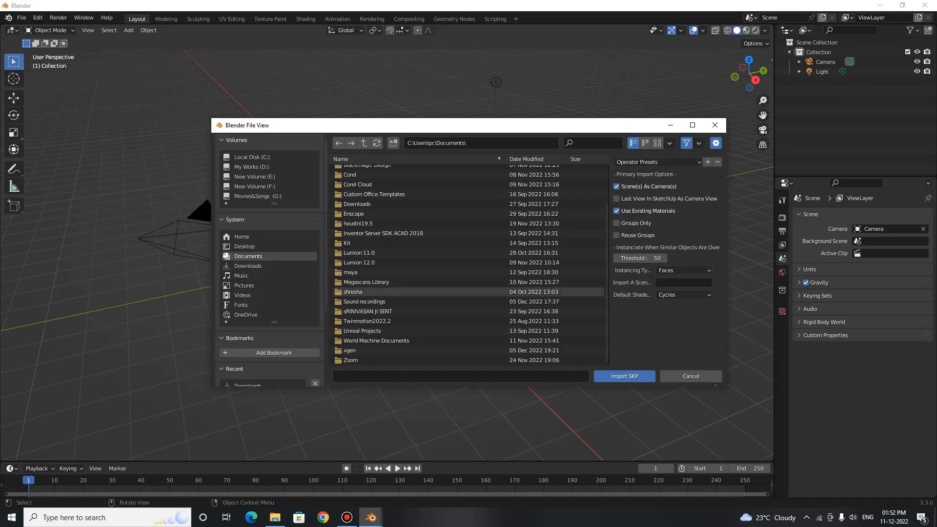
left_click(251, 166)
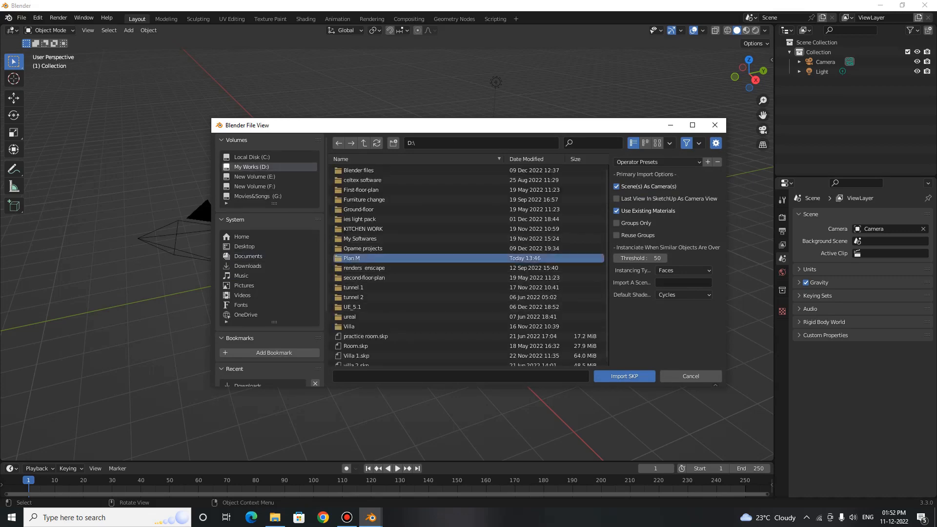
double_click(351, 258)
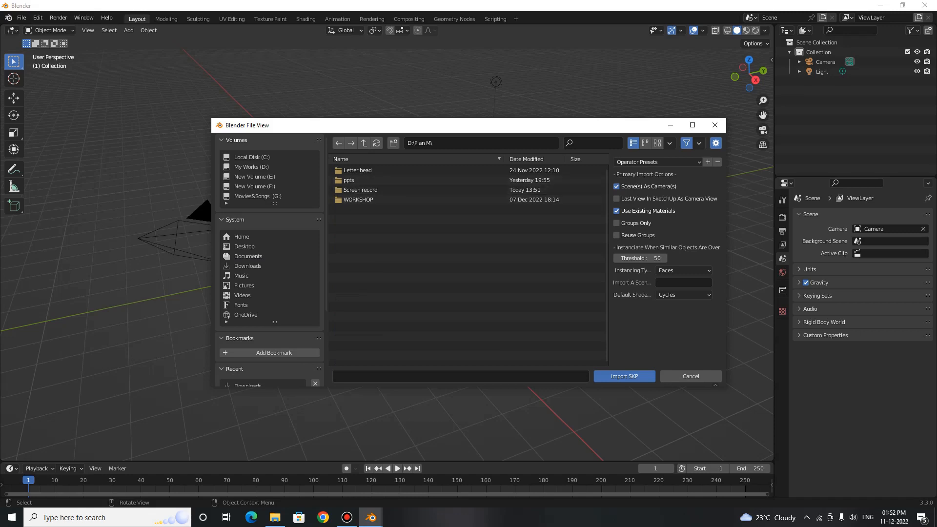
double_click(358, 200)
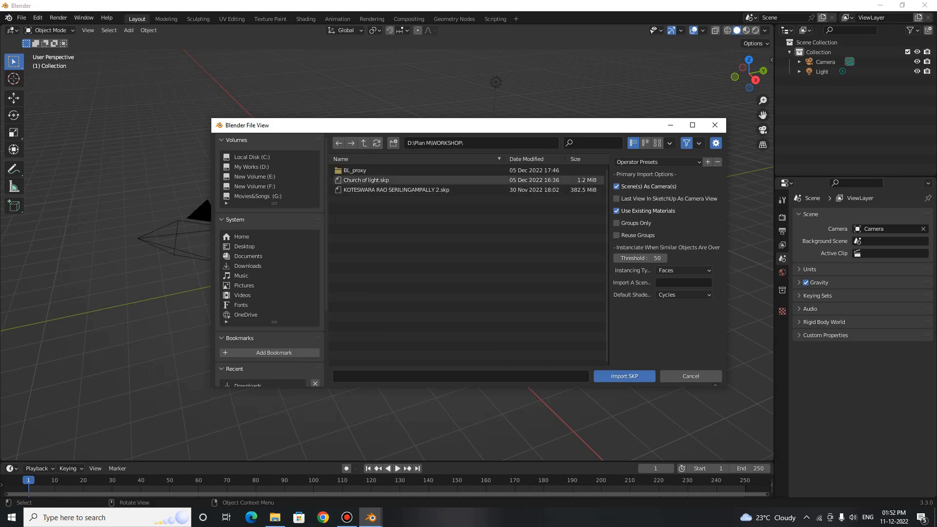
left_click(366, 180)
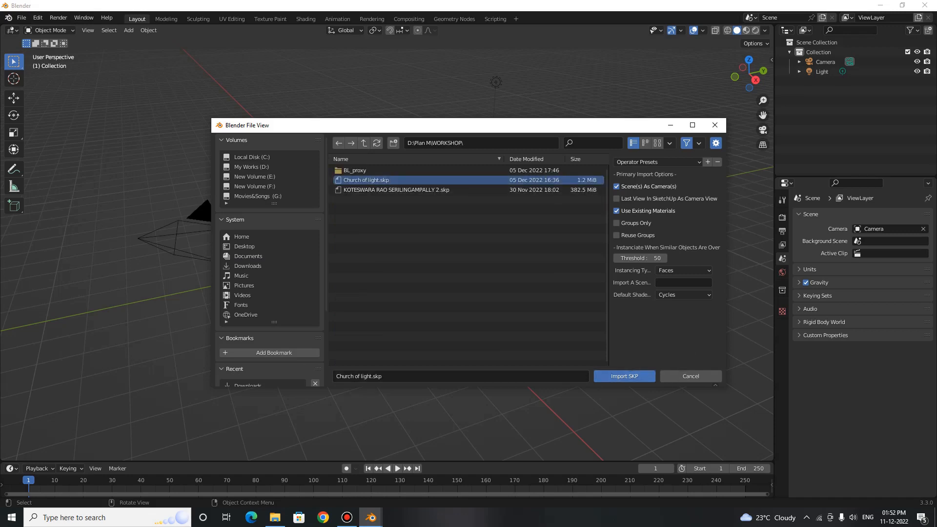
left_click(624, 376)
Delete the imported human figure standing at the corner of the base slab.
scroll(521, 266, "down", 8)
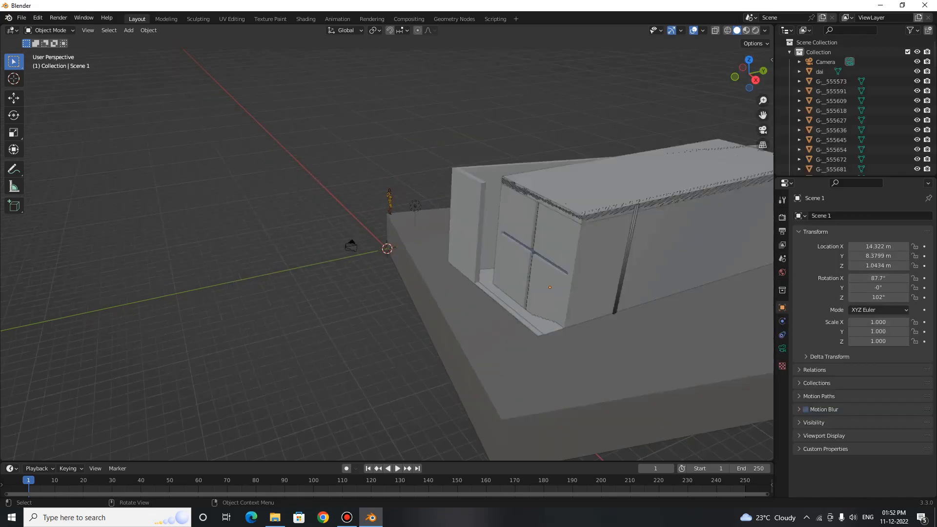
middle_click_drag(522, 267, 602, 273)
scroll(603, 273, "up", 4)
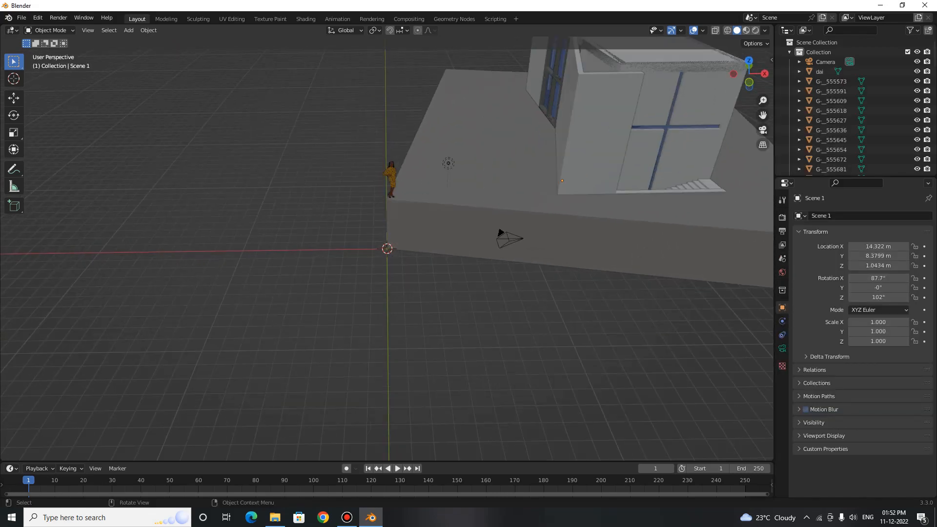
left_click(390, 180)
key("Delete")
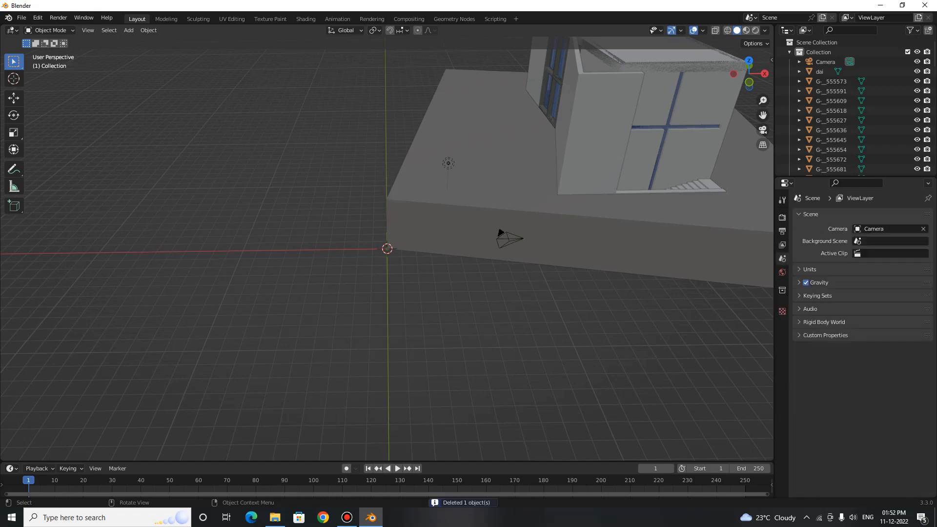
Set the 3D viewport to Material Preview shading.
scroll(387, 244, "down", 4)
middle_click_drag(387, 244, 469, 229)
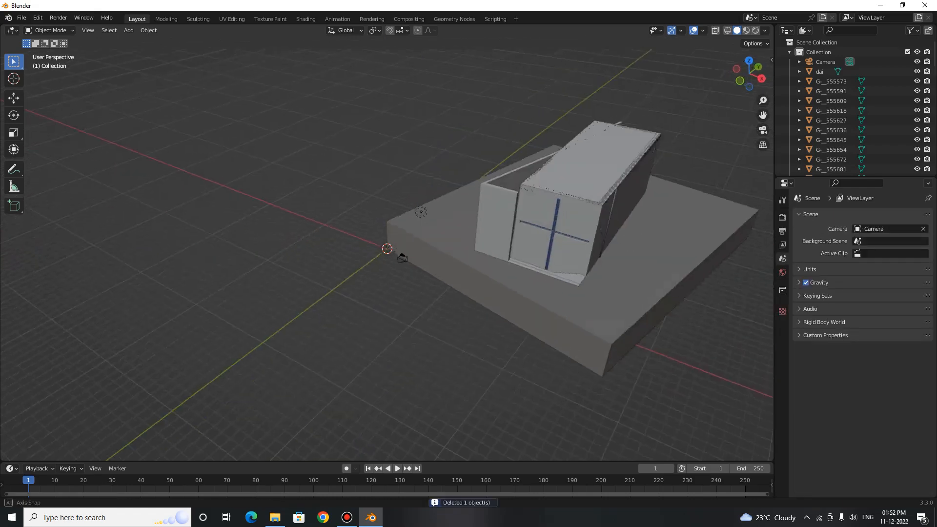
scroll(469, 229, "up", 2)
scroll(387, 249, "down", 2)
scroll(387, 249, "up", 1)
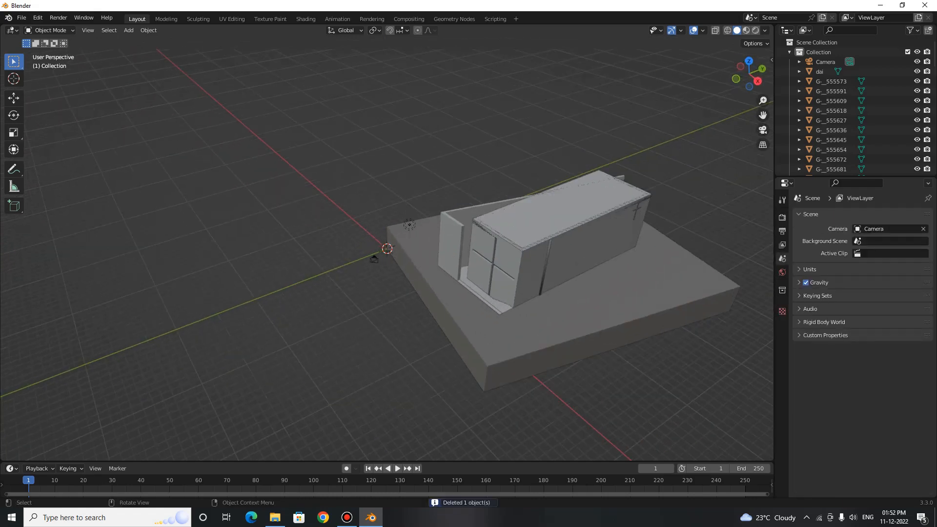
middle_click_drag(374, 258, 429, 237)
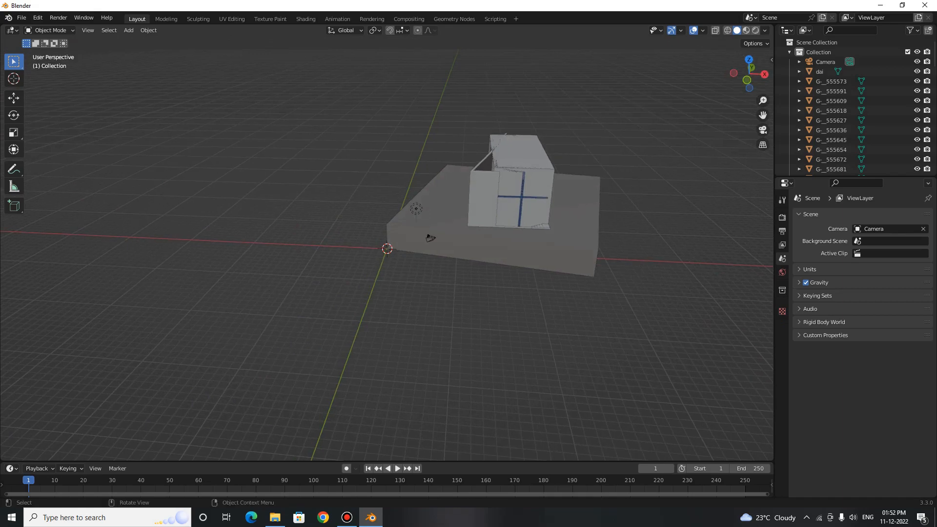
left_click(746, 30)
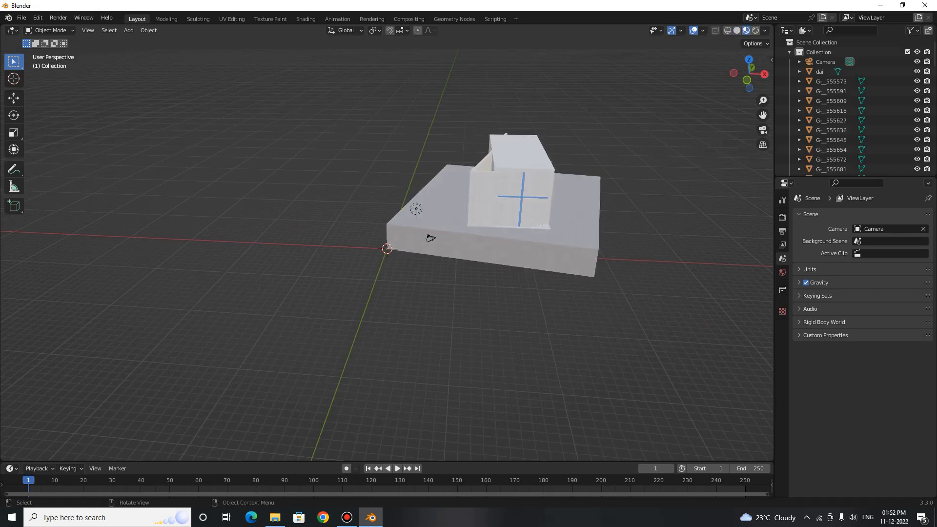
Examine the textured church building and its base slab from several sides.
scroll(517, 210, "up", 1)
mouse_move(517, 210)
middle_mouse_down()
mouse_move(423, 227)
mouse_move(474, 221)
mouse_move(408, 216)
mouse_move(477, 198)
mouse_move(435, 220)
mouse_move(408, 198)
mouse_move(415, 189)
mouse_move(520, 223)
middle_mouse_up()
scroll(424, 226, "up", 2)
scroll(477, 198, "down", 4)
scroll(414, 190, "down", 3)
middle_click_drag(420, 253, 369, 260)
scroll(410, 271, "up", 4)
left_click(566, 332)
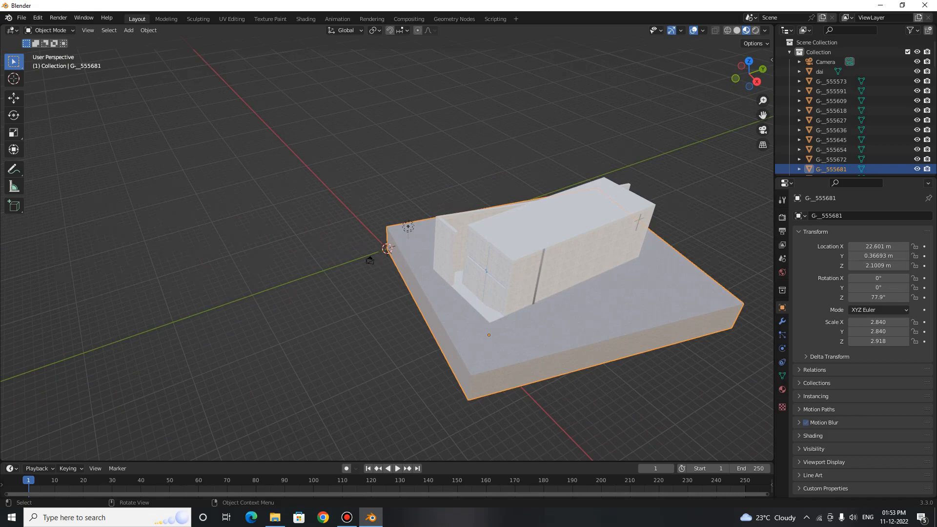
Add a mesh cube at the world origin, beside the corner of the base slab.
scroll(488, 273, "down", 2)
middle_click_drag(488, 274, 603, 263)
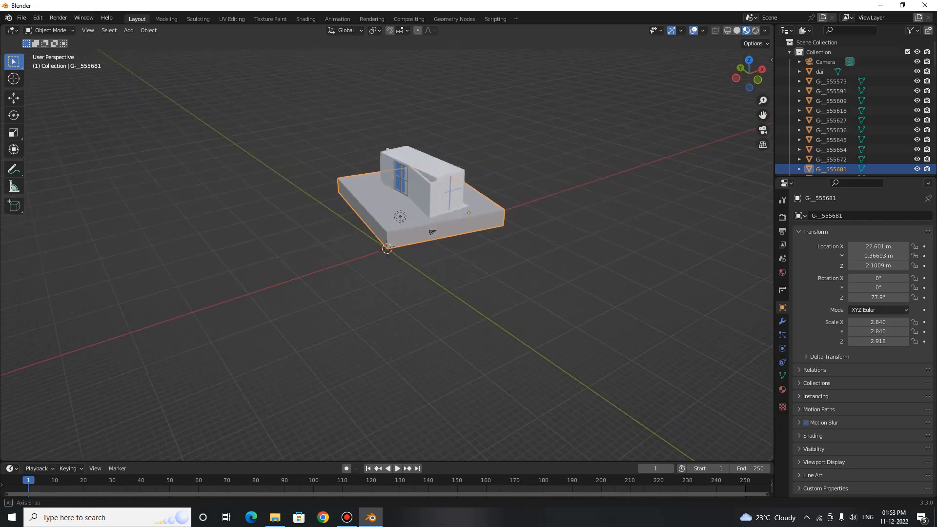
middle_click_drag(610, 331, 609, 338)
key("shift+a")
mouse_move(610, 338)
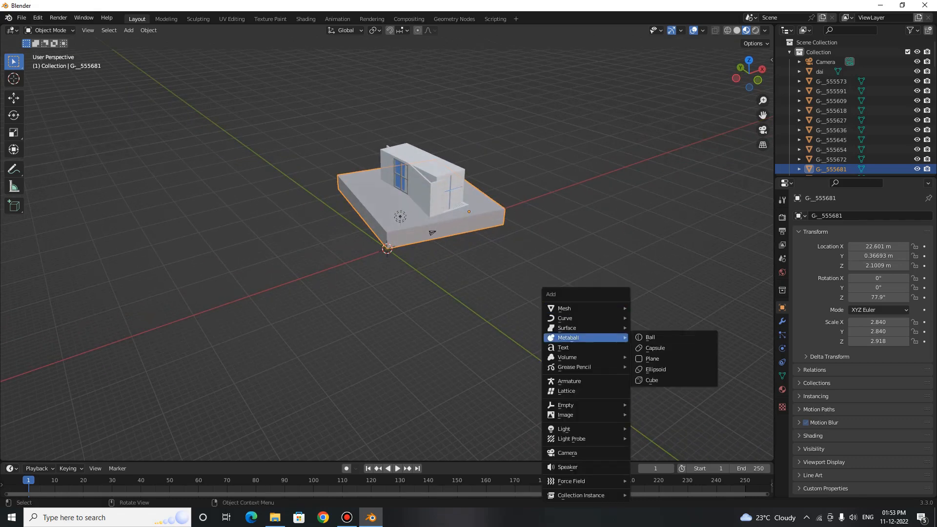
mouse_move(610, 309)
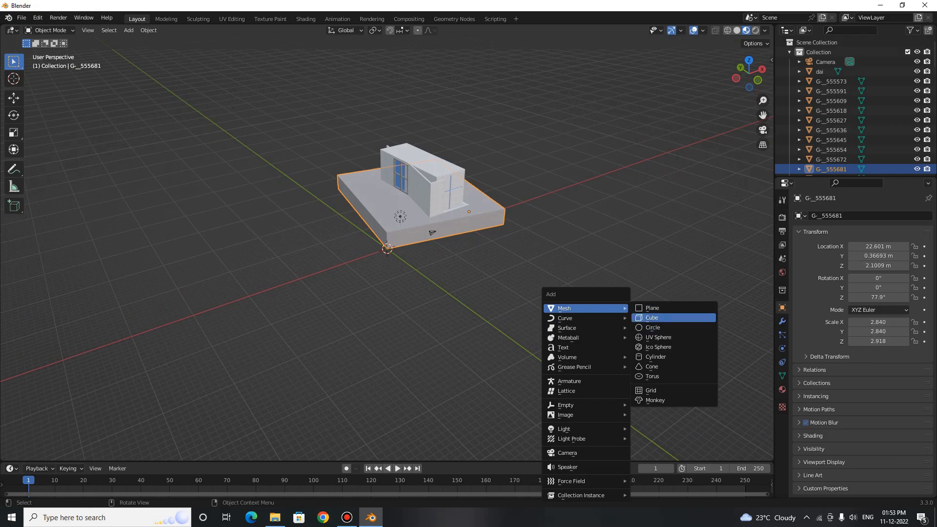
left_click(651, 318)
scroll(651, 318, "up", 2)
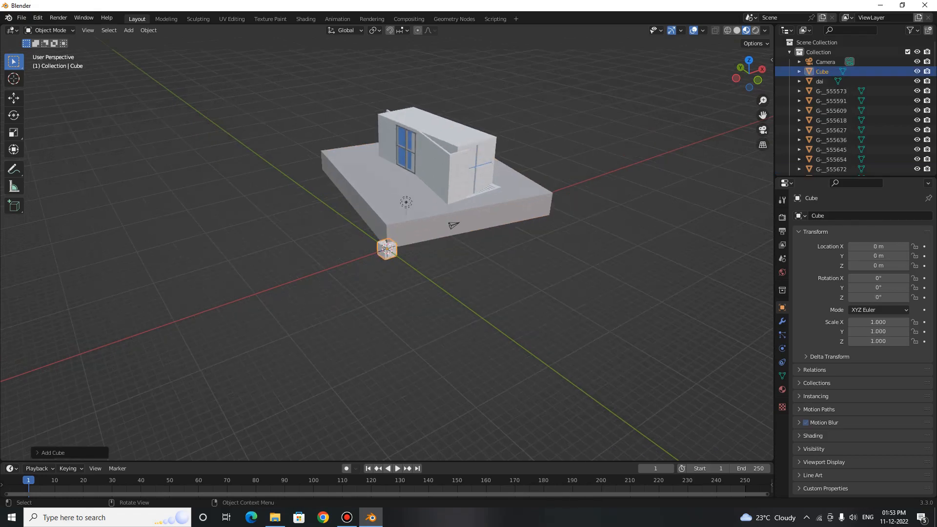
scroll(387, 249, "up", 8)
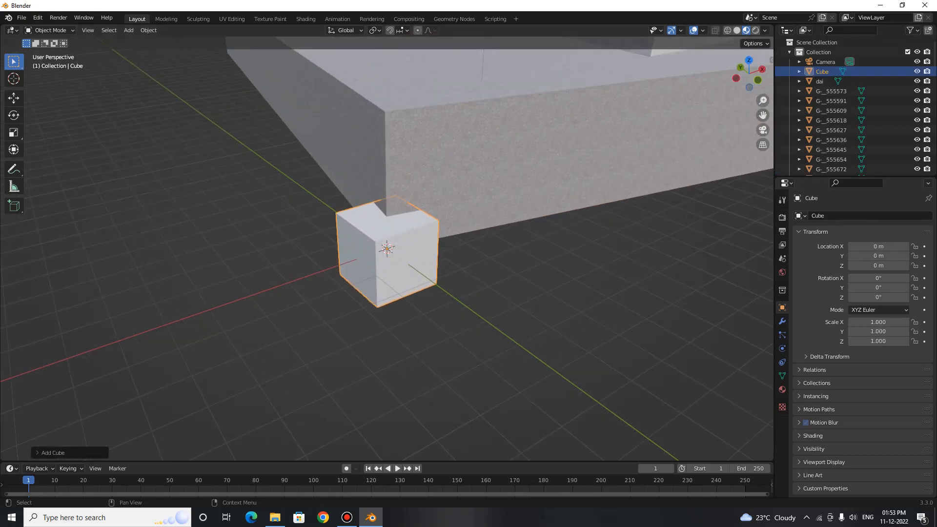
Split the 3D viewport vertically, turn the larger new area into a Shader Editor and hide its sidebar.
left_click_drag(2, 459, 572, 445)
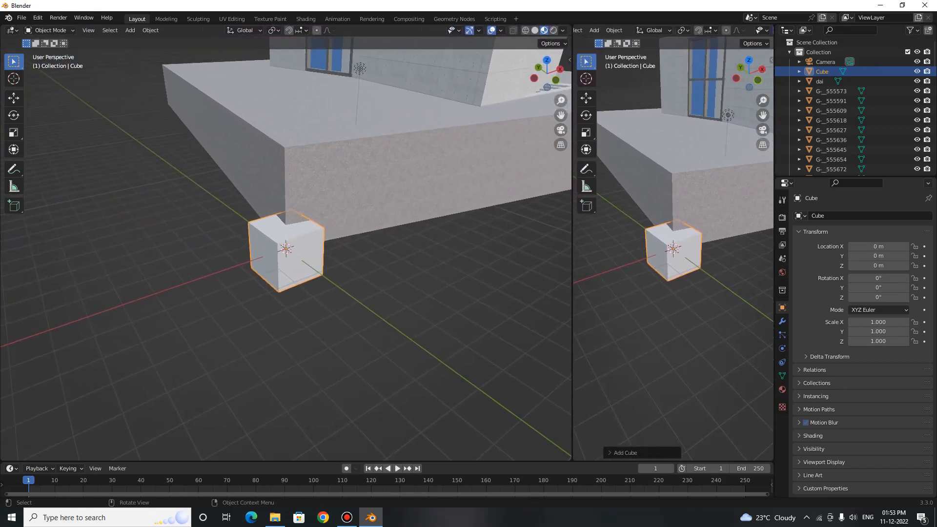
left_click(12, 30)
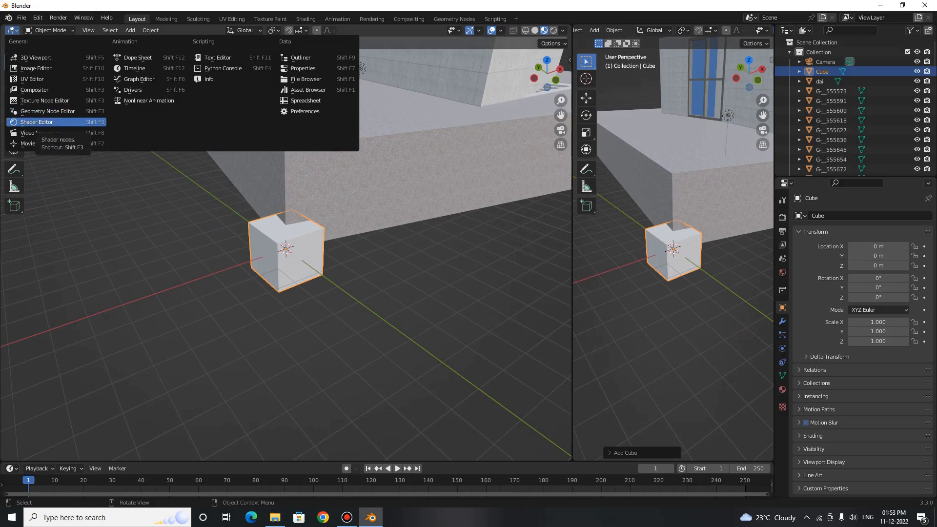
left_click(37, 122)
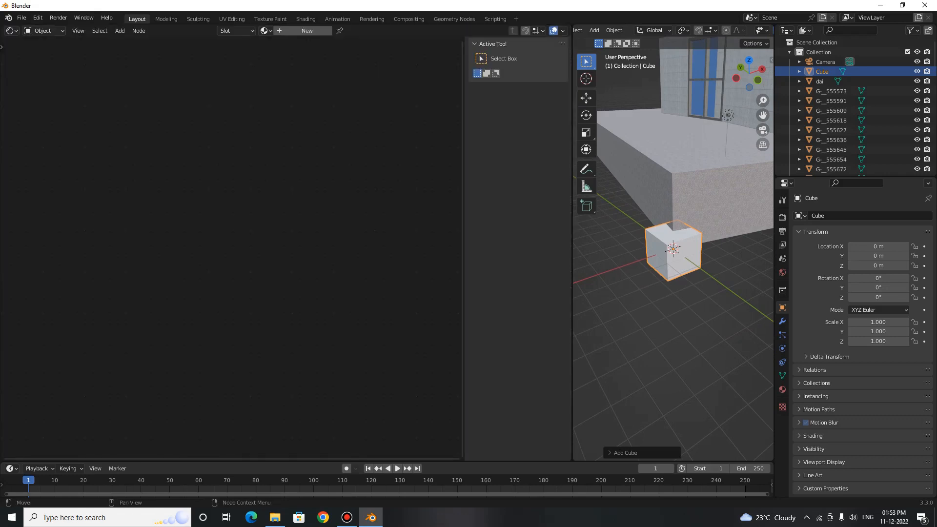
key("n")
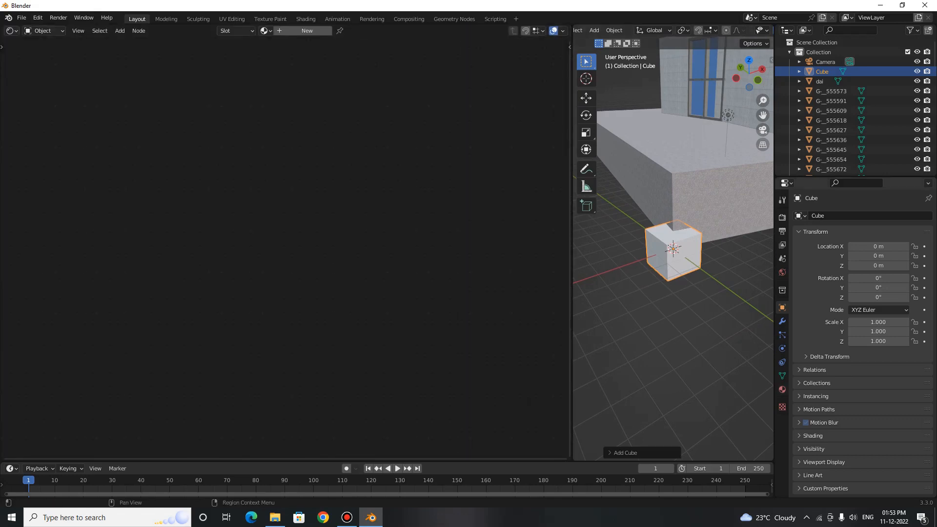
Add a material slot to the cube and create a new Principled BSDF material in it.
left_click(782, 389)
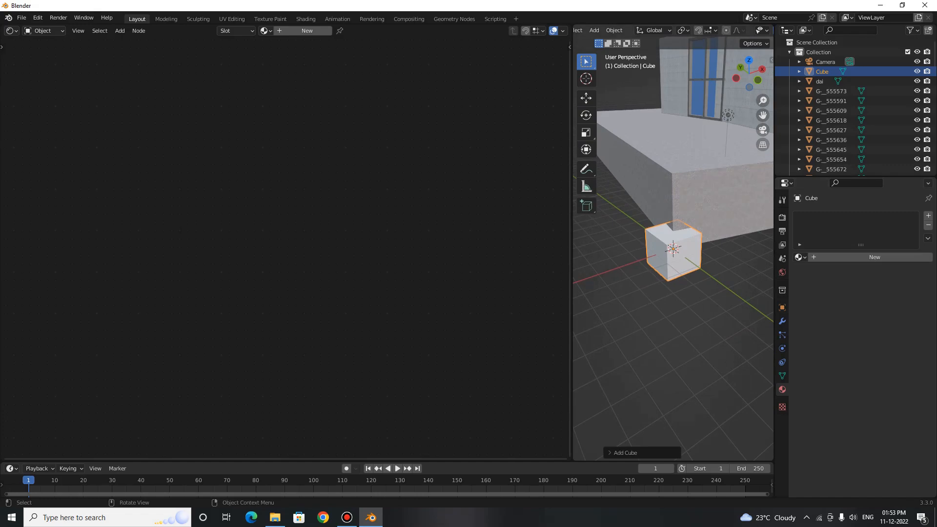
scroll(727, 115, "up", 3)
scroll(673, 195, "up", 2)
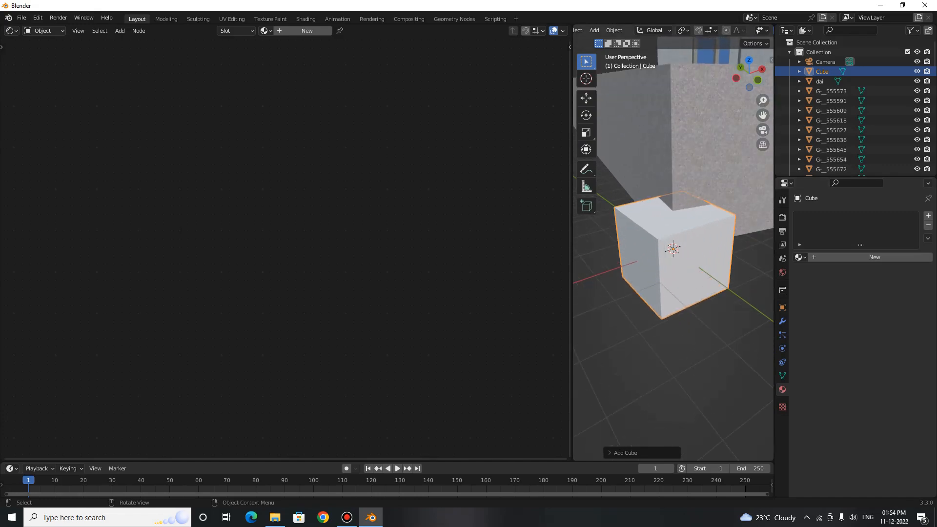
left_click(801, 257)
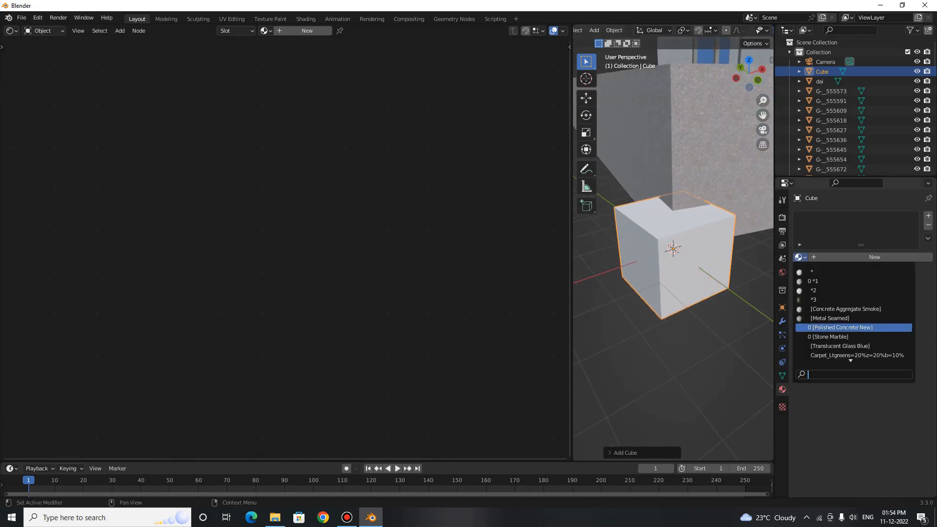
left_click(830, 328)
left_click(928, 215)
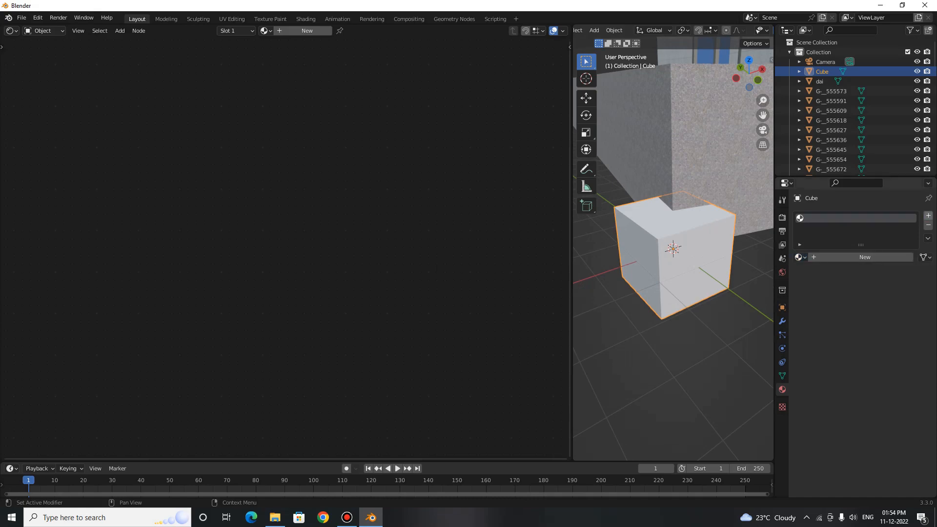
left_click(874, 257)
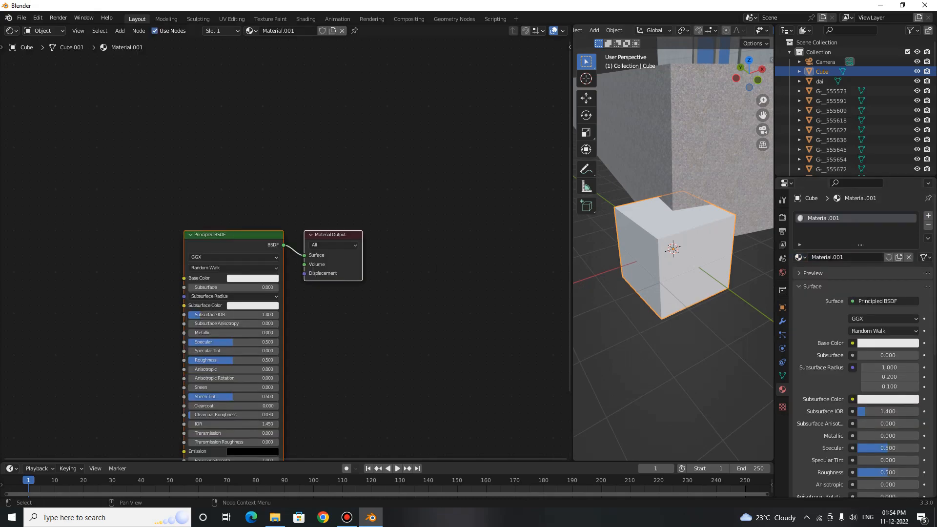
middle_click_drag(351, 322, 380, 266)
scroll(293, 239, "up", 1)
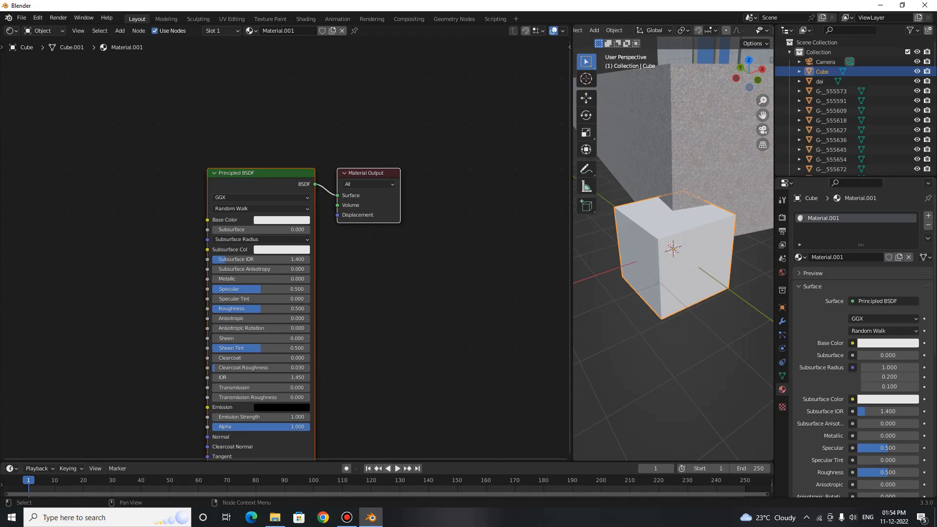
Raise the Metallic value of the cube's Principled BSDF material to 1.0 and check the effect on the cube.
left_click(378, 131)
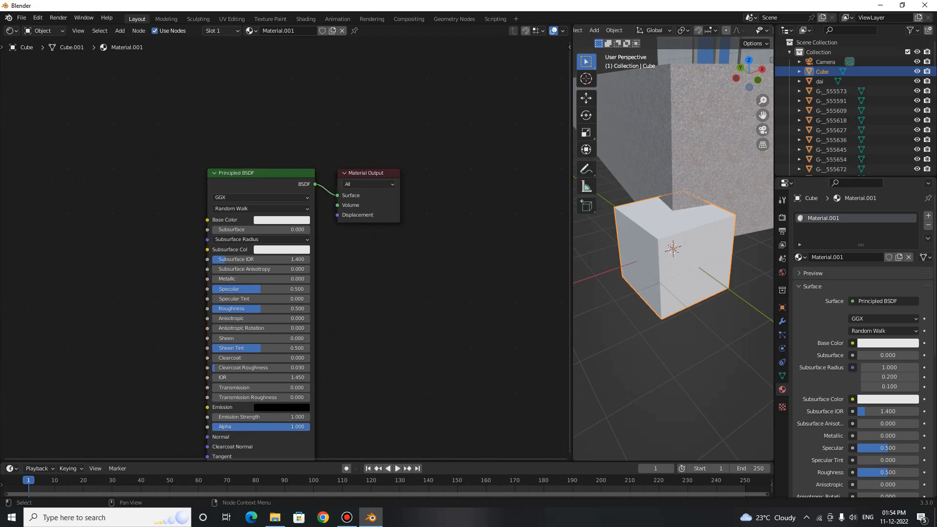
scroll(884, 333, "down", 3)
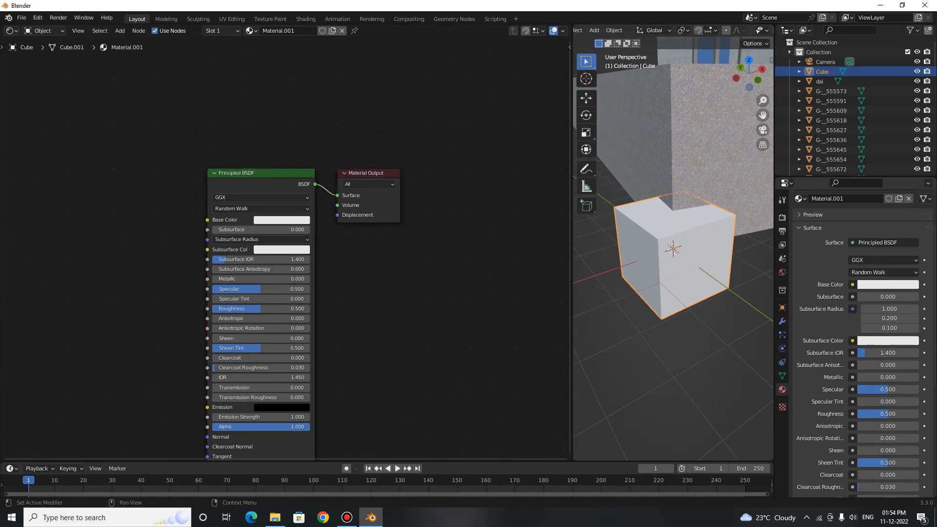
scroll(884, 334, "down", 7)
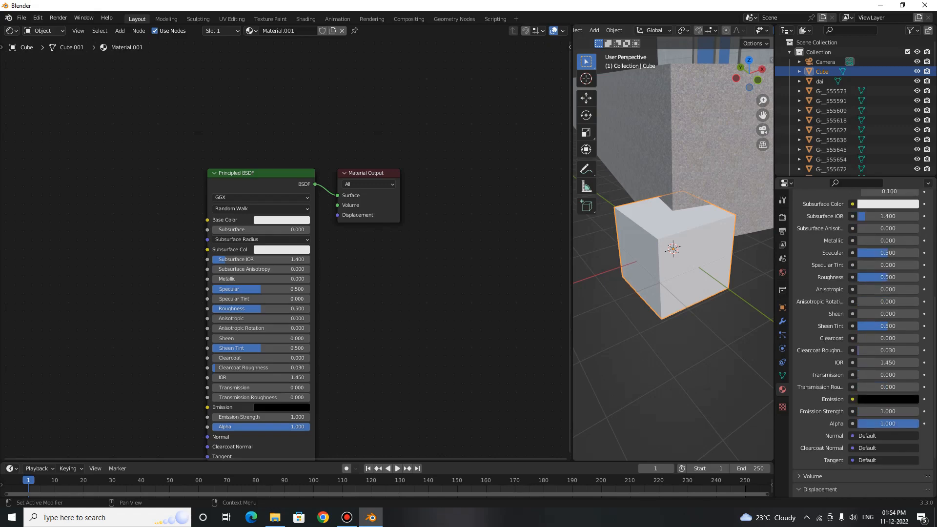
scroll(884, 334, "up", 8)
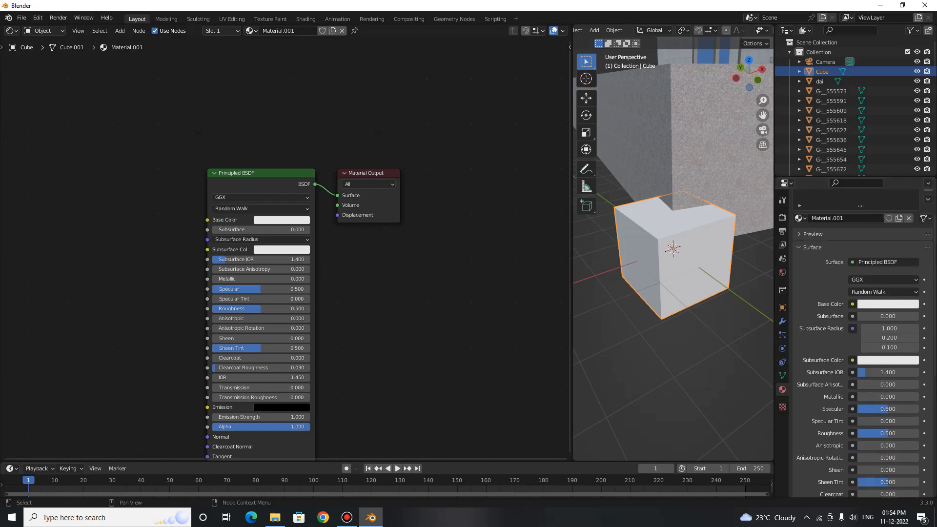
middle_click_drag(371, 293, 400, 250)
left_click(291, 131)
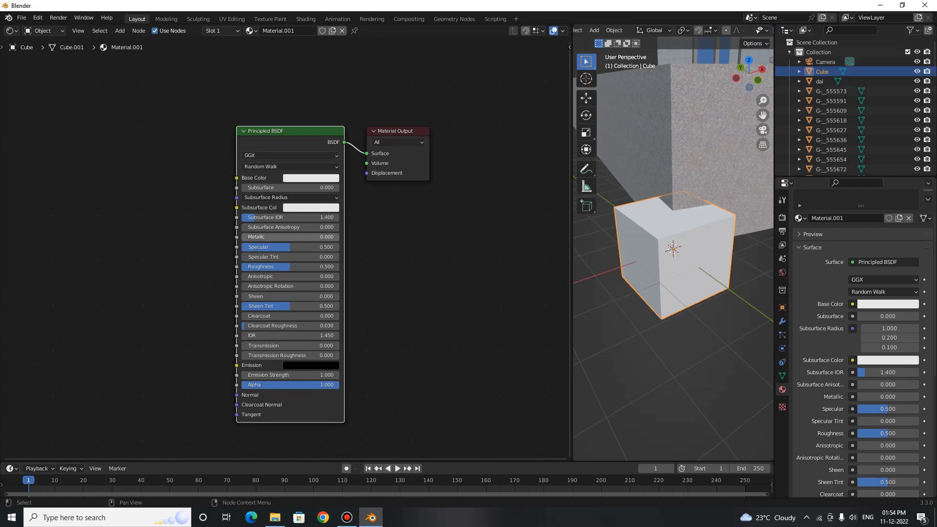
left_click_drag(290, 237, 388, 236)
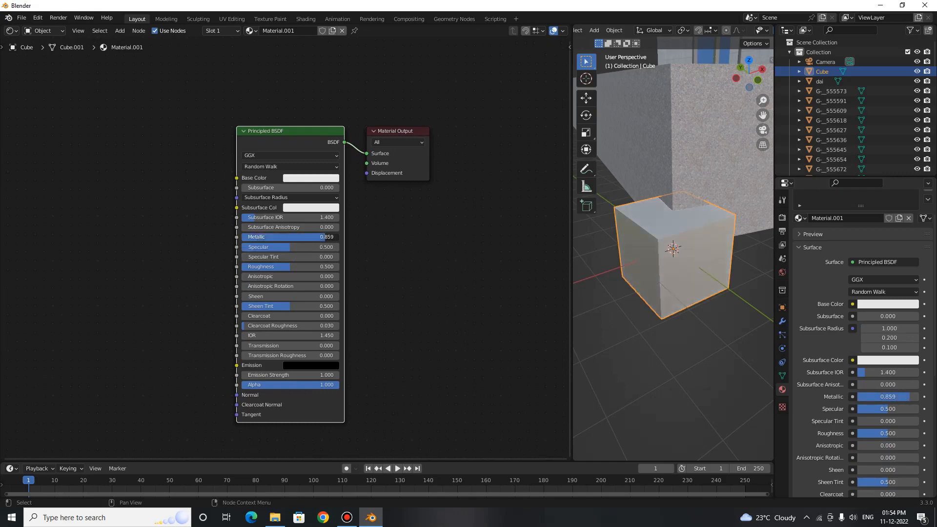
middle_click_drag(673, 278, 693, 295)
scroll(693, 290, "down", 1)
scroll(715, 277, "up", 3)
scroll(693, 295, "down", 2)
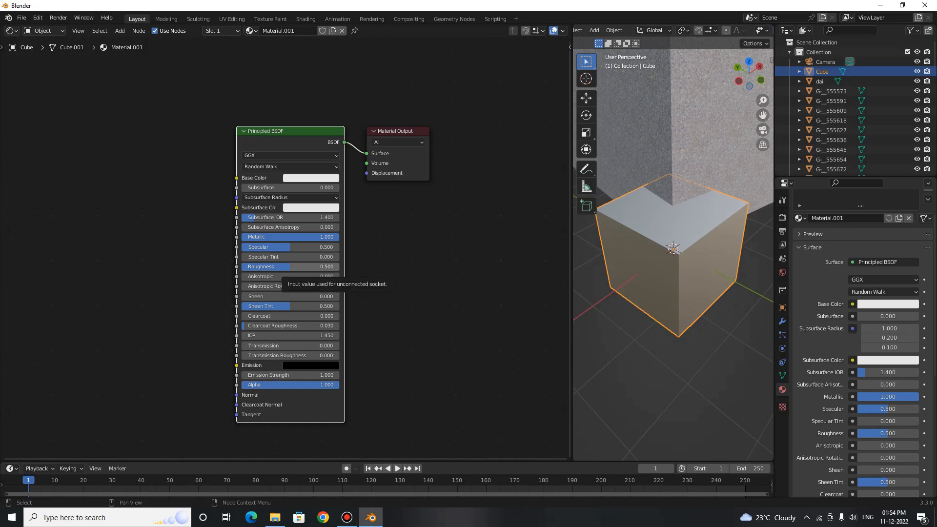
Lower the cube material's Roughness to about 0.105 and inspect the reflections on its faces.
left_click_drag(290, 266, 251, 267)
mouse_move(678, 273)
middle_mouse_down()
mouse_move(685, 313)
mouse_move(634, 288)
mouse_move(678, 279)
middle_mouse_up()
scroll(634, 288, "up", 2)
scroll(678, 279, "down", 2)
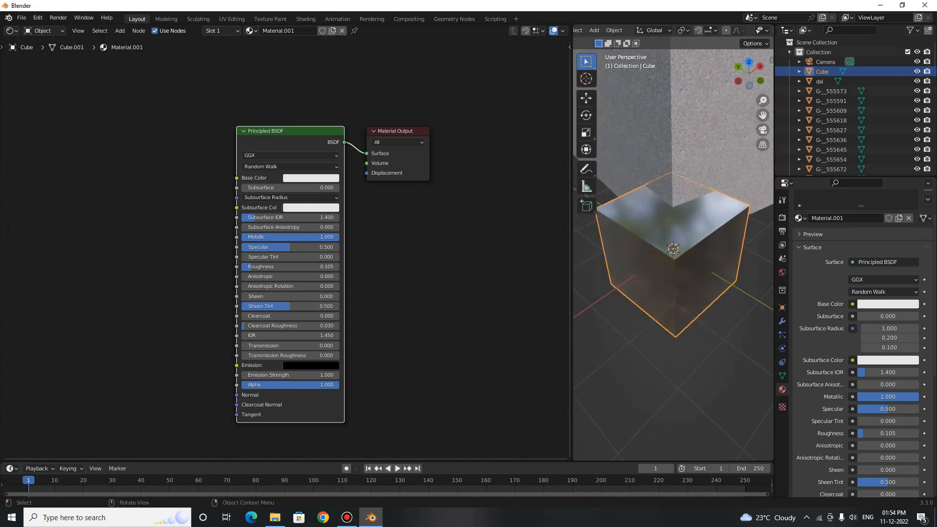
Widen the 3D viewport at the Shader Editor's expense and view the reflective cube from another side.
left_click_drag(572, 278, 430, 279)
scroll(595, 288, "up", 1)
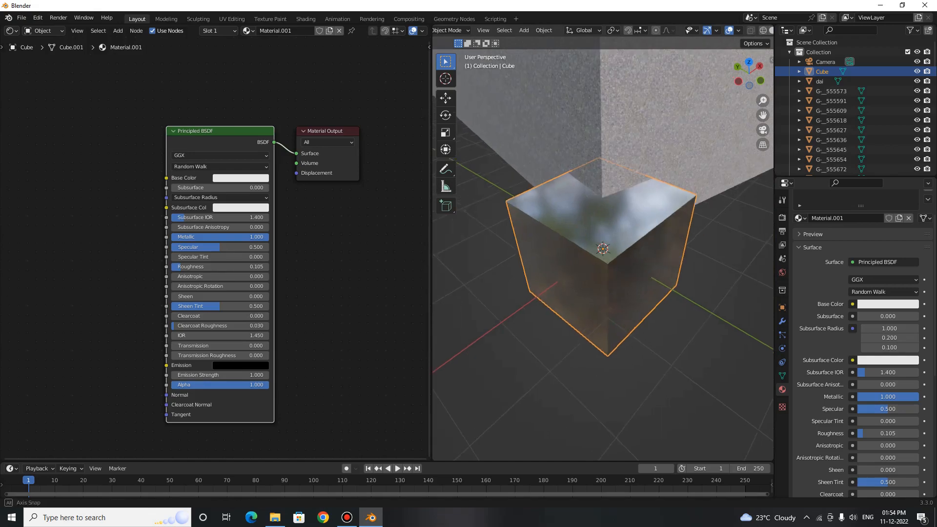
middle_click_drag(595, 288, 571, 285)
scroll(633, 304, "up", 1)
scroll(633, 304, "down", 1)
scroll(508, 269, "down", 2)
scroll(591, 287, "up", 2)
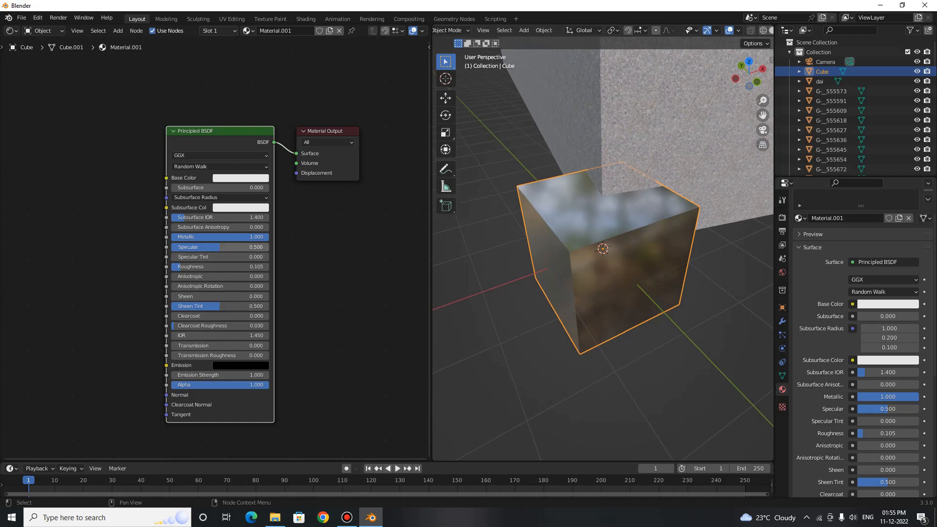
Raise the cube material's Specular to about 0.859 and set its Roughness to 0.1.
left_click_drag(214, 247, 255, 247)
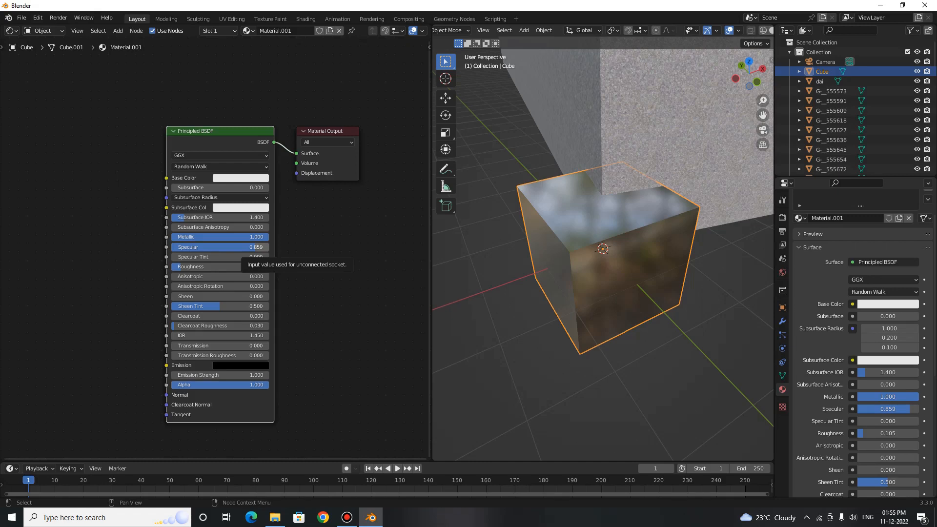
left_click(220, 267)
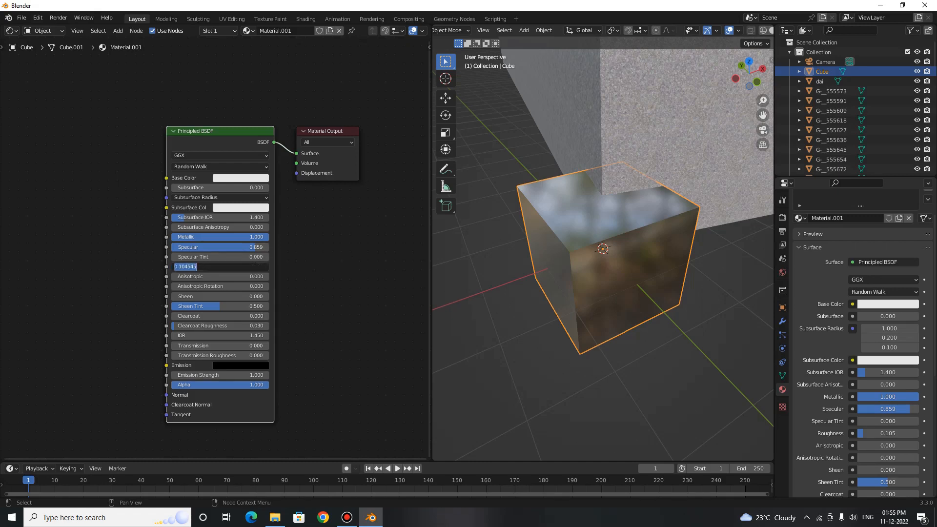
type("0.1")
key("Return")
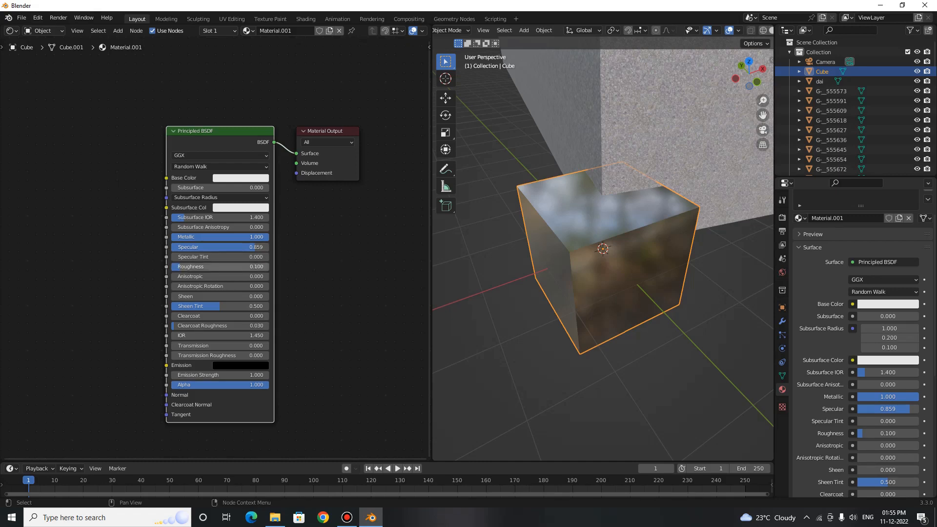
Examine the metallic cube's reflections from several angles and distances.
scroll(605, 273, "down", 2)
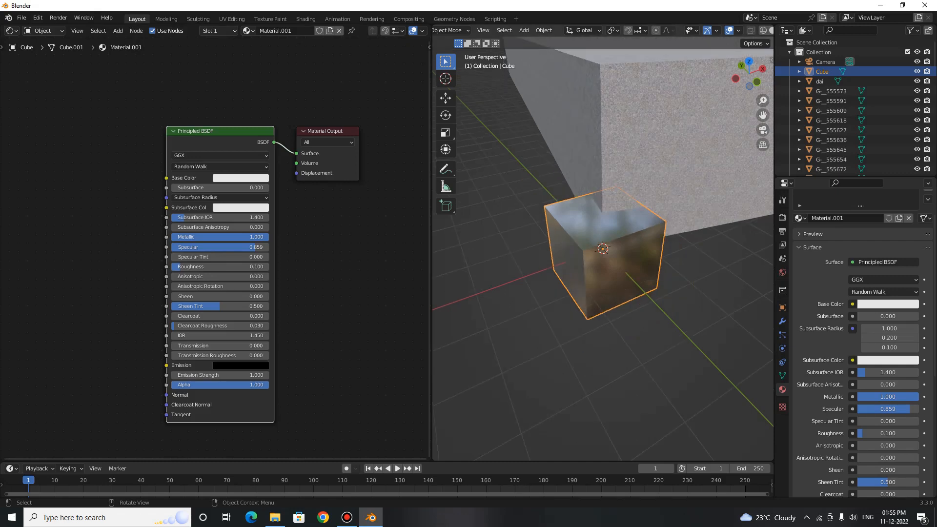
mouse_move(605, 273)
middle_mouse_down()
mouse_move(644, 269)
mouse_move(607, 264)
mouse_move(653, 276)
mouse_move(596, 259)
mouse_move(614, 283)
middle_mouse_up()
scroll(644, 268, "up", 2)
scroll(608, 264, "down", 2)
scroll(614, 260, "up", 2)
scroll(614, 283, "down", 3)
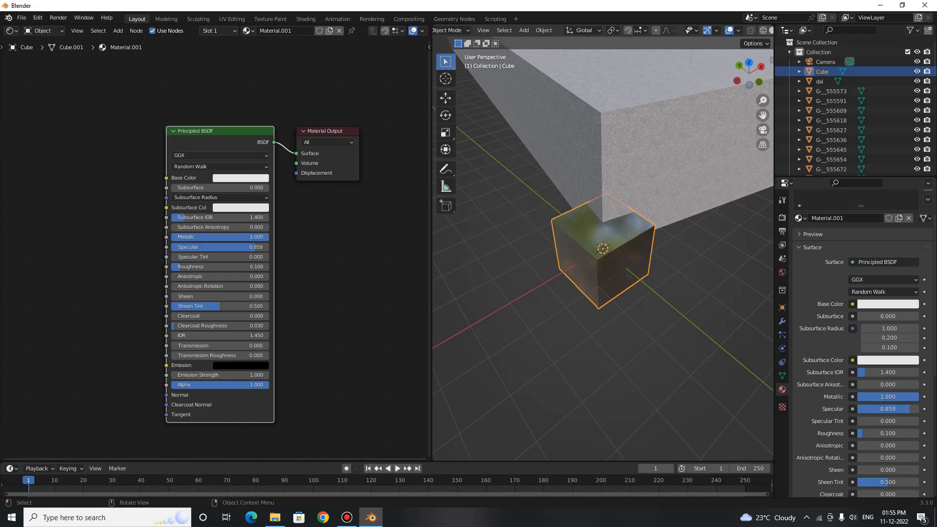
middle_click_drag(613, 283, 613, 277)
scroll(605, 268, "up", 1)
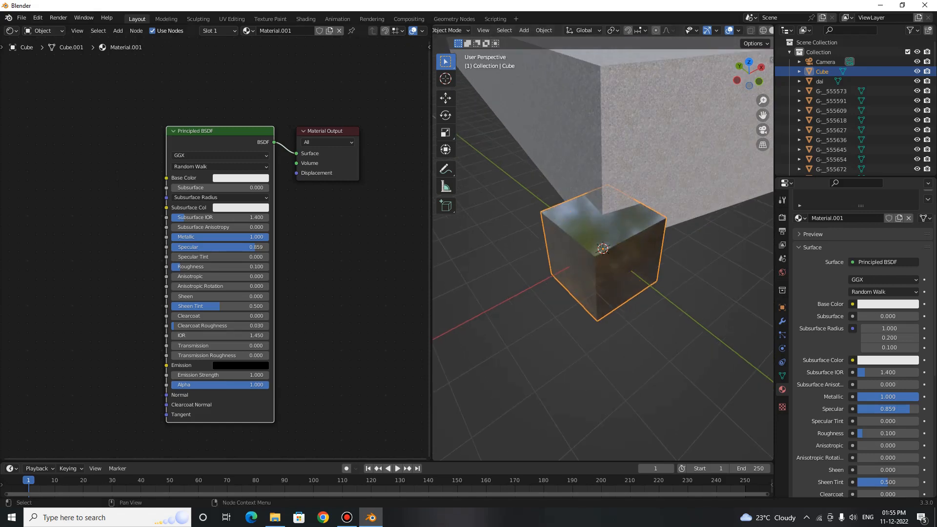
Set the cube material's Metallic value to 0 and its Emission color to white.
left_click_drag(266, 237, 172, 237)
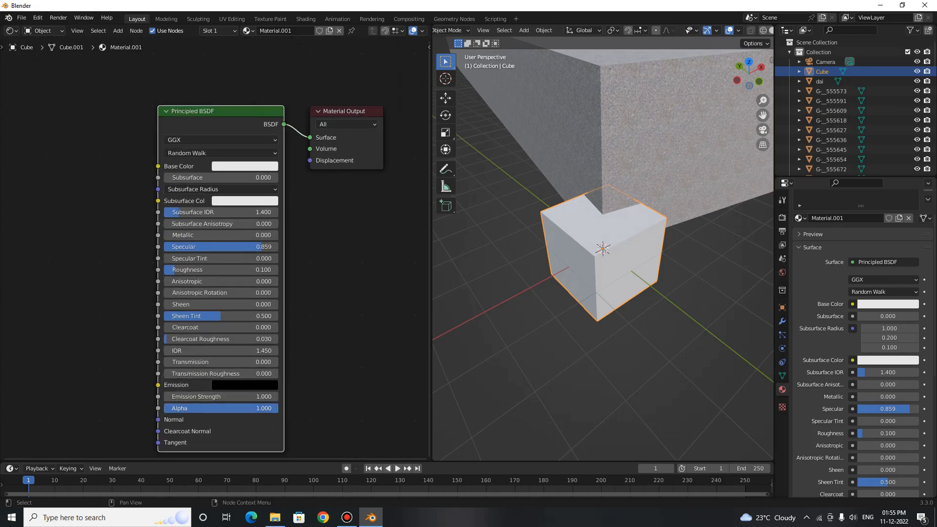
scroll(219, 366, "up", 1)
left_click(244, 385)
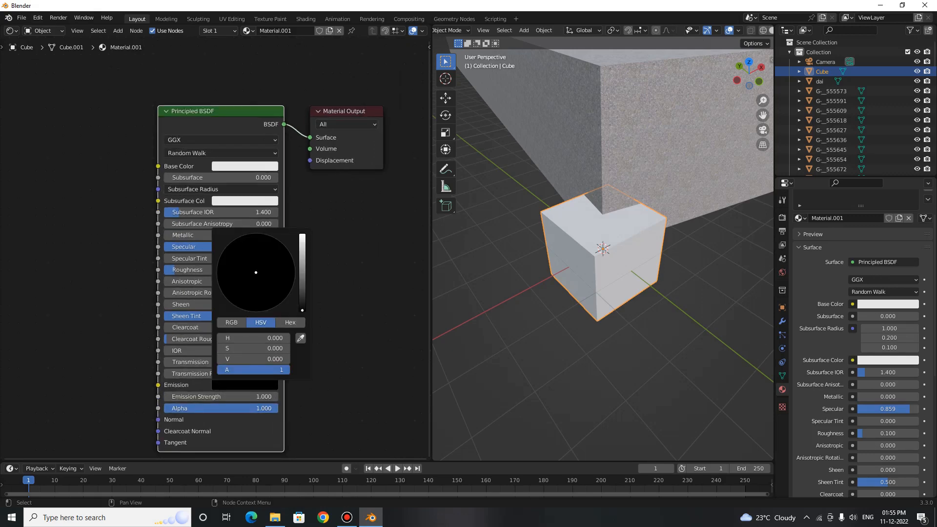
left_click_drag(302, 310, 302, 234)
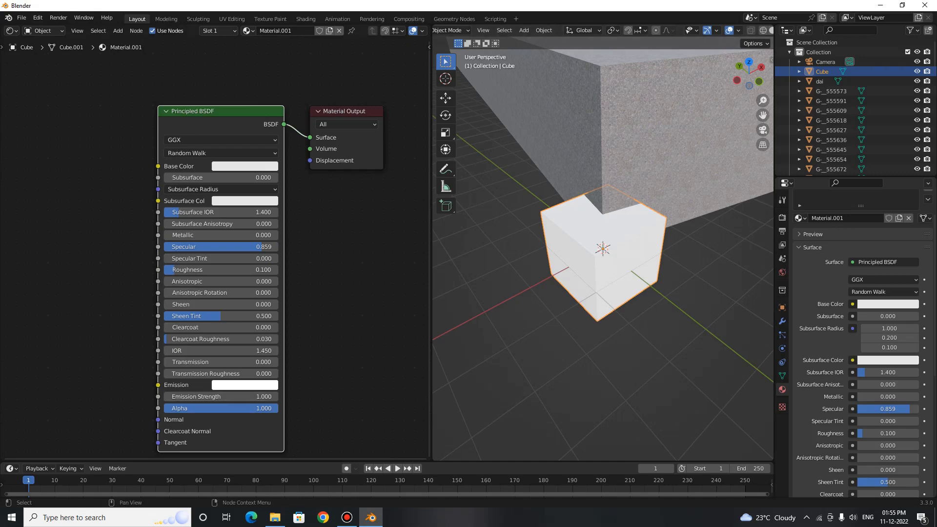
Set the cube material's Emission Strength to 10 and deselect the cube to view its glow beside the slab.
left_click(220, 396)
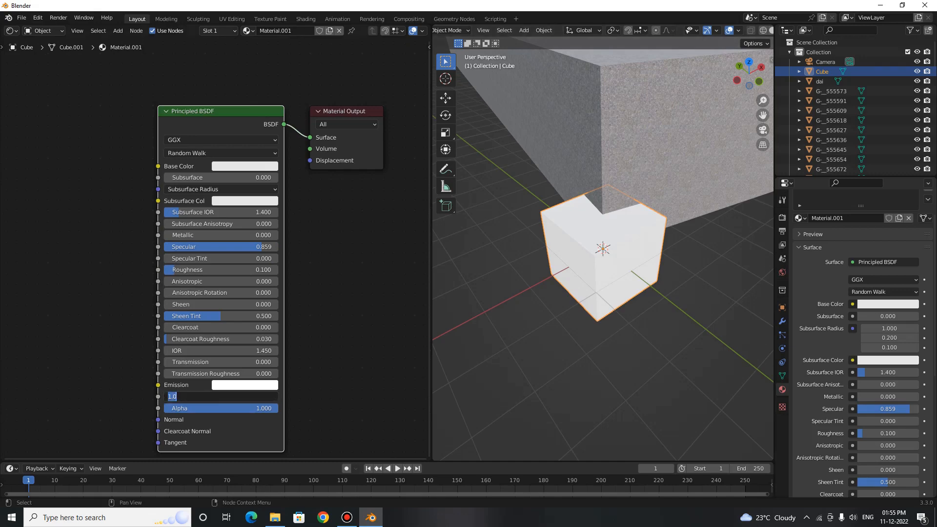
type("10")
key("Return")
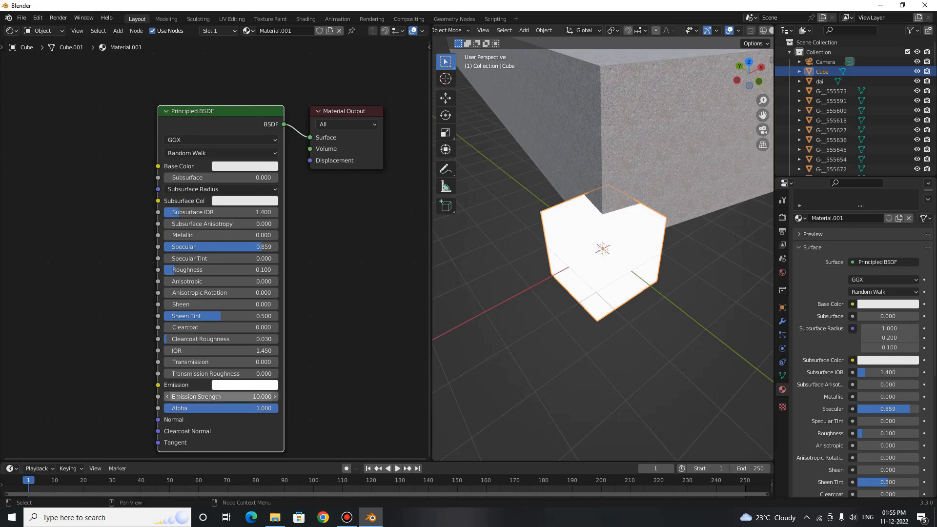
left_click(551, 376)
scroll(551, 376, "down", 3)
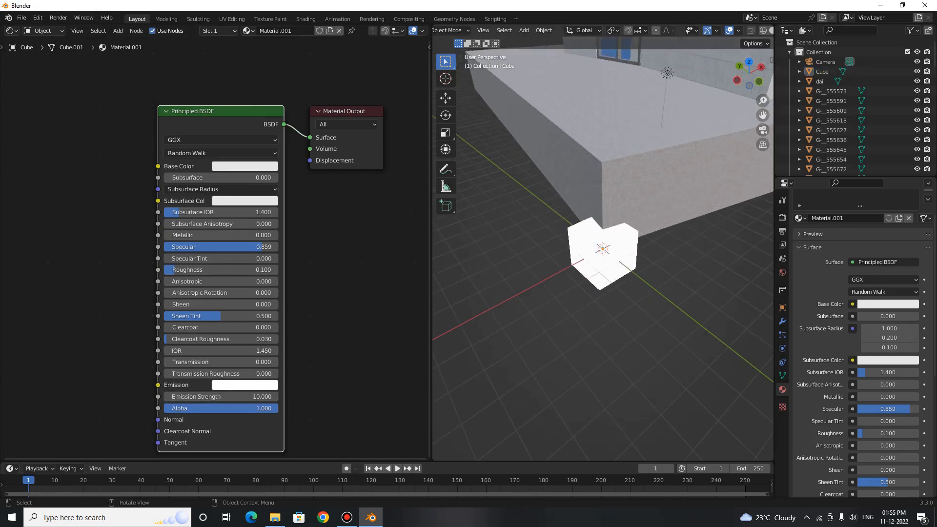
middle_click_drag(551, 376, 558, 389)
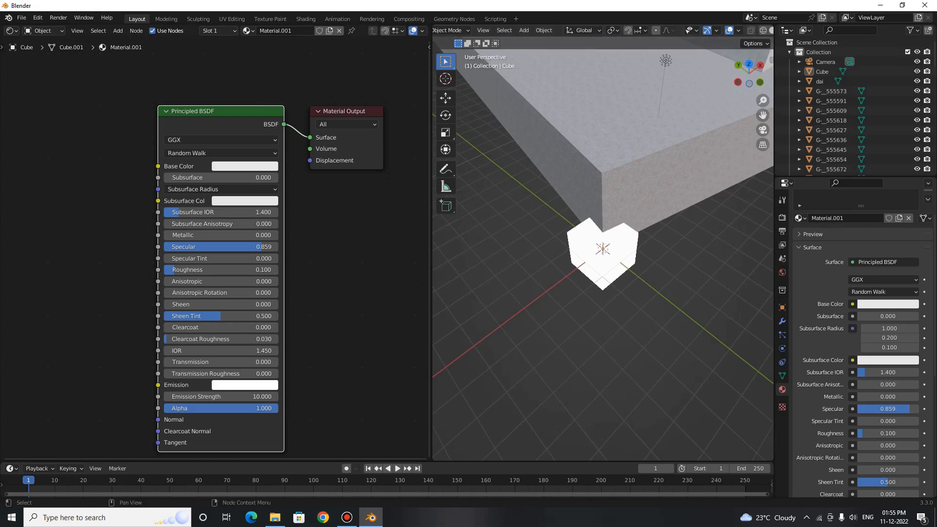
Widen the 3D viewport further, switch it to Rendered shading and examine the light the cube casts on the slab.
left_click_drag(429, 244, 320, 244)
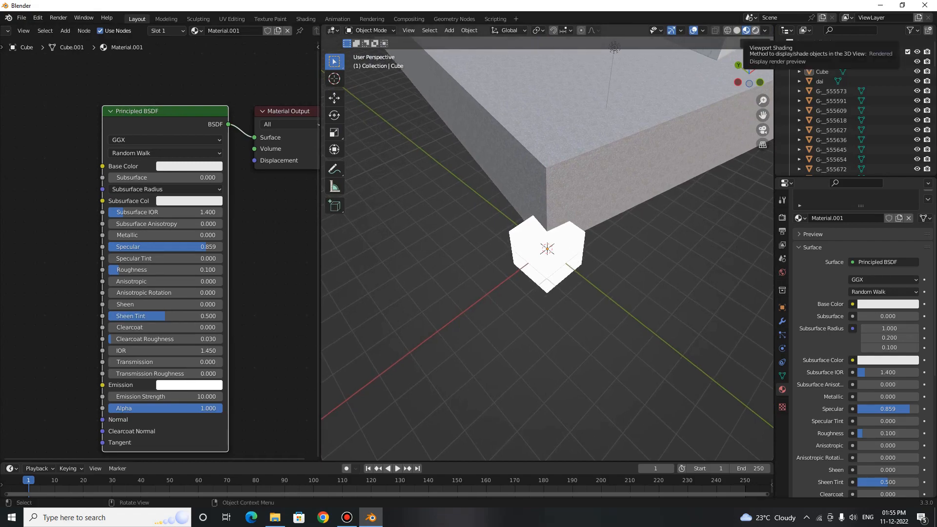
left_click(755, 30)
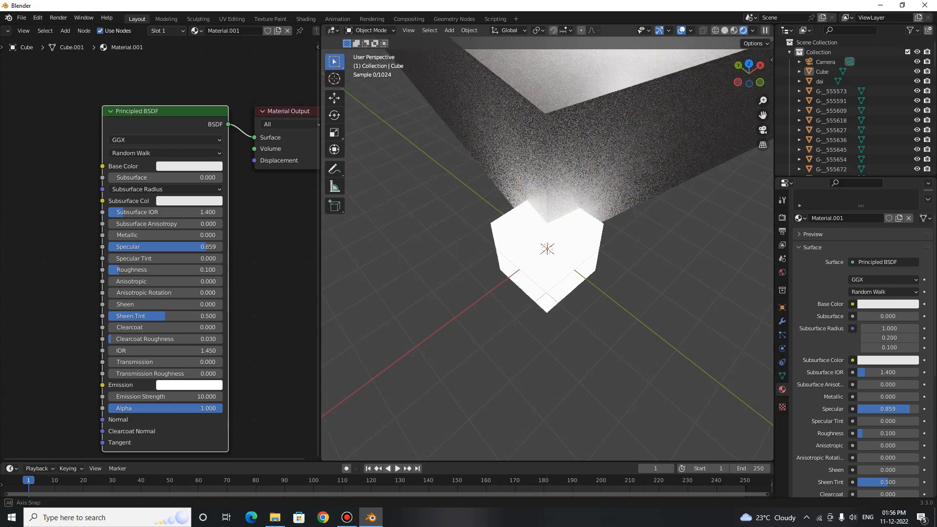
middle_click_drag(610, 219, 605, 197)
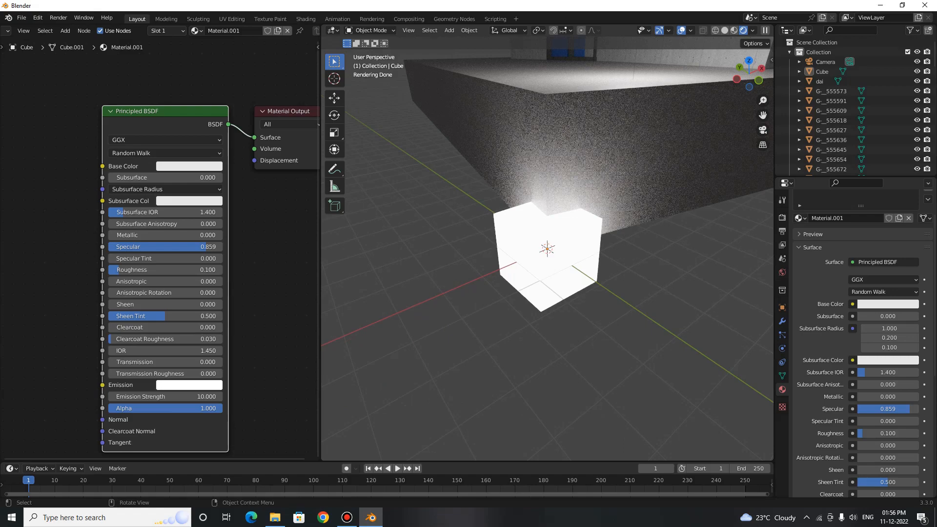
scroll(547, 249, "down", 2)
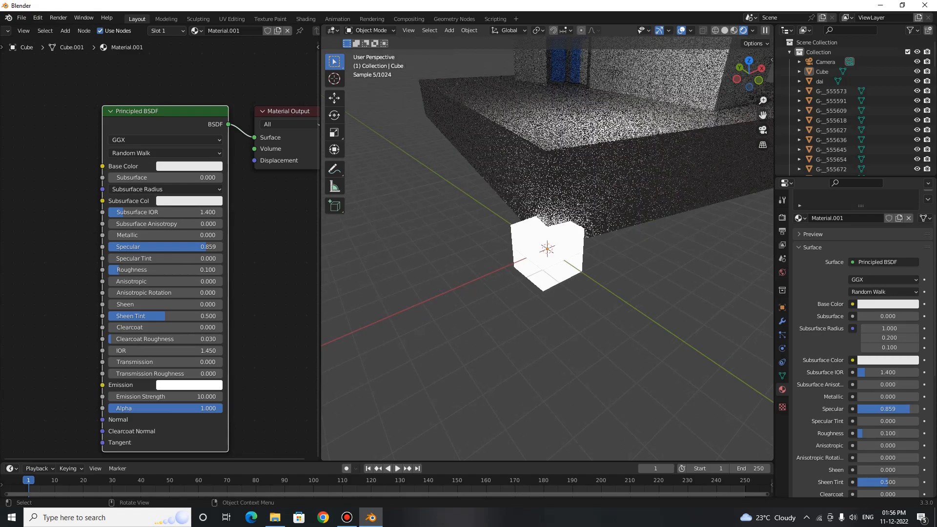
middle_click_drag(546, 249, 569, 234)
scroll(544, 266, "down", 2)
scroll(547, 249, "up", 3)
scroll(569, 234, "up", 1)
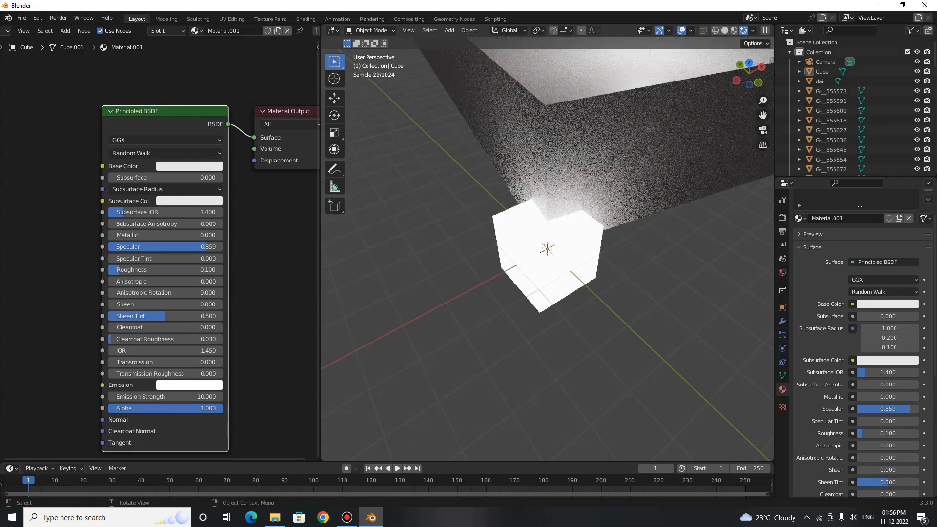
Delete the glowing test cube and the point light above the base slab.
left_click(547, 254)
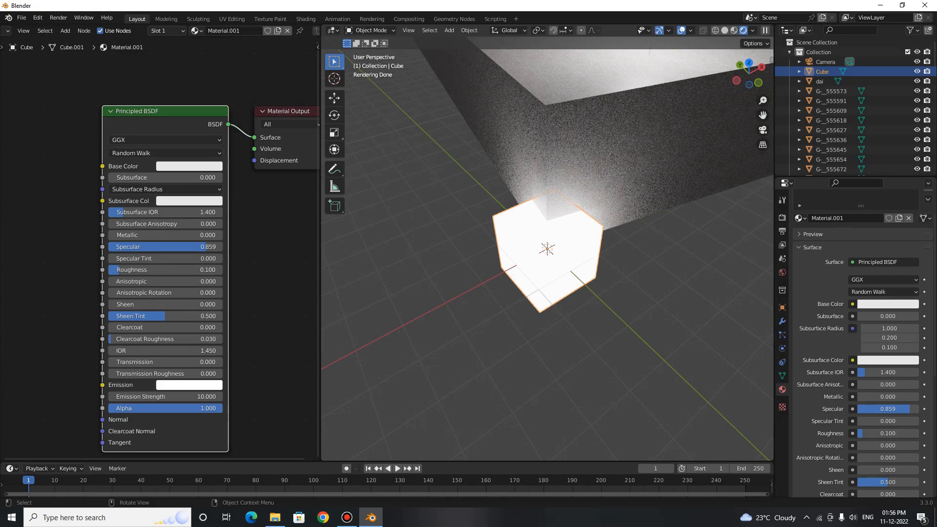
key("Delete")
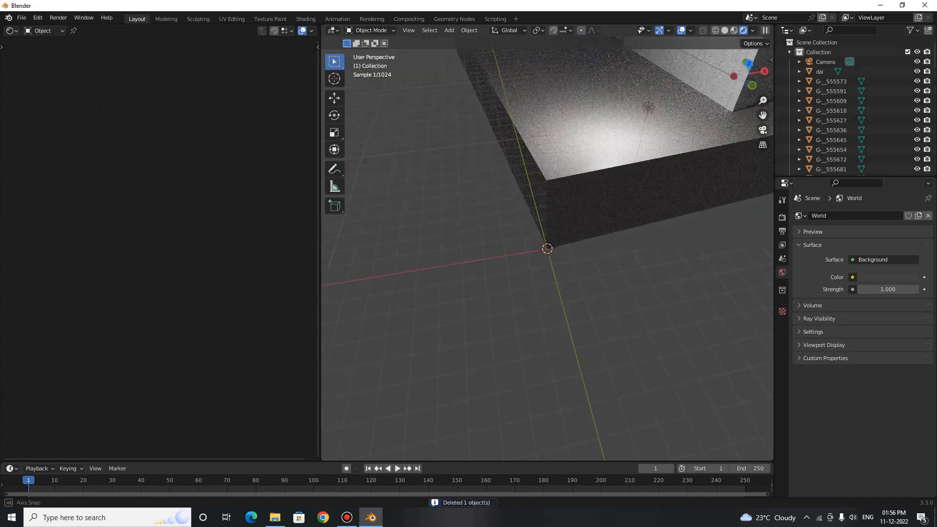
middle_click_drag(585, 244, 546, 247)
scroll(546, 246, "down", 4)
scroll(546, 246, "up", 3)
left_click(646, 169)
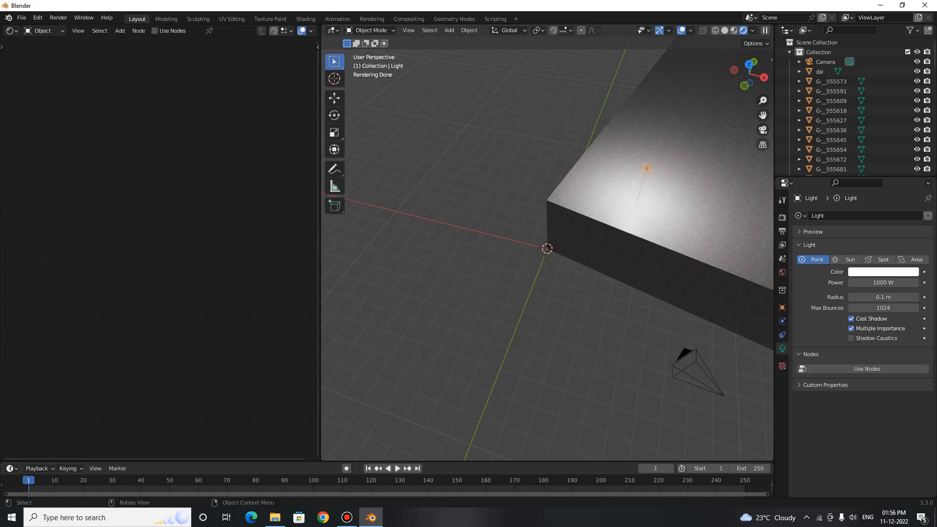
key("Delete")
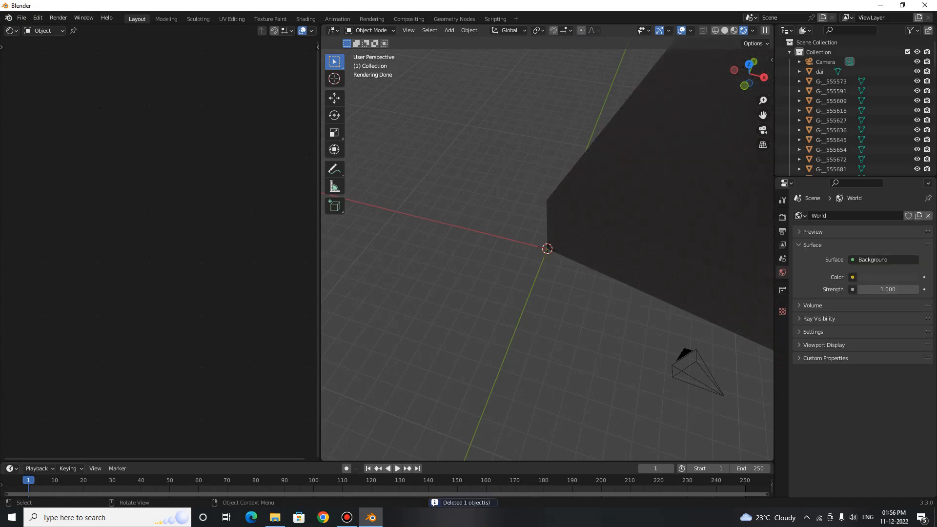
Switch the 3D viewport to Material Preview shading and bring the whole church and its base slab into view.
middle_click_drag(547, 247, 619, 242)
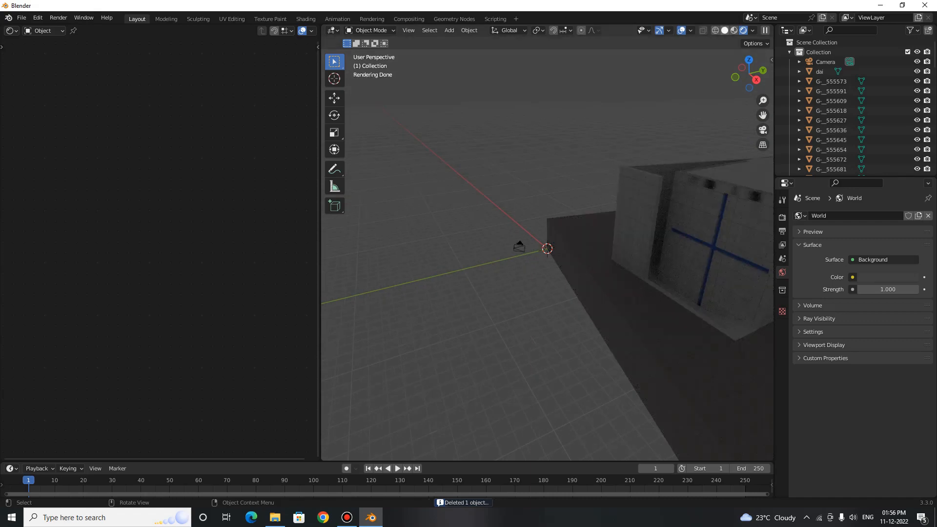
left_click(733, 30)
scroll(547, 248, "down", 3)
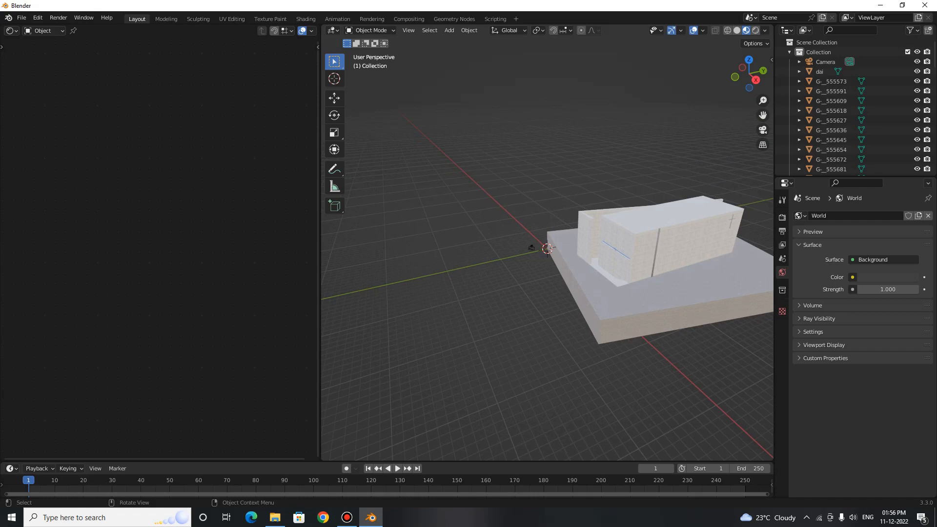
middle_click_drag(532, 247, 556, 249)
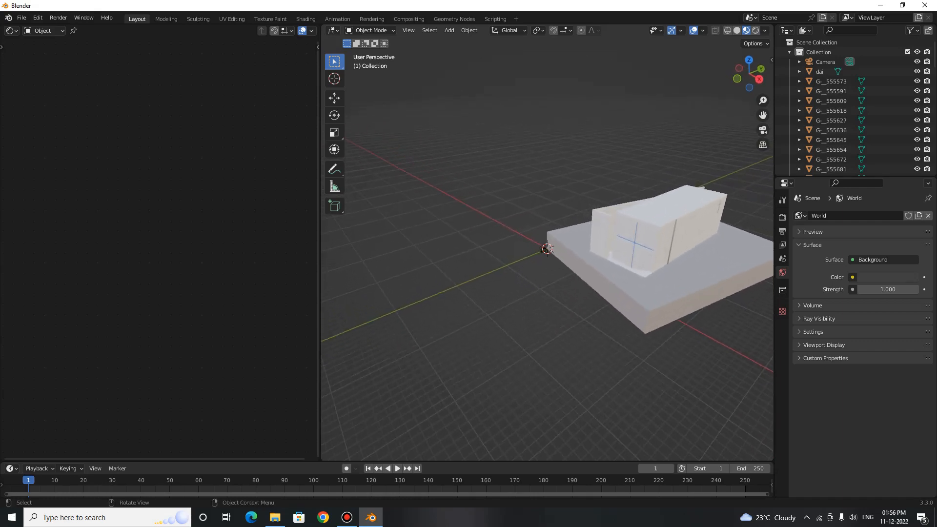
Select the cross-shaped glass pane in the church's end wall and enable nodes for its Translucent Glass Blue material.
left_click_drag(762, 115, 692, 128)
middle_click_drag(586, 244, 607, 235)
scroll(573, 243, "up", 3)
scroll(612, 246, "up", 4)
scroll(608, 219, "down", 4)
scroll(547, 284, "up", 5)
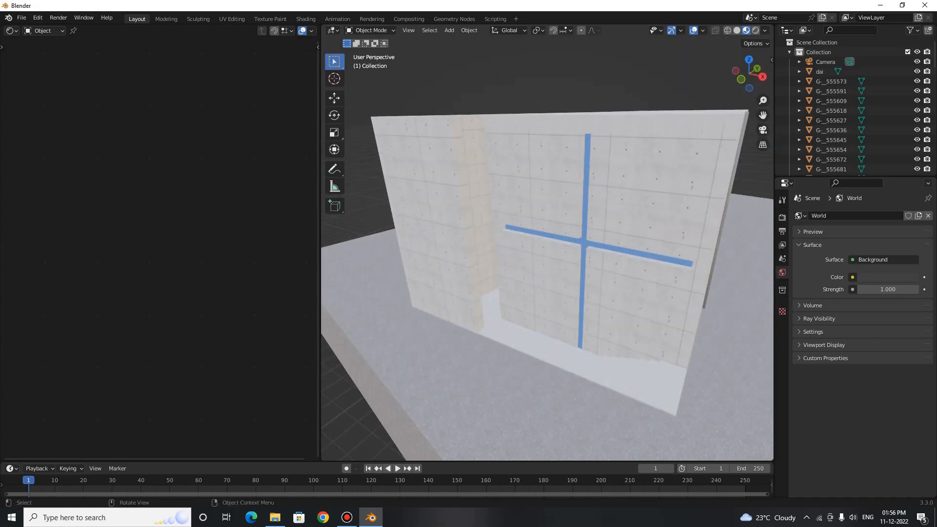
left_click(584, 244)
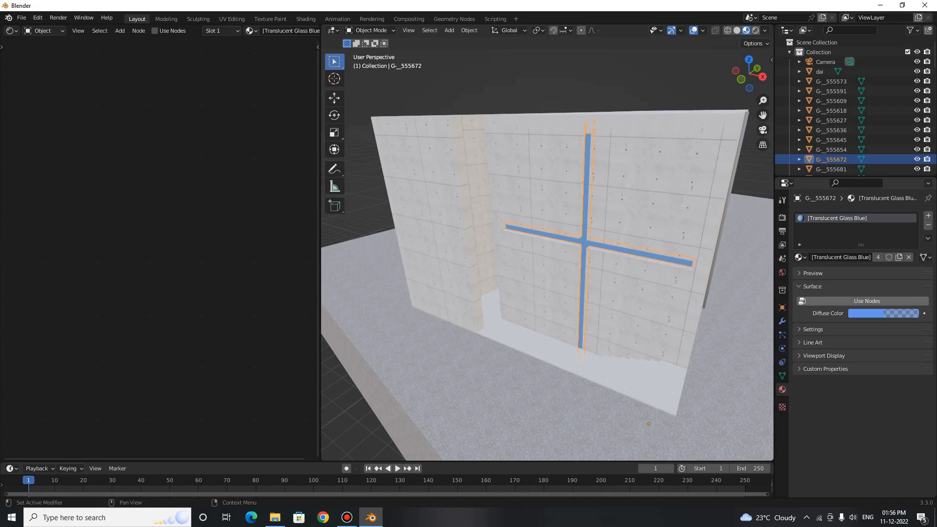
left_click(871, 301)
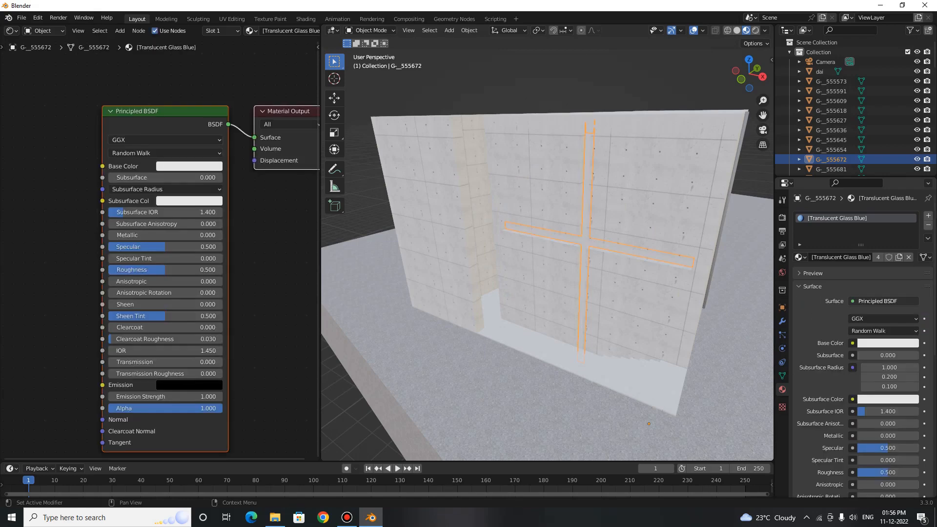
Delete the Principled BSDF node from the cross glass material, keeping only the Material Output.
scroll(168, 362, "down", 4)
middle_click_drag(169, 360, 246, 327)
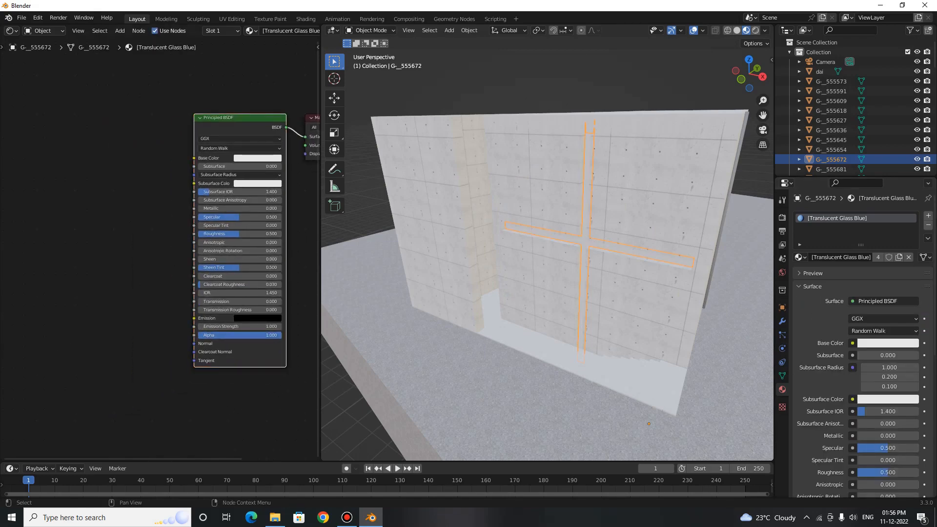
key("Delete")
middle_click_drag(230, 206, 148, 247)
scroll(149, 247, "up", 1)
right_click(154, 206)
key("Escape")
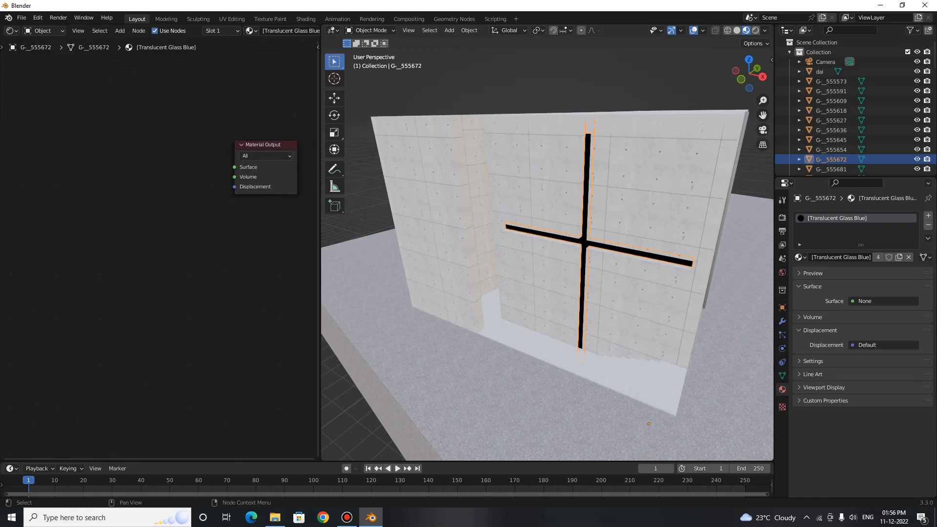
Add a Mix Shader node, connect its output to the Material Output's Surface input and reposition it.
key("shift+a")
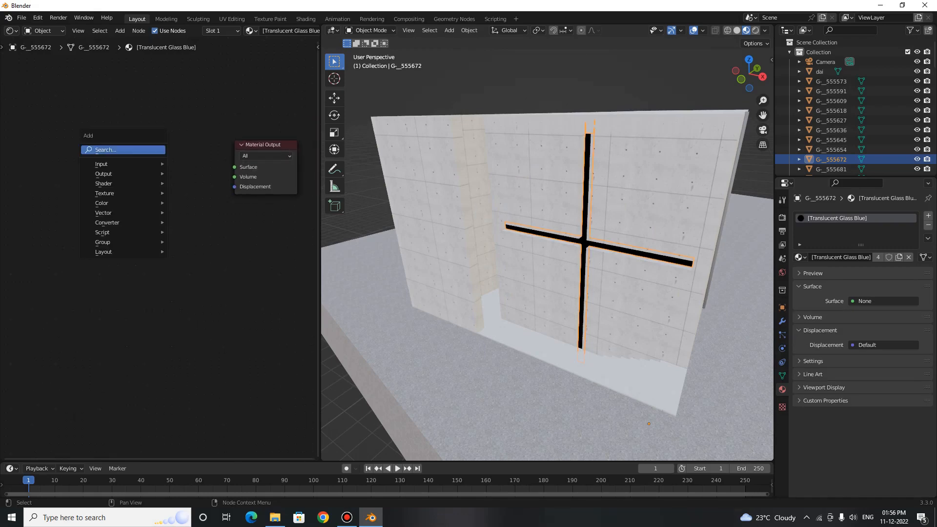
key("Return")
type("m")
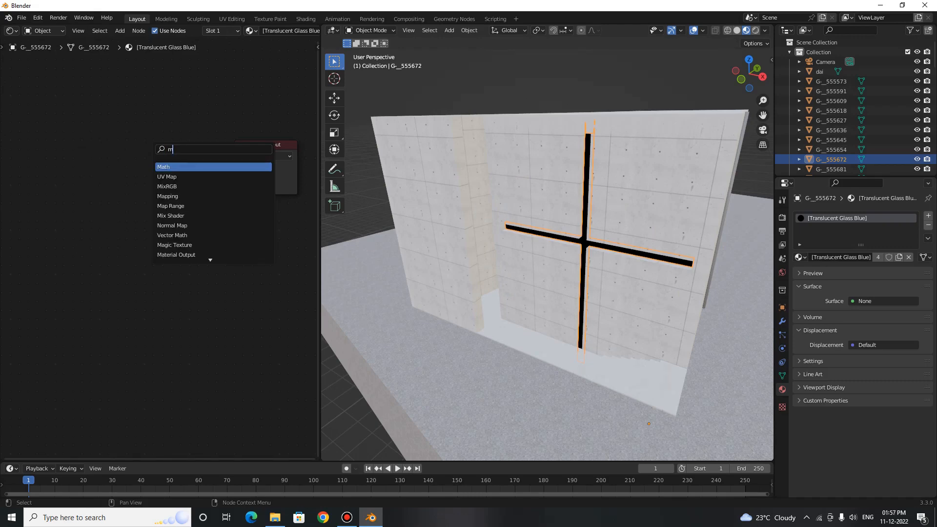
type("ix")
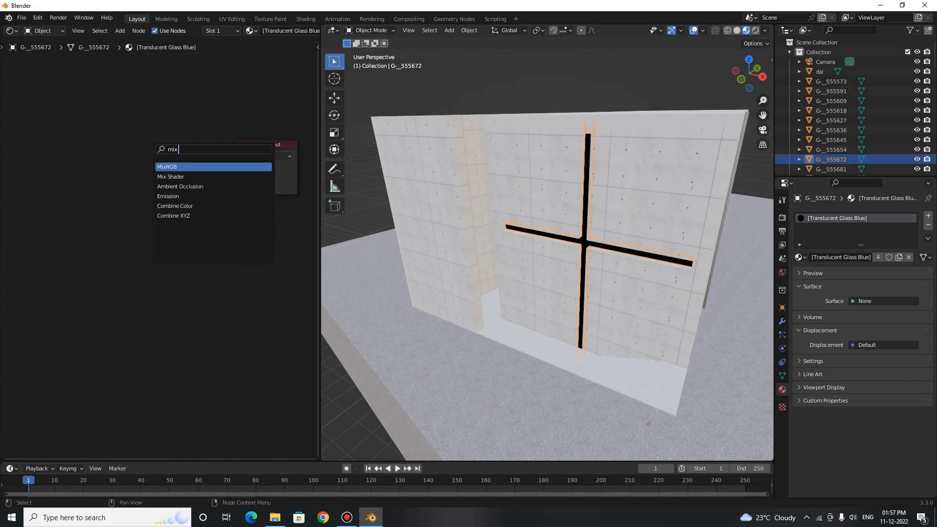
key("Down")
key("Return")
left_click(146, 175)
scroll(163, 244, "up", 1)
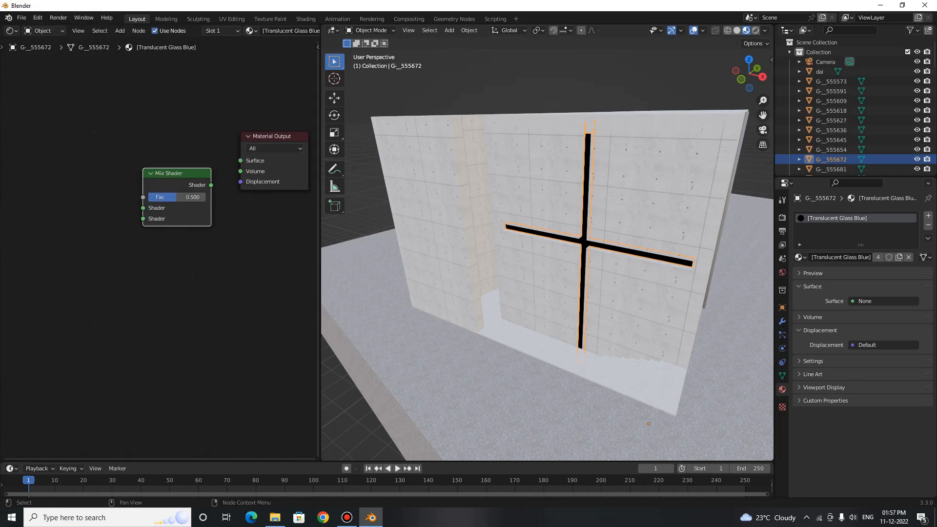
scroll(158, 246, "up", 1)
left_click_drag(211, 185, 241, 160)
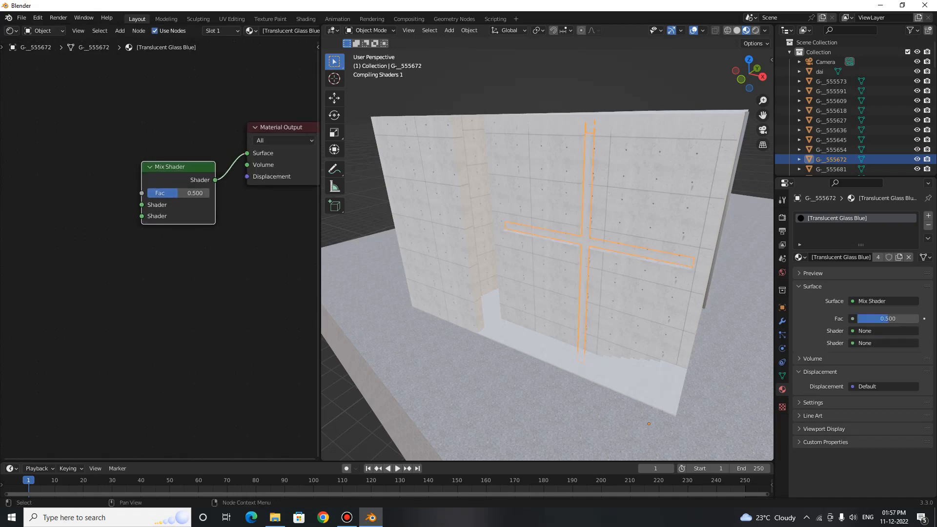
left_click_drag(177, 167, 165, 149)
left_click(147, 234)
middle_click_drag(146, 234, 204, 265)
right_click(141, 325)
right_click(188, 272)
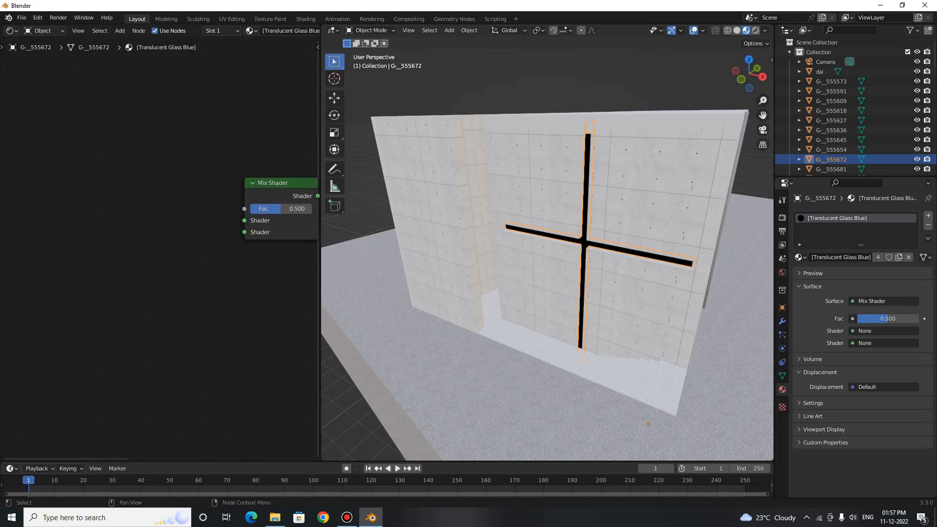
right_click(160, 257)
key("shift+a")
mouse_move(147, 289)
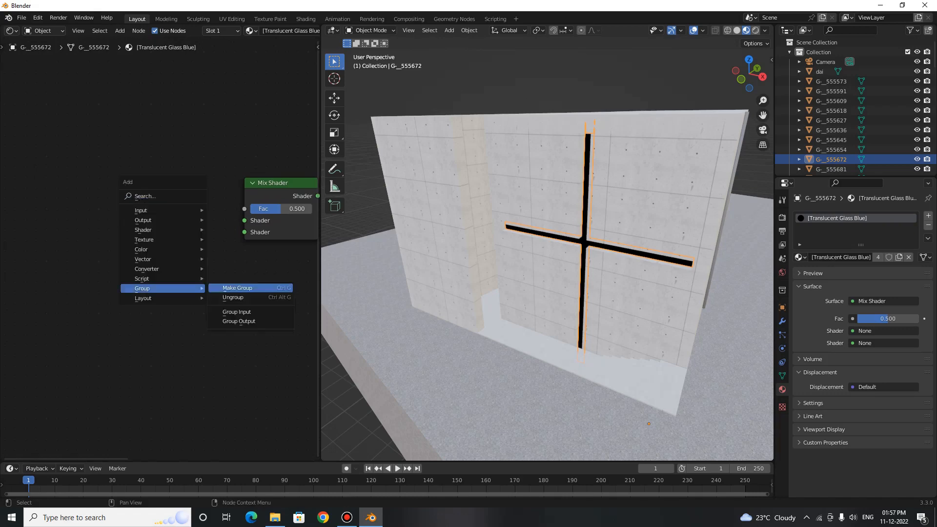
left_click(231, 308)
key("y")
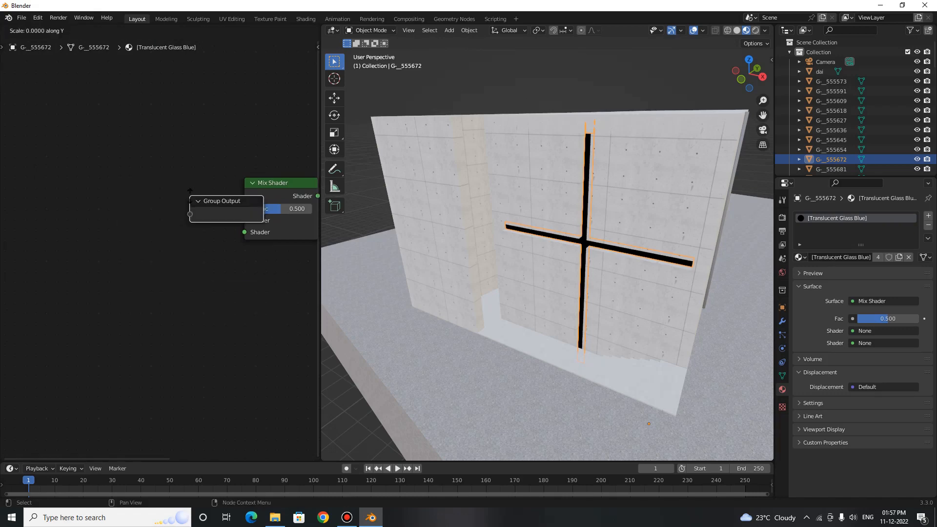
key("Escape")
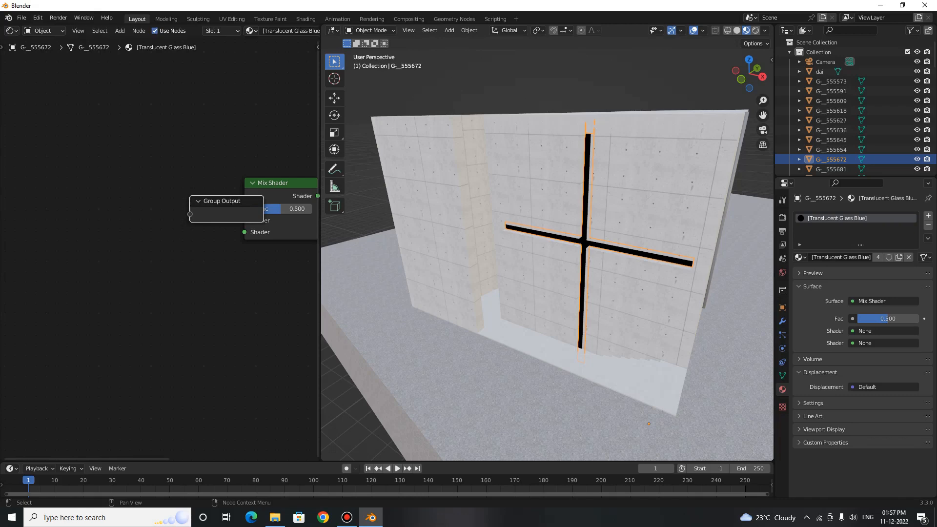
key("g")
left_click(102, 210)
key("x")
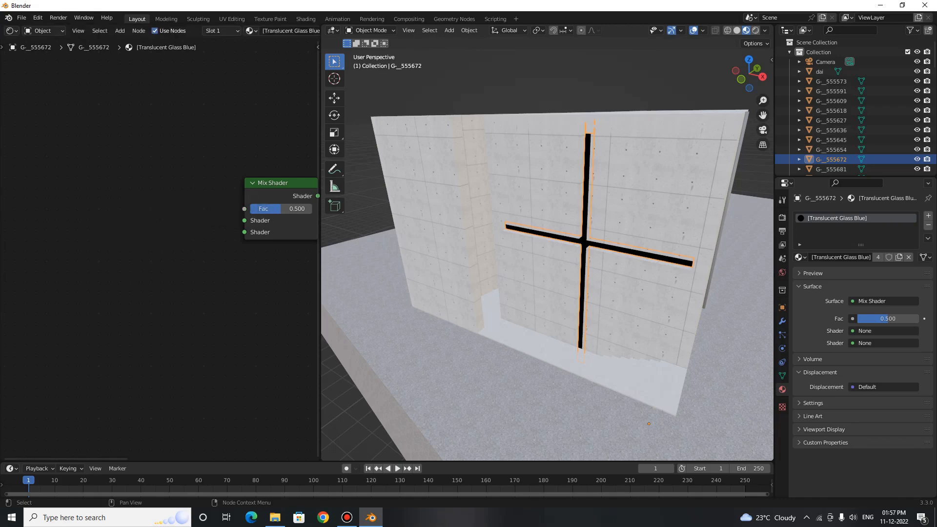
Add a Glossy BSDF node beside the Mix Shader and connect it to the first Shader input.
key("shift+a")
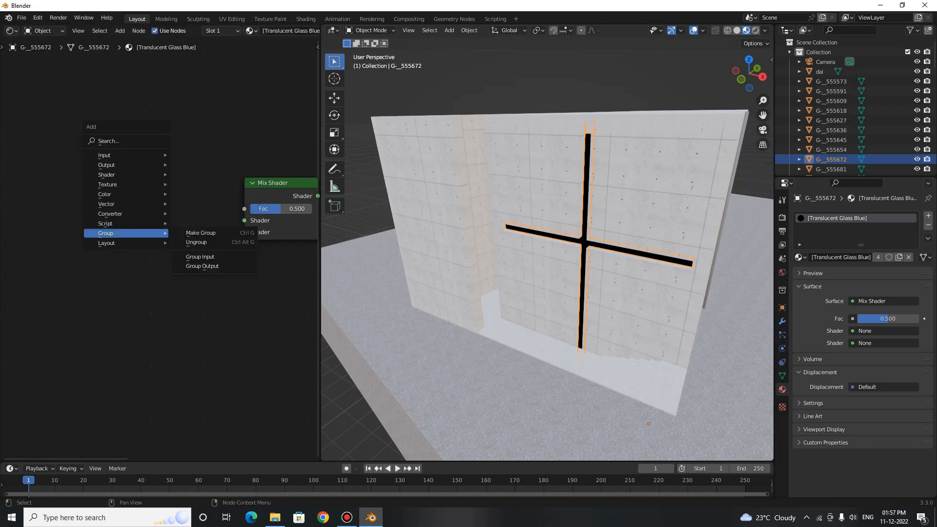
left_click(108, 141)
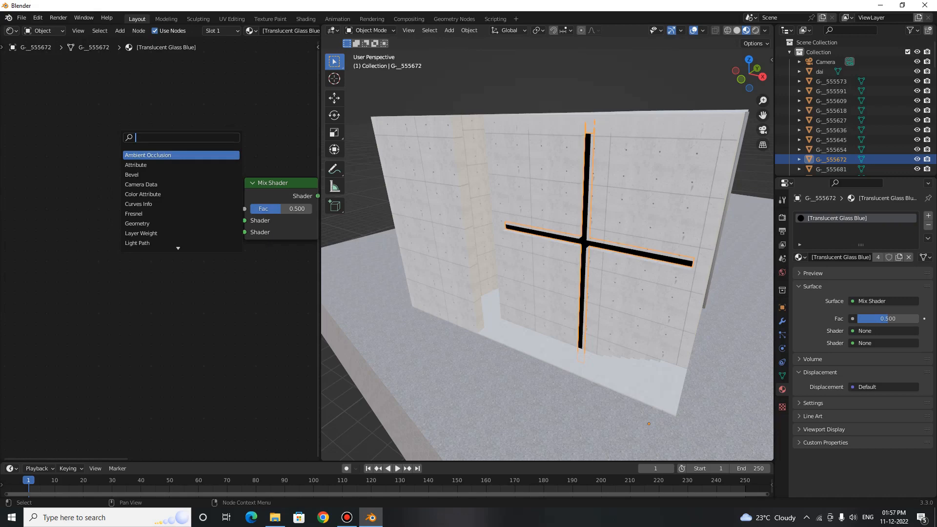
type("glo")
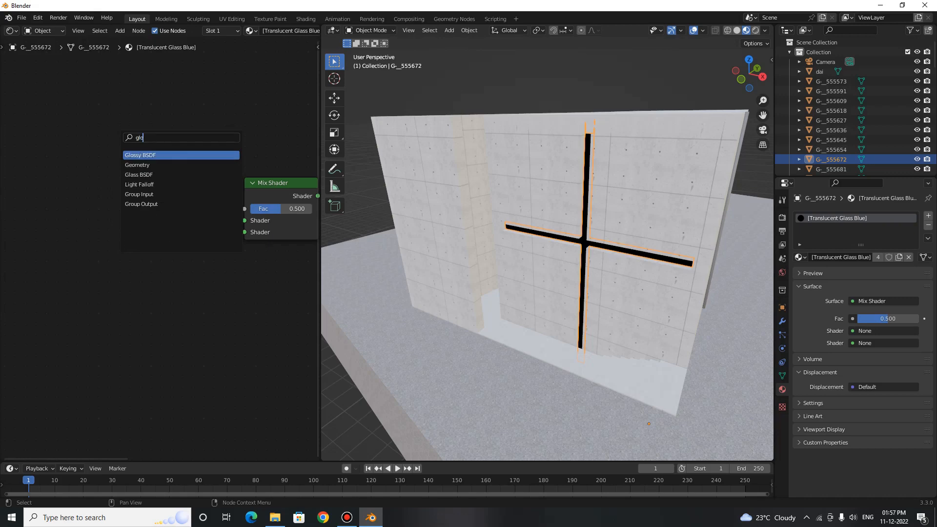
key("Return")
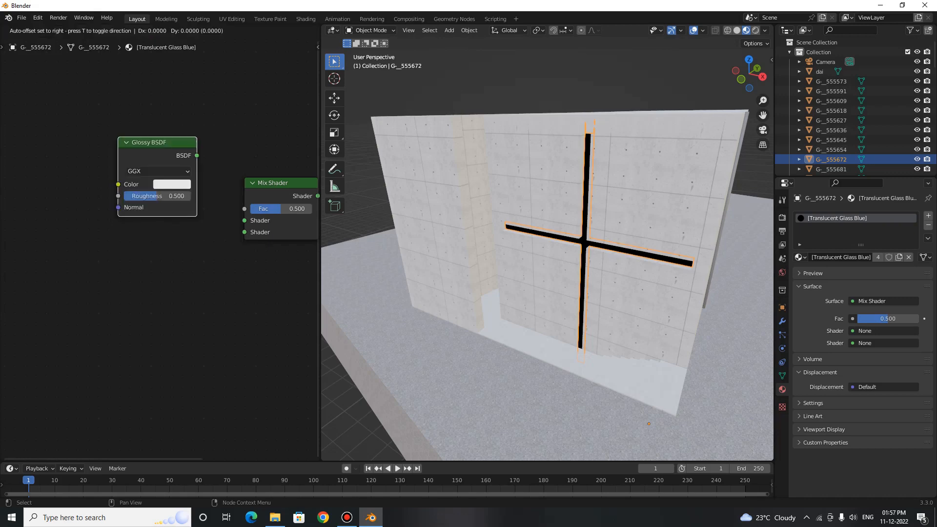
left_click(120, 220)
left_click_drag(183, 233, 244, 220)
left_click_drag(146, 220, 145, 193)
left_click(147, 312)
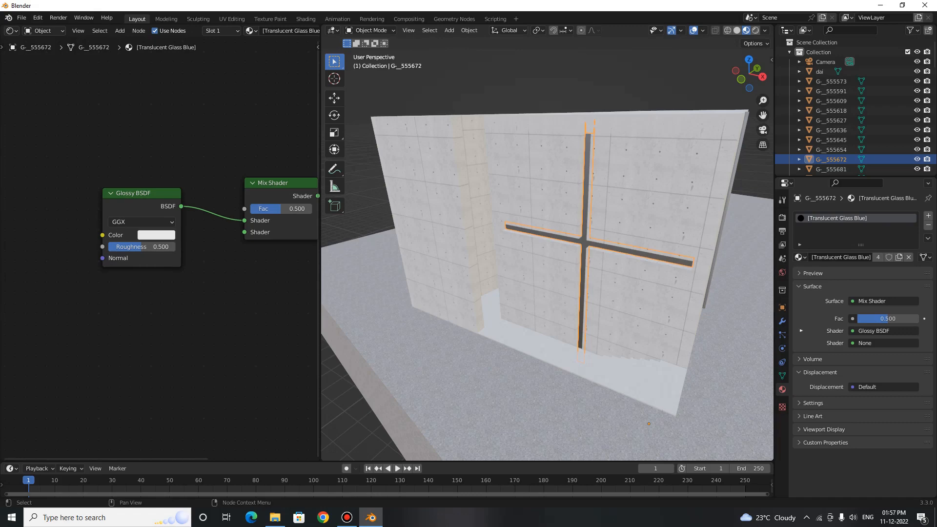
Add a Transparent BSDF node below the Glossy BSDF and connect it to the Mix Shader's second Shader input.
key("shift+a")
left_click(182, 325)
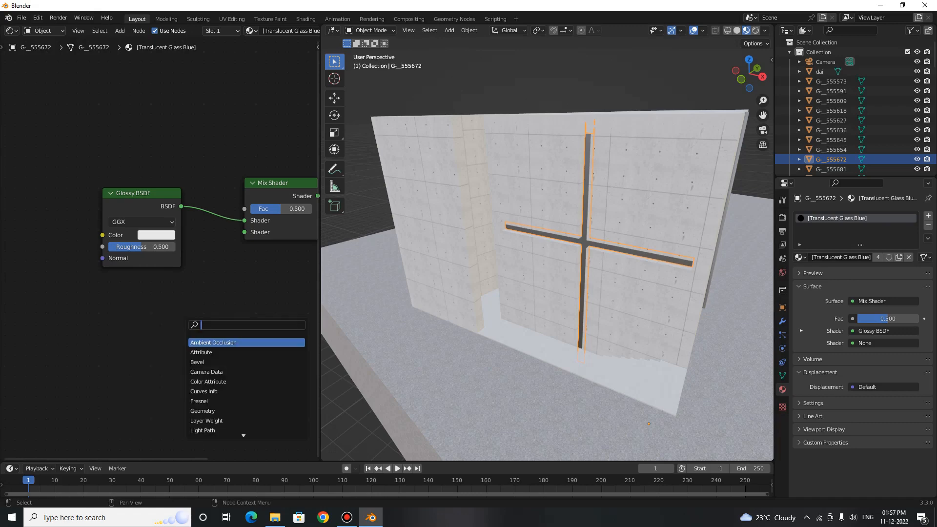
type("tran")
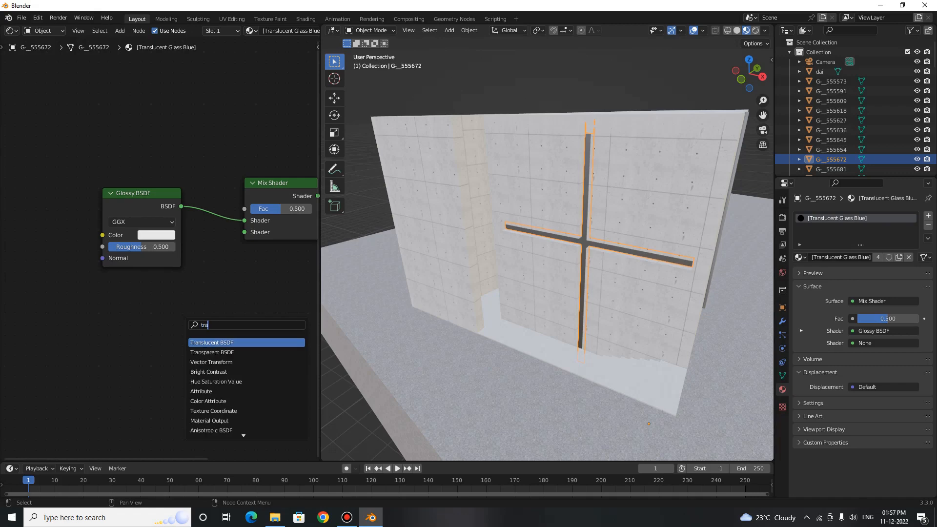
key("Up")
key("Up")
key("Up")
key("Up")
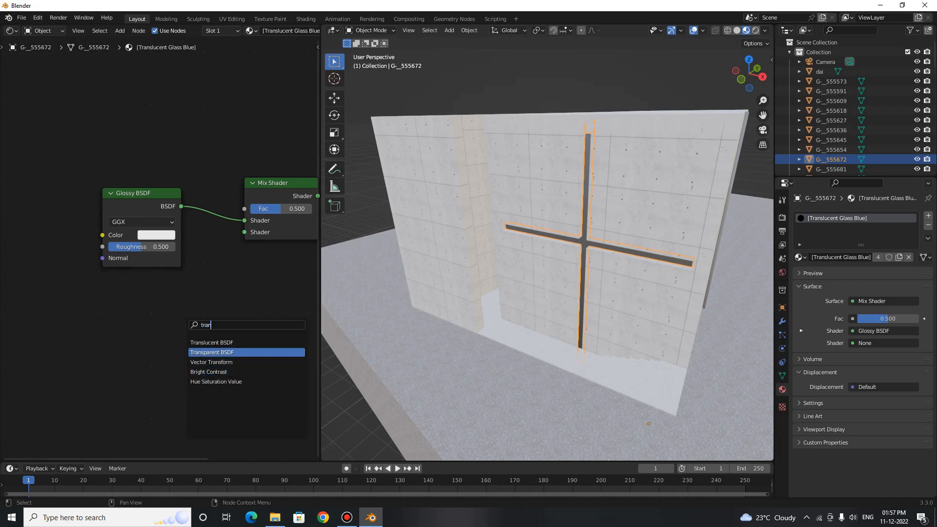
key("Return")
left_click(103, 295)
left_click_drag(177, 314, 245, 232)
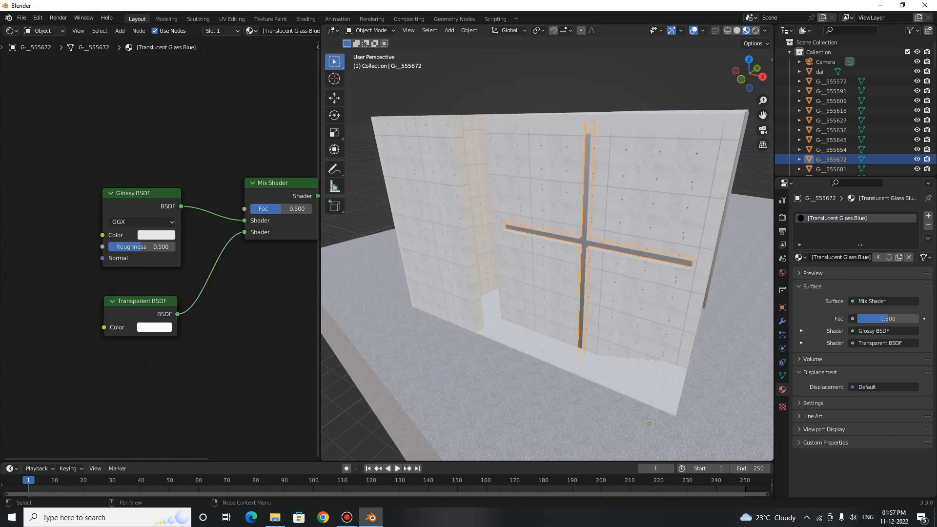
Add a Light Path node above the Glossy BSDF node.
right_click(197, 294)
middle_click_drag(173, 202, 152, 242)
scroll(151, 241, "up", 1)
scroll(54, 225, "down", 3)
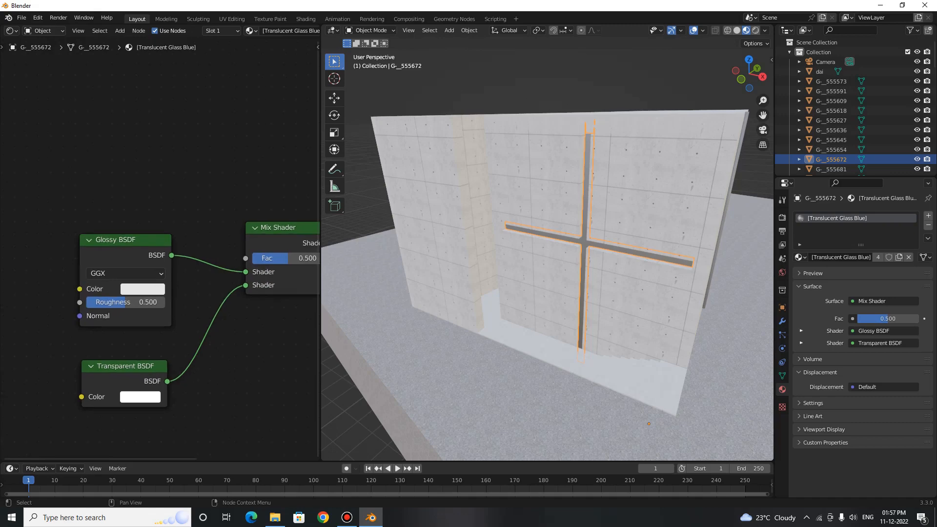
middle_click_drag(160, 148, 145, 143)
right_click(145, 143)
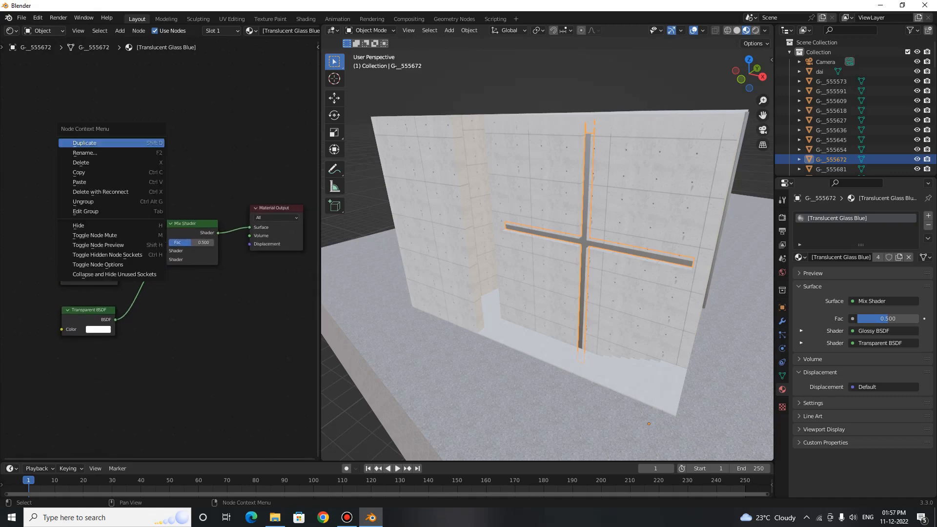
key("shift+a")
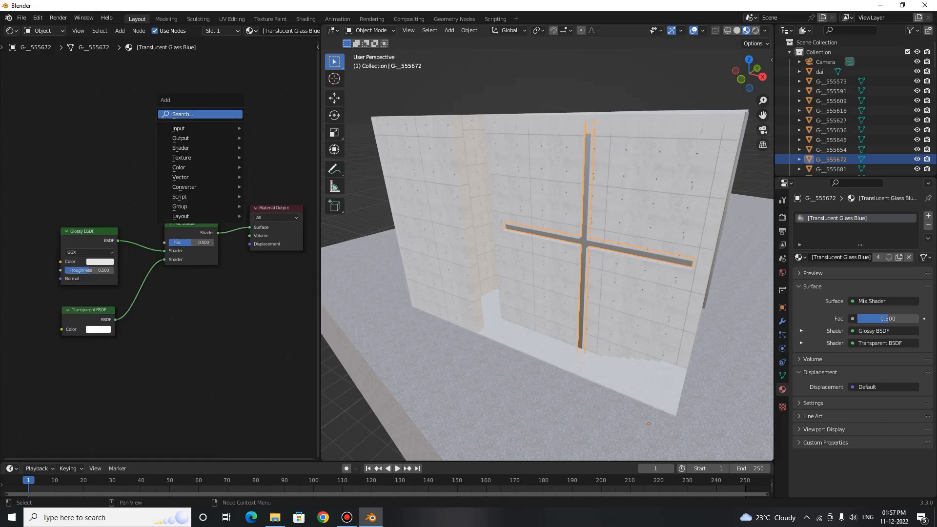
key("Return")
type("light")
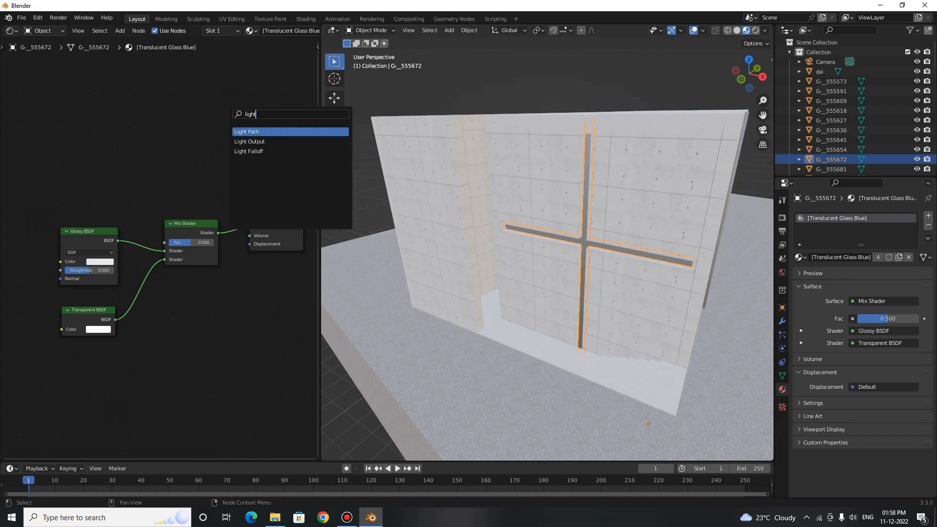
key("Return")
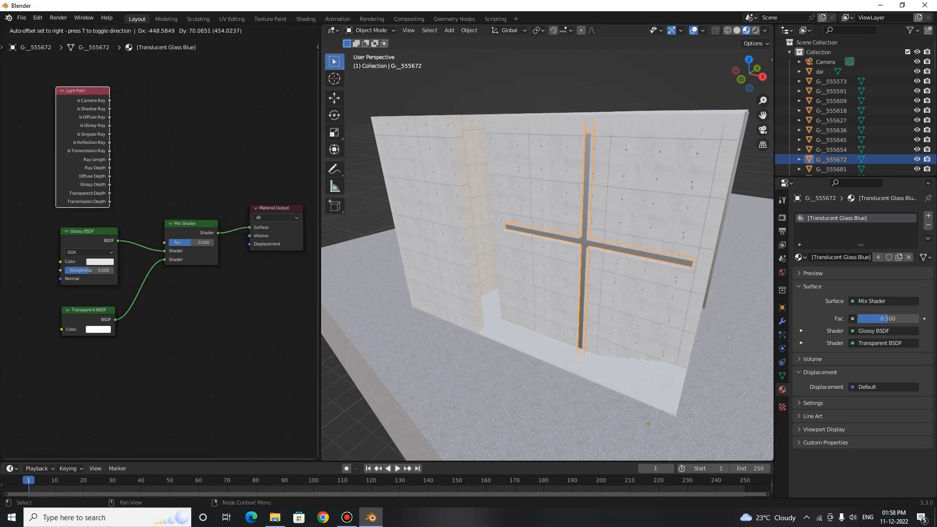
left_click(57, 88)
middle_click_drag(145, 243, 184, 295)
scroll(159, 252, "up", 1)
Add a Math node using Add and connect Light Path's Is Shadow Ray and Is Diffuse Ray to its first and second Value inputs.
right_click(141, 151)
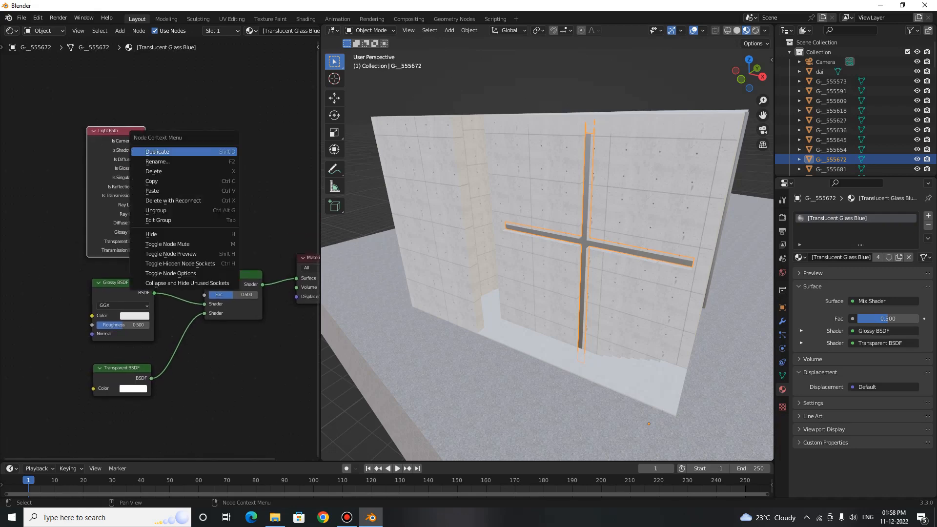
key("Escape")
key("shift+a")
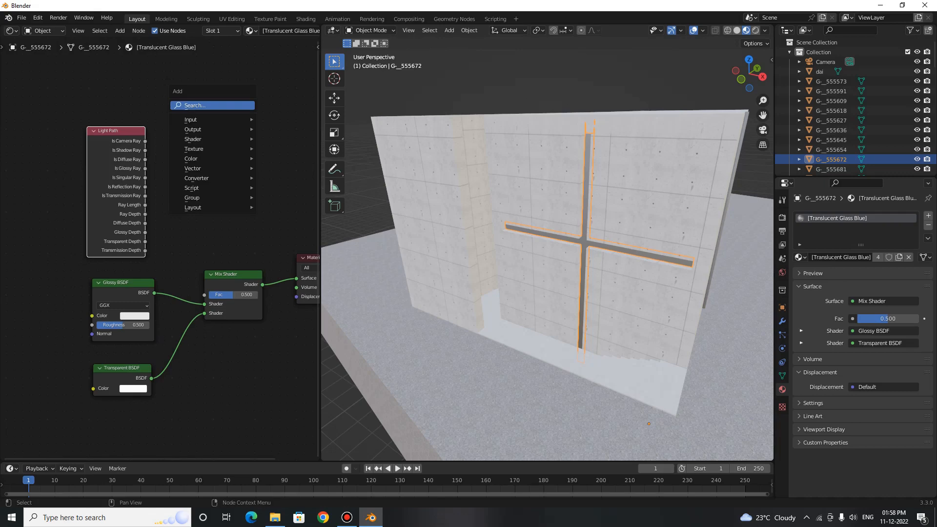
key("Return")
type("math")
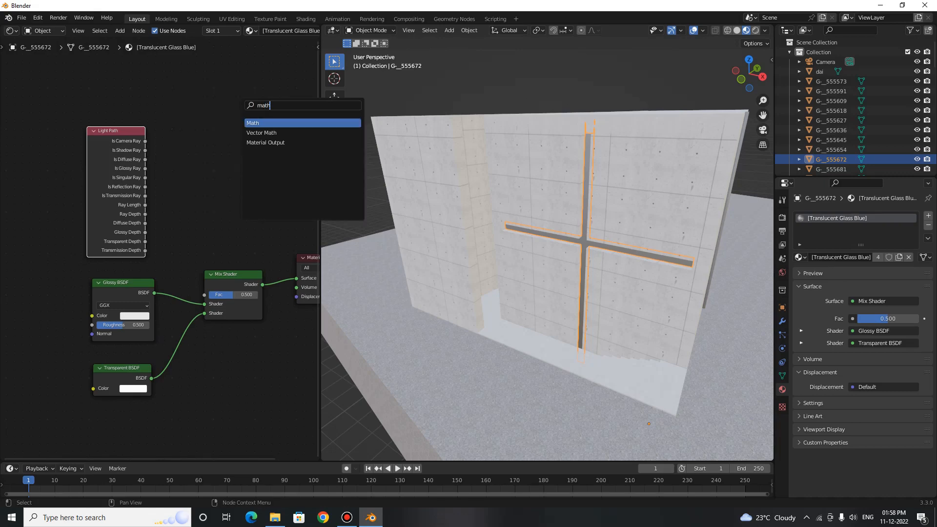
key("Return")
left_click(201, 149)
scroll(200, 148, "up", 2)
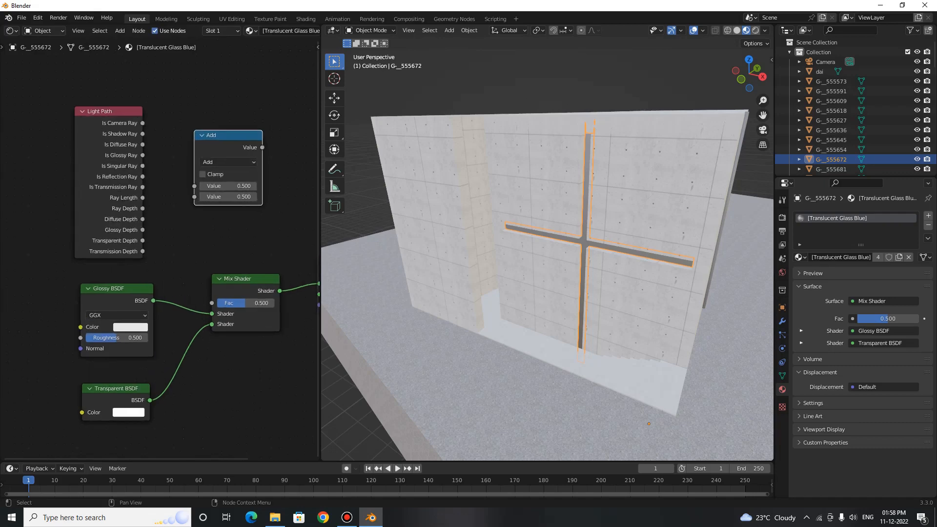
left_click_drag(142, 133, 194, 186)
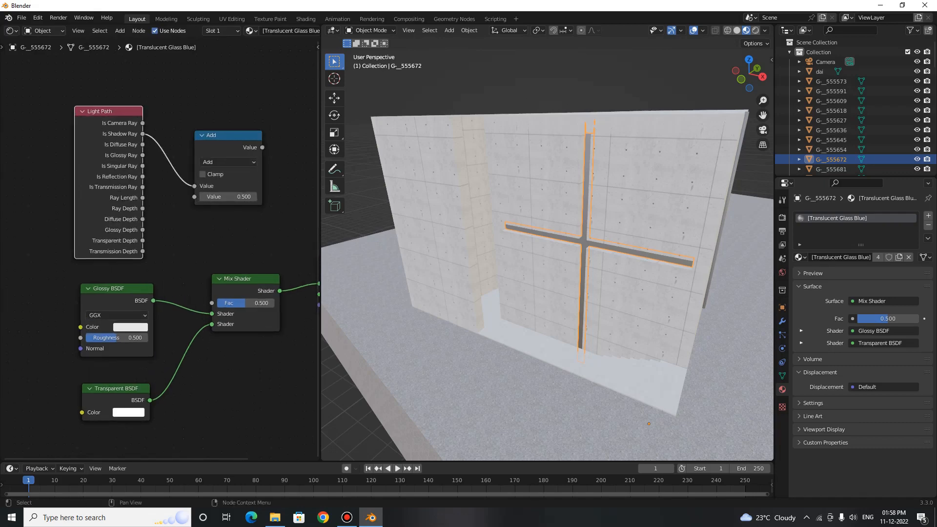
left_click_drag(143, 144, 194, 197)
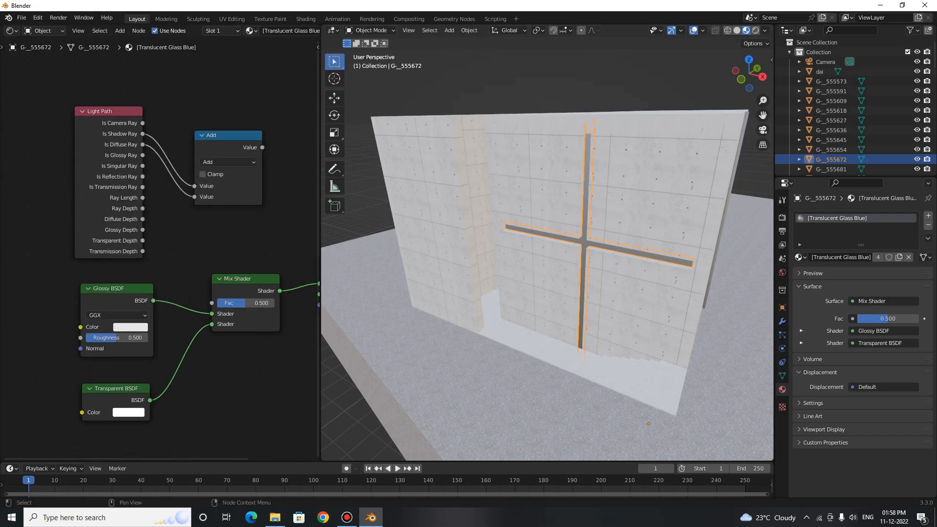
Connect the Add node's Value output to the Mix Shader's Fac input and reposition the Light Path and Add nodes together.
left_click_drag(261, 147, 211, 303)
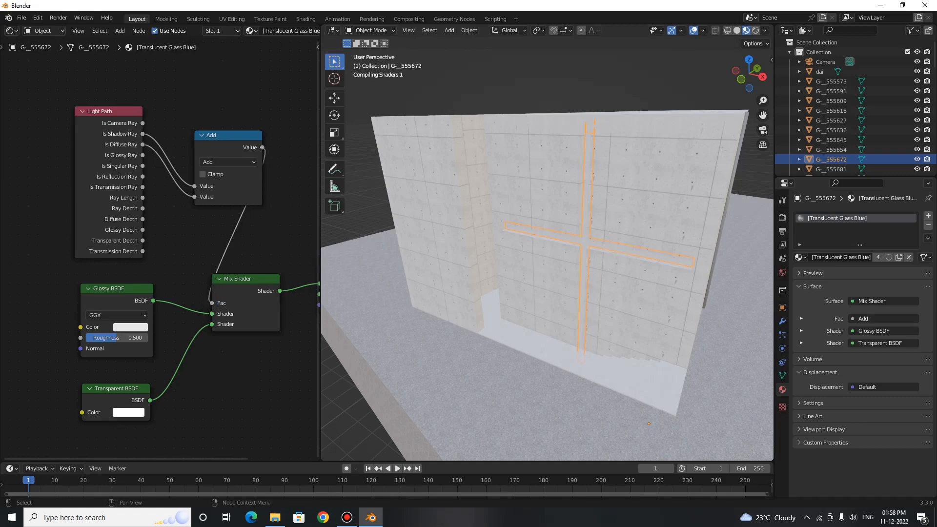
mouse_move(288, 210)
left_mouse_down()
mouse_move(34, 89)
mouse_move(49, 116)
left_mouse_up()
key("g")
scroll(160, 244, "down", 3)
Examine the building from outside and check what the existing scene camera frames.
scroll(546, 244, "down", 6)
middle_click_drag(546, 244, 634, 244)
scroll(505, 246, "up", 7)
scroll(547, 248, "down", 7)
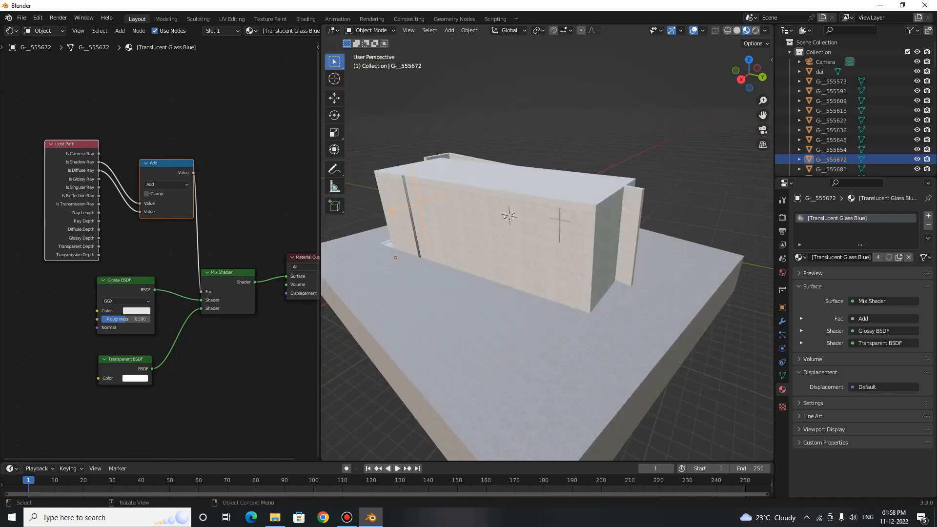
key("KP_0")
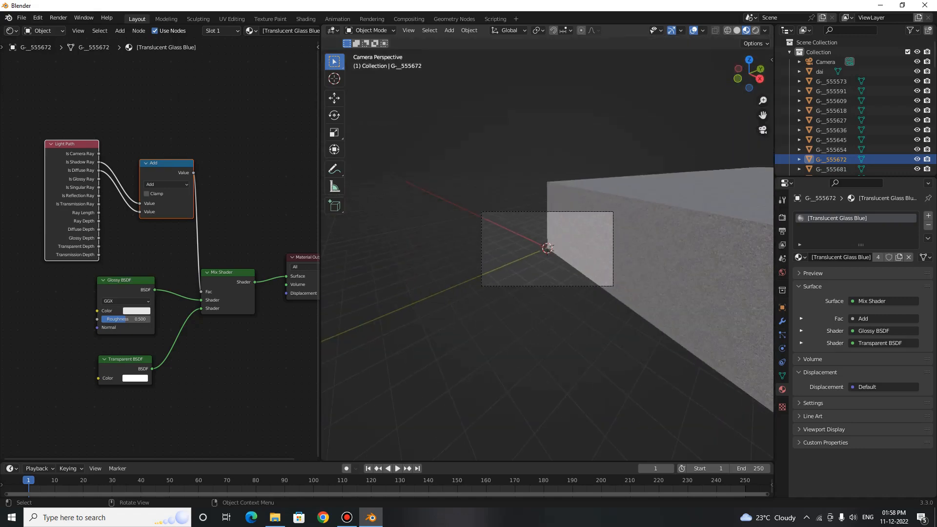
left_click(559, 212)
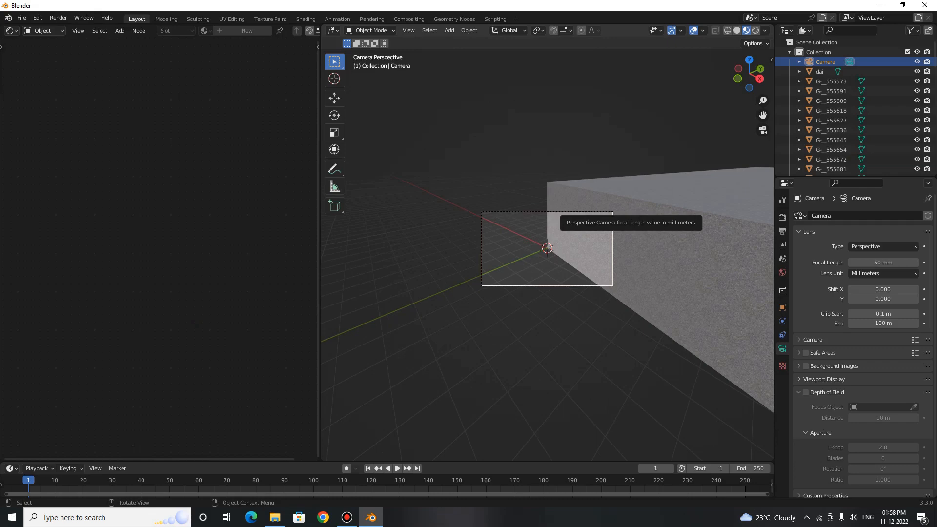
left_click(522, 187)
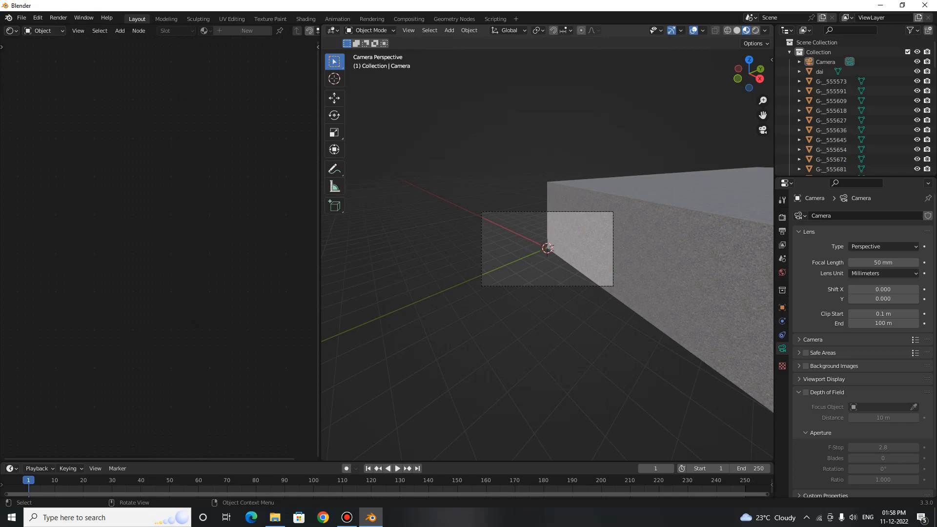
key("KP_0")
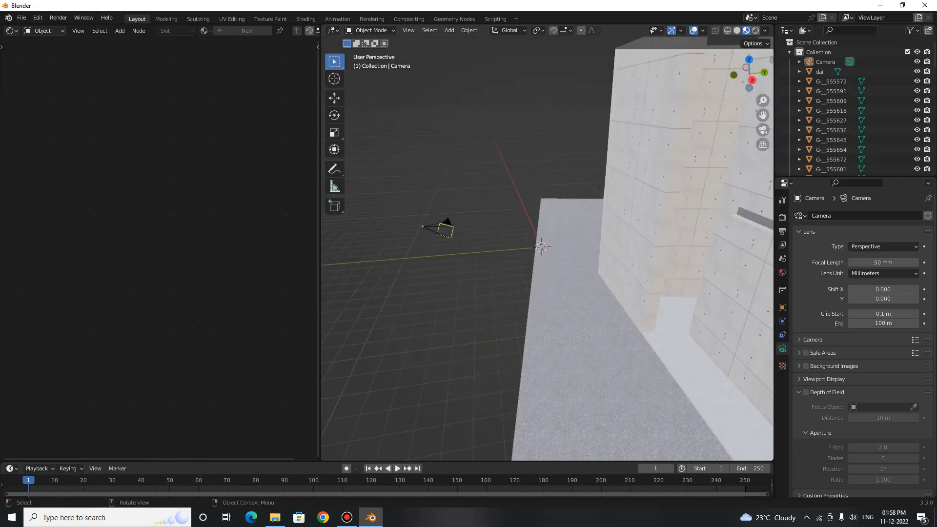
Place the camera inside the church, looking down the central aisle between the benches, by aligning it to the current view.
middle_click_drag(536, 244, 446, 230)
scroll(547, 249, "down", 4)
middle_click_drag(547, 248, 489, 294, "shift")
scroll(520, 291, "up", 4)
scroll(458, 289, "up", 2)
scroll(474, 292, "up", 1)
scroll(504, 294, "down", 1)
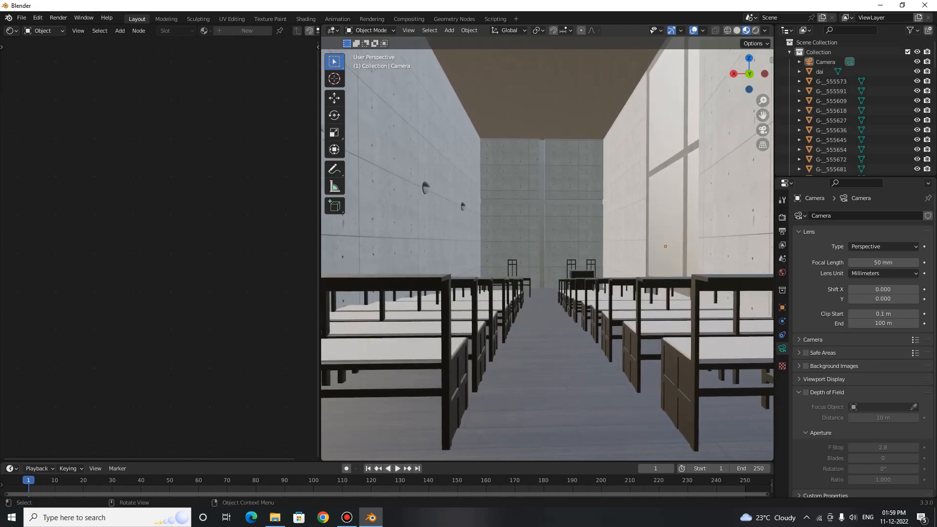
key("ctrl")
key("ctrl+alt+KP_0")
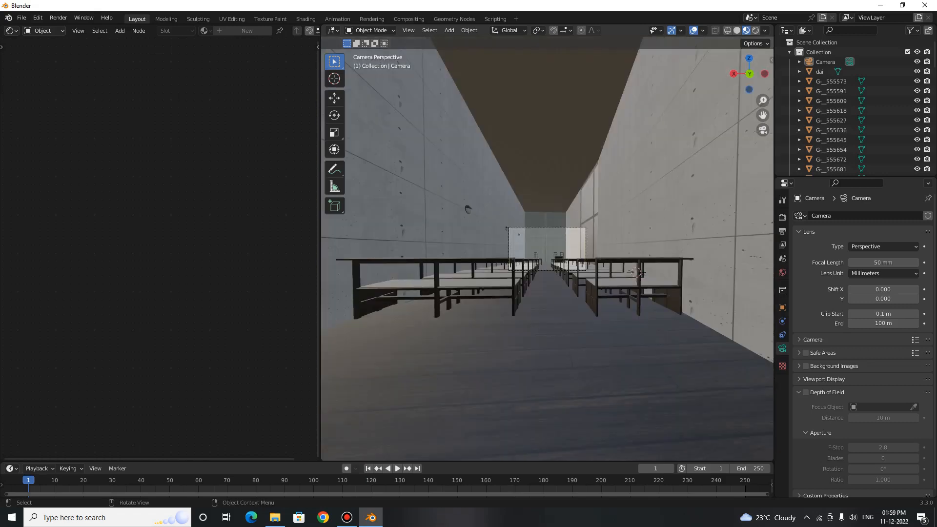
Set the camera's rotation to 90° on X, 0° on Y and 180° on Z.
scroll(547, 249, "up", 5)
left_click(452, 273)
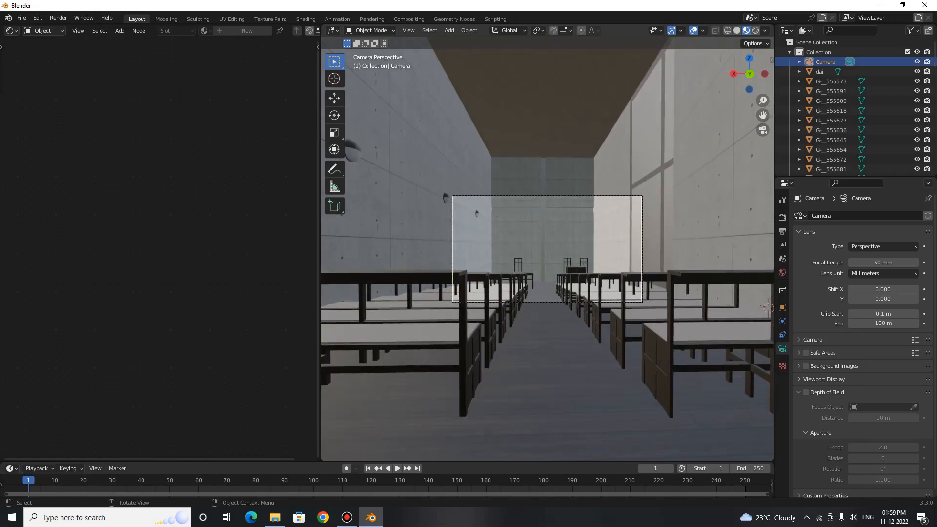
left_click(782, 307)
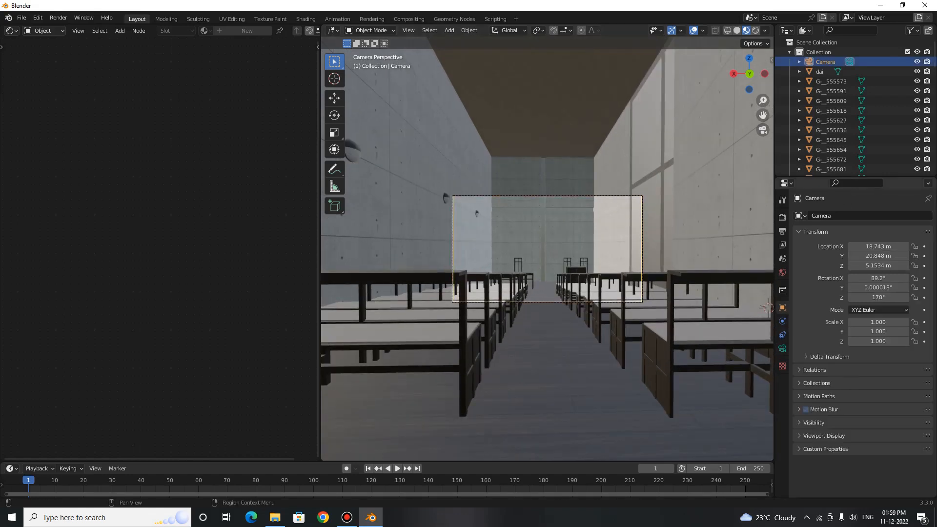
double_click(873, 277)
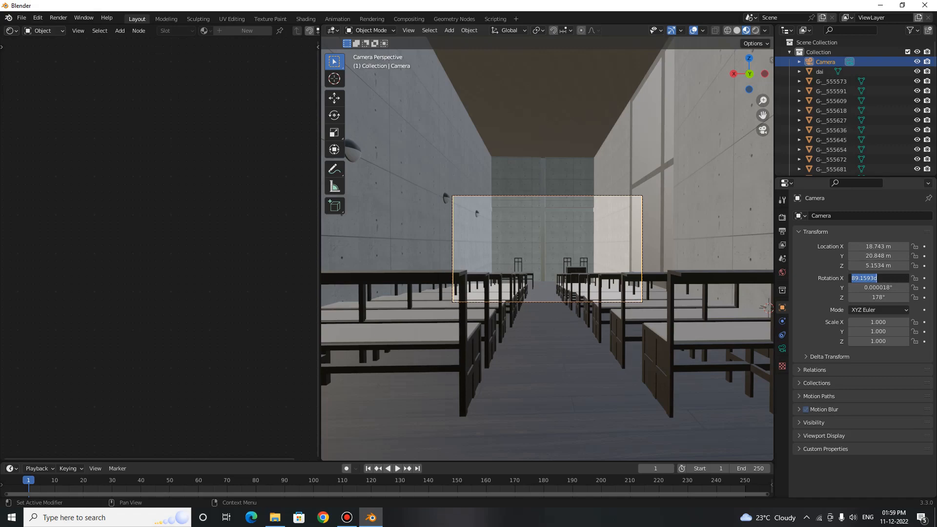
type("90")
key("Tab")
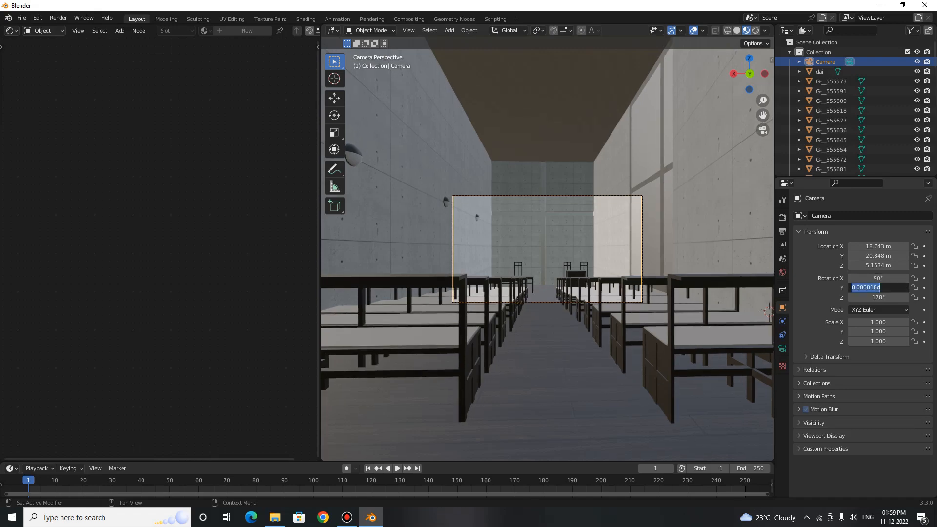
type("0")
key("Return")
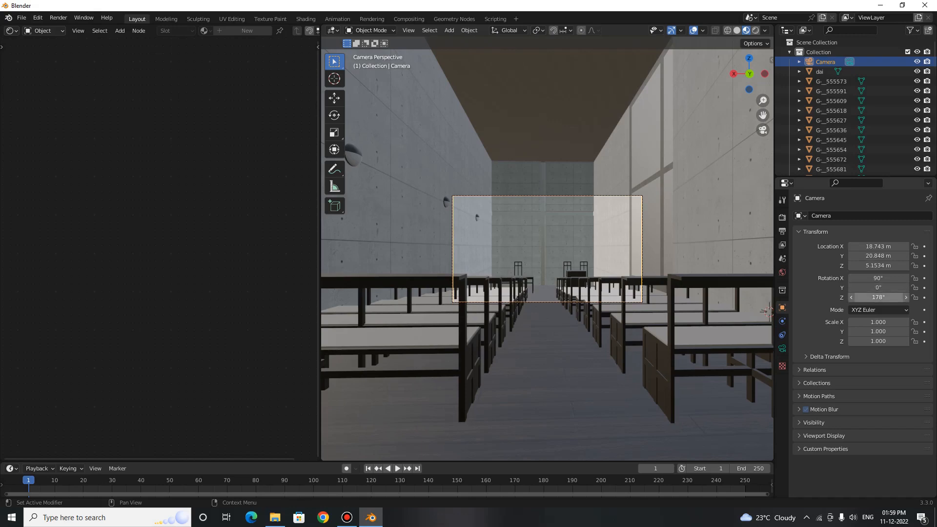
left_click(878, 297)
type("1")
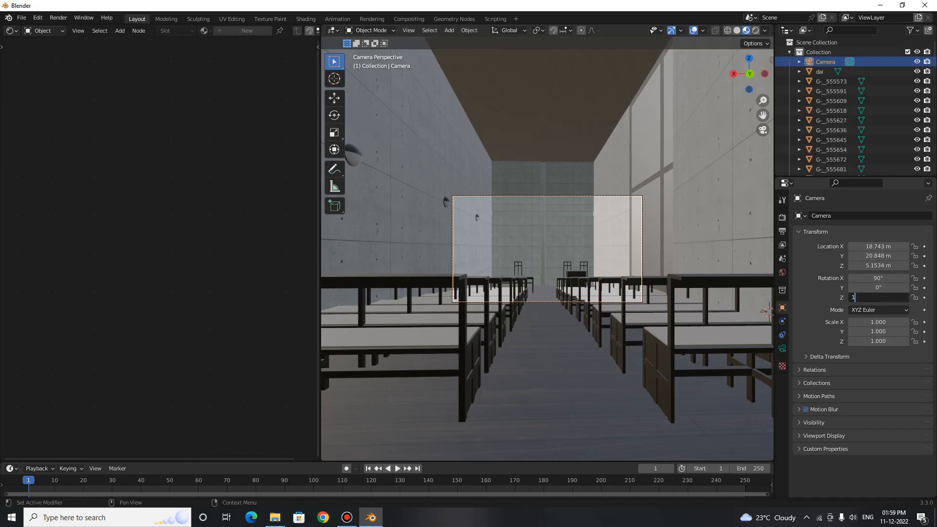
type("80")
key("Return")
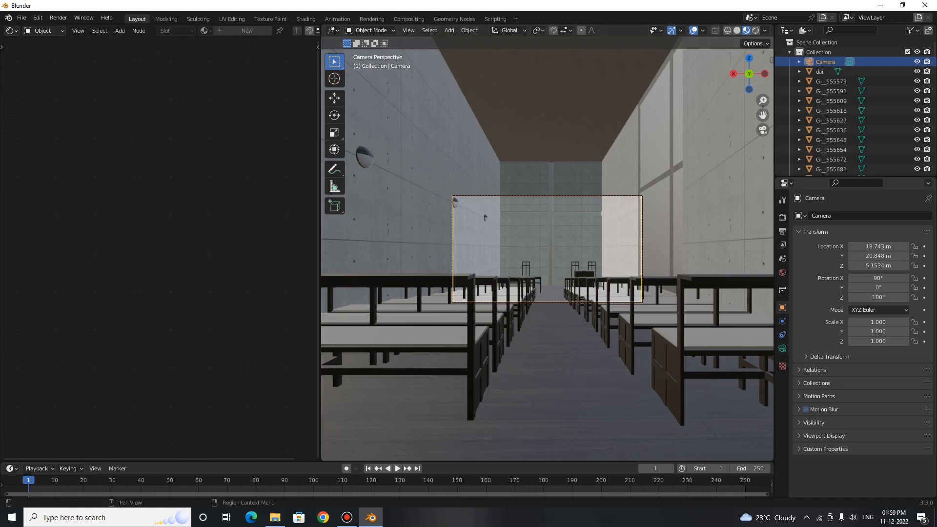
Try a camera focal length of 30 mm, set it to 20 mm, and fit the camera frame in the viewport.
left_click(782, 349)
left_click(883, 263)
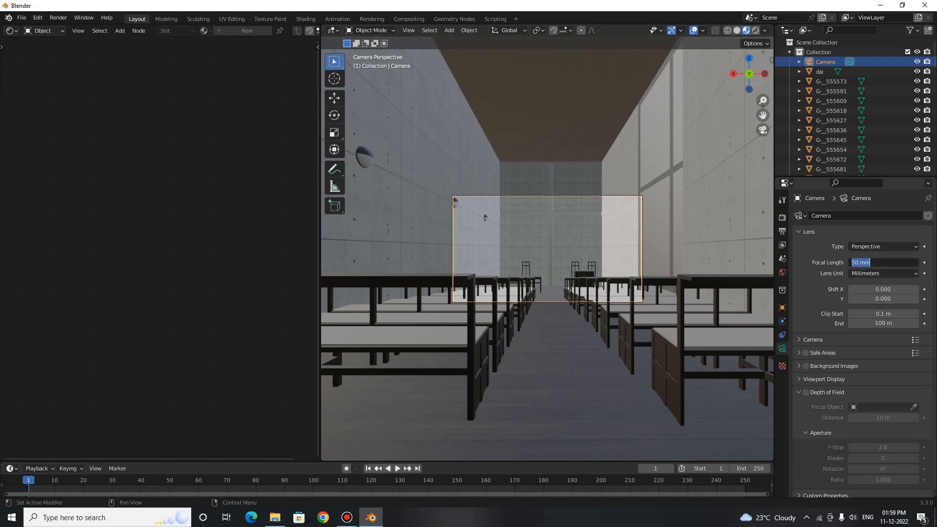
type("30")
key("Return")
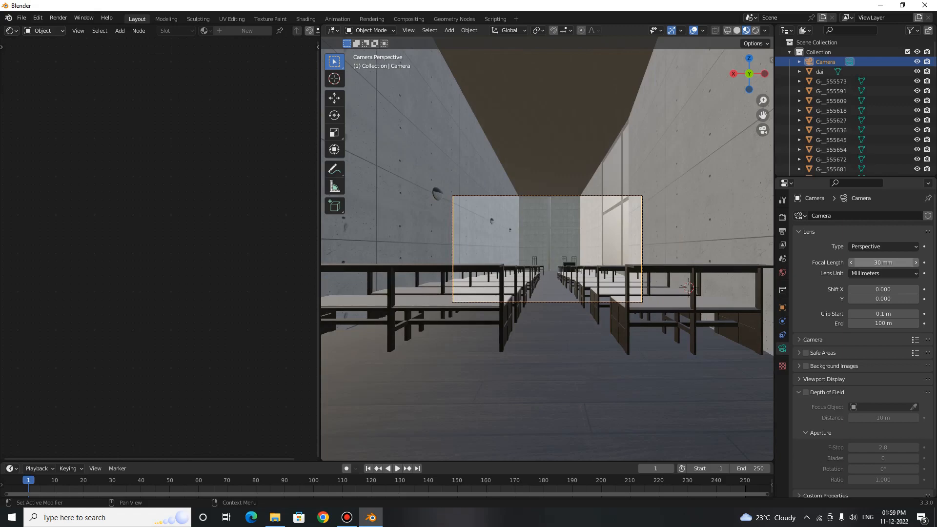
left_click(883, 262)
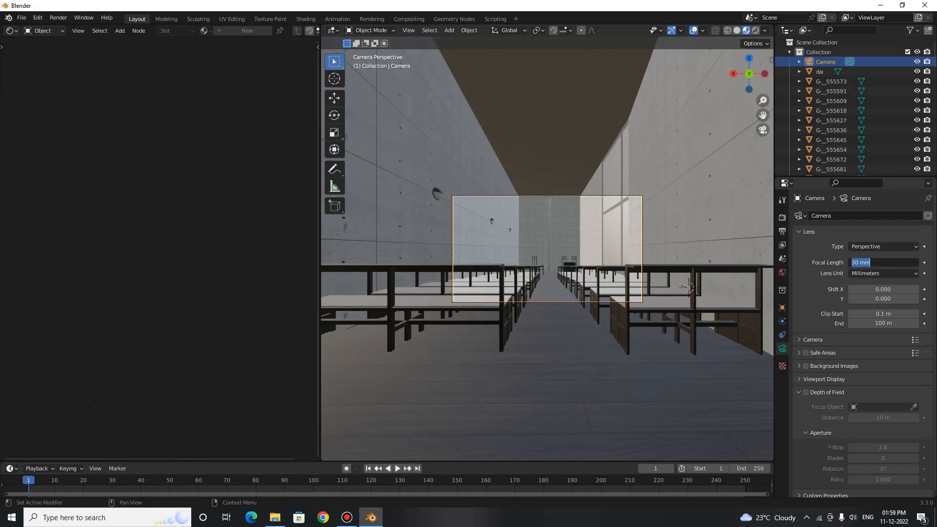
type("20")
key("Return")
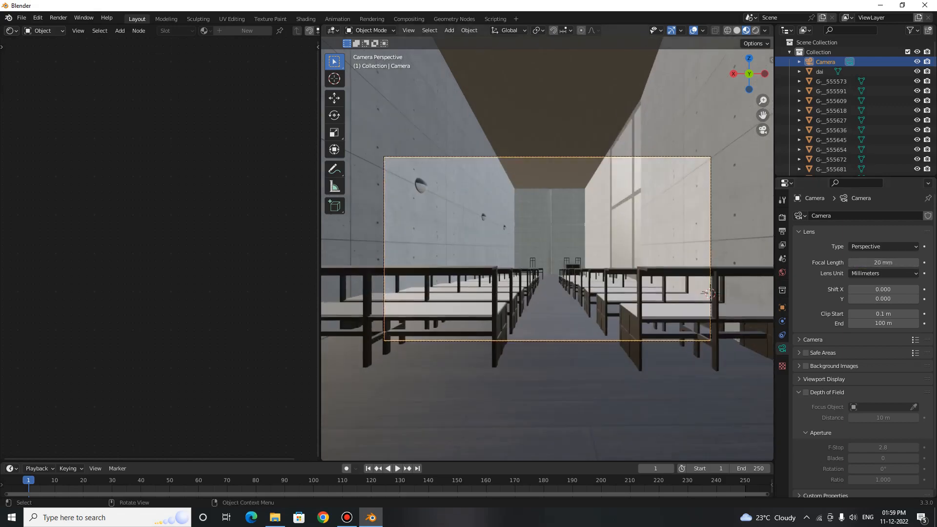
key("Home")
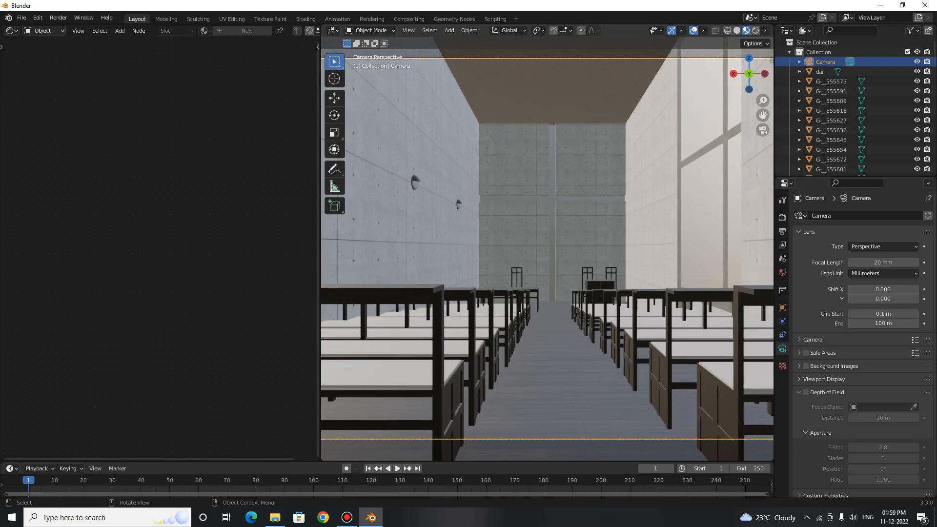
Leave the camera view and add a Sun light to the scene.
key("KP_0")
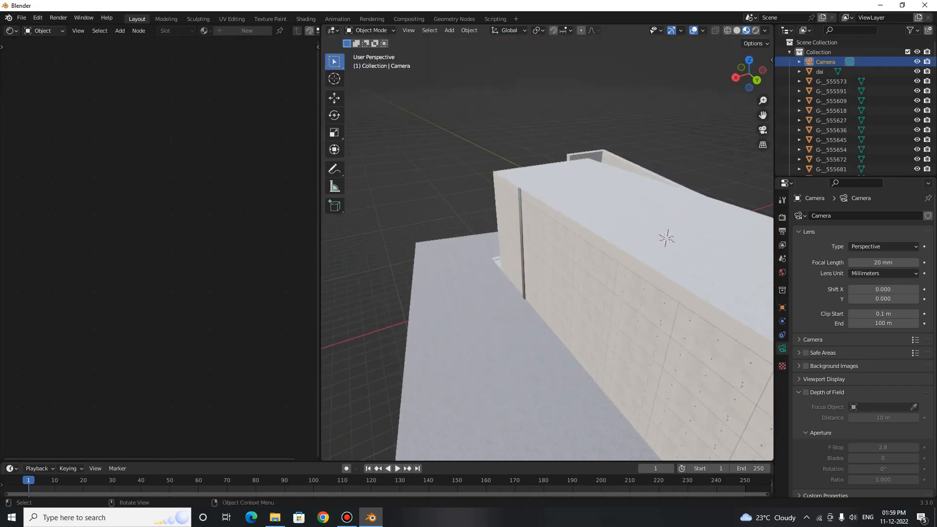
middle_click_drag(527, 244, 600, 273)
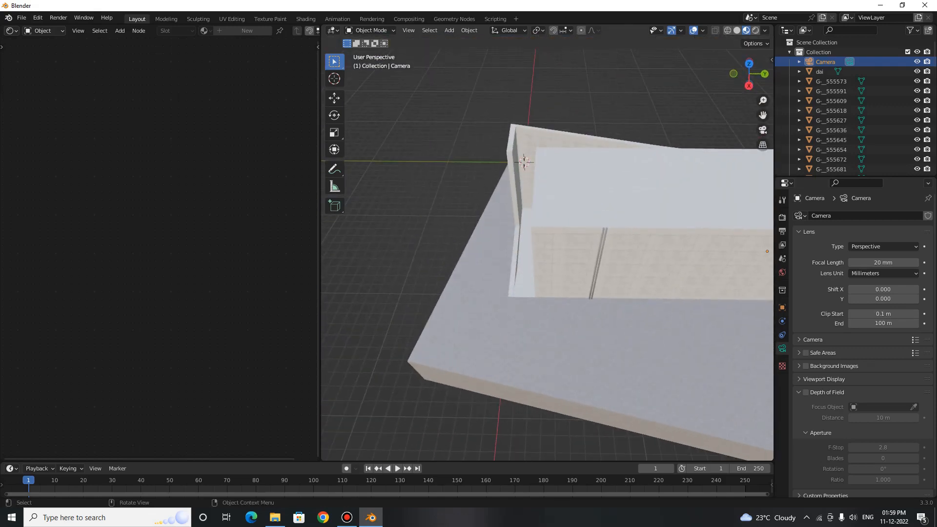
middle_click_drag(552, 234, 556, 279, "shift")
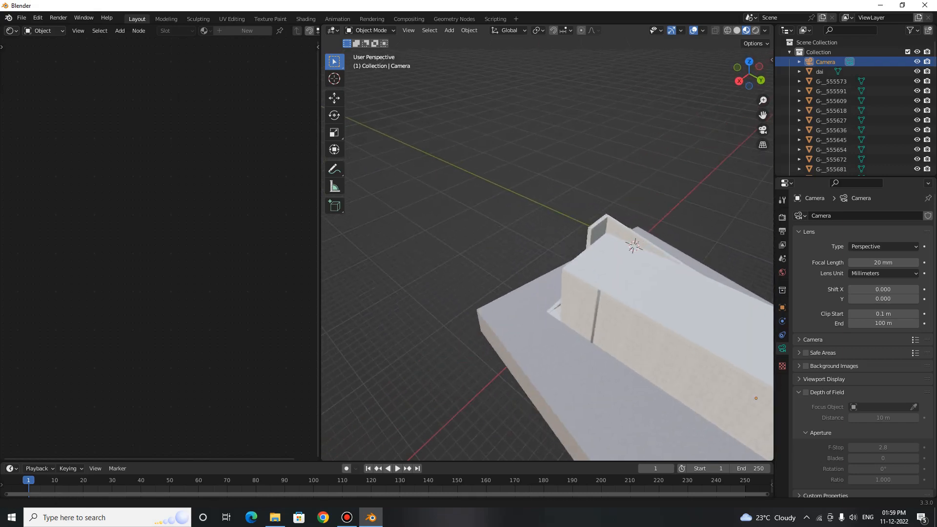
key("shift+a")
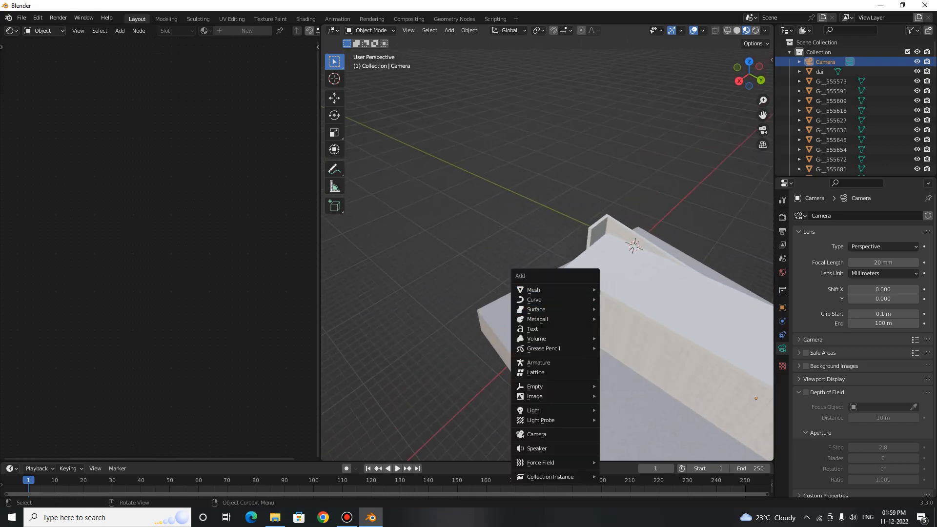
mouse_move(541, 299)
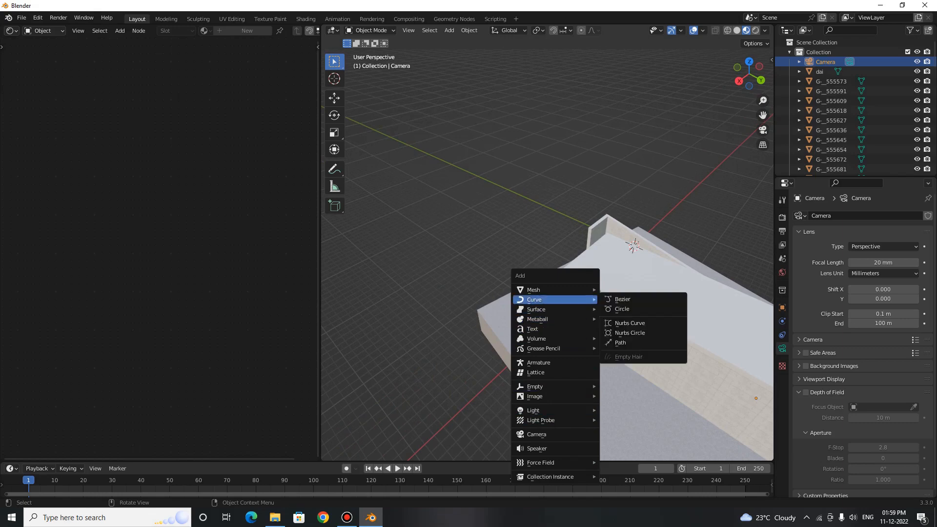
mouse_move(541, 410)
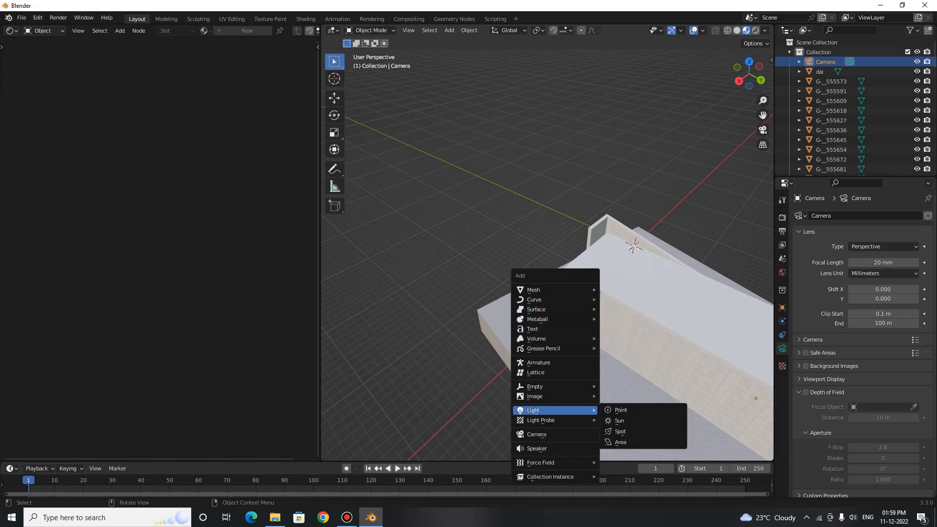
left_click(619, 421)
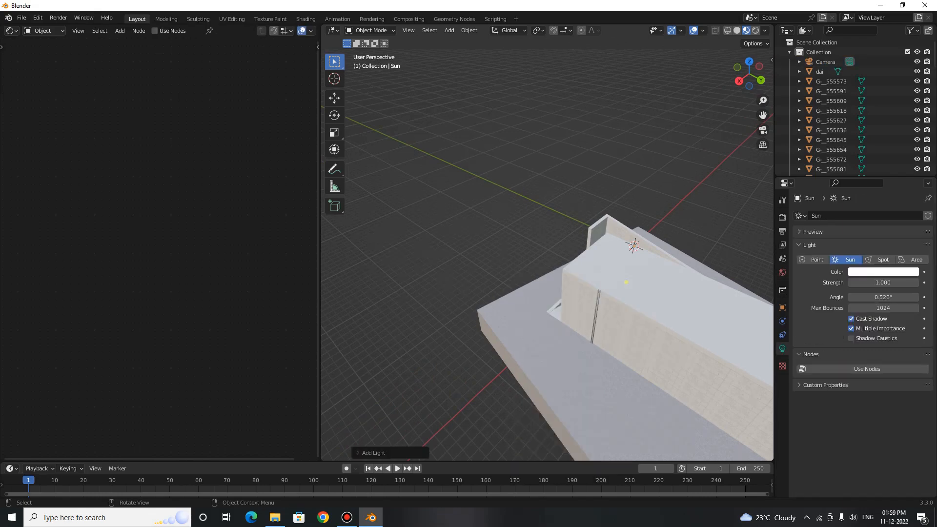
Move the sun horizontally to outside the cross wall and aim its beam at the building.
key("g")
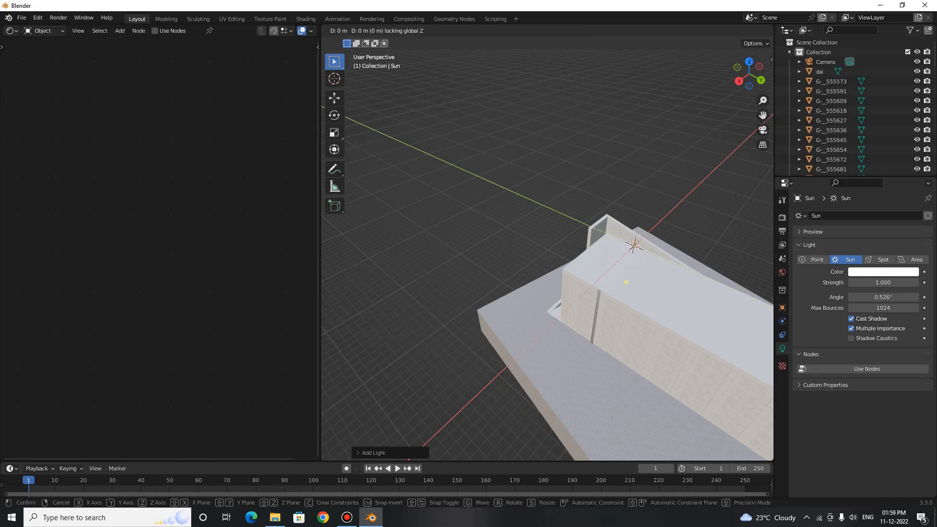
key("Return")
middle_click_drag(546, 254, 566, 244)
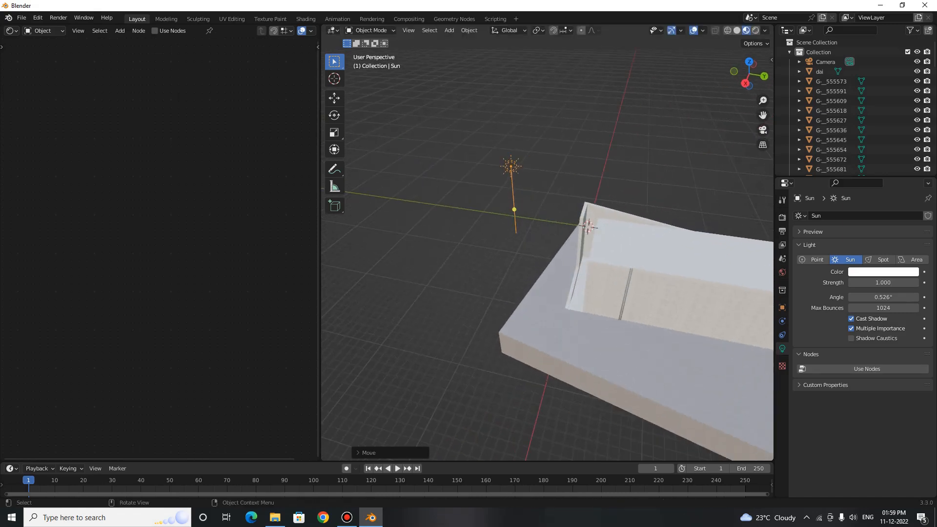
left_click_drag(514, 209, 527, 187)
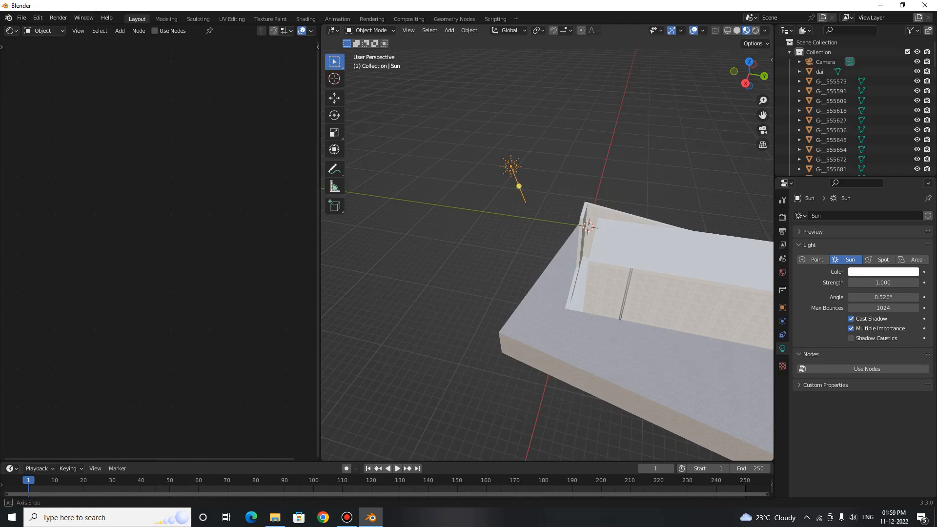
middle_click_drag(529, 195, 639, 163)
middle_click_drag(765, 436, 763, 443)
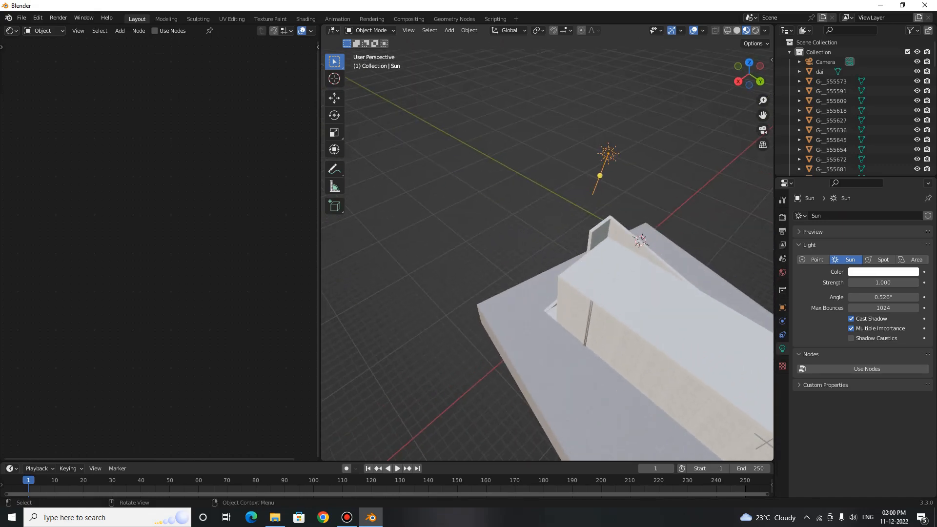
Preview the sunlight in Rendered shading through the camera, and examine the cross wall's lighting from outside.
middle_click_drag(764, 443, 685, 395, "shift")
key("KP_0")
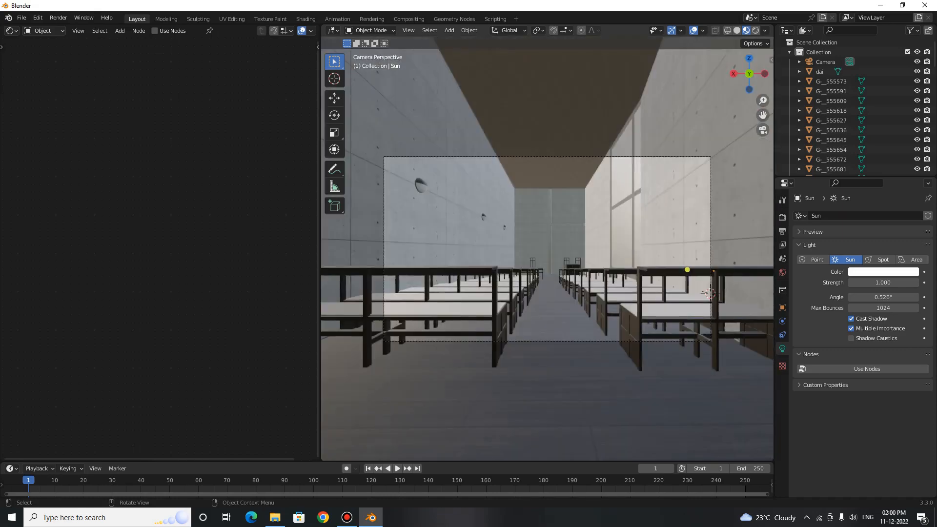
scroll(547, 249, "up", 3)
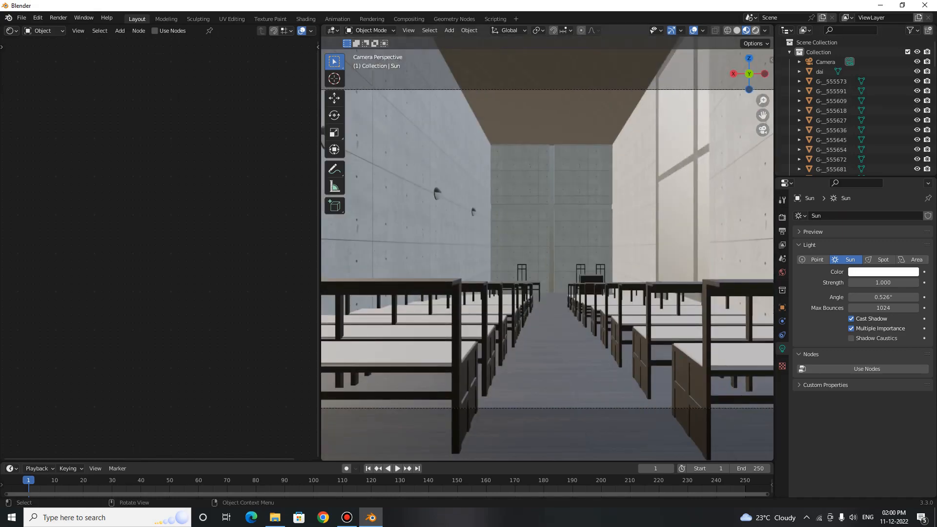
key("z")
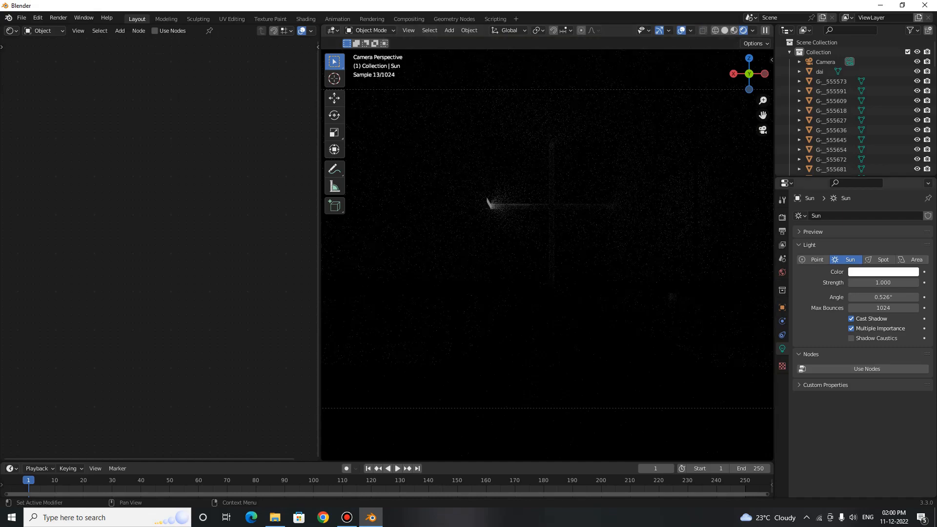
middle_click_drag(536, 220, 634, 278)
scroll(590, 263, "down", 2)
left_click_drag(487, 122, 516, 122)
middle_click_drag(488, 205, 590, 195)
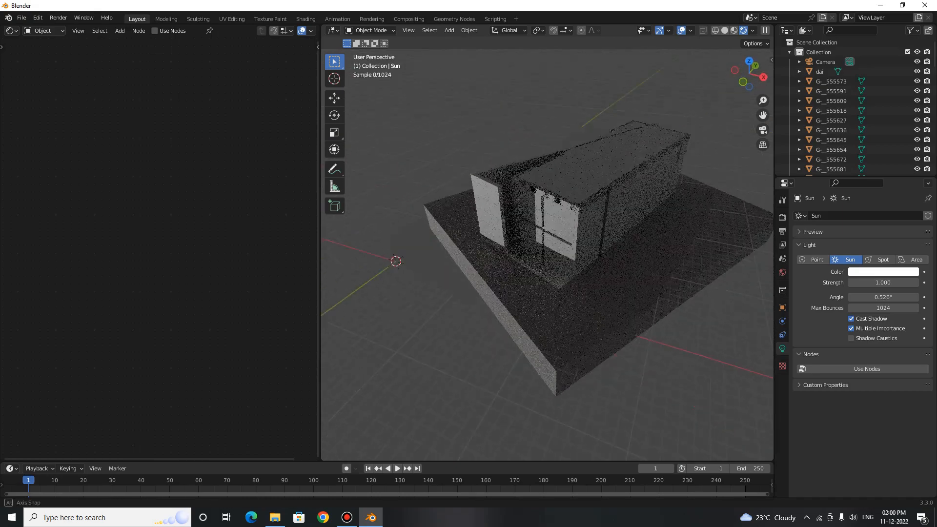
In the cross glass material, insert a second Math Add node before the Mix Shader factor and connect Is Camera Ray to its free value input.
scroll(590, 196, "up", 8)
left_click(536, 210)
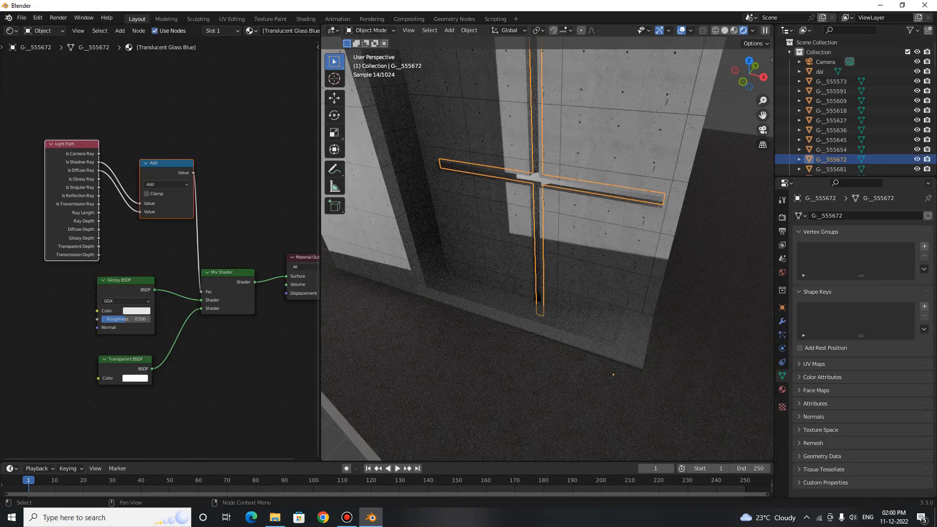
middle_click_drag(116, 200, 110, 244)
scroll(163, 248, "up", 2)
middle_click_drag(168, 297, 157, 293)
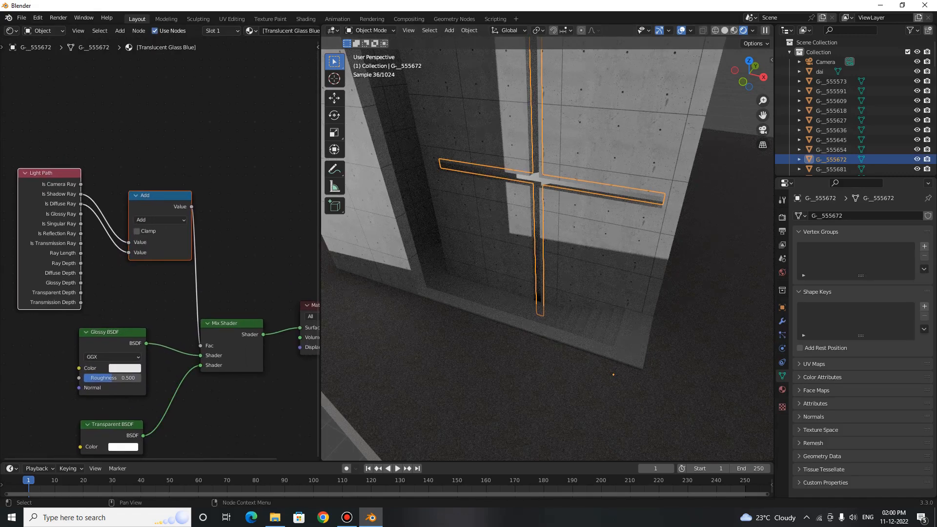
key("shift+a")
left_click(158, 293)
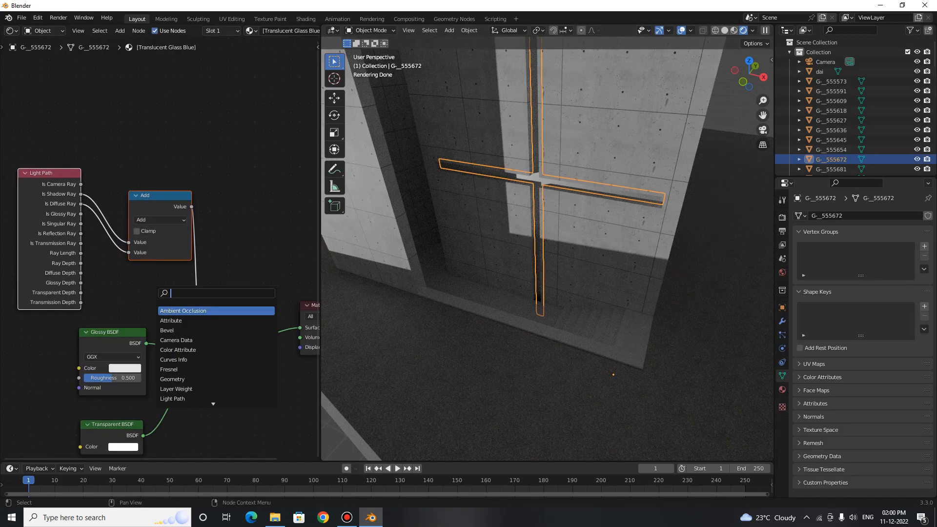
type("math")
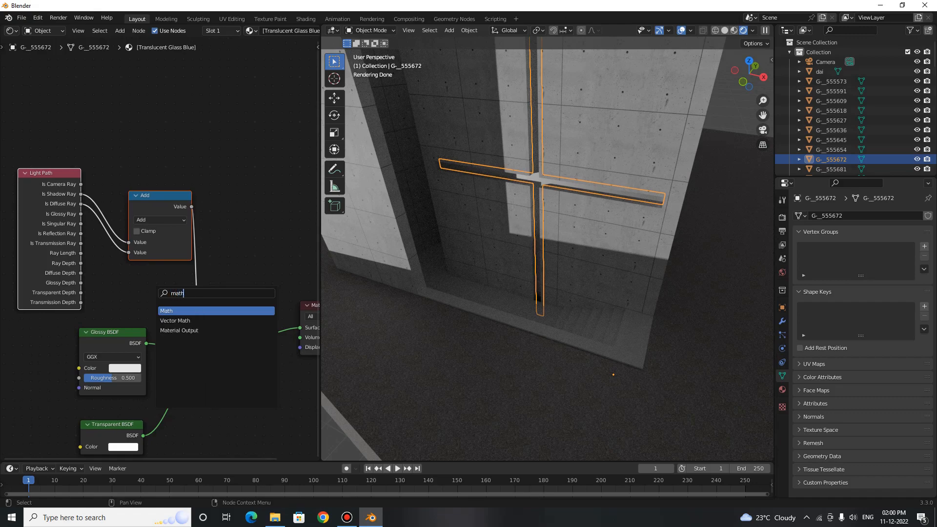
left_click(168, 312)
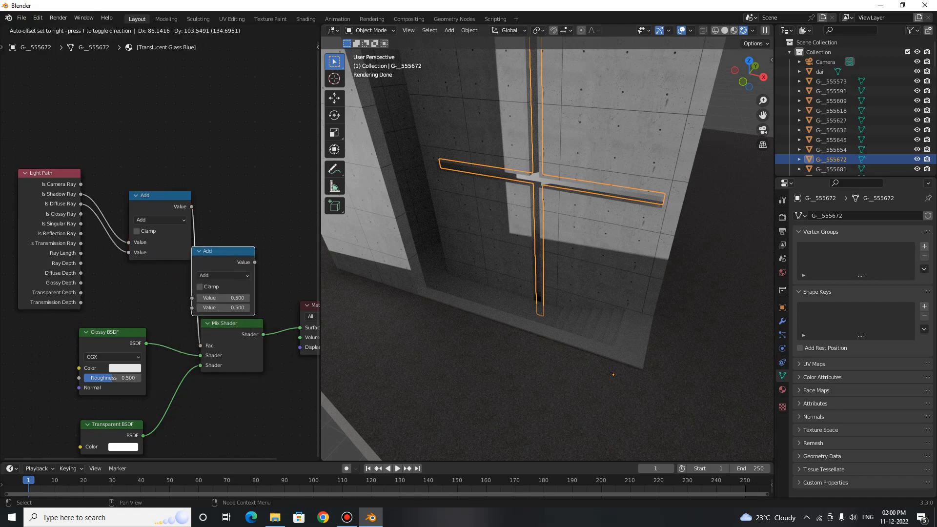
left_click(203, 260)
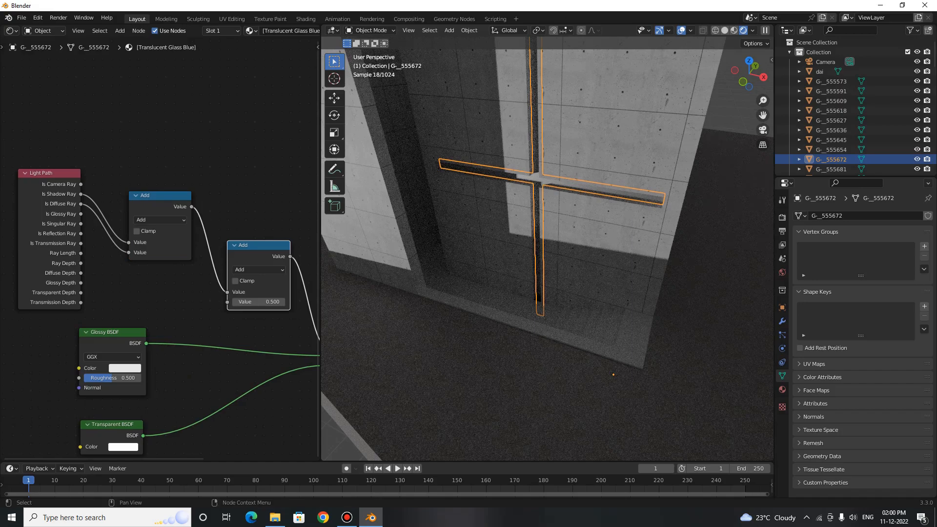
left_click_drag(81, 184, 227, 302)
Examine the cross opening's glass from outside the building and through the camera.
scroll(546, 254, "down", 4)
middle_click_drag(575, 254, 512, 254)
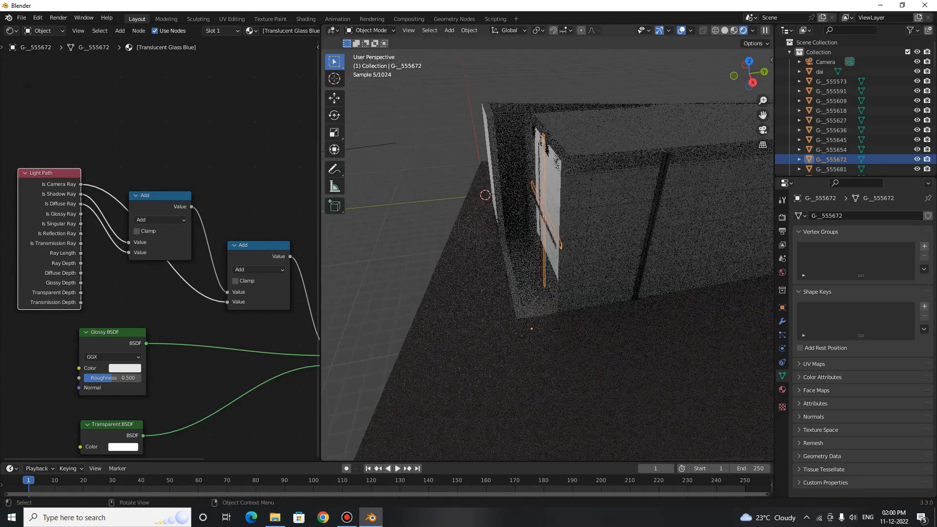
key("KP_0")
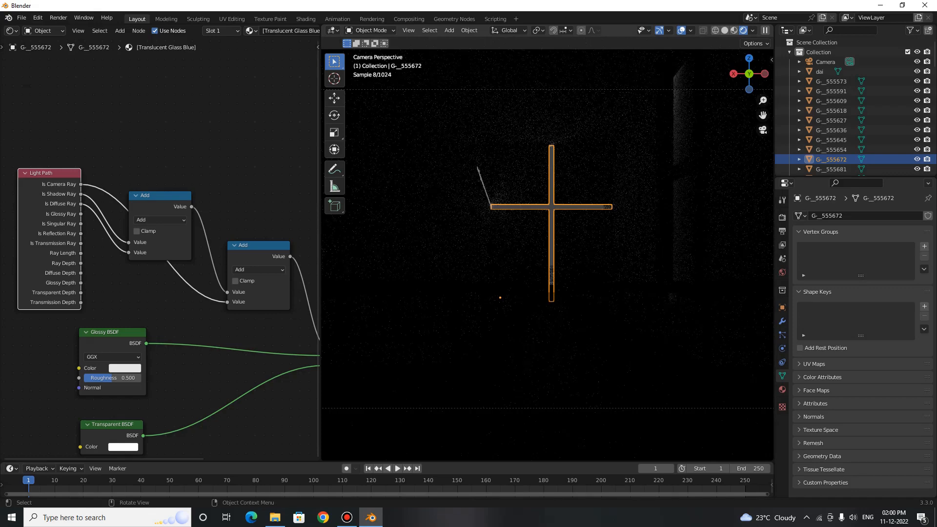
scroll(693, 288, "down", 4)
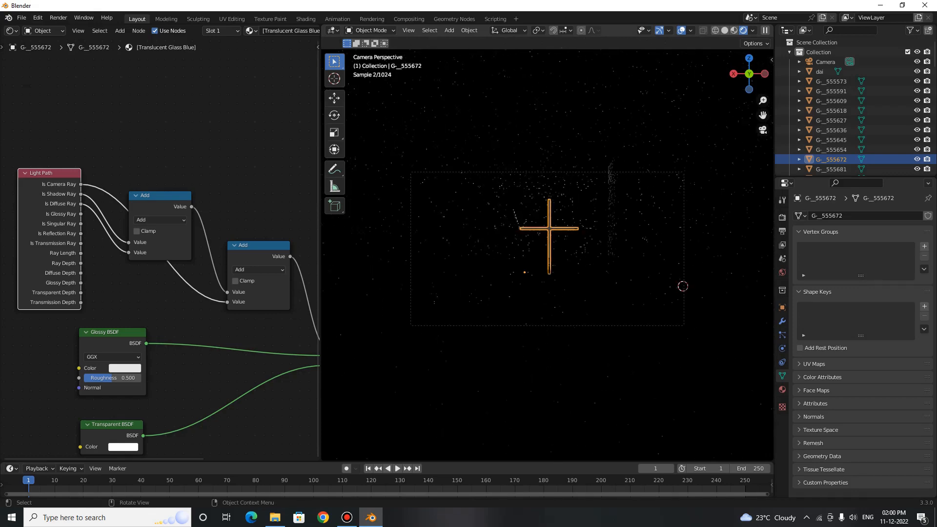
Set the Sun light's strength to 10 and view the interior through the camera.
key("KP_0")
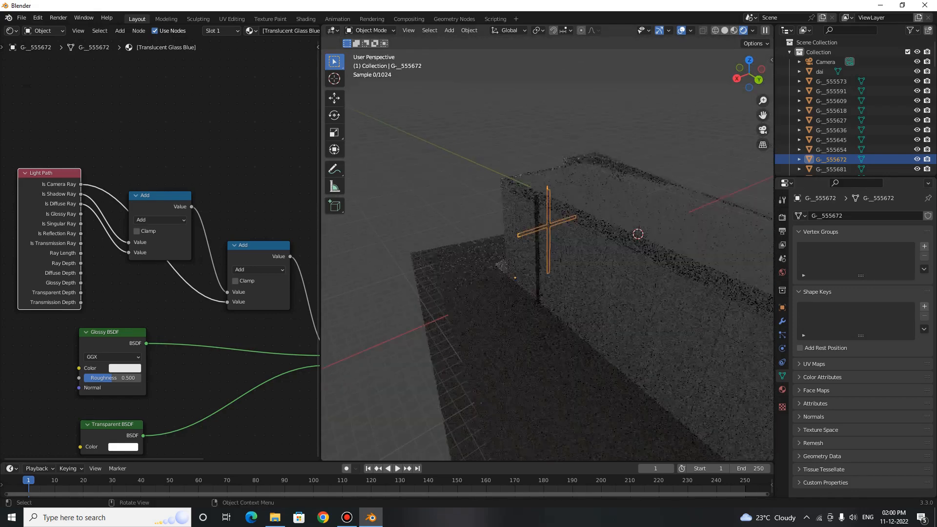
scroll(547, 254, "down", 2)
middle_click_drag(547, 239, 543, 287, "shift")
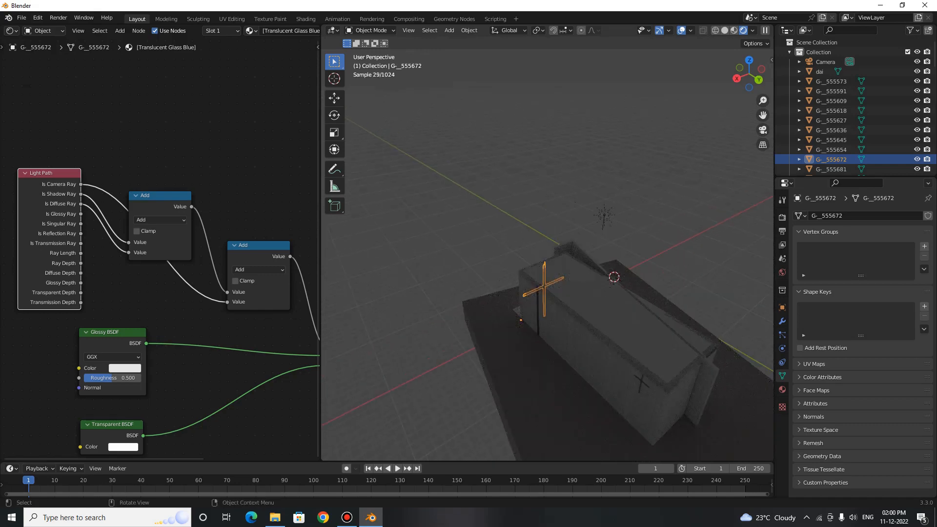
left_click(604, 214)
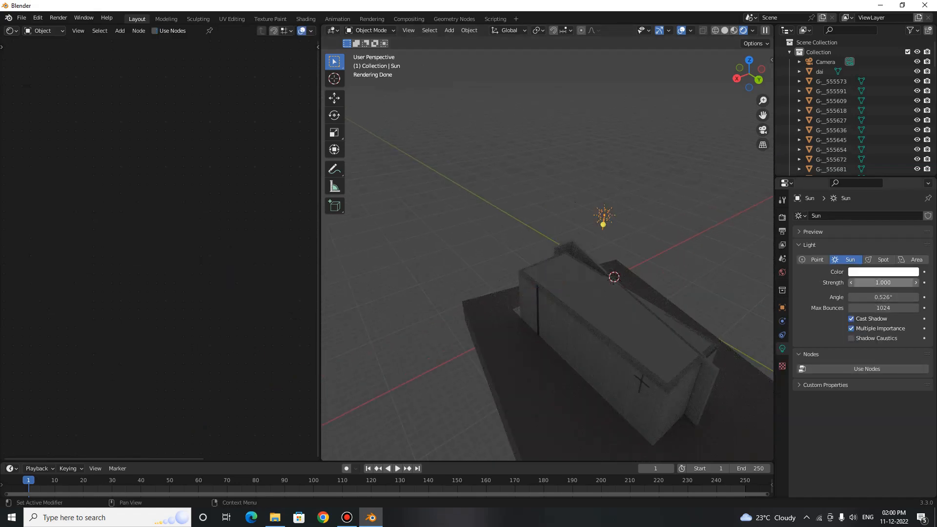
left_click(883, 282)
type("10")
key("Return")
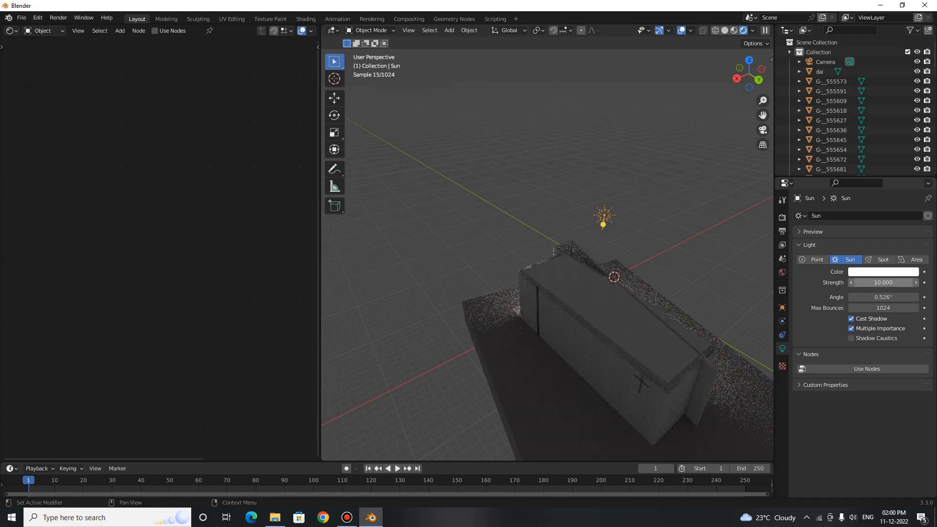
key("KP_0")
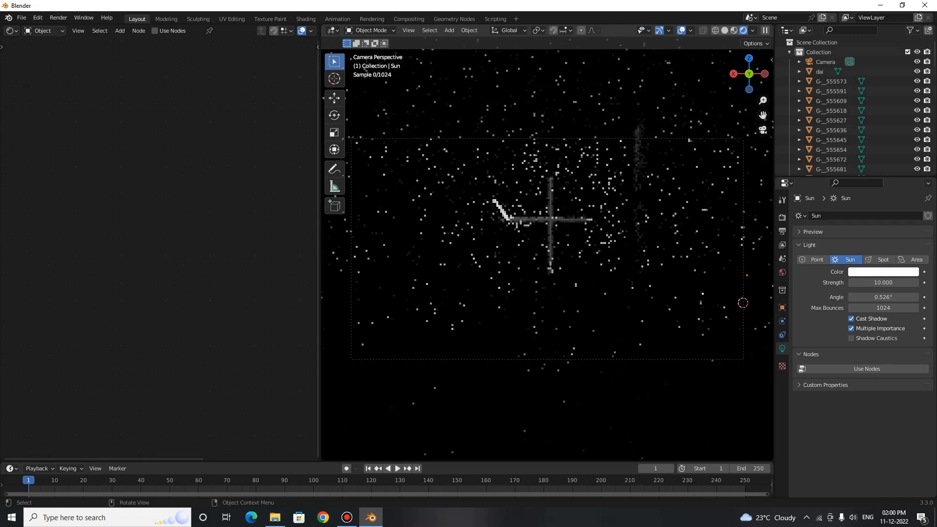
Set the Cycles render device to GPU Compute.
left_click(782, 217)
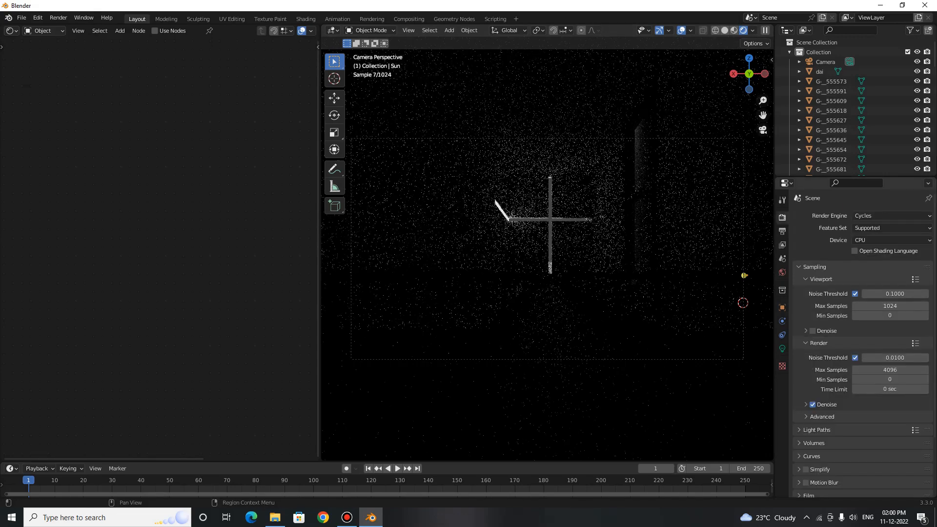
left_click(891, 240)
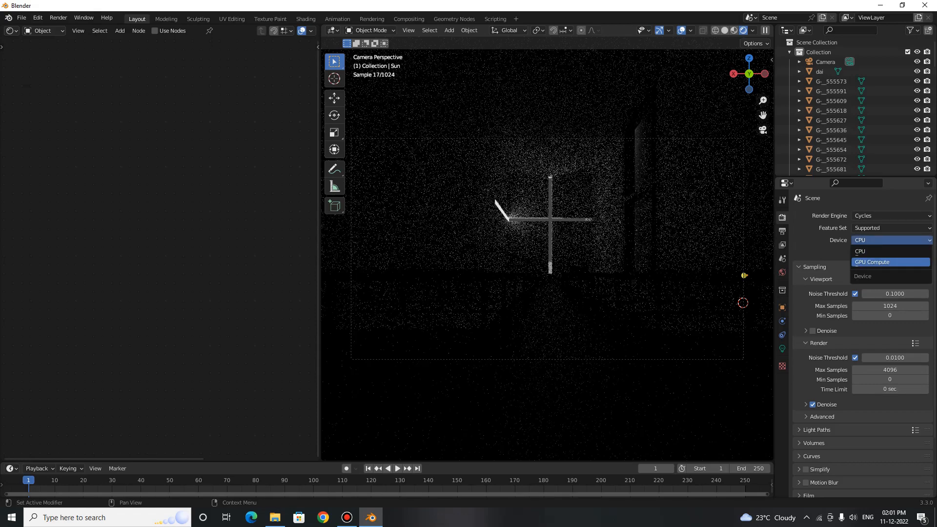
left_click(872, 262)
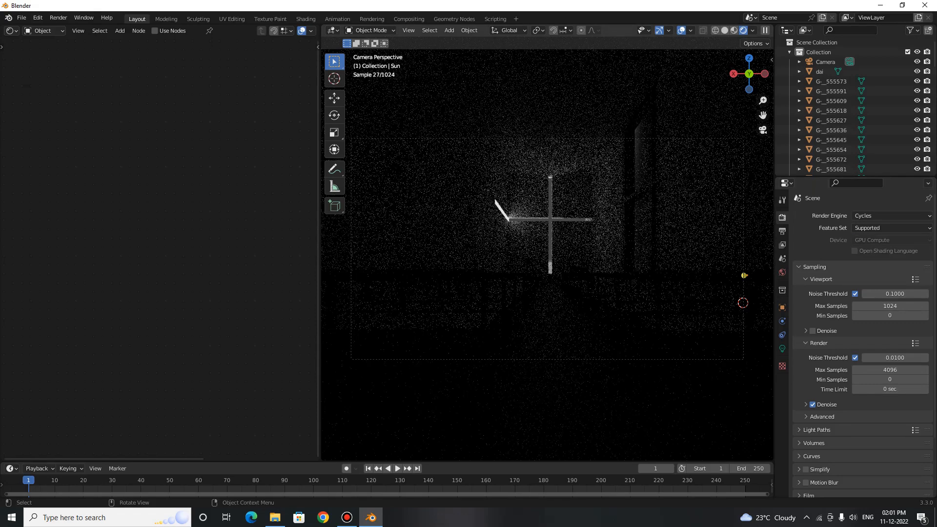
Enable viewport denoising and set the viewport's maximum samples to 30.
left_click(812, 331)
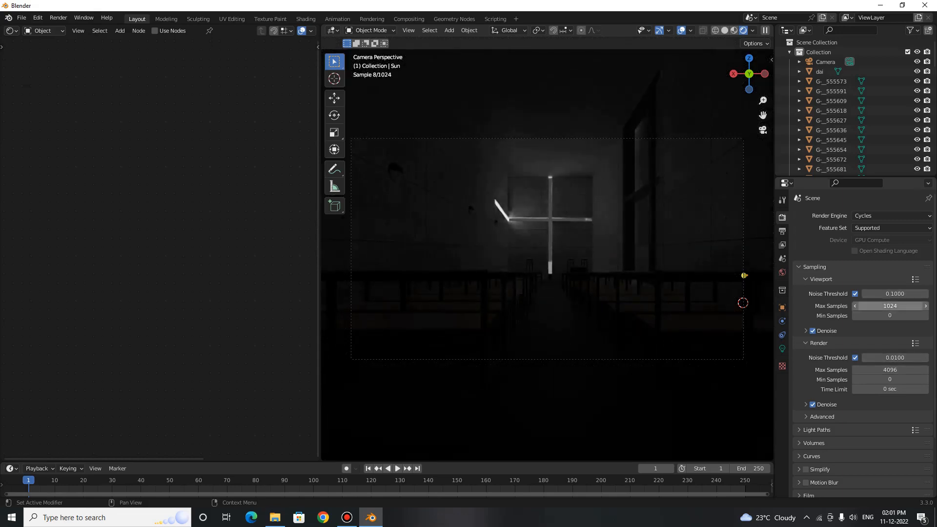
left_click(890, 306)
type("3")
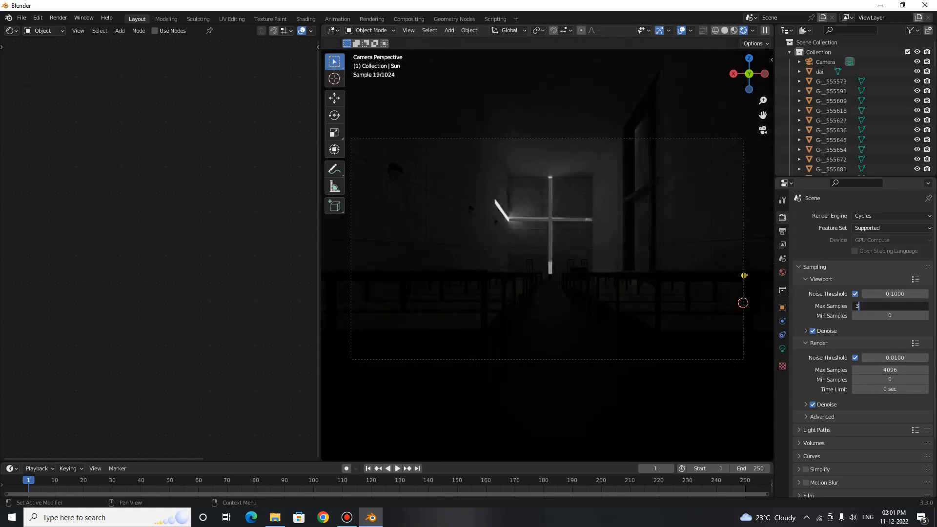
type("0")
key("Return")
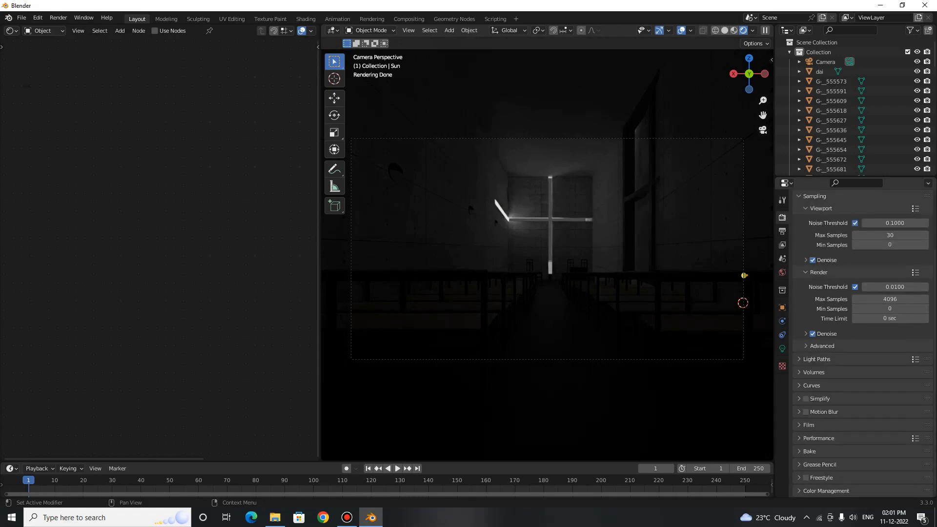
Set the color management look to Medium High Contrast and raise the exposure to about 4.4.
scroll(863, 342, "down", 5)
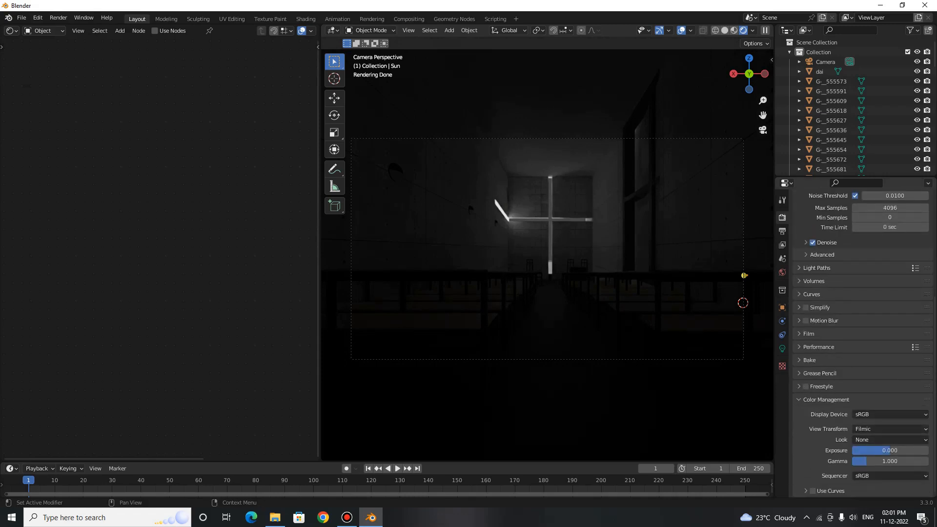
left_click(878, 439)
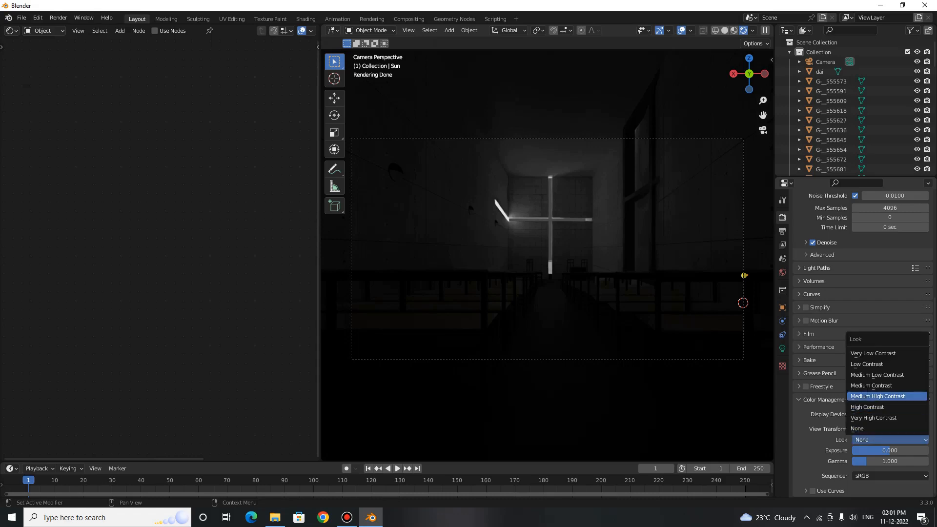
left_click(877, 395)
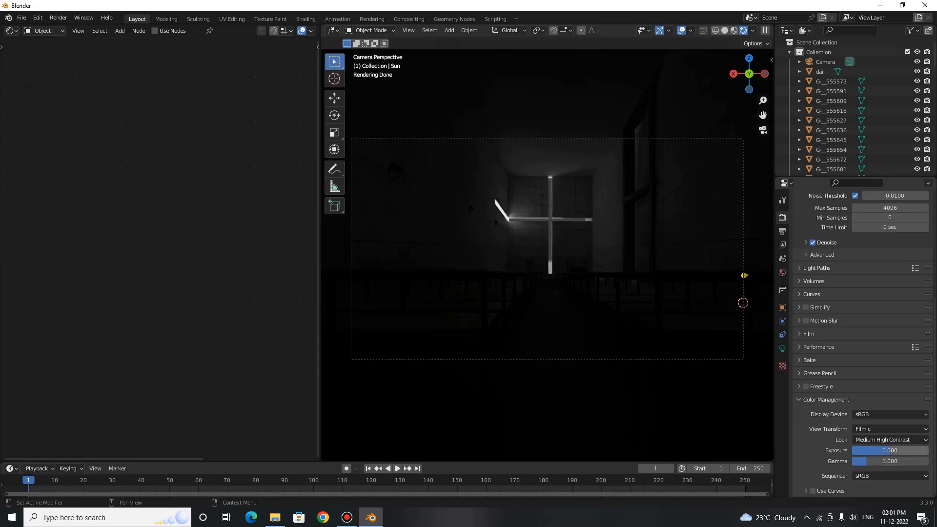
left_click_drag(878, 449, 907, 450)
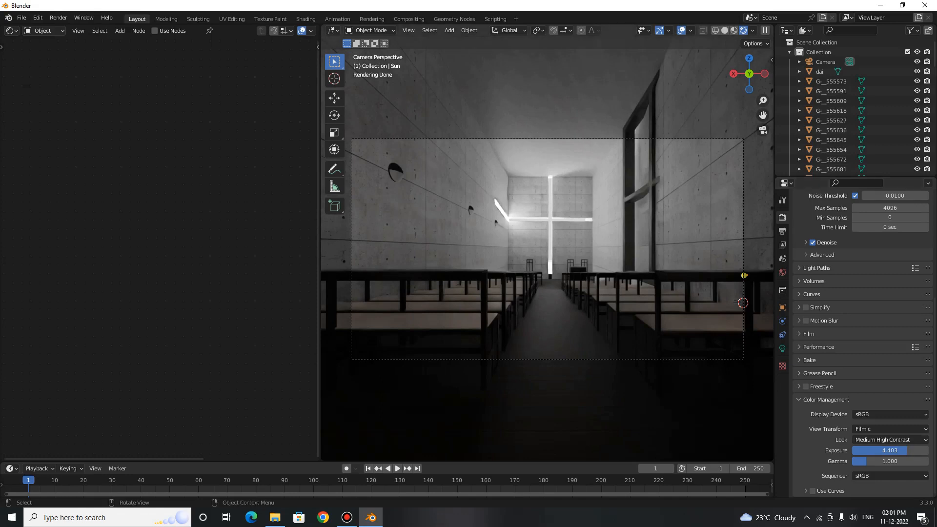
Set the emission color to white in the second material slot, Material, of the nearest wall lamp.
left_click(395, 171)
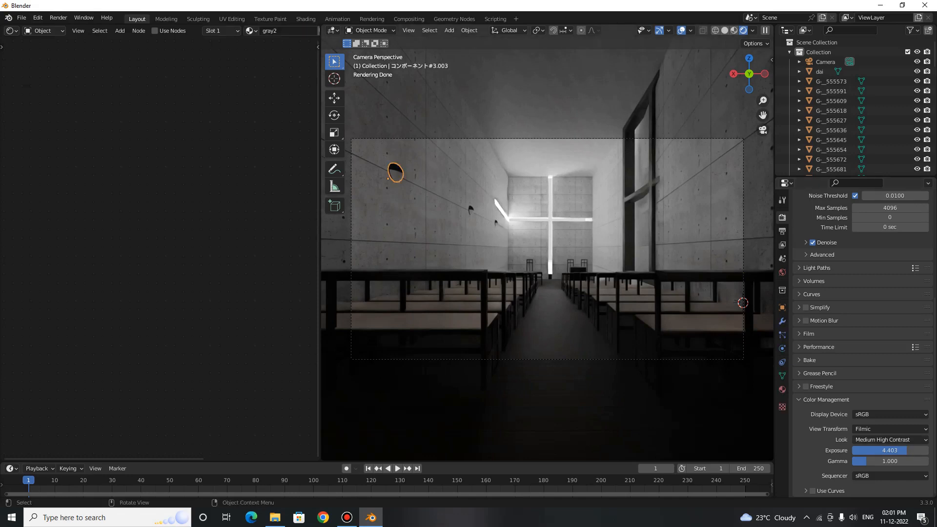
left_click(782, 388)
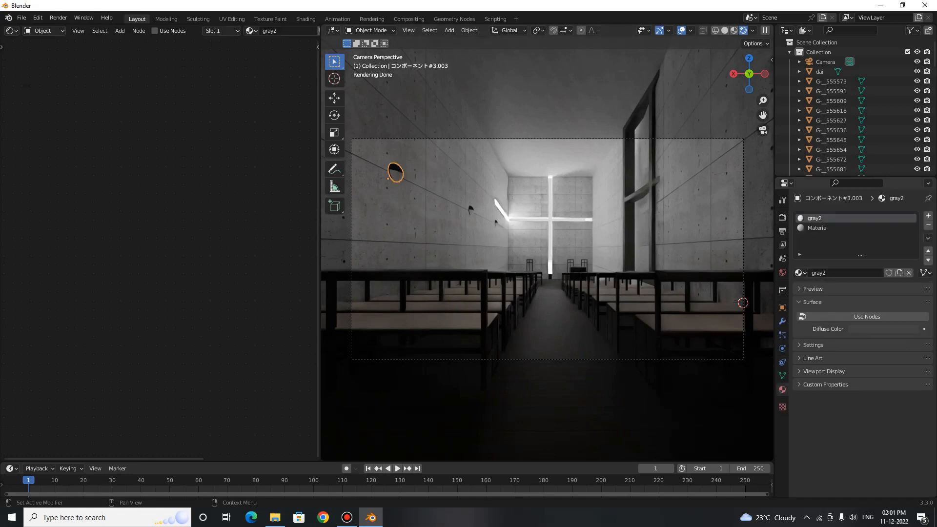
left_click(817, 227)
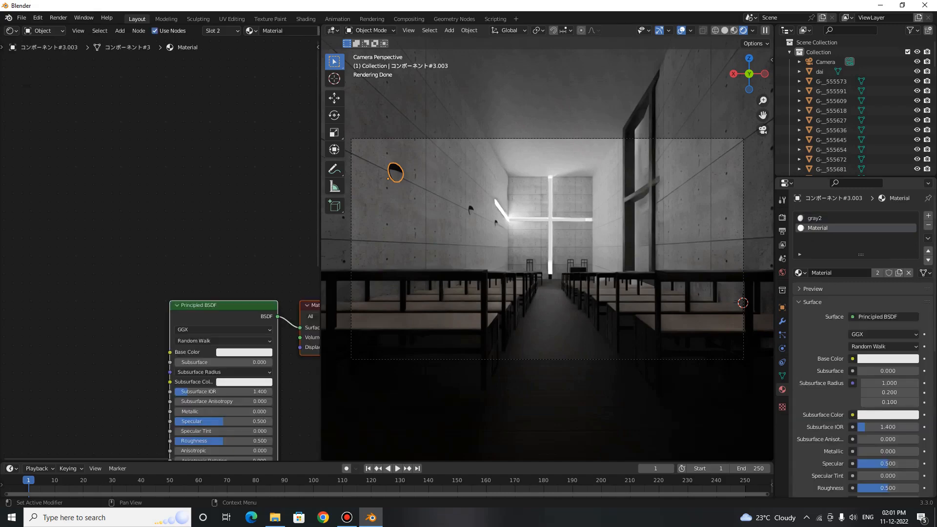
scroll(151, 242, "down", 4)
middle_click_drag(152, 242, 129, 127)
scroll(129, 127, "up", 1)
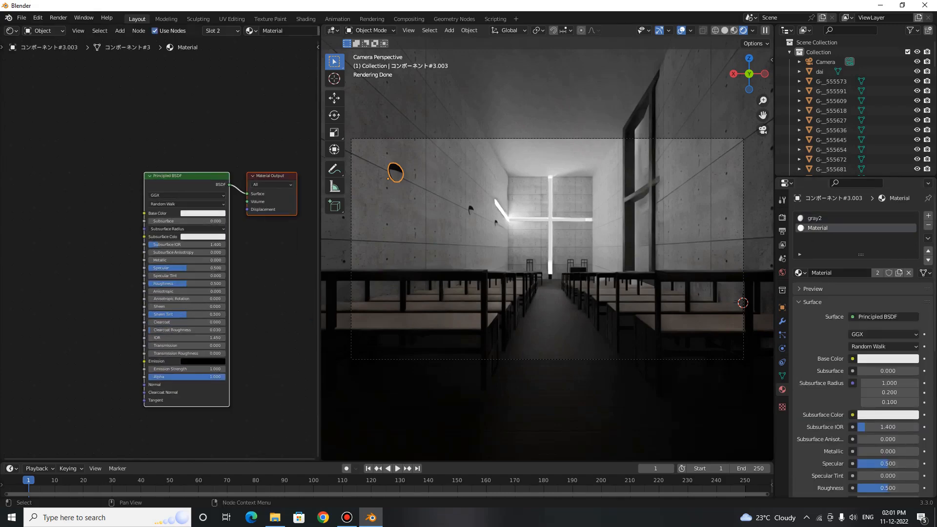
middle_click_drag(187, 282, 162, 251)
scroll(162, 251, "up", 2)
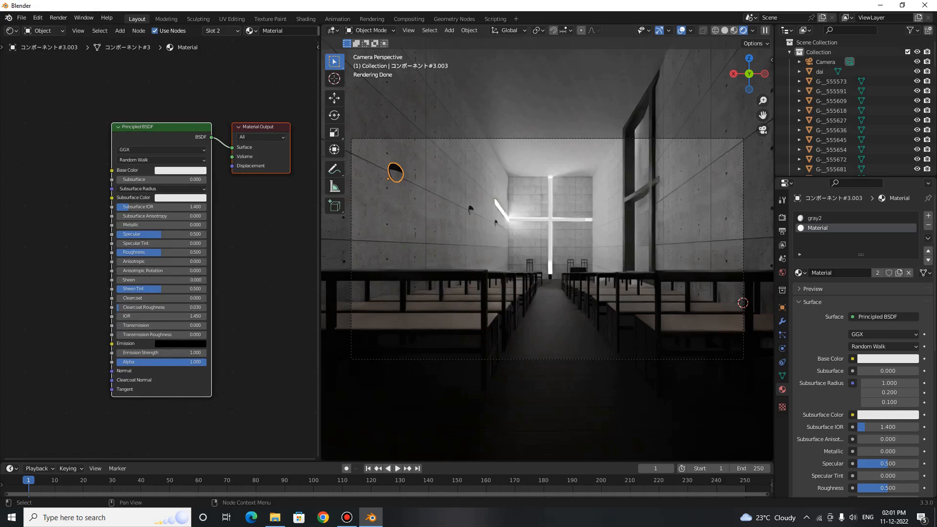
left_click(180, 343)
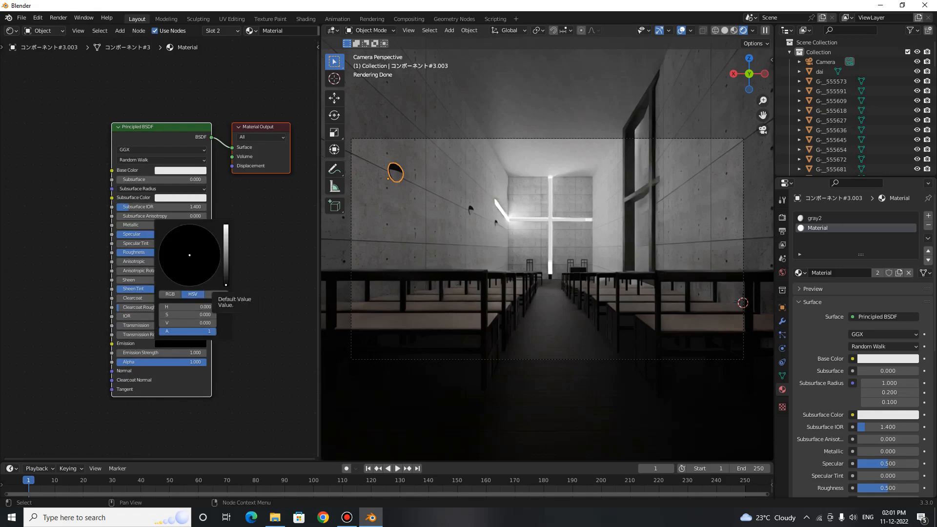
left_click_drag(226, 283, 225, 224)
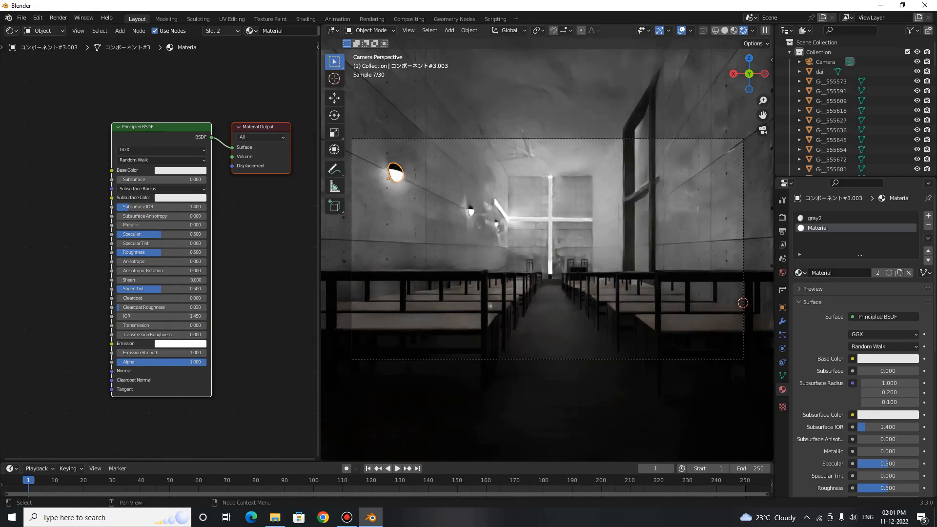
Set the wall lamp material's emission strength to 20.
double_click(161, 352)
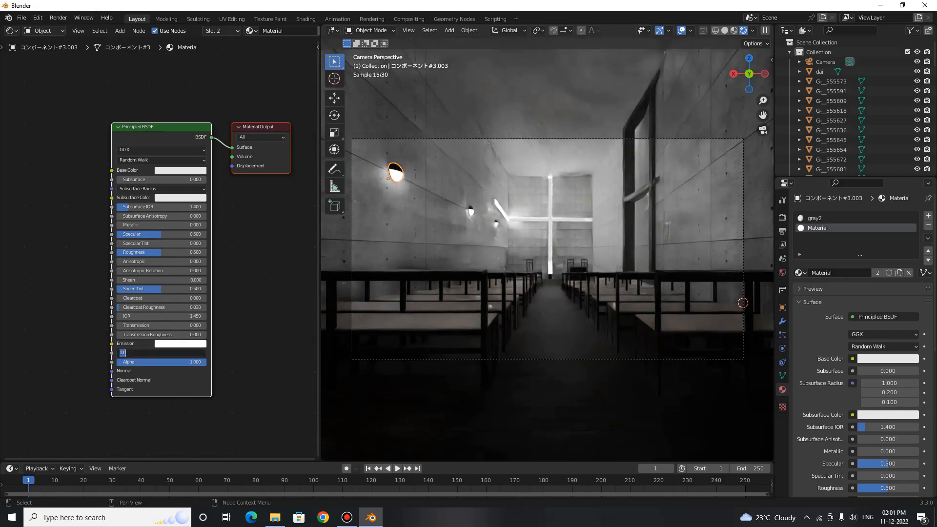
type("20")
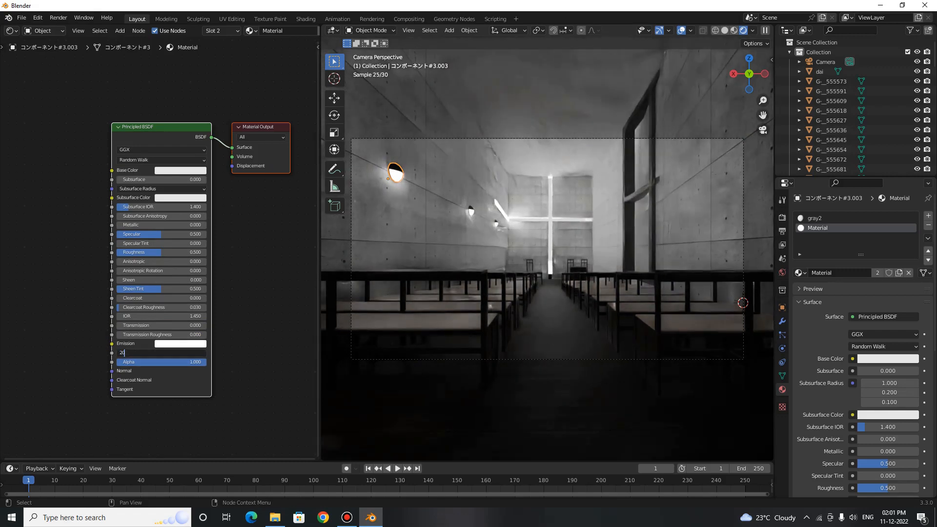
key("Return")
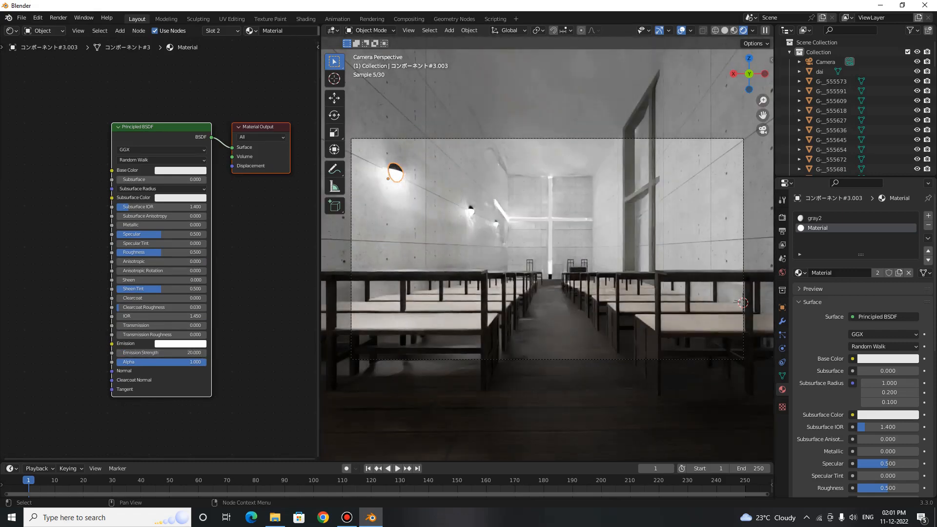
Set the wall lamp material's emission strength to 10.
double_click(161, 352)
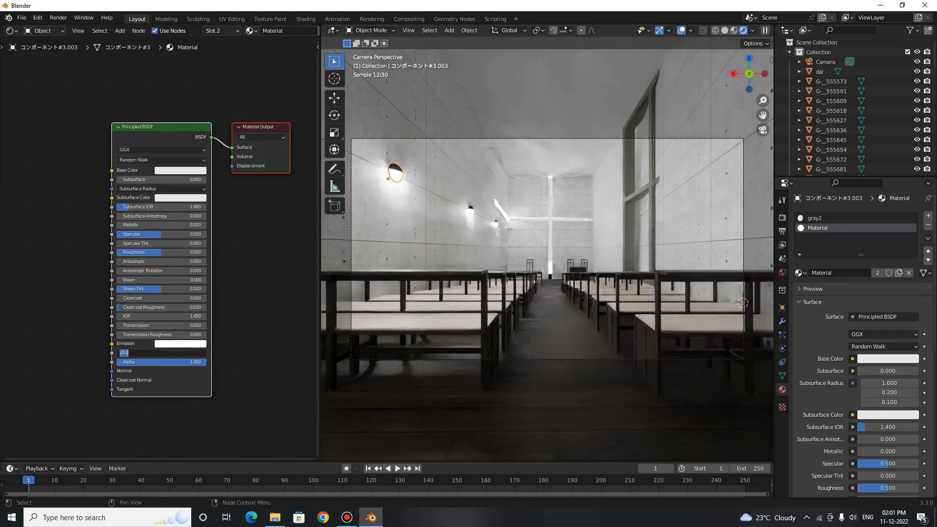
type("10")
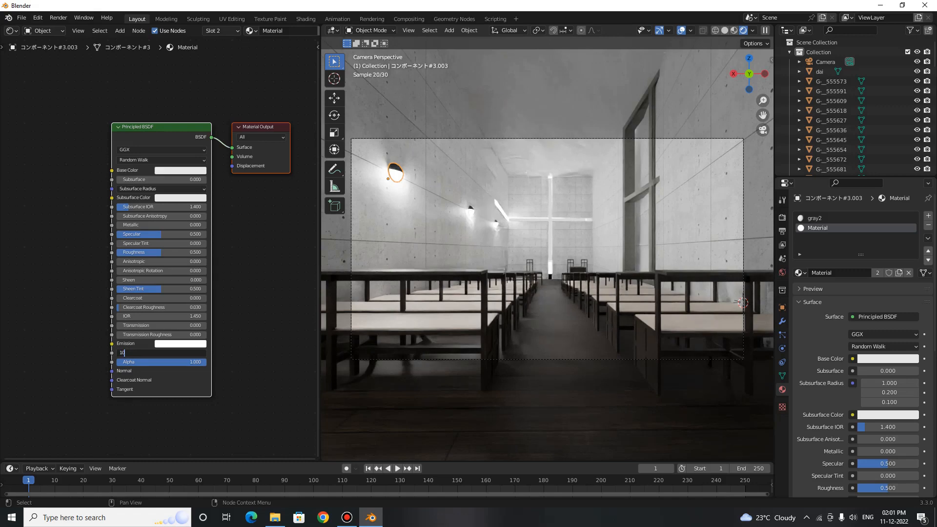
key("Return")
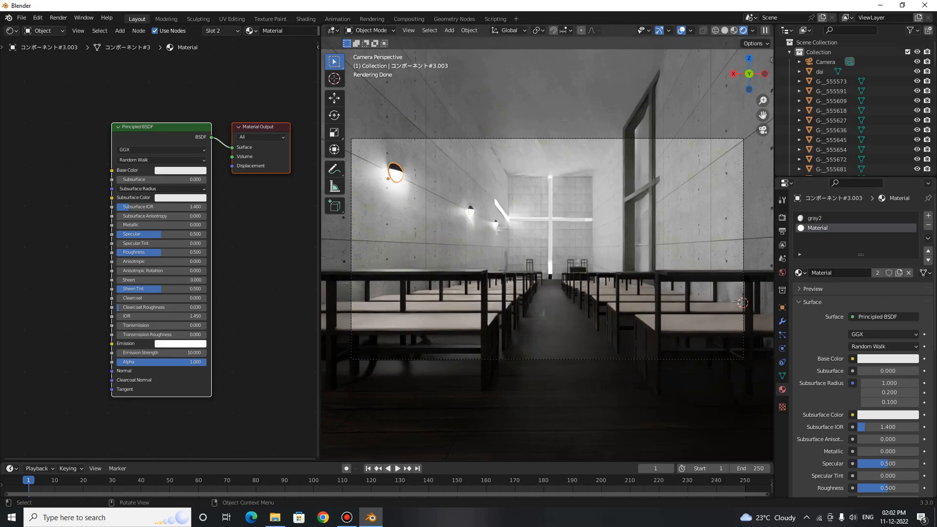
Show the viewport in Material Preview, select the concrete wall with the cross and move its image texture node clear of the Principled BSDF.
left_click(734, 30)
scroll(546, 248, "up", 7)
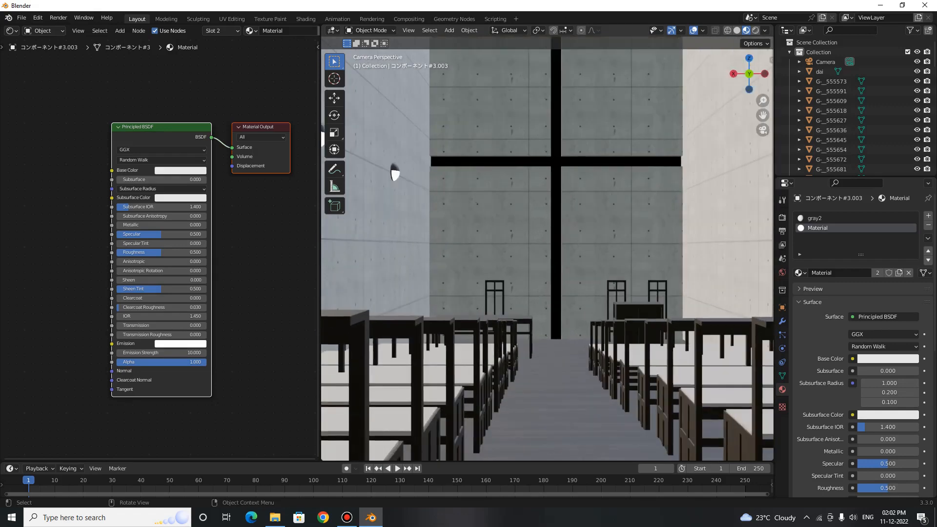
left_click(507, 230)
left_click(164, 259)
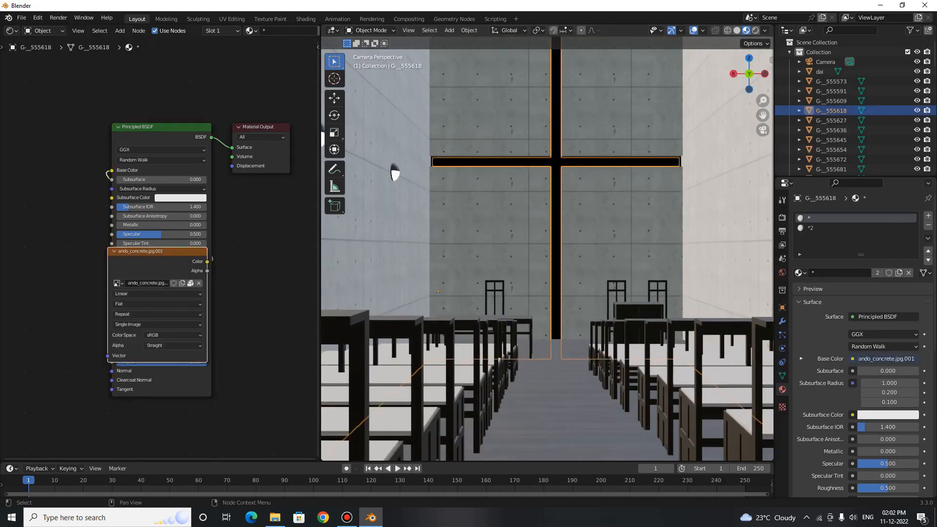
left_click_drag(164, 259, 34, 166)
middle_click_drag(158, 327, 201, 344)
scroll(207, 343, "down", 2)
left_click(117, 336)
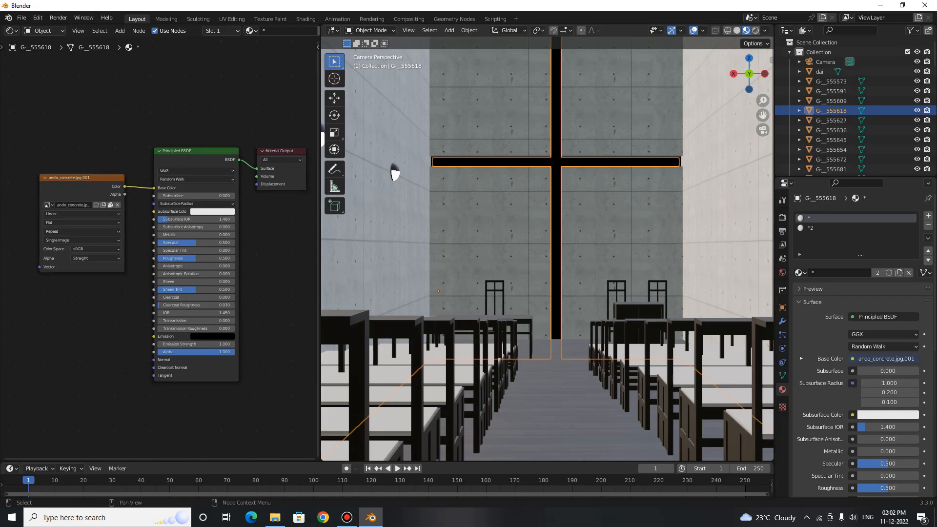
Disconnect the ando_concrete image texture from the wall material's Base Color.
left_click(198, 152)
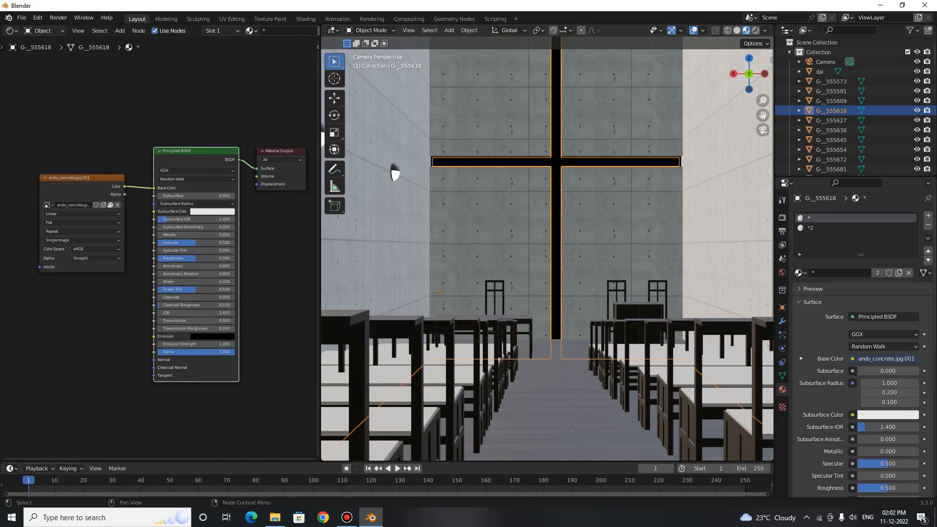
scroll(200, 195, "up", 3)
middle_click_drag(207, 222, 164, 223)
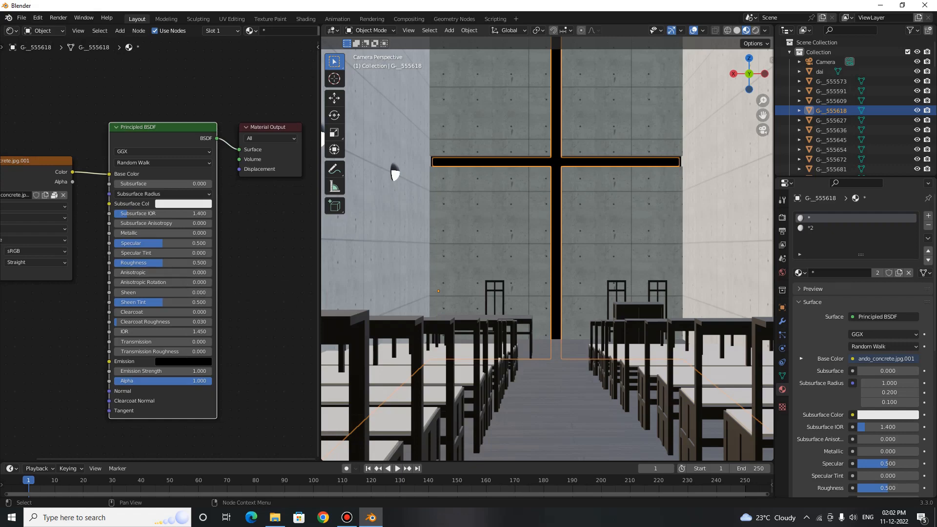
scroll(154, 250, "down", 2)
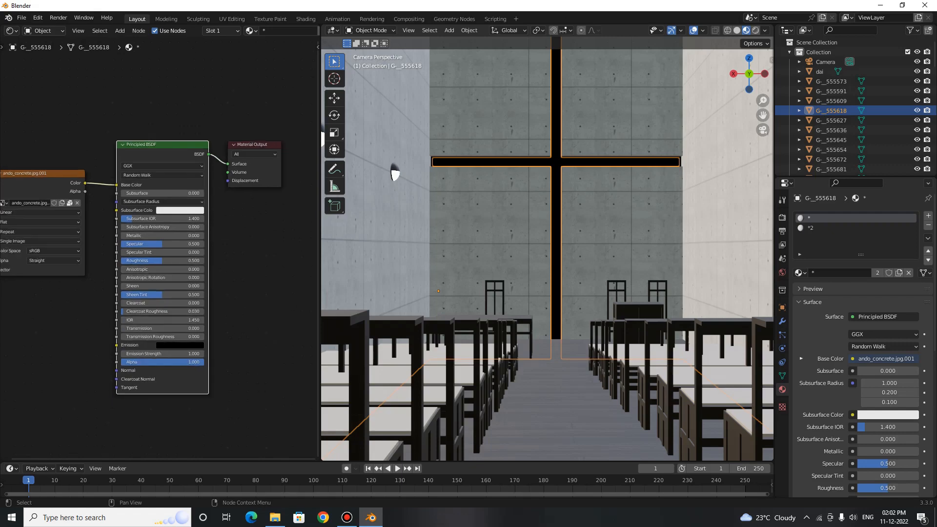
middle_click_drag(154, 250, 196, 243)
scroll(175, 254, "up", 2)
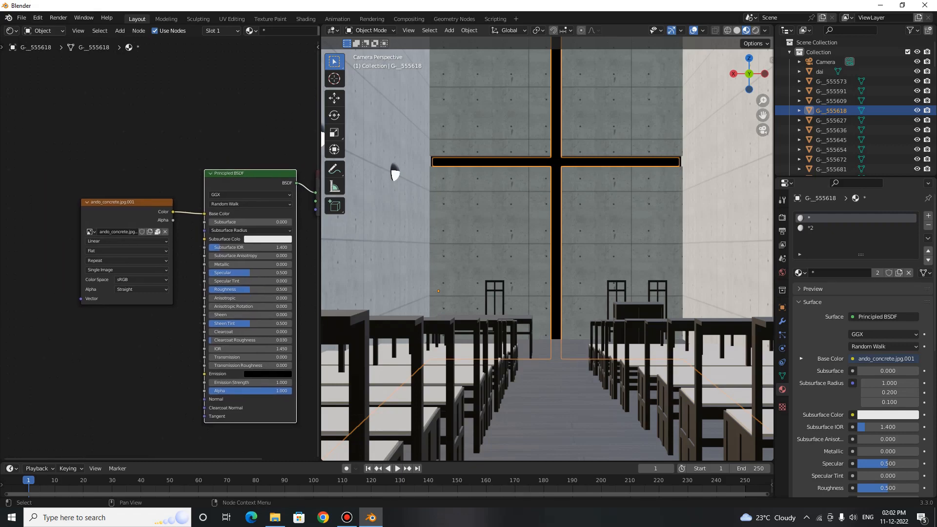
scroll(159, 250, "up", 1)
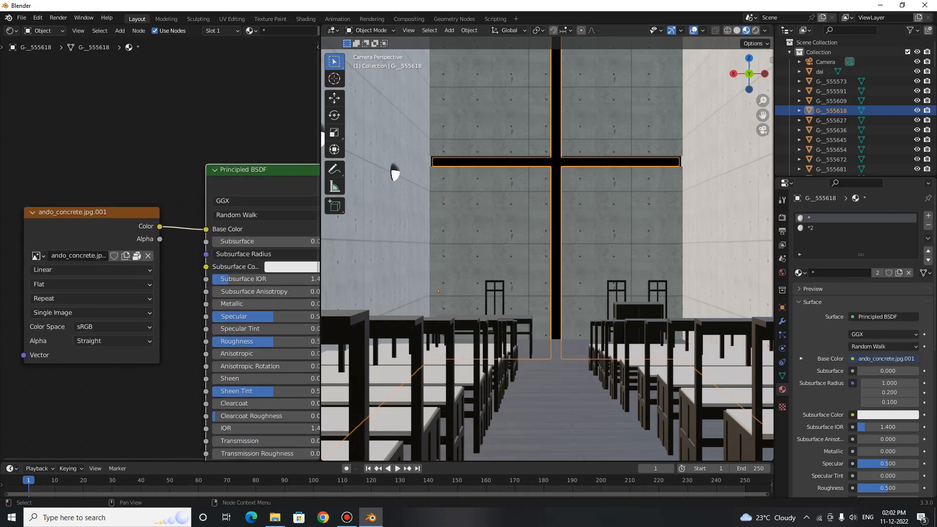
left_click_drag(205, 229, 180, 229)
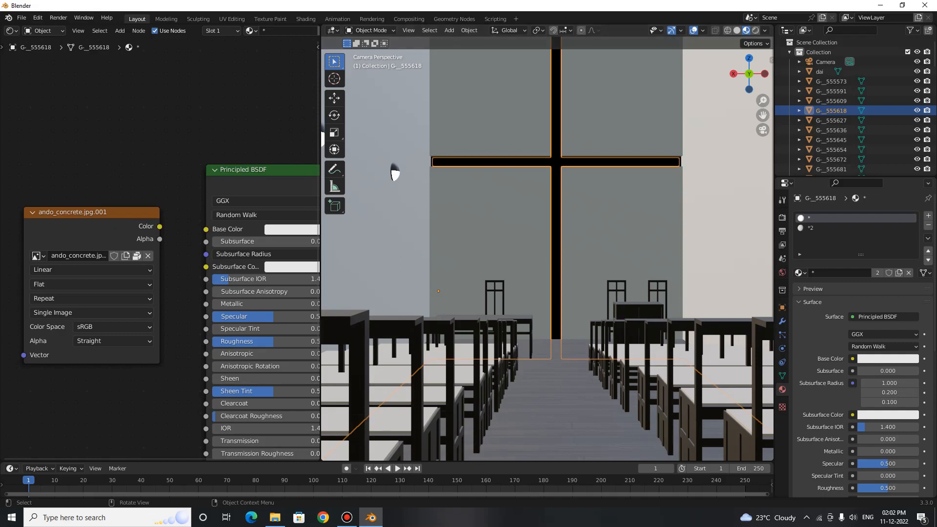
scroll(120, 256, "up", 1)
middle_click_drag(168, 256, 161, 214)
scroll(133, 239, "up", 1)
scroll(133, 238, "down", 3)
scroll(133, 238, "down", 1)
left_click(120, 181)
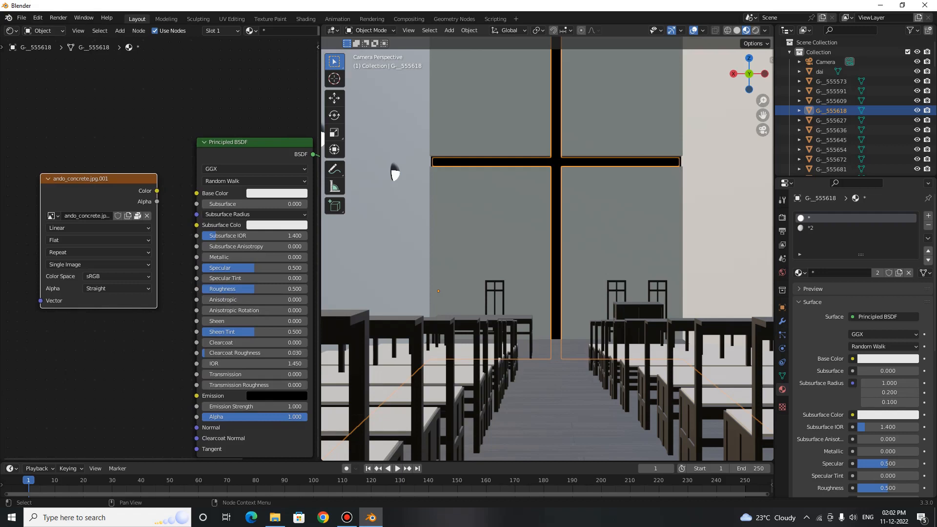
Add a second Image Texture node below the ando_concrete texture node in the wall material.
key("alt+a")
key("shift+a")
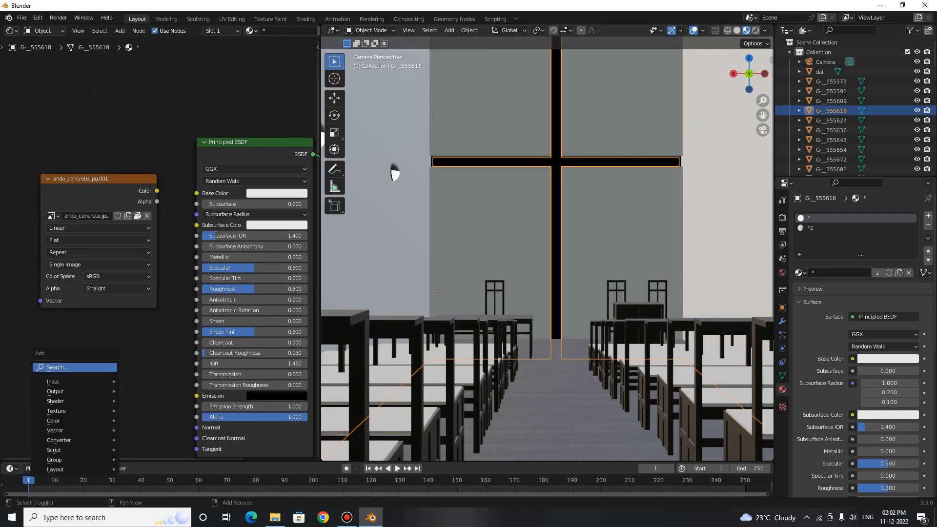
key("s")
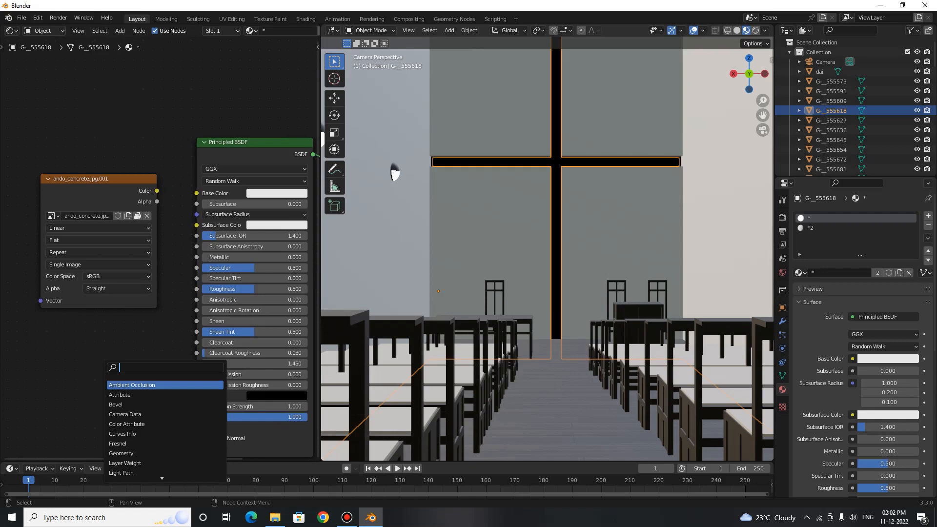
type("image")
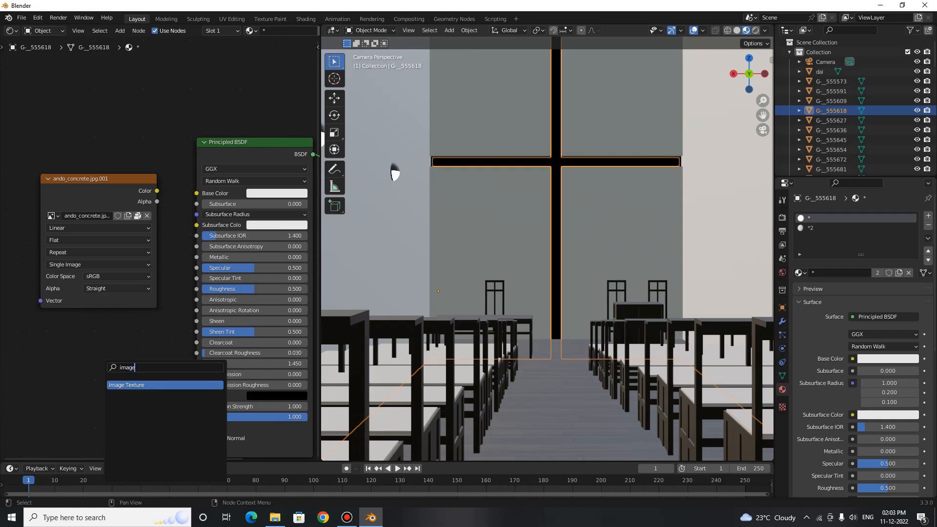
key("Return")
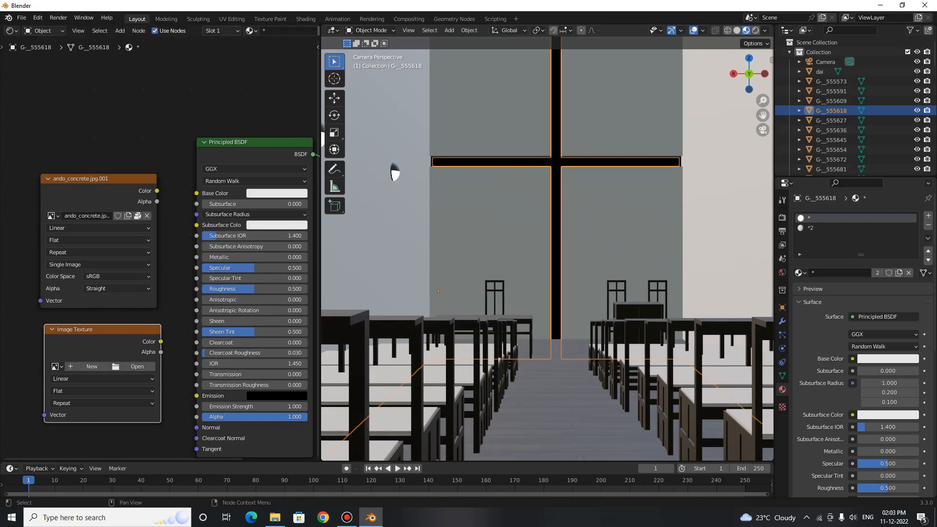
left_click(138, 366)
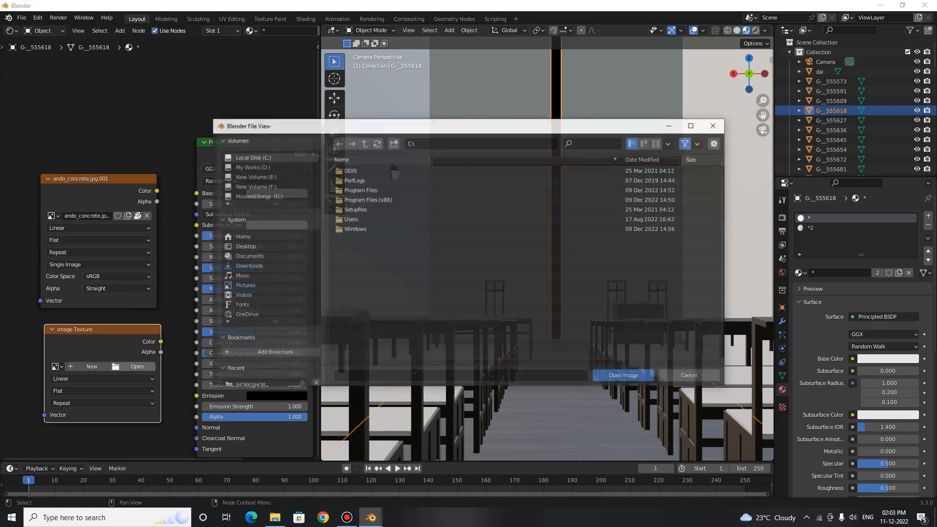
left_click(248, 266)
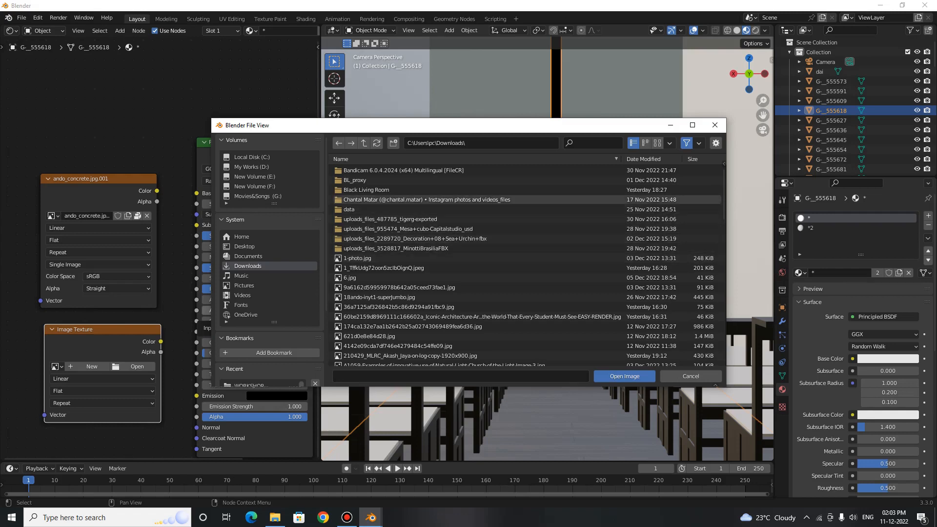
left_click(657, 143)
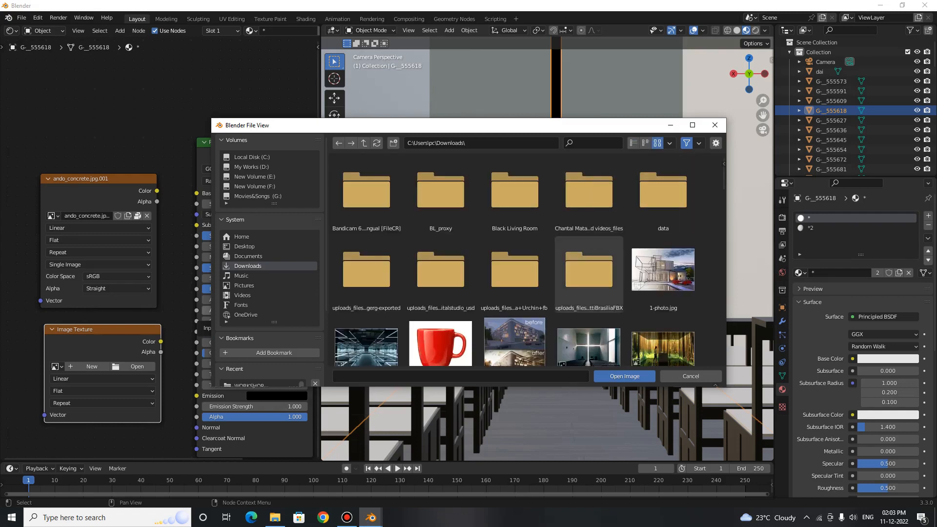
scroll(514, 274, "down", 3)
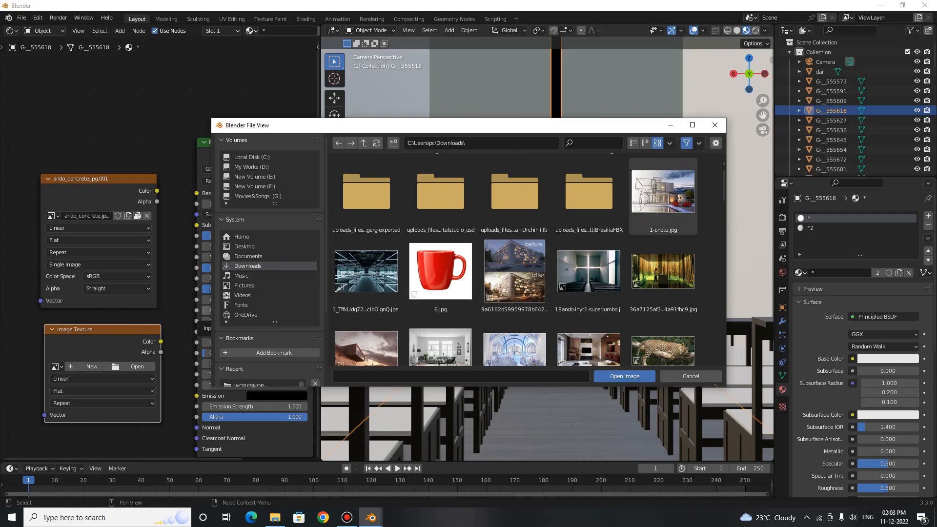
left_click(670, 126)
Load 6.jpg from the Downloads folder into the new Image Texture node and connect its Color output to the wall material's Base Color.
left_click(134, 367)
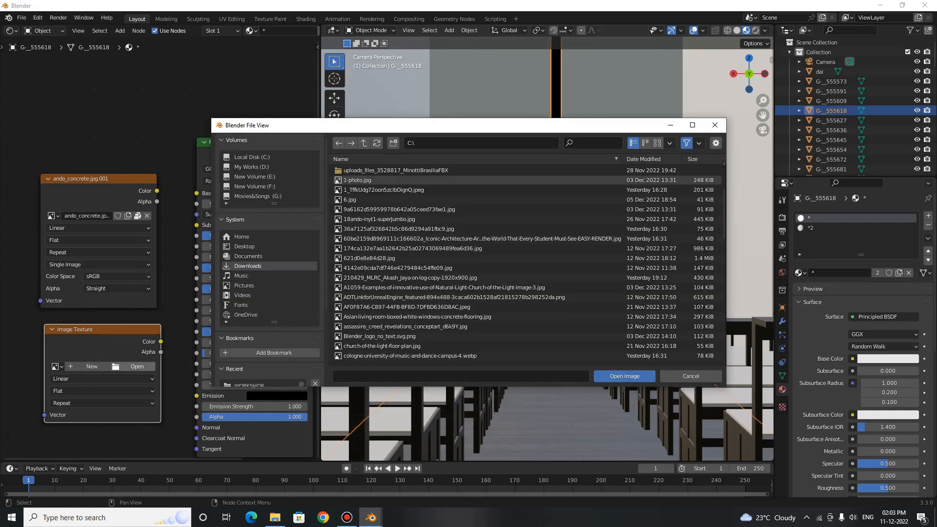
left_click(657, 142)
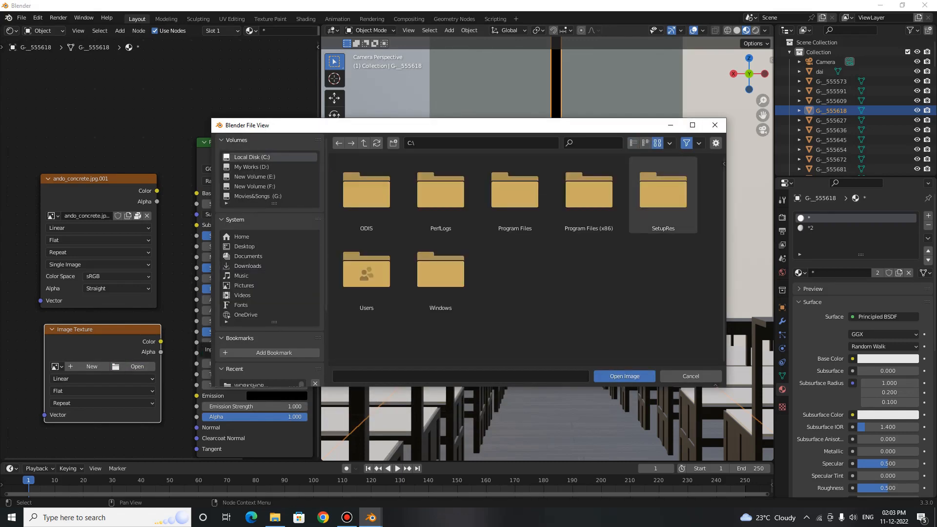
left_click(248, 265)
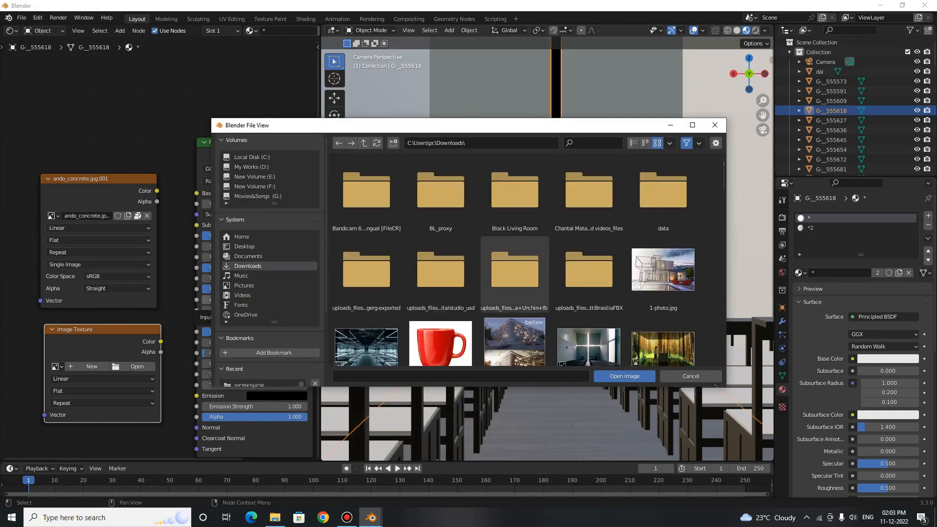
scroll(441, 285, "down", 3)
left_click(441, 314)
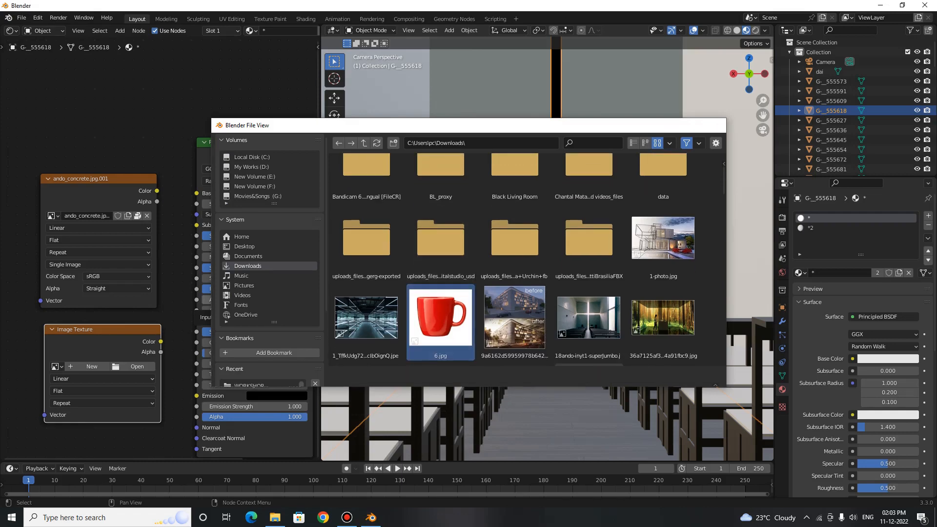
left_click(624, 376)
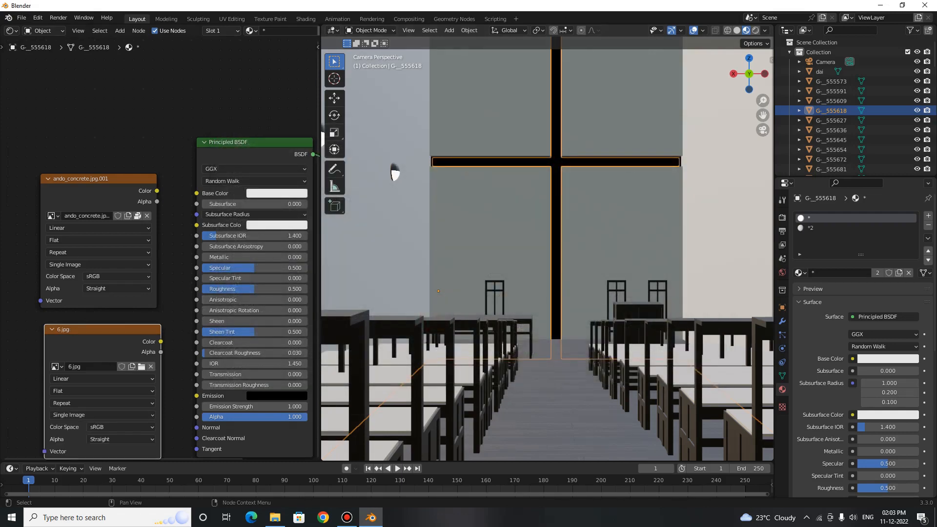
left_click_drag(160, 341, 193, 193)
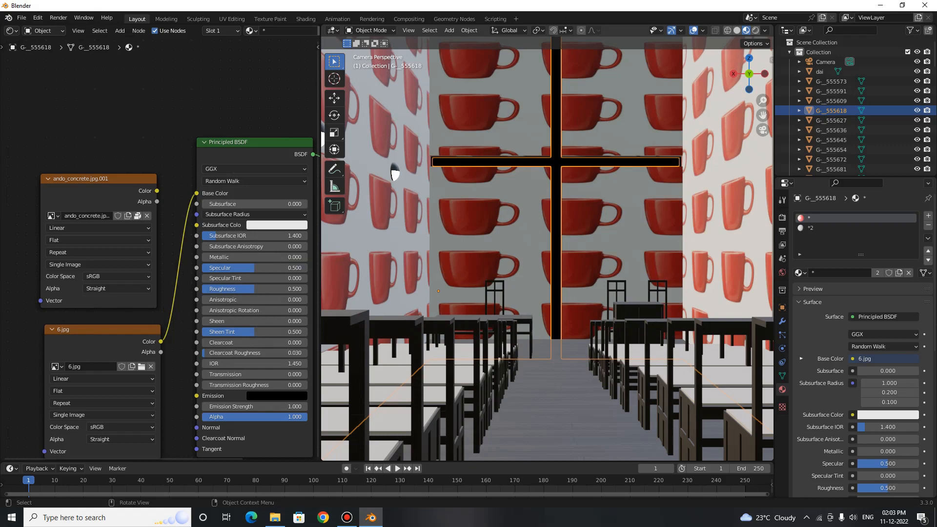
left_click(111, 332)
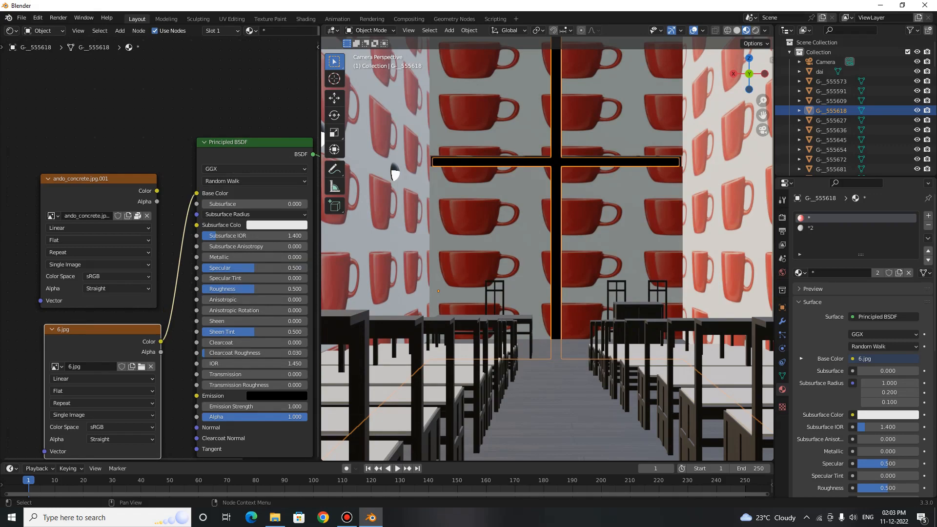
Remove the 6.jpg texture node and reconnect the ando_concrete texture's Color output to the wall material's Base Color.
key("ctrl+z")
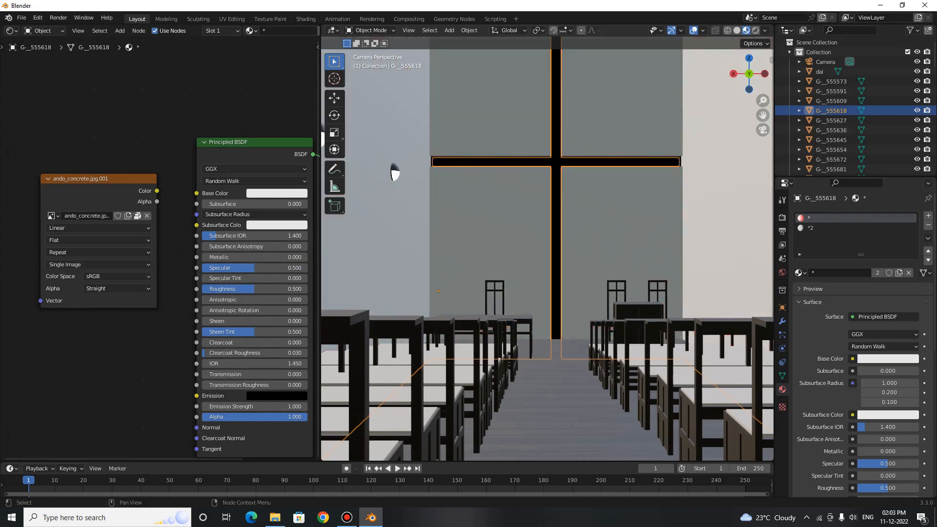
left_click_drag(156, 190, 197, 193)
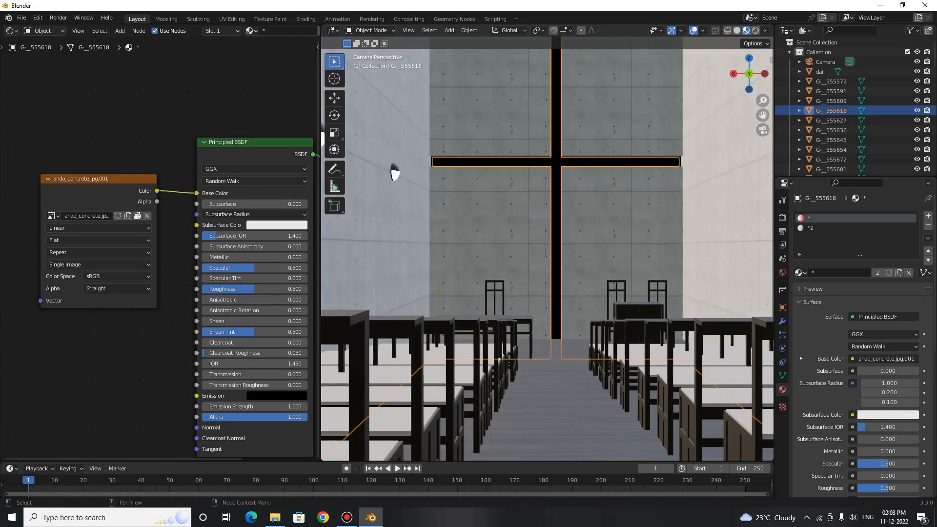
scroll(220, 308, "down", 4)
scroll(195, 274, "down", 2)
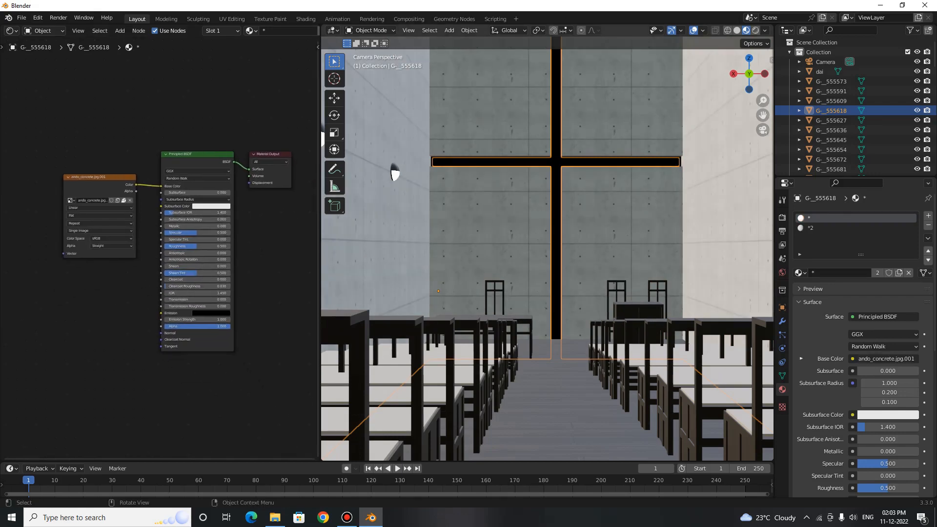
Examine the concrete texture on the cross wall, side walls and ceiling from inside the room.
middle_click_drag(609, 229, 476, 278, "shift")
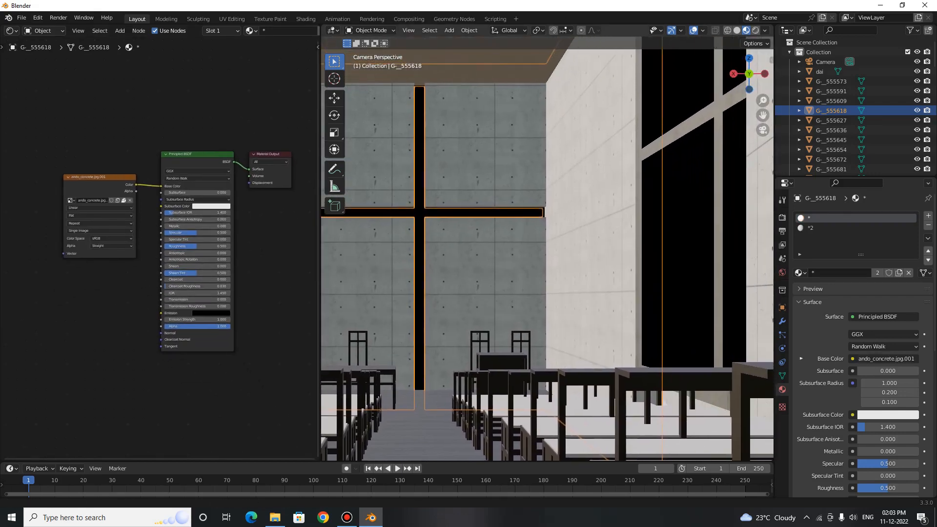
scroll(475, 279, "up", 7)
middle_click_drag(552, 259, 484, 262, "shift")
scroll(490, 258, "up", 3)
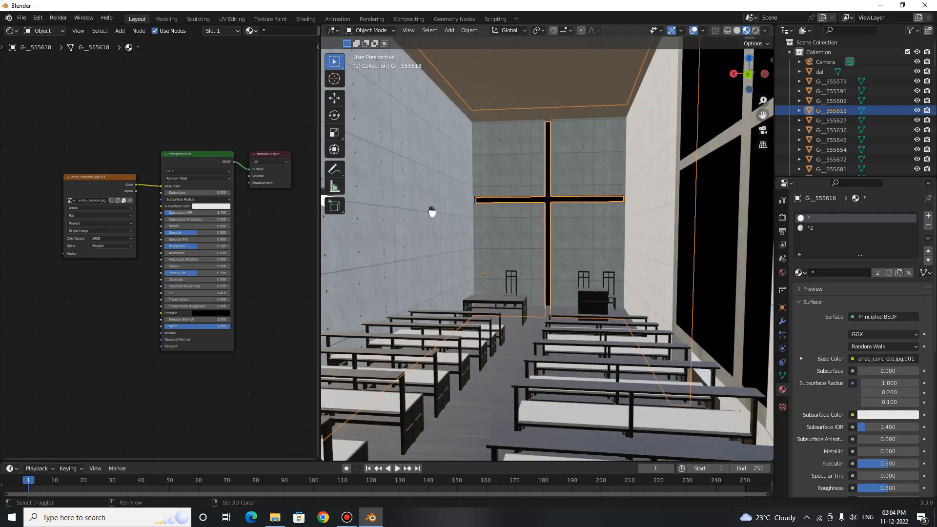
scroll(484, 262, "up", 4)
middle_click_drag(484, 262, 415, 327, "shift")
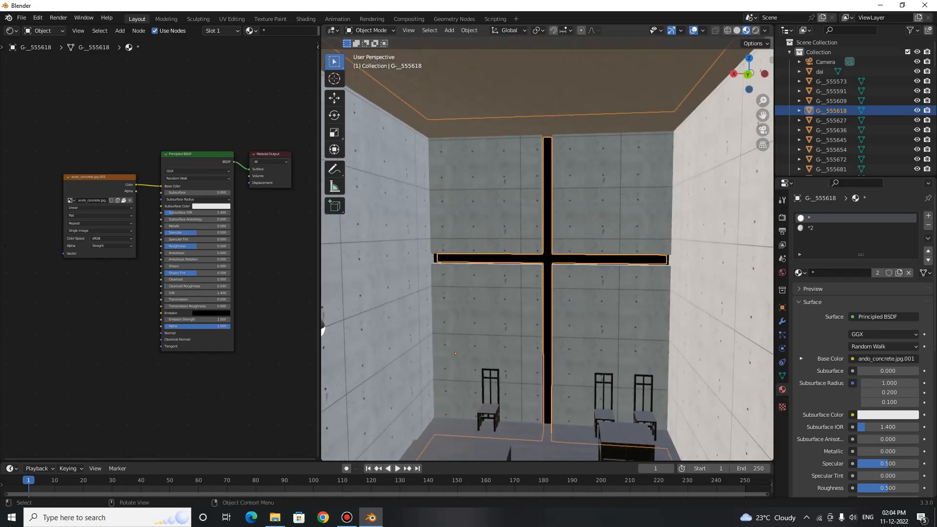
scroll(415, 327, "down", 5)
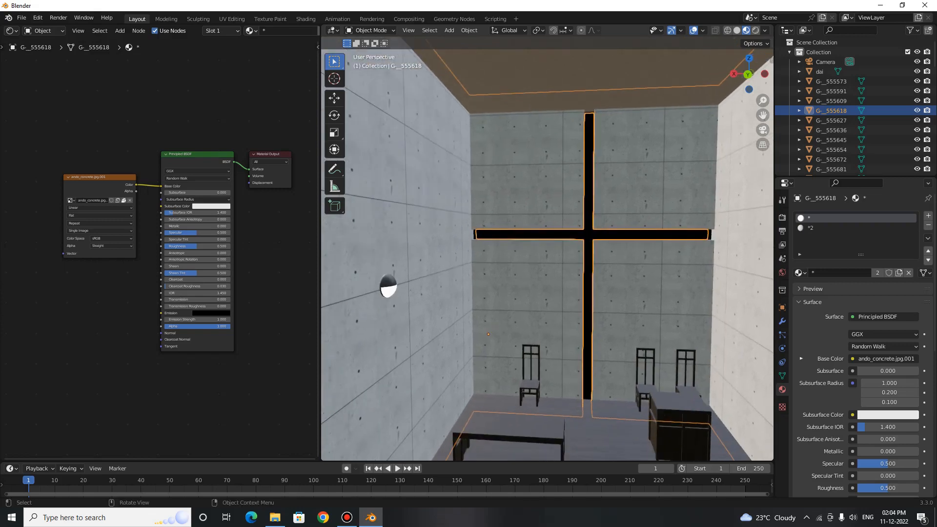
Inspect the concrete texture up close along the lamp wall and at its corner with the cross wall.
middle_click_drag(415, 327, 532, 269, "shift")
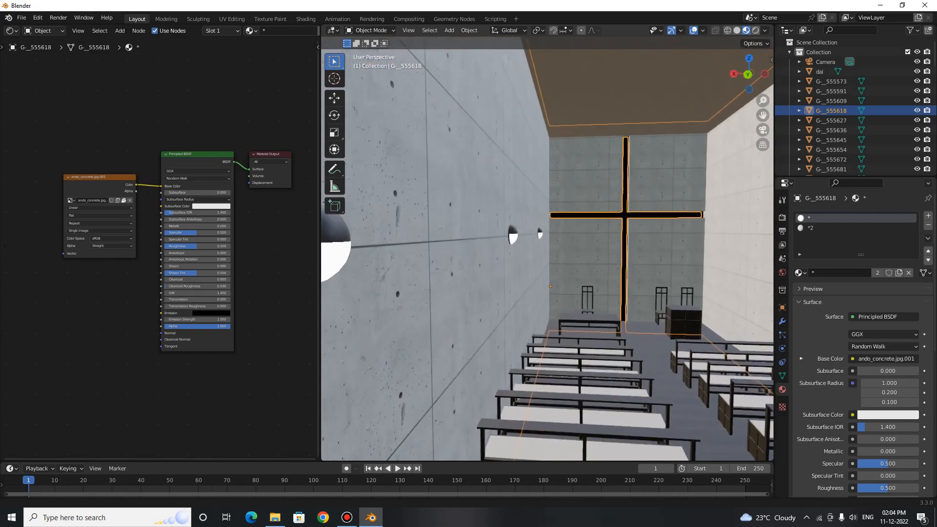
scroll(547, 254, "up", 1)
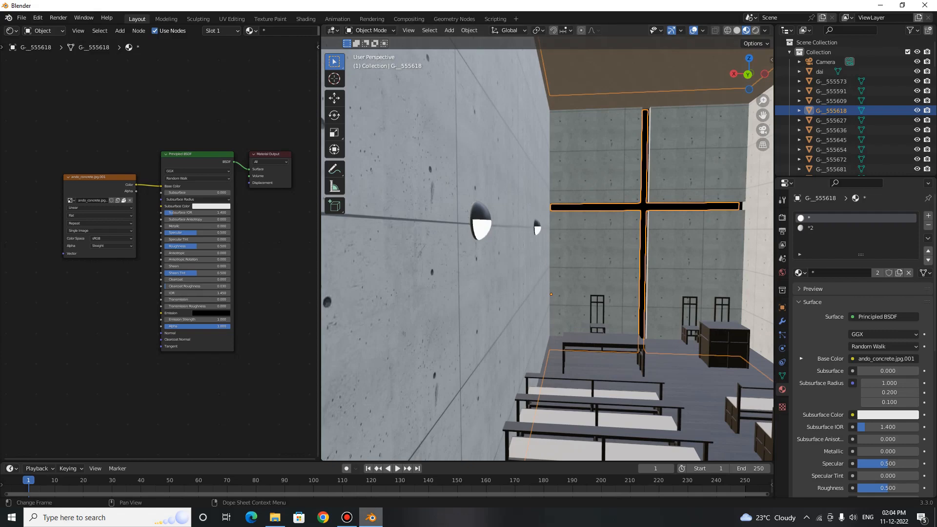
scroll(547, 254, "up", 2)
middle_click_drag(547, 196, 532, 326, "shift")
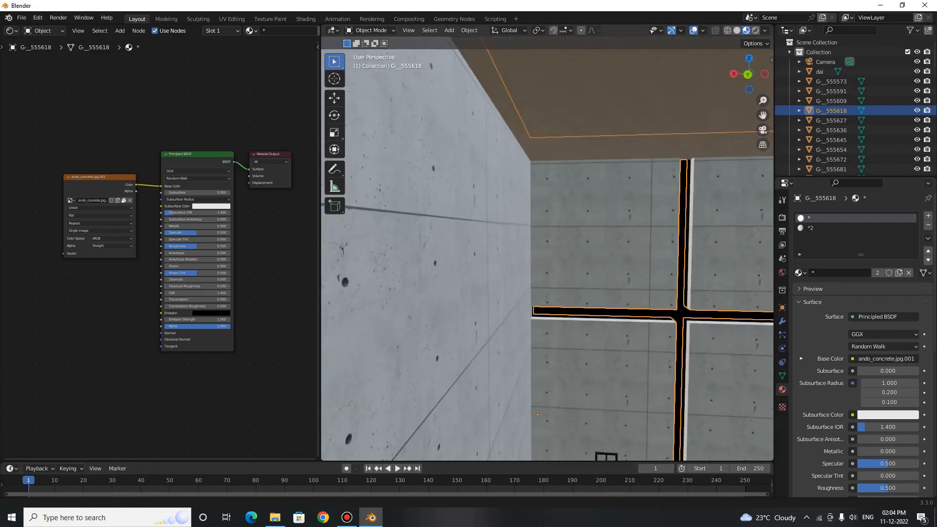
scroll(547, 254, "up", 1)
middle_click_drag(546, 254, 556, 271, "shift")
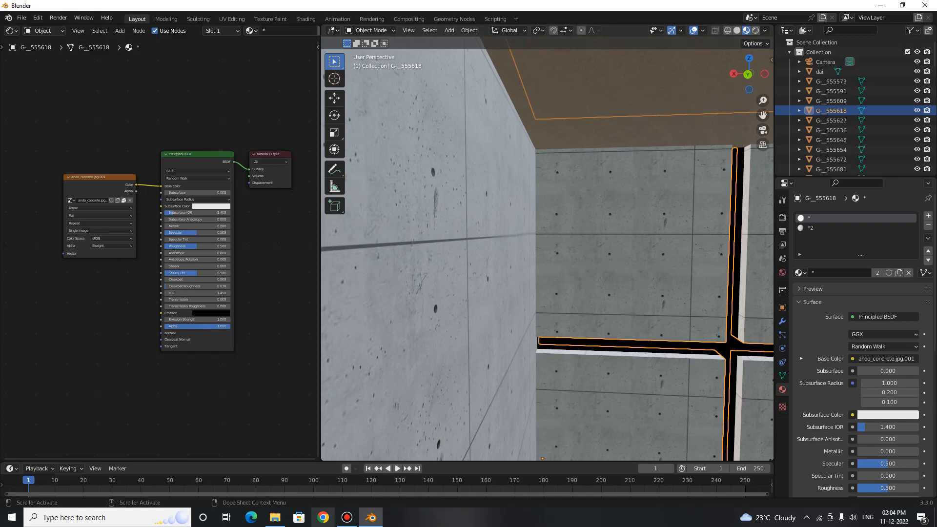
Split the shader node editor horizontally into two stacked areas, keeping the ando_concrete texture node in view.
scroll(161, 245, "up", 1)
scroll(104, 192, "up", 2)
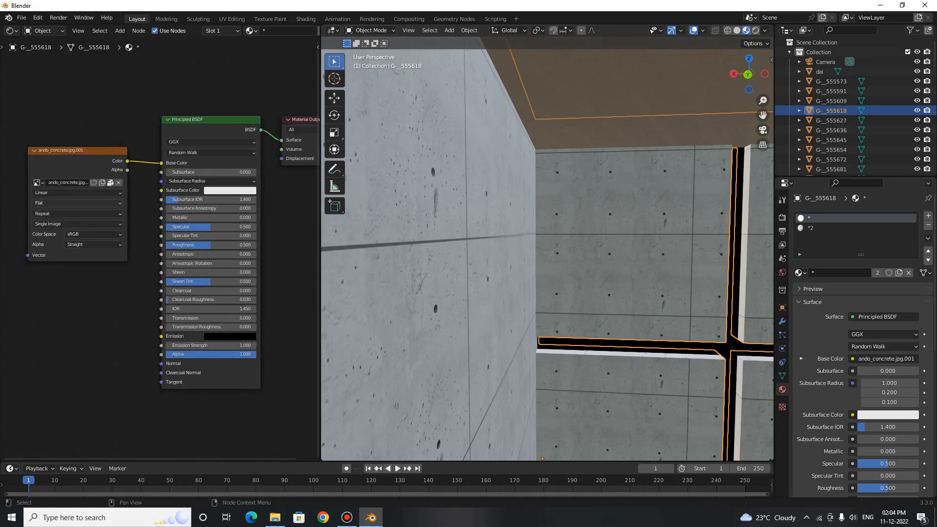
middle_click_drag(97, 203, 166, 242)
scroll(166, 241, "up", 5)
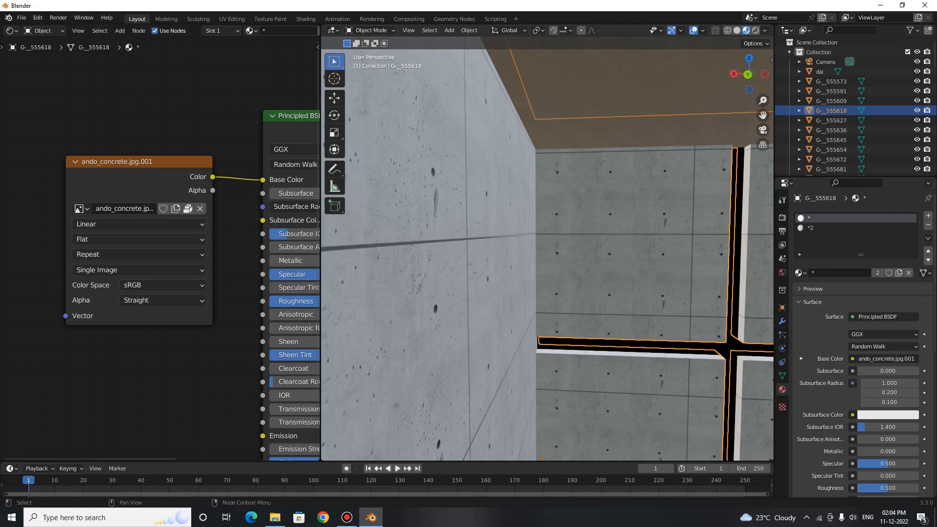
left_click_drag(2, 27, 11, 249)
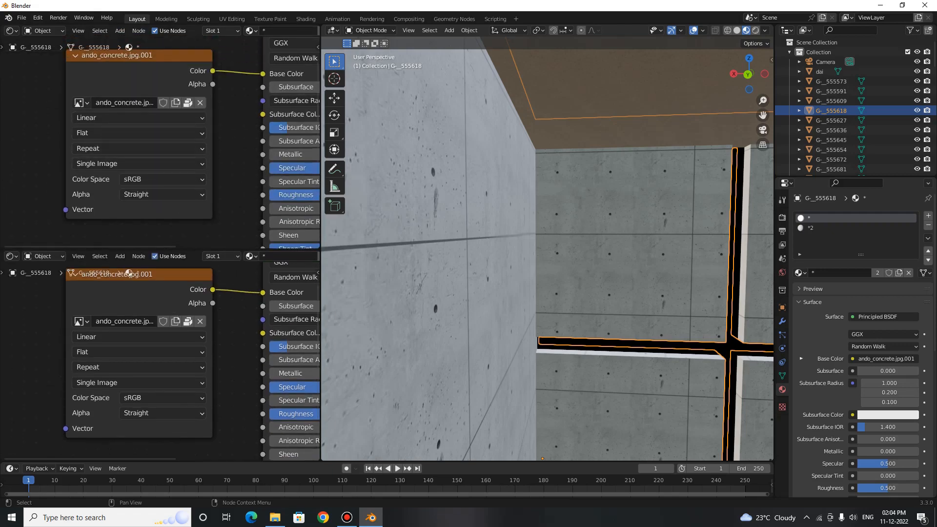
scroll(161, 361, "down", 1)
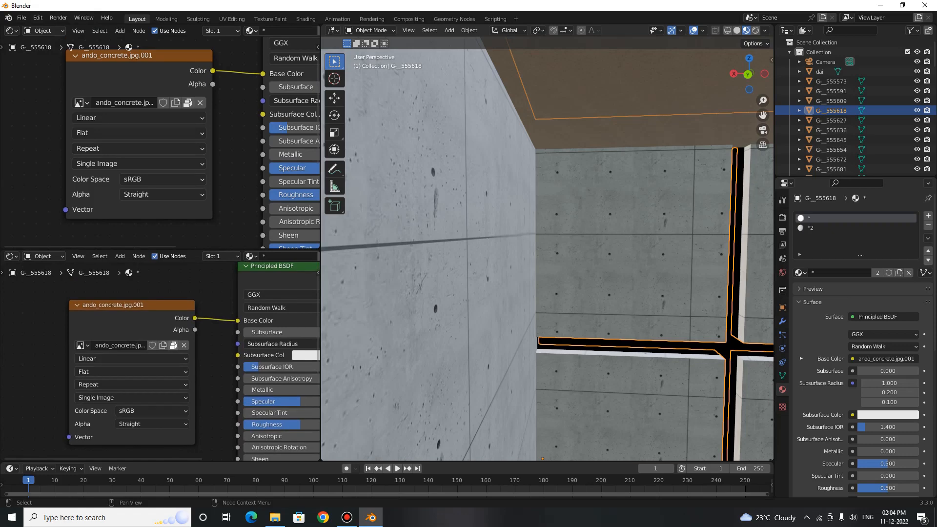
scroll(195, 361, "down", 3)
middle_click_drag(195, 361, 192, 358)
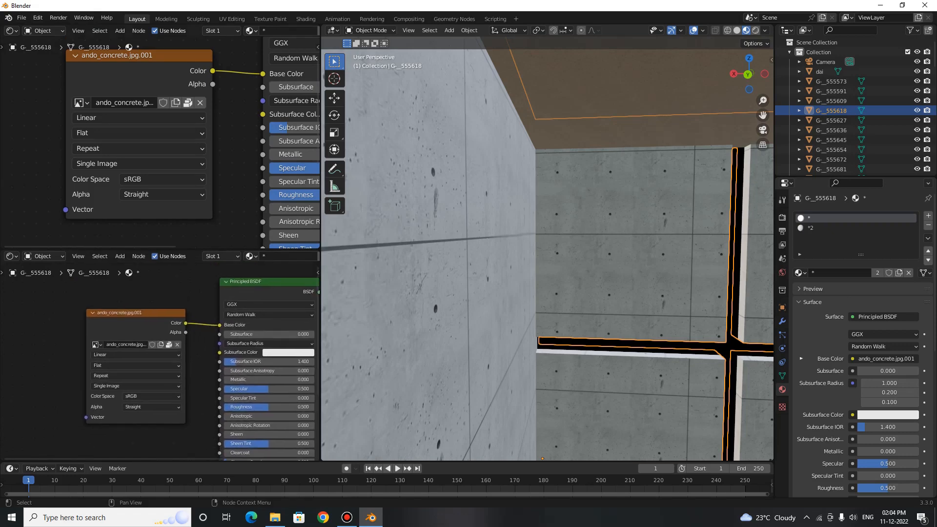
scroll(155, 147, "down", 3)
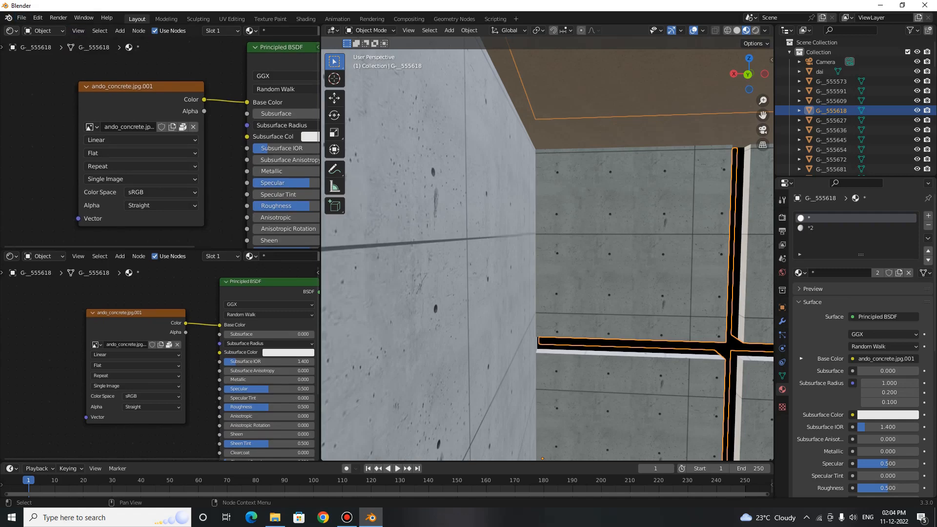
Switch the upper split area to an Image Editor and display the whole ando_concrete.jpg image in it.
left_click(10, 31)
left_click(35, 69)
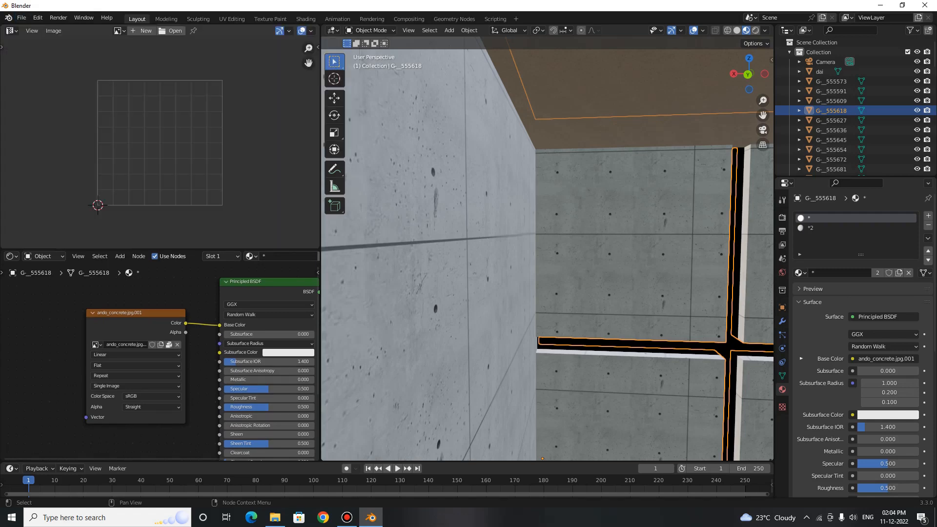
left_click(119, 30)
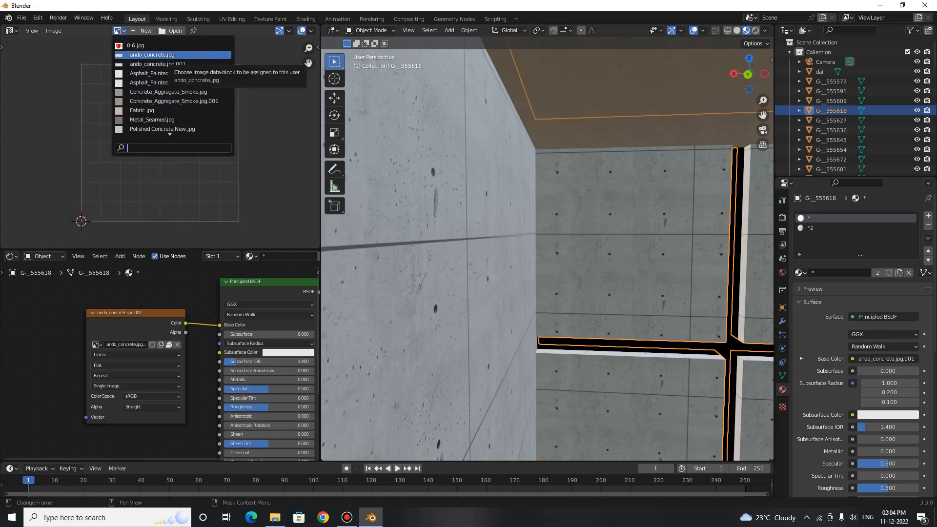
left_click(171, 55)
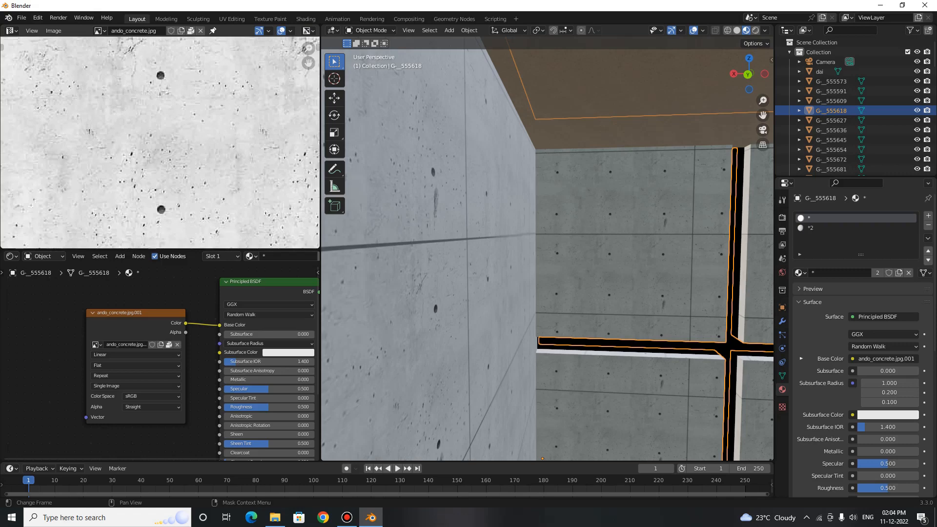
key("Home")
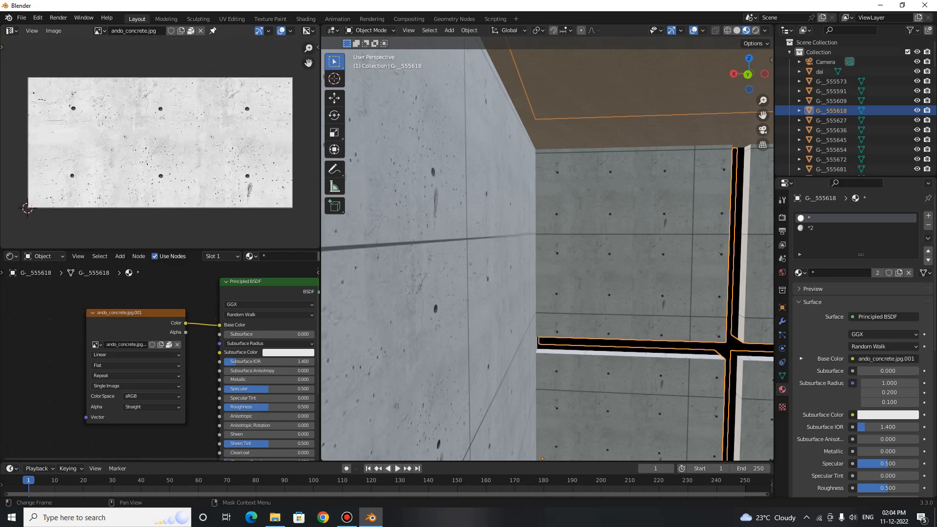
Save the displayed concrete image as ando_concrete.jpg in the Downloads folder.
left_click(53, 31)
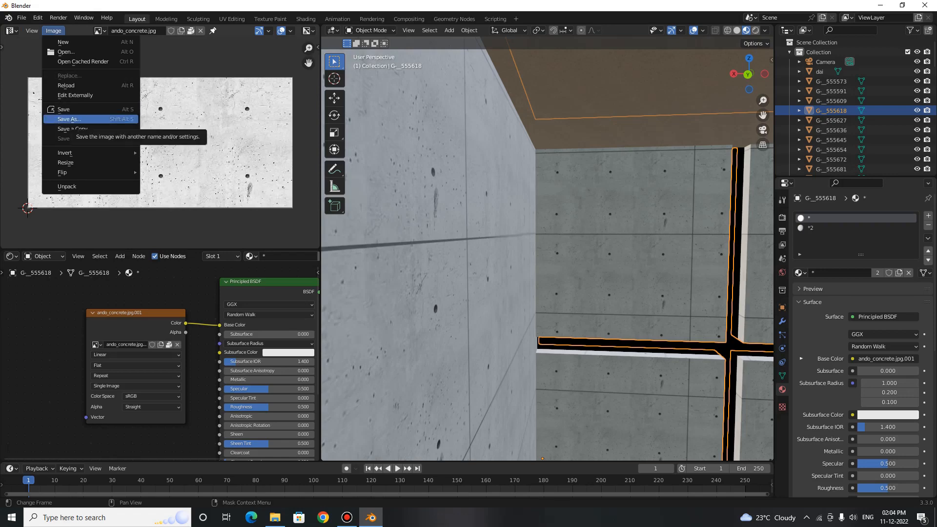
left_click(72, 119)
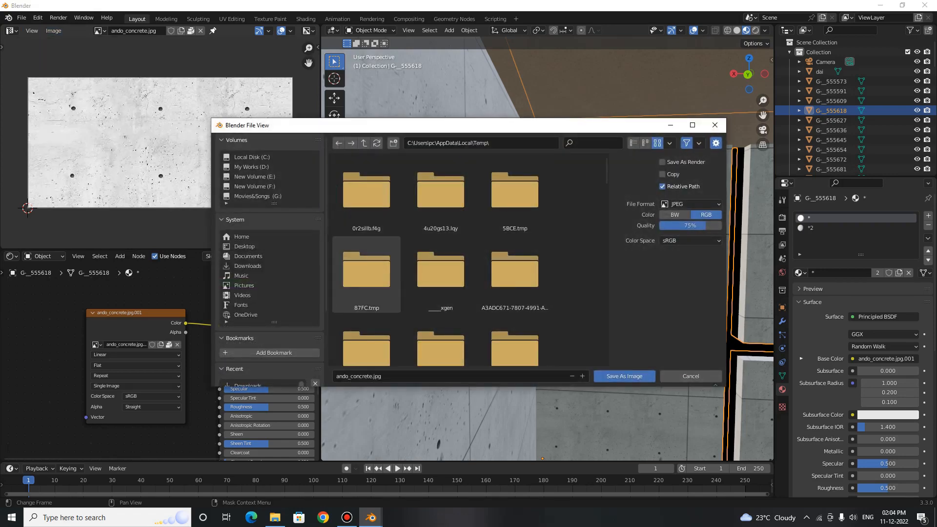
left_click(248, 266)
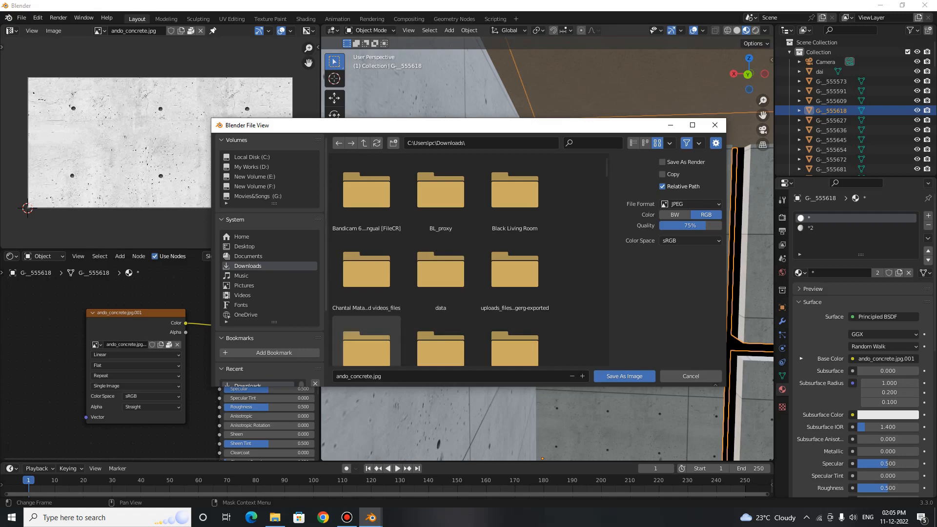
left_click(624, 376)
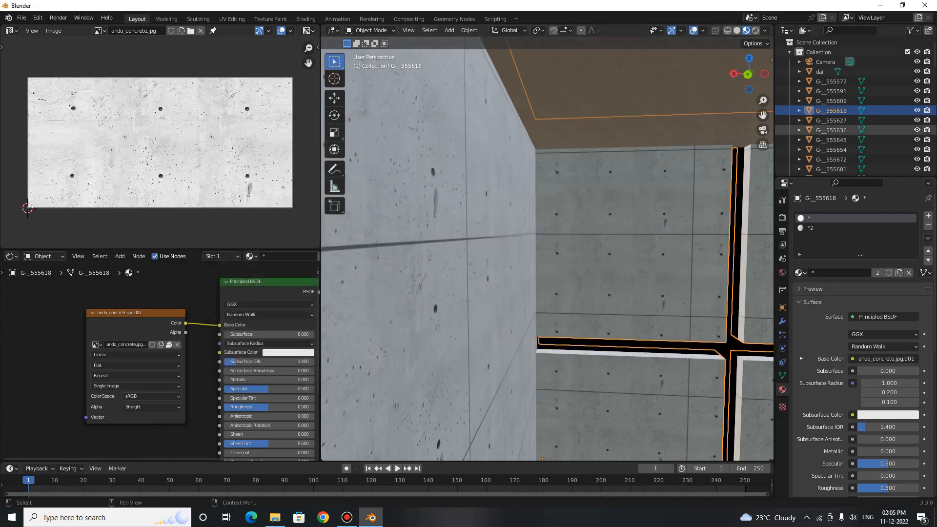
Minimize Blender and launch Adobe Photoshop 2022.
left_click(881, 5)
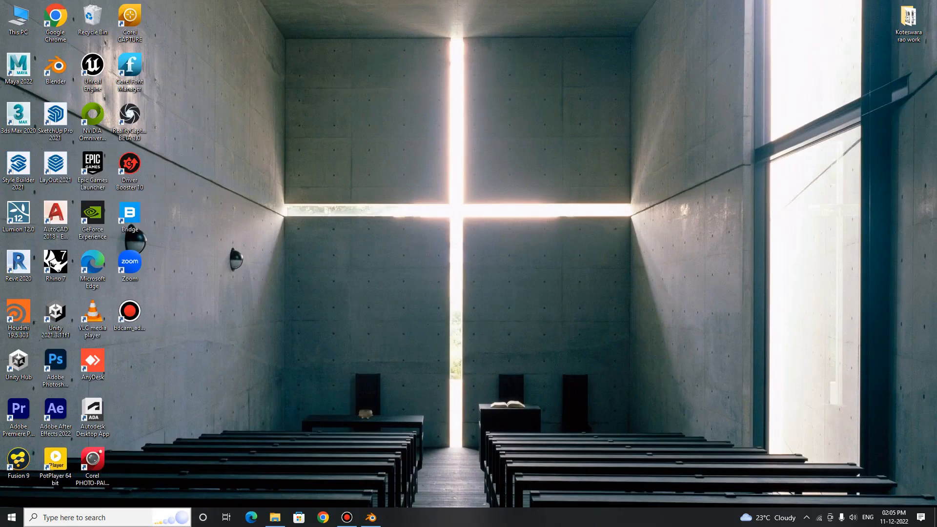
left_click(88, 517)
type("pho")
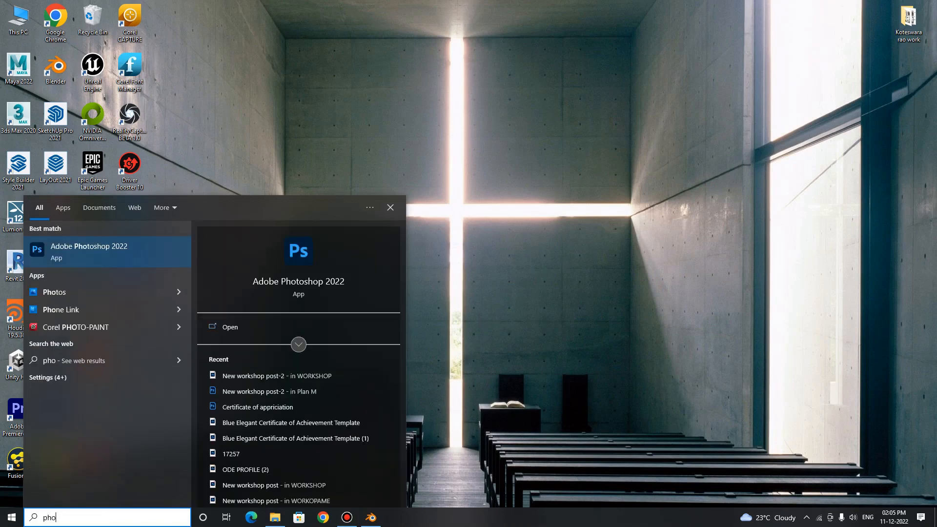
left_click(98, 251)
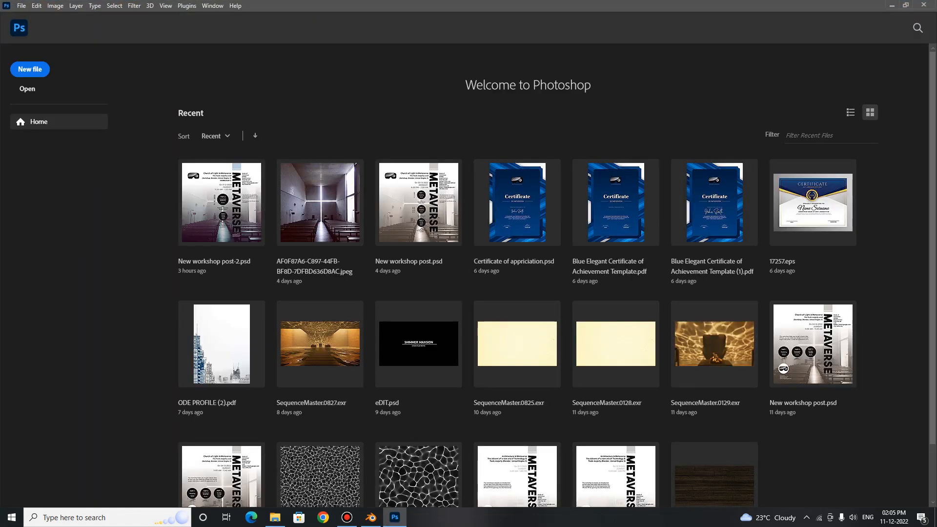
Open the ando_concrete image from the Downloads folder.
left_click(28, 89)
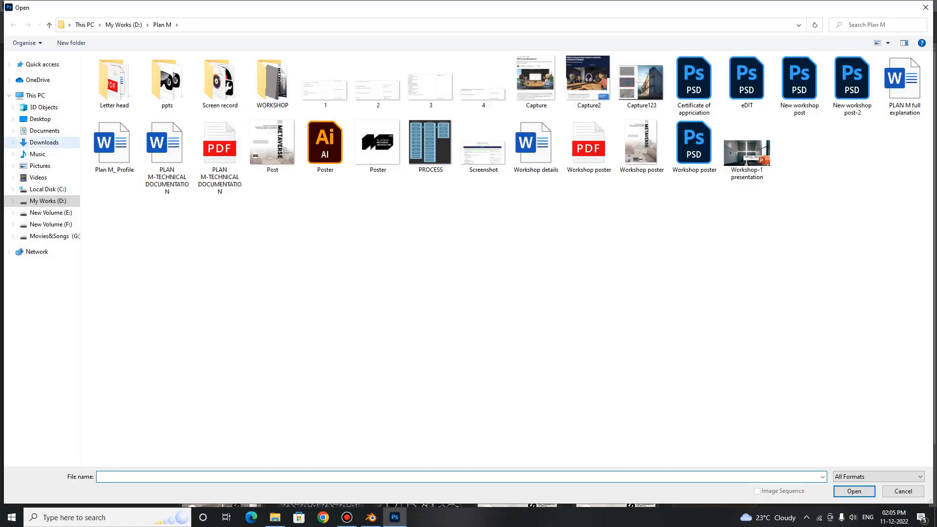
left_click(43, 142)
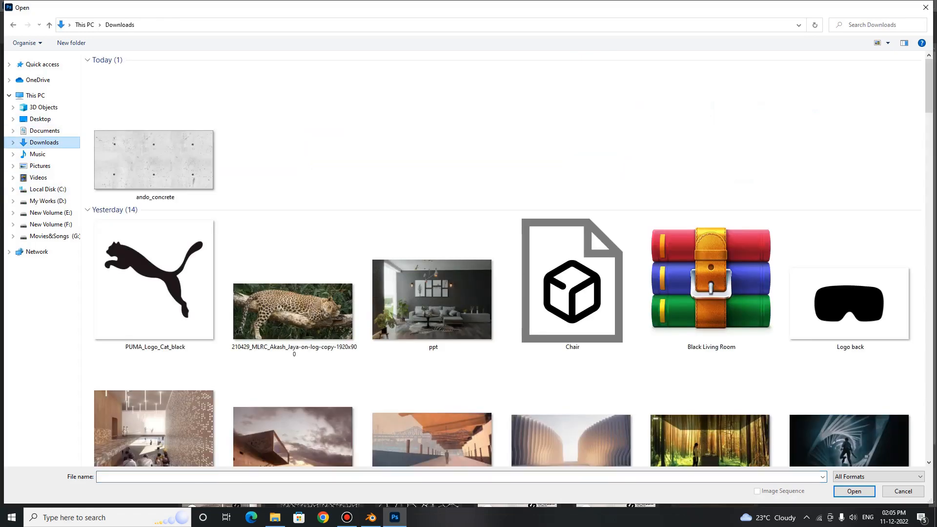
left_click(154, 160)
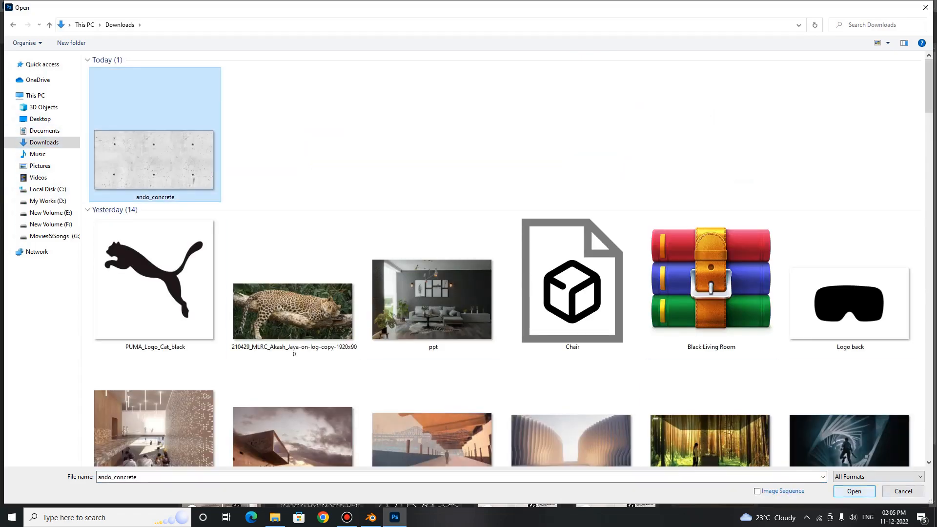
left_click(854, 491)
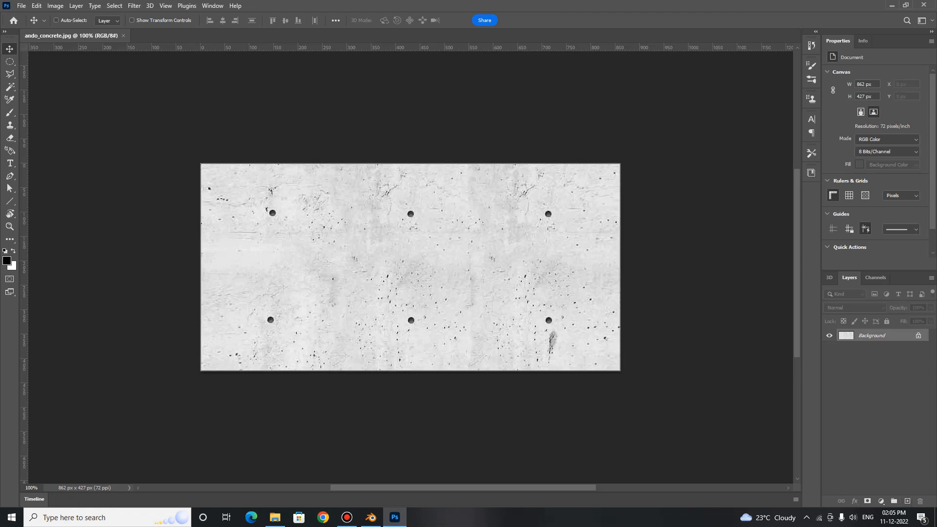
Duplicate the background layer and add a Black & White adjustment with the Default preset, clipped to the copy.
key("ctrl")
key("ctrl+j")
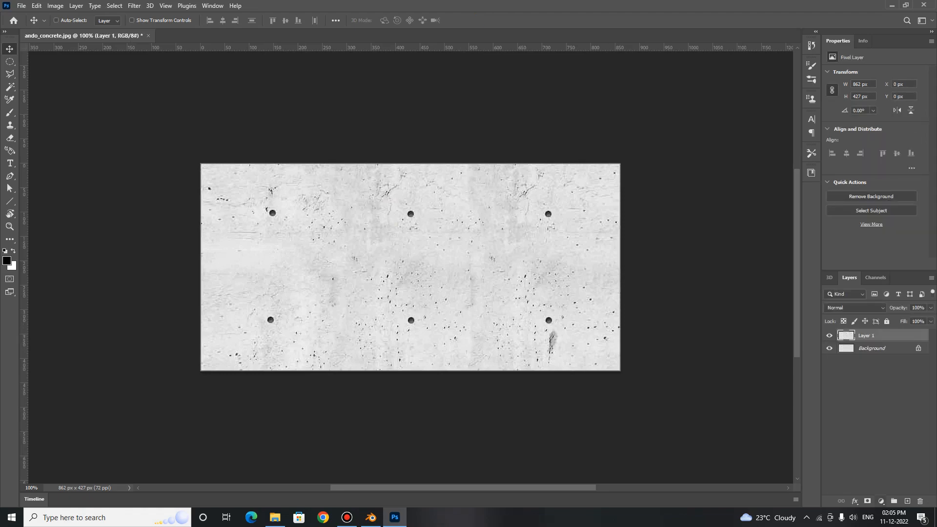
left_click(880, 501)
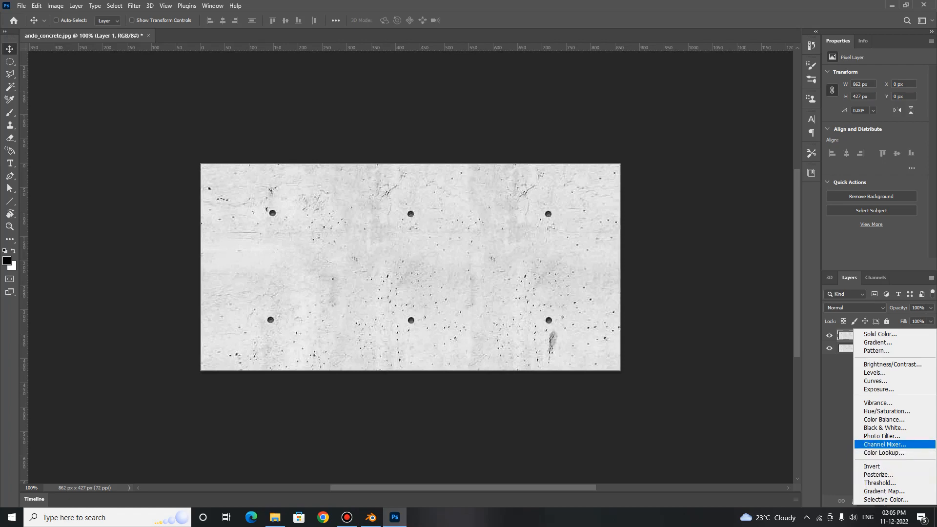
left_click(884, 427)
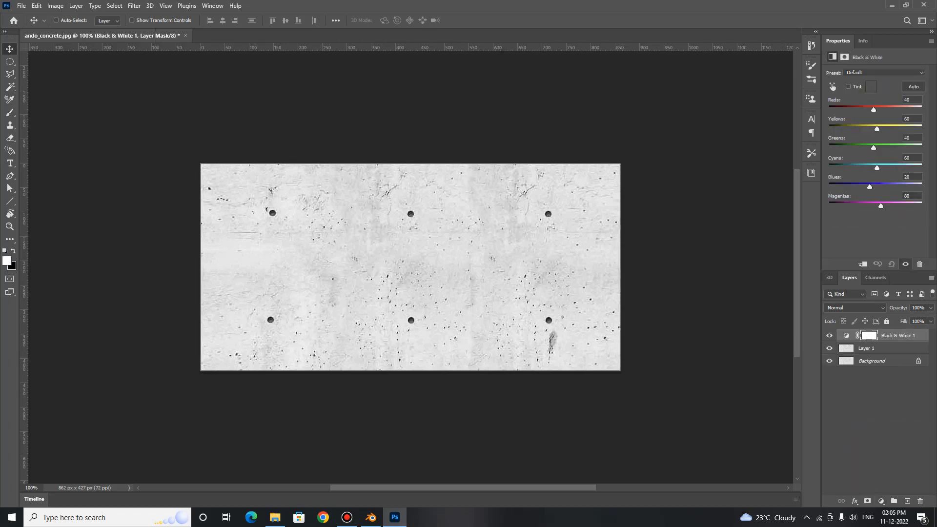
left_click(862, 263)
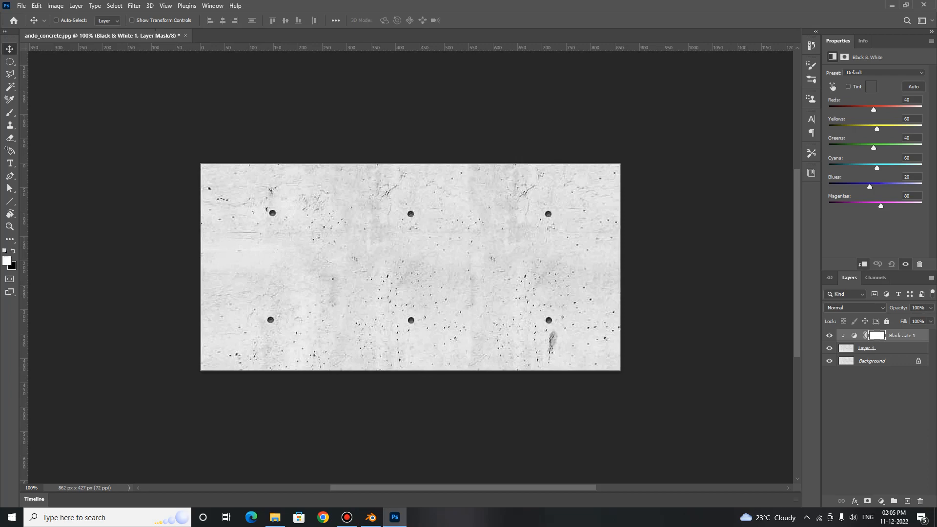
left_click(883, 72)
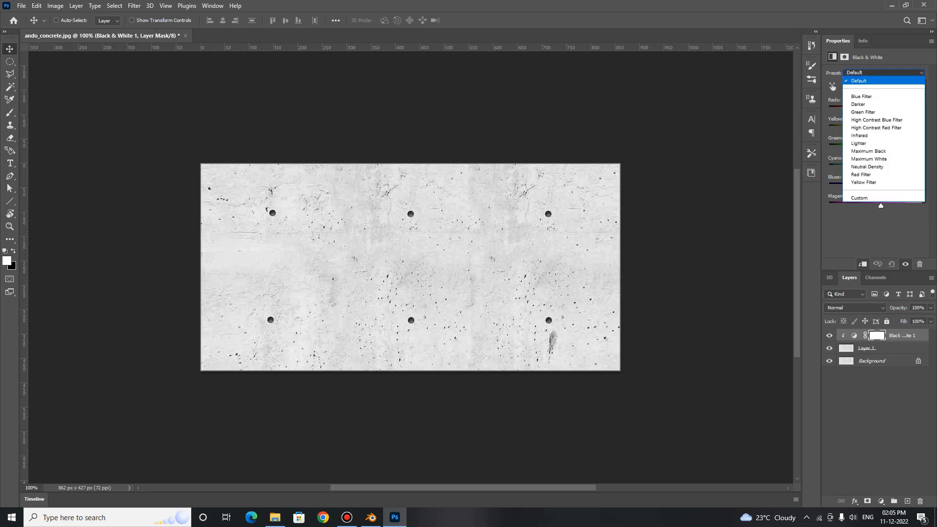
key("Escape")
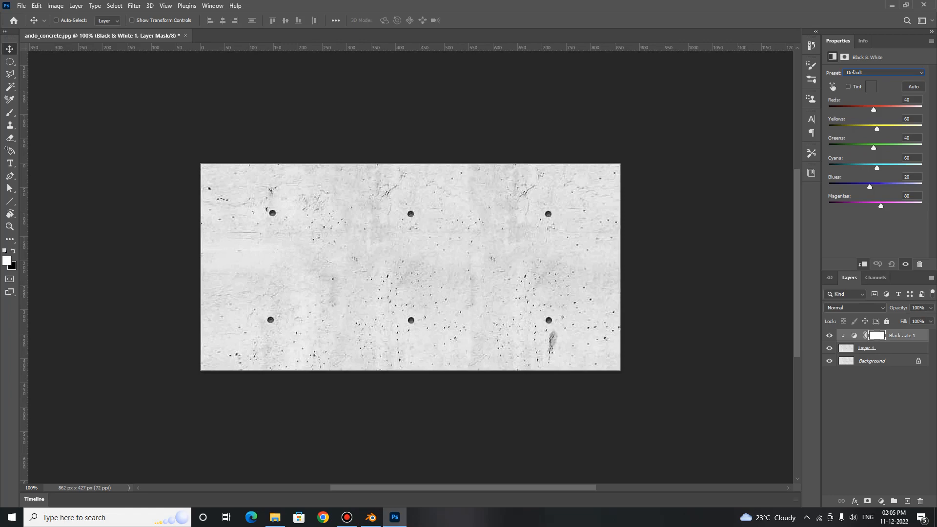
Add an unclipped Levels adjustment layer on top, with the black input at 101 and the midtones at 0.83.
left_click(876, 420)
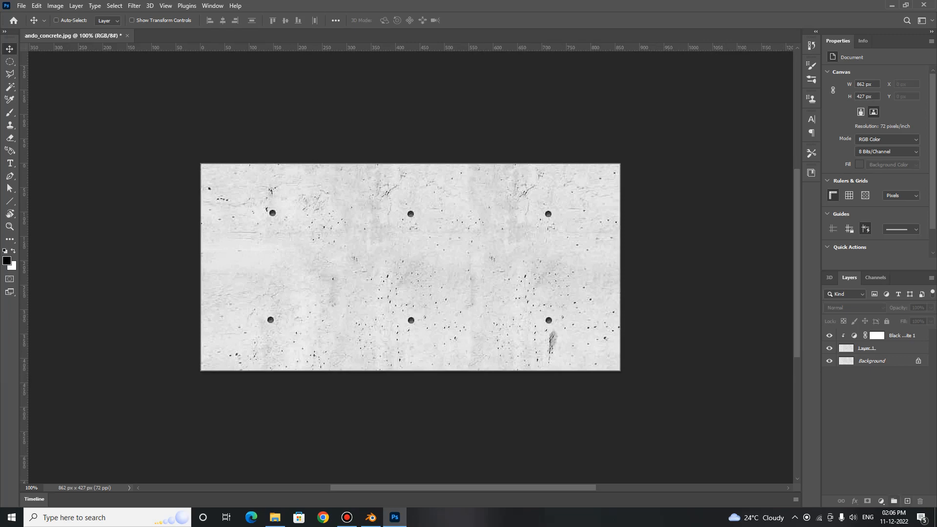
left_click(880, 501)
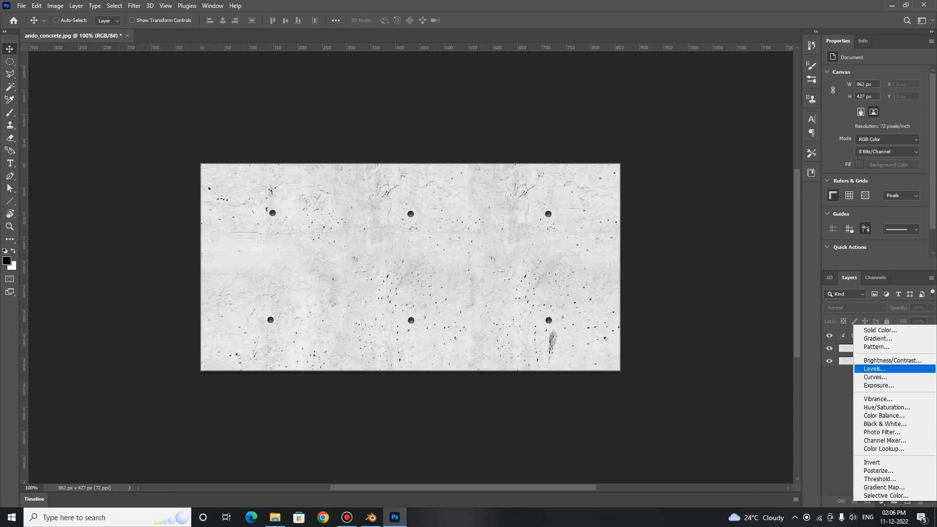
left_click(875, 368)
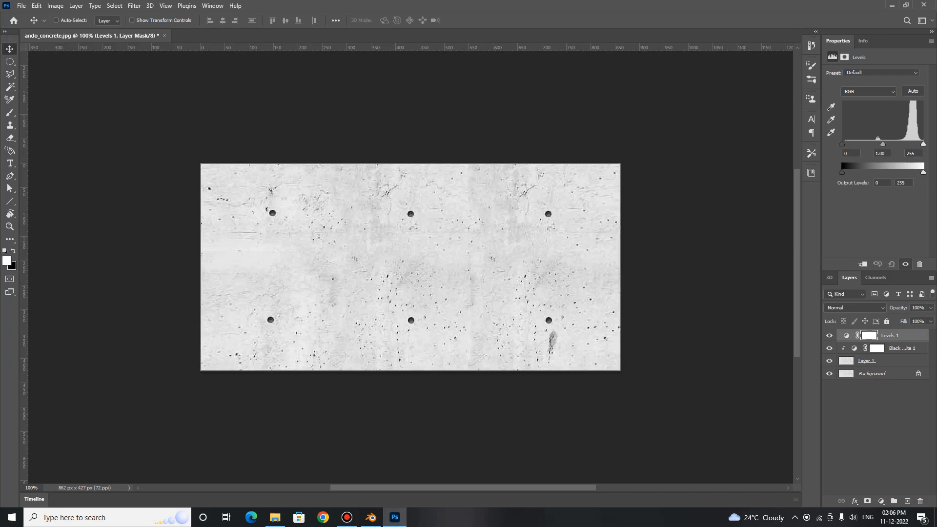
mouse_move(883, 144)
left_mouse_down()
mouse_move(868, 144)
mouse_move(887, 144)
left_mouse_up()
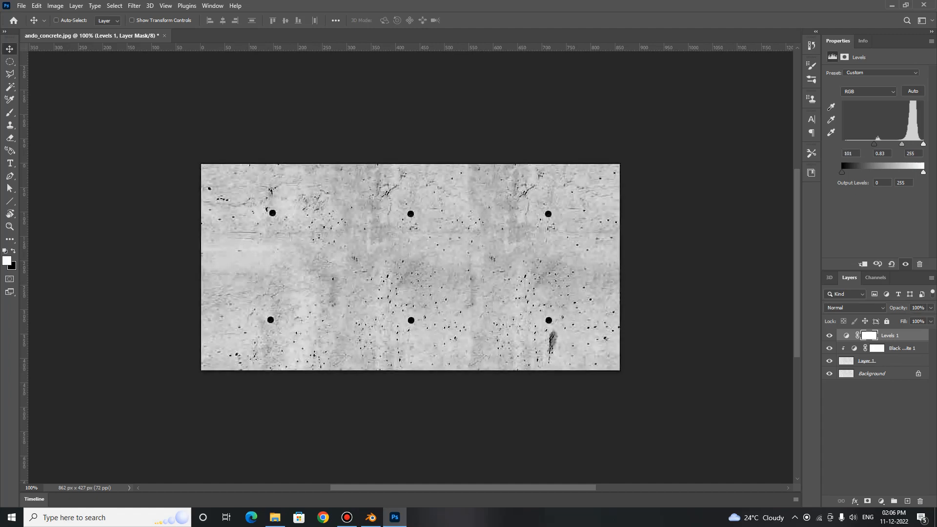
Clip the Levels adjustment to the layer below, with black input 0, white input 206 and output white 241.
left_click_drag(923, 144, 908, 143)
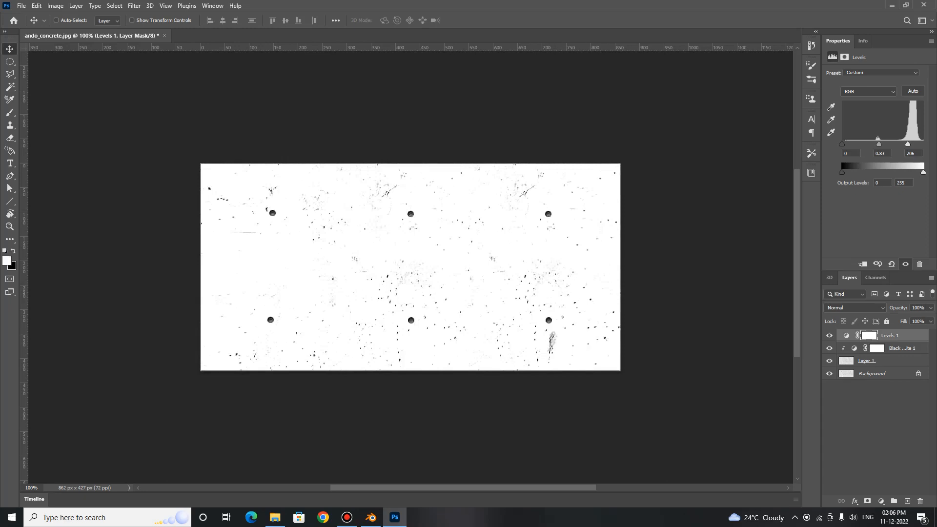
key("ctrl+alt+g")
mouse_move(841, 172)
left_mouse_down()
mouse_move(887, 172)
mouse_move(842, 172)
left_mouse_up()
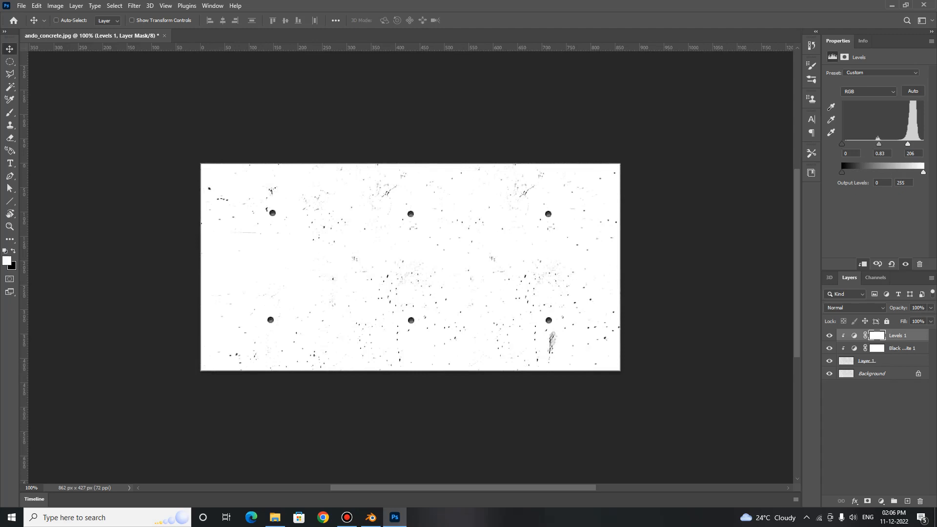
left_click_drag(923, 172, 919, 173)
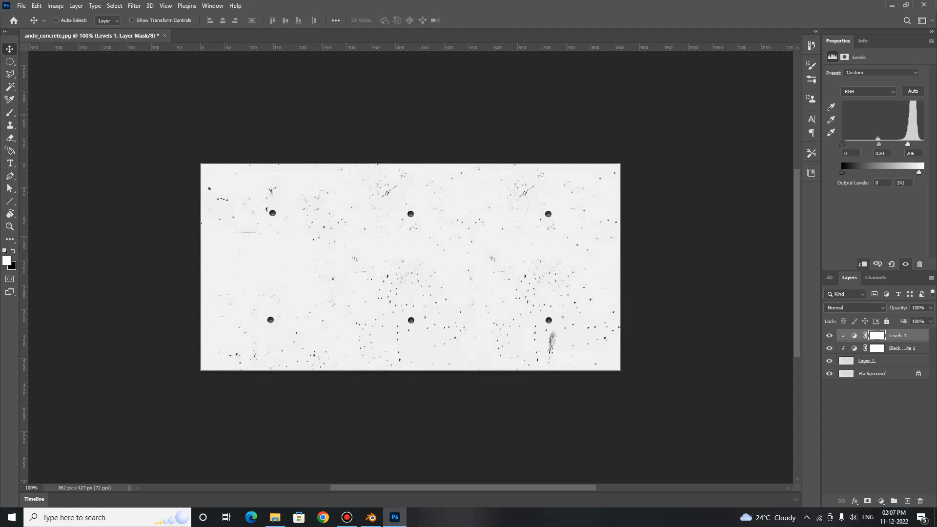
left_click(875, 422)
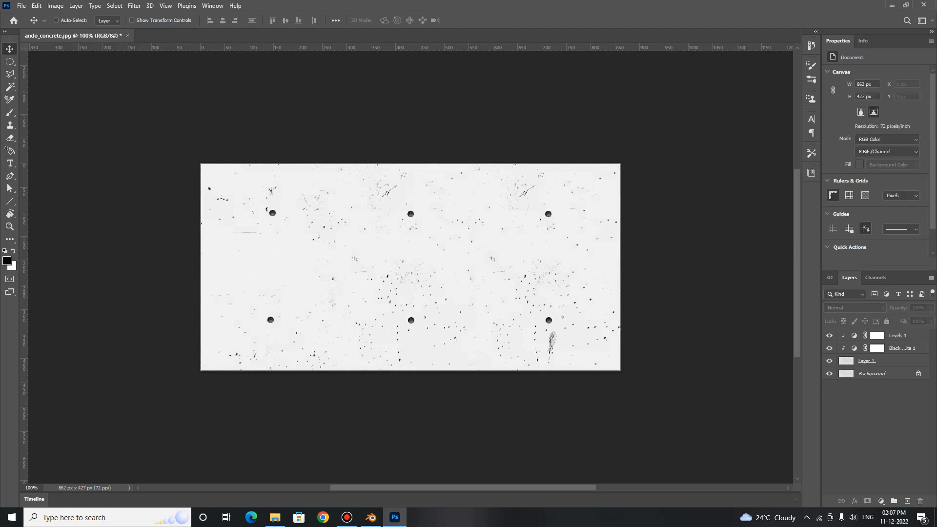
Merge Layer 1 with its Black & White and Levels adjustment layers.
left_click(882, 361)
left_click(896, 348, "ctrl")
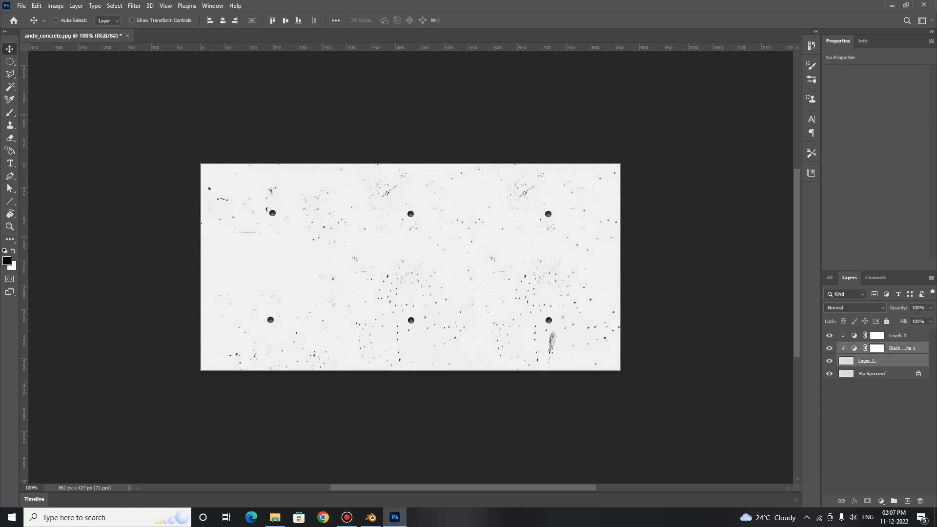
left_click(896, 337, "ctrl")
right_click(894, 337)
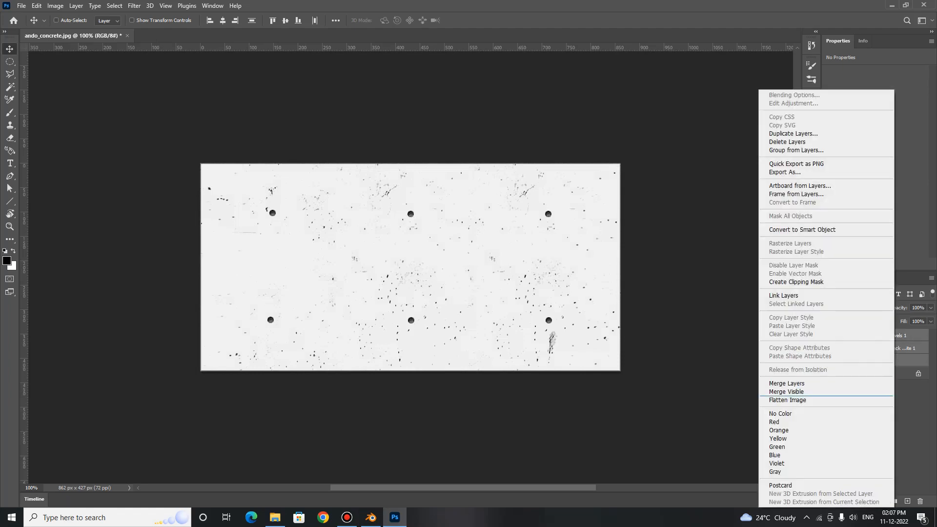
left_click(787, 383)
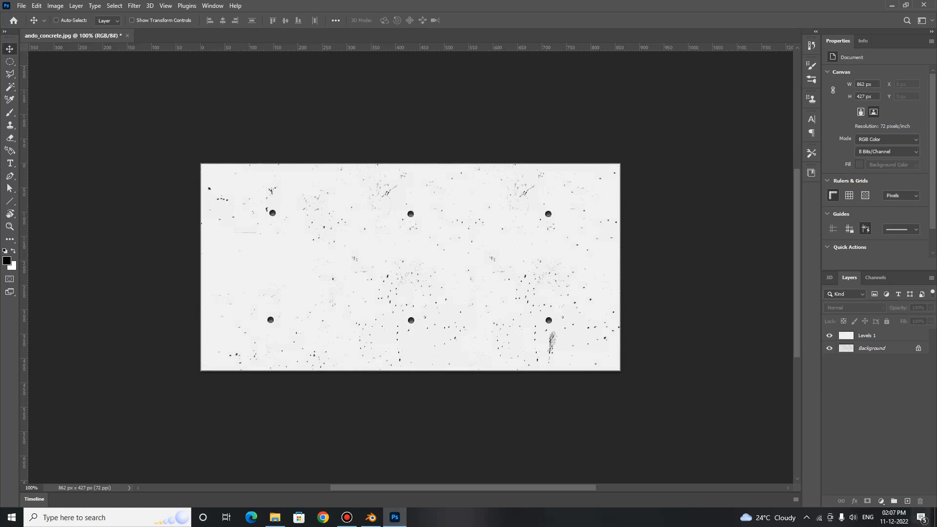
Duplicate the Background layer and rename the merged Levels 1 layer to Roughness.
left_click(873, 335)
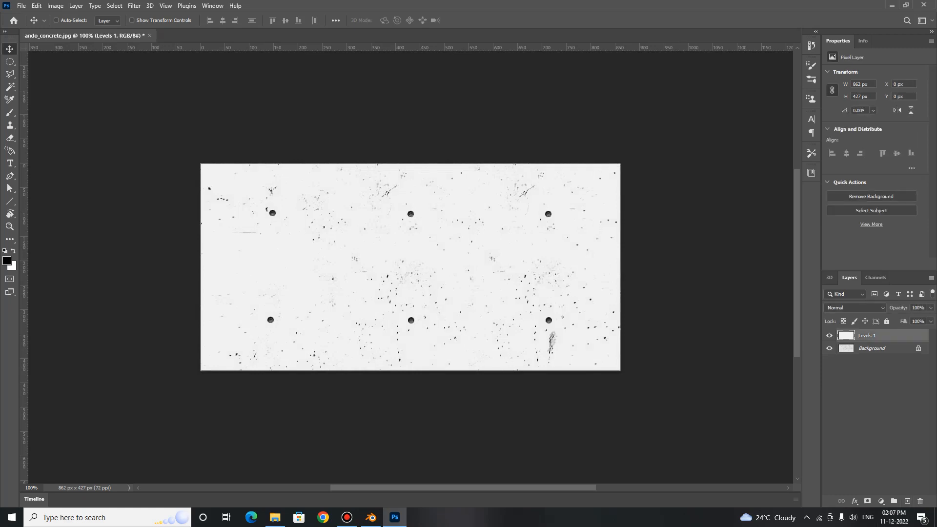
left_click(873, 348)
key("ctrl")
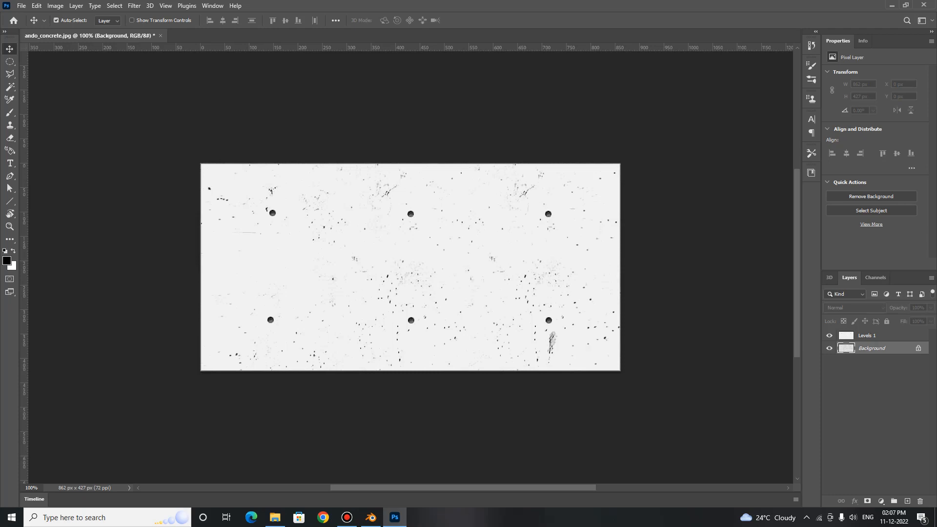
key("ctrl+j")
double_click(867, 336)
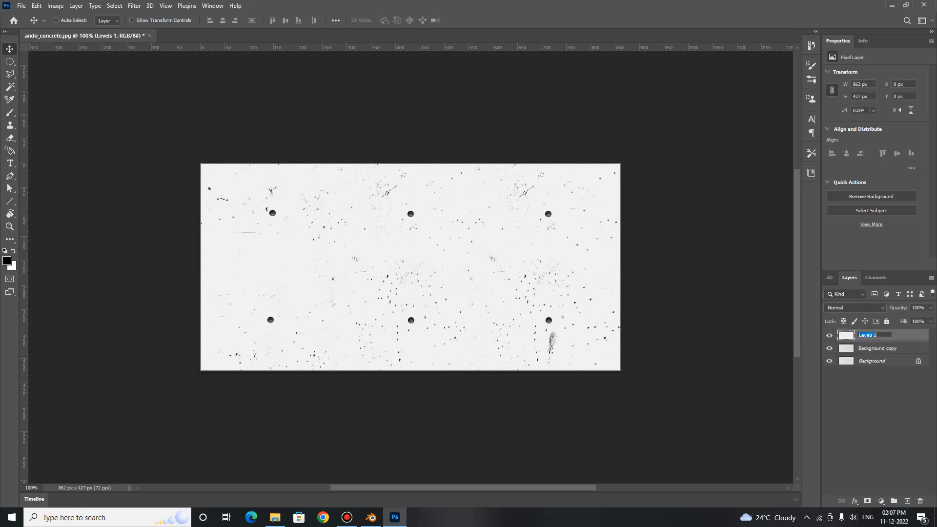
key("BackSpace")
key("Return")
Hide the Roughness layer and start a normal map from the Background copy layer with a blur of 1.7.
left_click(877, 349)
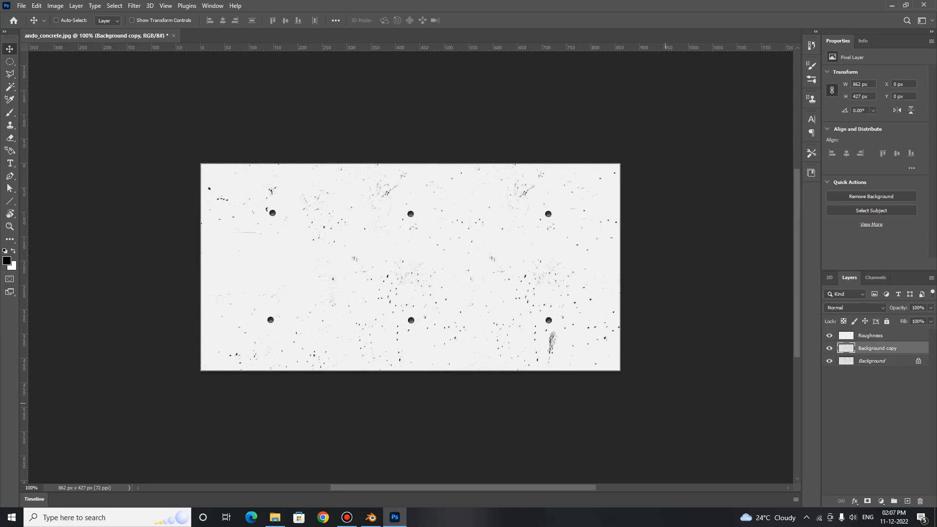
left_click(829, 336)
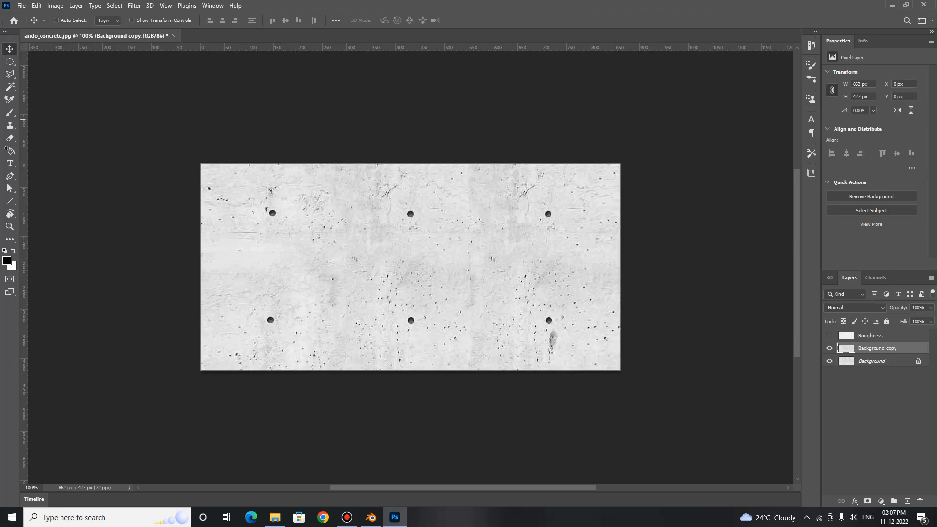
left_click(134, 5)
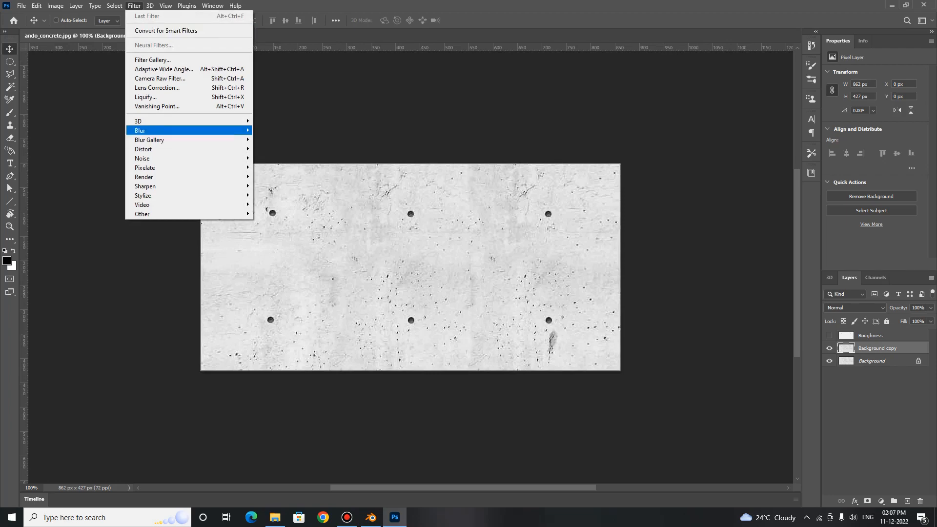
mouse_move(147, 121)
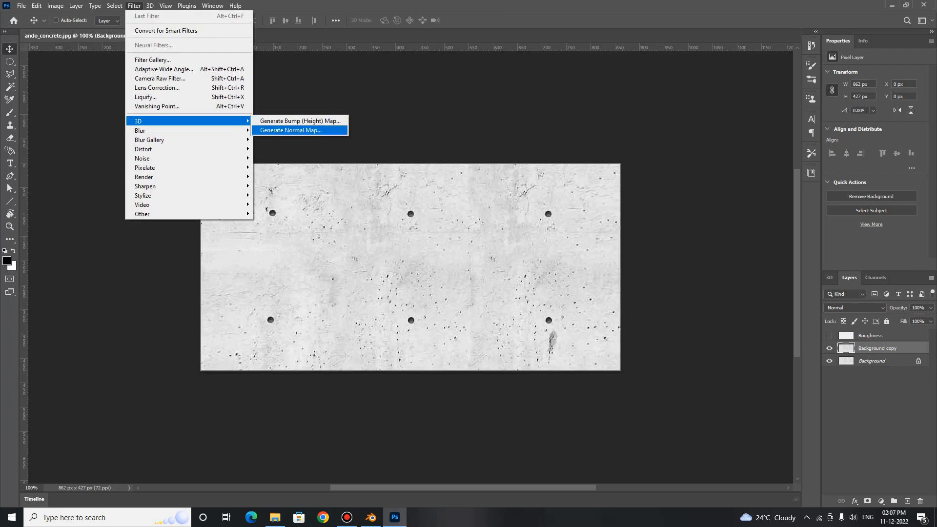
left_click(291, 130)
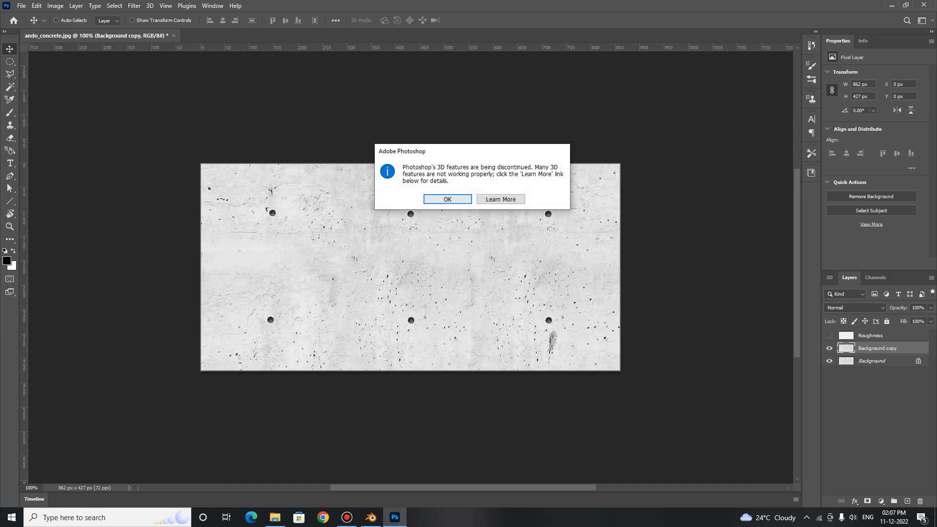
key("Return")
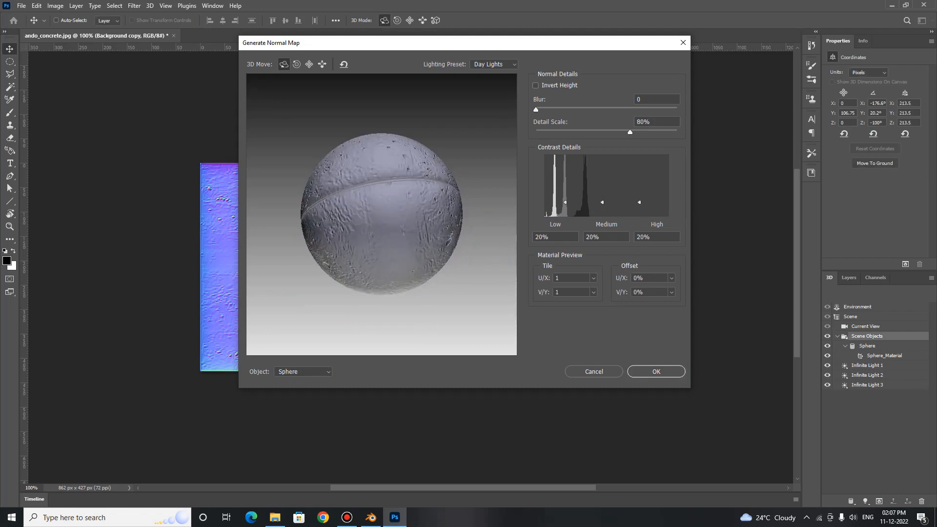
left_click_drag(381, 183, 386, 261)
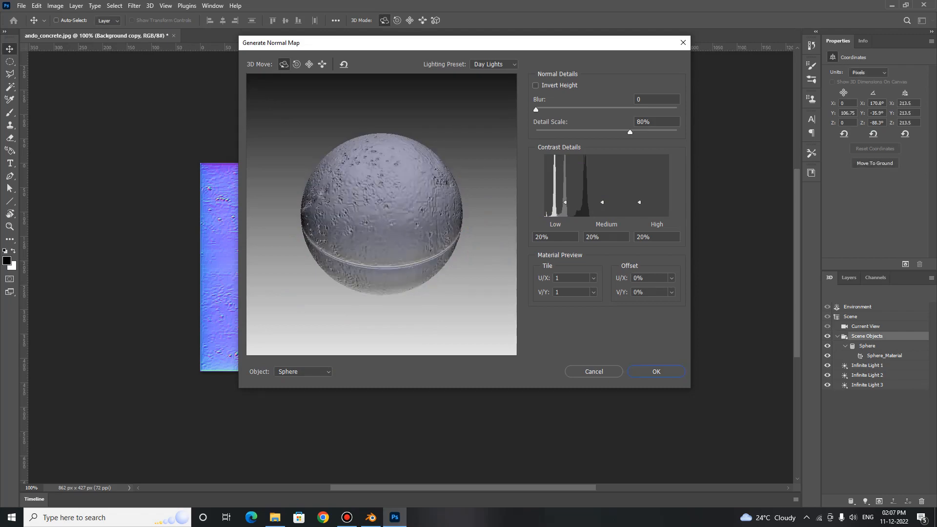
left_click_drag(359, 222, 405, 240)
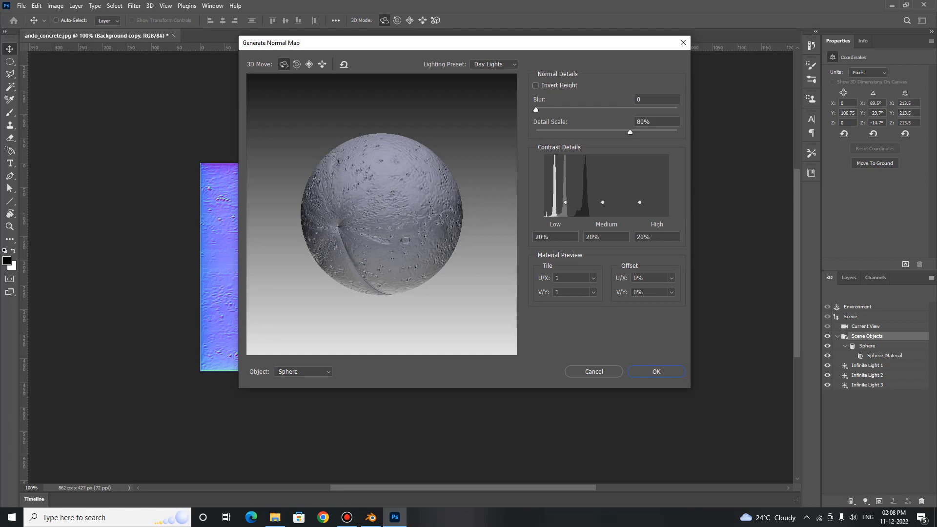
left_click_drag(536, 110, 540, 110)
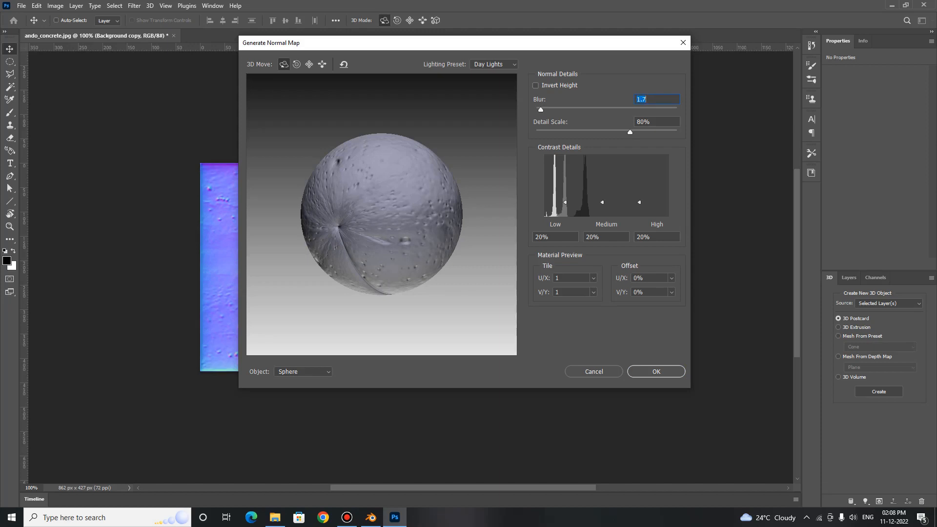
Set the normal map's detail scale to 70% and apply it to the Background copy layer.
left_click_drag(630, 131, 636, 122)
left_click(644, 122)
key("BackSpace")
key("BackSpace")
type("70")
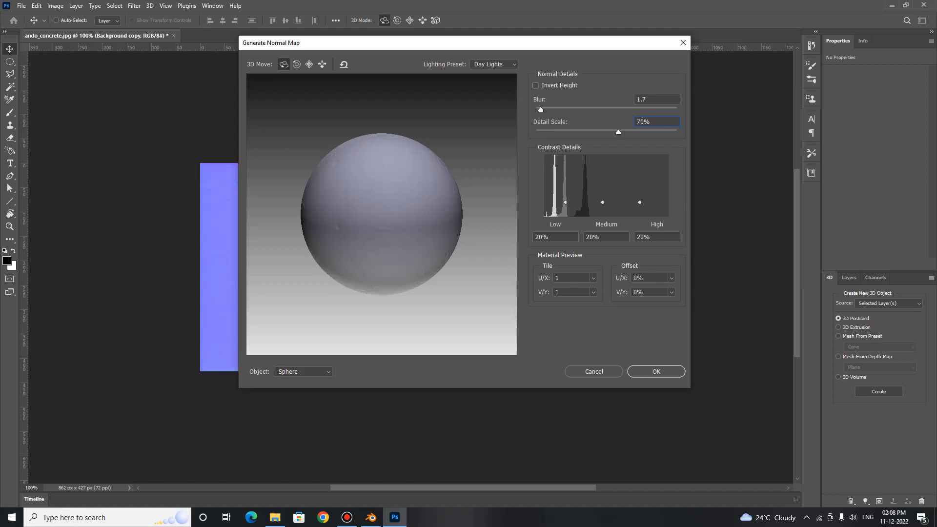
key("shift+Home")
type("90")
key("BackSpace")
left_click(647, 122)
left_click_drag(647, 122, 635, 122)
left_click_drag(546, 132, 618, 132)
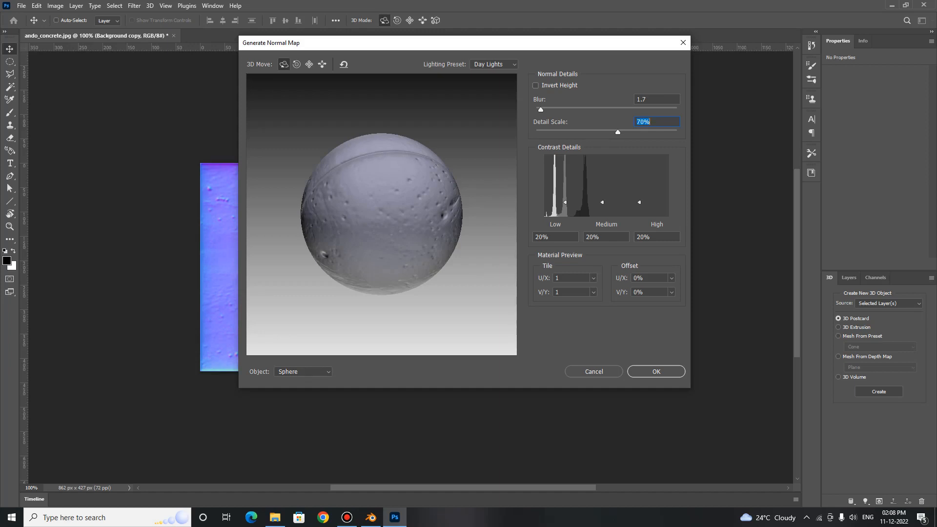
left_click_drag(423, 213, 349, 216)
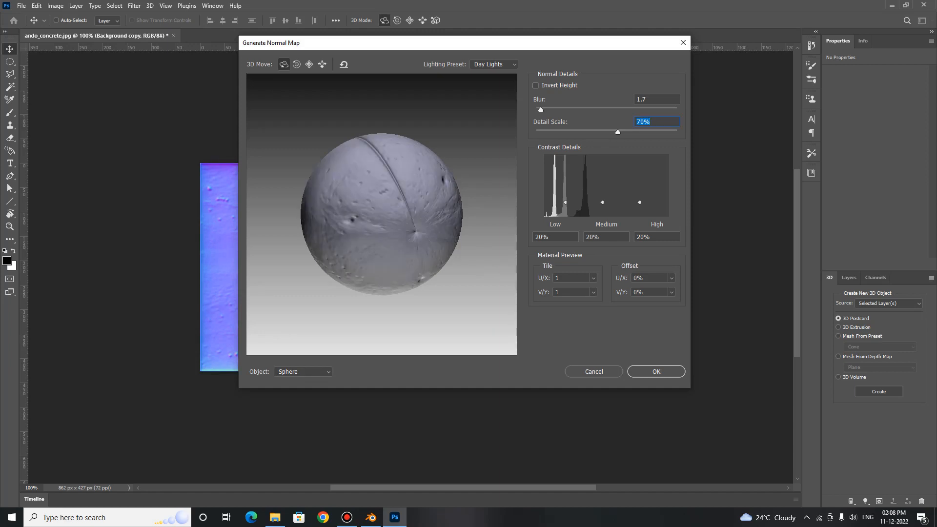
key("Return")
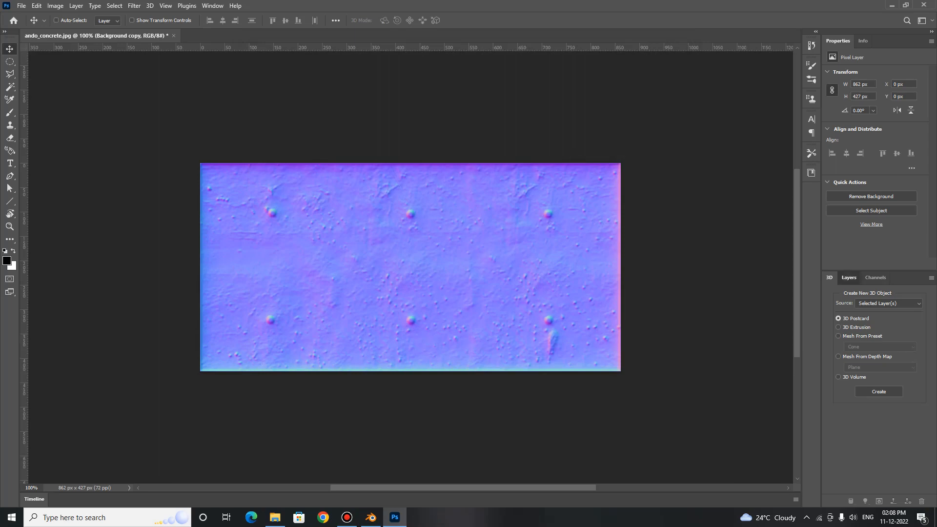
Export the normal map as a PNG named ando_concrete_N to the Downloads folder, keeping the Roughness layer hidden.
left_click(848, 277)
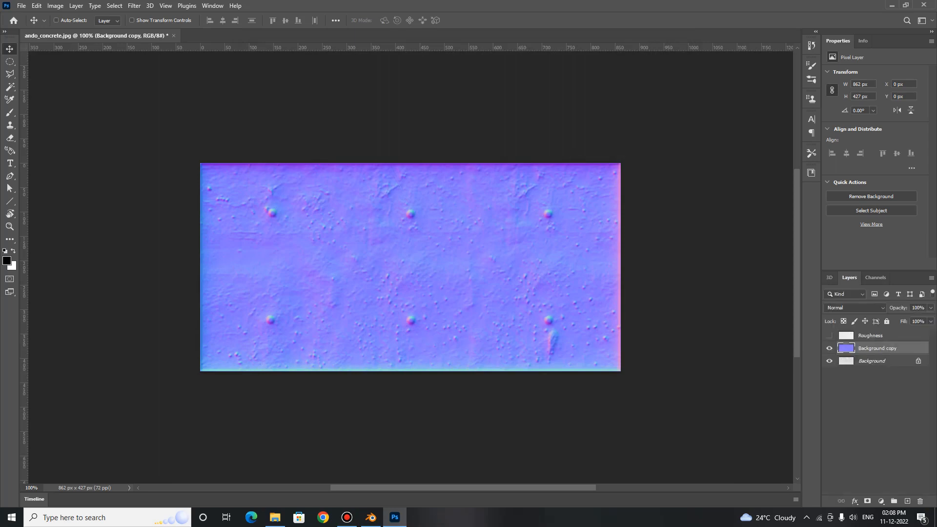
left_click(829, 335)
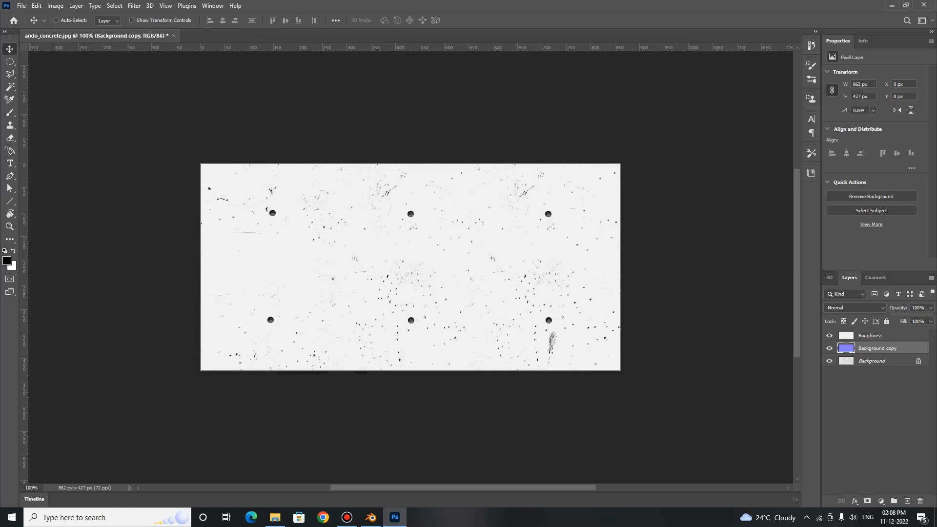
left_click(829, 335)
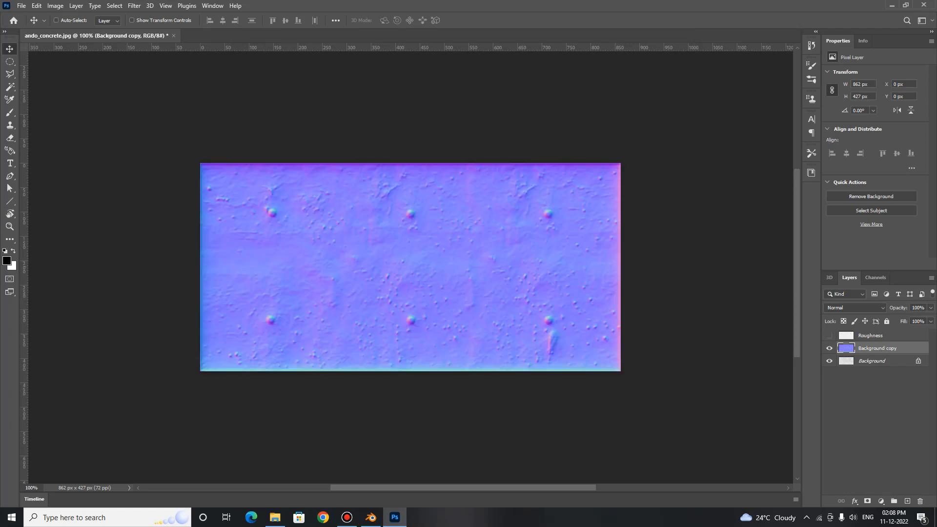
left_click(22, 5)
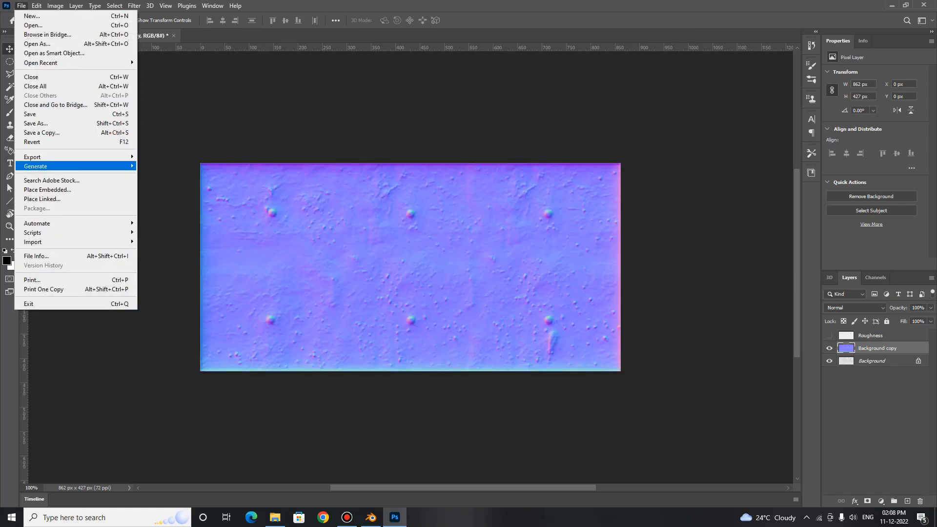
mouse_move(32, 157)
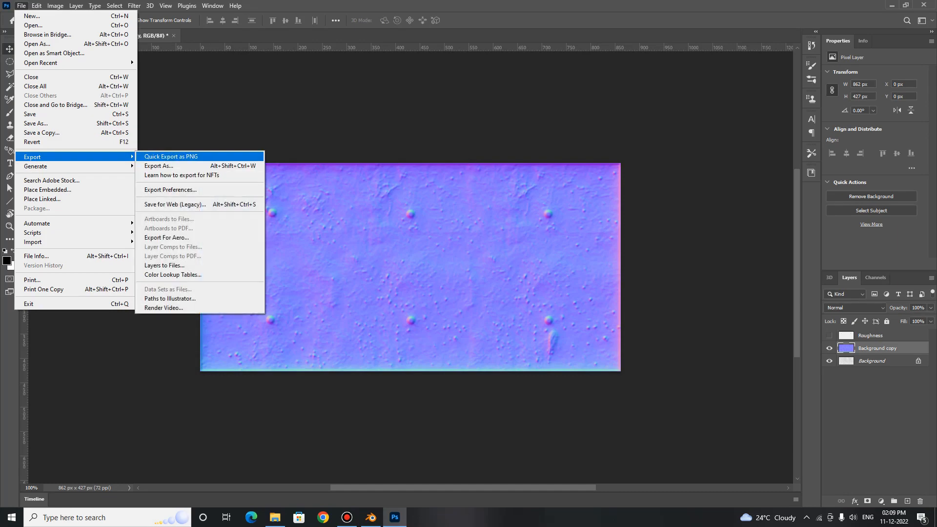
left_click(170, 156)
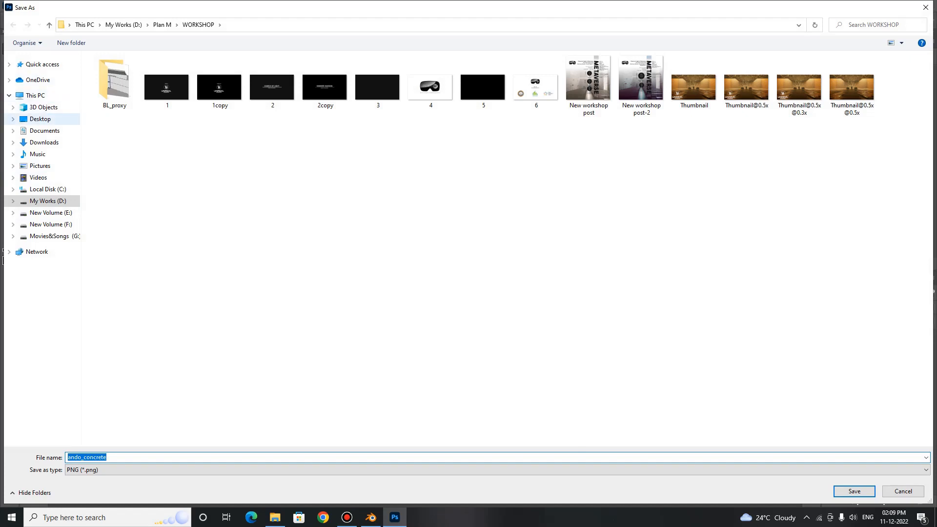
left_click(44, 142)
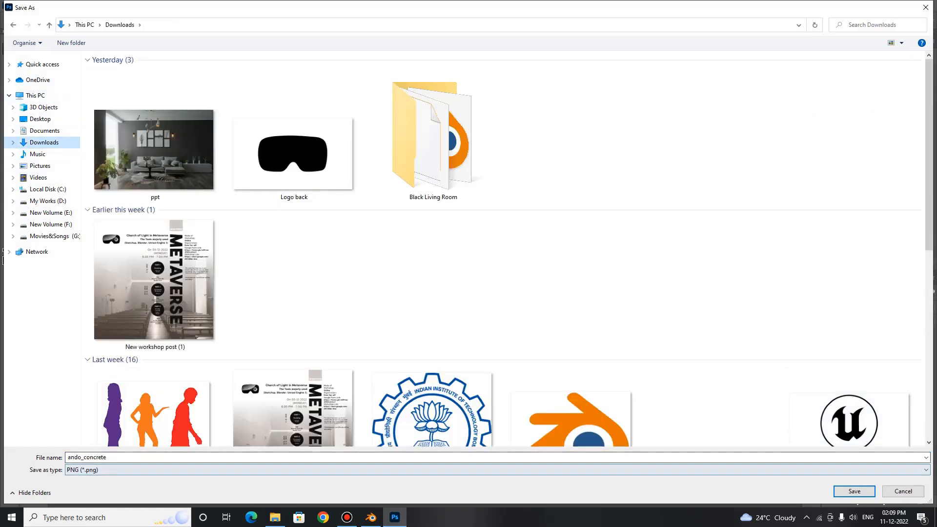
left_click(190, 457)
key("End")
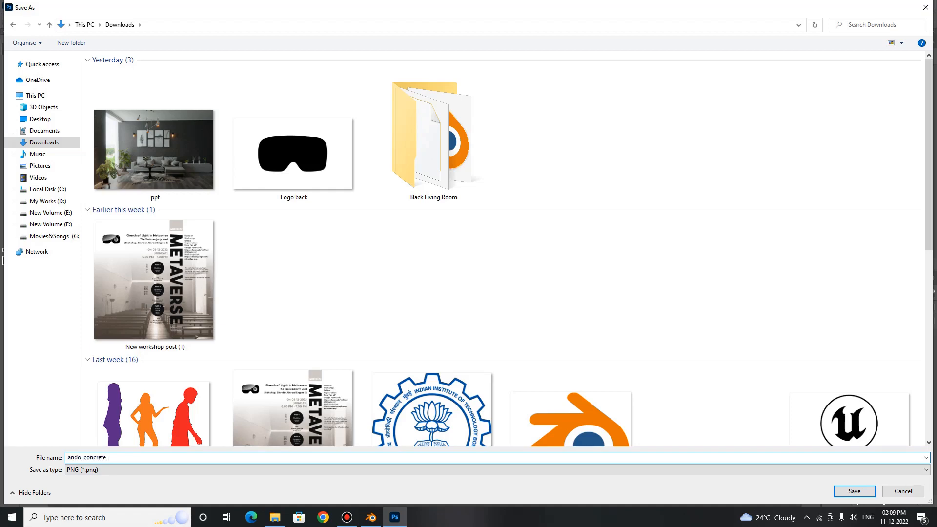
type("_N")
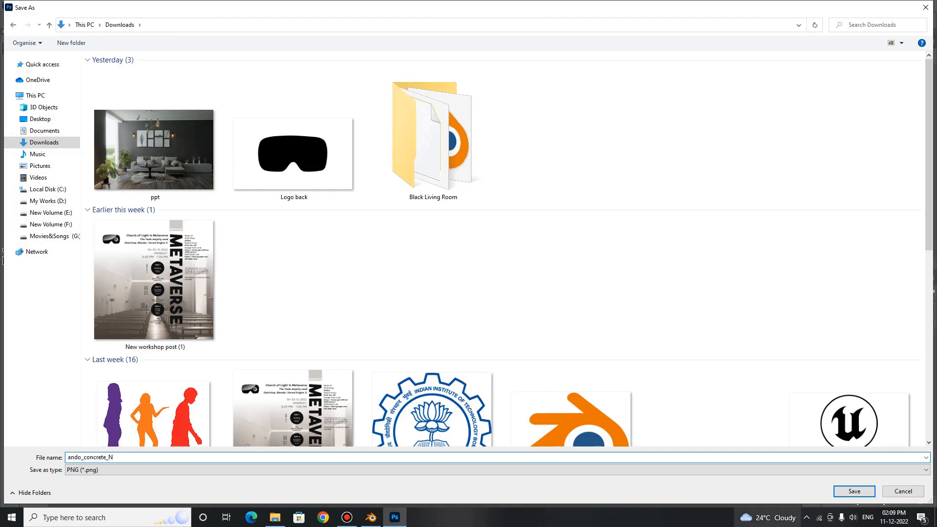
key("Return")
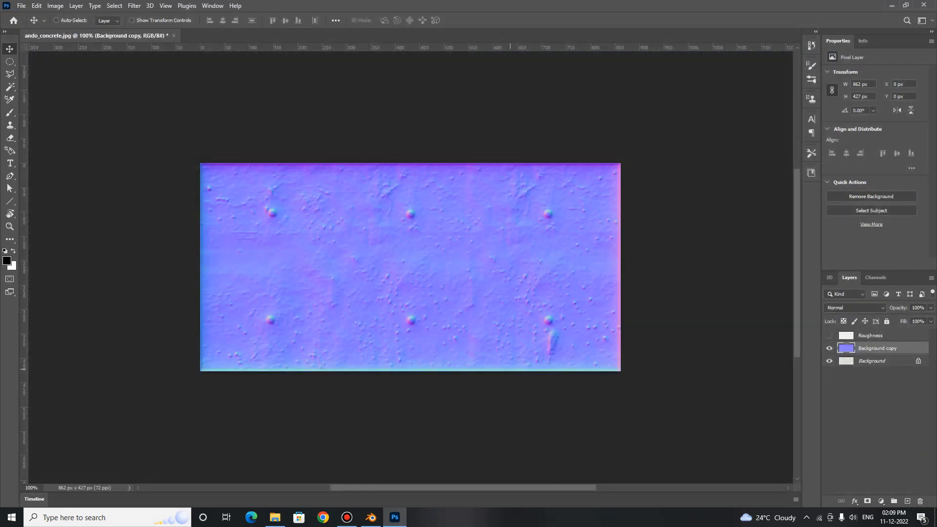
Show the Roughness layer, hide the Background copy layer, and export the image as a PNG named ando_concrete_R to the Downloads folder.
left_click(829, 335)
left_click(829, 348)
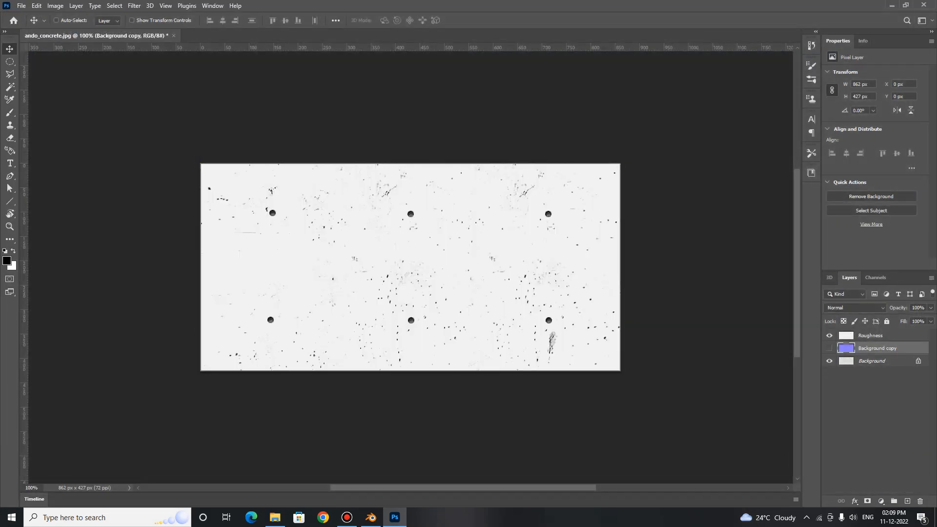
left_click(21, 5)
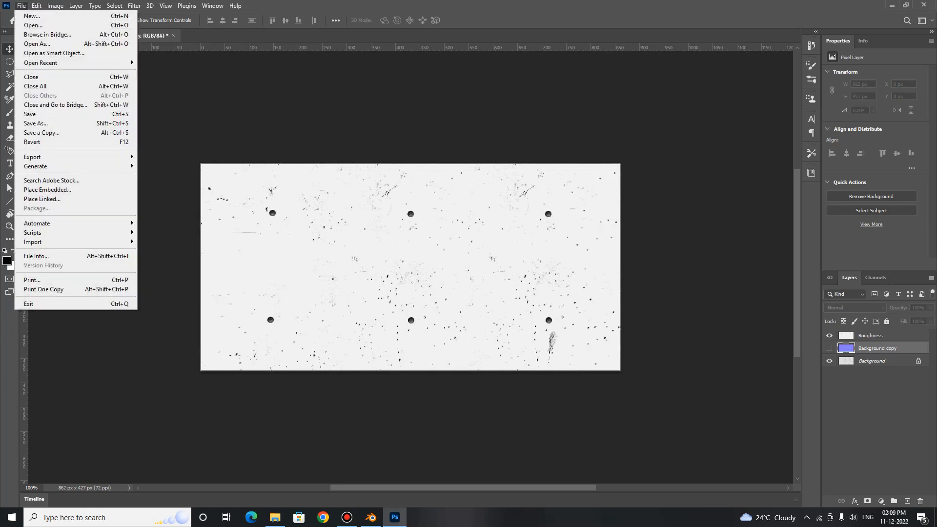
mouse_move(73, 157)
left_click(171, 156)
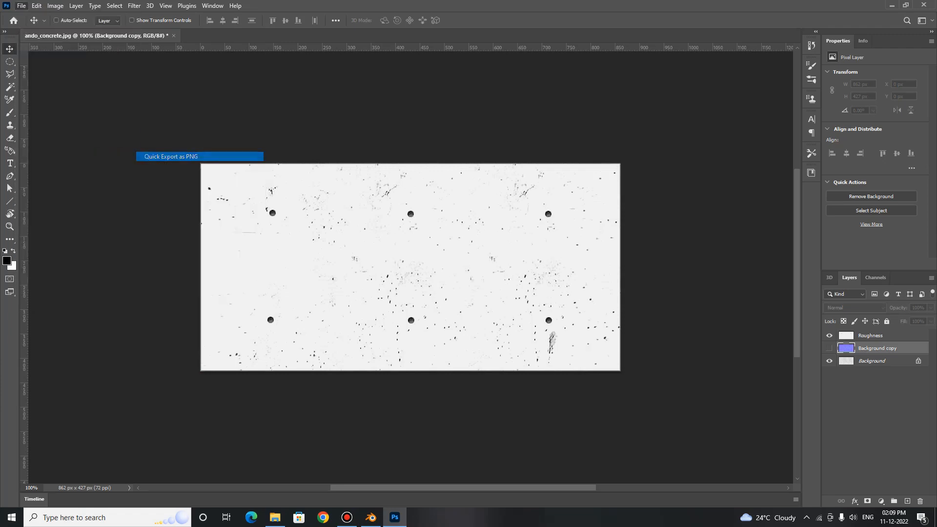
left_click(127, 458)
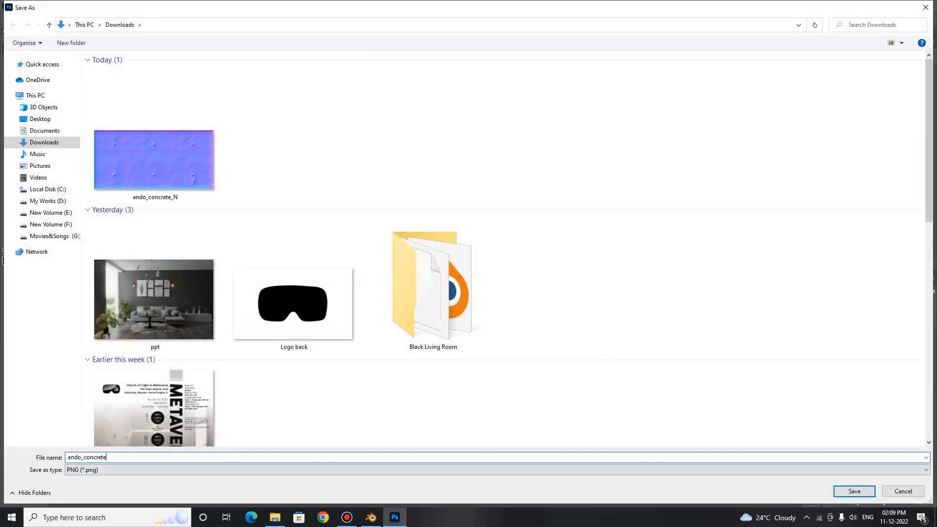
type("_")
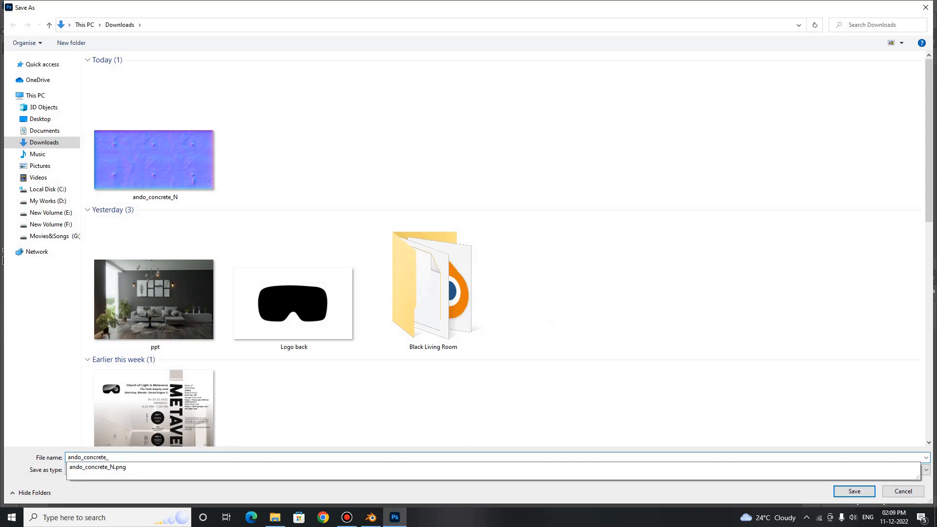
type("R")
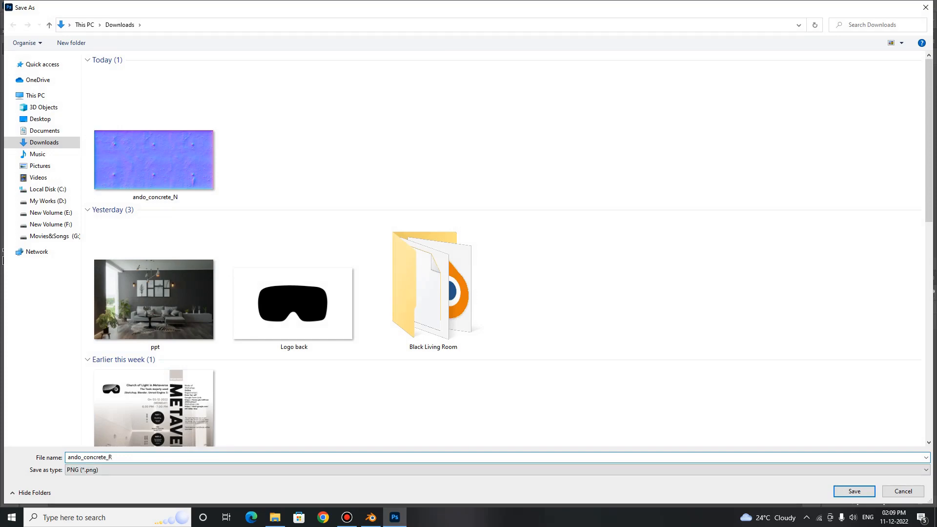
left_click(854, 490)
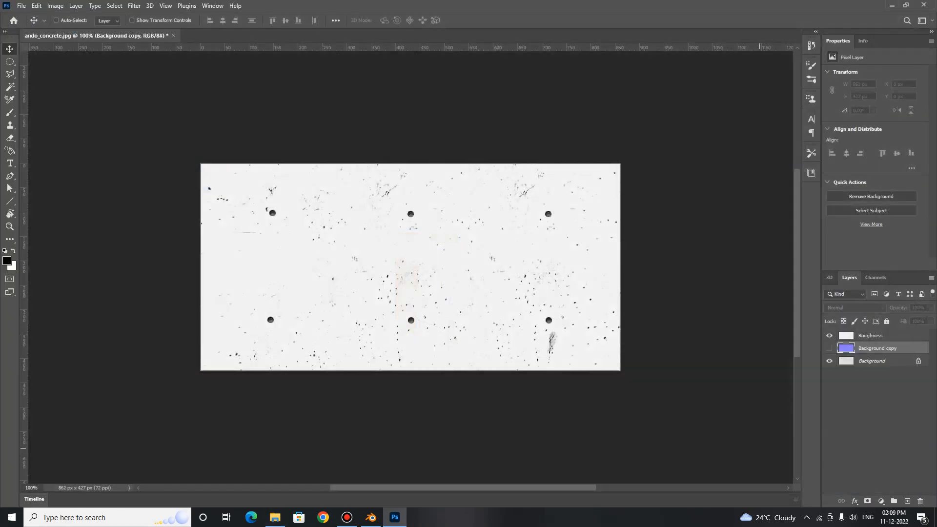
Quit Photoshop without saving changes to ando_concrete.jpg and switch to Blender.
key("ctrl+q")
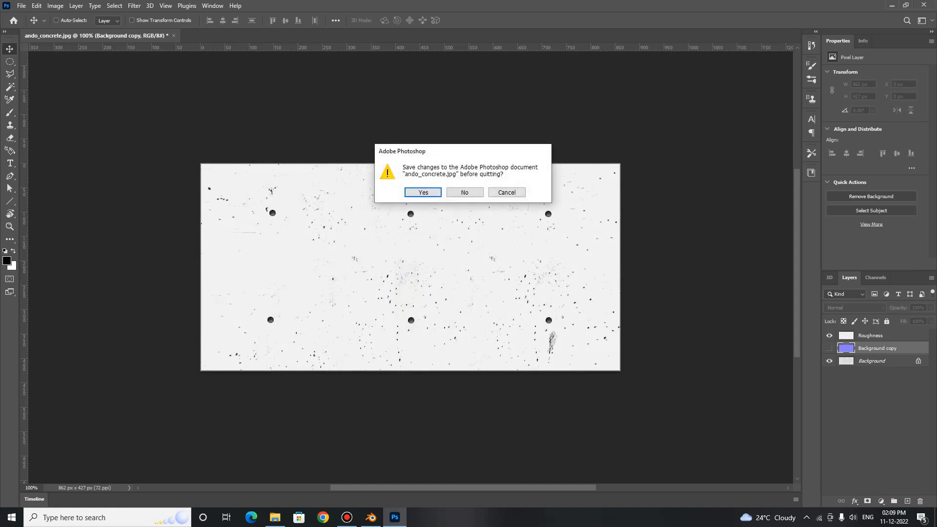
key("n")
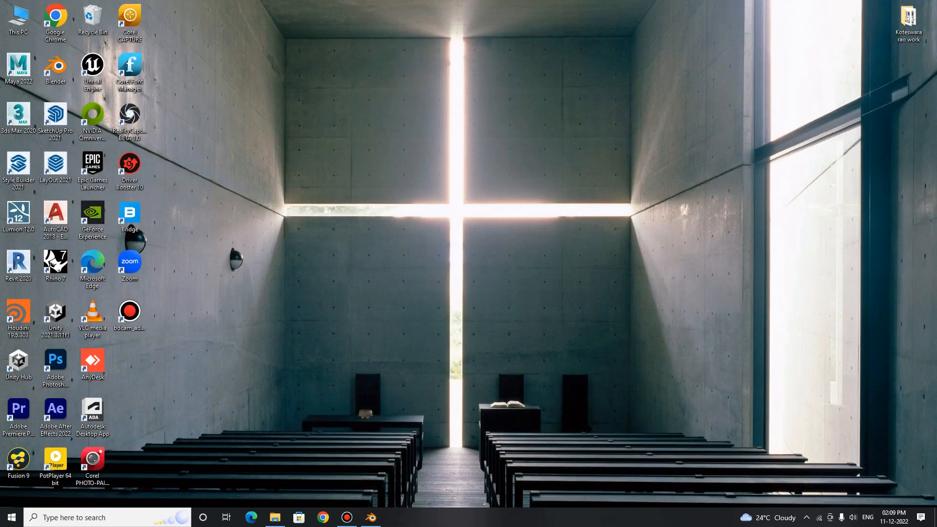
left_click(370, 517)
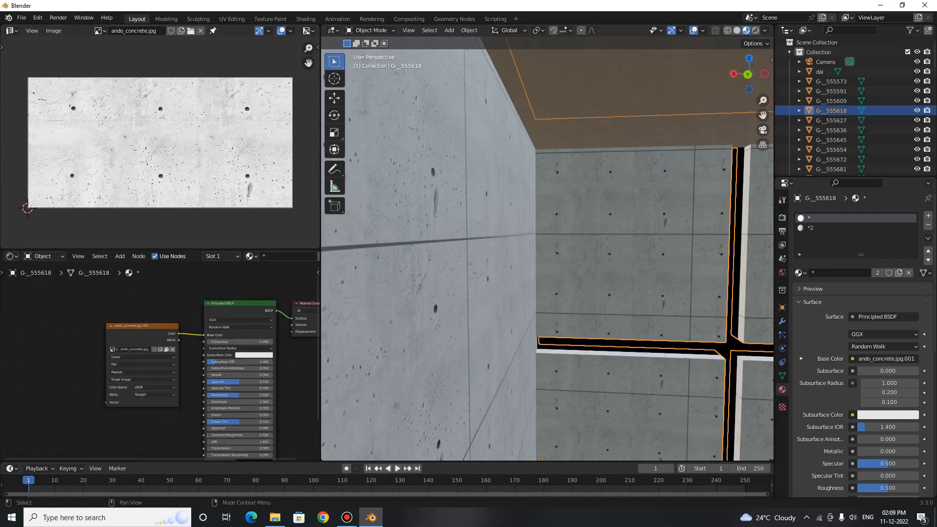
Add an Image Texture node below the existing concrete texture node in the wall material.
scroll(161, 366, "down", 3)
left_click_drag(161, 312, 145, 299)
scroll(161, 361, "up", 2)
scroll(138, 271, "up", 1)
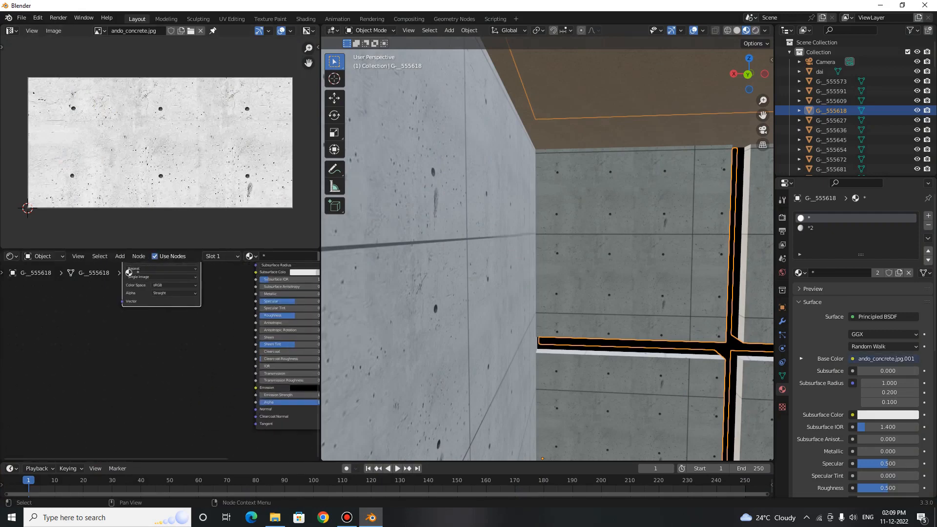
scroll(128, 272, "down", 2)
right_click(73, 363)
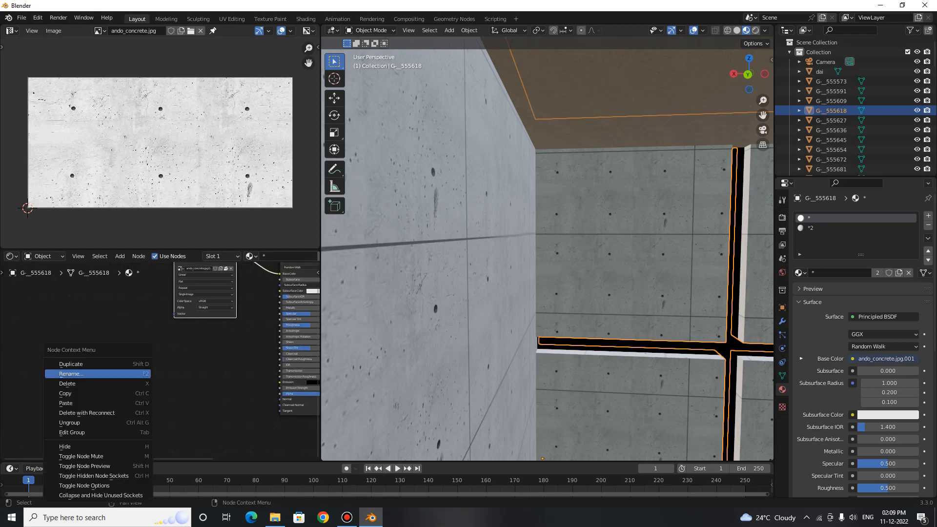
key("shift+a")
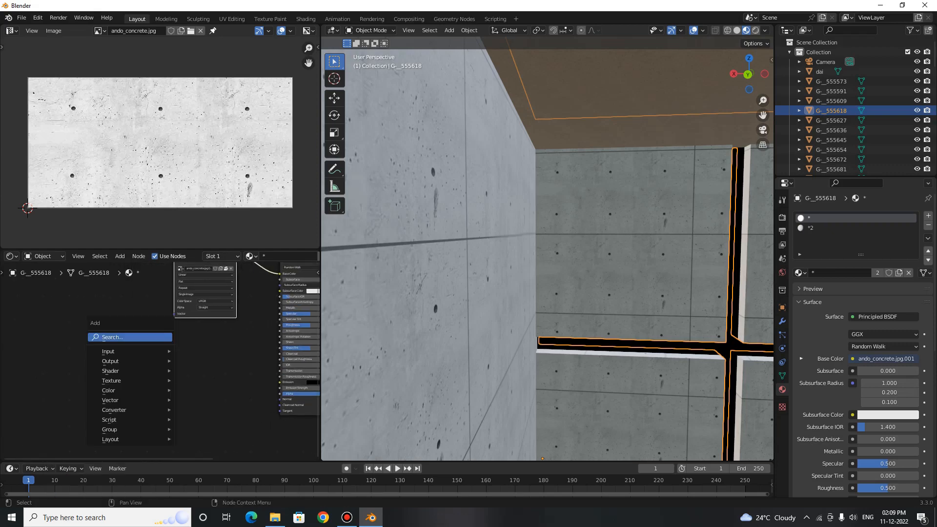
left_click(157, 337)
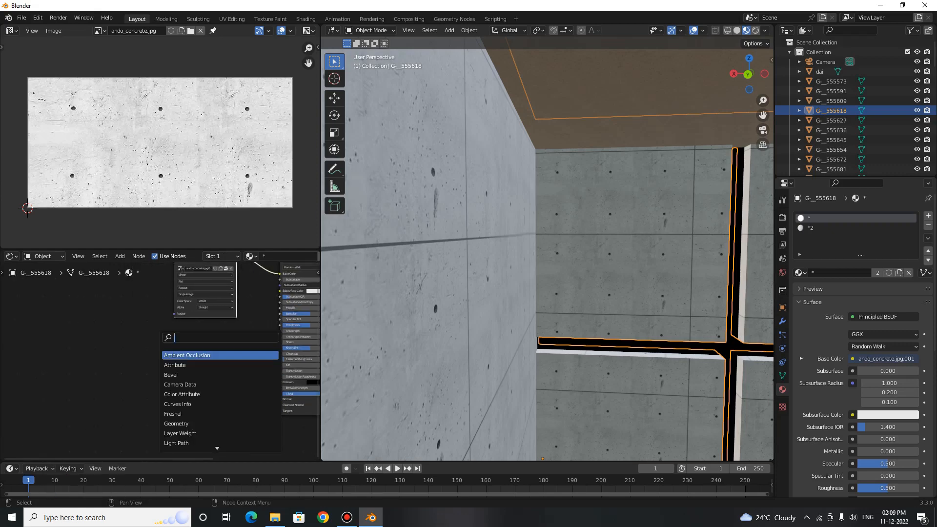
type("image")
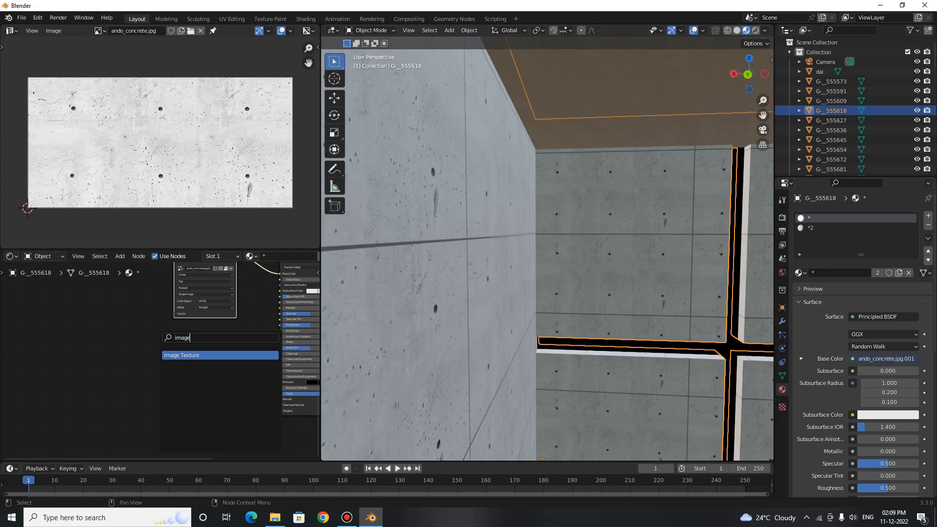
key("Return")
left_click(195, 370)
Load ando_concrete_R.png from the Downloads folder into the new Image Texture node.
left_click(199, 366)
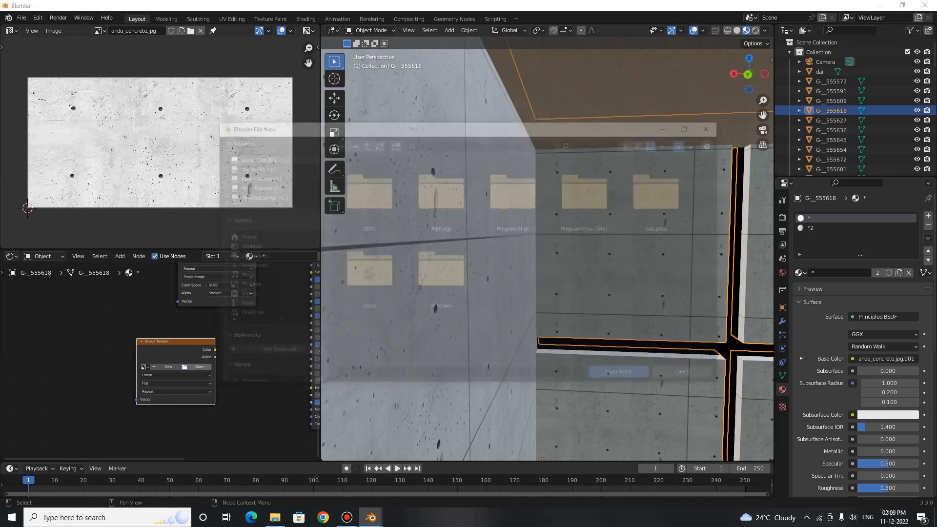
left_click(247, 266)
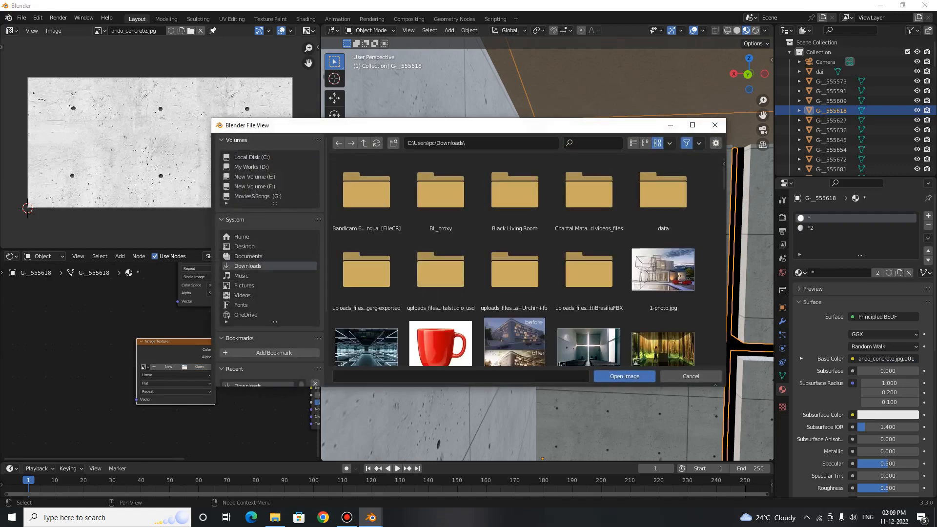
scroll(663, 293, "down", 3)
scroll(662, 293, "down", 4)
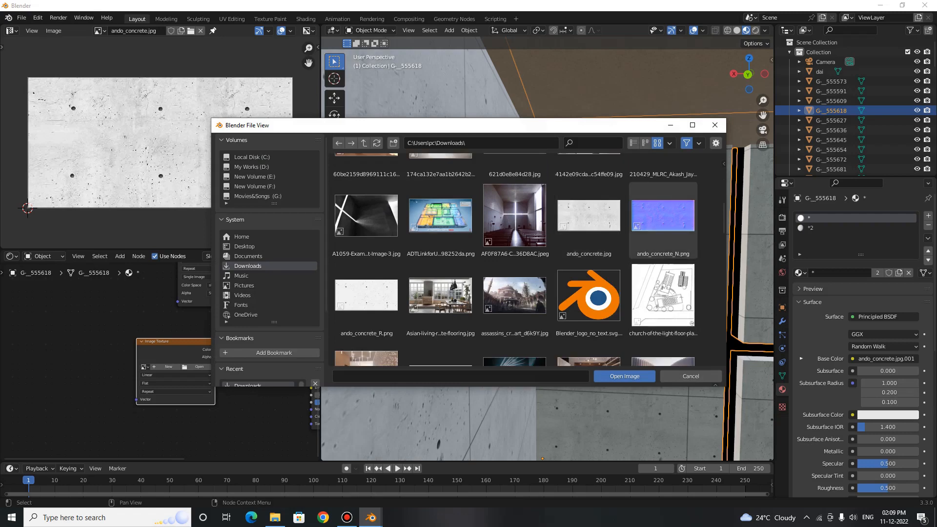
left_click(366, 295)
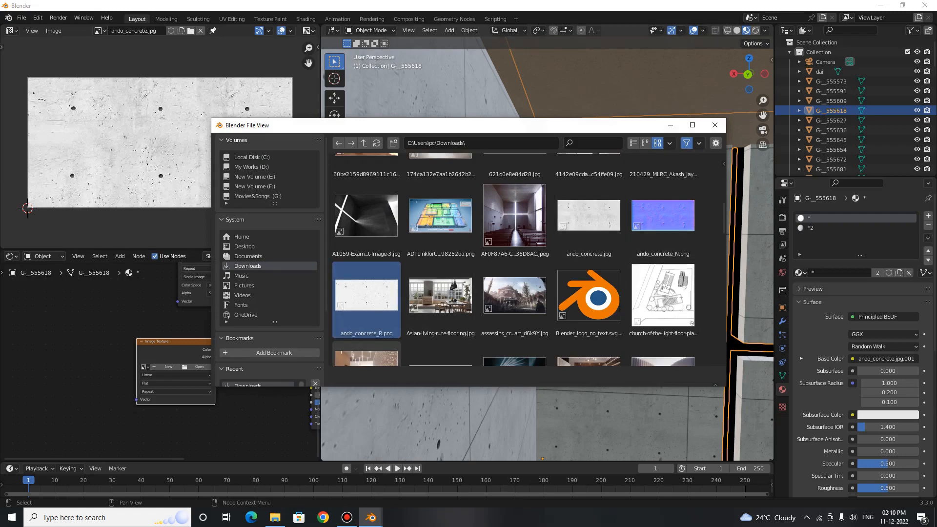
left_click(620, 376)
Connect the Color output of the ando_concrete_R.png node to the Principled BSDF's Roughness input.
scroll(159, 362, "up", 4)
left_click_drag(163, 337, 186, 322)
scroll(178, 344, "down", 1)
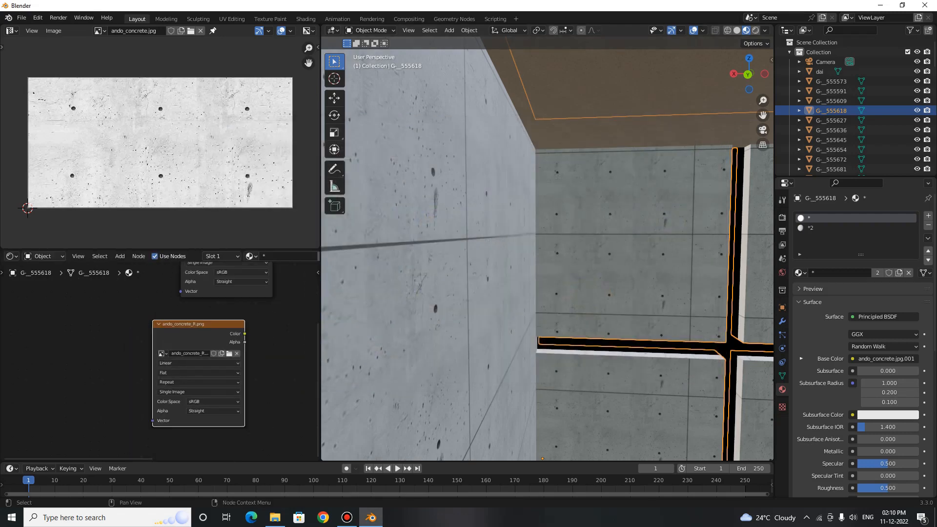
middle_click_drag(247, 348, 122, 358)
scroll(128, 359, "up", 1)
mouse_move(100, 335)
left_mouse_down()
mouse_move(148, 334)
mouse_move(131, 329)
mouse_move(233, 309)
left_mouse_up()
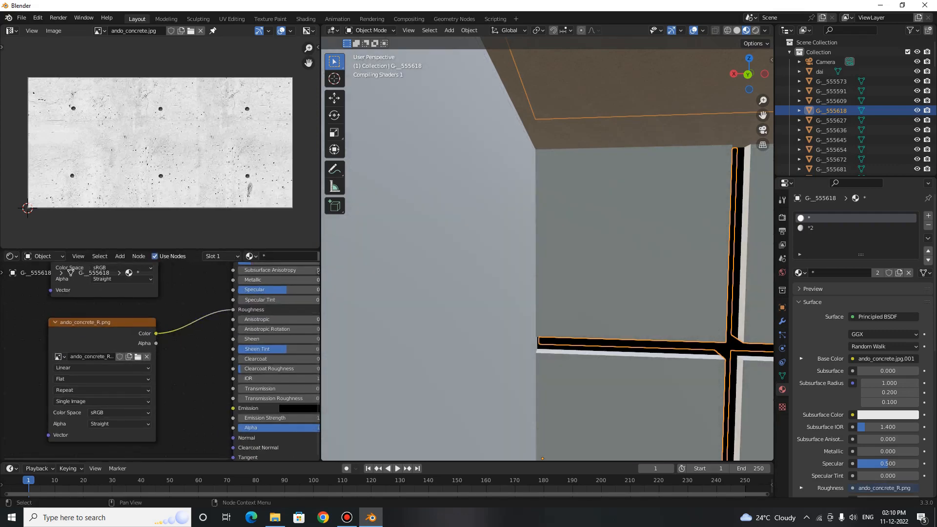
Examine the roughness effect on the concrete walls up close, from outside and in rendered shading inside the church.
middle_click_drag(546, 254, 538, 258)
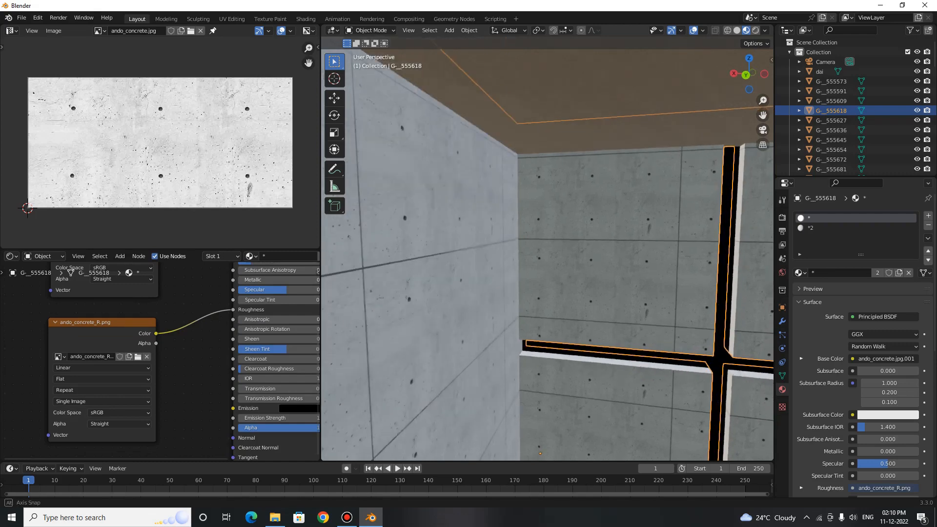
scroll(542, 256, "up", 2)
scroll(541, 256, "down", 4)
scroll(541, 256, "up", 5)
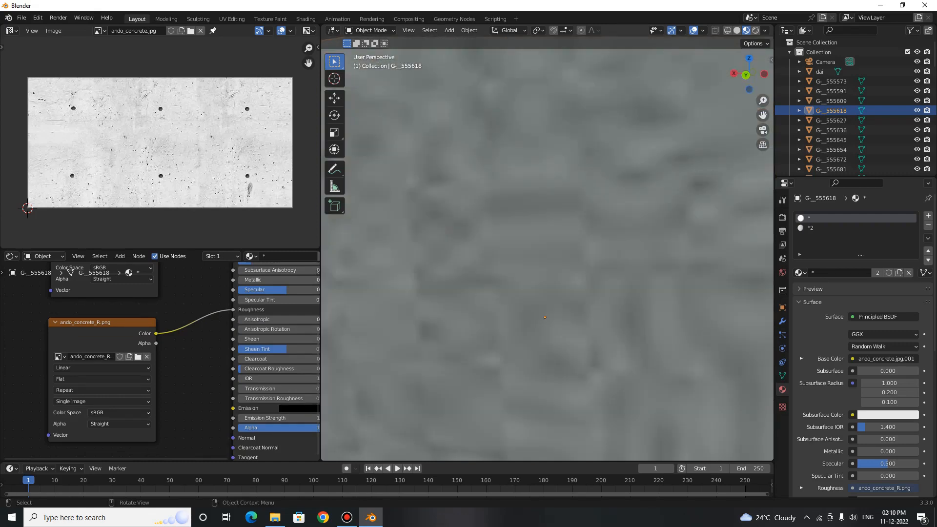
scroll(541, 256, "down", 6)
scroll(542, 256, "up", 4)
middle_click_drag(541, 256, 532, 249)
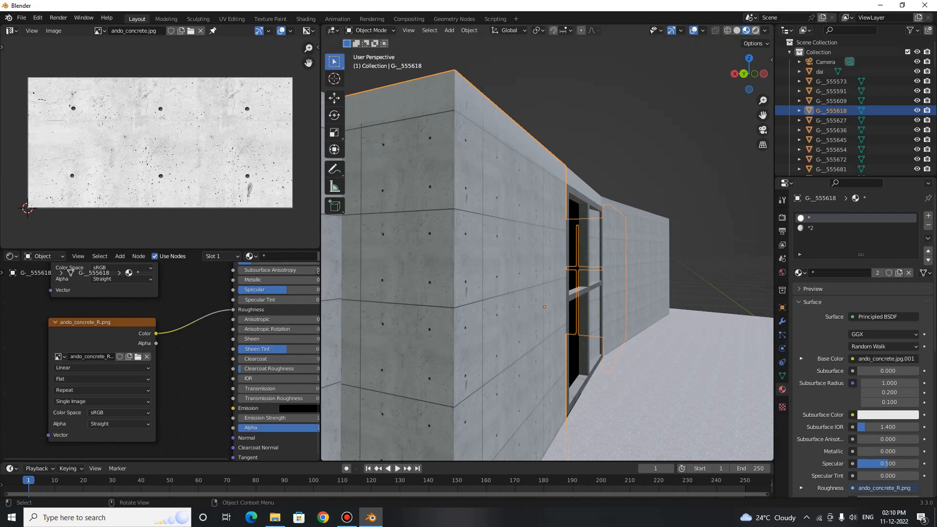
left_click(755, 31)
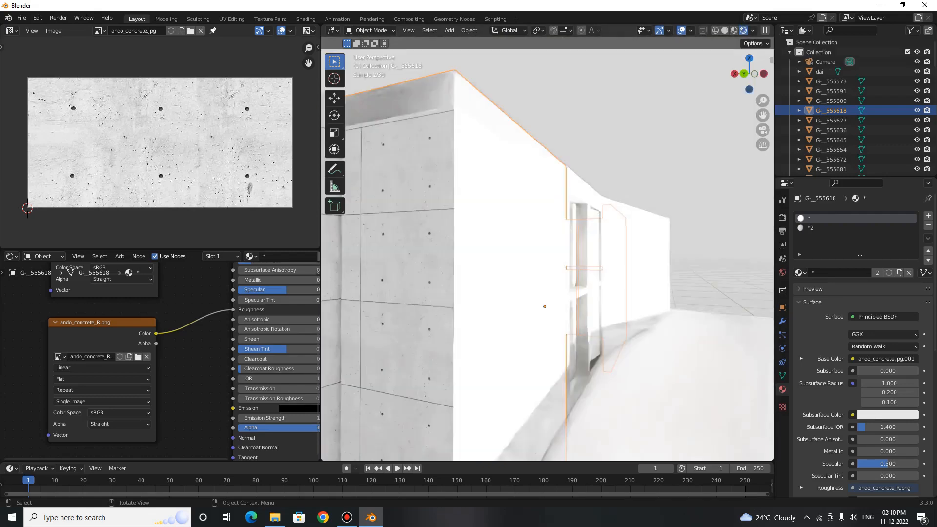
middle_click_drag(493, 256, 480, 292)
scroll(434, 268, "up", 2)
Move the ando_concrete_R.png node farther from the Principled BSDF to make room between them.
left_click_drag(132, 337, 36, 334)
scroll(36, 333, "down", 3)
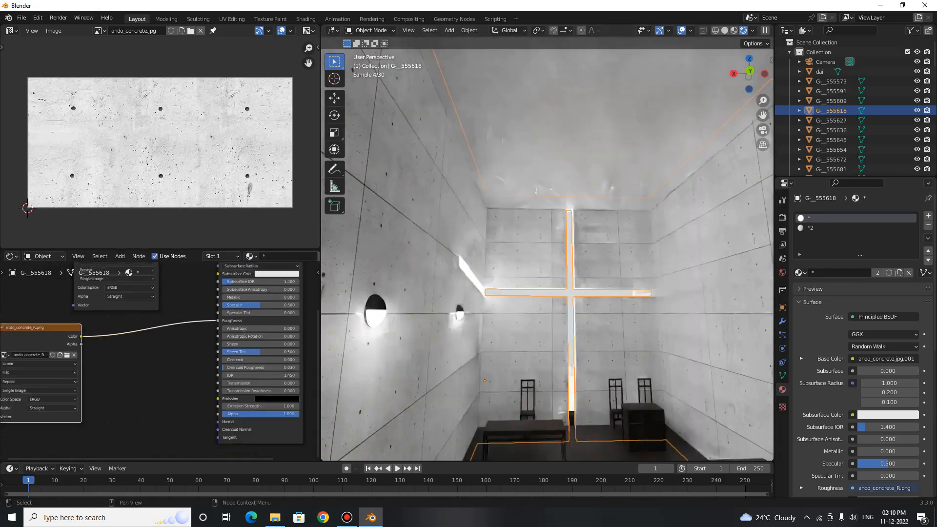
middle_click_drag(36, 334, 125, 305)
left_click_drag(125, 305, 92, 314)
scroll(186, 347, "up", 2)
left_click(186, 347)
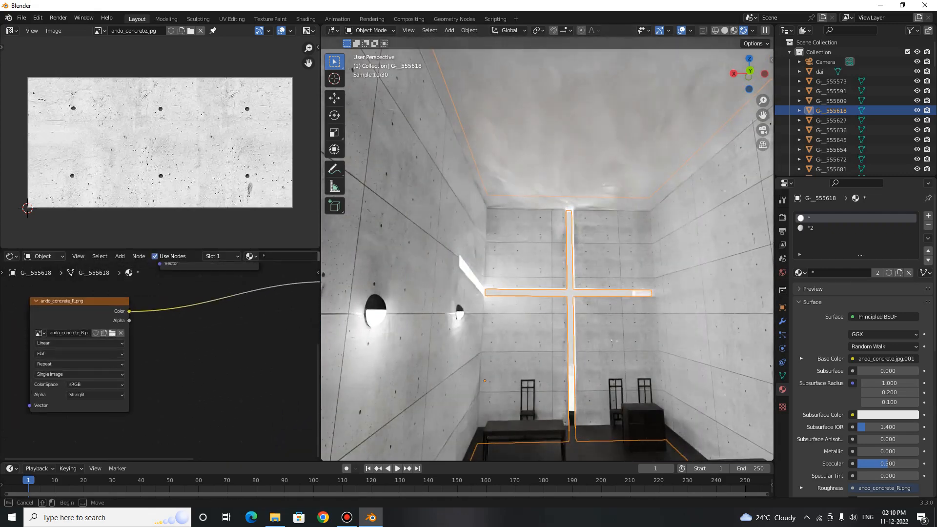
left_click_drag(185, 355, 222, 370)
middle_click_drag(219, 363, 166, 373)
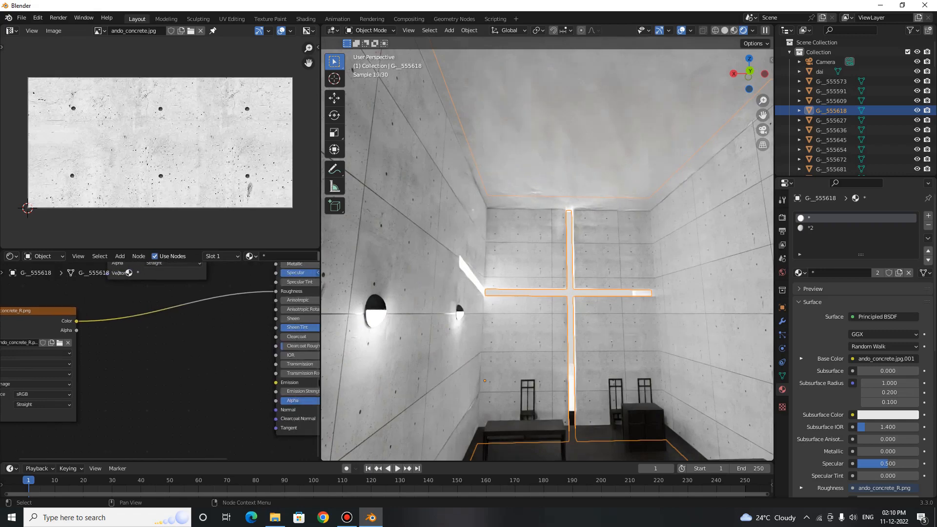
Insert a ColorRamp node on the link between the ando_concrete_R.png texture and the Roughness input.
key("shift+a")
left_click(174, 351)
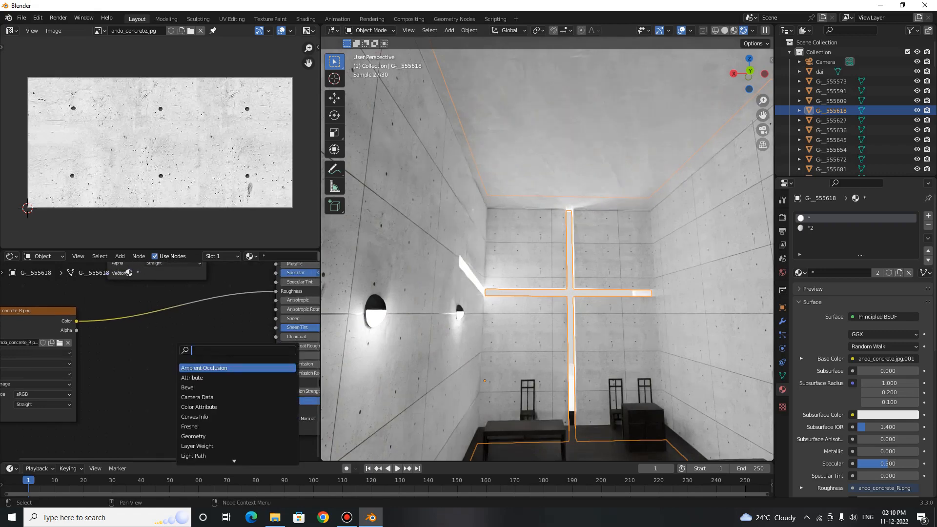
type("colou")
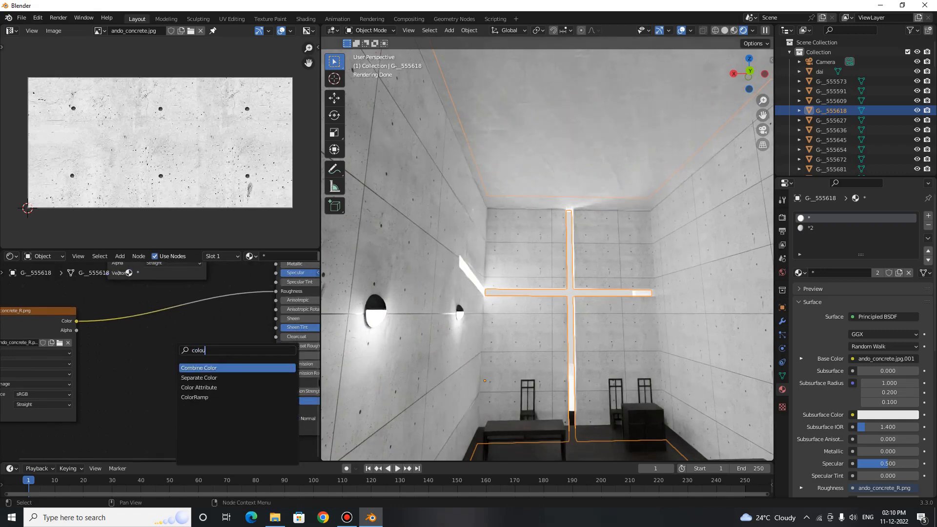
type("r")
key("Return")
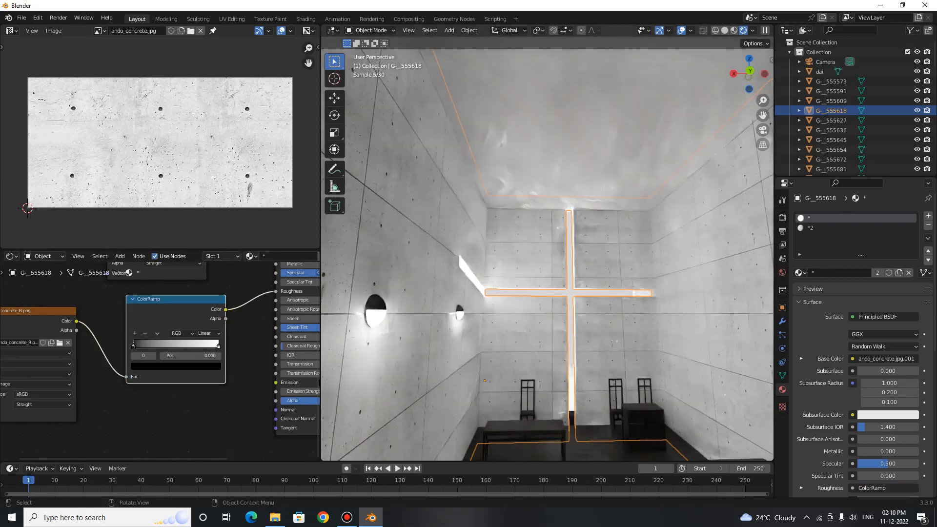
Switch the viewport to material preview, move the ColorRamp's black stop to position 0.859, and inspect the wall's reflections.
scroll(160, 360, "up", 4)
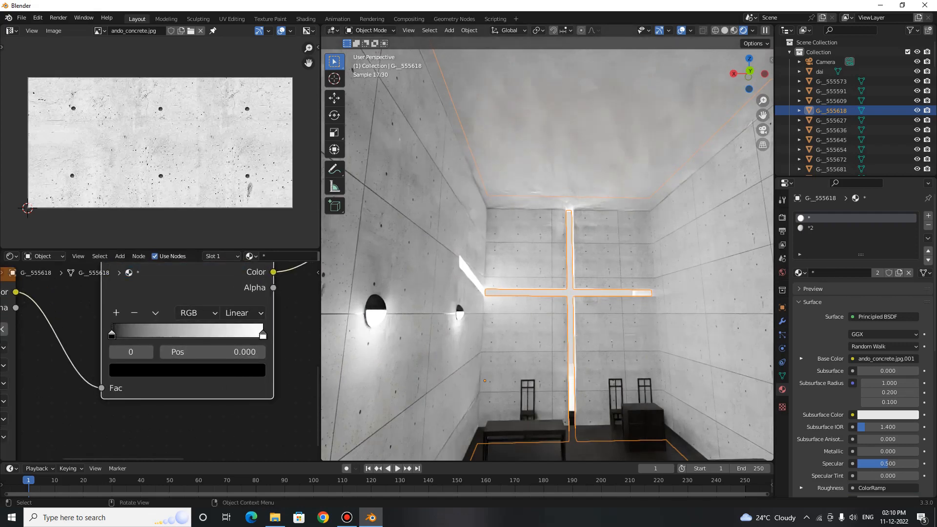
left_click(734, 30)
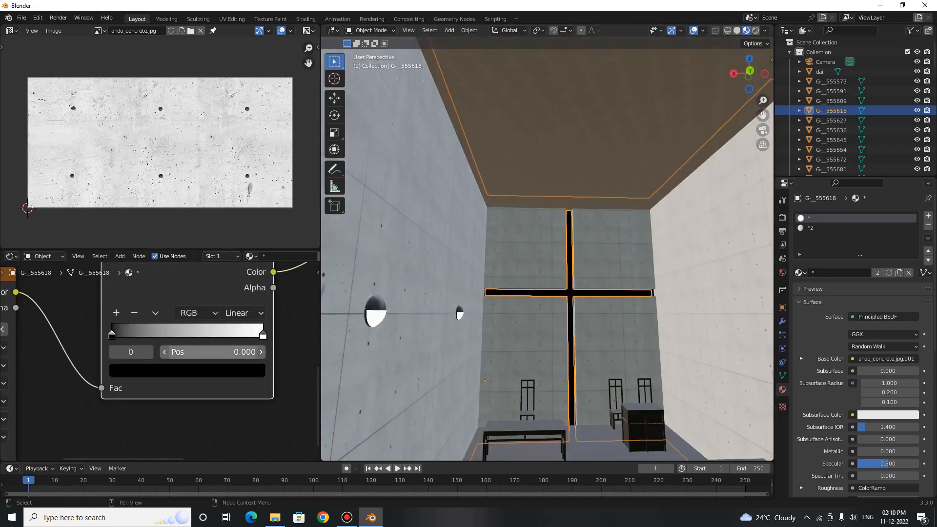
scroll(160, 365, "up", 1)
left_click_drag(103, 332, 255, 332)
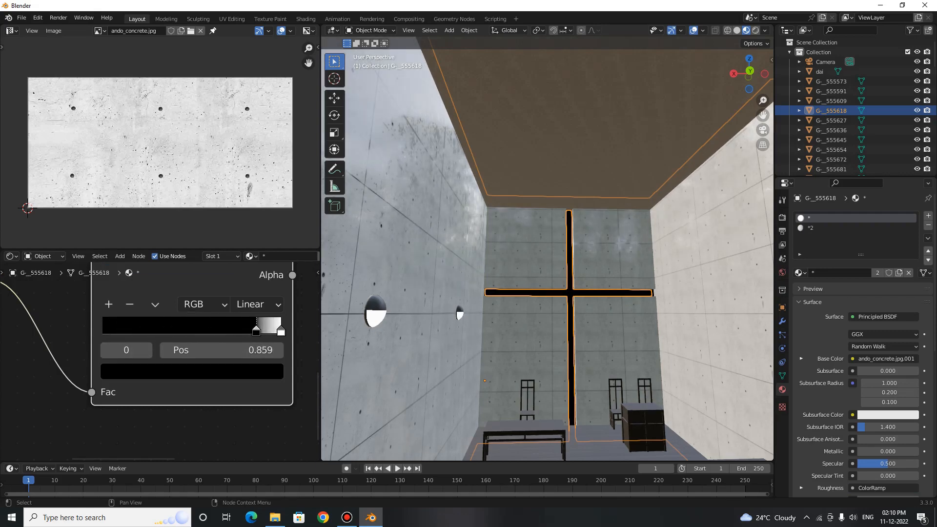
scroll(548, 249, "up", 1)
middle_click_drag(547, 249, 661, 282)
scroll(600, 232, "up", 2)
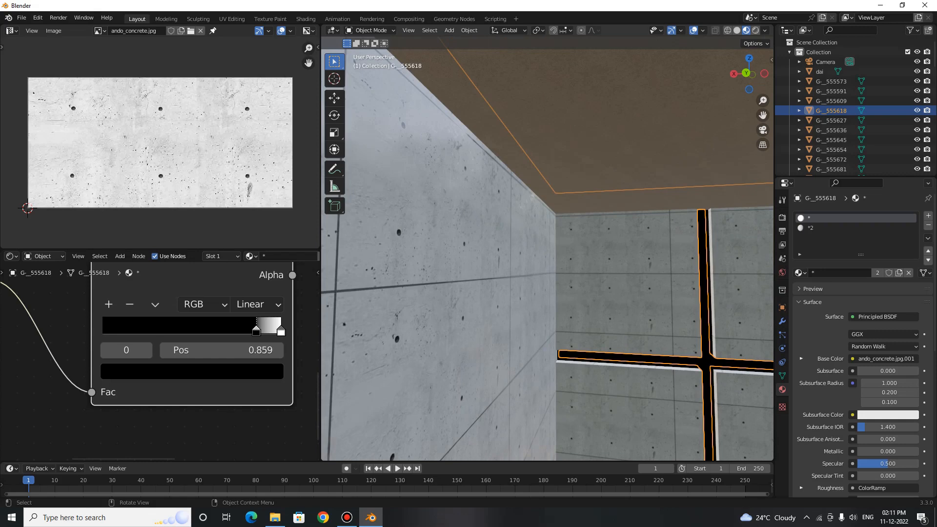
Move the ColorRamp's black stop to position 0.450 and check the concrete wall's reflections inside the church.
middle_click_drag(661, 282, 684, 303)
scroll(688, 325, "down", 3)
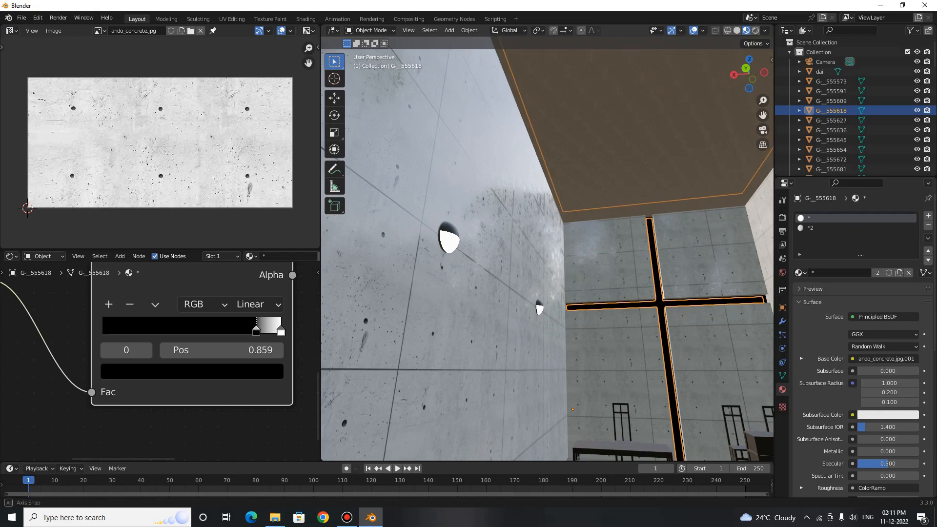
middle_click_drag(507, 254, 551, 261, "shift")
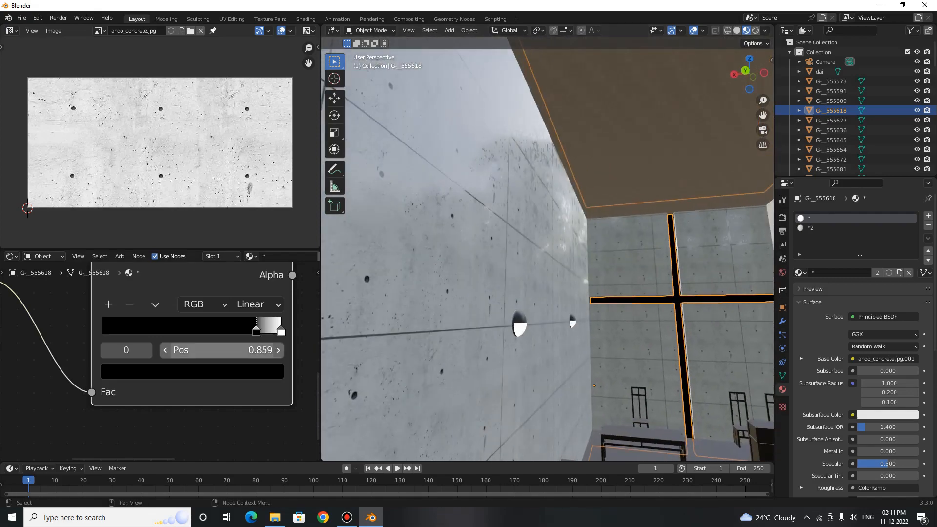
left_click_drag(256, 331, 183, 331)
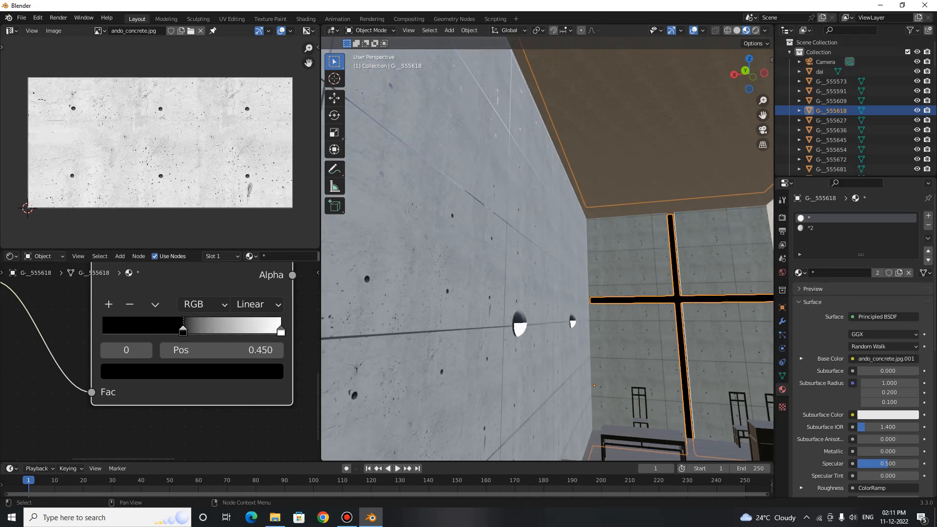
scroll(547, 249, "down", 3)
middle_click_drag(548, 249, 552, 250)
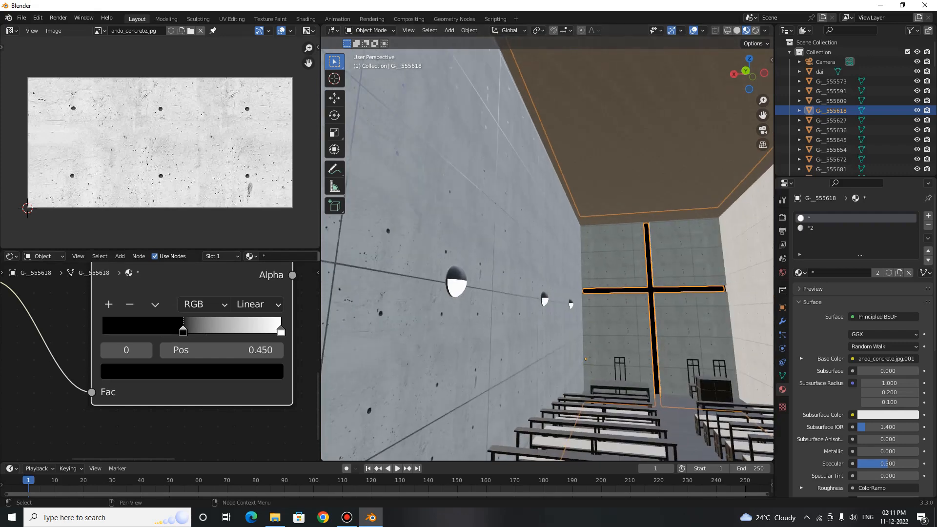
Move the ColorRamp's white stop to position 0.641 and inspect the concrete wall from near and far.
left_click(195, 432)
scroll(162, 348, "down", 3)
middle_click_drag(162, 348, 217, 355)
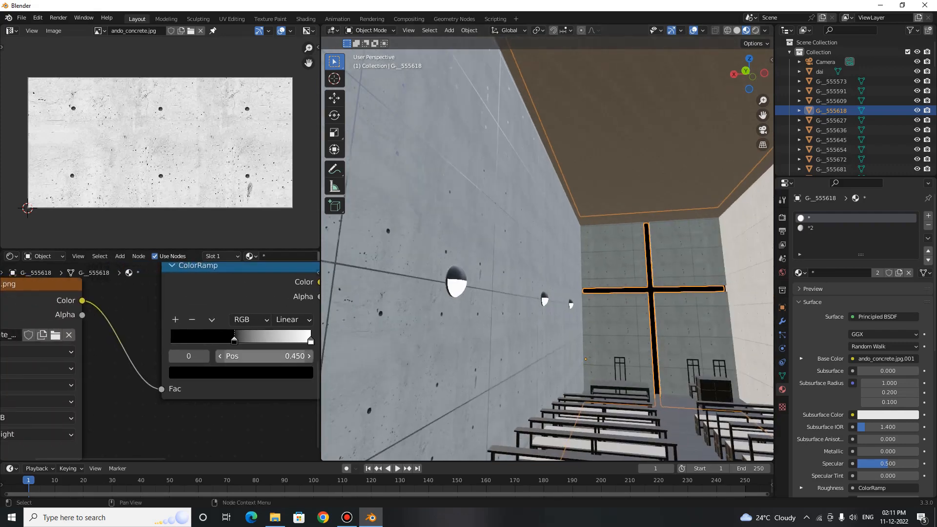
left_click_drag(311, 340, 263, 340)
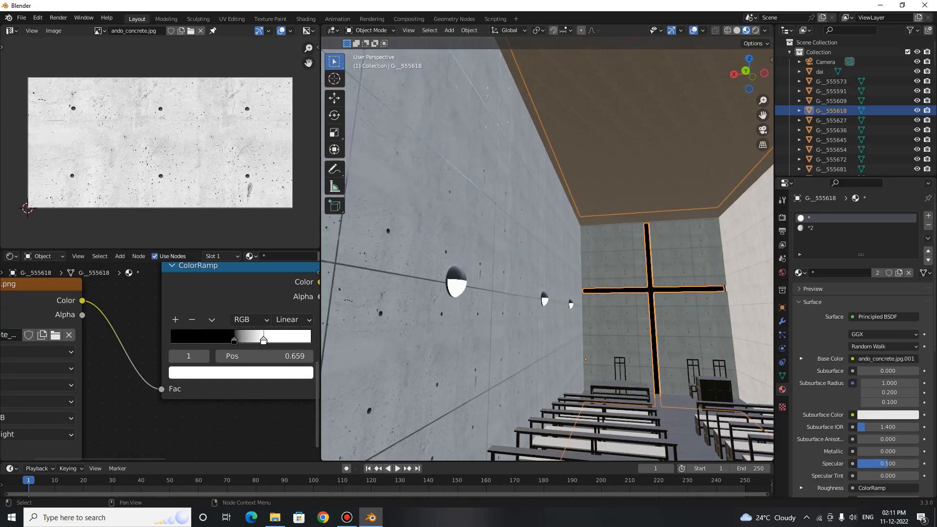
scroll(547, 249, "down", 4)
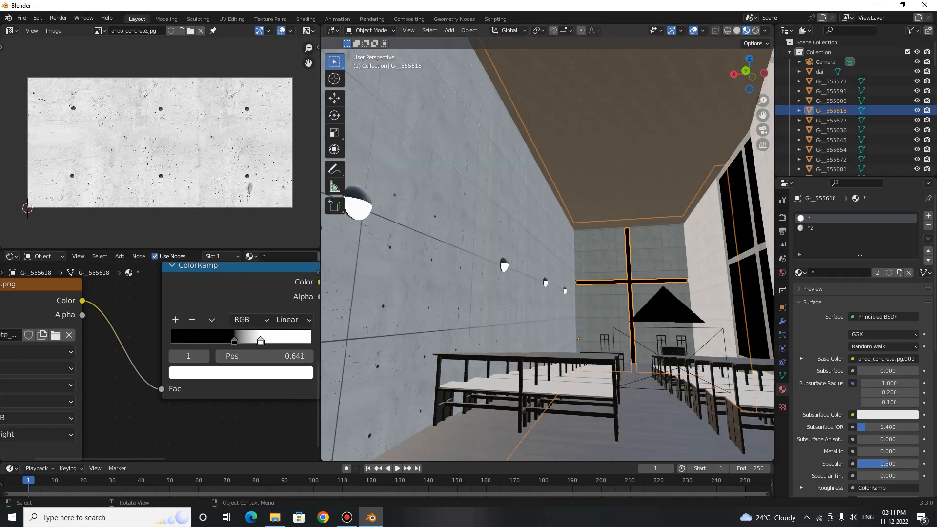
middle_click_drag(548, 249, 551, 283, "shift")
scroll(551, 283, "up", 4)
scroll(548, 248, "down", 4)
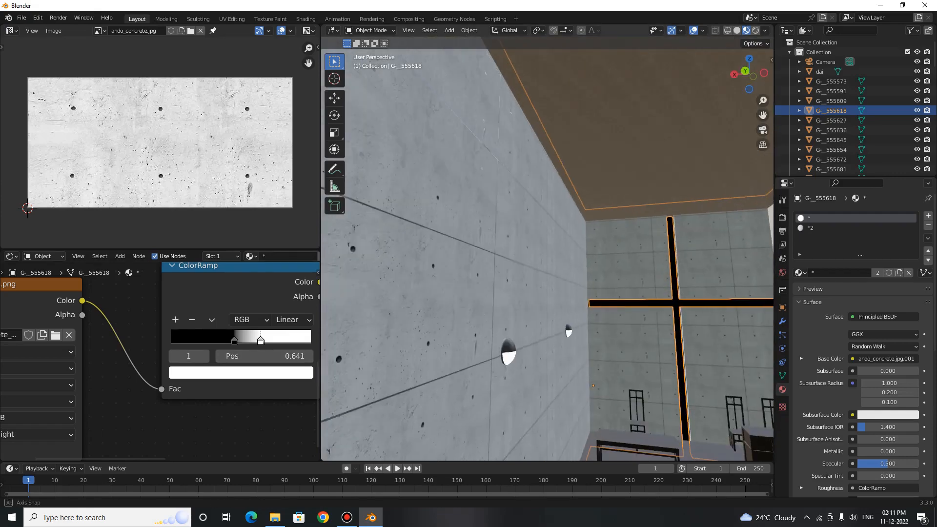
Bring the ando_concrete_N image from the Downloads folder into the wall material's node tree as a texture node.
scroll(161, 361, "down", 4)
scroll(225, 312, "down", 3)
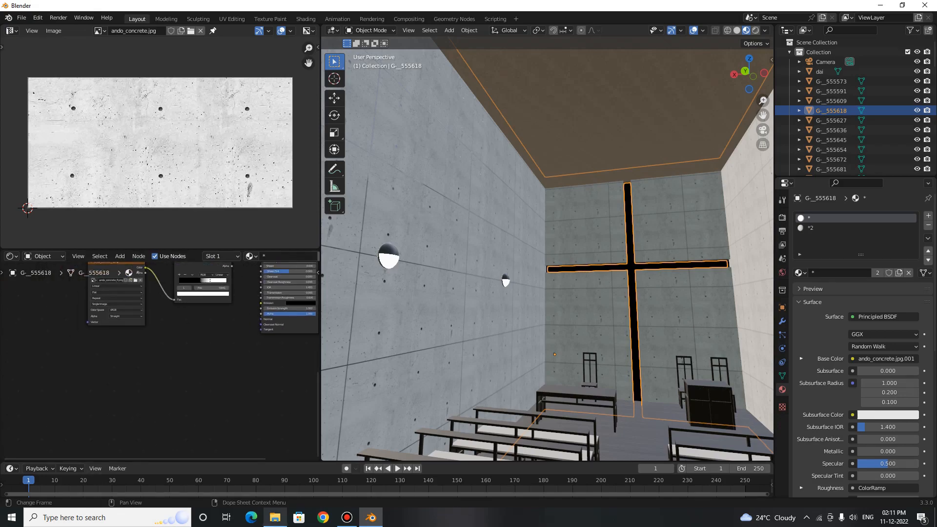
left_click(274, 517)
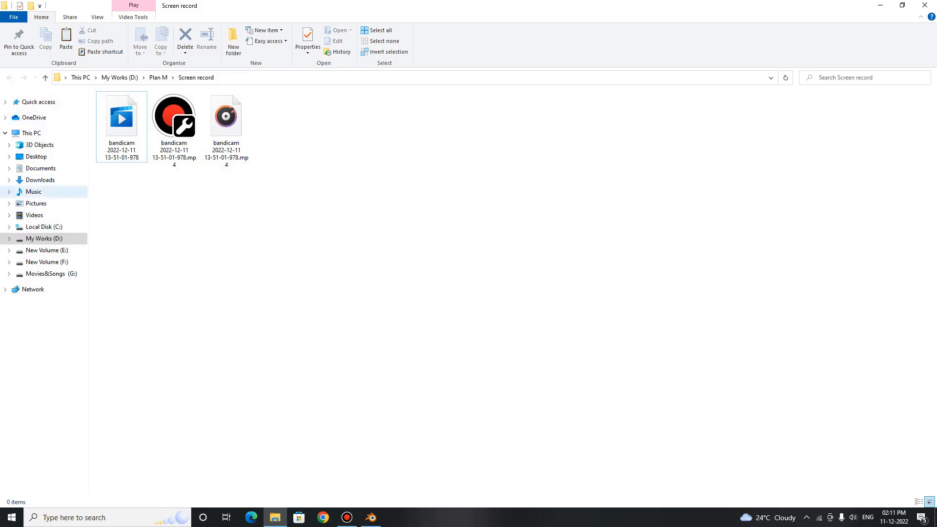
left_click(40, 179)
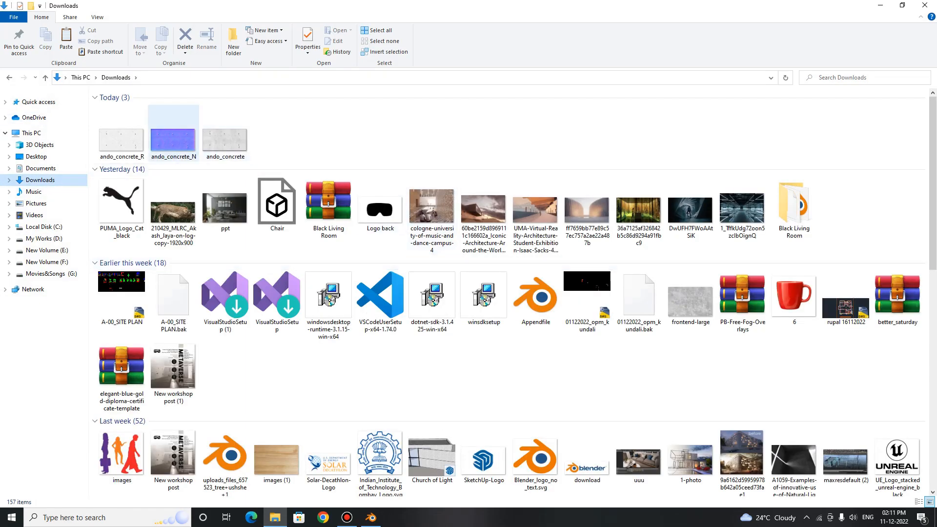
left_click(901, 5)
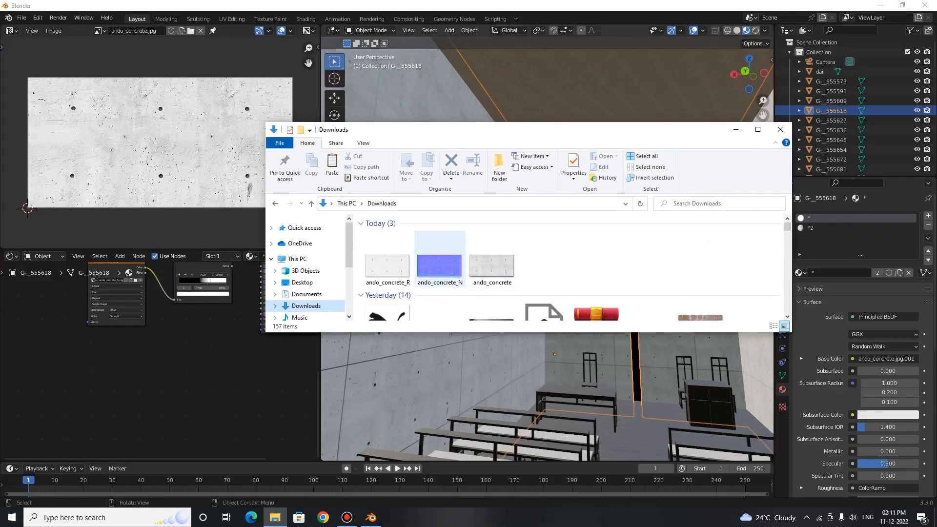
left_click_drag(439, 267, 96, 404)
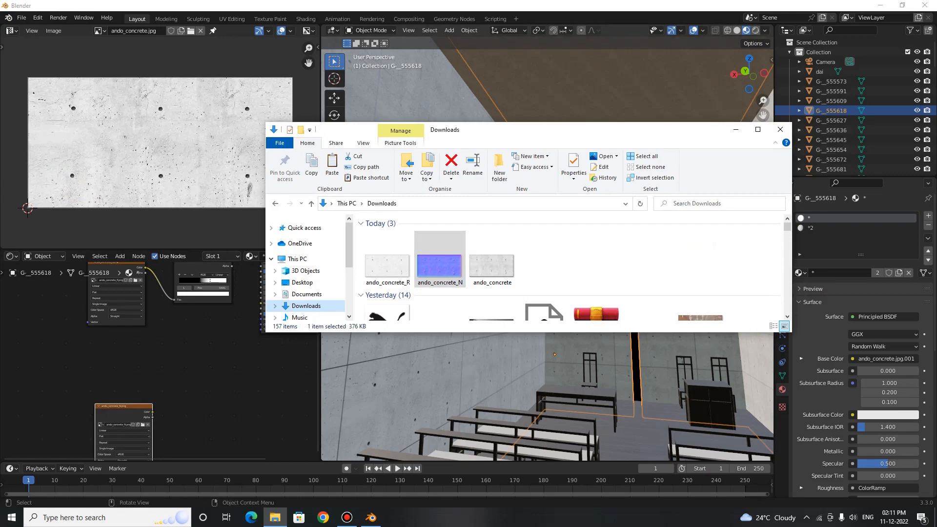
left_click(736, 129)
Place the ando_concrete_N.png texture node just below the ando_concrete_R.png node and deselect it.
scroll(159, 362, "up", 1)
left_click_drag(117, 413, 100, 354)
left_click(181, 358)
Search the available shader nodes for a normal node to go with the ando_concrete_N.png texture.
scroll(160, 363, "up", 1)
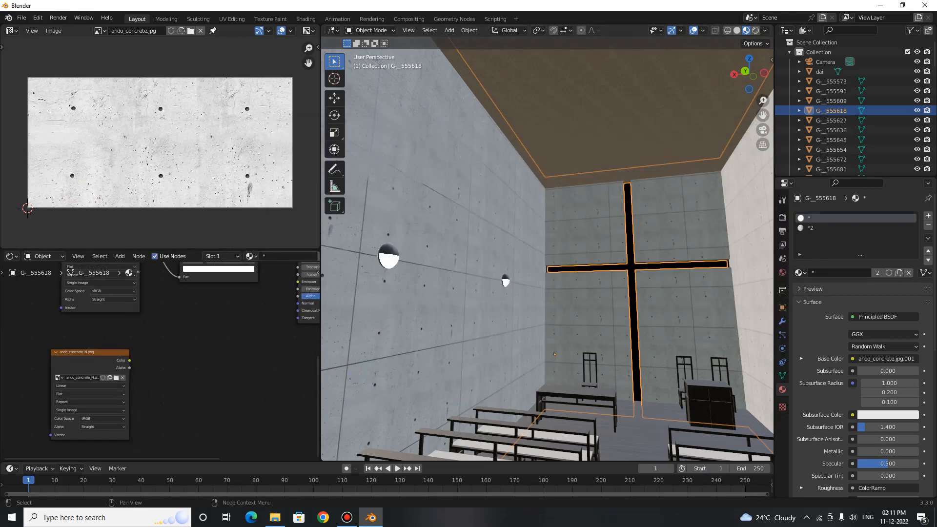
key("shift+a")
left_click(200, 373)
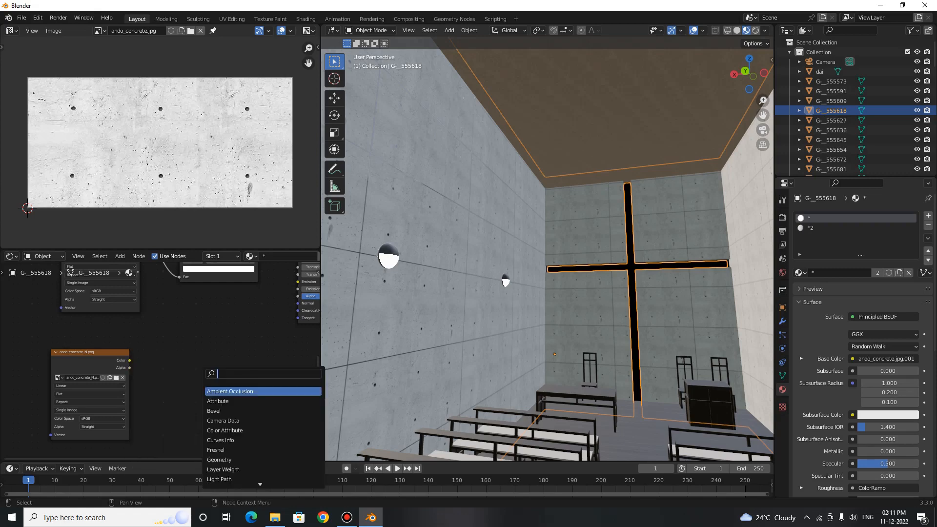
type("mormal")
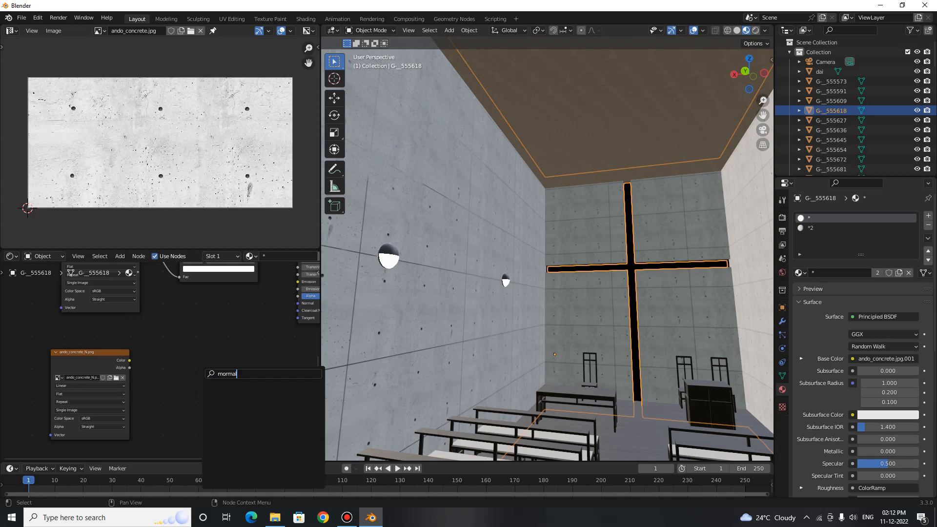
Add a Normal Map node to the concrete material beside the ando_concrete_N.png texture node.
key("BackSpace")
key("BackSpace")
key("BackSpace")
key("BackSpace")
key("BackSpace")
type("n")
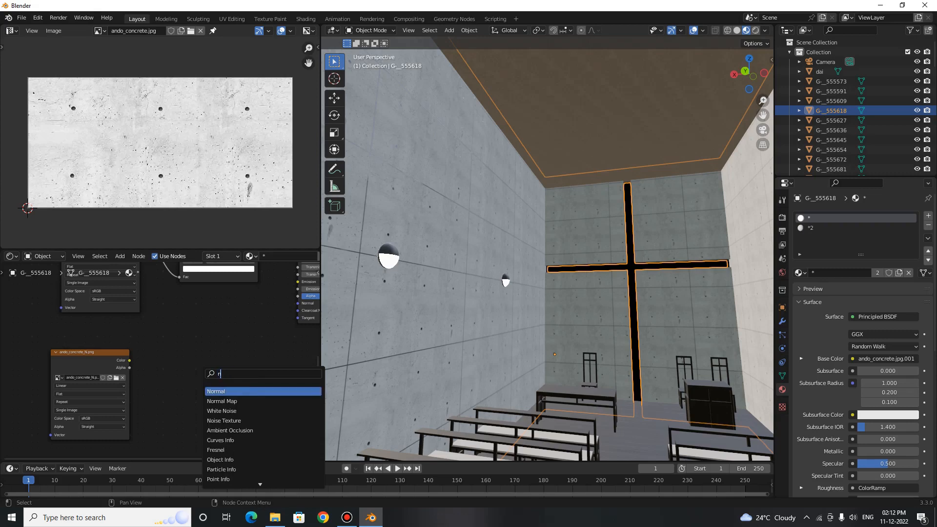
type("ormal")
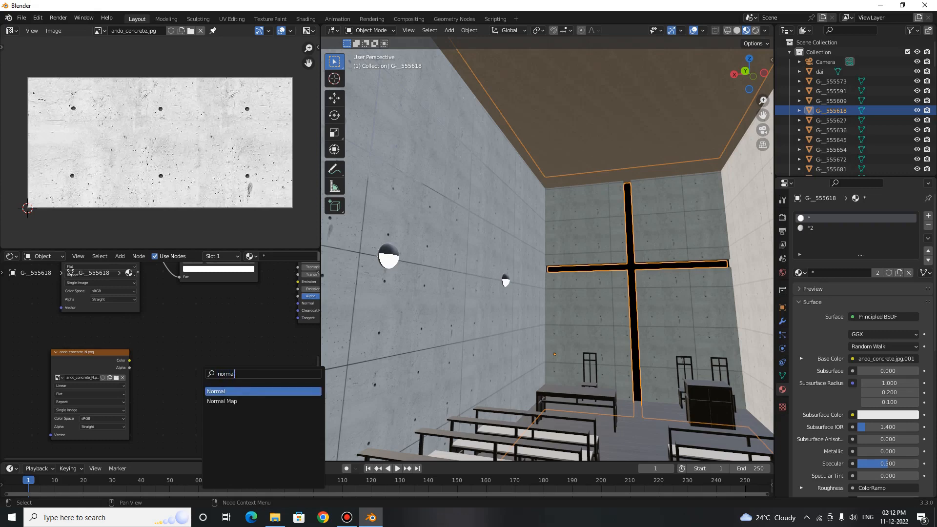
key("Down")
key("Return")
left_click(207, 352)
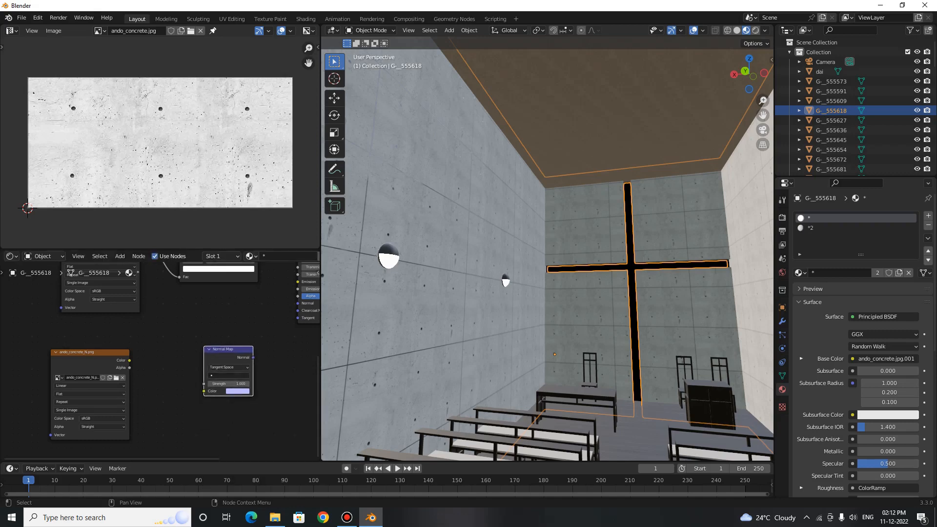
Arrange the ando_concrete_N.png texture node and the Normal Map node next to each other beneath the shader node.
scroll(161, 361, "up", 3)
middle_click_drag(166, 361, 117, 352)
left_click_drag(44, 341, 98, 329)
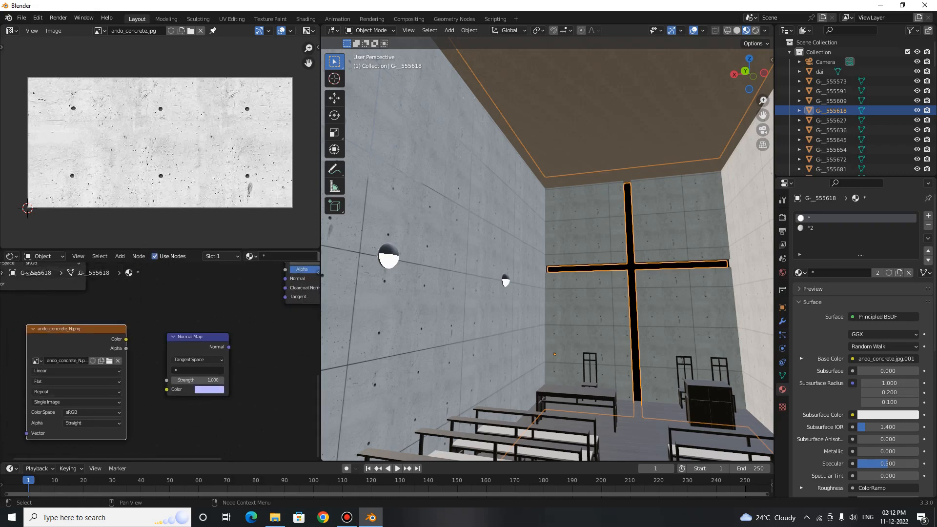
left_click_drag(195, 337, 200, 303)
scroll(161, 361, "up", 1)
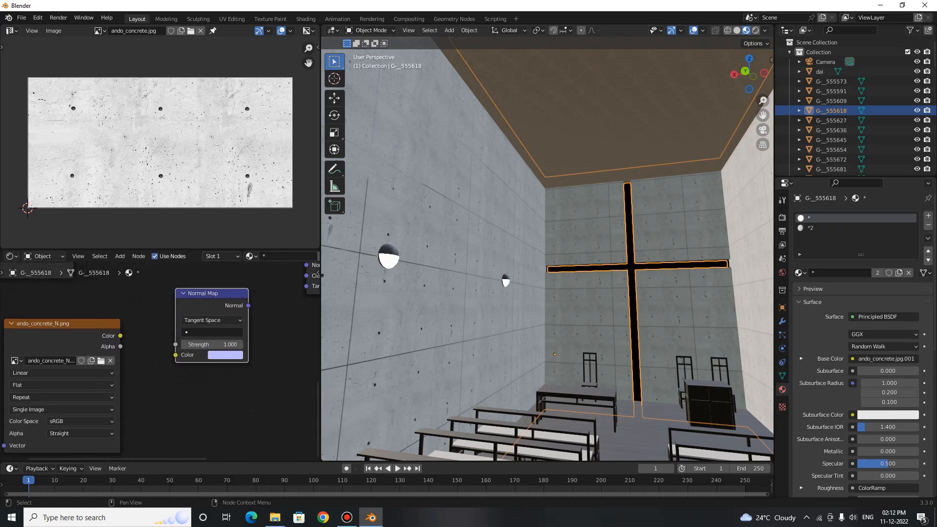
middle_click_drag(156, 337, 166, 361)
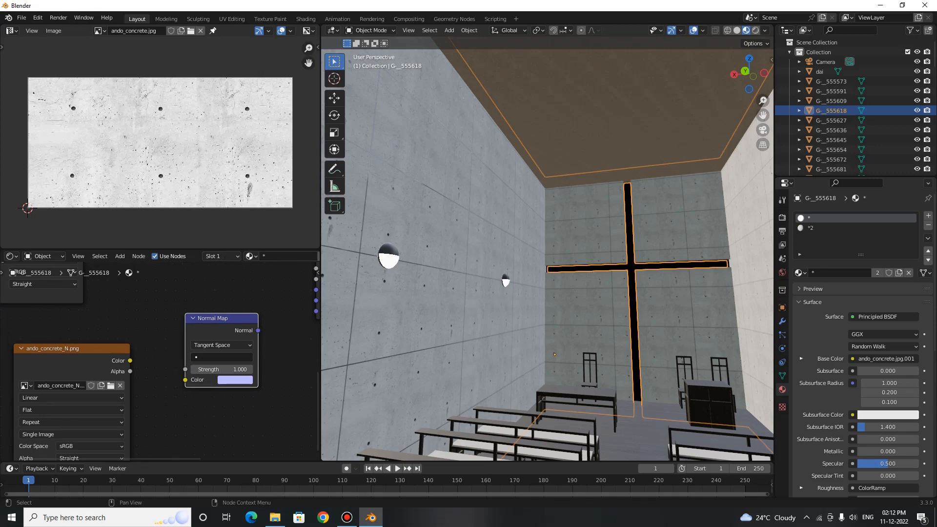
Link the ando_concrete_N.png texture's Color output to the Normal Map node's Color input.
scroll(160, 362, "down", 2)
middle_click_drag(195, 362, 165, 367)
scroll(160, 362, "up", 2)
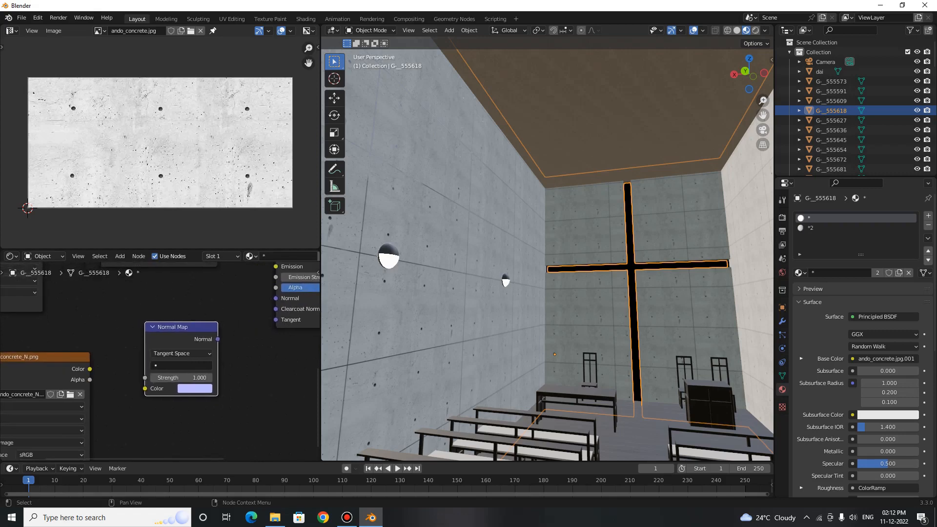
left_click_drag(90, 369, 144, 388)
Set the ando_concrete_N.png color space to Non-Color and link the Normal Map's output to the Principled BSDF's Normal input.
middle_click_drag(145, 388, 244, 337)
left_click(140, 426)
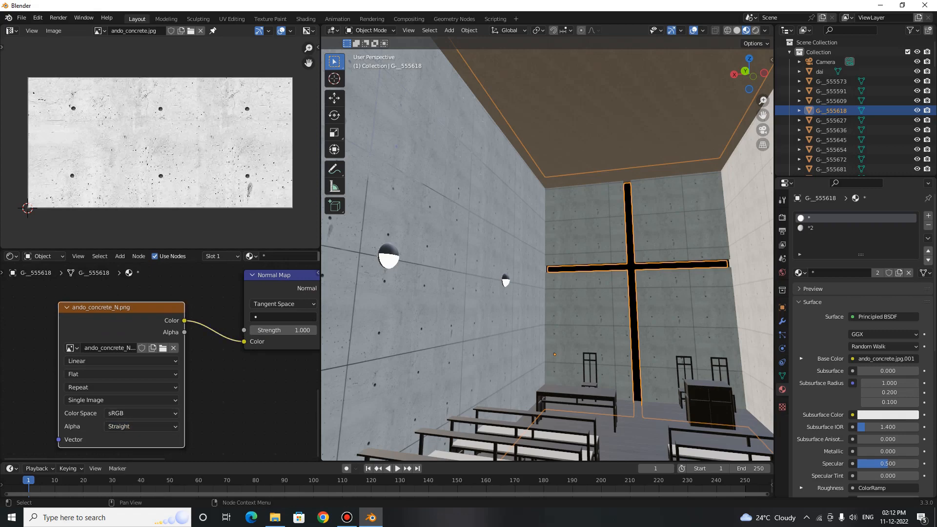
left_click(140, 412)
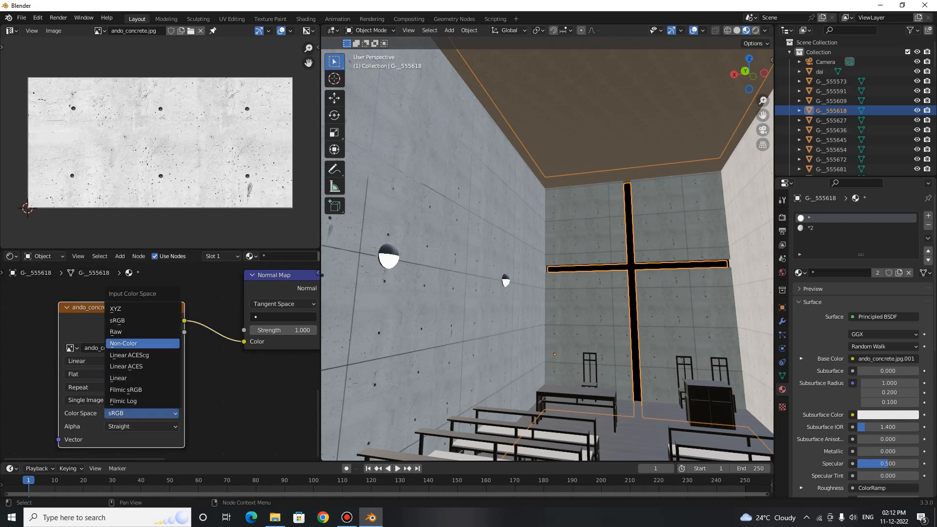
left_click(124, 343)
middle_click_drag(195, 366, 10, 411)
left_click_drag(127, 328, 180, 290)
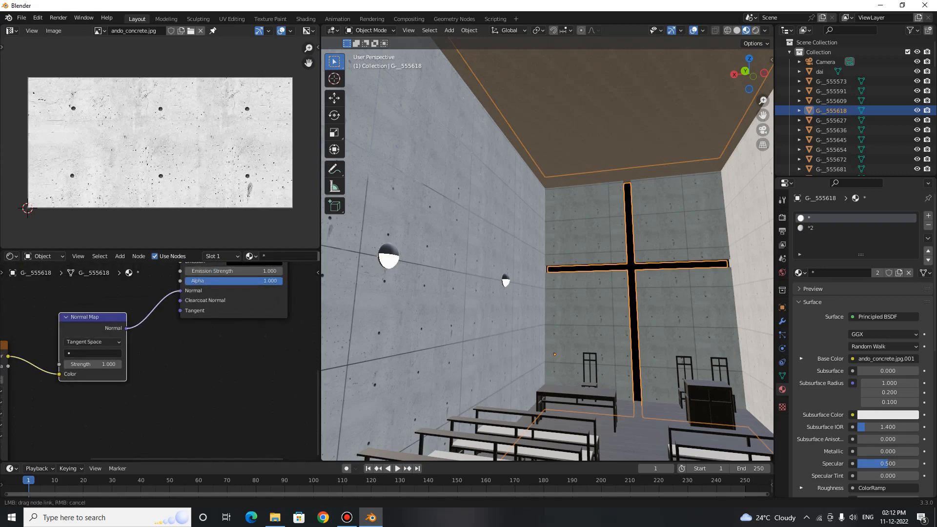
Examine the surface relief of the concrete on the side wall and the cross wall up close.
middle_click_drag(547, 273, 552, 287)
scroll(553, 288, "up", 2)
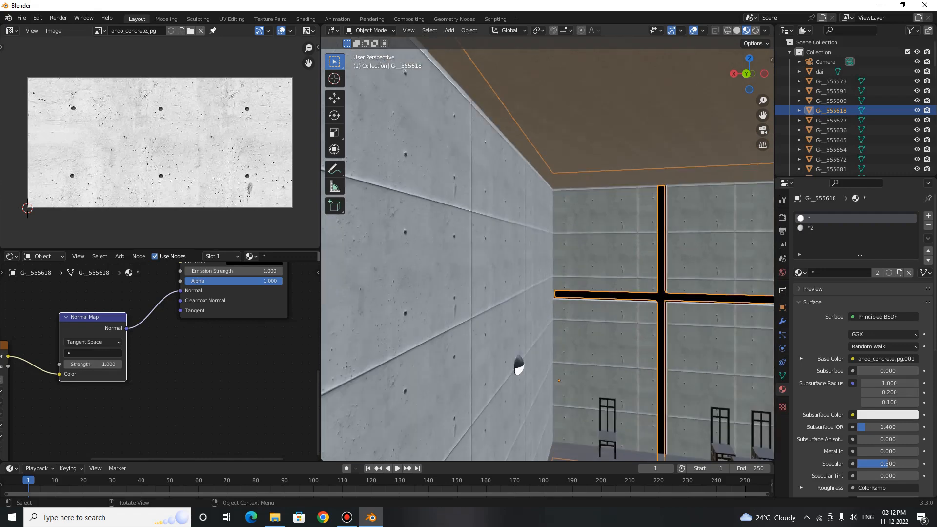
scroll(552, 288, "up", 5)
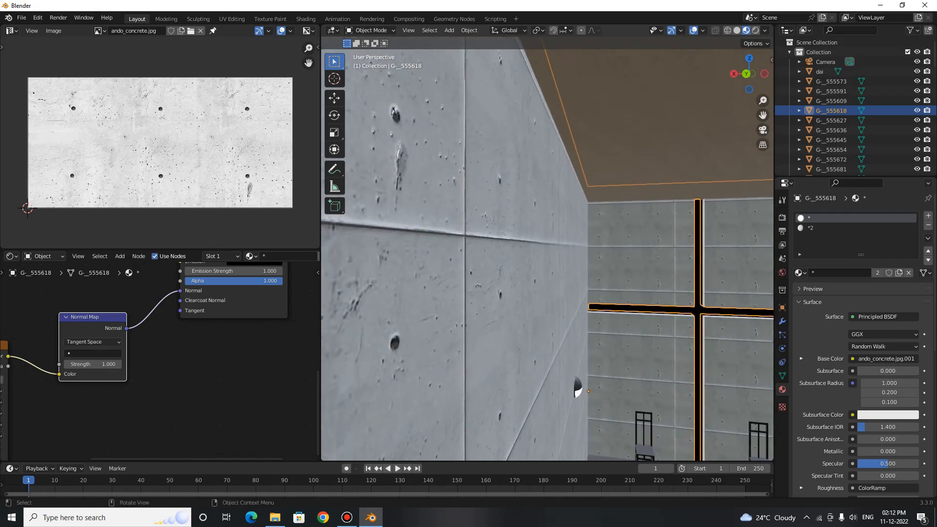
scroll(552, 288, "up", 3)
scroll(552, 288, "down", 4)
middle_click_drag(552, 288, 548, 288)
scroll(549, 288, "up", 3)
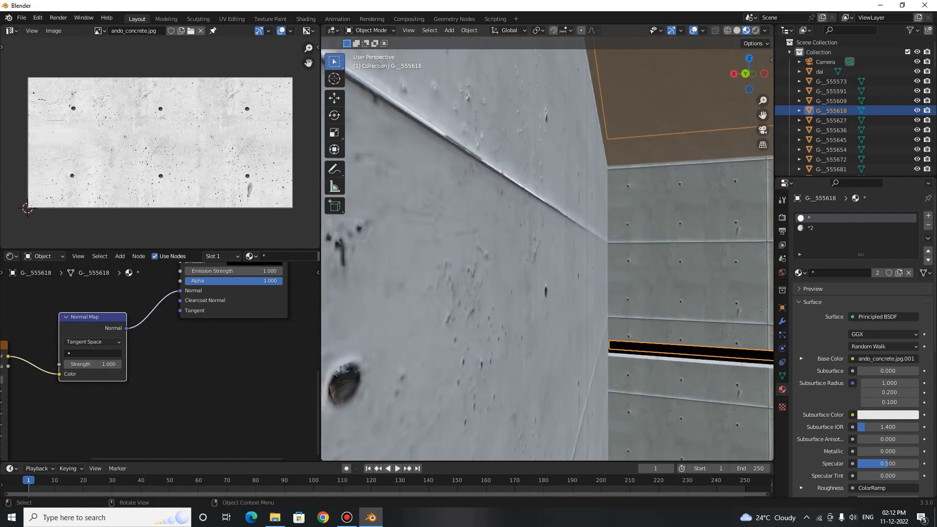
left_click_drag(549, 288, 422, 288, "shift")
middle_click_drag(423, 288, 419, 288, "shift")
scroll(419, 288, "up", 3)
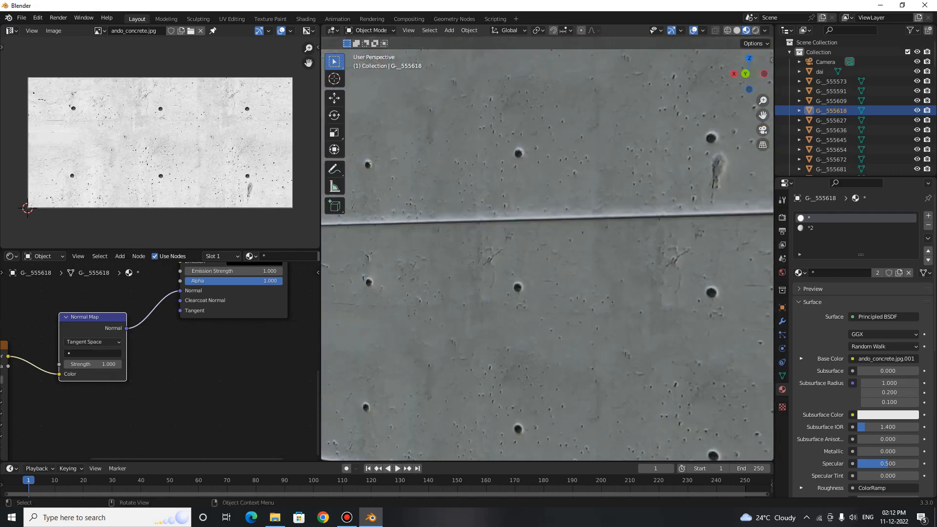
scroll(548, 255, "down", 5)
middle_click_drag(548, 255, 460, 188, "shift")
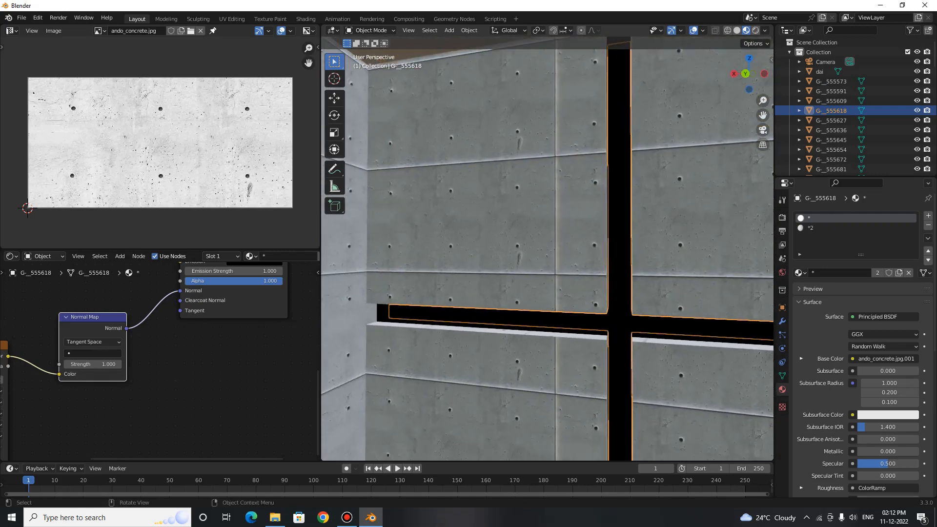
Set the Normal Map node's strength to 0.2.
scroll(129, 355, "up", 2)
middle_click_drag(130, 355, 246, 334)
scroll(156, 367, "up", 2)
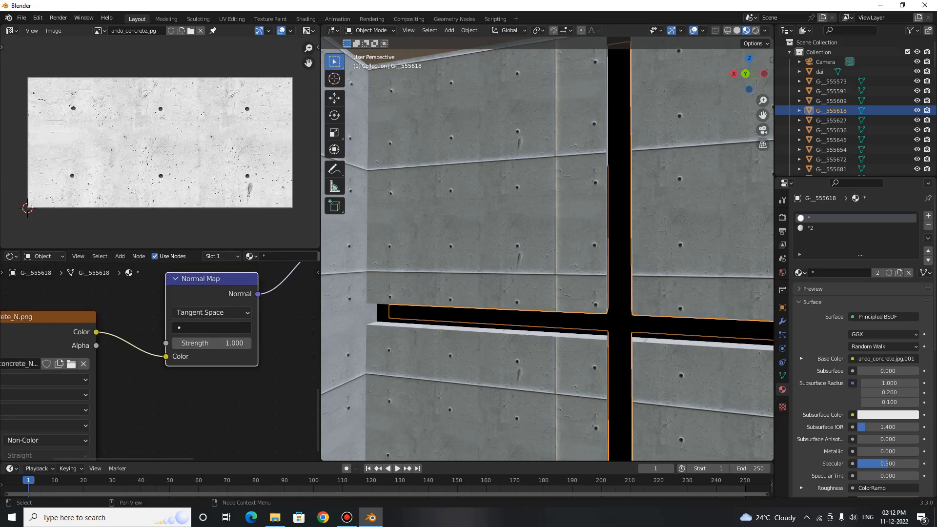
middle_click_drag(205, 309, 188, 330)
scroll(187, 329, "up", 2)
left_click(197, 368)
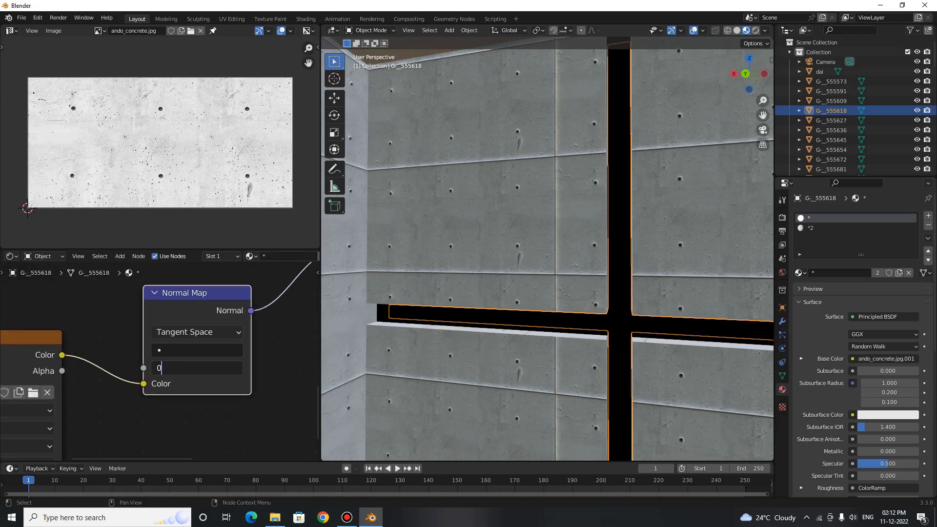
key("Return")
Set the Normal Map node's strength to 0.5 and check the side wall's relief.
middle_click_drag(547, 253, 425, 300)
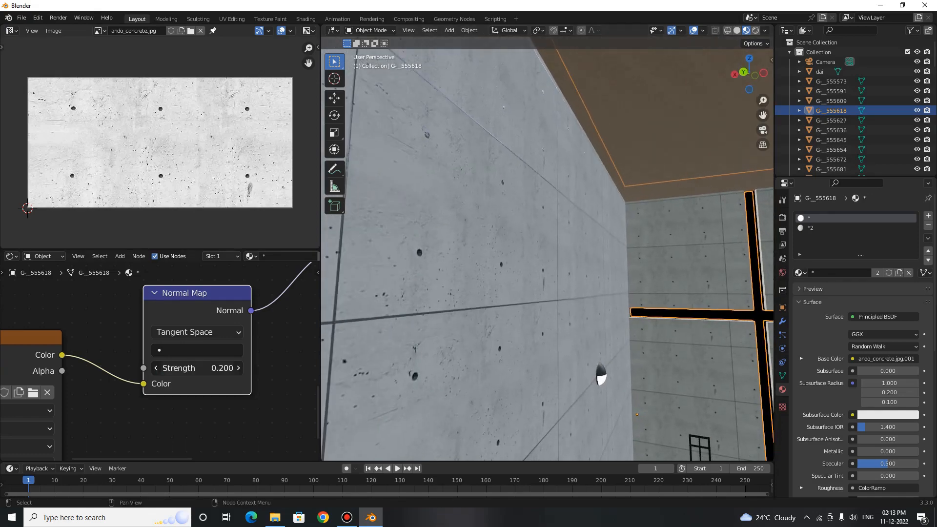
left_click(197, 368)
type("0.5")
key("Return")
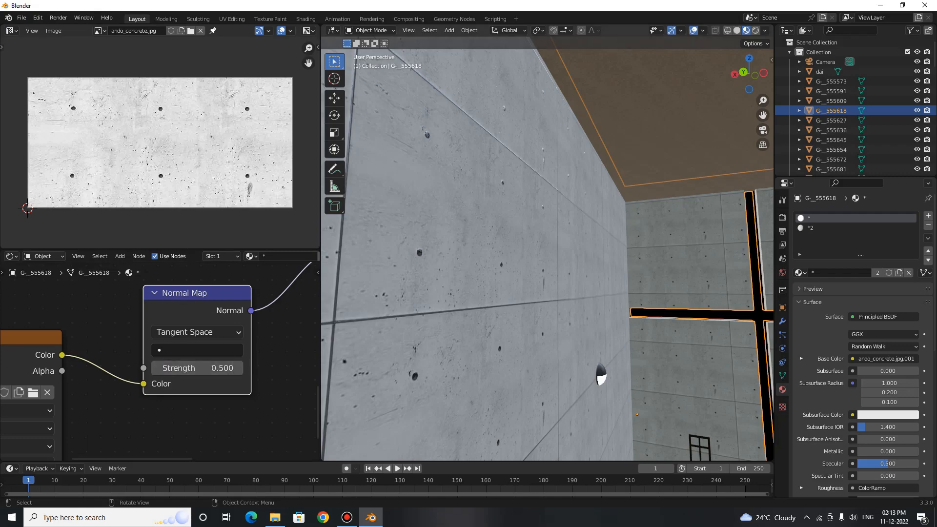
Check the interior from the camera view in rendered shading, and return to material preview.
key("KP_0")
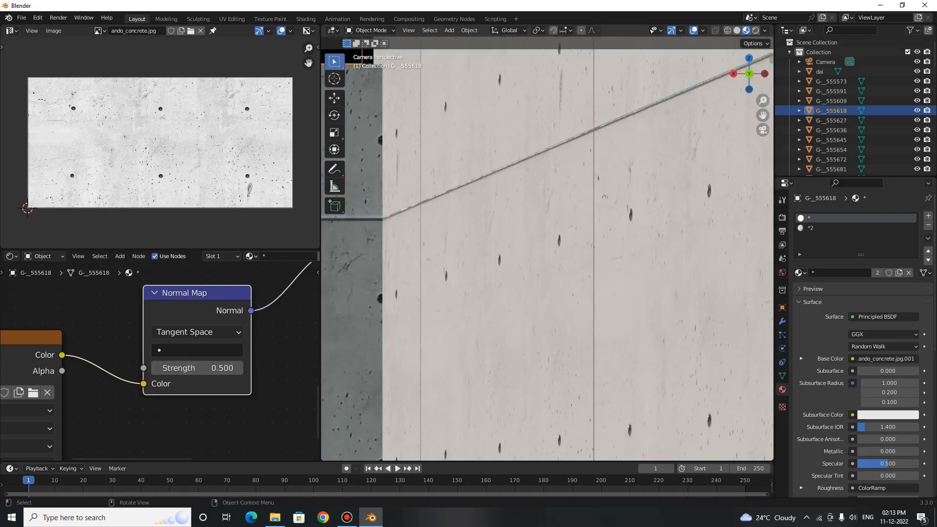
scroll(547, 249, "down", 8)
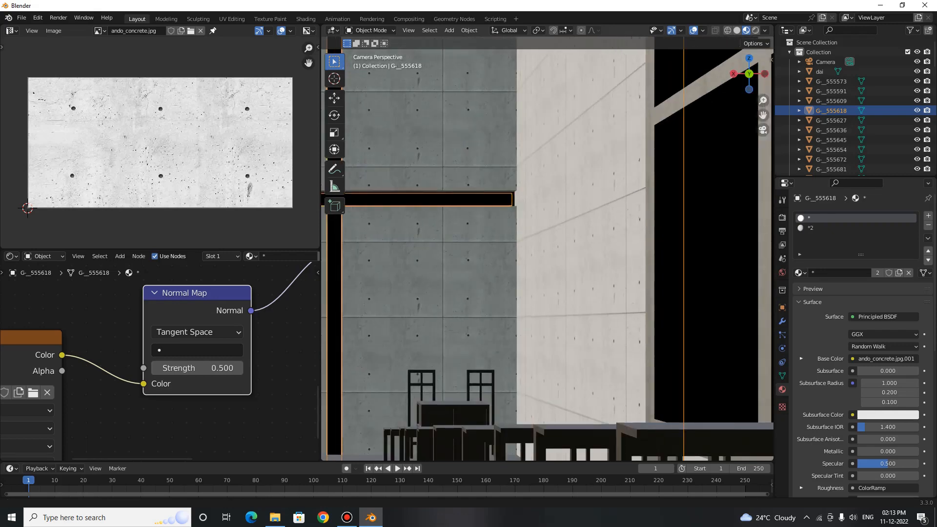
scroll(546, 248, "down", 10)
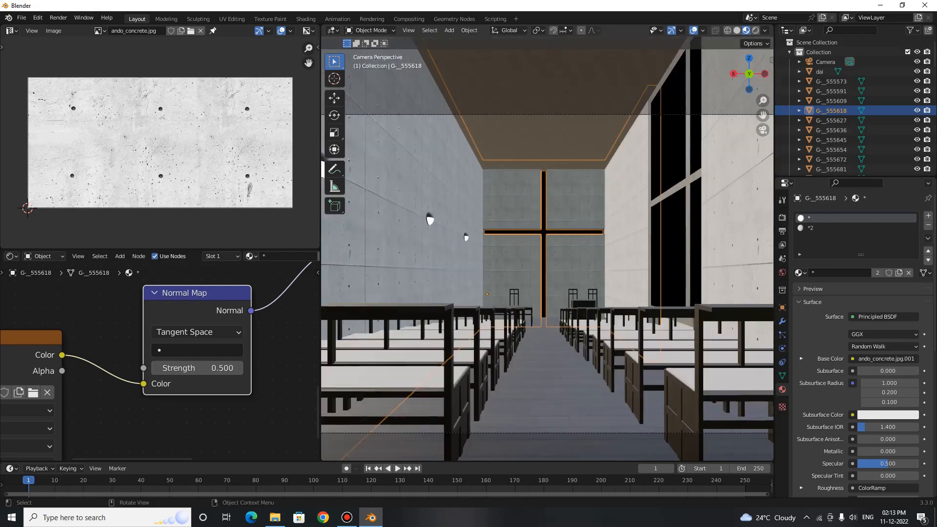
middle_click_drag(547, 249, 553, 253, "shift")
scroll(553, 254, "down", 1)
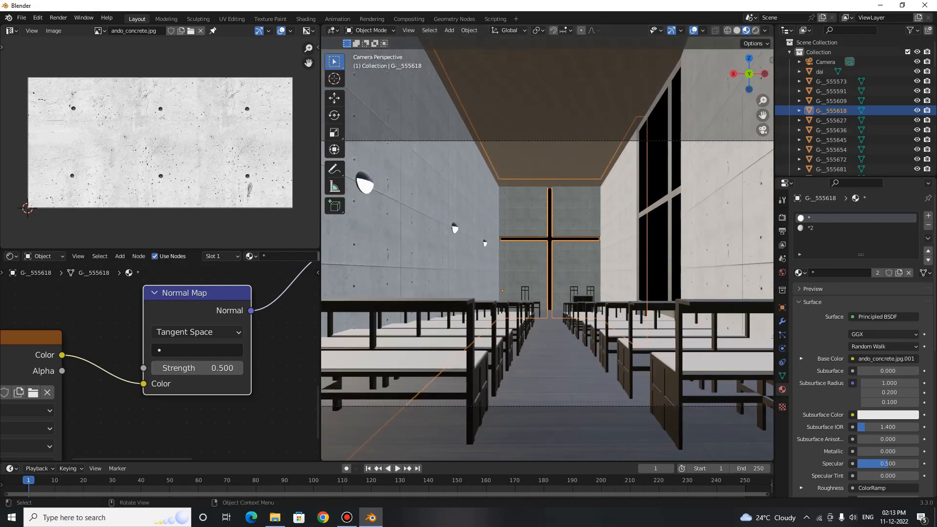
left_click(755, 30)
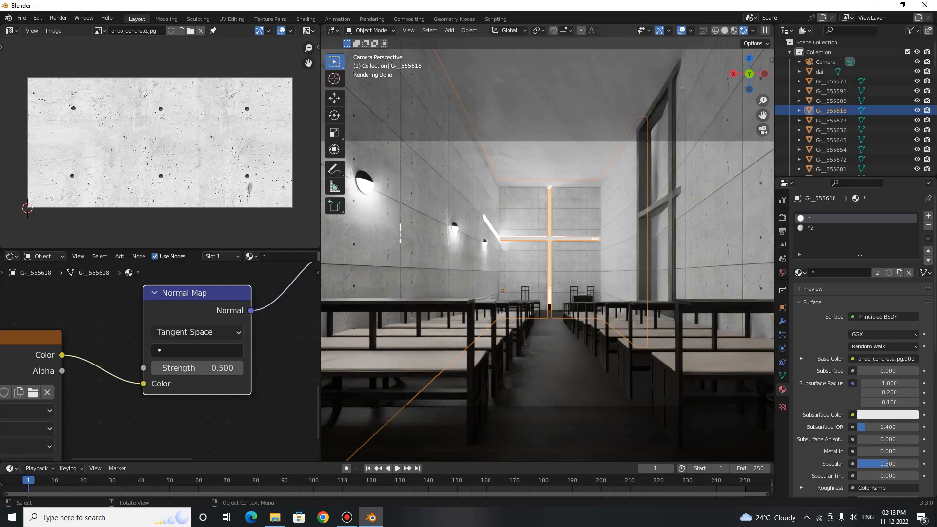
scroll(709, 311, "down", 3)
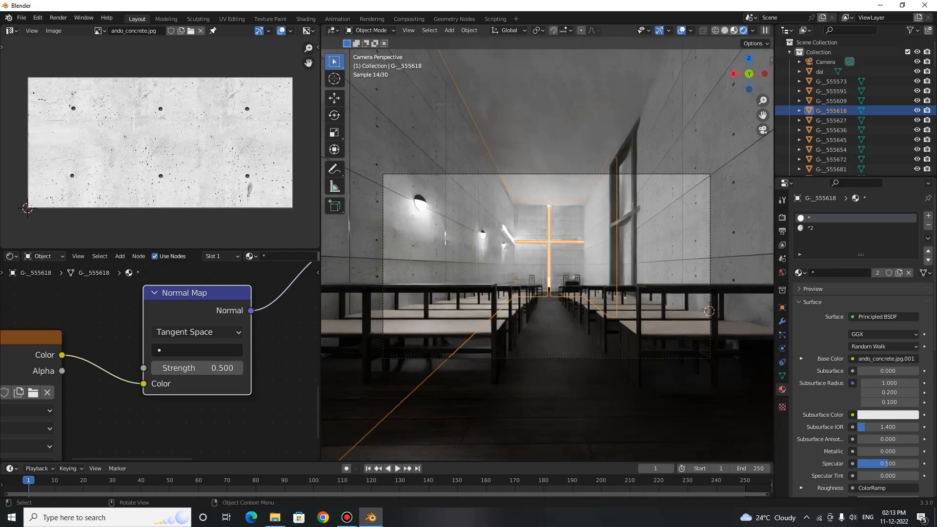
left_click(734, 30)
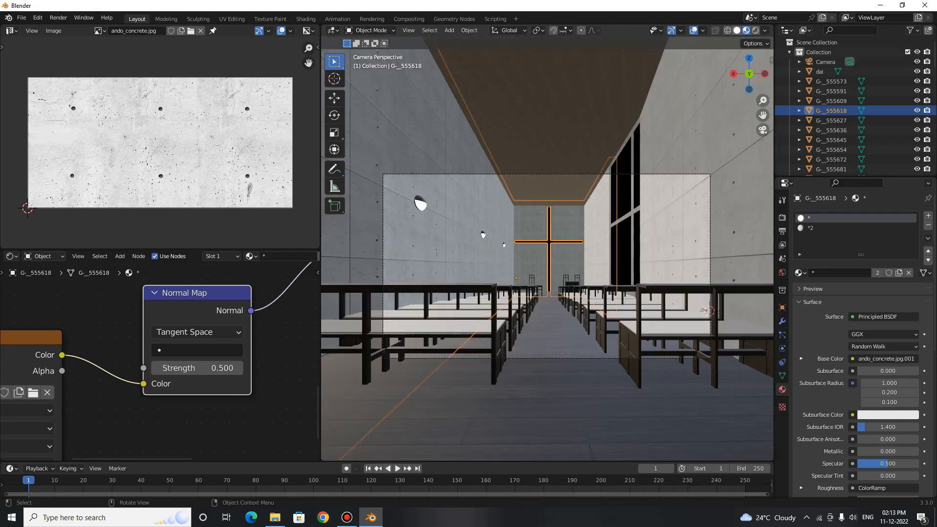
Select the small cross-shaped piece on the building's outer wall and enable nodes for its gray1 material.
scroll(561, 268, "down", 5)
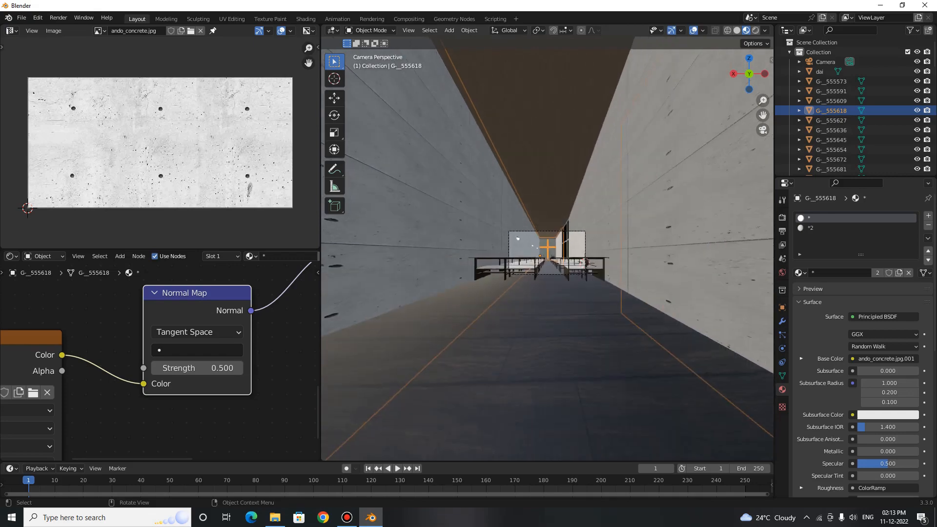
middle_click_drag(561, 268, 535, 211)
scroll(583, 307, "down", 5)
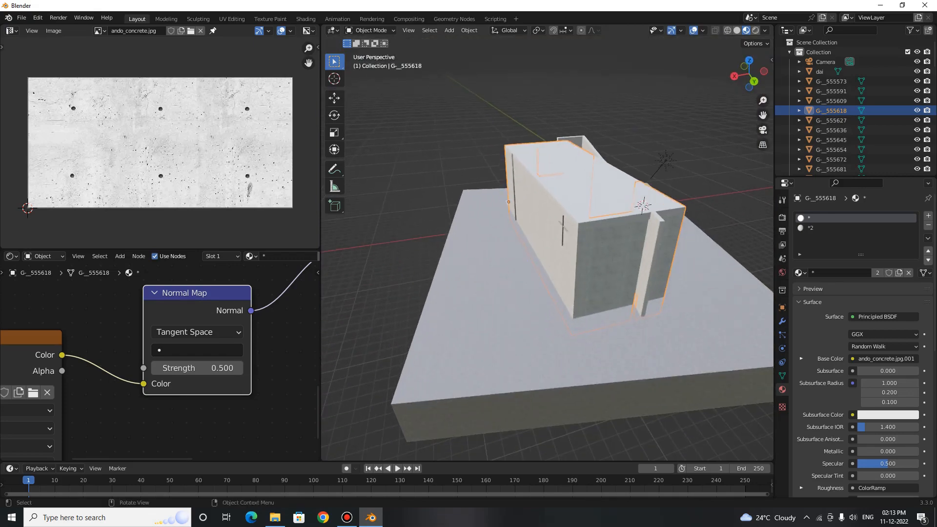
scroll(551, 203, "up", 5)
scroll(522, 208, "up", 4)
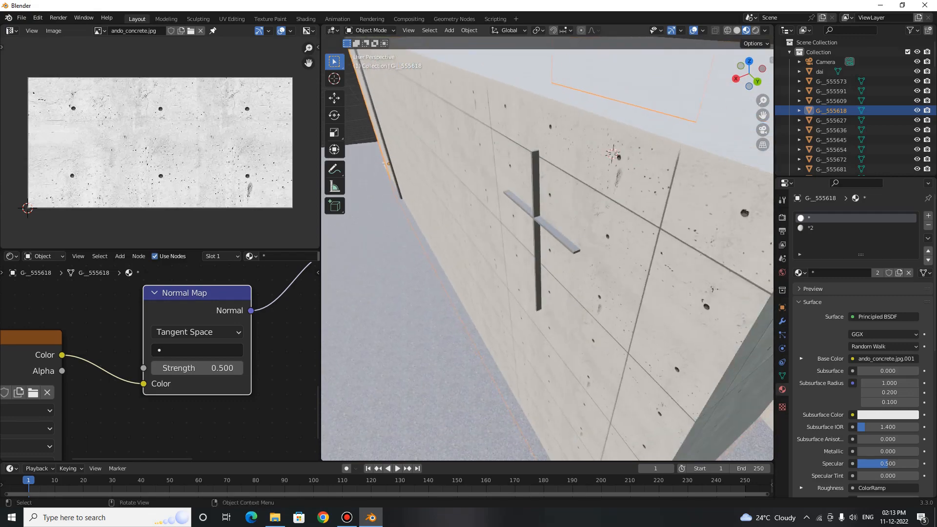
left_click(537, 221)
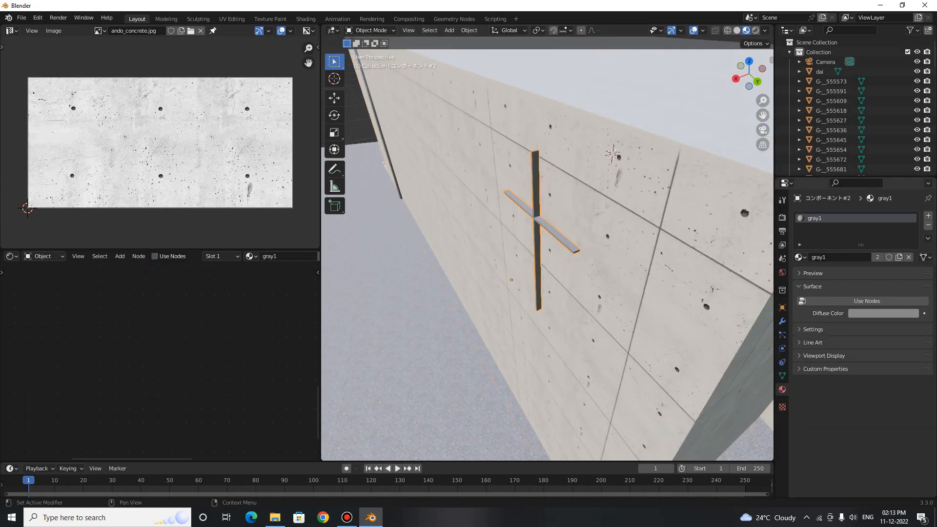
left_click(866, 301)
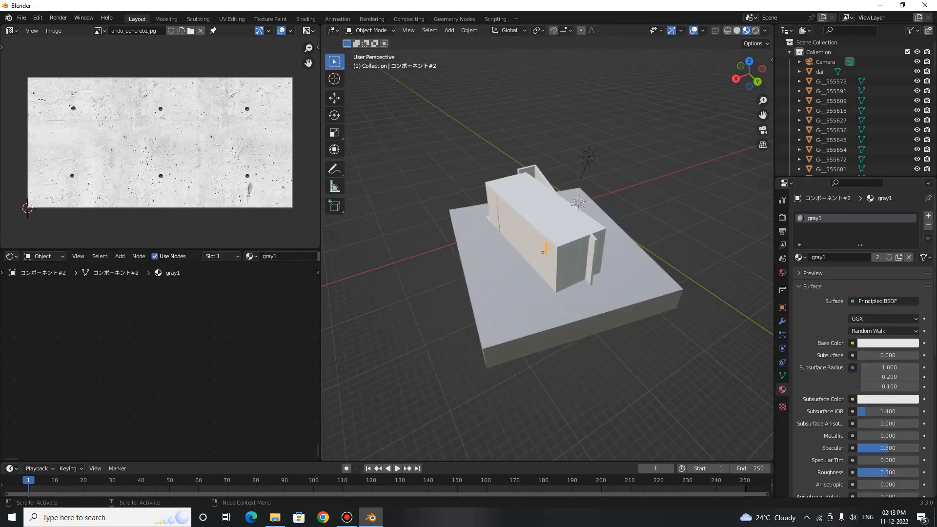
Set the gray1 material's Metallic value to 1.0 and frame the cross-shaped piece in the viewport.
scroll(547, 244, "up", 5)
scroll(160, 361, "down", 4)
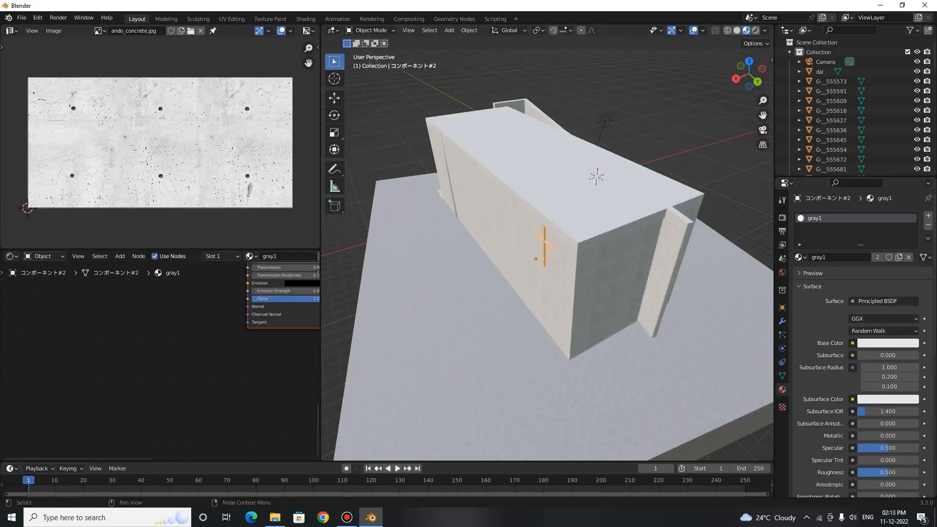
middle_click_drag(270, 293, 167, 344)
scroll(167, 336, "up", 1)
scroll(167, 302, "down", 1)
middle_click_drag(167, 300, 167, 394)
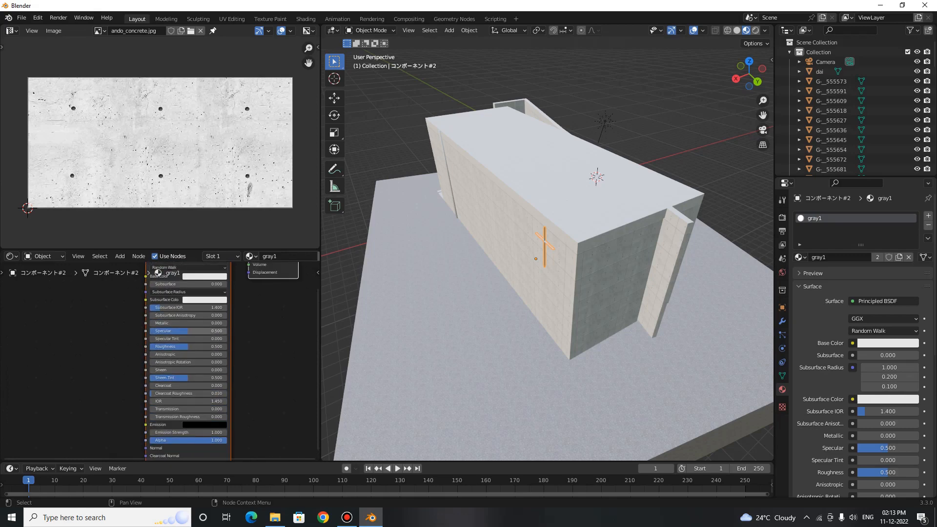
scroll(168, 274, "up", 4)
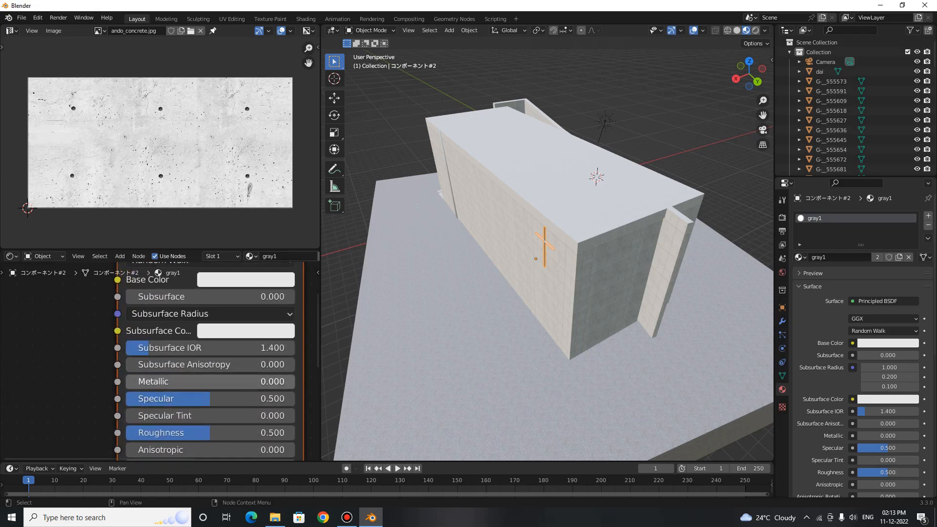
left_click_drag(168, 381, 339, 382)
key("KP_Decimal")
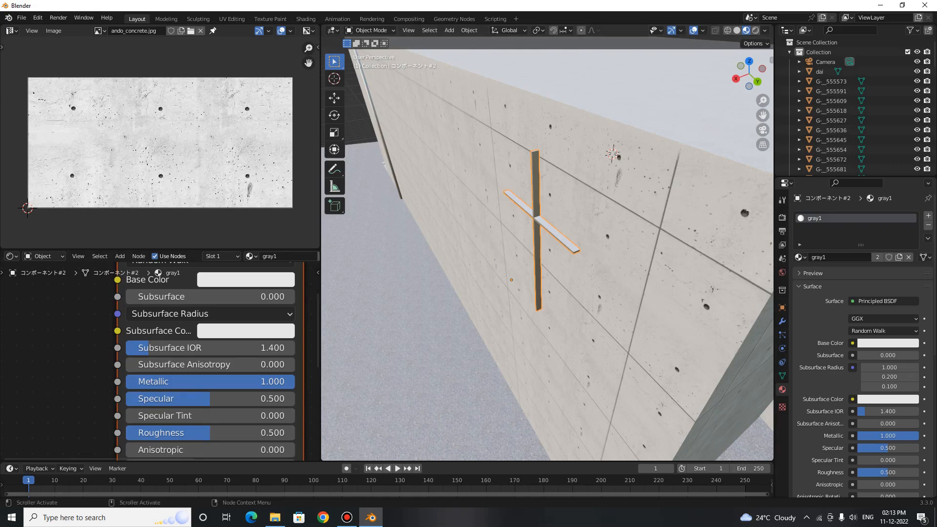
Set the gray1 material's Roughness to 0.1 for the cross-shaped piece.
left_click(210, 433)
type("0.1")
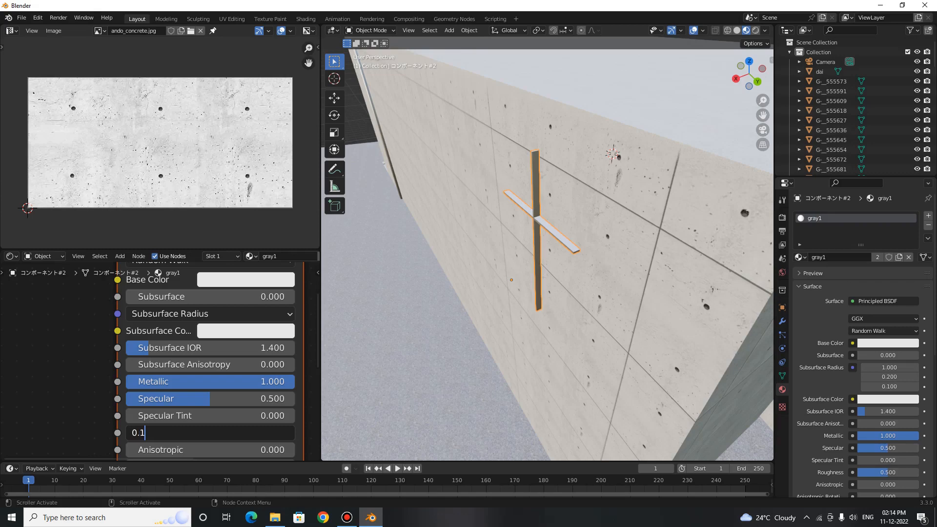
key("Return")
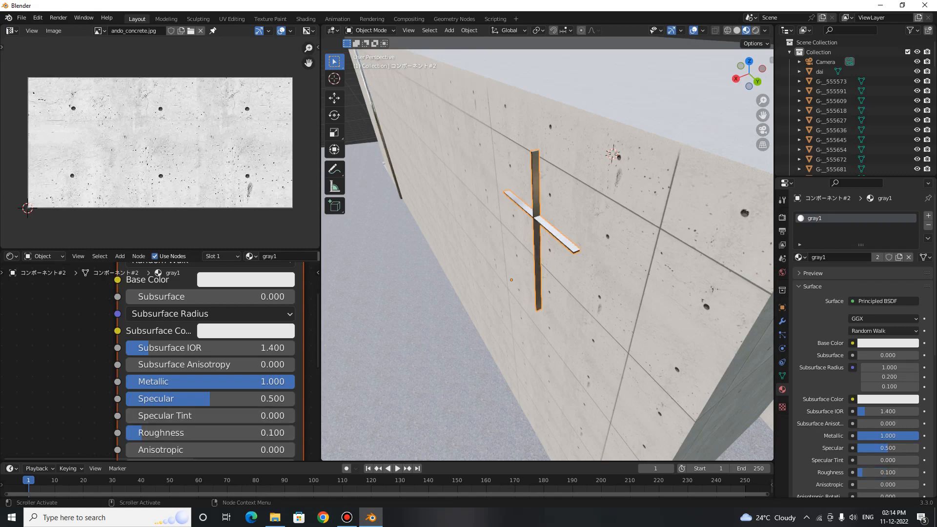
Select the concrete building and set its concrete material's Specular value to 0.8.
left_click(575, 297)
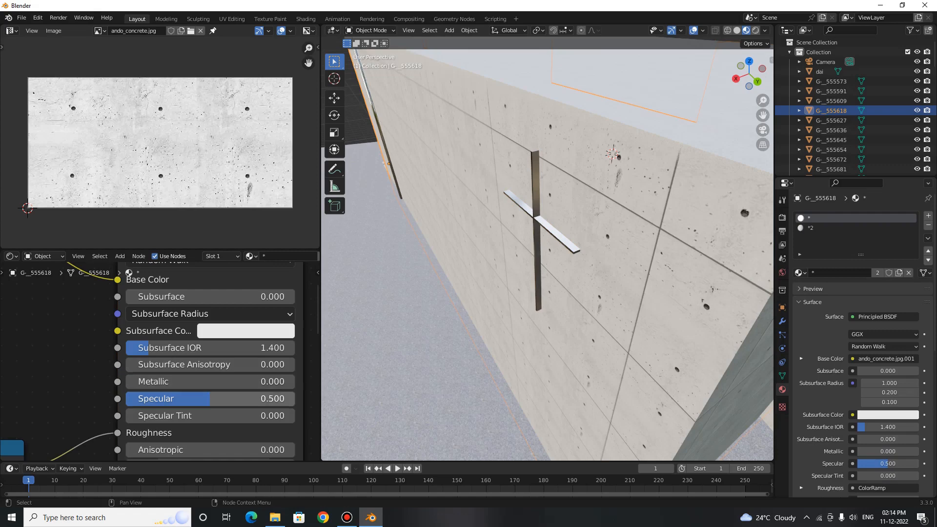
double_click(210, 399)
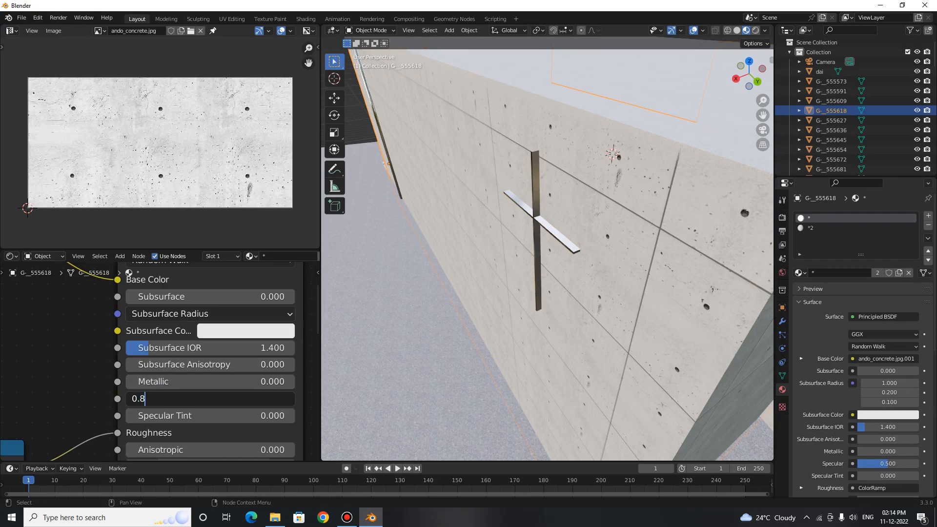
key("Return")
Examine the concrete wall and the metallic cross up close in rendered shading, and return to material preview.
middle_click_drag(546, 244, 575, 224)
scroll(576, 224, "up", 5)
scroll(517, 191, "down", 6)
middle_click_drag(516, 189, 497, 208)
left_click(755, 31)
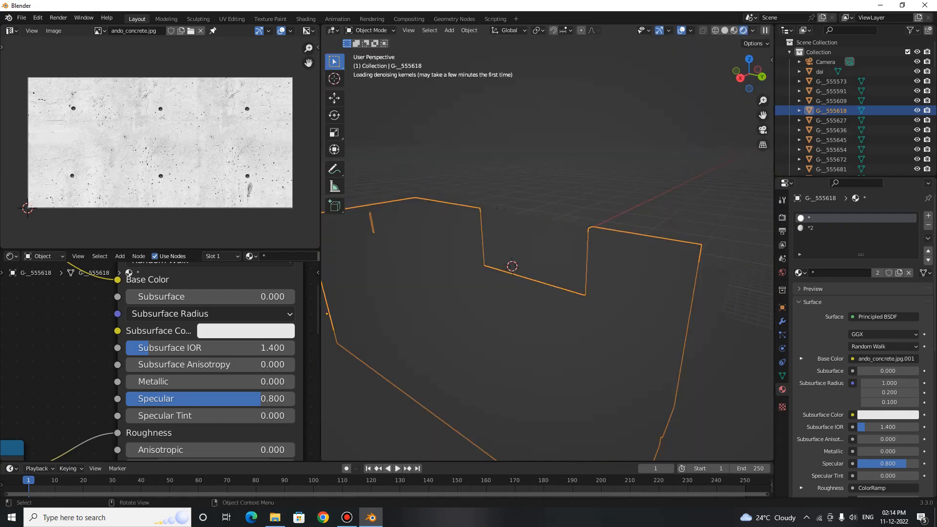
scroll(546, 244, "up", 3)
mouse_move(547, 244)
middle_mouse_down()
mouse_move(547, 222)
mouse_move(535, 237)
middle_mouse_up()
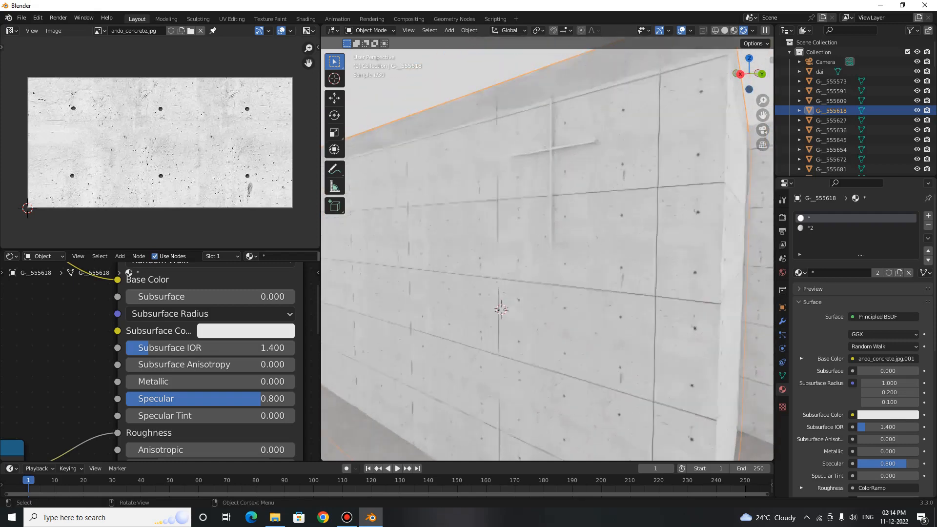
scroll(498, 317, "up", 4)
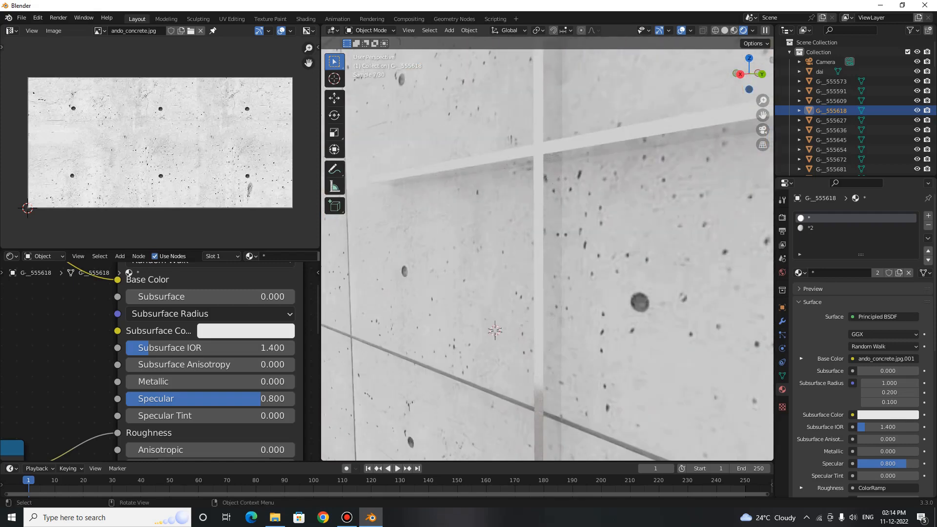
scroll(547, 249, "down", 3)
scroll(548, 249, "up", 3)
scroll(548, 248, "down", 3)
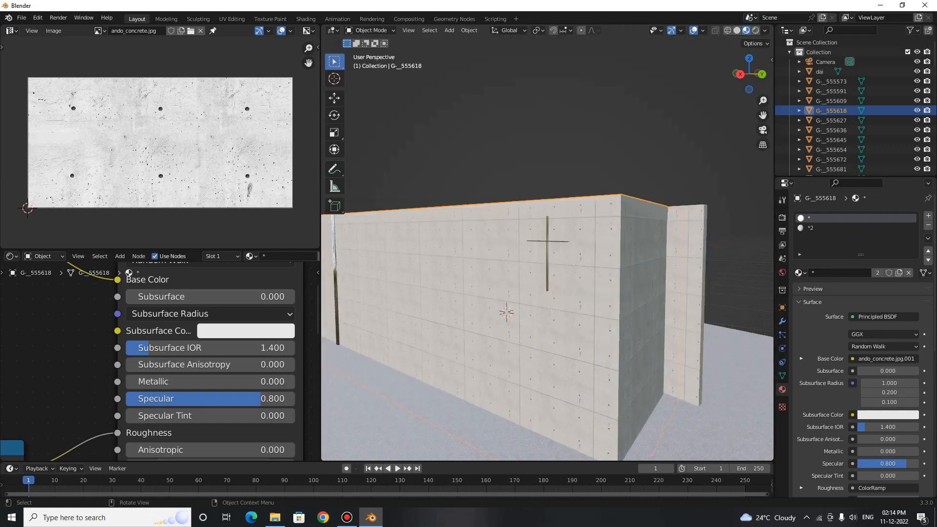
middle_click_drag(576, 273, 539, 292)
scroll(546, 288, "up", 4)
scroll(512, 286, "down", 3)
middle_click_drag(585, 340, 588, 240)
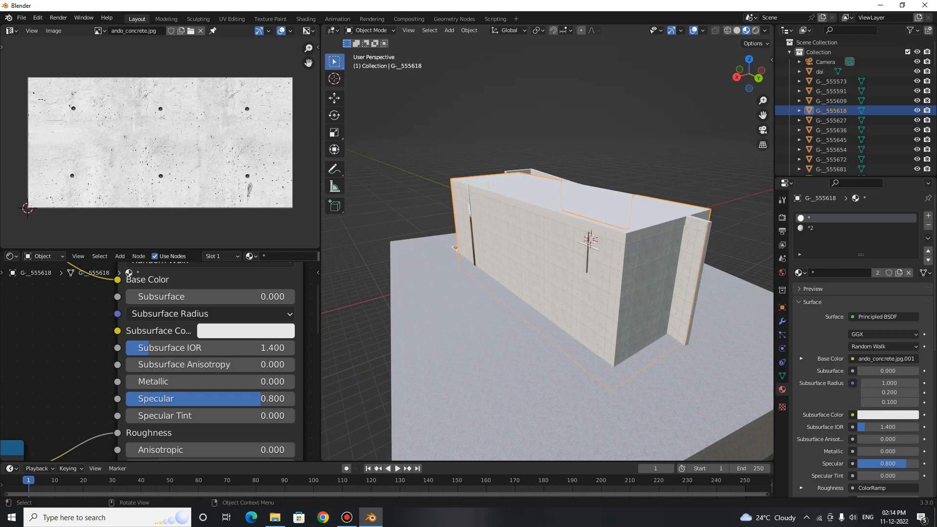
Widen the 3D viewport, add a mesh plane, and move it horizontally to the empty ground beside the building's base.
left_click_drag(320, 146, 205, 146)
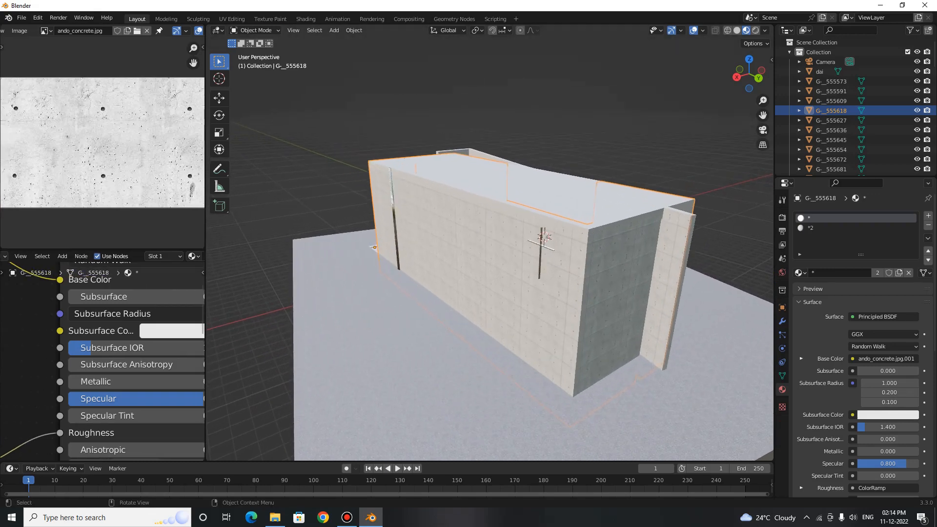
scroll(489, 244, "down", 3)
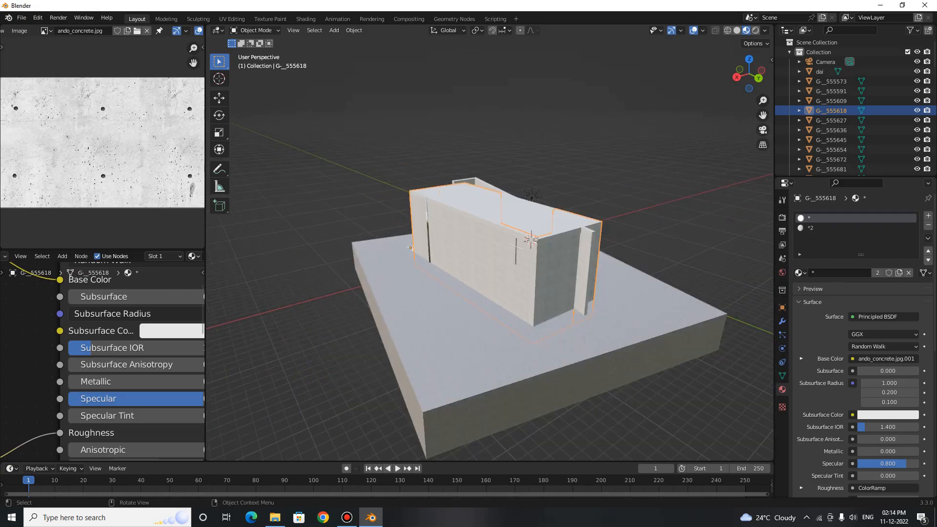
middle_click_drag(380, 307, 633, 290, "shift")
key("shift+a")
mouse_move(632, 290)
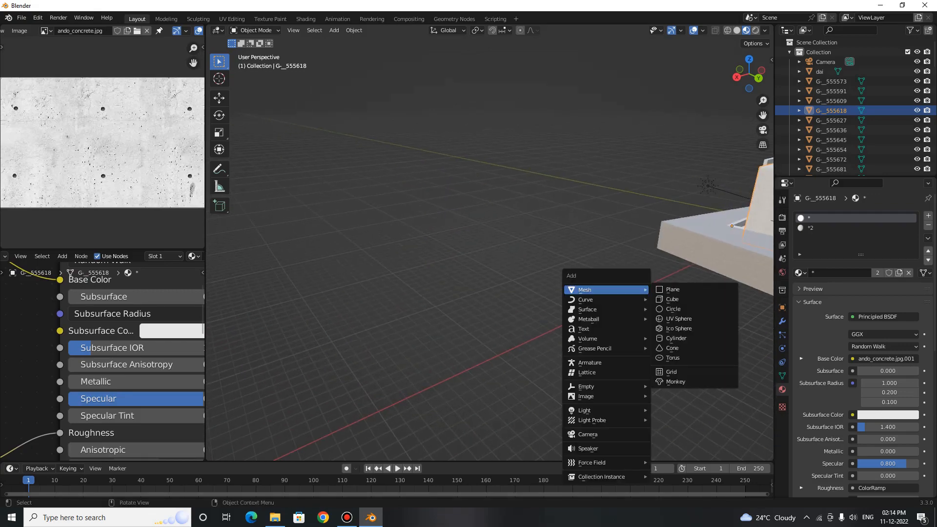
left_click(674, 290)
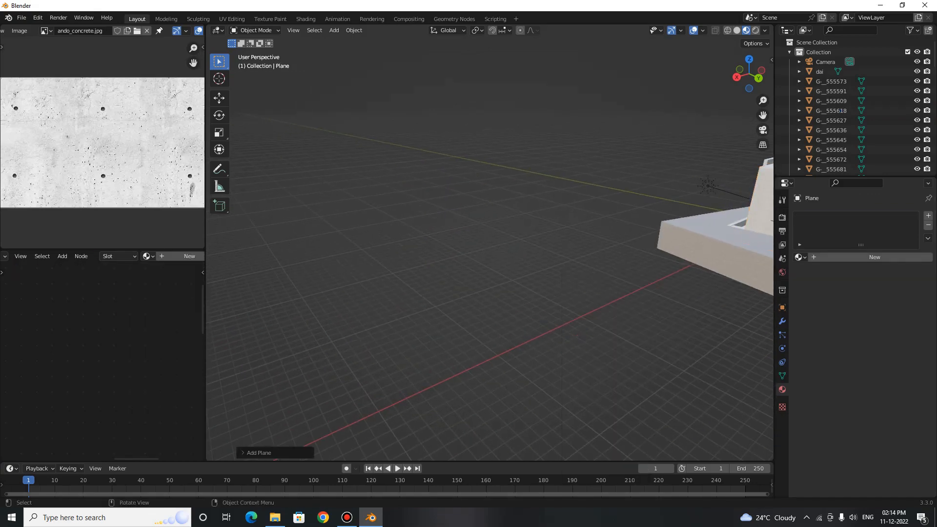
key("g")
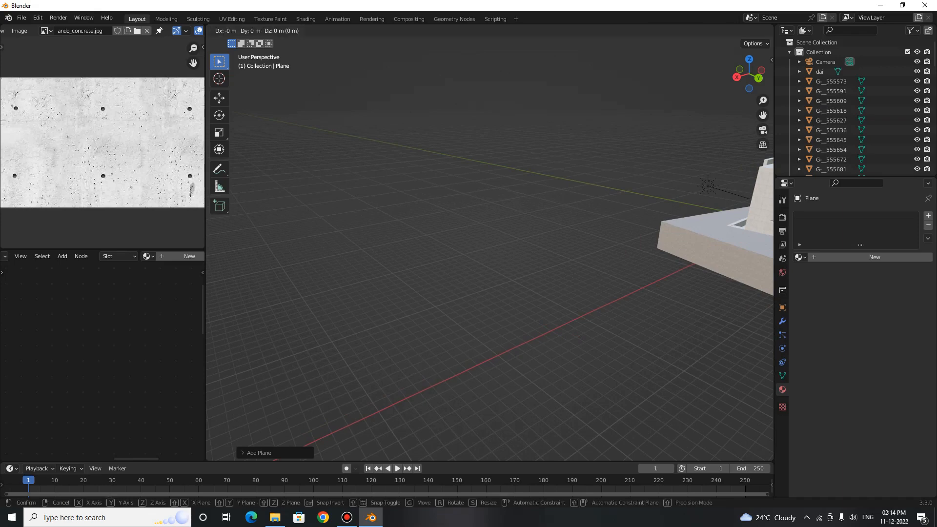
key("shift+z")
left_click(488, 360)
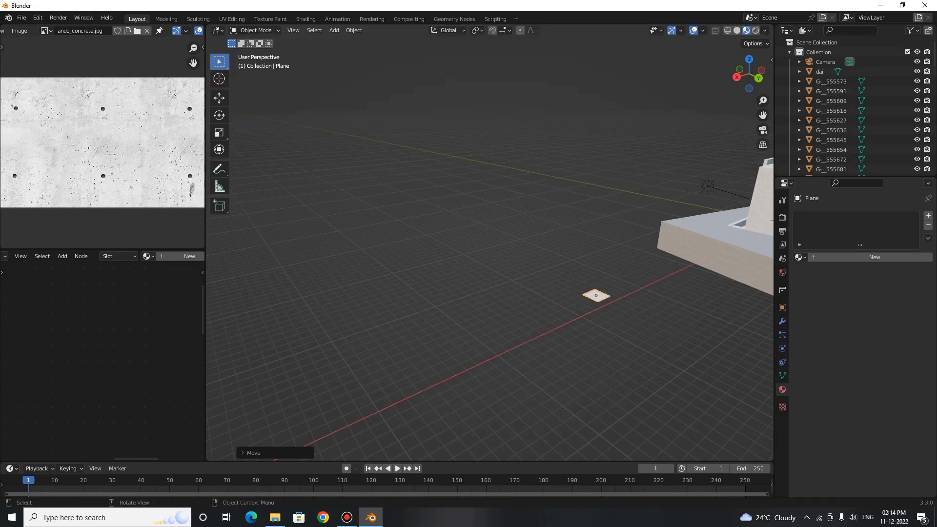
Scale the new plane up into a large square, nearly as wide as the building's base slab.
key("s")
left_click(718, 376)
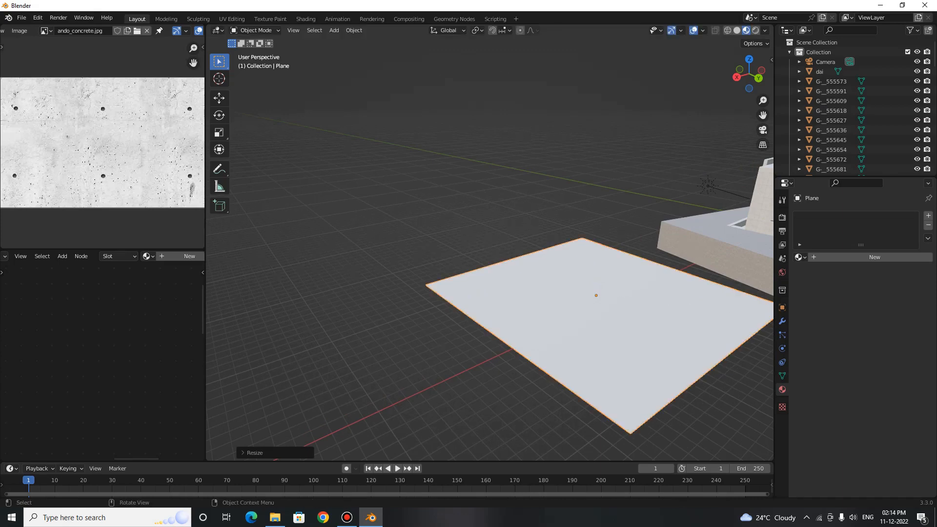
scroll(718, 376, "down", 3)
middle_click_drag(558, 279, 500, 285, "shift")
scroll(501, 285, "up", 1)
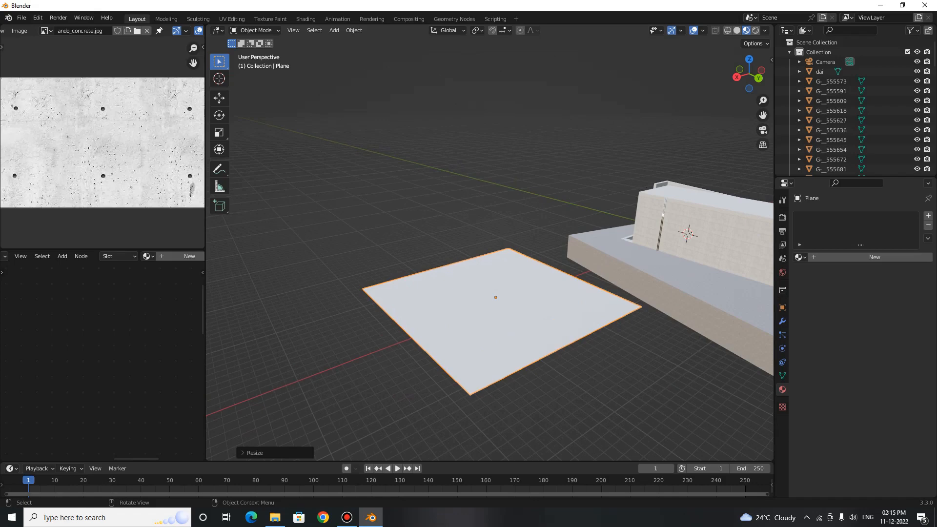
scroll(537, 312, "up", 1)
middle_click_drag(537, 312, 518, 245)
scroll(541, 280, "up", 1)
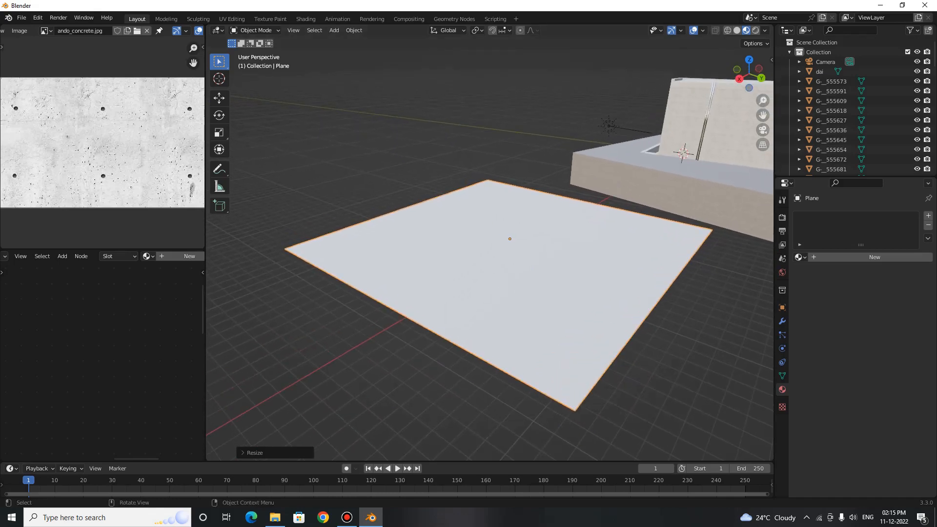
Close the image editor and the node editor so the 3D viewport fills their space.
left_click_drag(205, 256, 326, 218)
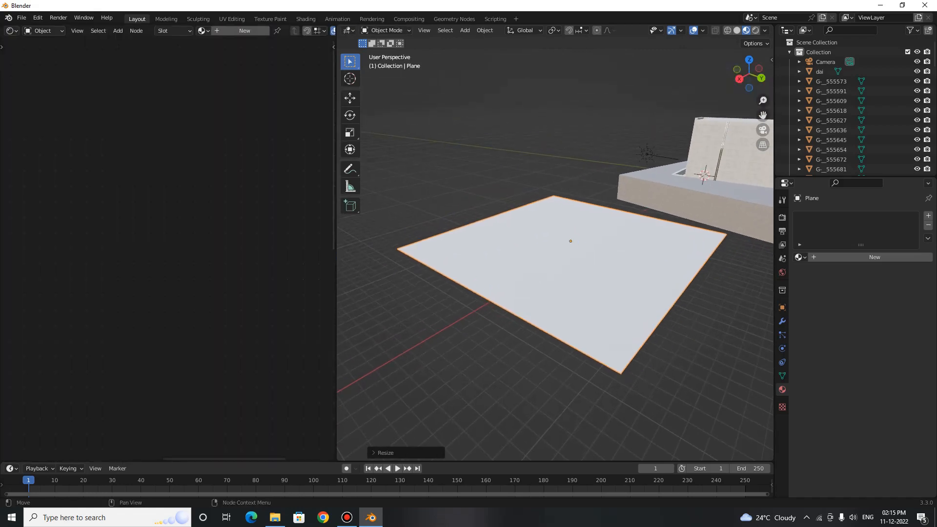
left_click_drag(338, 26, 297, 49)
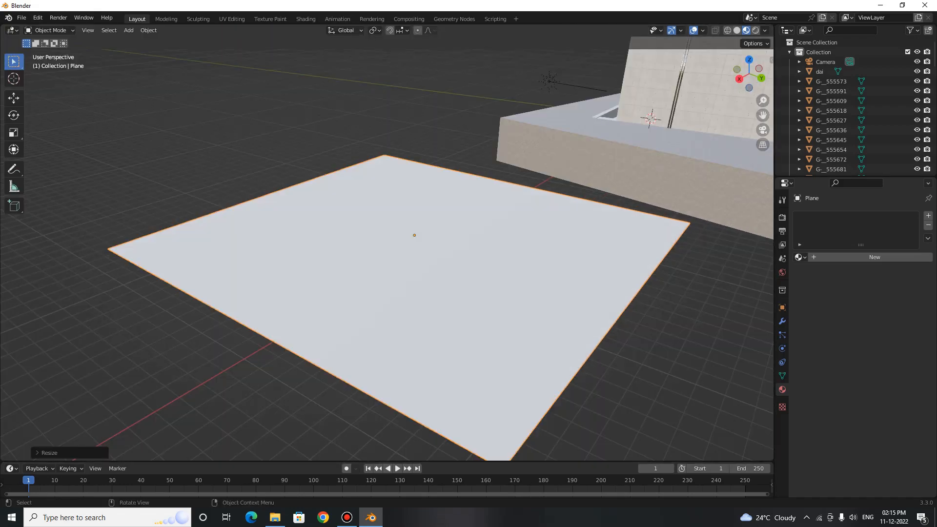
scroll(415, 244, "down", 3)
middle_click_drag(415, 244, 397, 259)
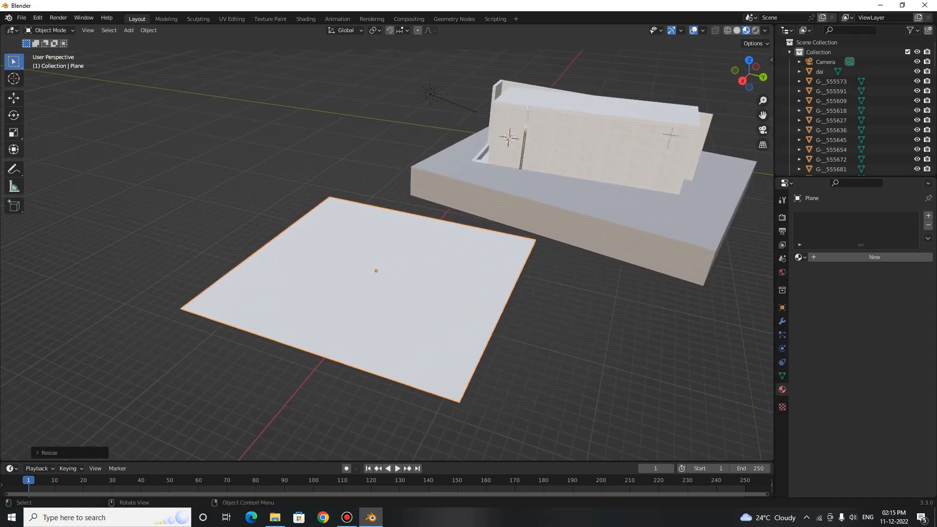
Turn on the Face Orientation overlay and examine the face directions of the plane, building and base from several sides.
left_click(702, 30)
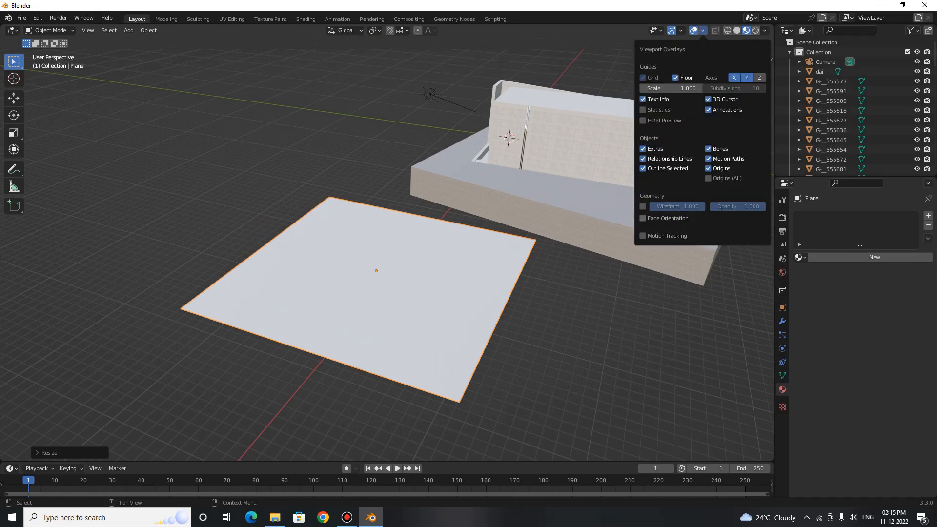
left_click(643, 218)
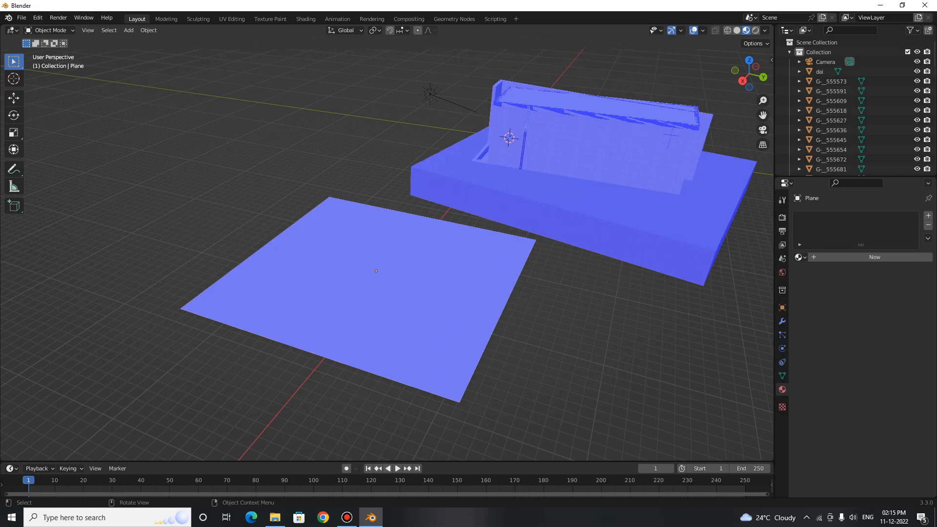
middle_click_drag(469, 254, 386, 247, "shift")
scroll(387, 254, "up", 2)
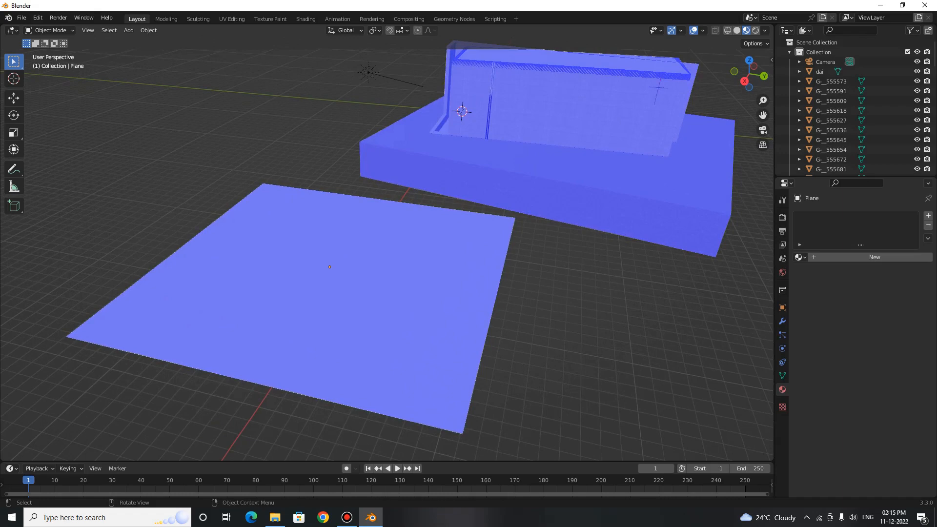
middle_click_drag(387, 253, 463, 224)
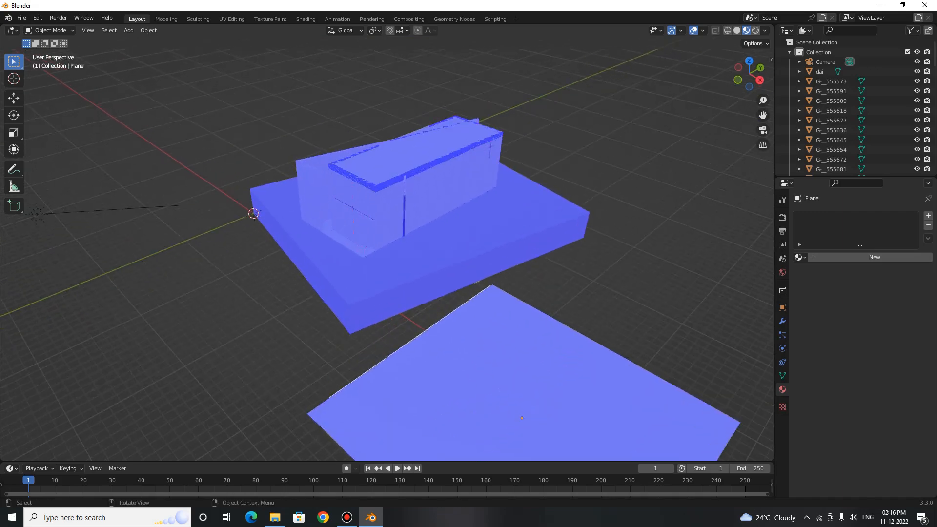
scroll(387, 244, "up", 5)
scroll(386, 244, "down", 2)
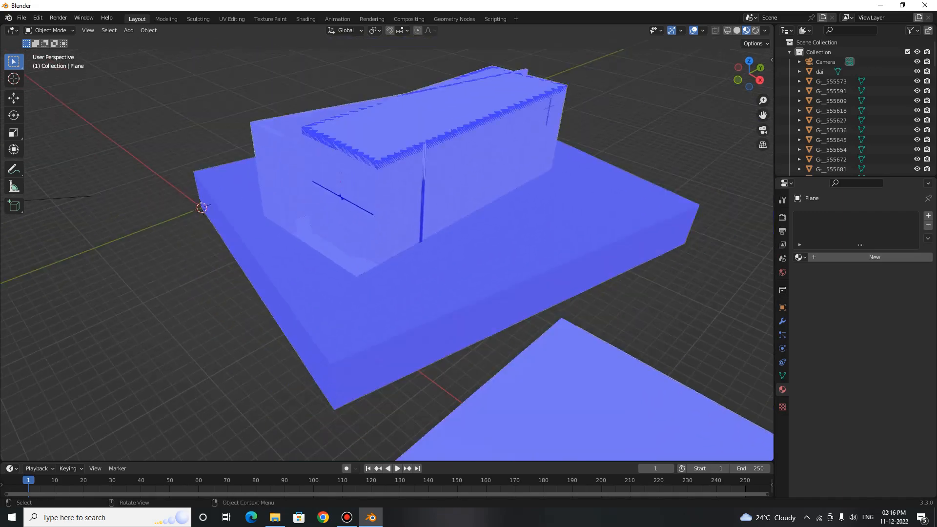
scroll(386, 244, "down", 3)
middle_click_drag(391, 244, 396, 183, "shift")
middle_click_drag(396, 183, 330, 149)
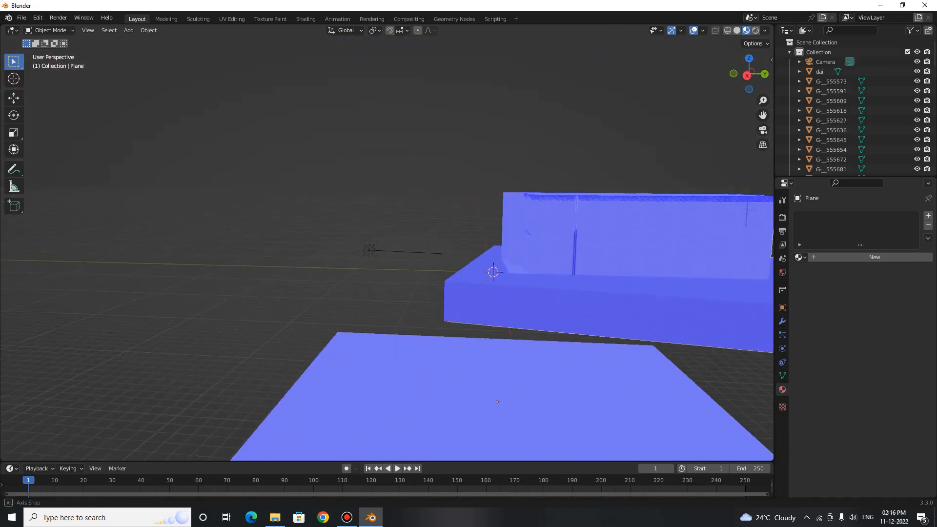
scroll(386, 244, "down", 3)
mouse_move(390, 244)
middle_mouse_down()
mouse_move(393, 205)
mouse_move(388, 235)
middle_mouse_up()
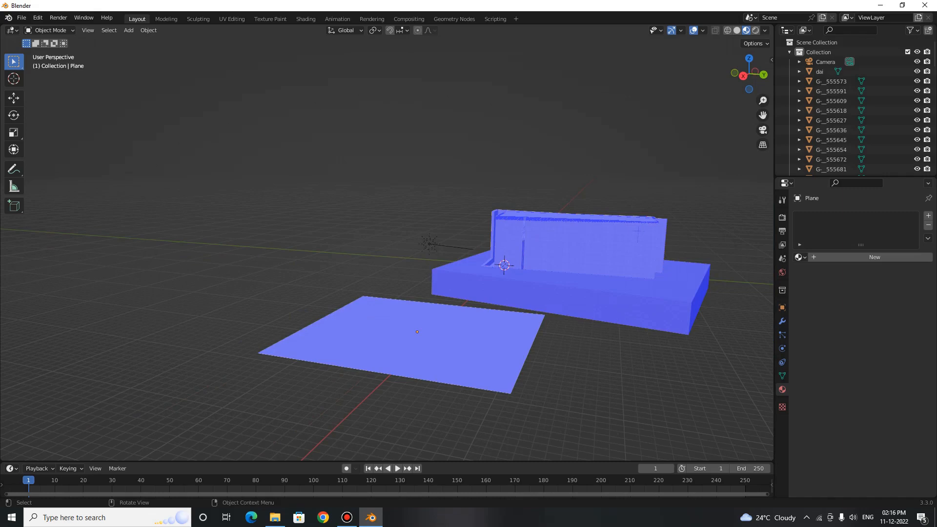
middle_click_drag(387, 235, 375, 269)
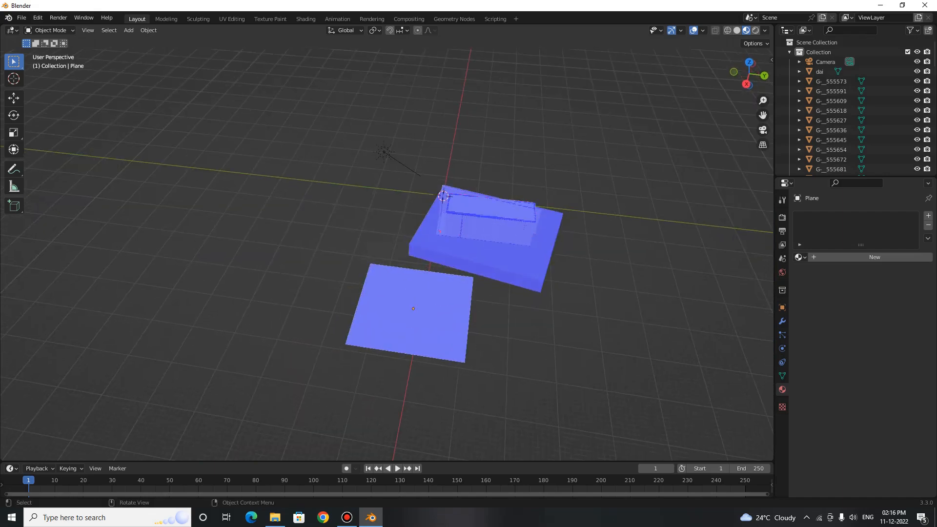
Turn off the Face Orientation overlay and view the plane and building in their normal material shading.
left_click(703, 30)
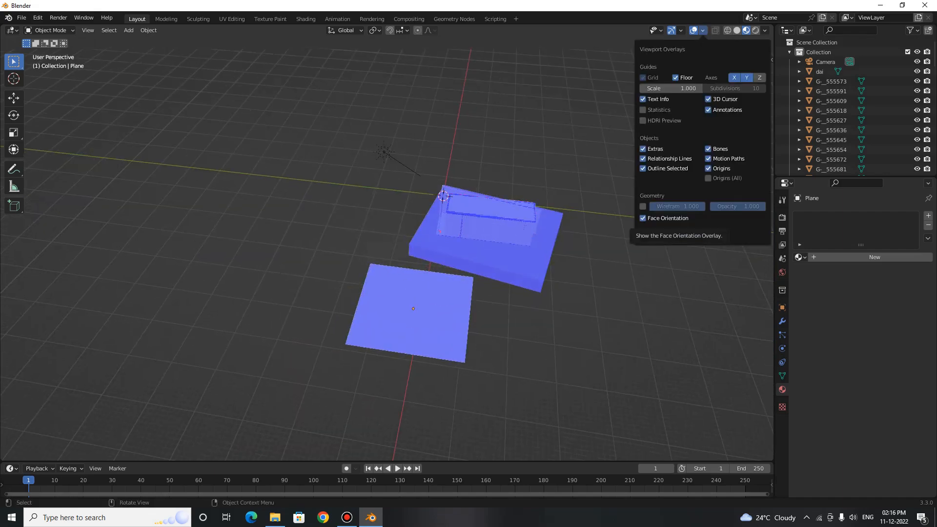
left_click(643, 218)
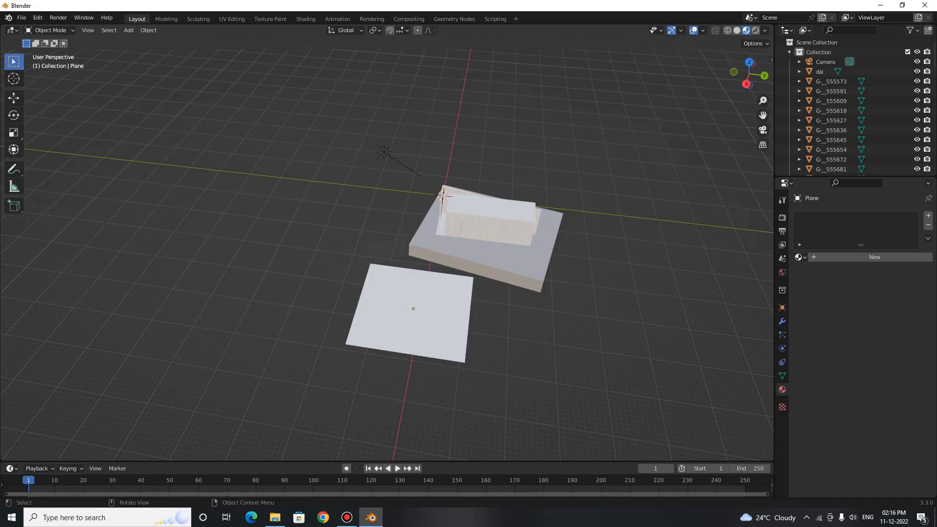
scroll(571, 201, "up", 2)
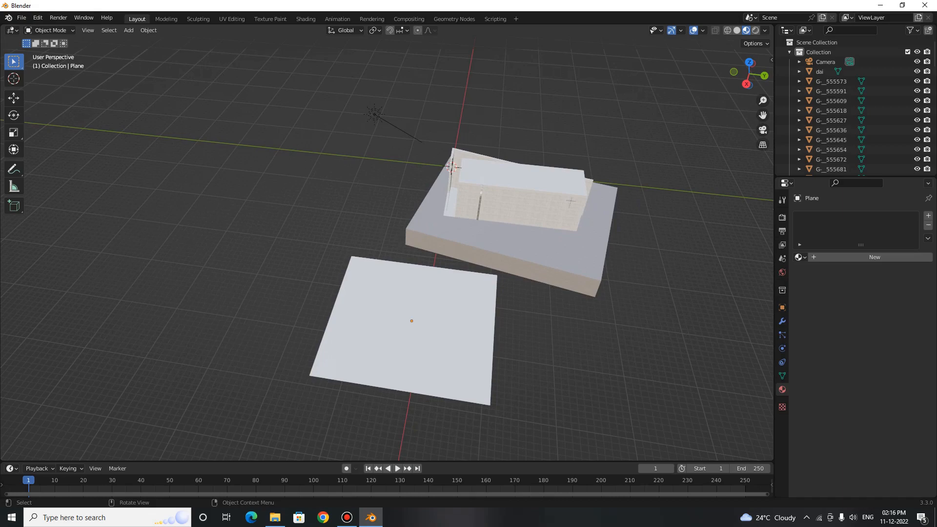
scroll(387, 248, "down", 2)
middle_click_drag(387, 248, 431, 289)
middle_click_drag(431, 289, 442, 287)
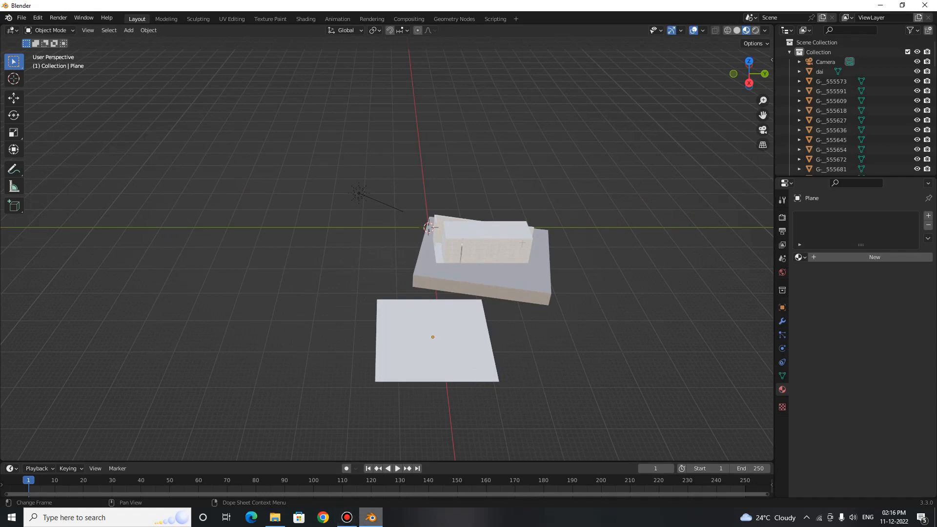
Switch to Google Chrome and open a browser window with the Plan profile.
left_click(323, 517)
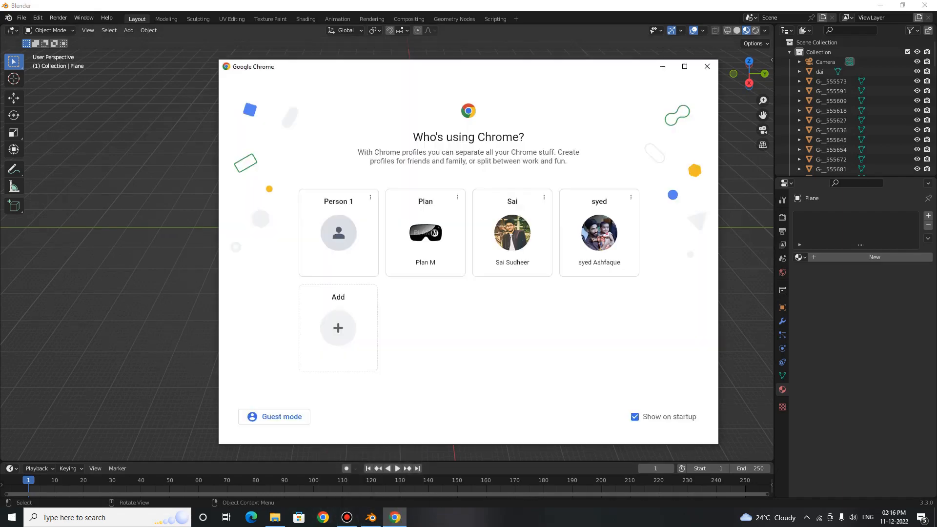
left_click(425, 233)
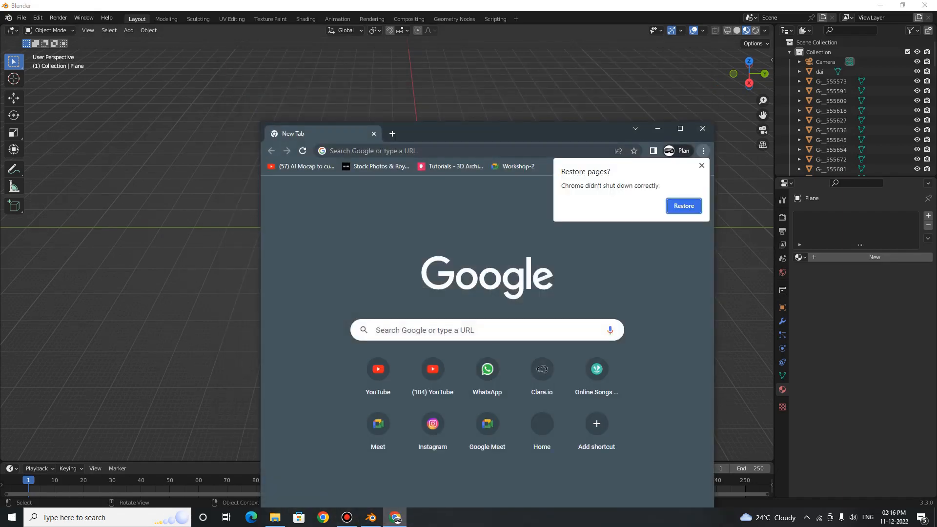
Dismiss the restore-pages prompt, maximize the browser window and search Google for "datasmith export blender".
left_click(701, 165)
left_click(679, 128)
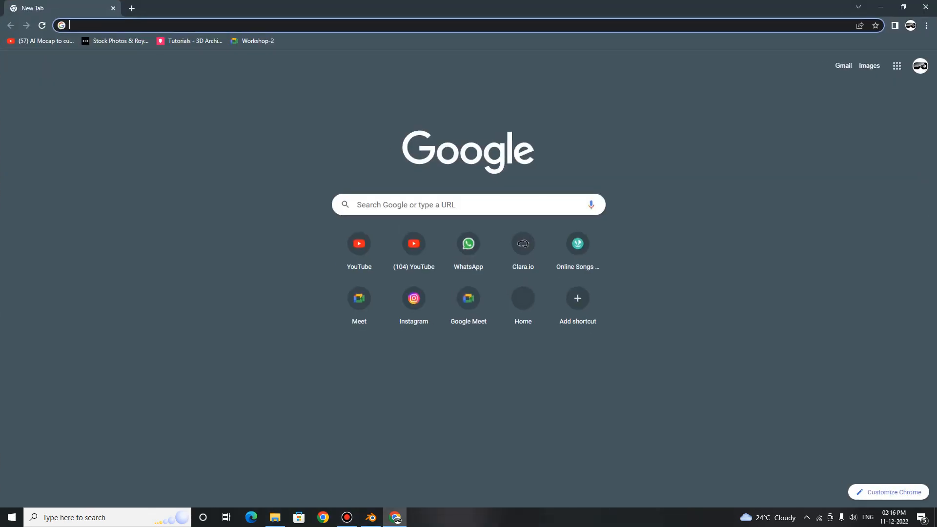
type("d")
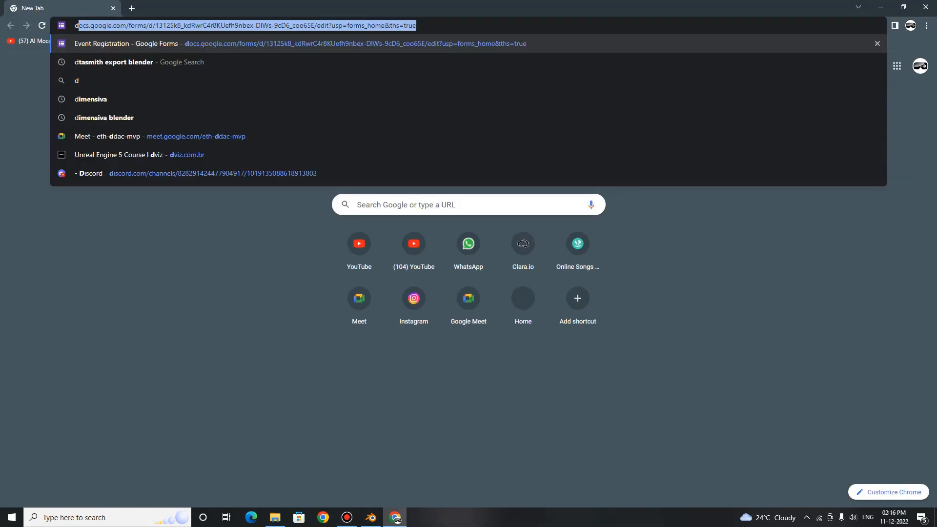
type("ata")
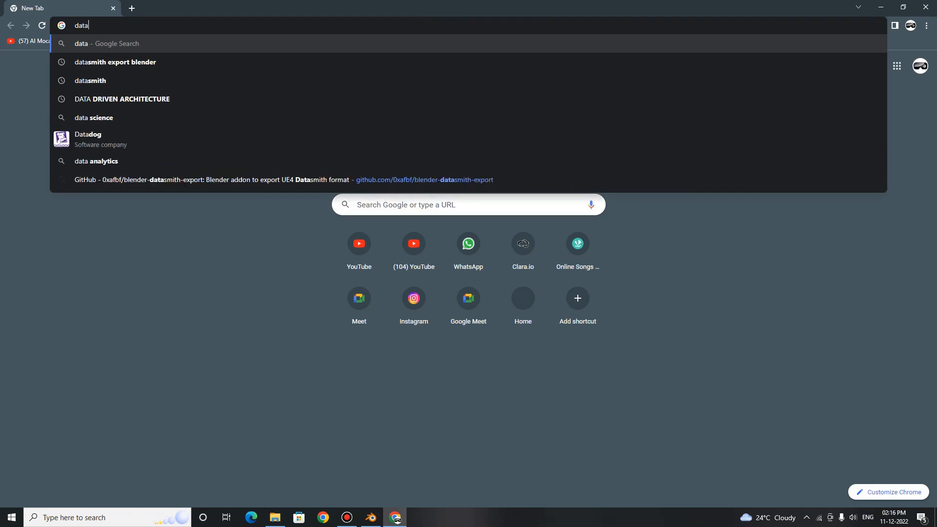
key("Down")
key("Return")
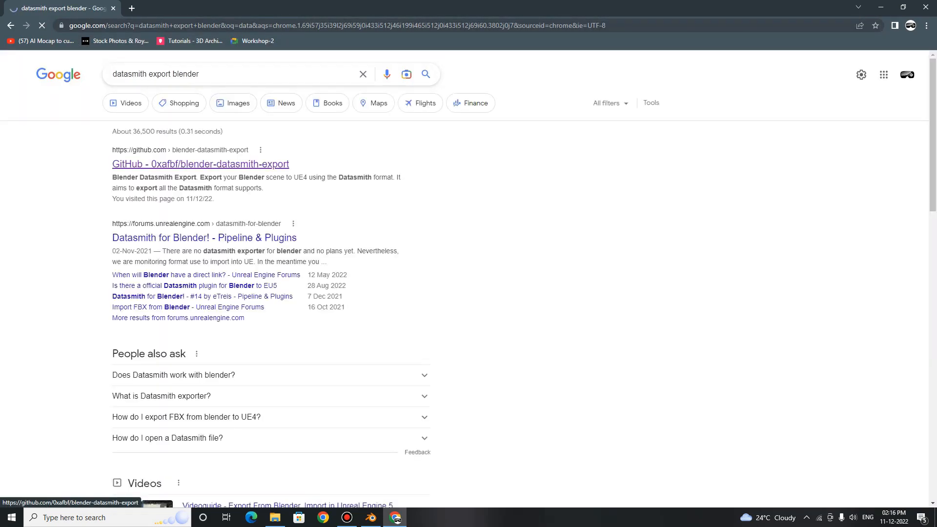
Open the 0xafbf/blender-datasmith-export repository on GitHub and bring up its Download ZIP option.
left_click(201, 164)
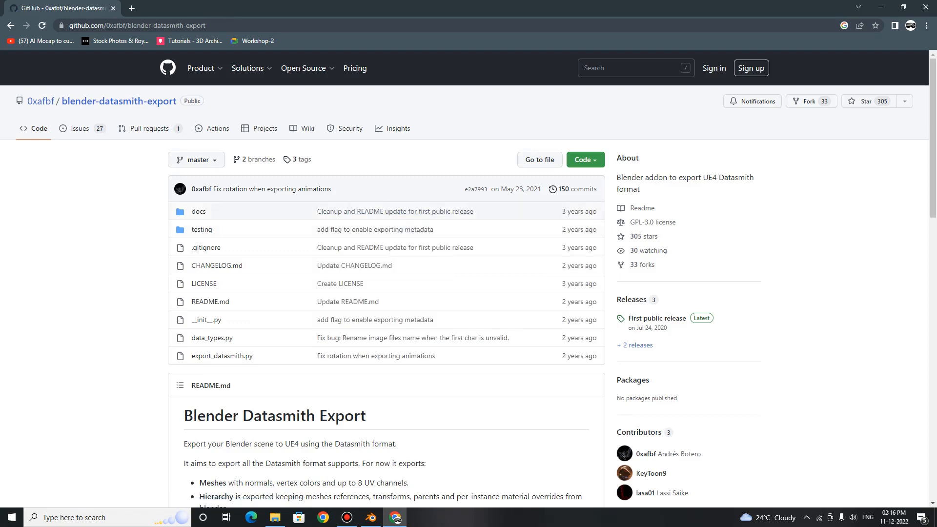
scroll(469, 278, "down", 2)
scroll(468, 278, "up", 2)
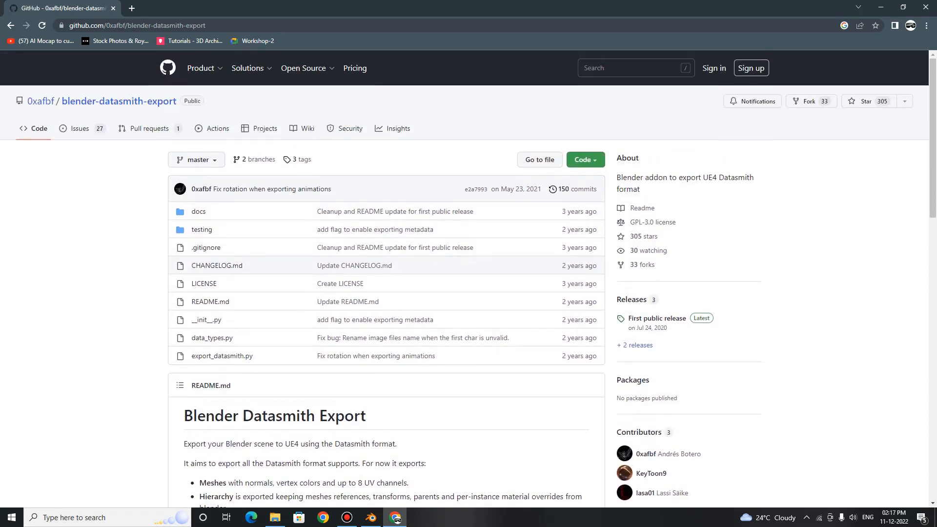
left_click(585, 159)
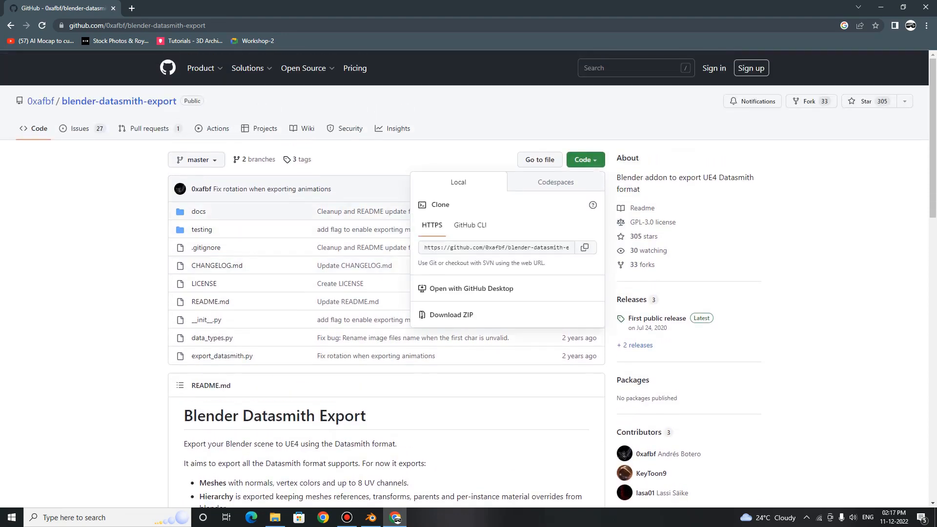
left_click(451, 314)
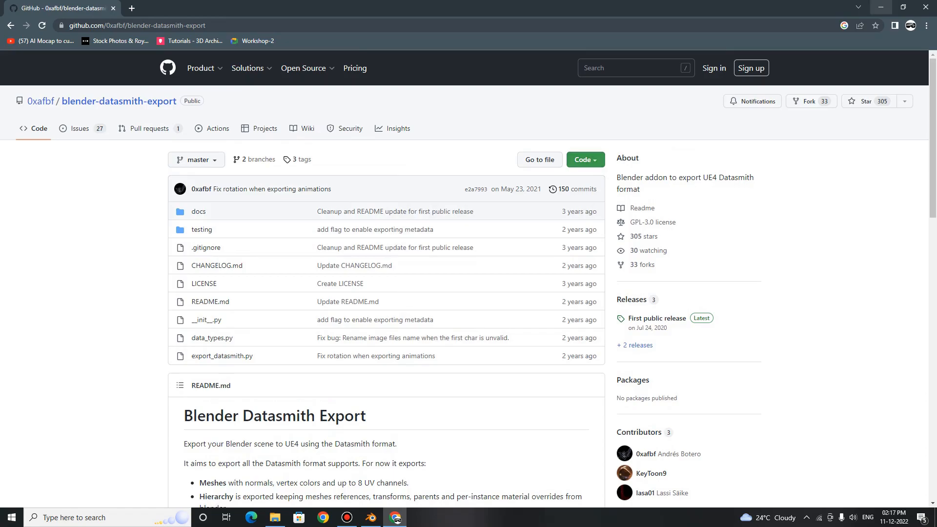
Switch to Blender, open the add-on installer from the preferences, look through the Downloads folder and close the file browser without installing.
key("alt+Tab")
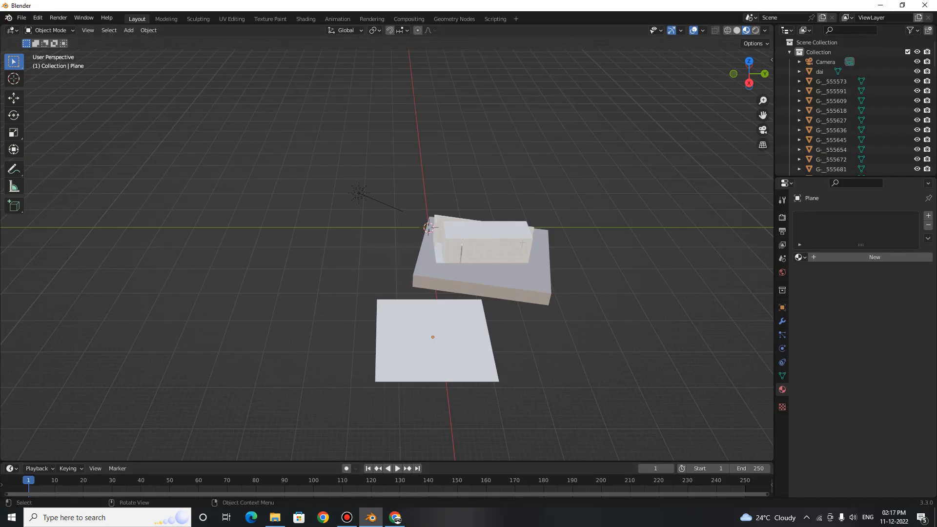
left_click(37, 18)
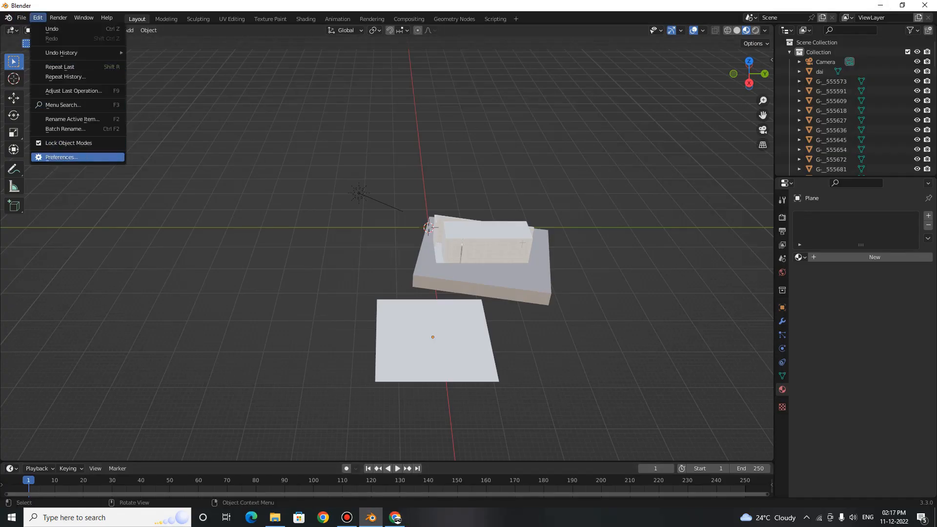
left_click(61, 157)
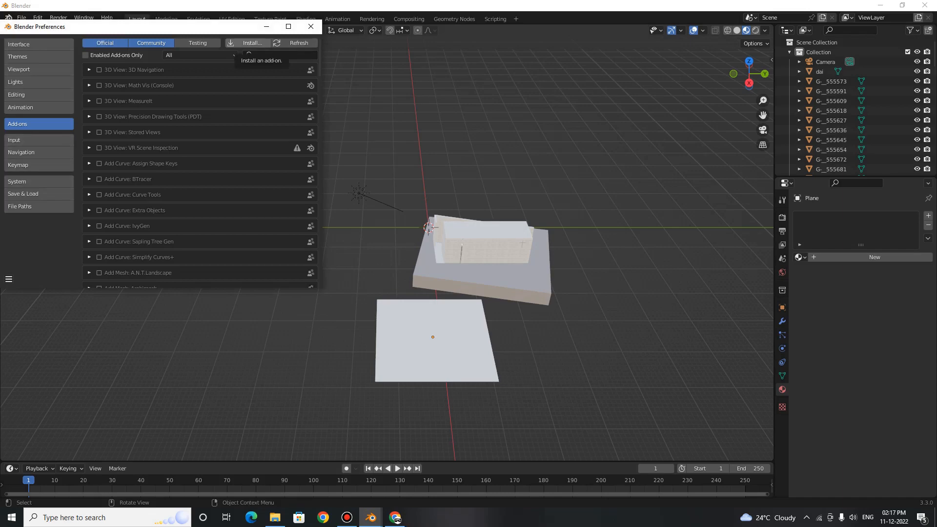
left_click(248, 43)
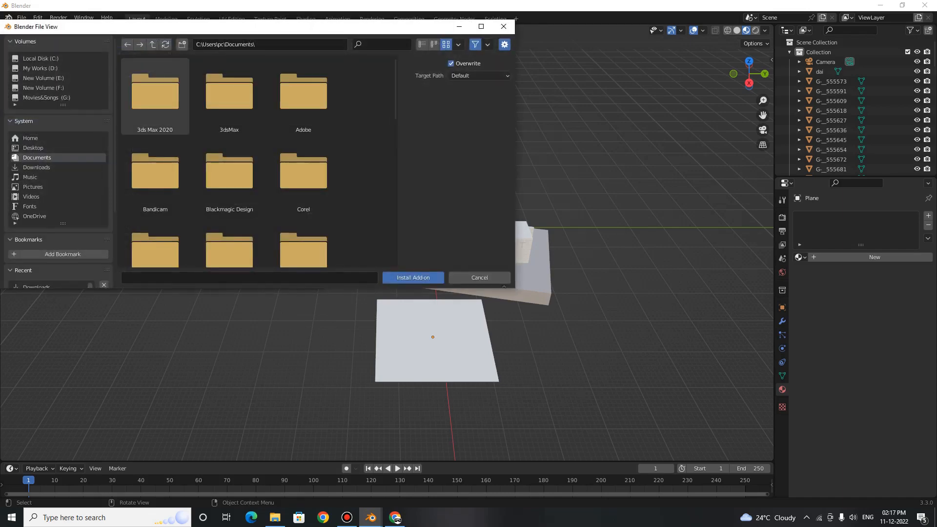
left_click(36, 166)
scroll(303, 195, "down", 2)
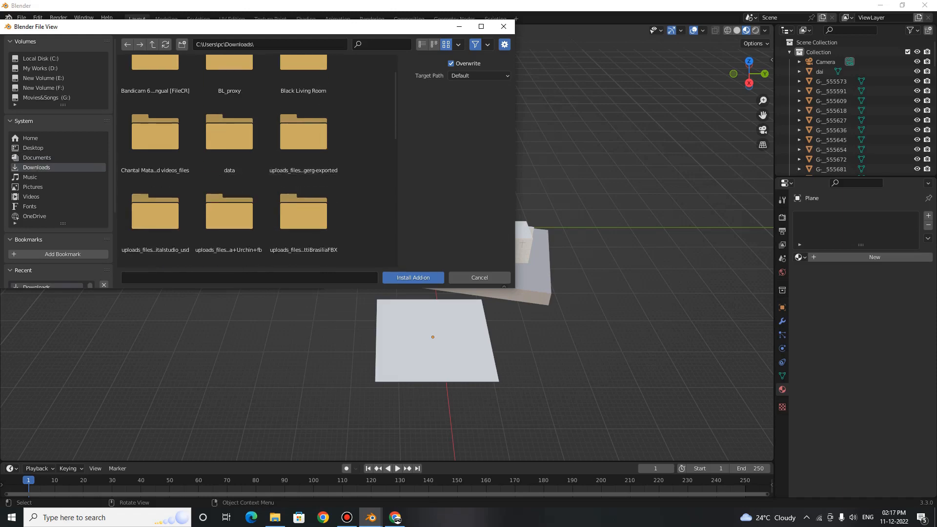
scroll(259, 161, "down", 4)
scroll(259, 161, "up", 2)
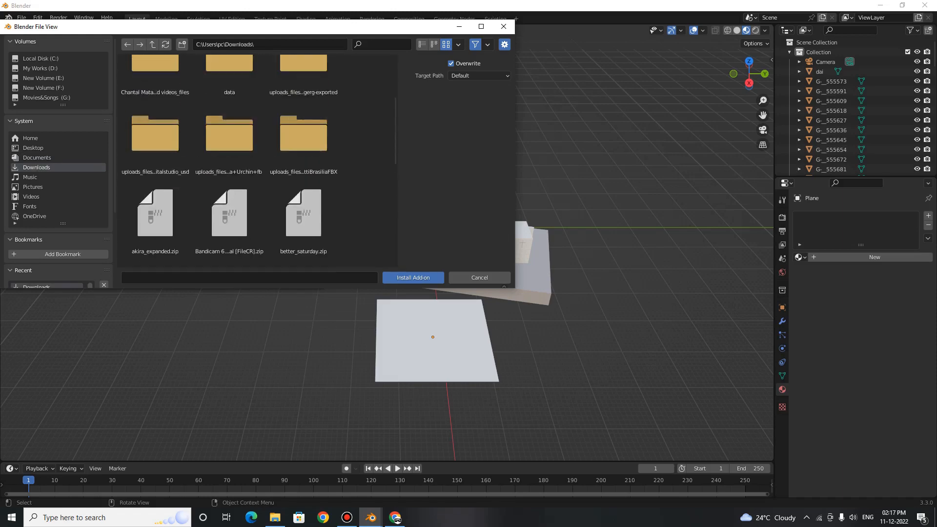
scroll(259, 161, "up", 4)
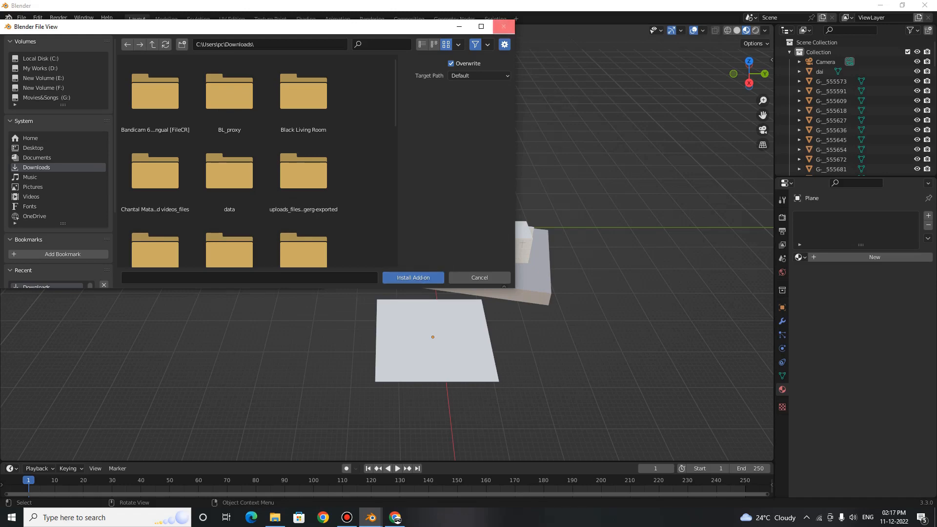
left_click(503, 26)
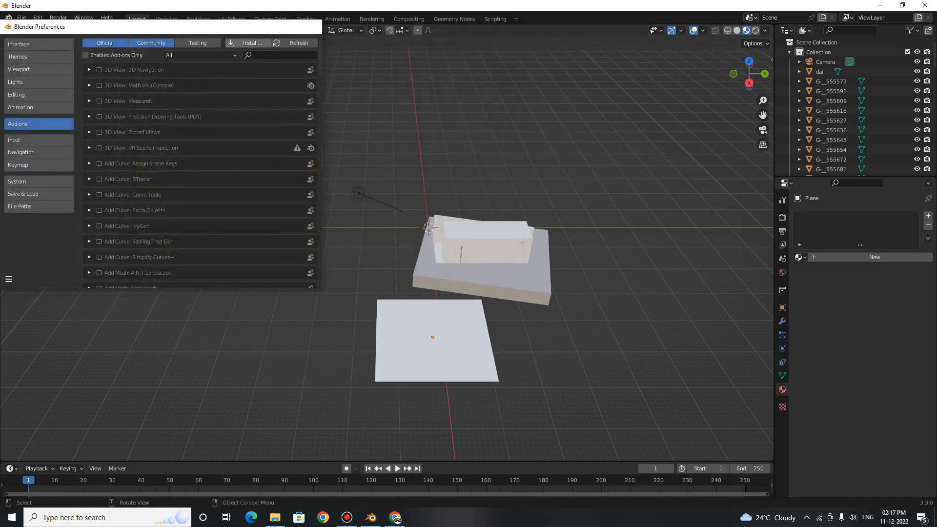
Select the whole scene, including building, base, plane, light and camera, and clear the selection again.
scroll(387, 244, "down", 2)
left_click_drag(581, 333, 340, 134)
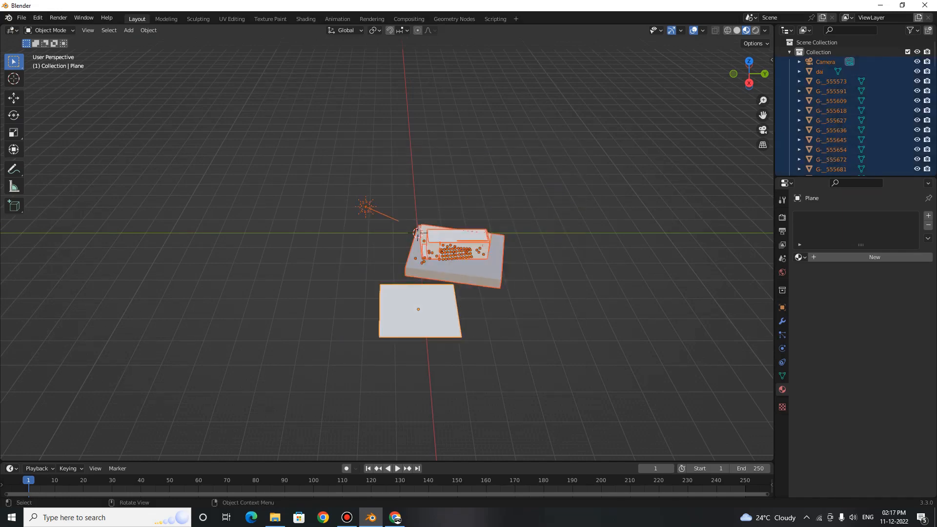
scroll(387, 244, "up", 2)
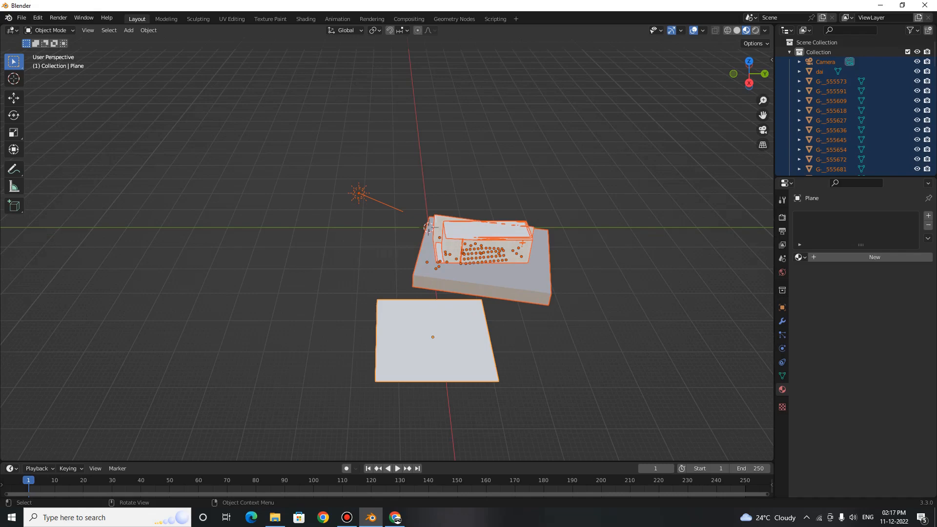
key("alt+a")
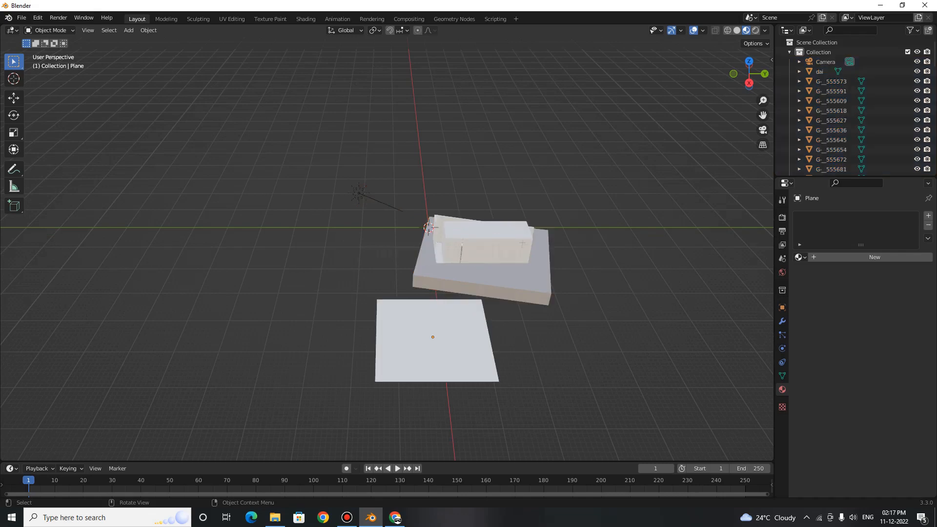
scroll(523, 243, "down", 2)
middle_click_drag(522, 243, 566, 215, "shift")
scroll(477, 243, "up", 2)
left_click_drag(566, 215, 569, 217)
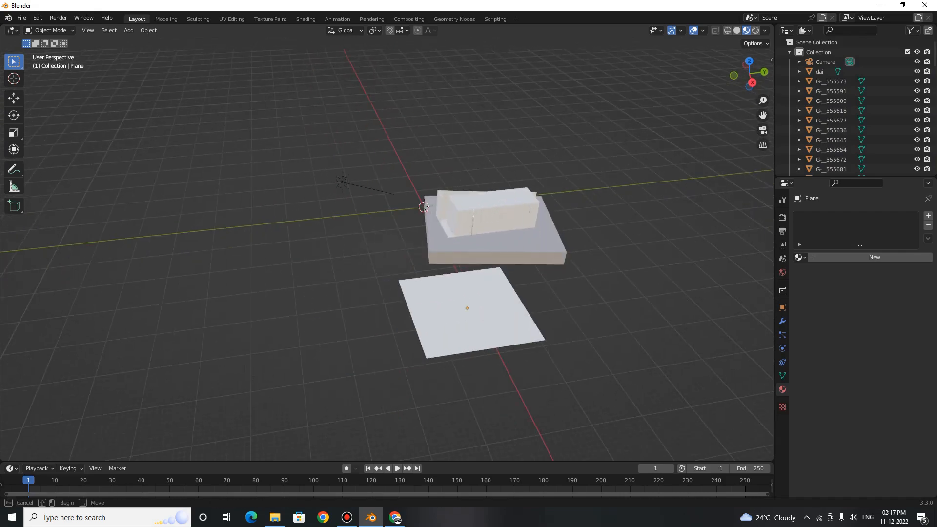
left_click_drag(654, 380, 340, 101)
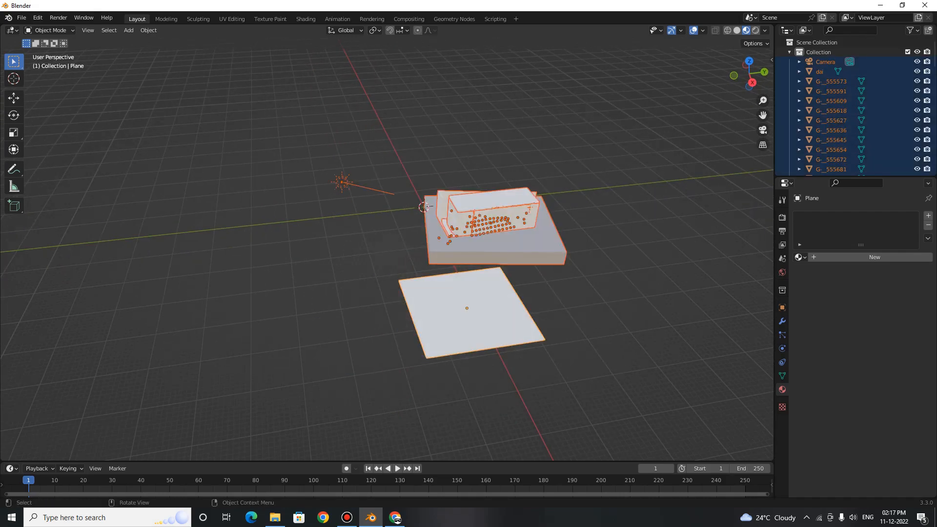
key("alt+a")
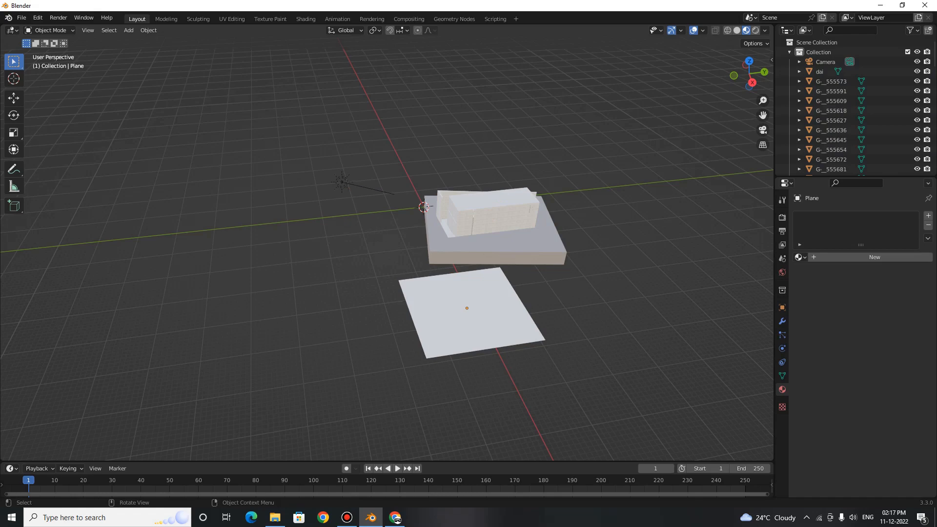
Start exporting the scene in the Datasmith (.udatasmith) format.
scroll(439, 273, "up", 3)
scroll(439, 273, "down", 1)
middle_click_drag(439, 273, 465, 298)
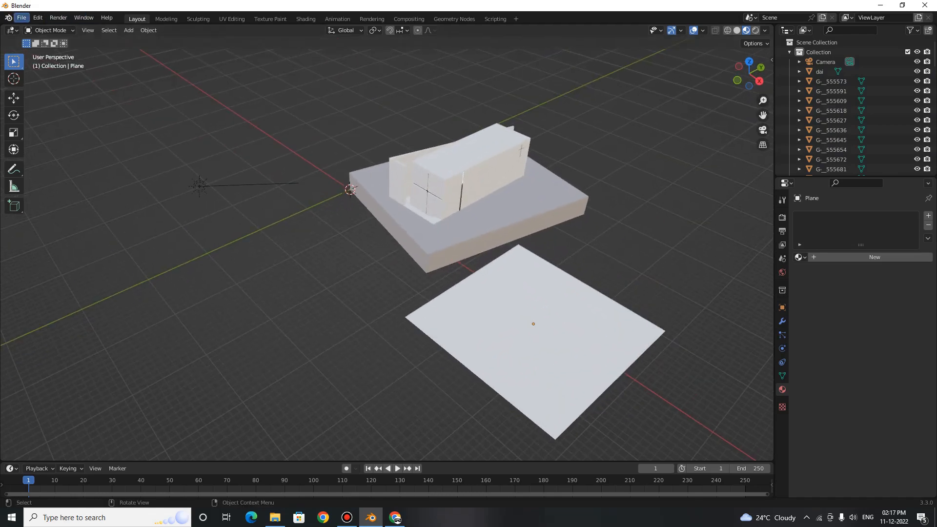
left_click(21, 17)
left_click(22, 18)
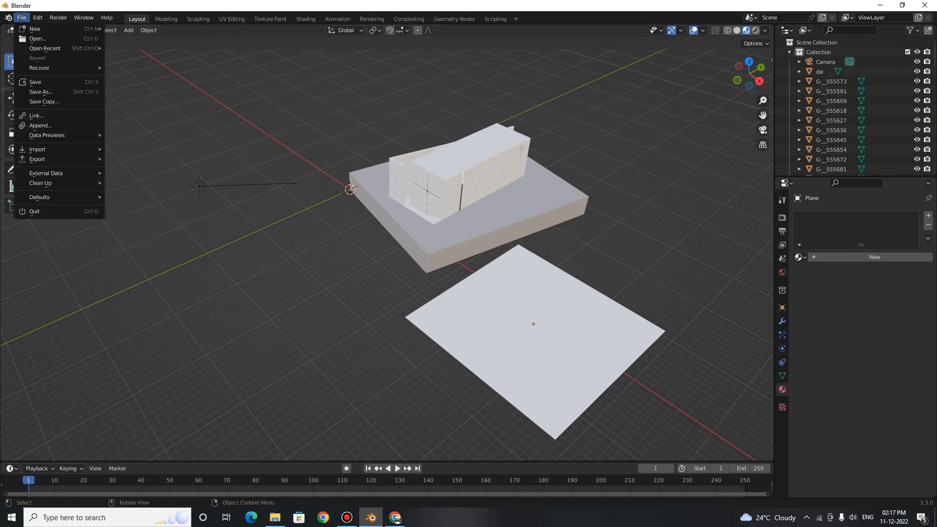
mouse_move(49, 159)
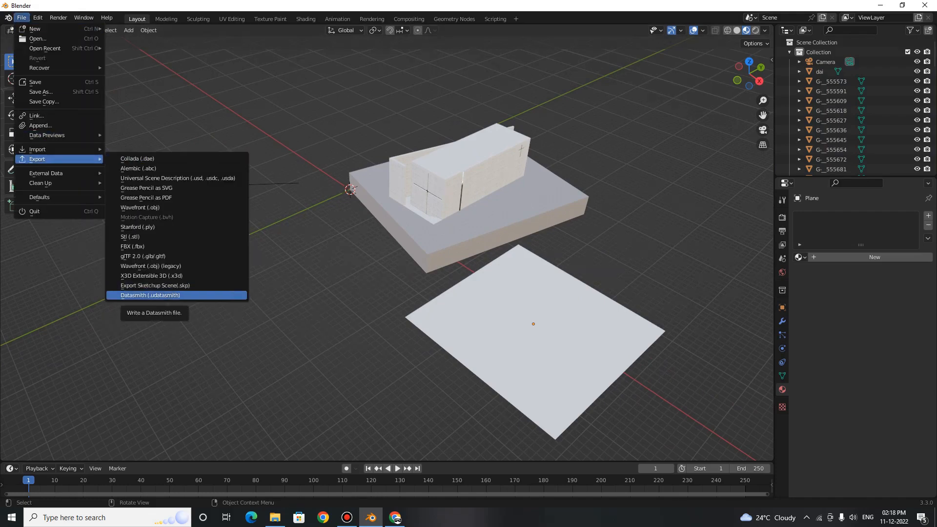
left_click(150, 295)
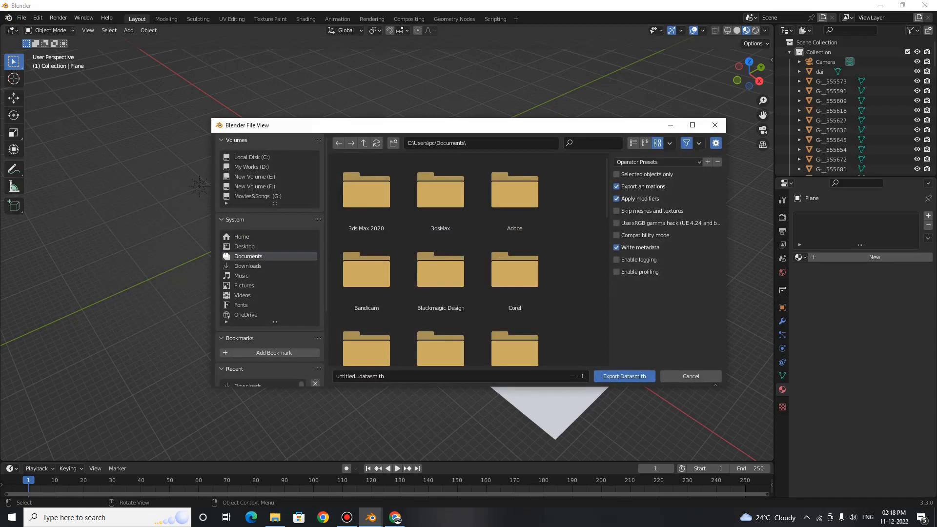
Set the export location to the WORKSHOP folder inside Plan M on the My Works (D:) drive.
scroll(441, 239, "down", 4)
scroll(441, 239, "down", 6)
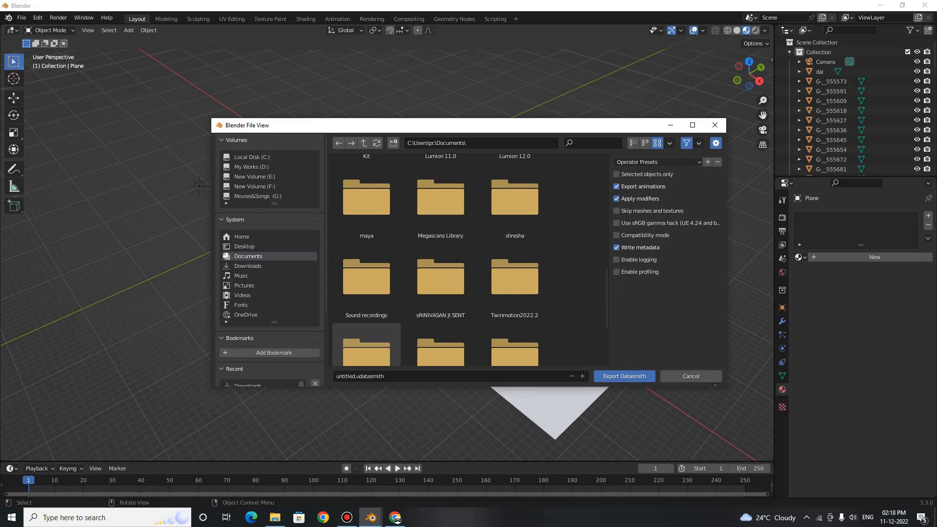
left_click(252, 166)
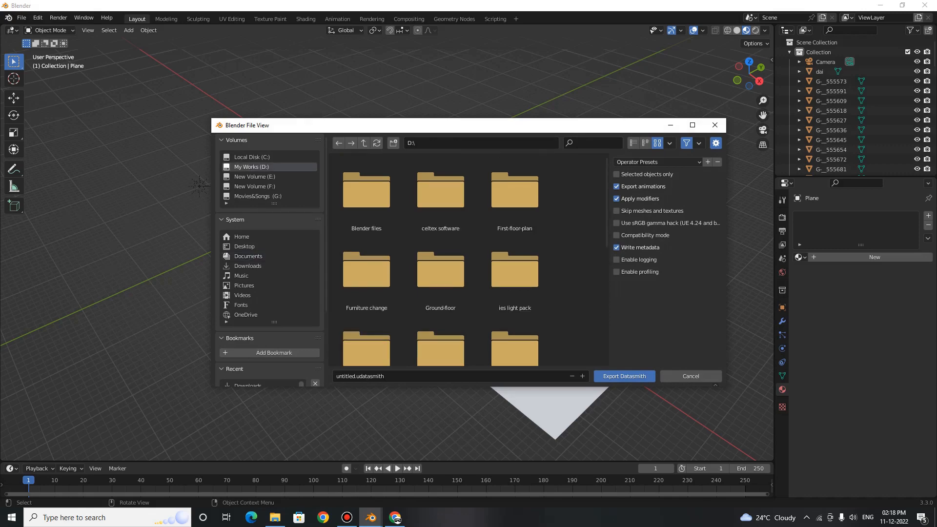
scroll(514, 292, "down", 12)
scroll(441, 273, "up", 12)
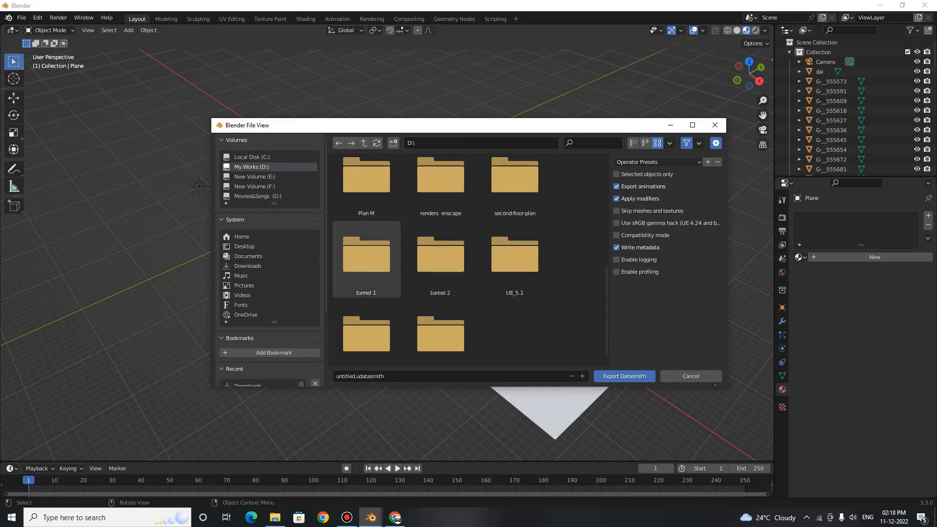
scroll(440, 273, "down", 8)
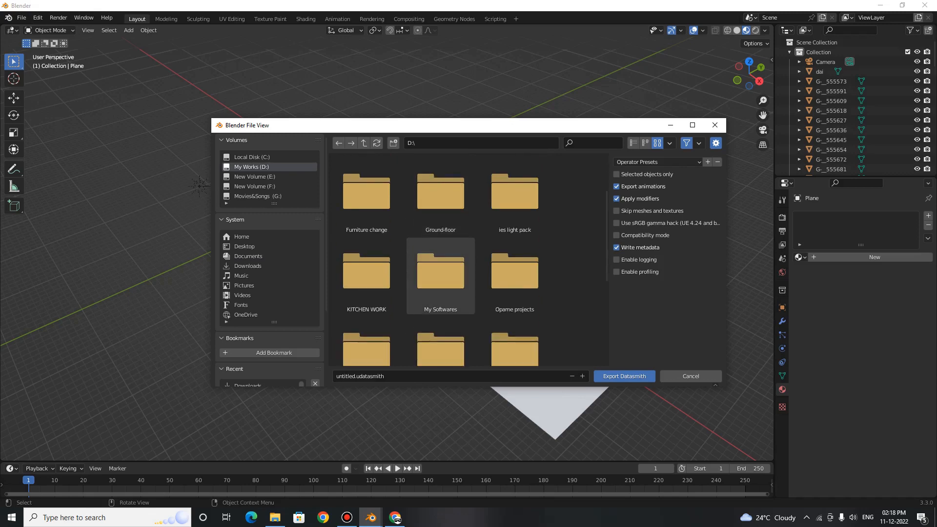
double_click(366, 257)
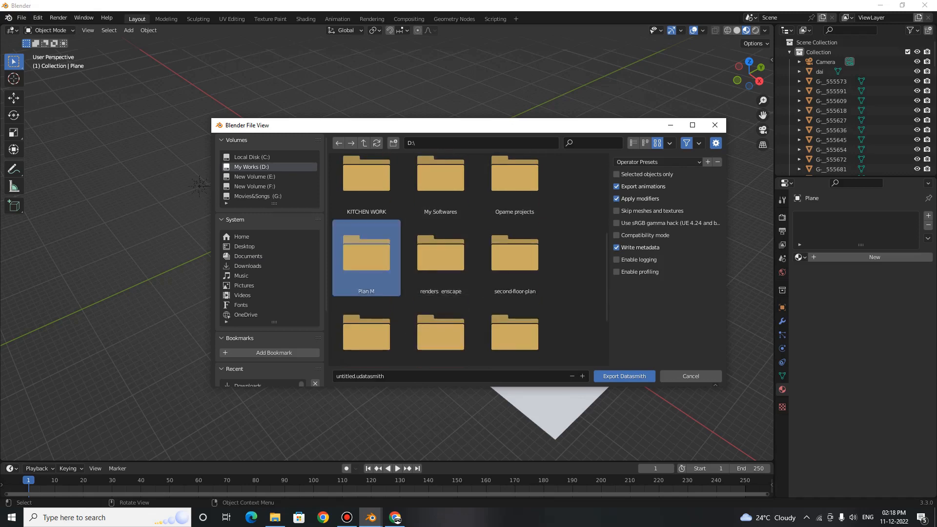
double_click(366, 256)
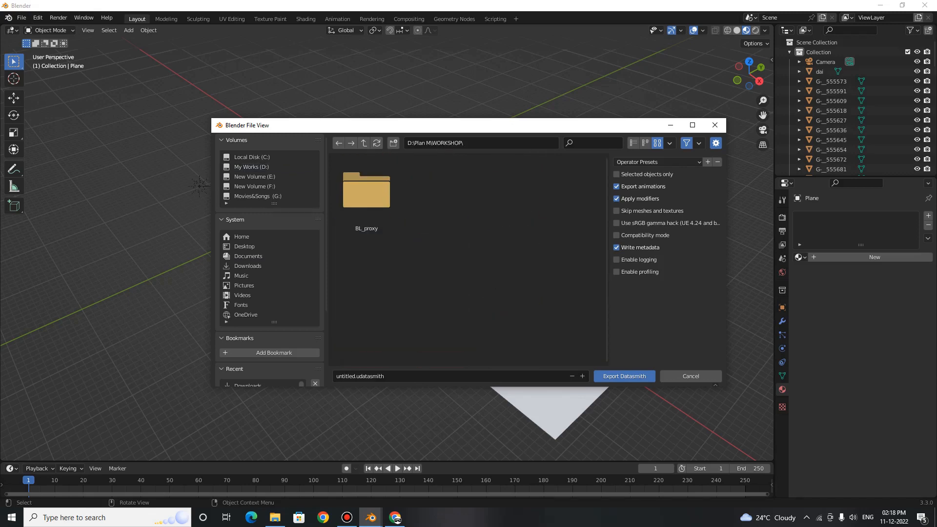
Create a new folder named "Church of light" in the WORKSHOP folder.
right_click(390, 229)
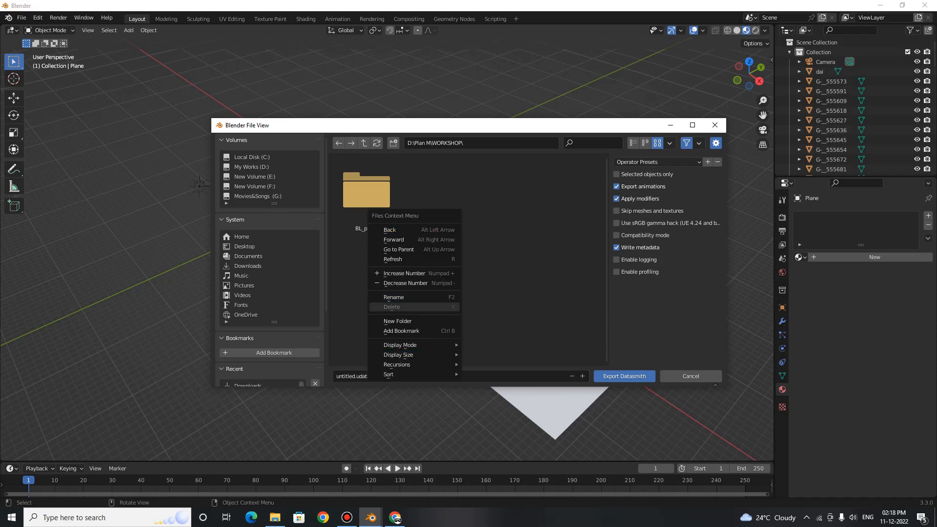
left_click(398, 321)
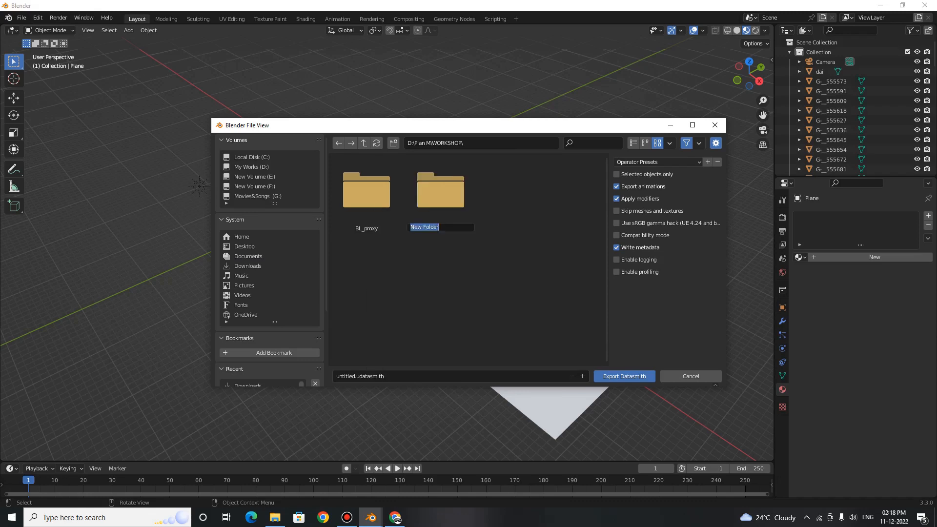
key("BackSpace")
type("Church of light")
key("Return")
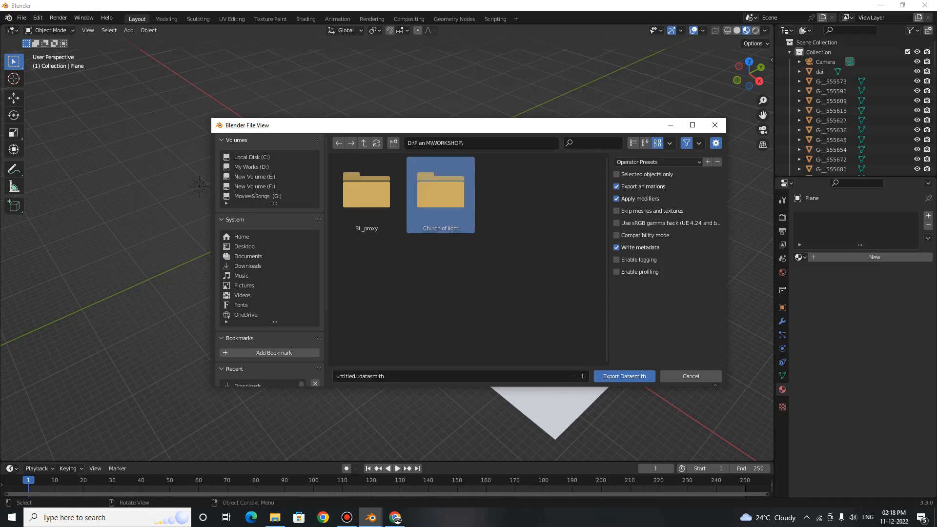
Name the export file "Church of Light" and export the Datasmith file into the new "Church of light" folder.
left_click(368, 376)
left_click_drag(355, 376, 334, 376)
type("Church of Light")
double_click(440, 195)
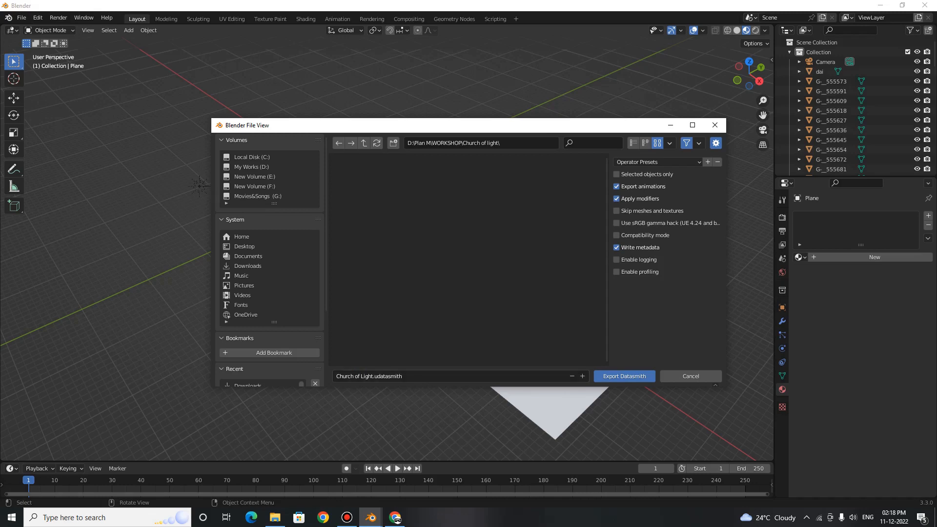
left_click(624, 376)
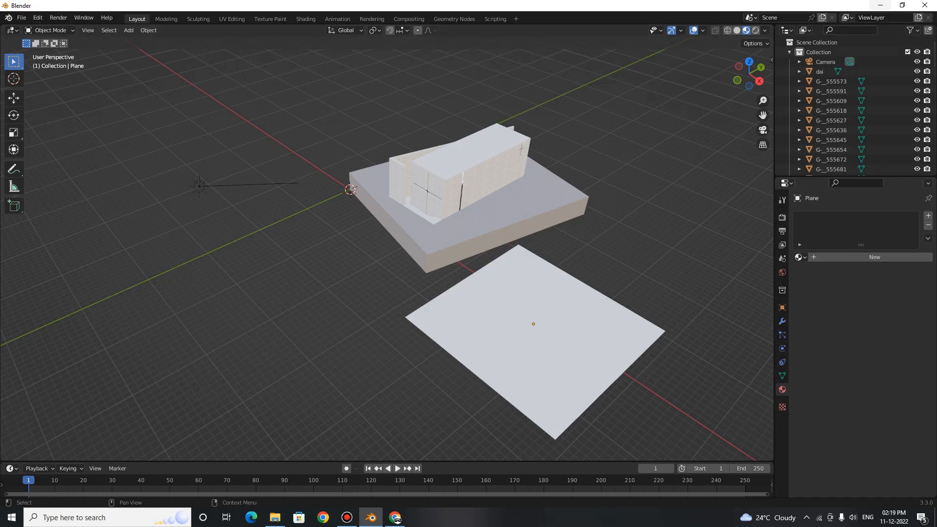
Switch to File Explorer and open the "Church of light" folder in Plan M\WORKSHOP on the My Works (D:) drive.
left_click(371, 517)
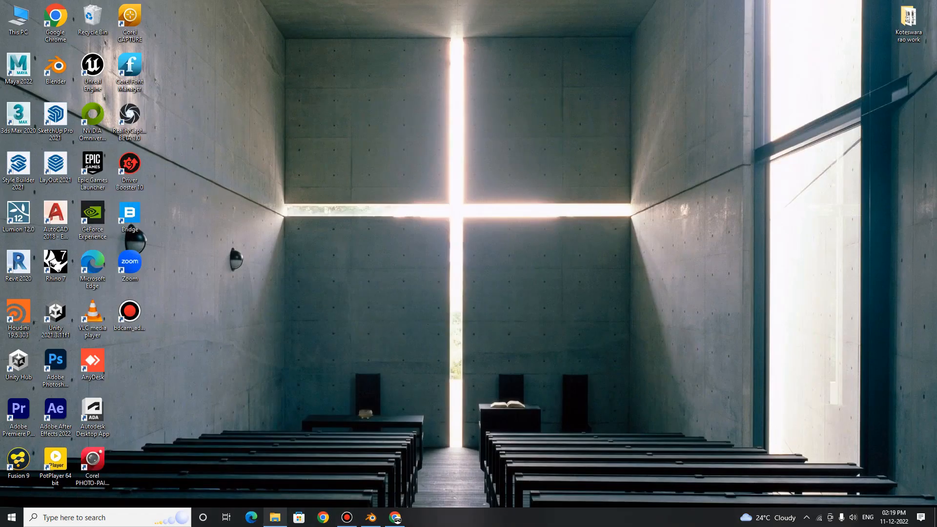
left_click(274, 517)
left_click(757, 129)
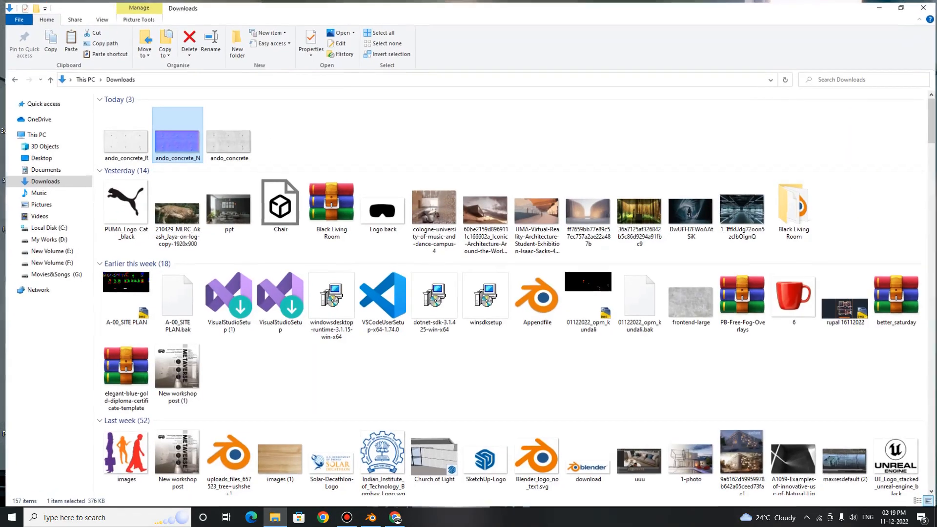
left_click(44, 238)
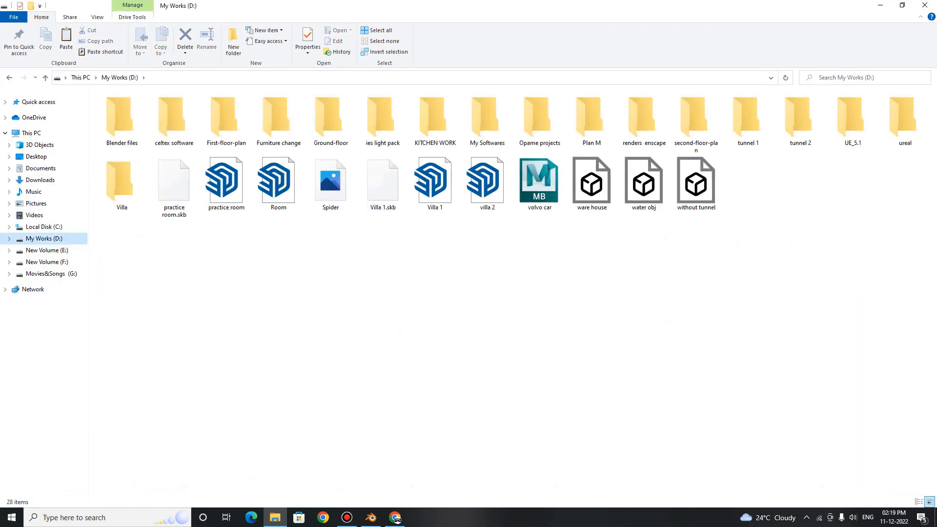
double_click(592, 120)
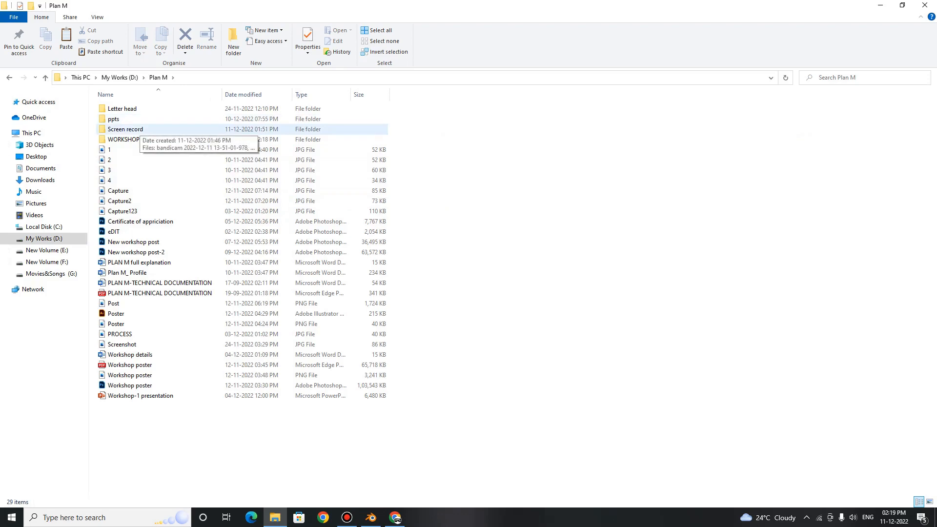
double_click(124, 139)
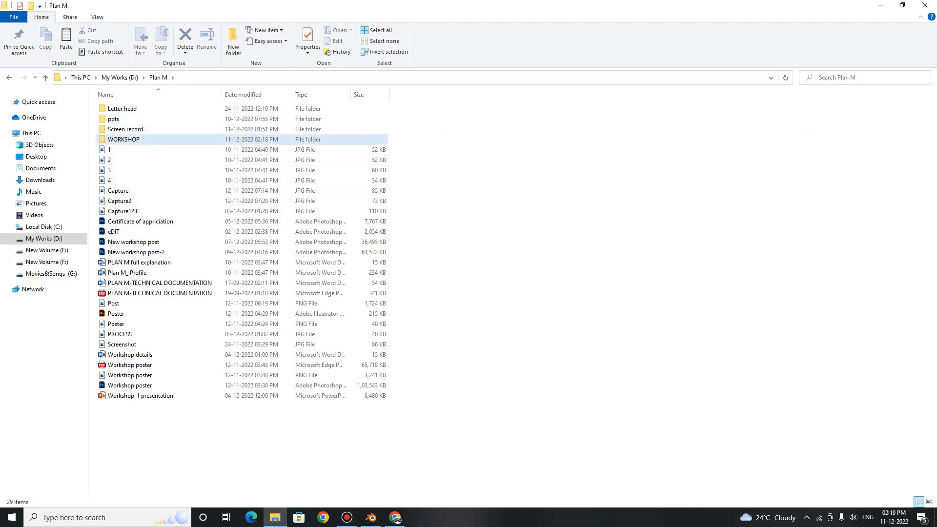
double_click(174, 122)
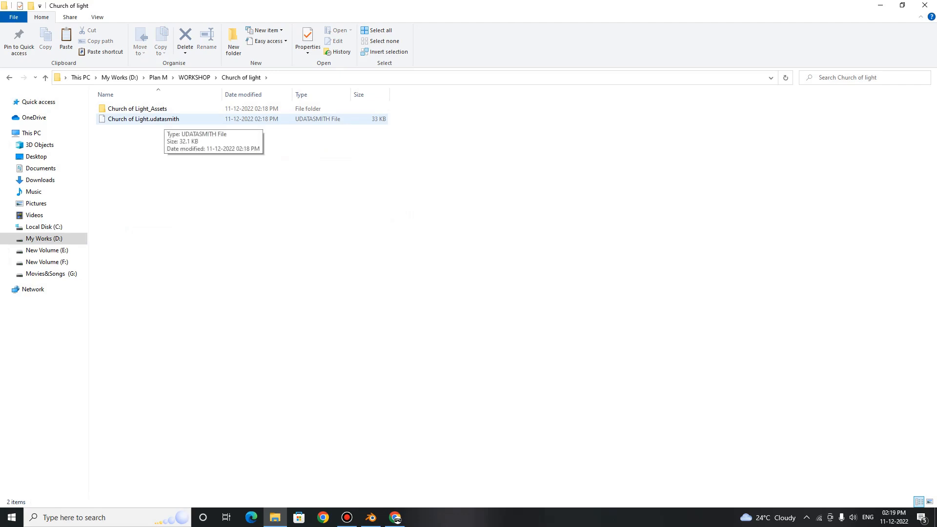
Examine the exported files in the "Church of Light_Assets" folder, return to its parent folder and minimize File Explorer.
double_click(137, 108)
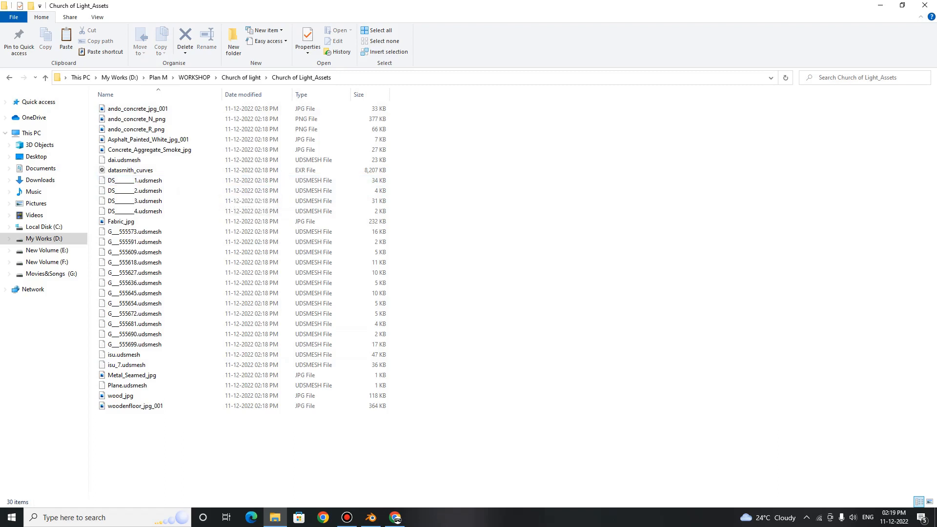
left_click(45, 77)
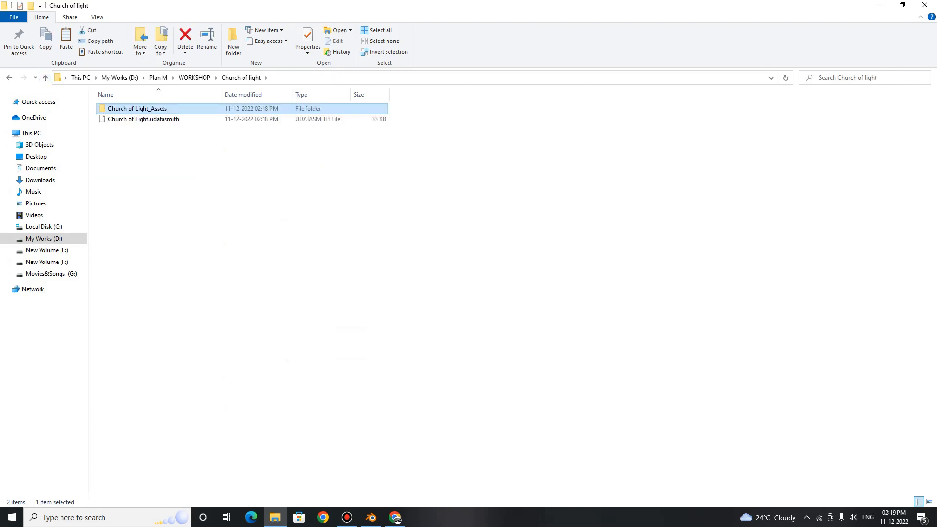
left_click(880, 5)
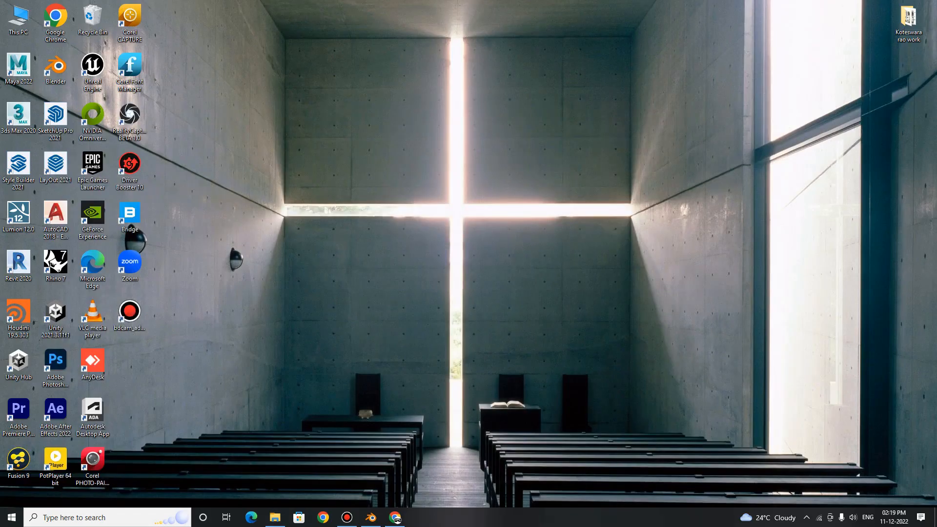
right_click(301, 276)
left_click(341, 305)
right_click(332, 266)
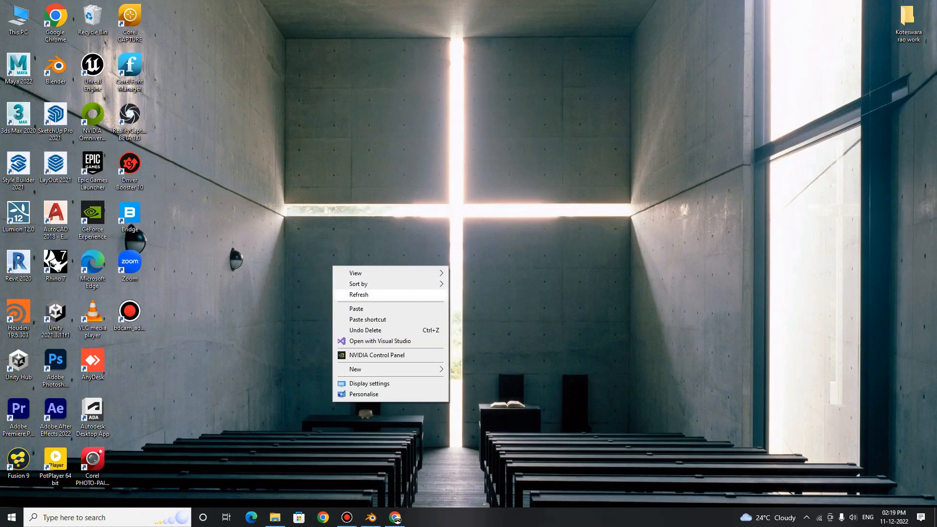
left_click(361, 294)
right_click(300, 232)
left_click(341, 262)
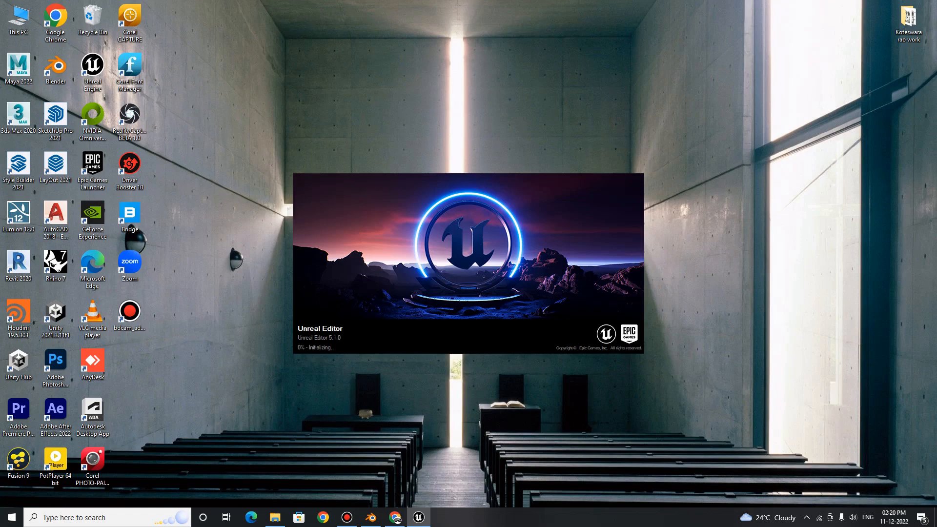
right_click(719, 253)
left_click(746, 281)
right_click(683, 241)
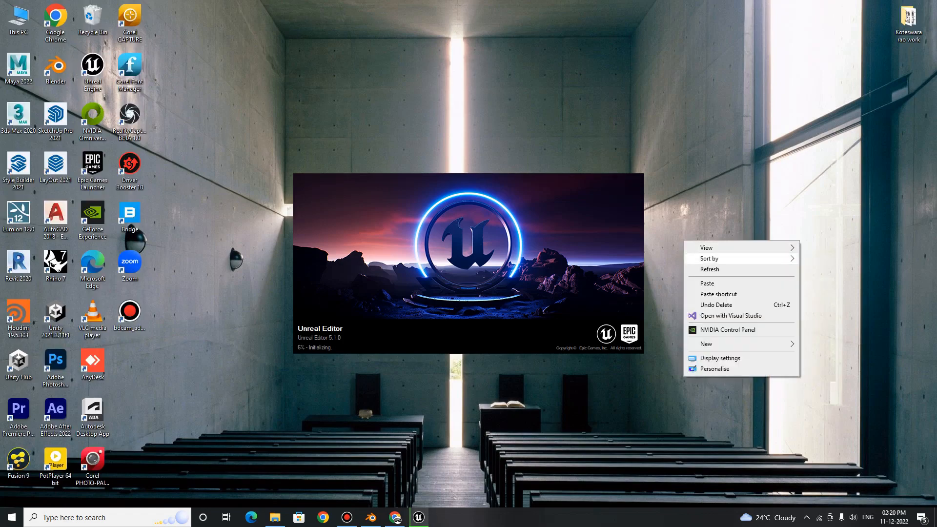
left_click(710, 269)
right_click(659, 238)
left_click(686, 265)
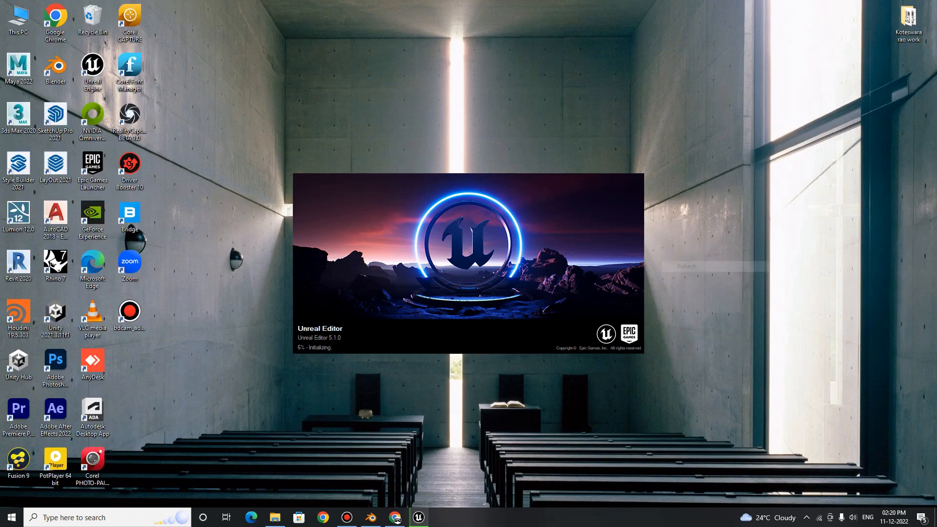
right_click(679, 220)
left_click(707, 248)
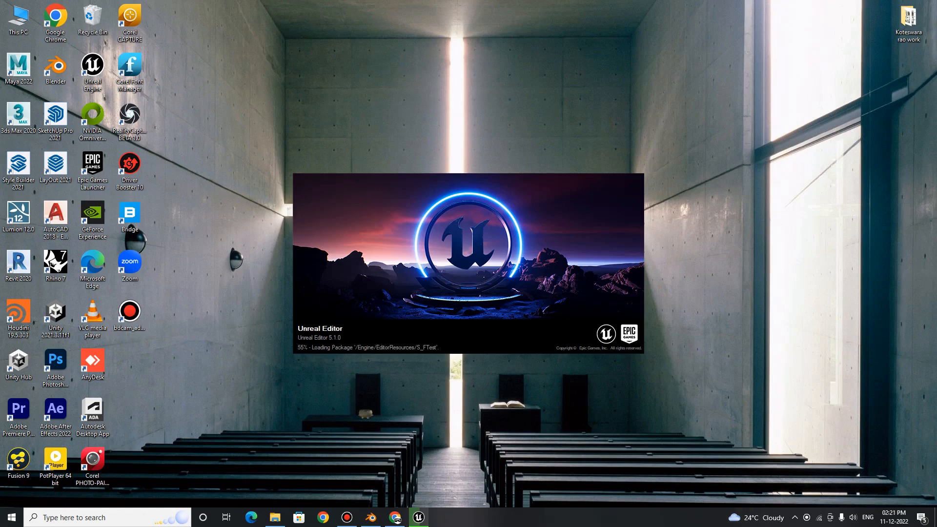
right_click(806, 122)
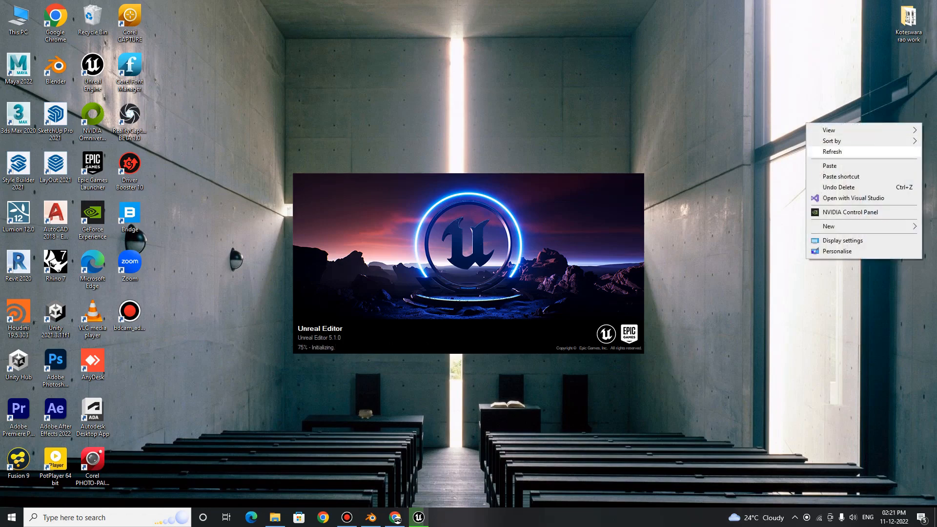
left_click(832, 151)
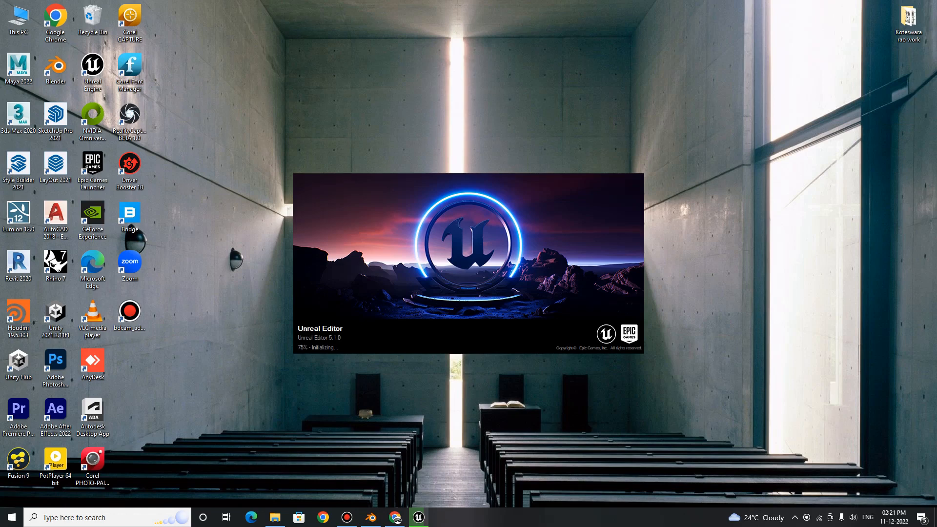
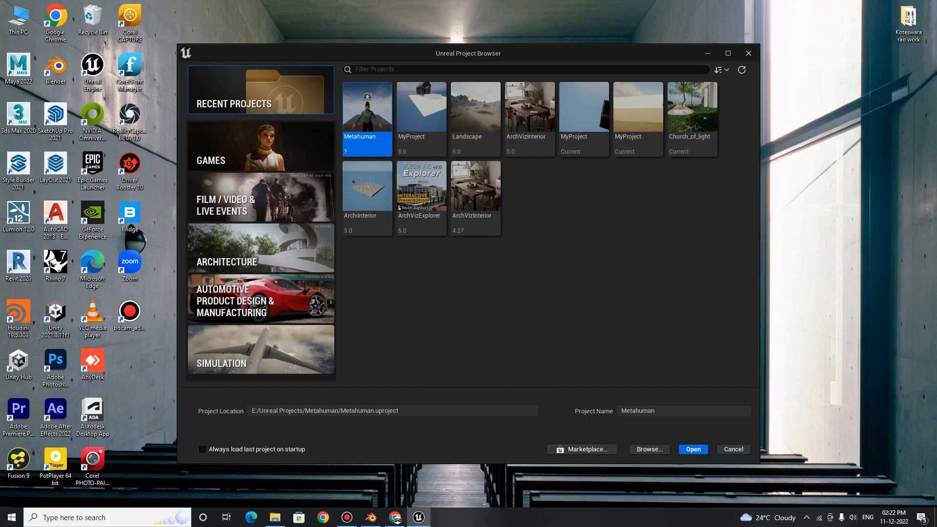
Choose the Architecture category's Blank template in the Unreal Project Browser and name the new project "Church_of_Light".
left_click(261, 248)
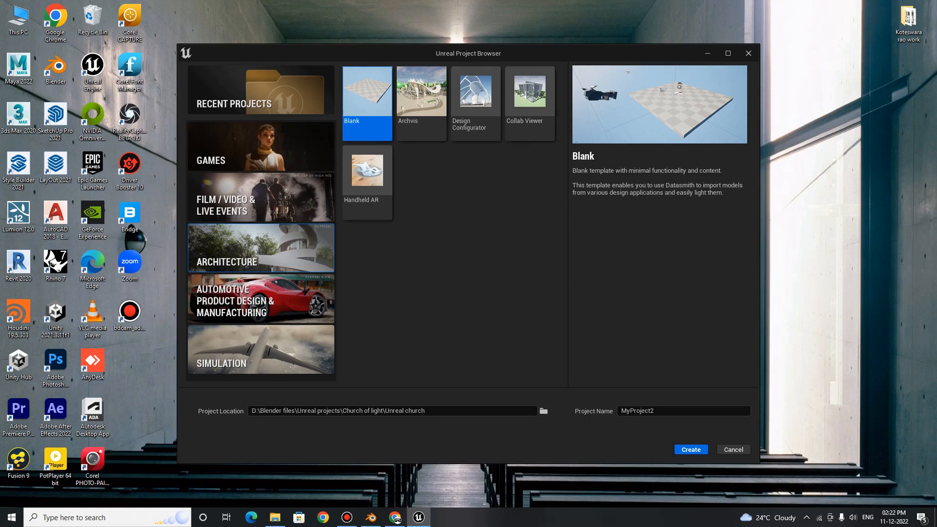
left_click(656, 411)
key("ctrl+a")
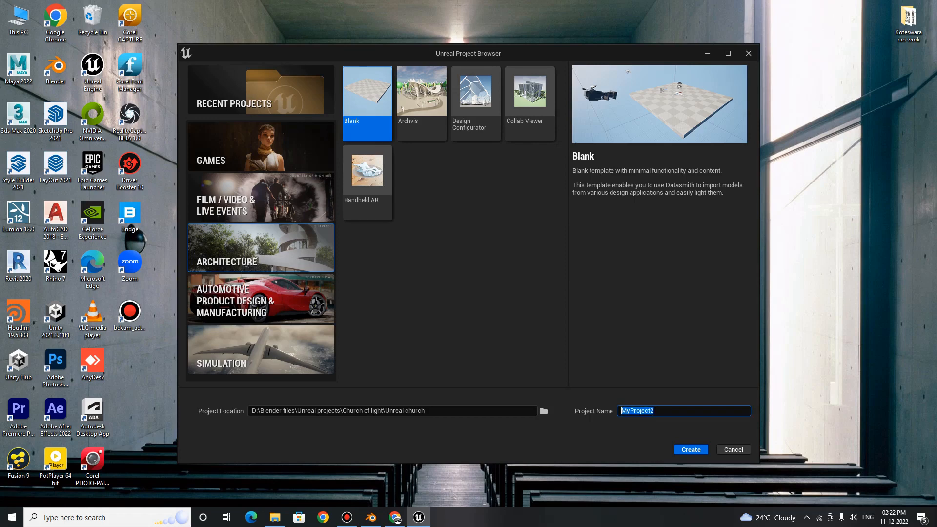
key("BackSpace")
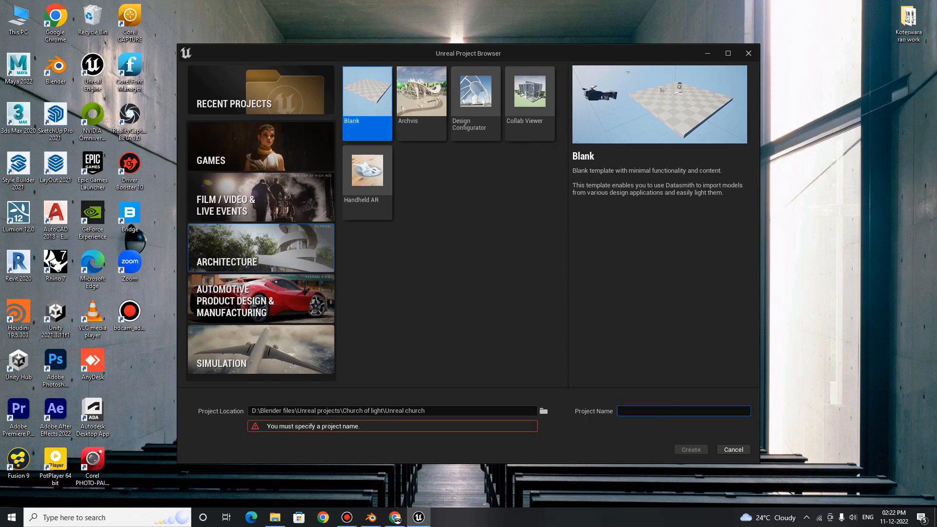
type("Cho")
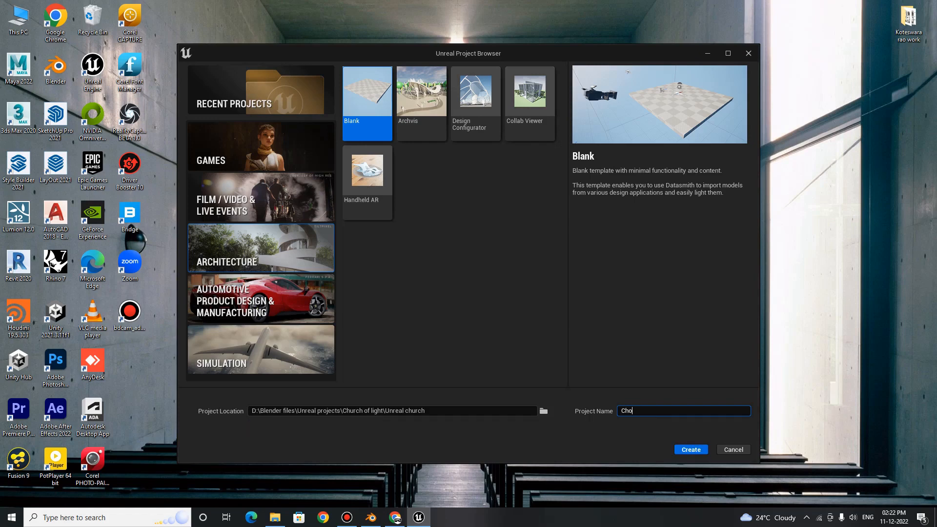
type("rch o")
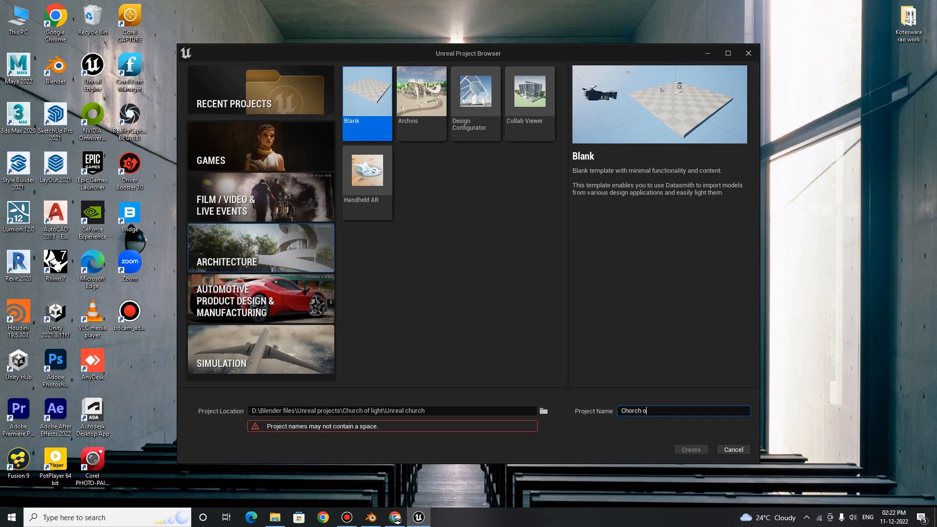
type("f Light")
key("shift+Right")
type("u")
type("_of_")
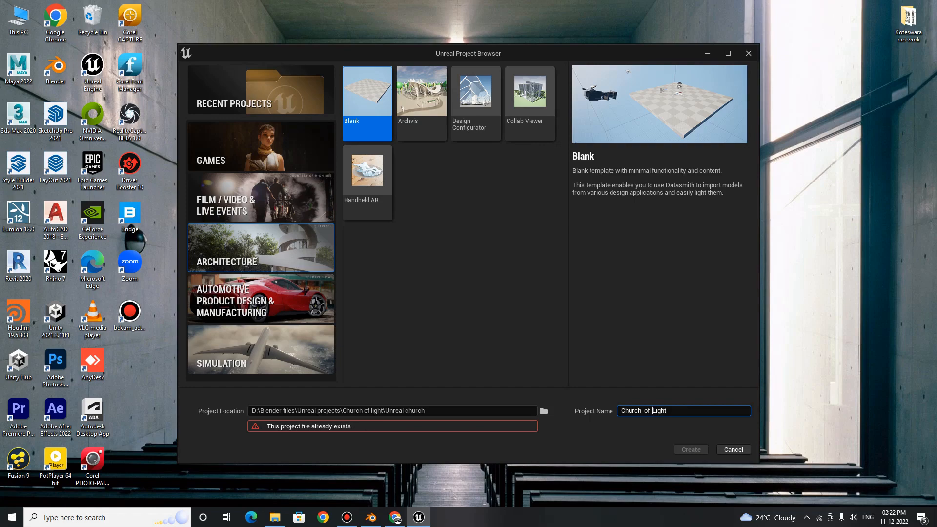
Set the project location to D:\Plan M\WORKSHOP\Church of light and create the project.
left_click(543, 412)
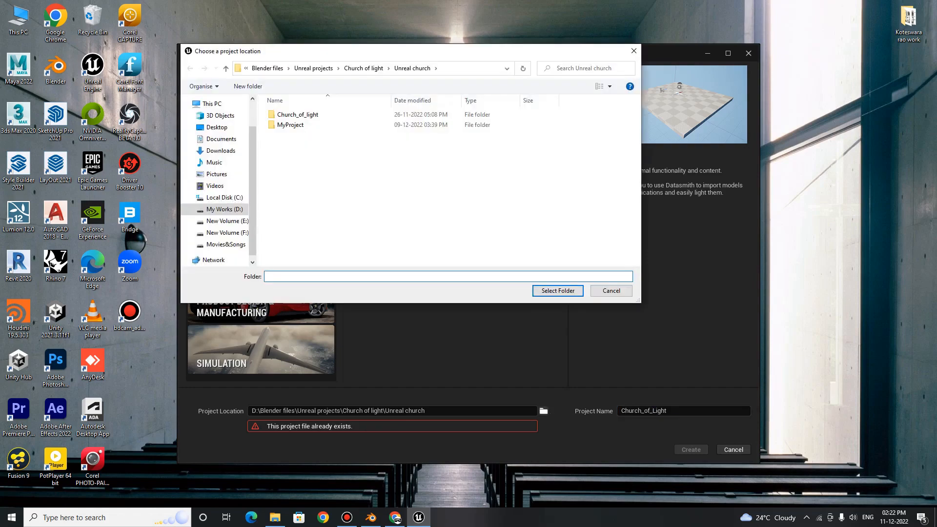
left_click(225, 68)
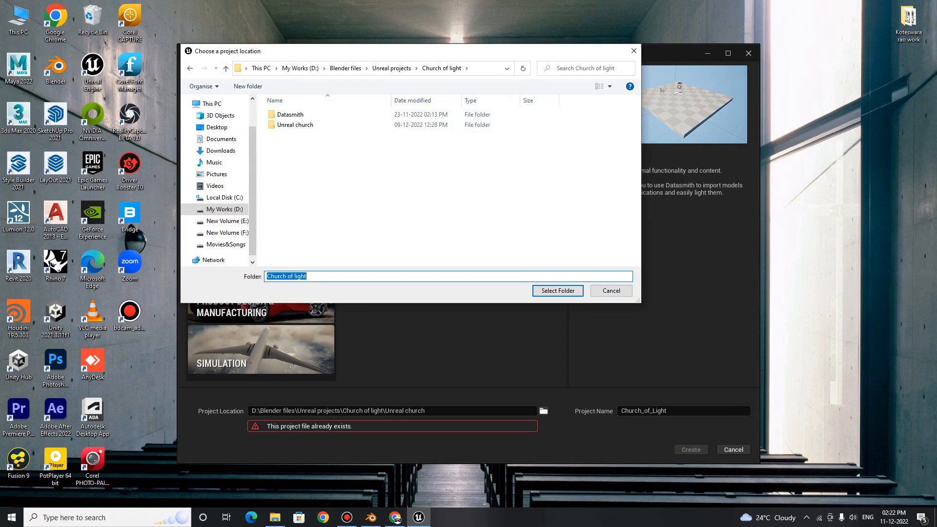
left_click(226, 69)
left_click(226, 68)
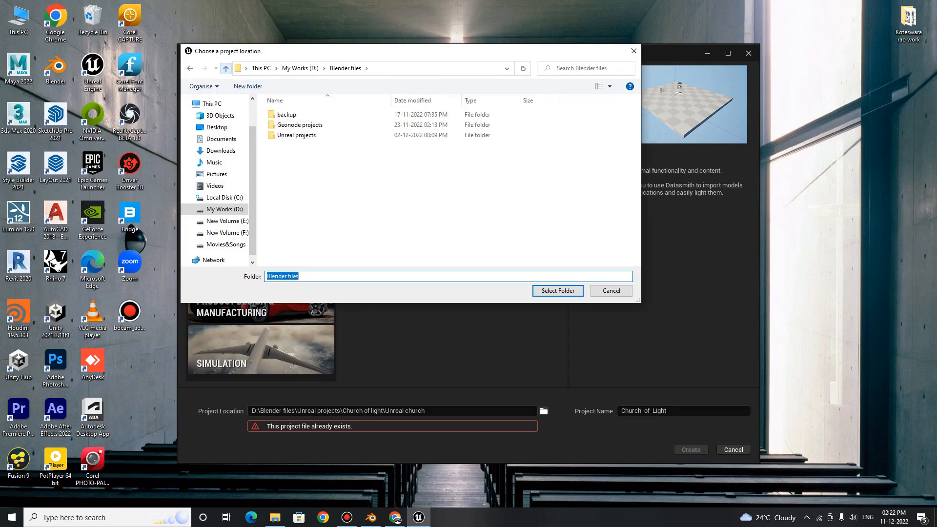
left_click(225, 68)
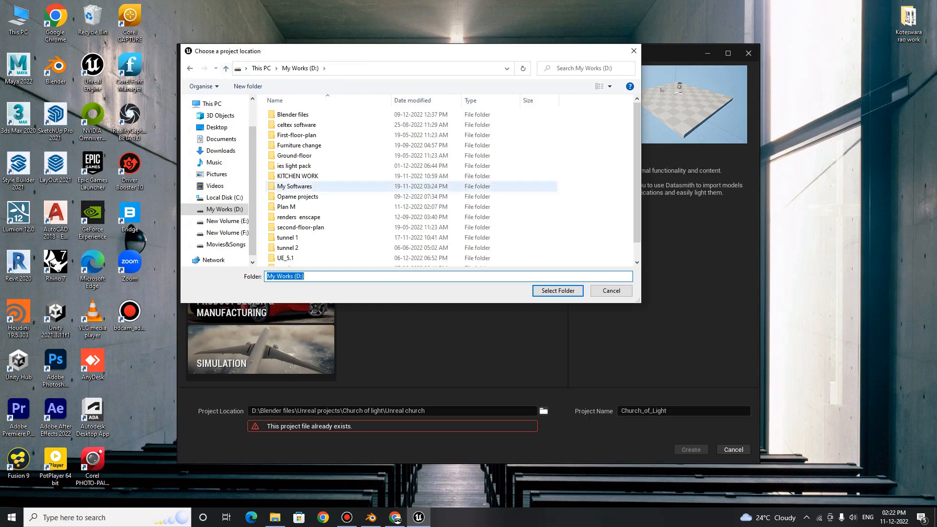
double_click(303, 207)
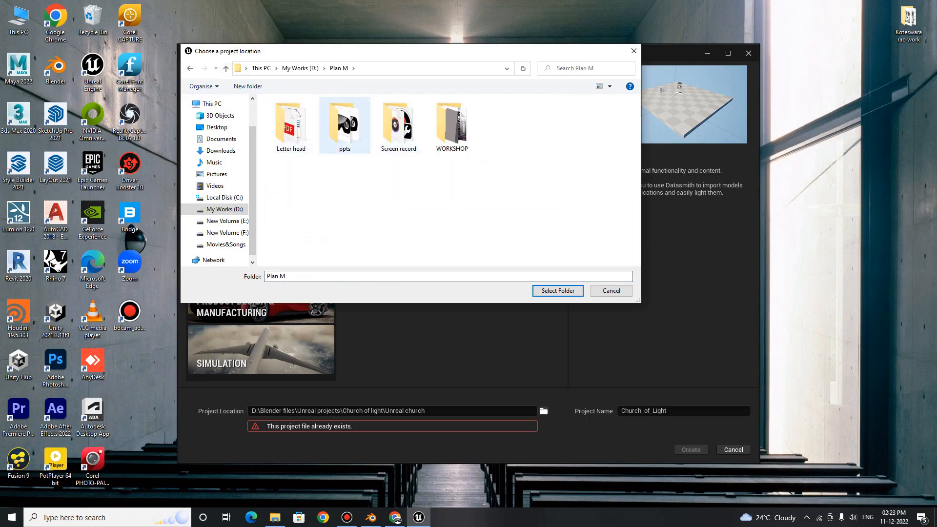
double_click(452, 124)
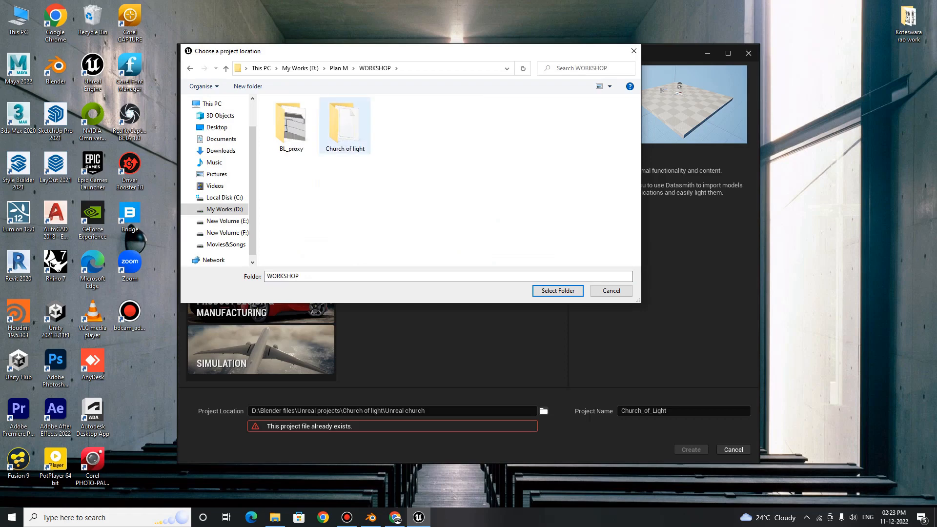
double_click(341, 127)
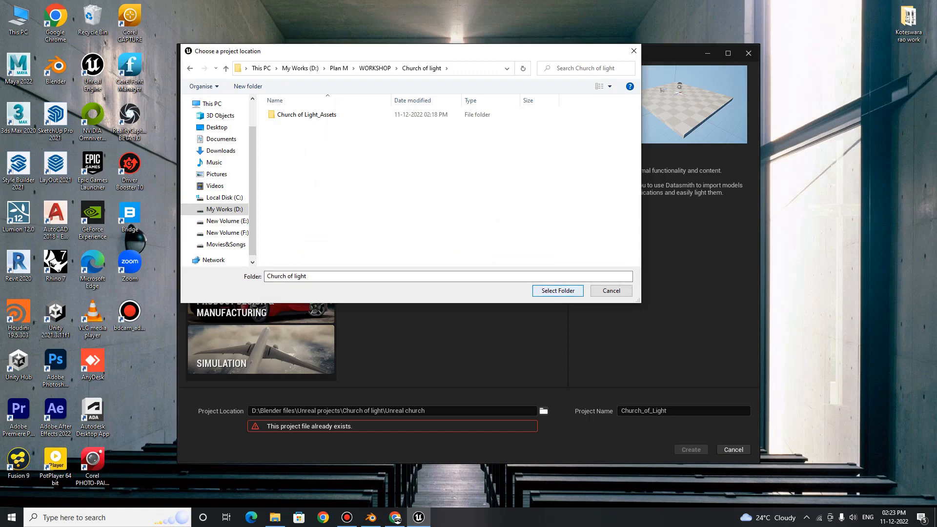
key("Return")
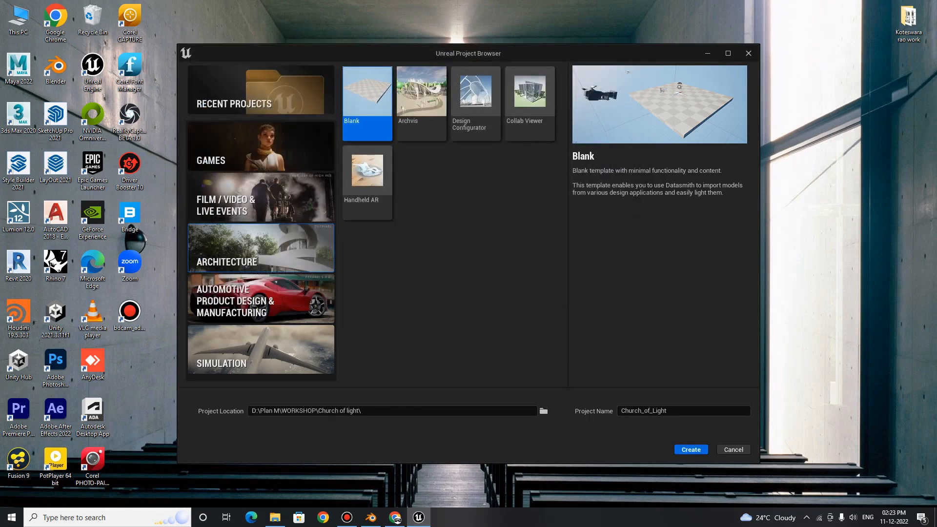
left_click(691, 449)
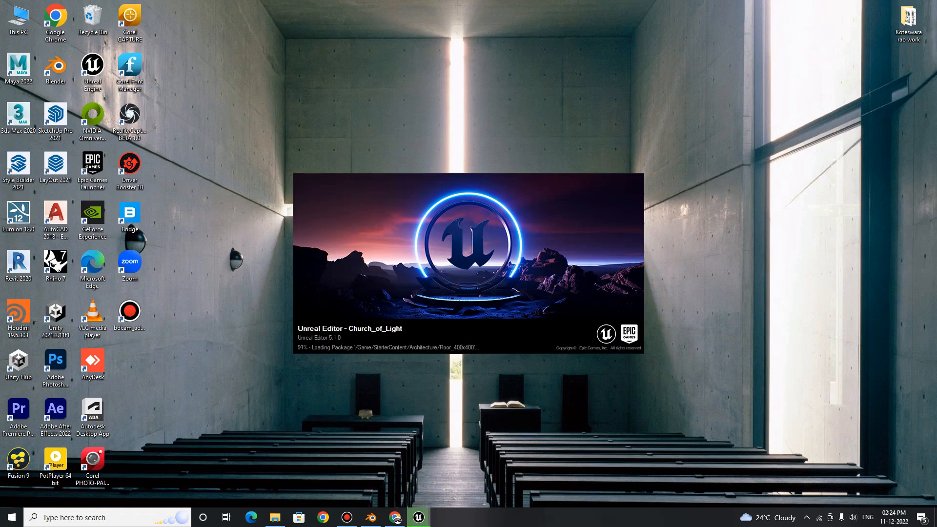
right_click(667, 239)
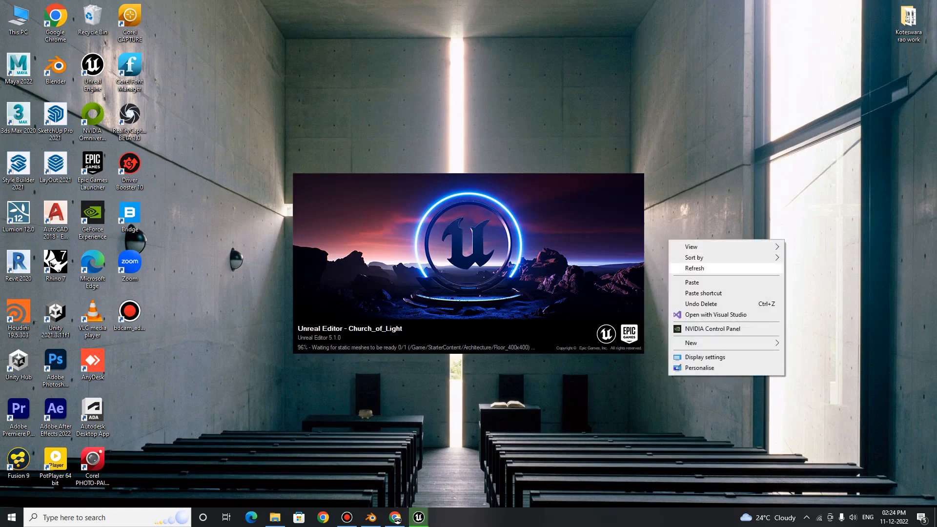
left_click(695, 267)
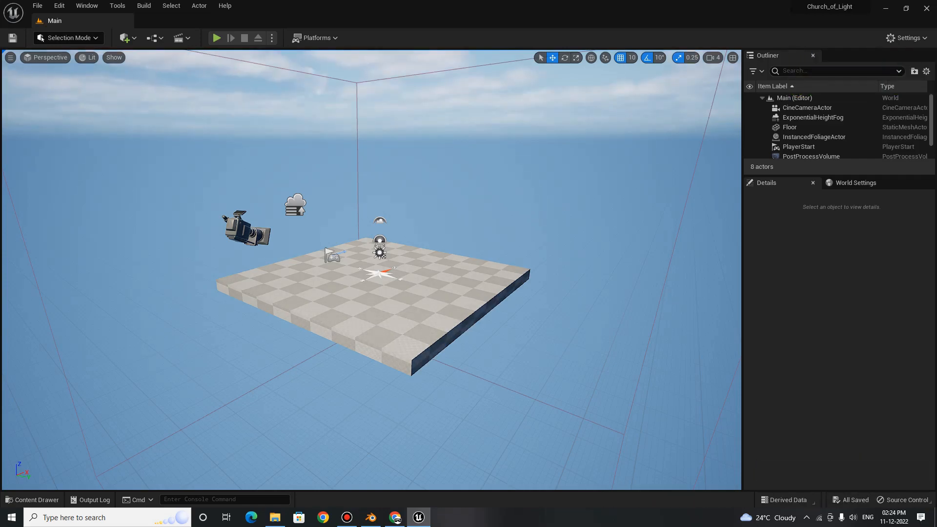
Delete the template's checkered floor from the Main level.
left_click(378, 312)
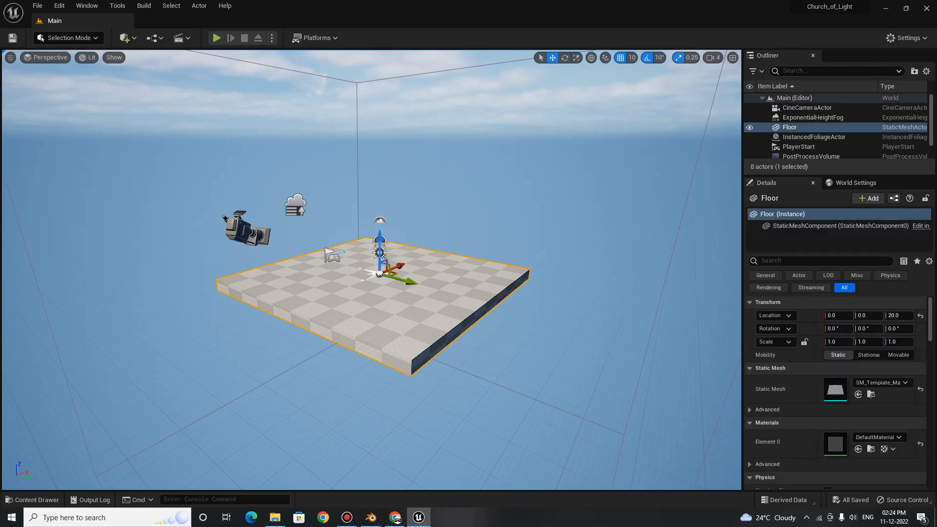
key("Delete")
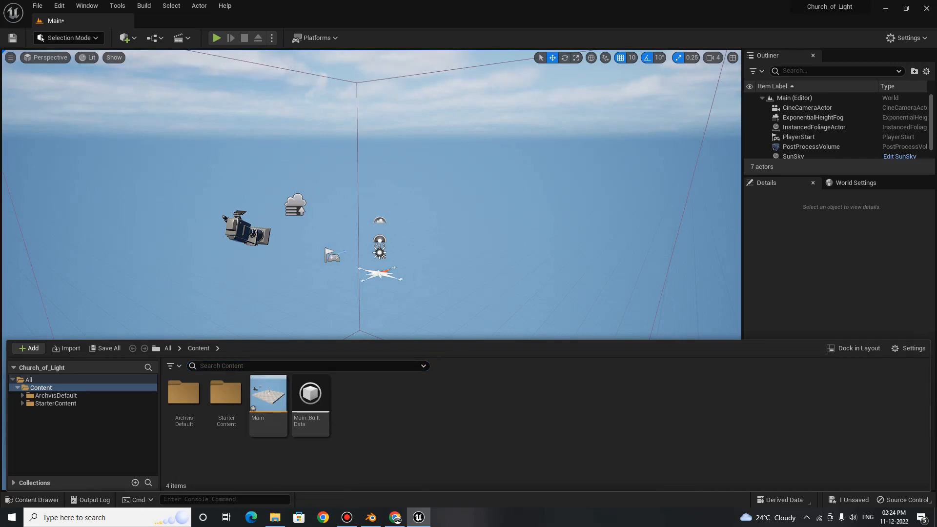
Create a folder named "Geometry" inside the project's Content folder and open it.
right_click(405, 417)
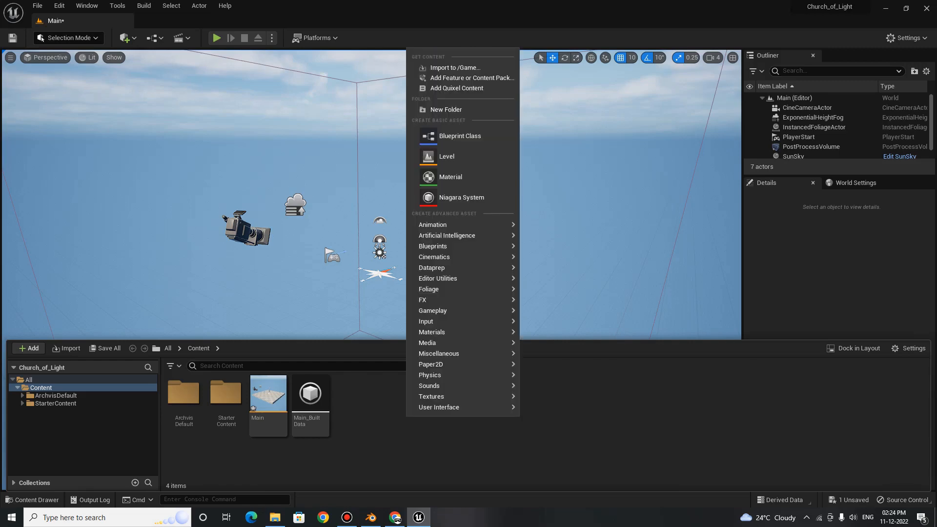
left_click(446, 110)
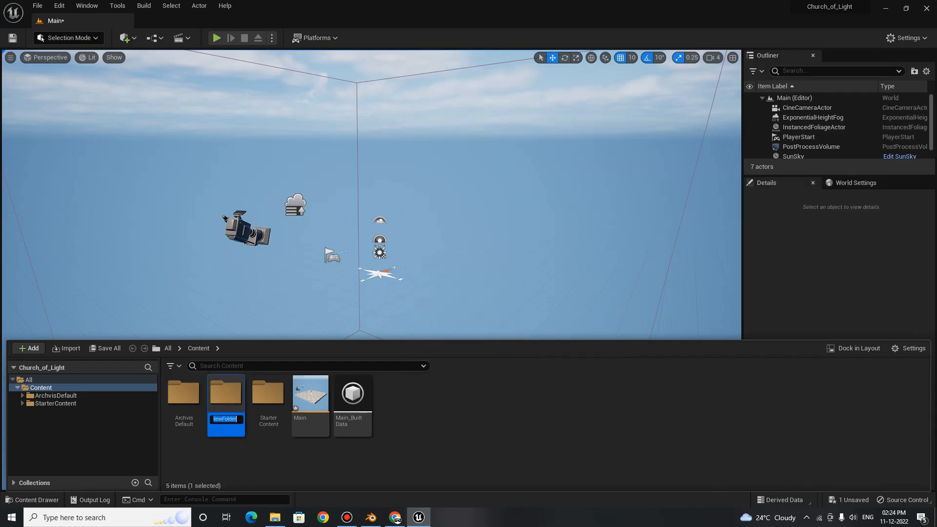
key("BackSpace")
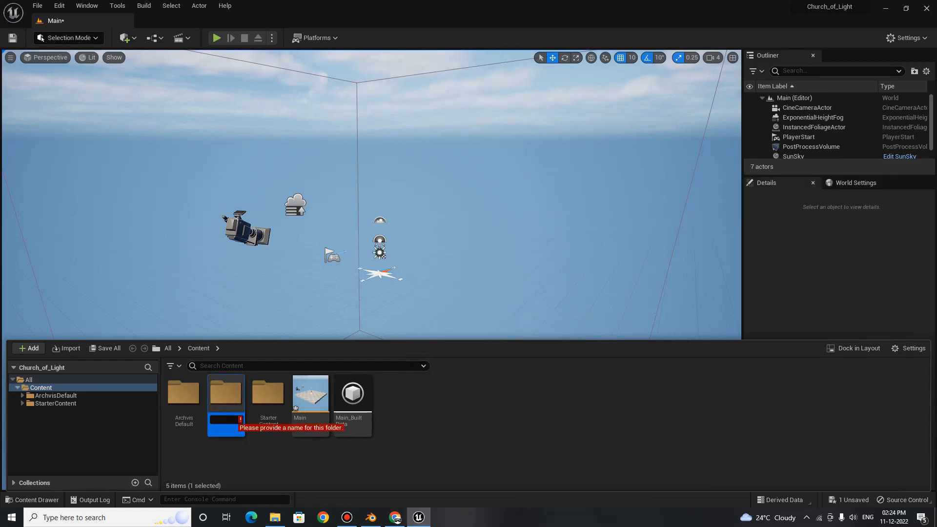
type("Geometry")
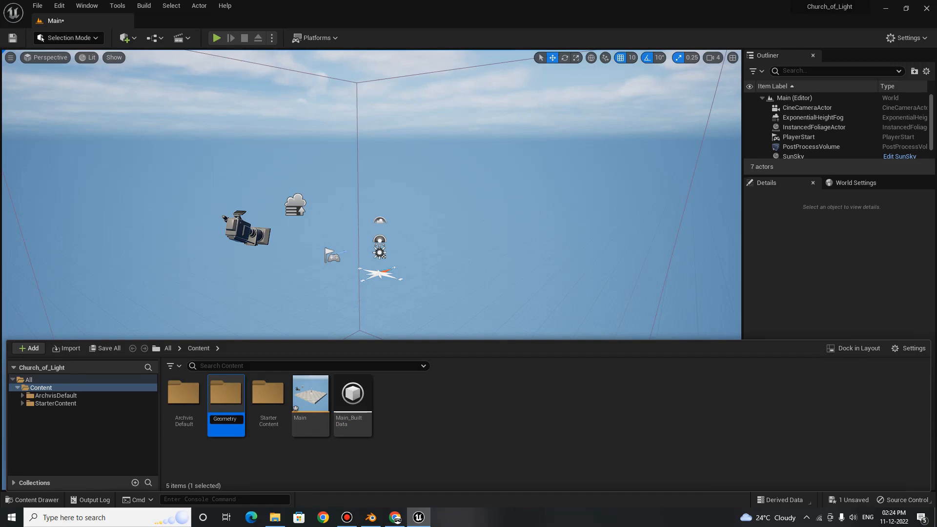
key("Return")
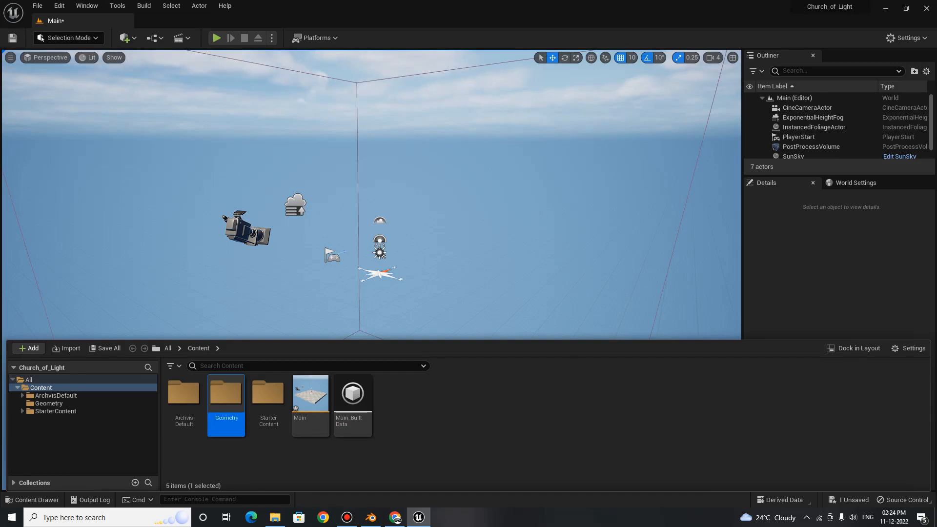
double_click(226, 393)
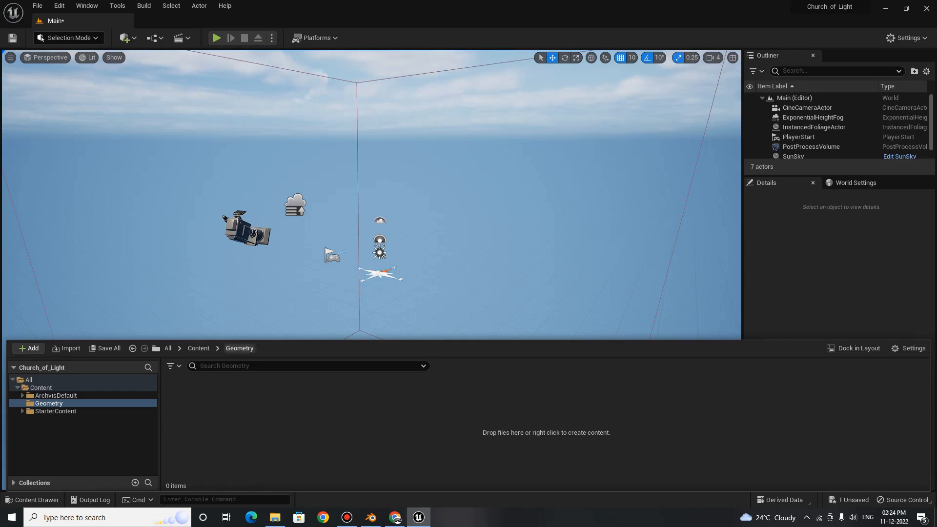
Start a Datasmith file import and load Church of Light.udatasmith from the "Church of light" folder.
left_click(125, 38)
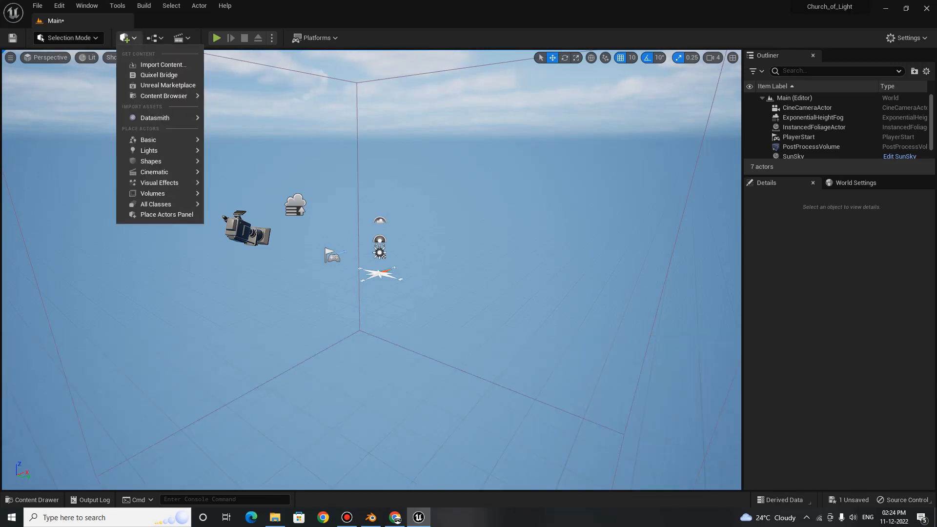
mouse_move(154, 118)
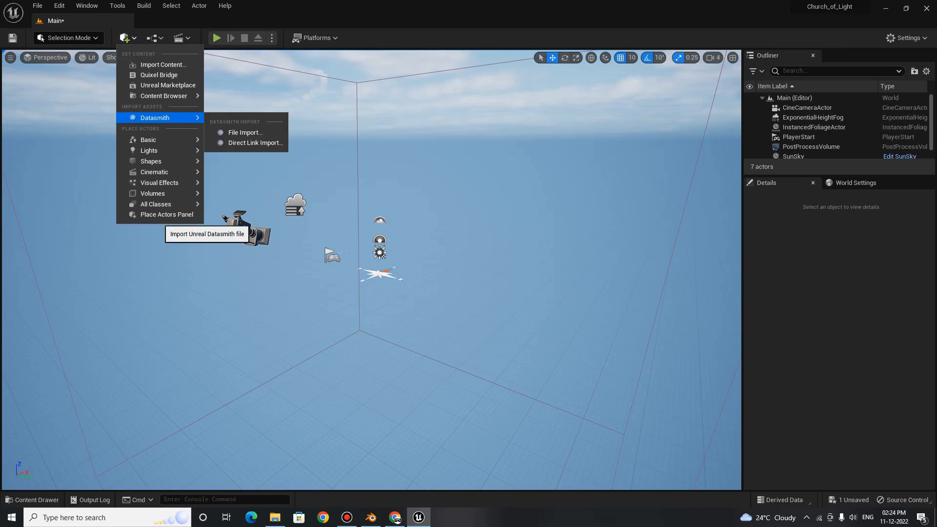
left_click(245, 132)
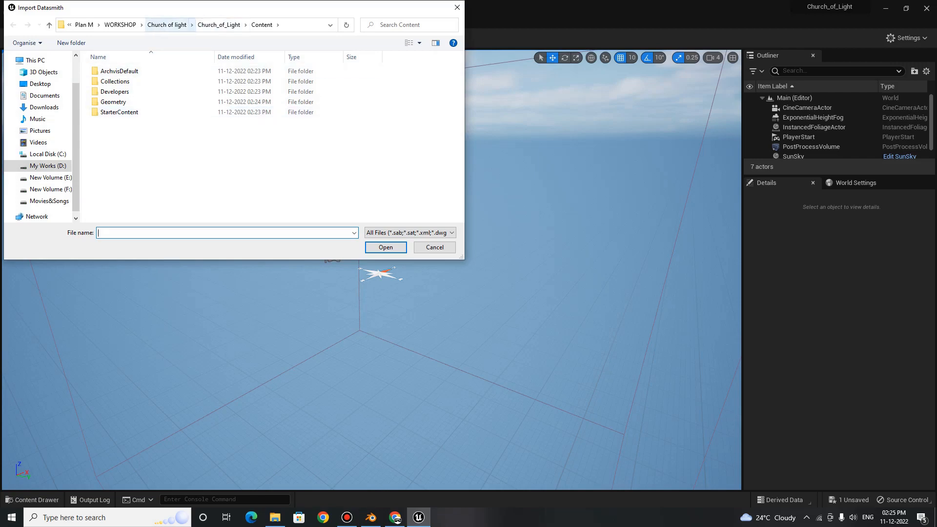
left_click(167, 24)
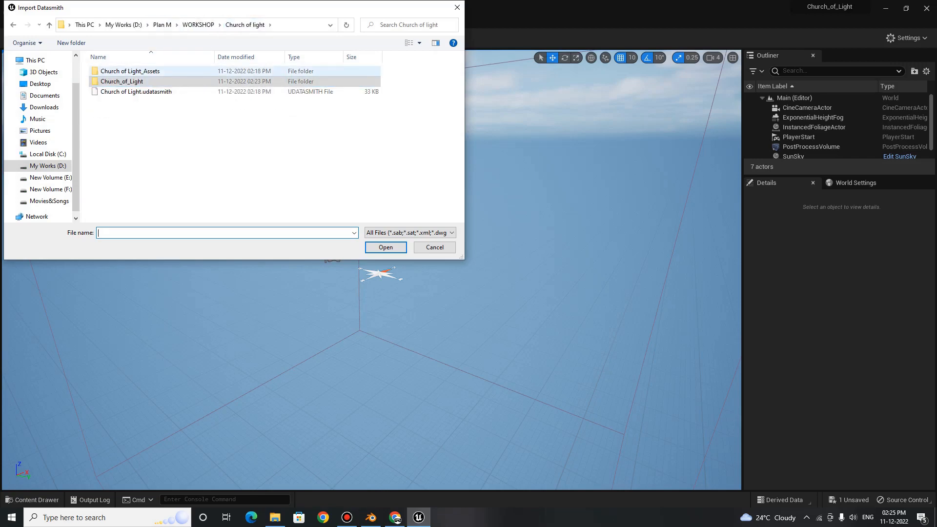
left_click(137, 91)
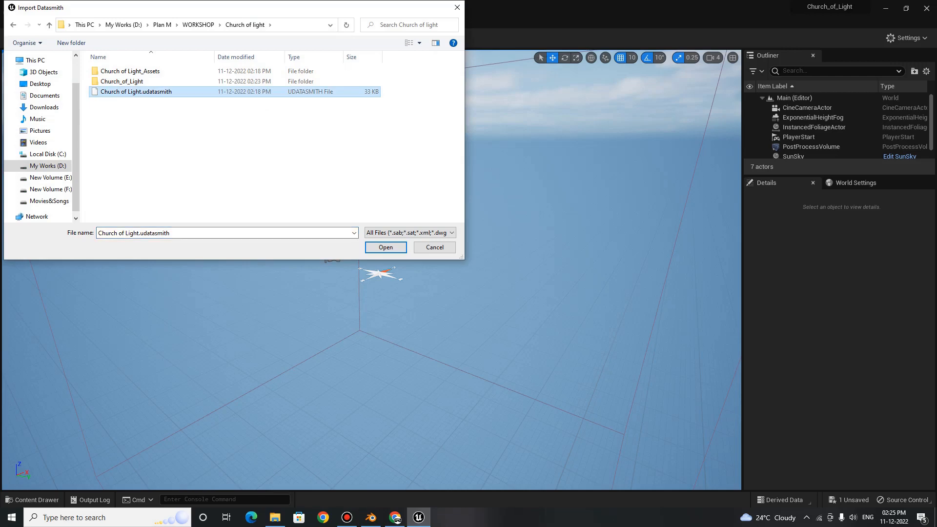
key("Return")
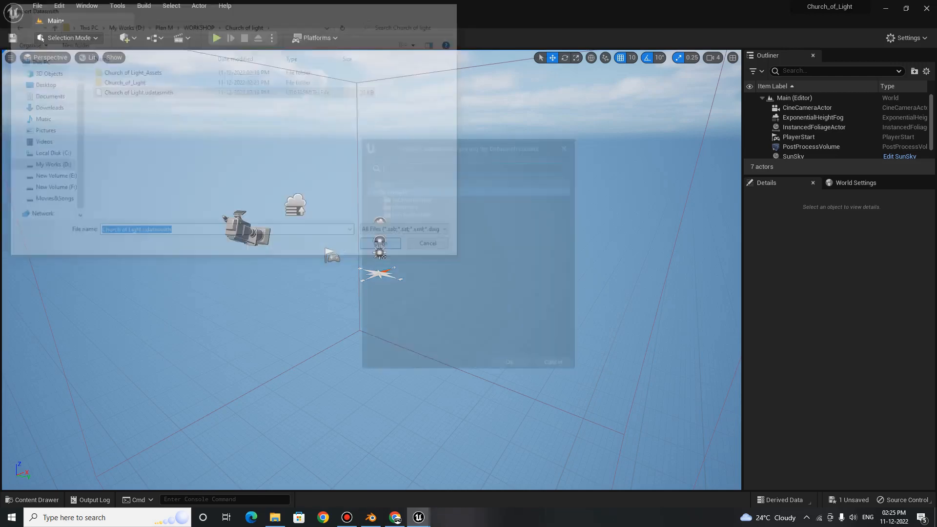
Import the Datasmith content into the Geometry folder, including cameras along with geometry, materials and textures.
left_click(402, 205)
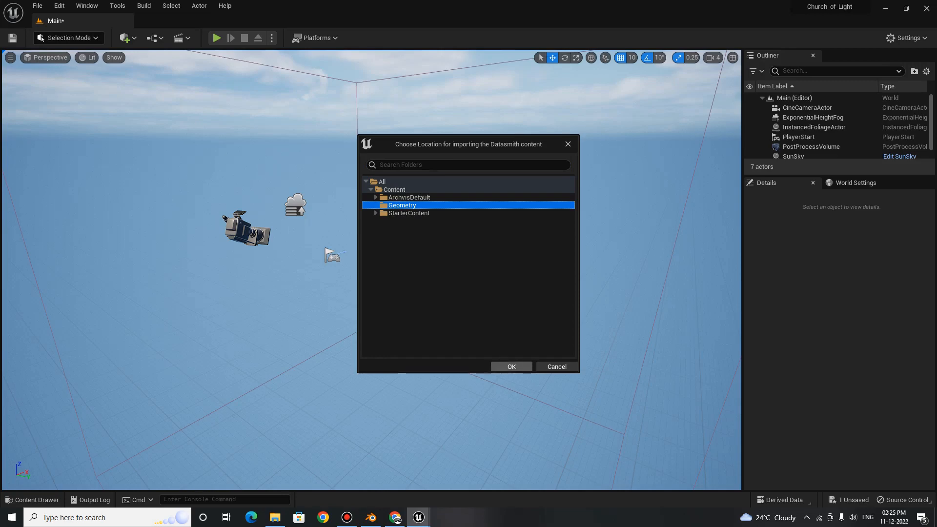
left_click(511, 367)
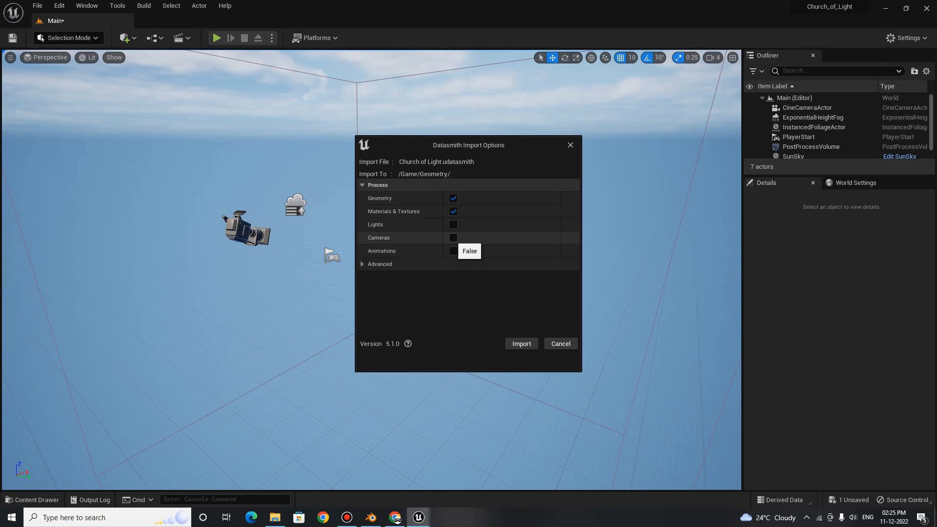
left_click(453, 238)
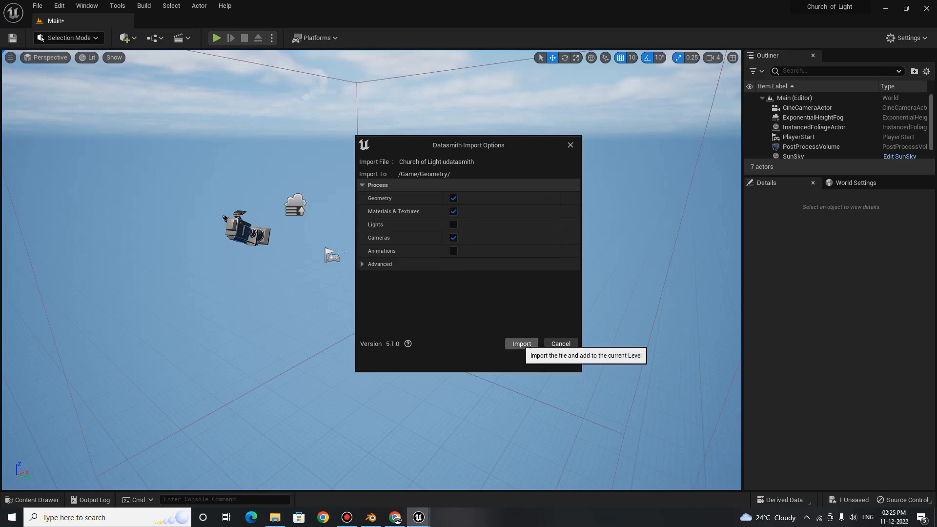
left_click(521, 343)
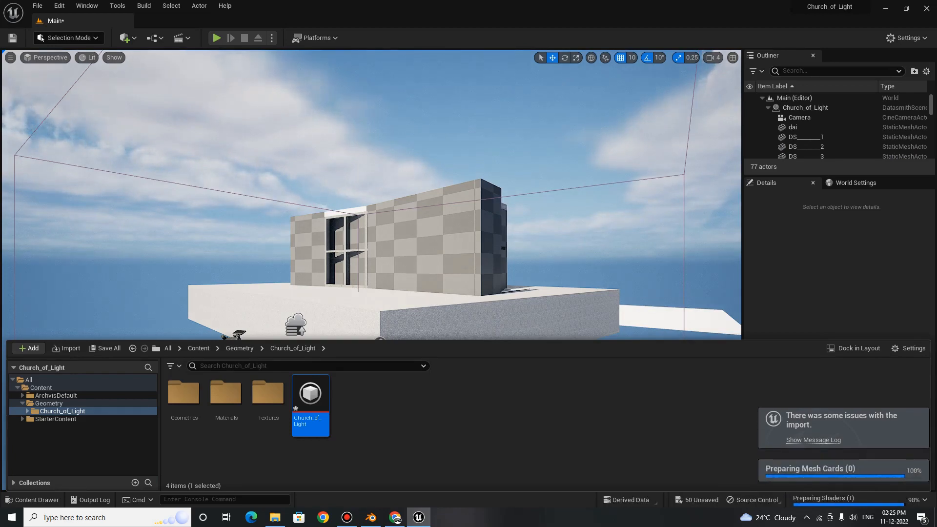
Read the message log for the Datasmith import issues and close it.
left_click(813, 439)
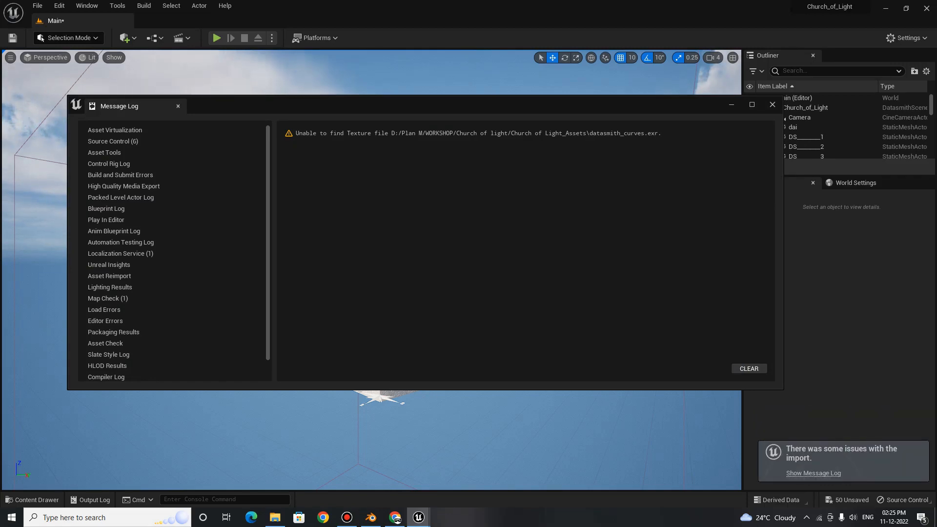
left_click(772, 104)
Inspect the imported church's exterior and select its long checkered wall.
right_click_drag(372, 270, 595, 274)
key("e")
key("w")
key("w")
key("a")
key("s")
key("w")
left_click(371, 269)
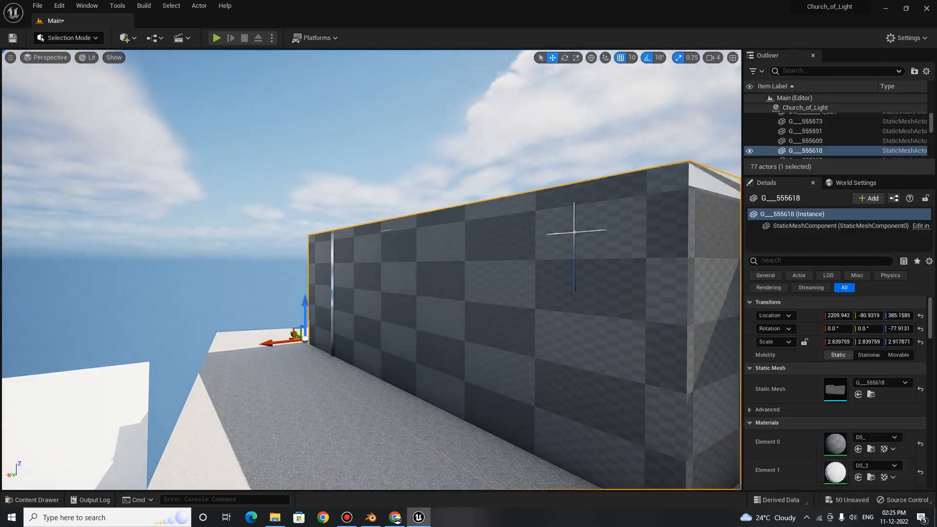
Examine the church interior, facing the cross opening from behind the rows of benches.
right_click_drag(372, 270, 220, 305)
key("d")
key("w")
key("a")
key("d")
key("w")
key("d")
left_click_drag(219, 304, 213, 303)
key("a")
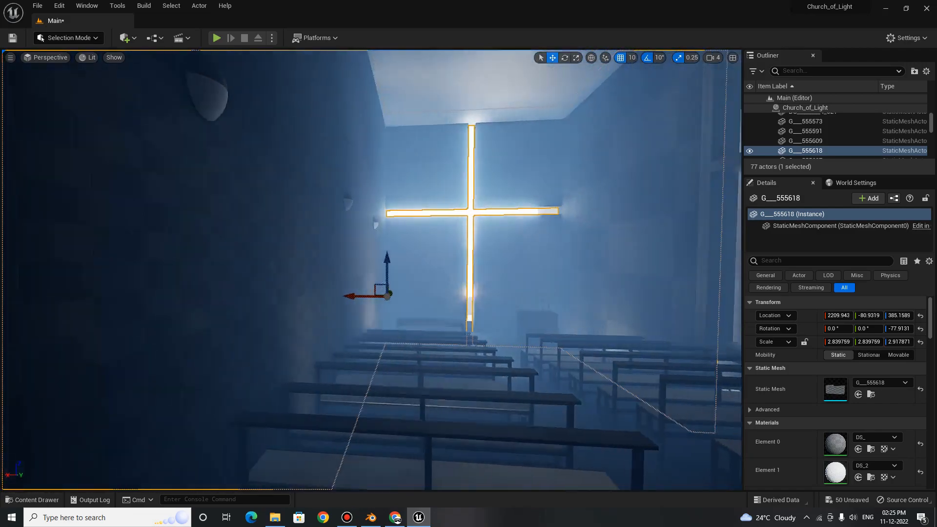
key("s")
right_click_drag(212, 303, 214, 295)
key("d")
key("w")
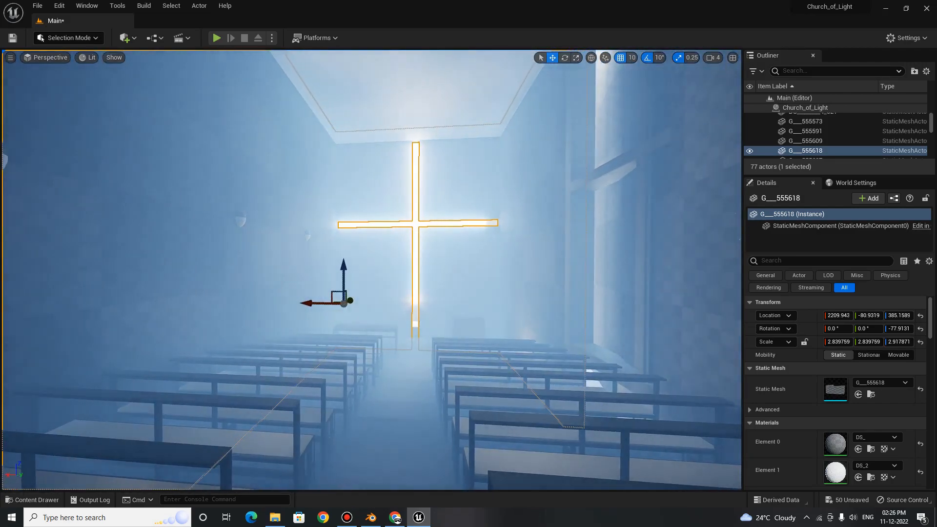
Browse the imported model's Materials folder and open the DS_ material for inspection.
left_click(32, 500)
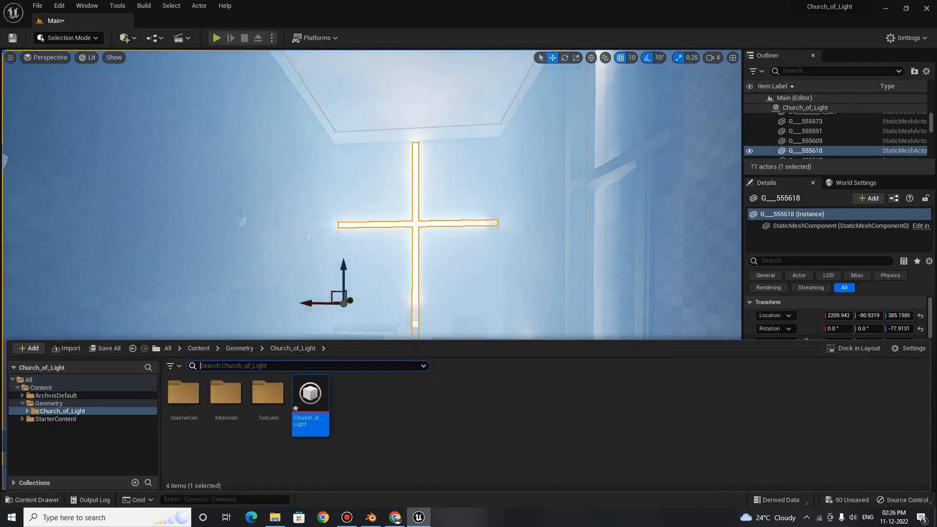
left_click(283, 458)
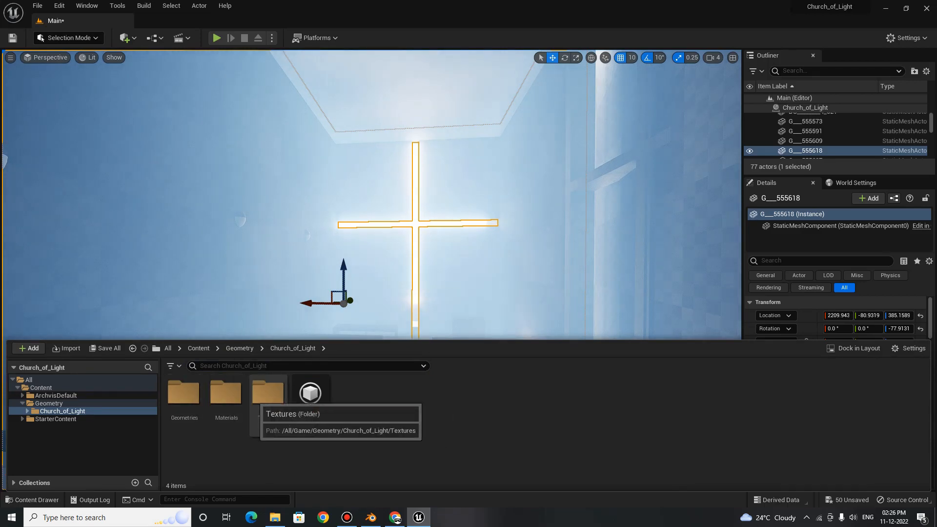
double_click(226, 393)
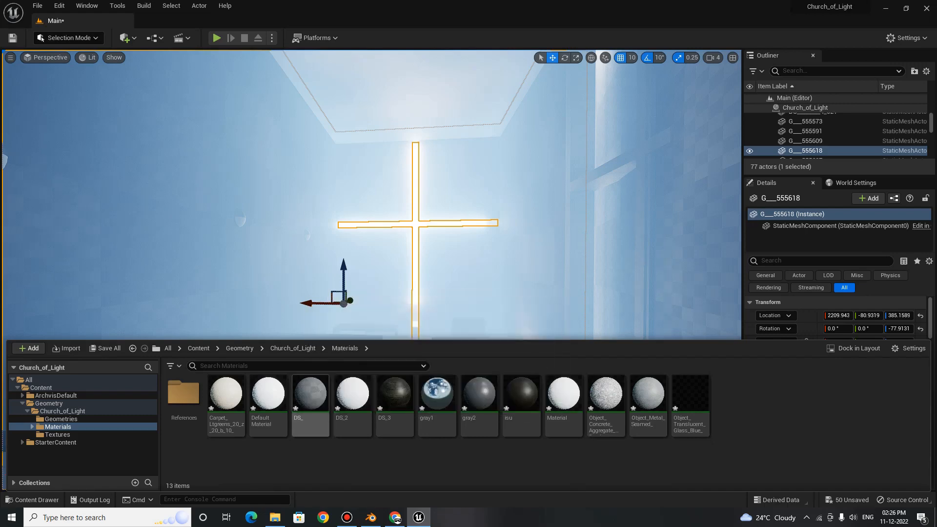
double_click(310, 397)
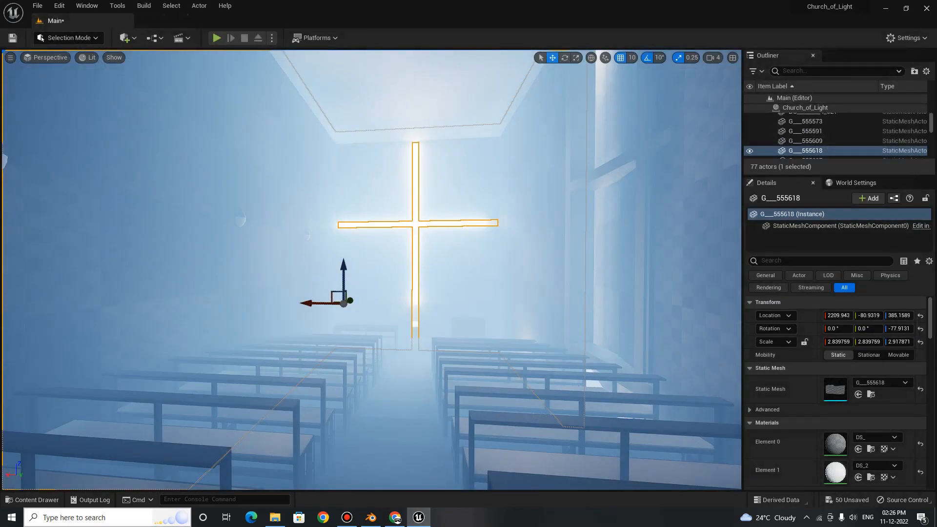
Inspect the white plane beside the church from above and below, and clear the selection.
right_click_drag(371, 269, 435, 346)
key("d")
key("a")
key("a")
key("s")
left_click(386, 312)
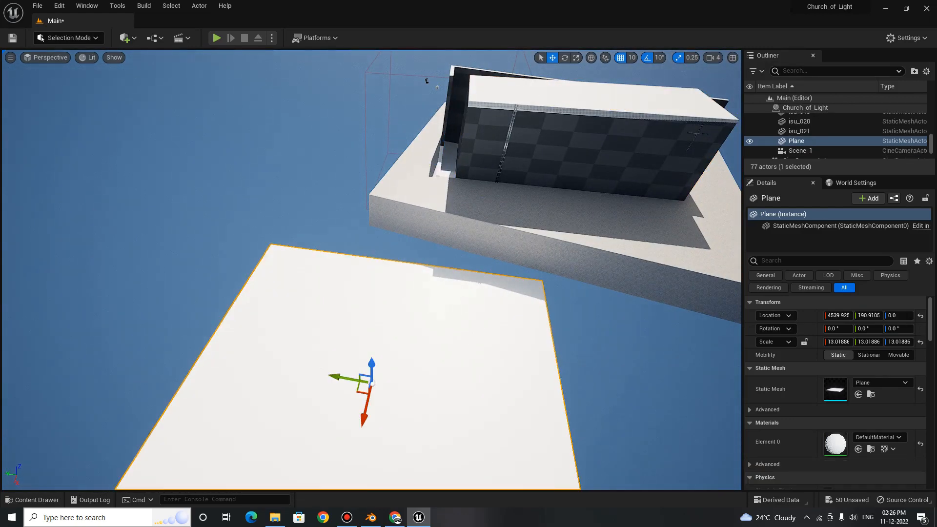
right_click_drag(386, 312, 379, 185)
key("q")
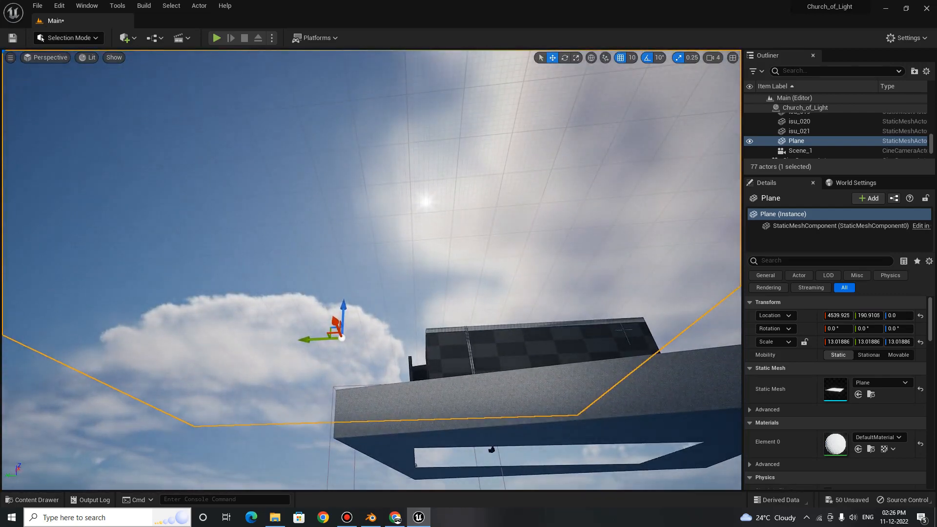
left_click(623, 330)
key("Escape")
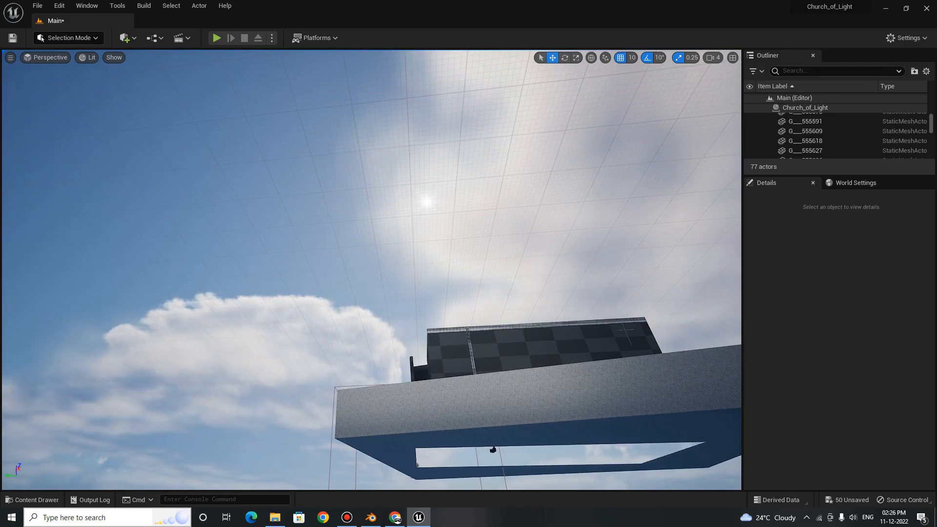
Delete the imported white Plane beside the church despite its reference in the Church_of_Light actor.
right_click_drag(378, 264, 410, 412)
key("e")
key("e")
key("w")
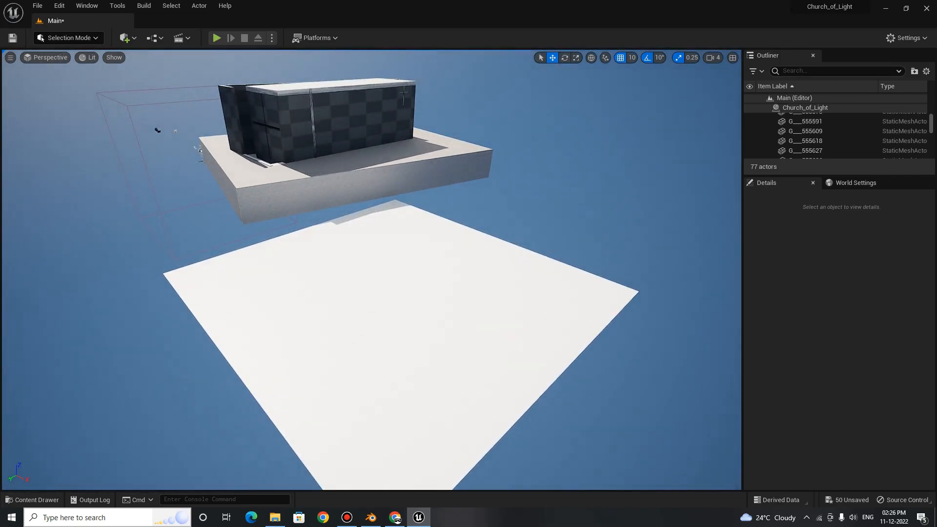
left_click(410, 412)
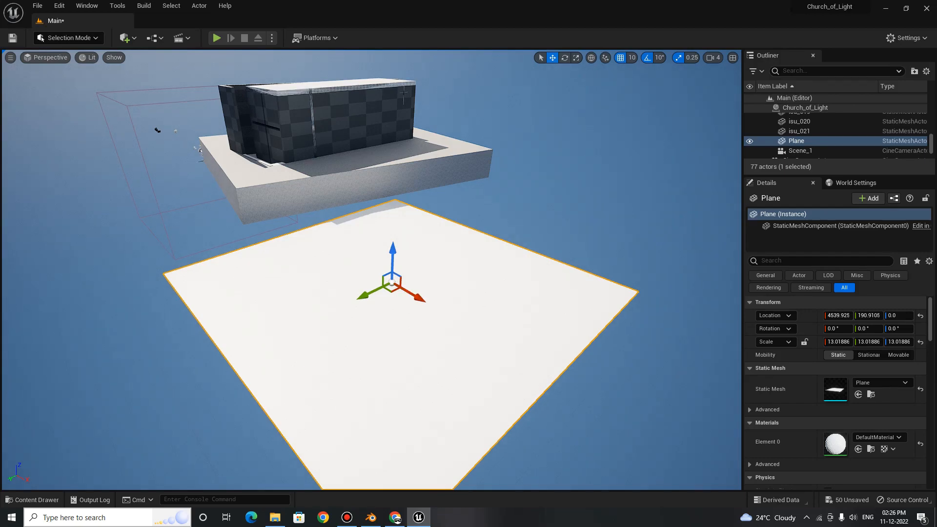
key("Delete")
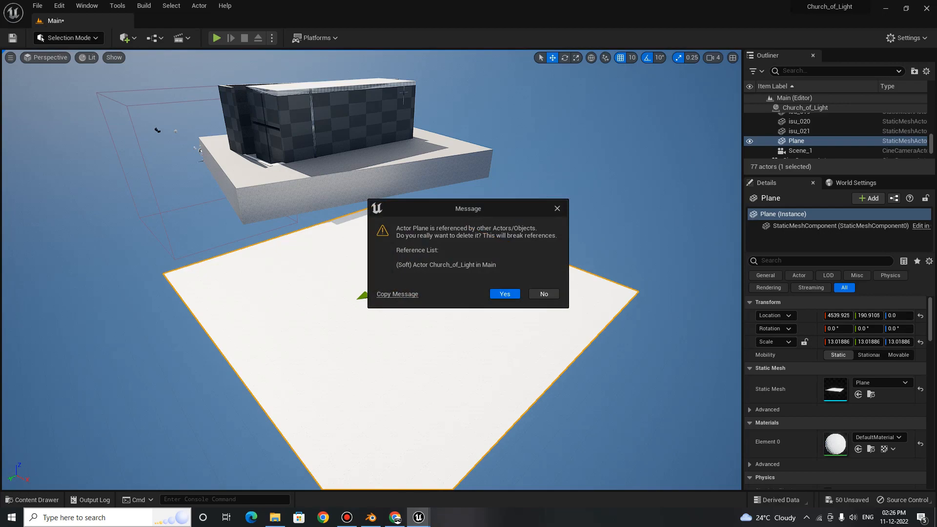
left_click(504, 294)
Confirm the Plane's deletion and select the church wall mesh with the cross opening.
right_click_drag(504, 293, 483, 275)
key("w")
key("w")
key("e")
key("w")
left_click(504, 292)
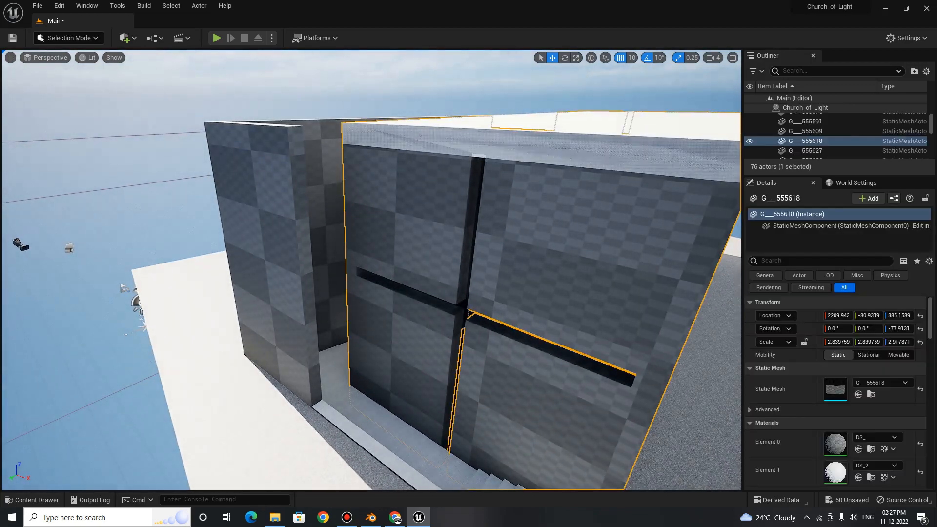
Create a new material asset in the Church_of_Light Materials folder.
left_click(32, 500)
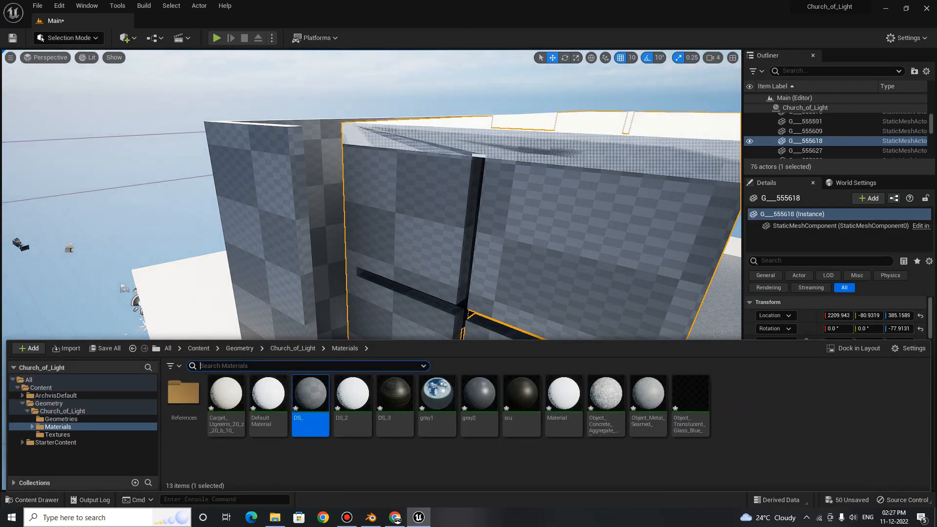
left_click(439, 459)
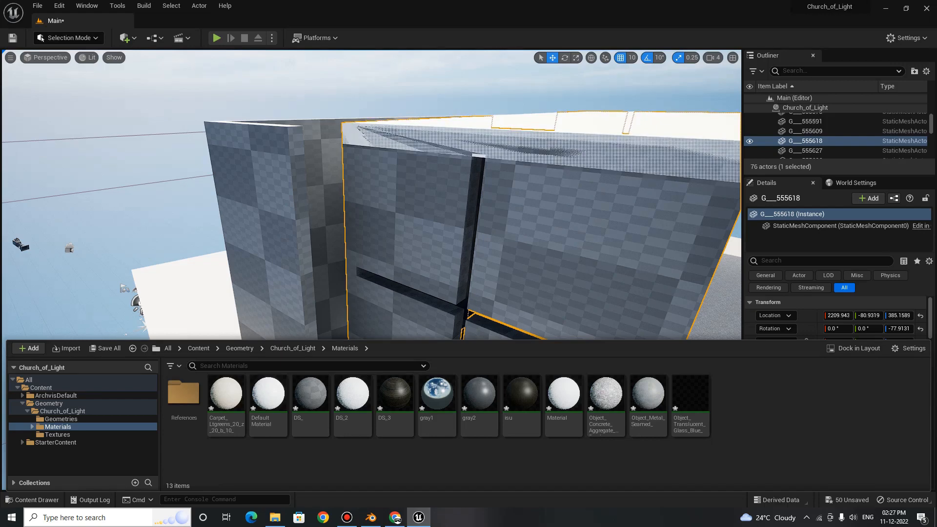
right_click(734, 416)
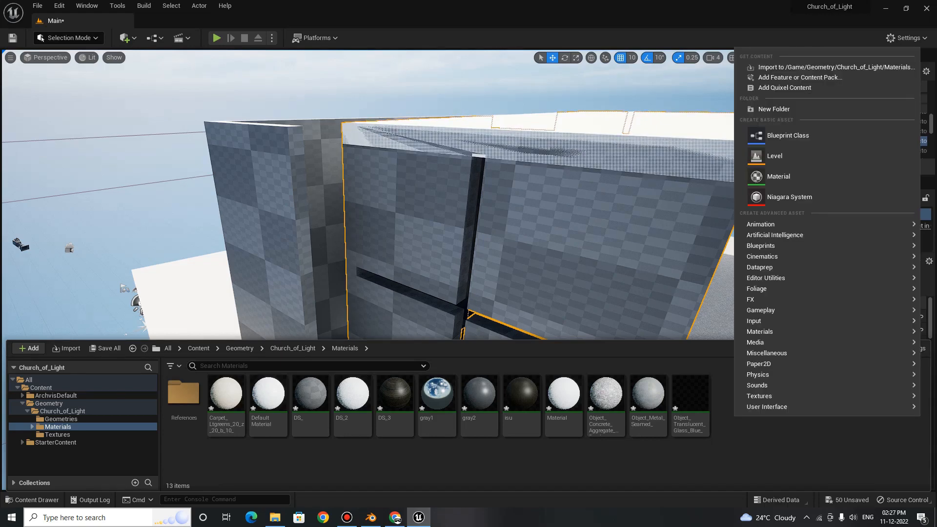
key("Escape")
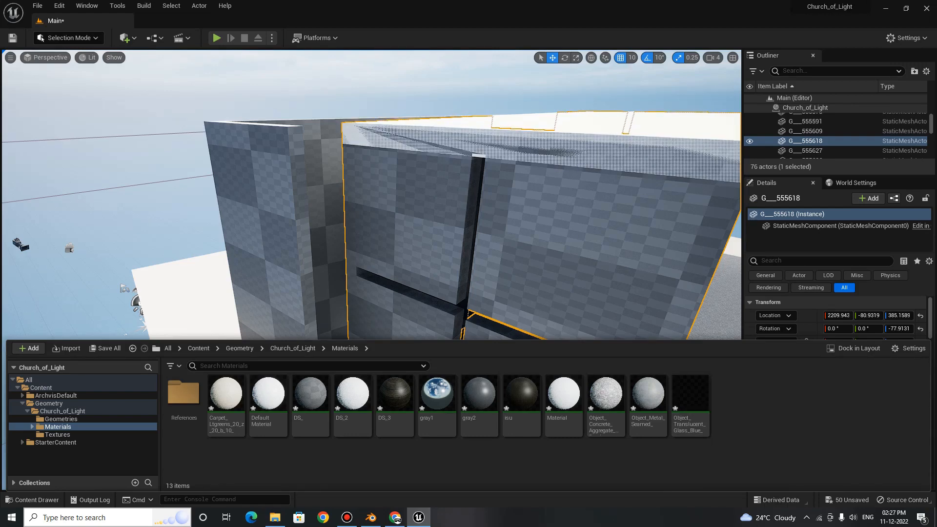
right_click(731, 418)
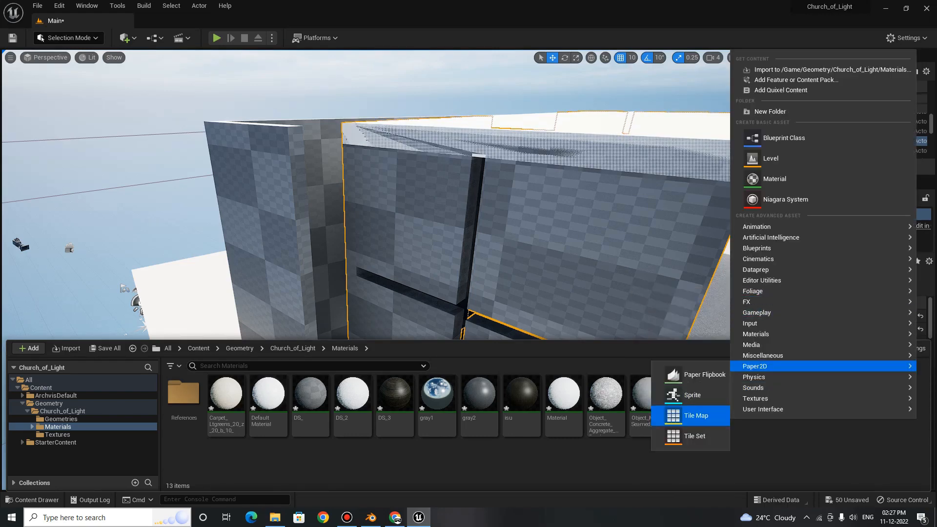
mouse_move(756, 333)
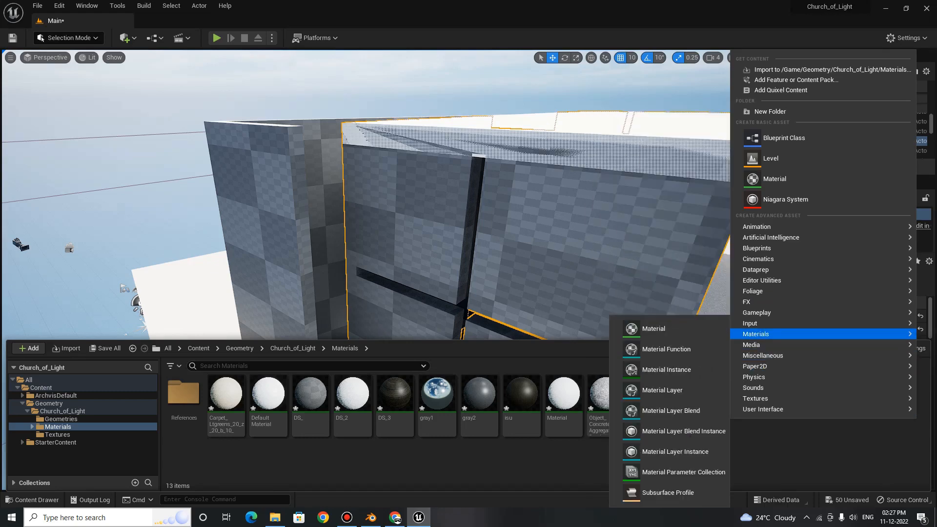
left_click(653, 328)
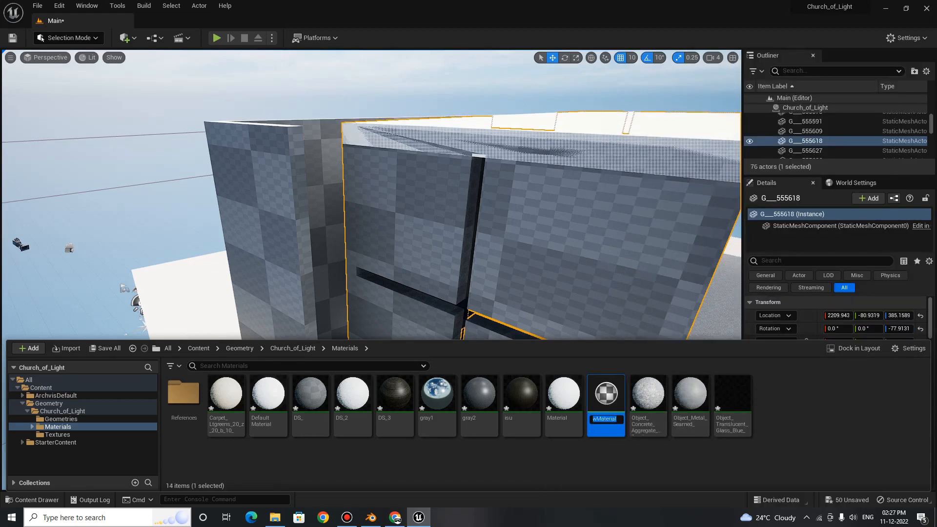
Name the new material Ando_concrete.
key("BackSpace")
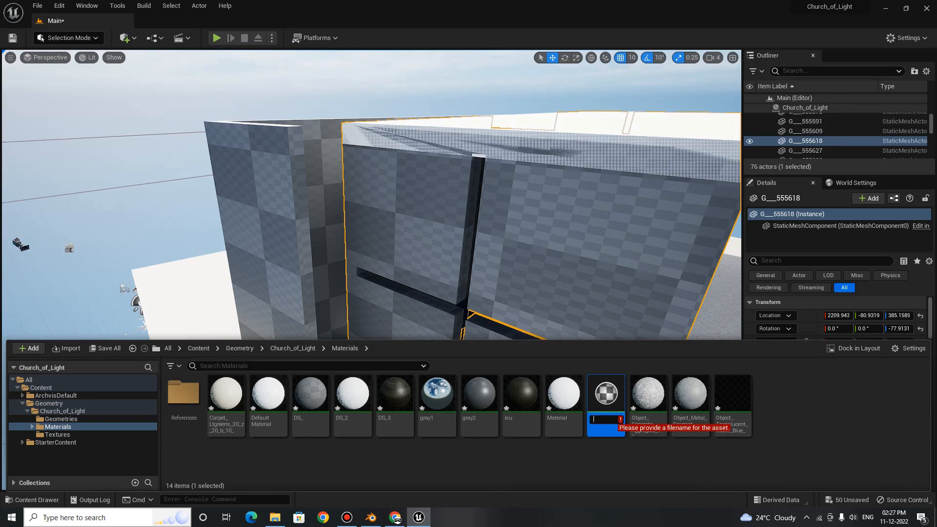
type("An")
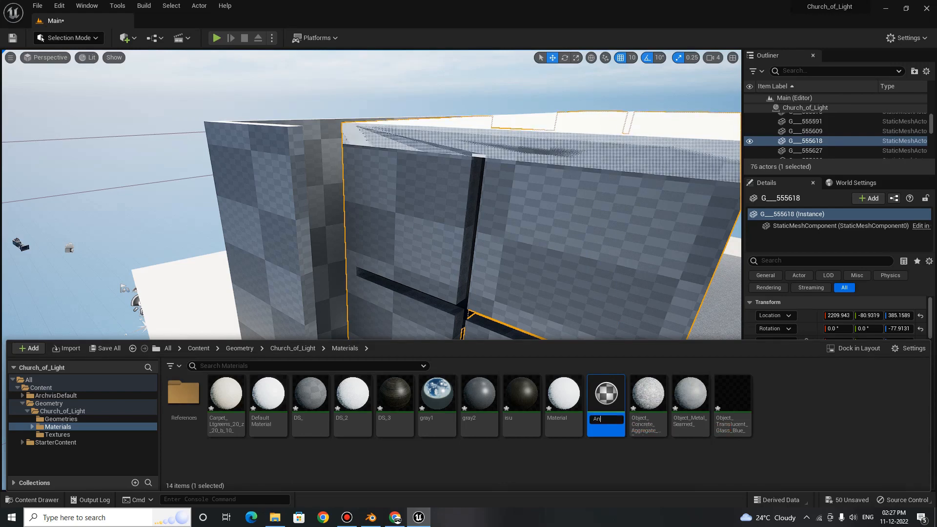
type("do_")
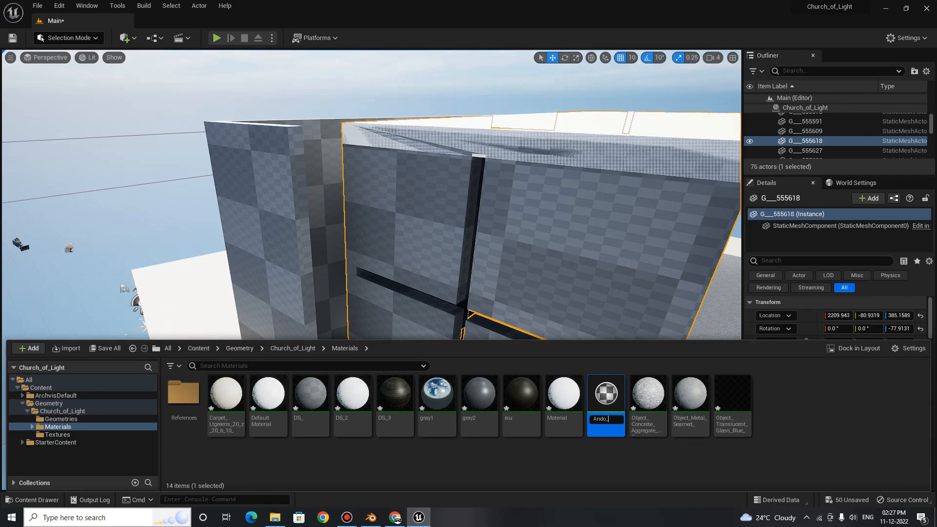
type("concrete")
key("Return")
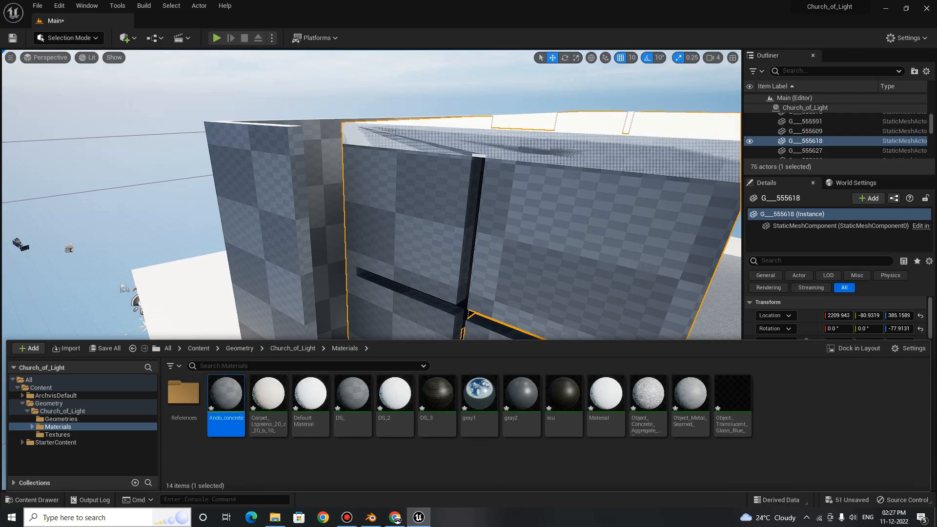
Open the Ando_concrete material for editing.
double_click(226, 395)
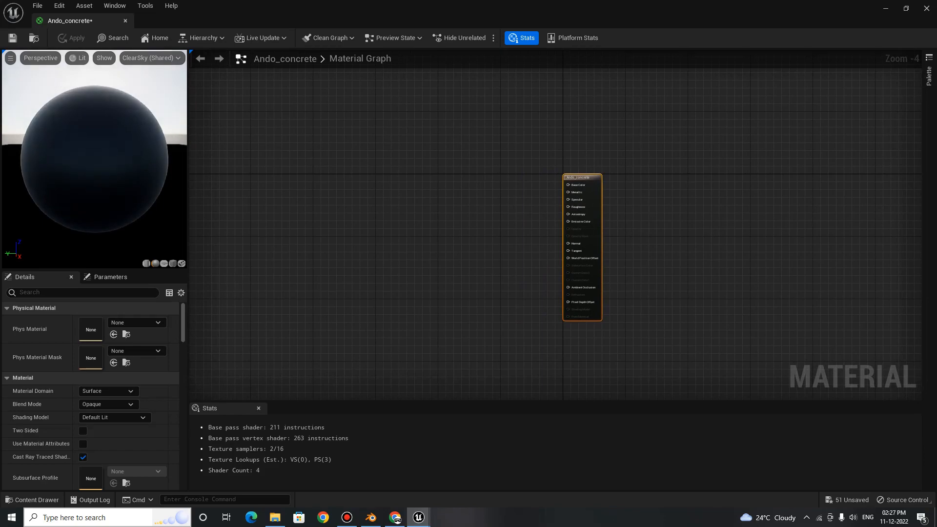
left_click_drag(94, 159, 122, 160)
scroll(94, 159, "down", 5)
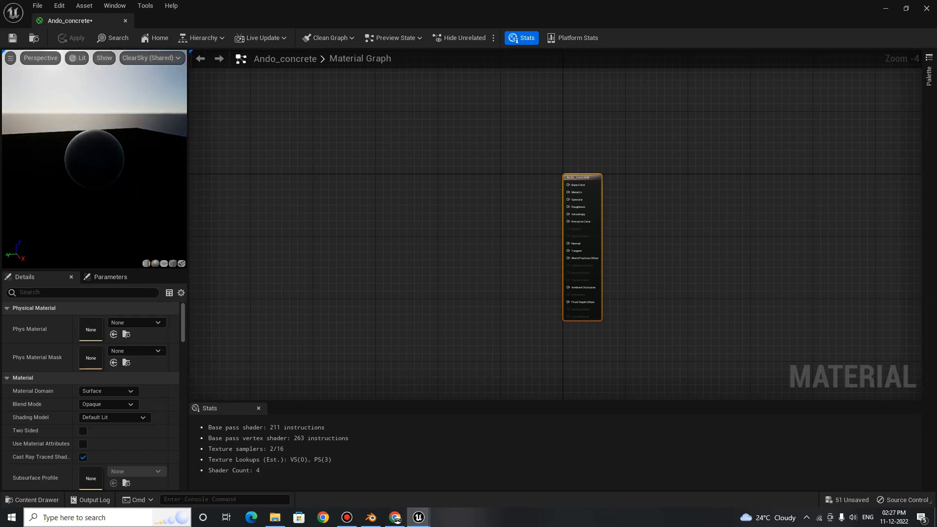
left_click(363, 129)
scroll(495, 238, "up", 2)
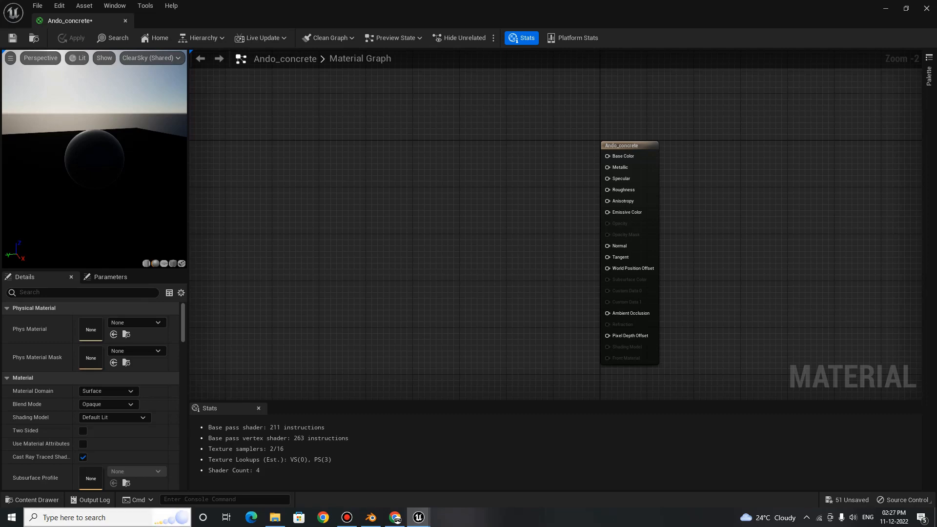
Add the ando_concrete_jpg_001 texture from the Church_of_Light Textures folder to the material graph as a texture sample.
left_click(31, 500)
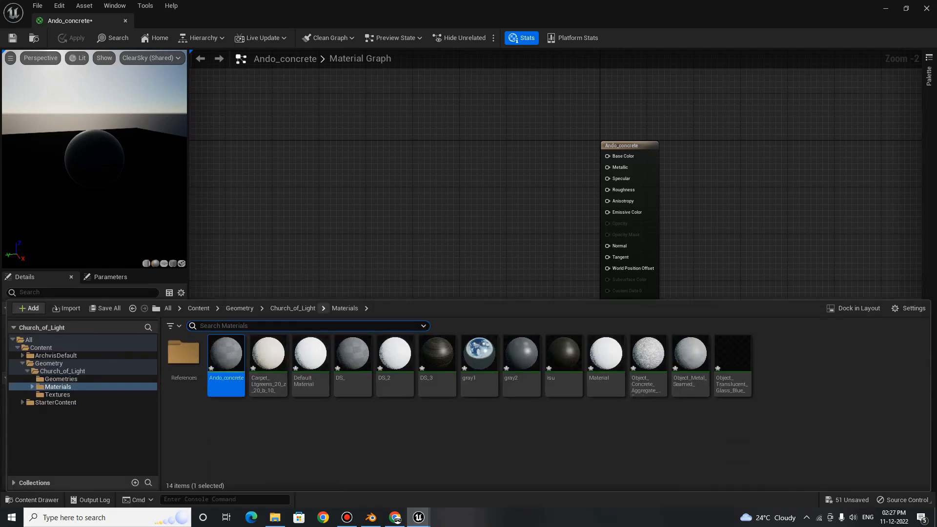
left_click(293, 308)
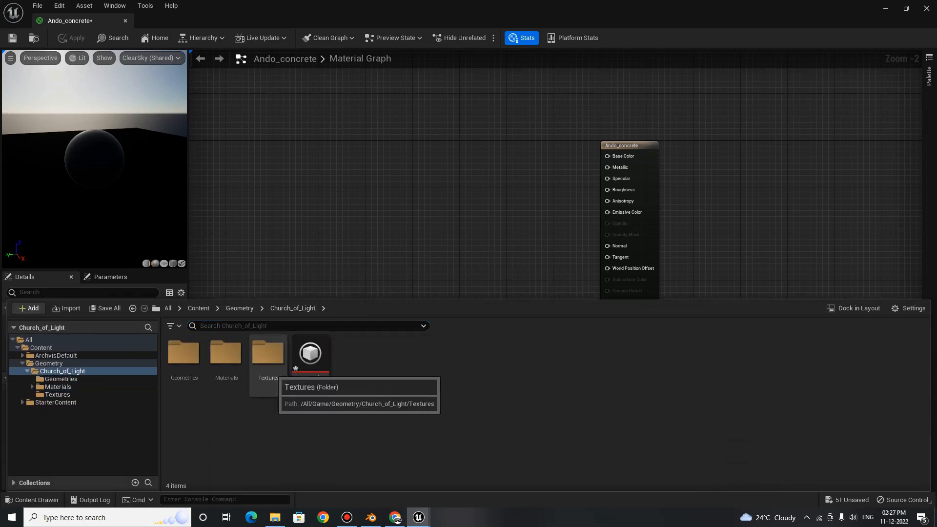
double_click(268, 356)
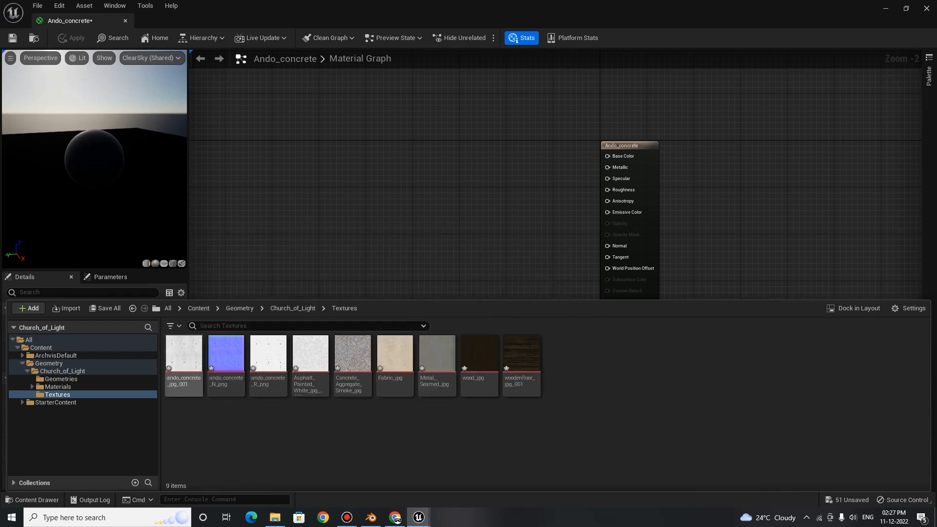
left_click(184, 356)
left_click_drag(183, 356, 430, 143)
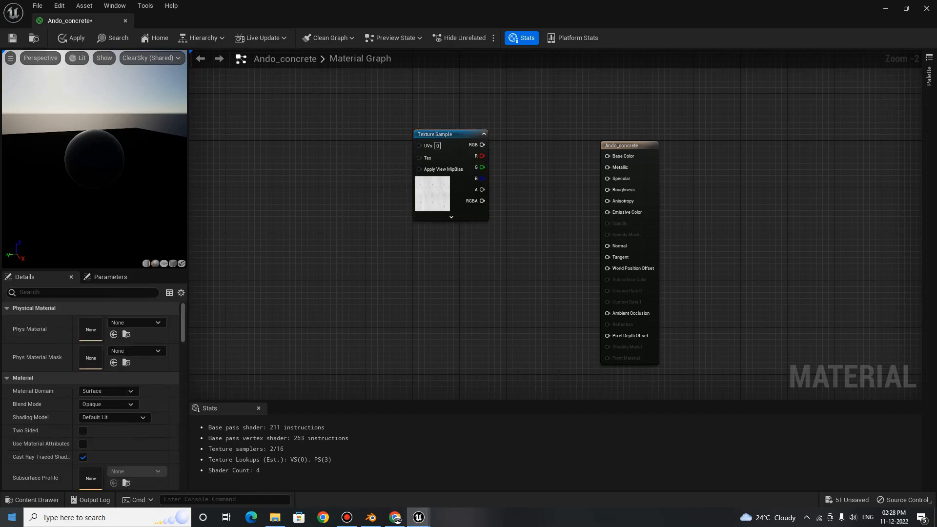
Add the ando_concrete_N_png and ando_concrete_R_png textures to the material graph.
left_click(33, 499)
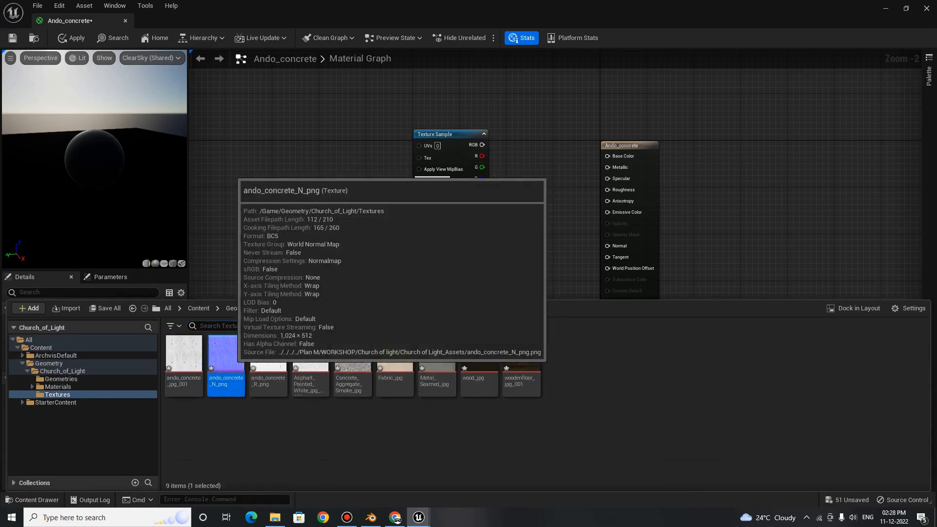
left_click_drag(226, 354, 283, 254)
left_click(32, 500)
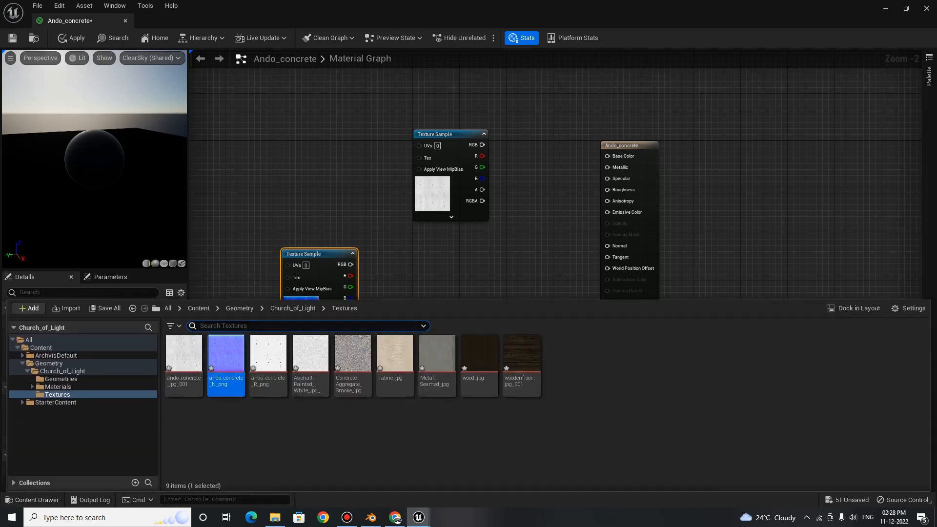
left_click(268, 360)
left_click_drag(269, 360, 307, 227)
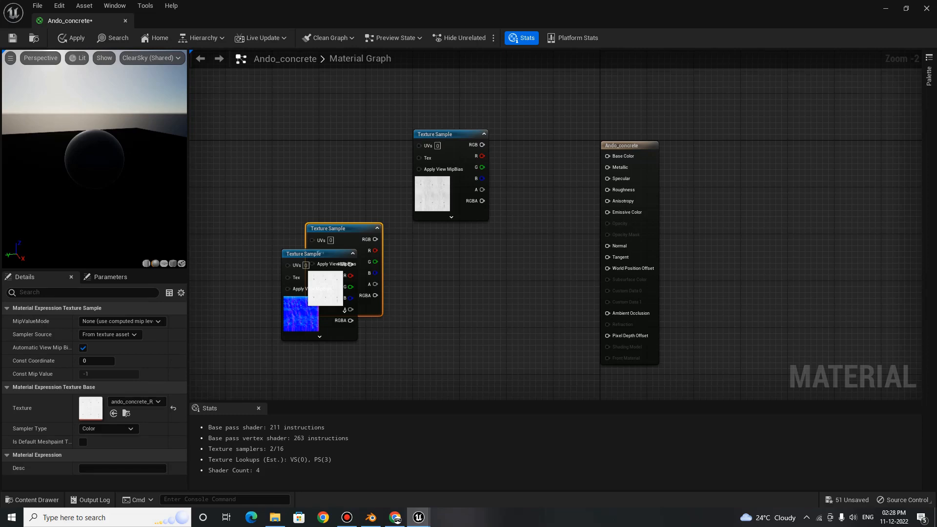
Move the ando_concrete_R texture sample clear of the overlapping normal map sample.
left_click(415, 283)
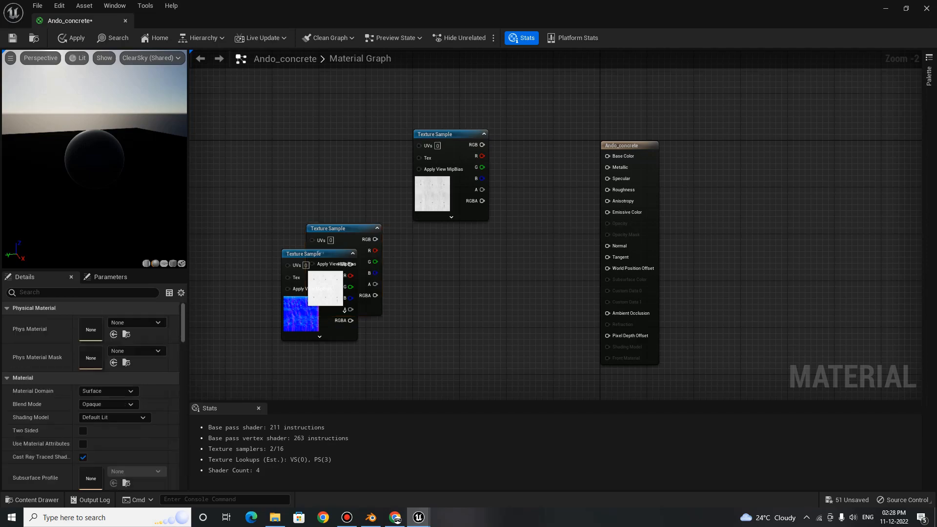
left_click(345, 243)
left_click_drag(345, 243, 480, 293)
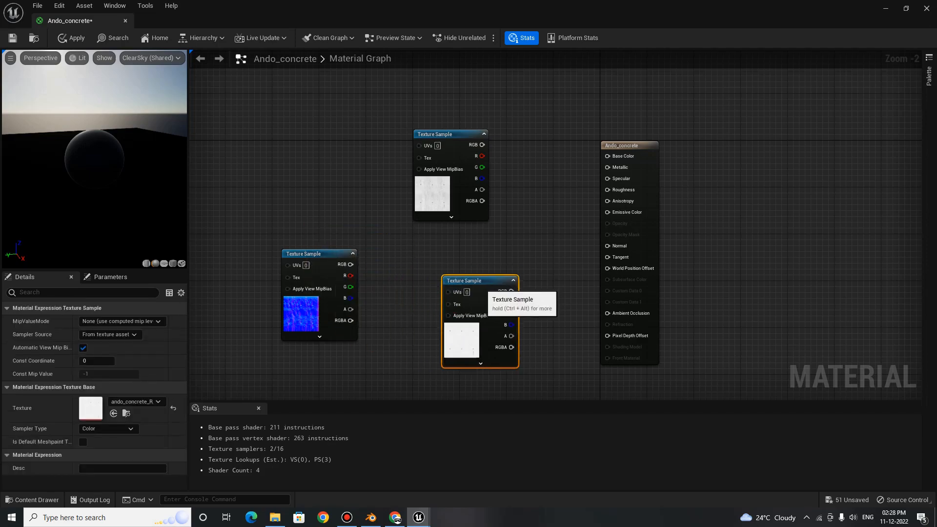
Connect the RGB output of the ando_concrete_jpg_001 texture sample to the material's Base Color.
scroll(529, 311, "up", 2)
scroll(504, 244, "down", 3)
right_click_drag(504, 245, 521, 265)
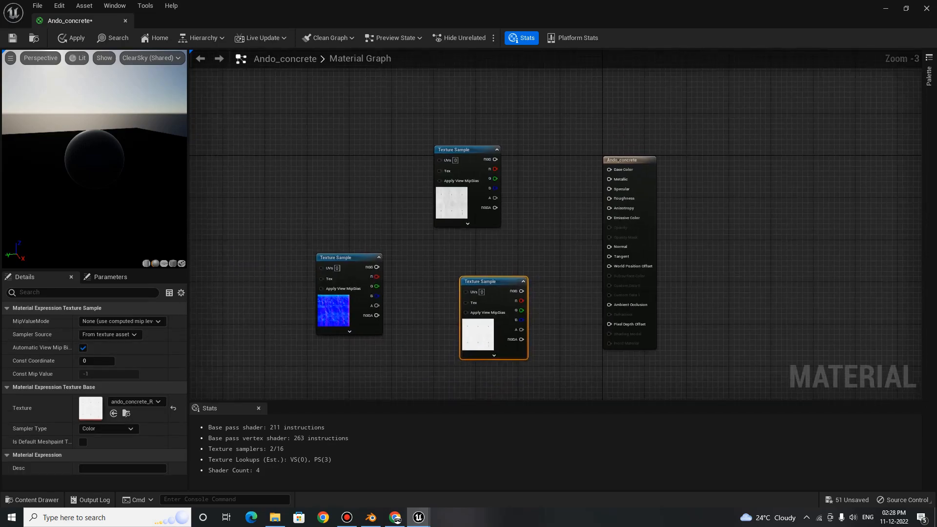
left_click_drag(476, 164, 637, 161)
scroll(552, 185, "up", 3)
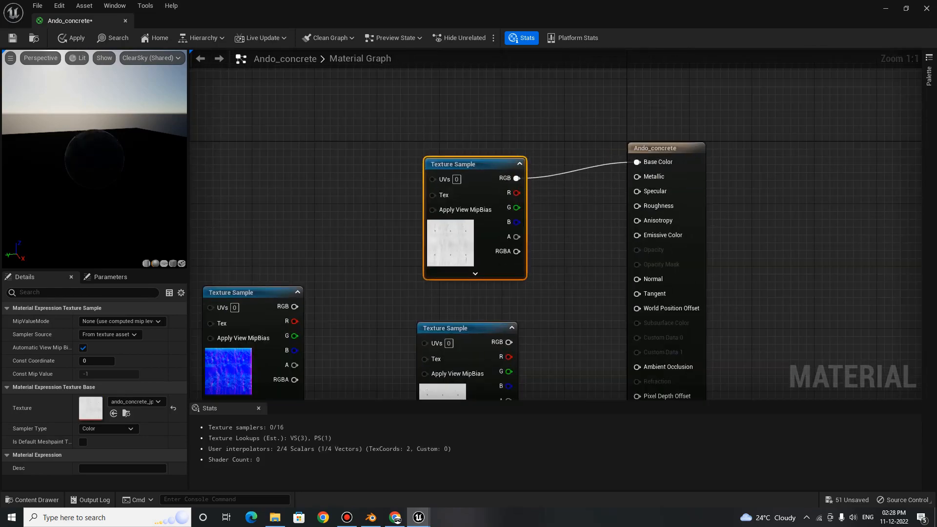
Space the ando_concrete_R texture sample well below the base colour sample, keeping both roughly aligned vertically.
scroll(636, 161, "down", 3)
right_click_drag(561, 335, 501, 251)
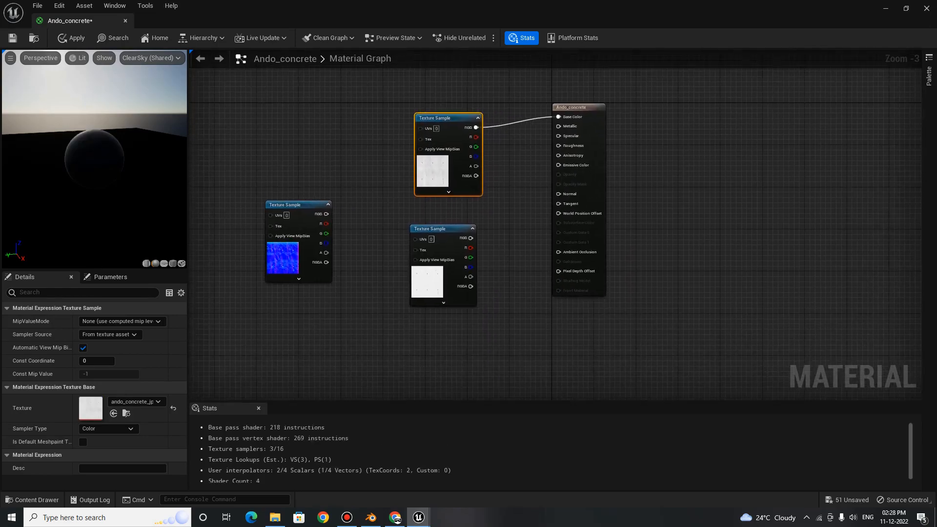
scroll(500, 251, "up", 2)
left_click_drag(425, 247, 425, 322)
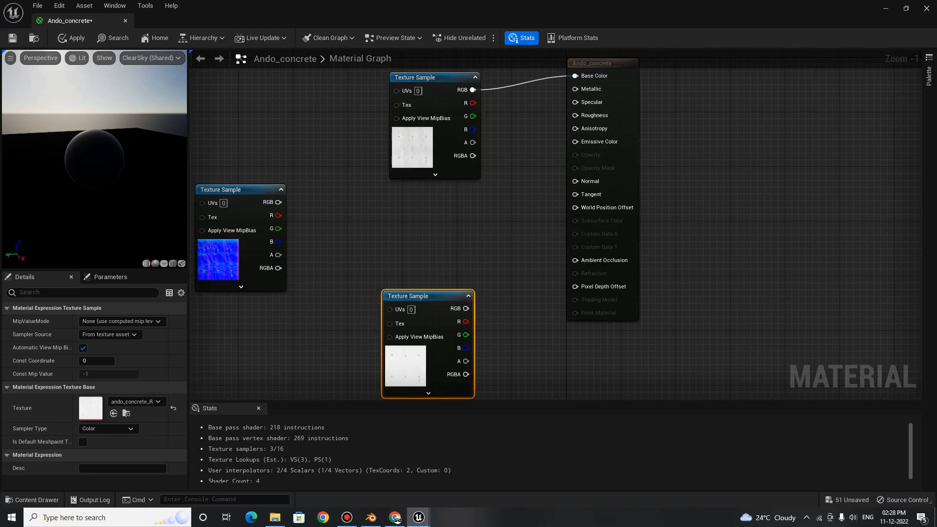
scroll(490, 217, "down", 1)
right_click_drag(490, 217, 492, 274)
left_click_drag(449, 167, 445, 150)
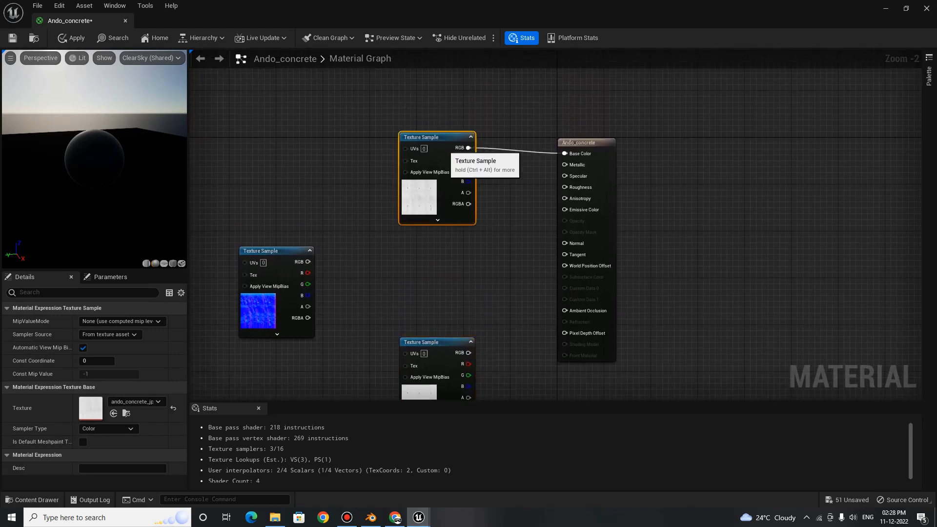
left_click(480, 281)
scroll(511, 325, "down", 1)
right_click_drag(511, 325, 499, 295)
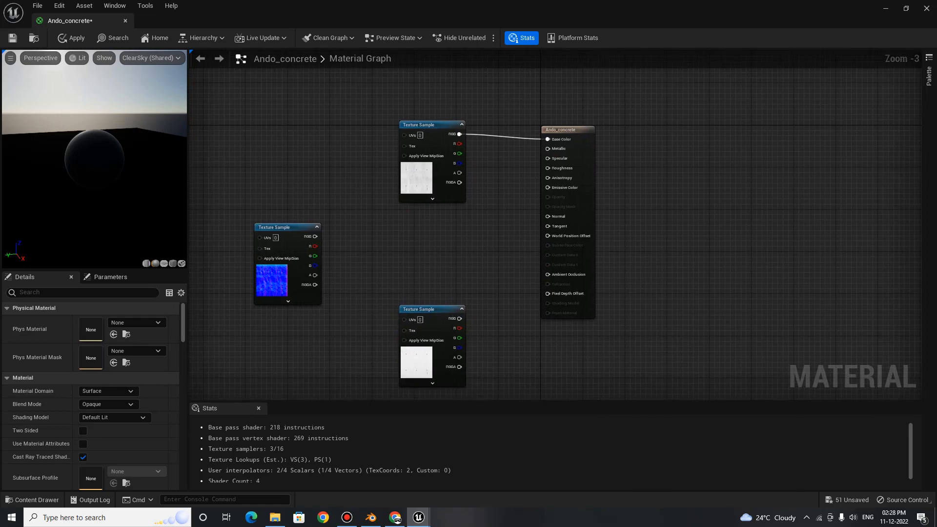
Connect ando_concrete_N's RGB output to Normal and ando_concrete_R's to Roughness, and stack the three texture samples in a column.
left_click_drag(261, 226, 547, 216)
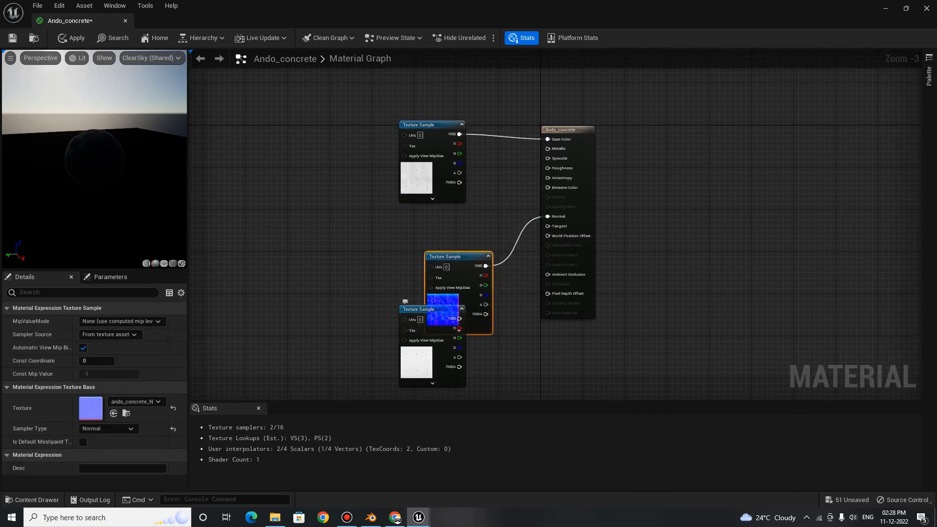
left_click_drag(413, 311, 547, 168)
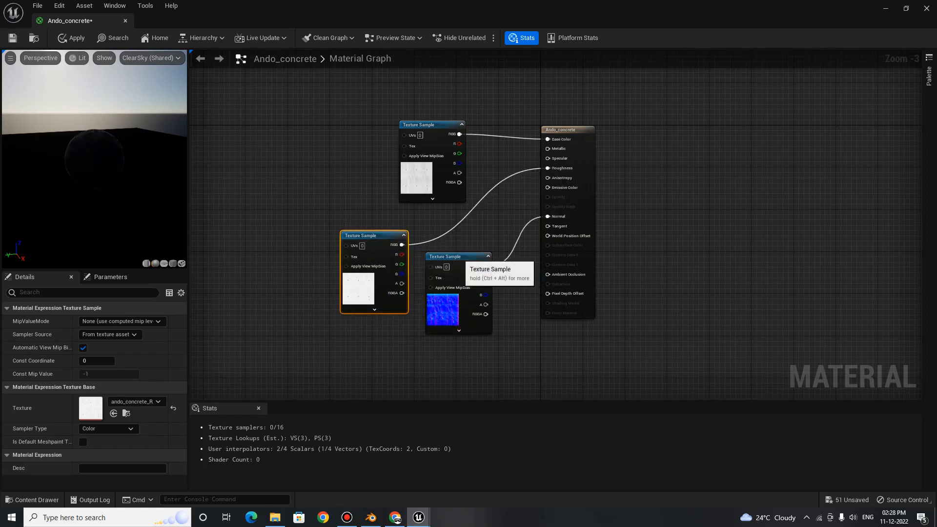
left_click_drag(461, 257, 409, 356)
left_click_drag(379, 244, 437, 244)
left_click_drag(403, 366, 434, 360)
Examine the concrete surface on the material preview sphere from several angles and distances.
scroll(98, 171, "down", 4)
left_click_drag(98, 171, 156, 195)
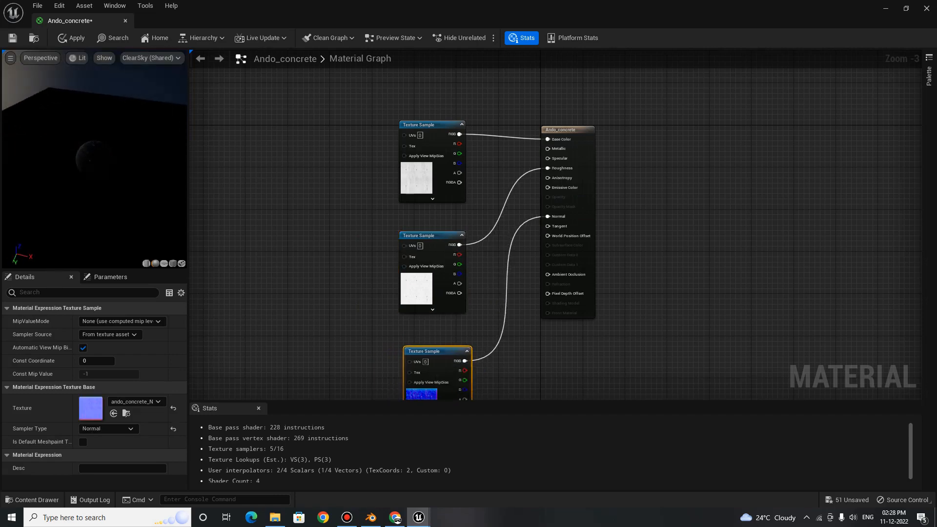
scroll(97, 171, "up", 3)
scroll(98, 171, "up", 3)
left_click_drag(98, 171, 156, 181)
scroll(97, 170, "down", 4)
scroll(97, 170, "up", 8)
scroll(97, 170, "down", 8)
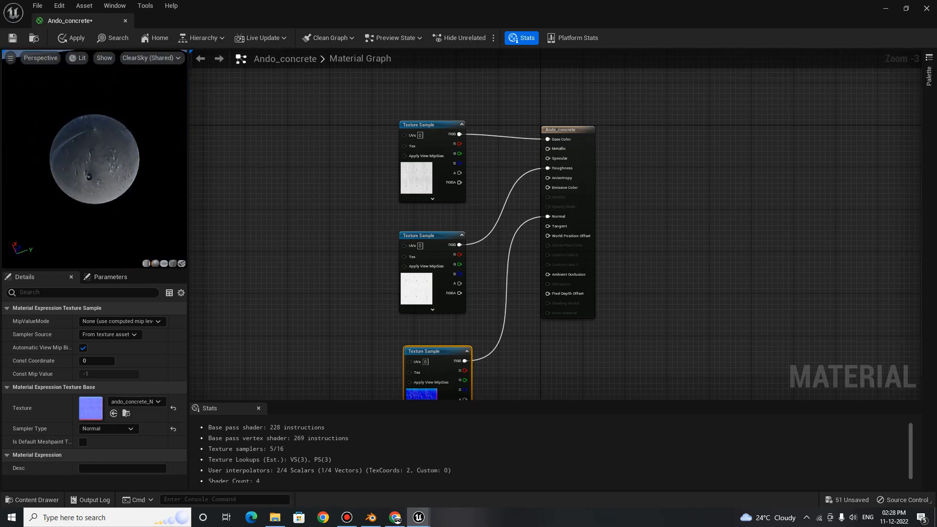
scroll(94, 159, "down", 3)
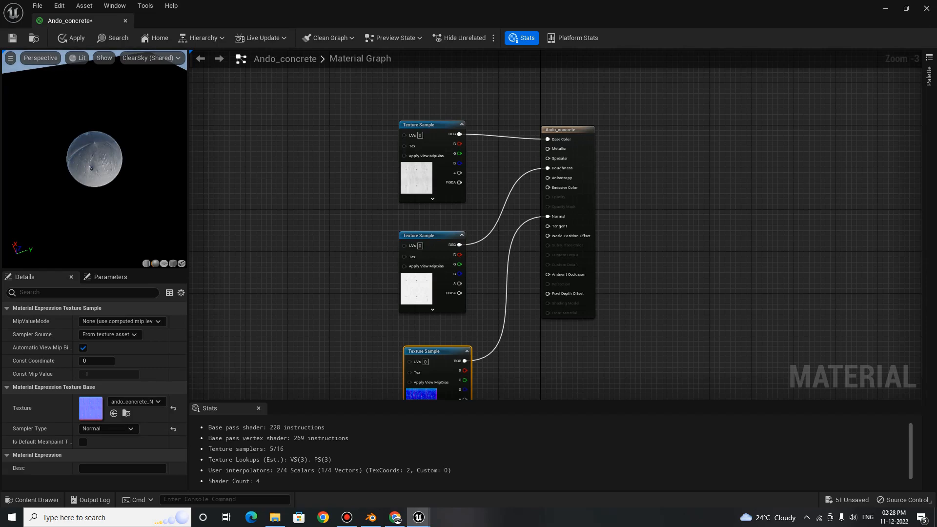
Move the base colour and roughness texture samples farther from the material node, leaving a wide gap after the base colour sample.
scroll(385, 296, "up", 3)
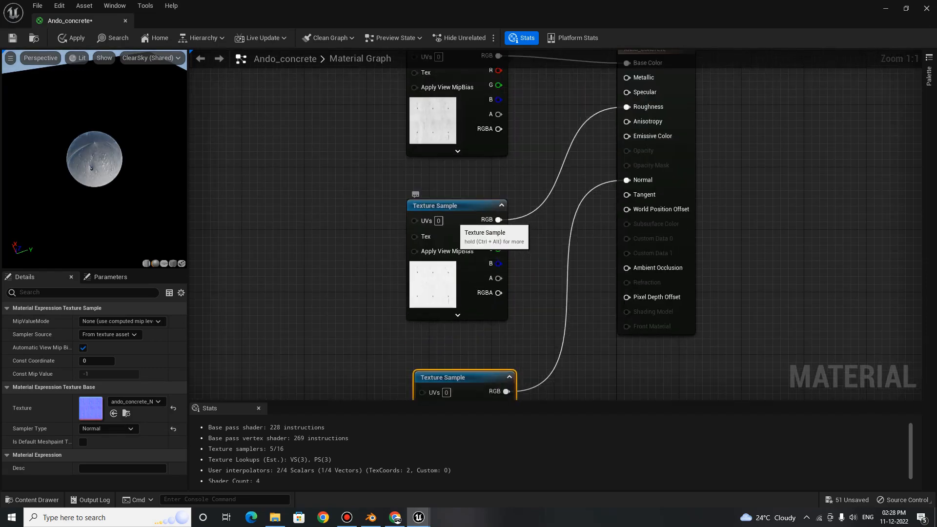
left_click_drag(468, 205, 444, 215)
scroll(444, 215, "down", 3)
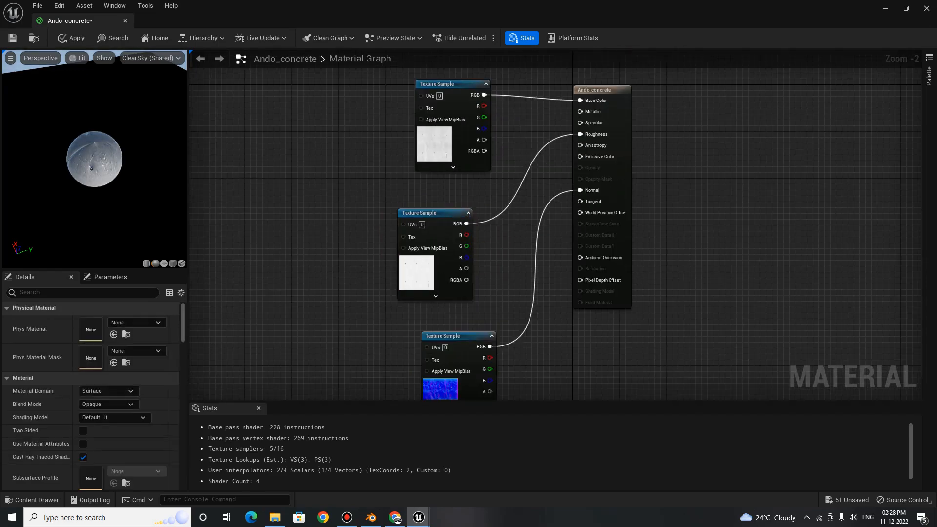
scroll(408, 196, "down", 2)
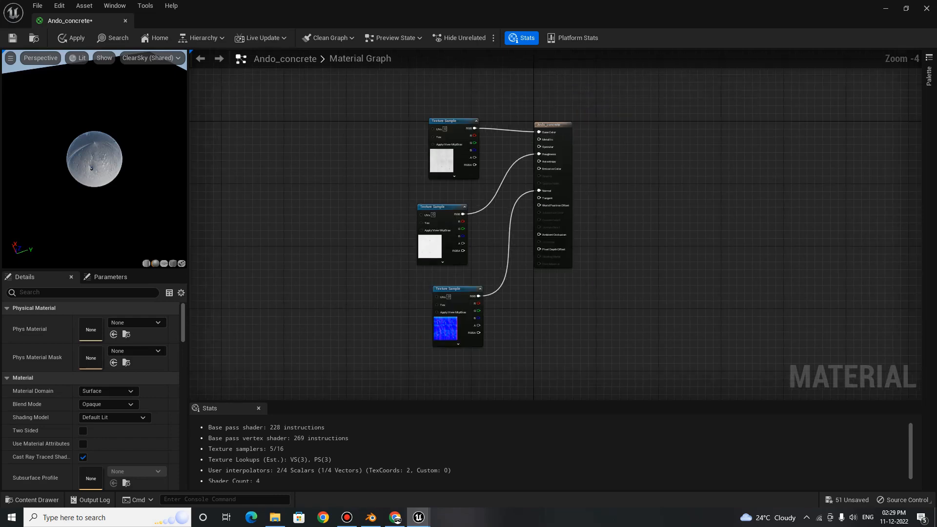
left_click(442, 128)
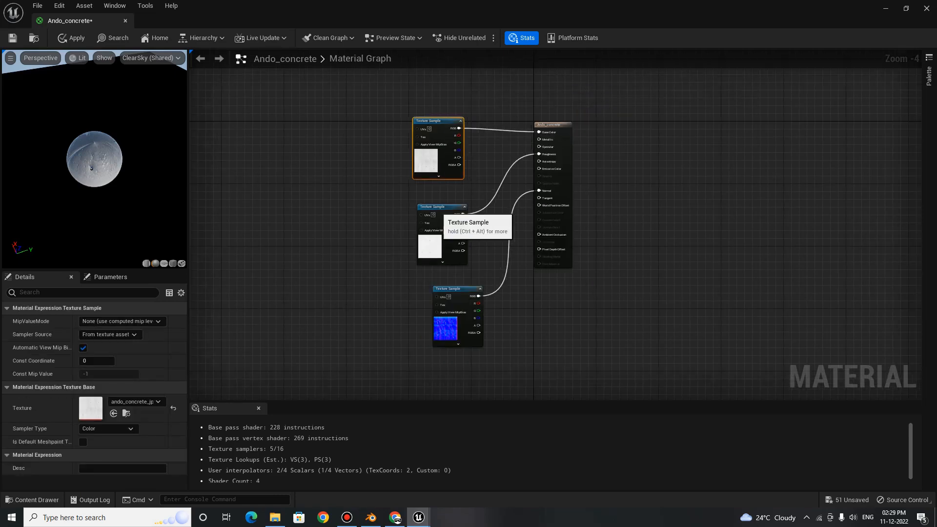
left_click_drag(445, 215, 440, 214)
left_click_drag(444, 129, 391, 124)
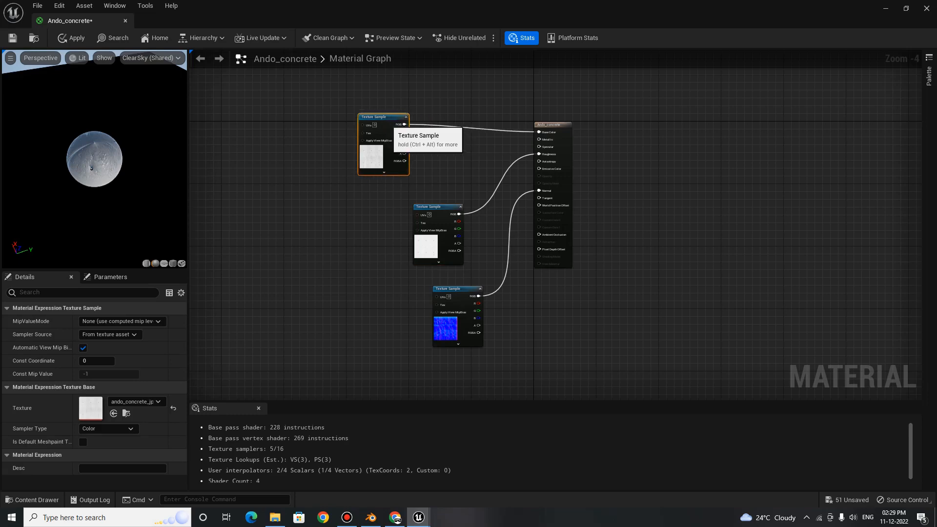
left_click(386, 205)
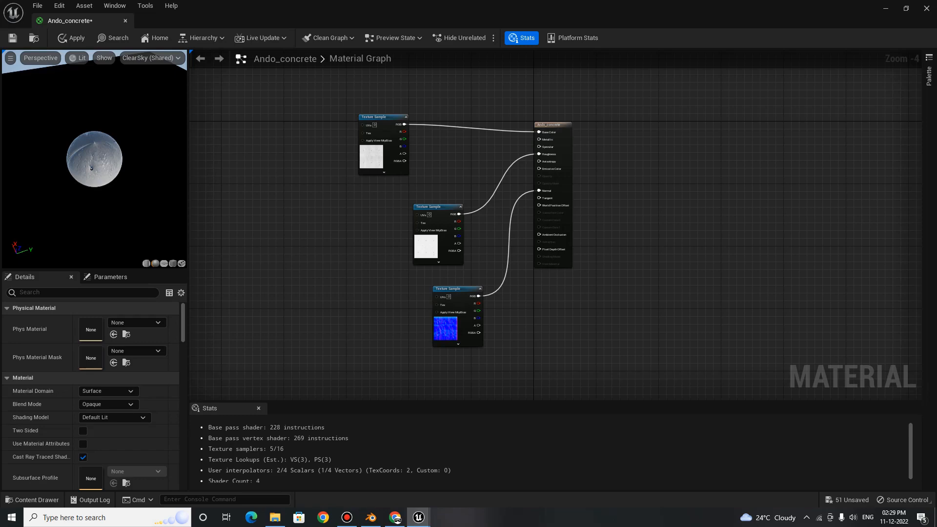
Insert a Multiply node between the base colour sample and Base Color, feeding the sample's RGB into its A input.
left_click(451, 151)
scroll(451, 152, "up", 3)
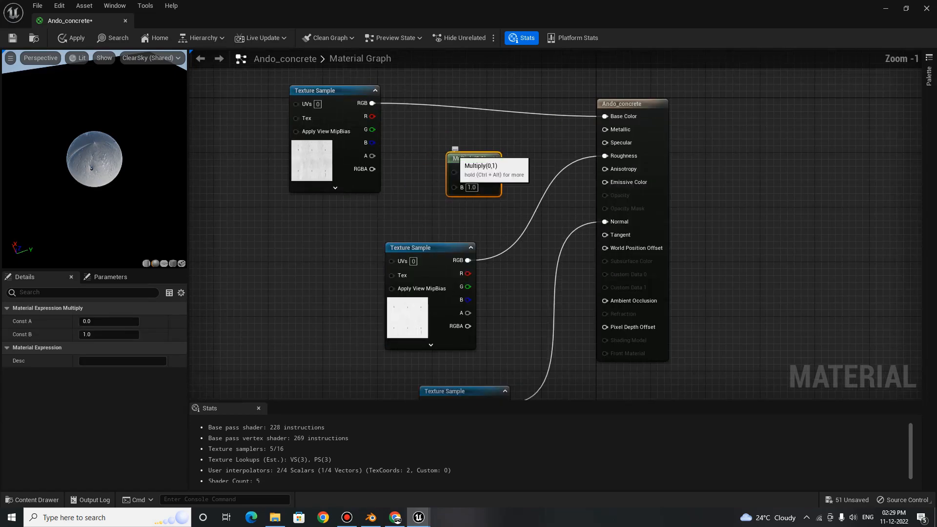
left_click_drag(461, 145, 468, 97)
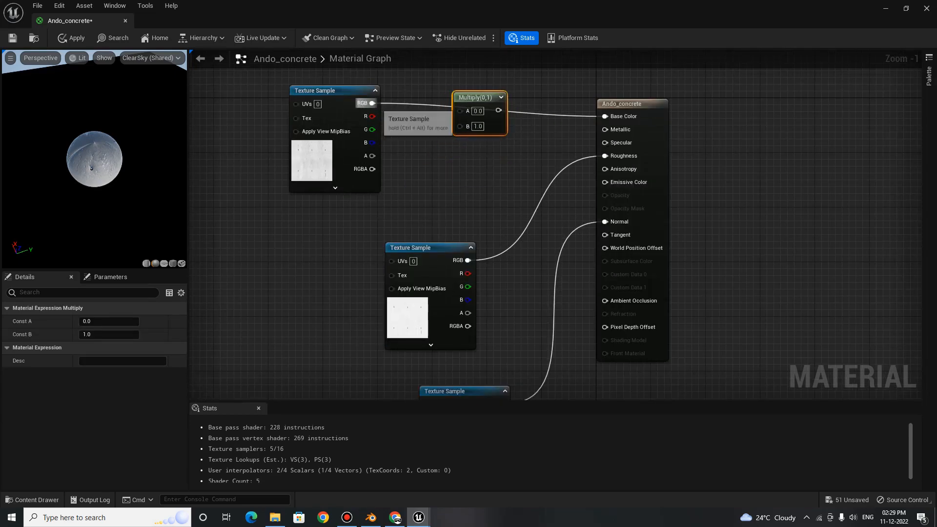
left_click_drag(372, 104, 605, 117)
scroll(418, 173, "down", 1)
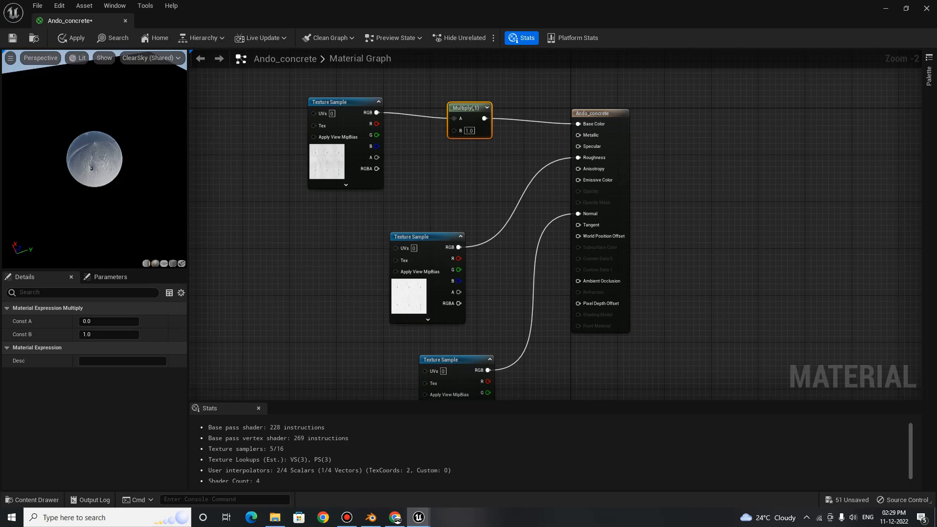
Move the base colour sample farther from the Multiply node and place a Constant3Vector node directly beneath the sample.
right_click_drag(429, 180, 589, 272)
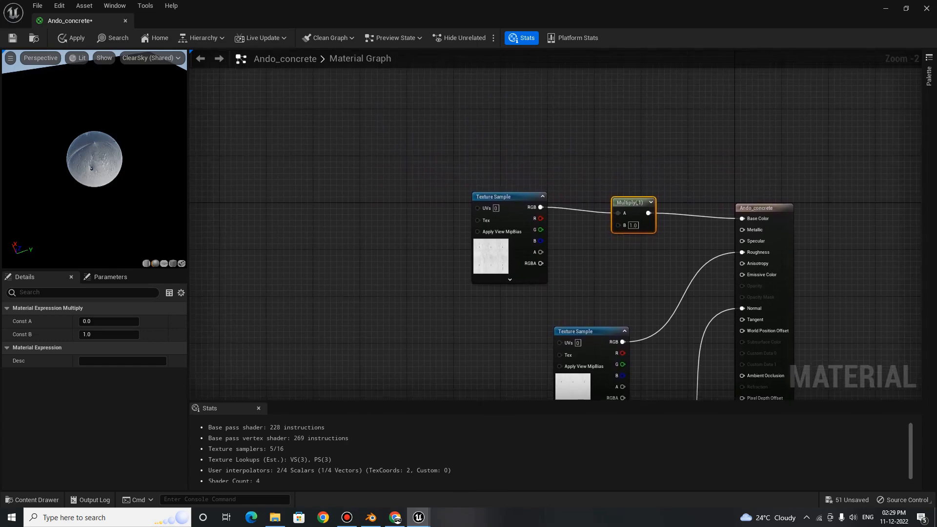
left_click_drag(505, 196, 464, 155)
left_click(546, 266)
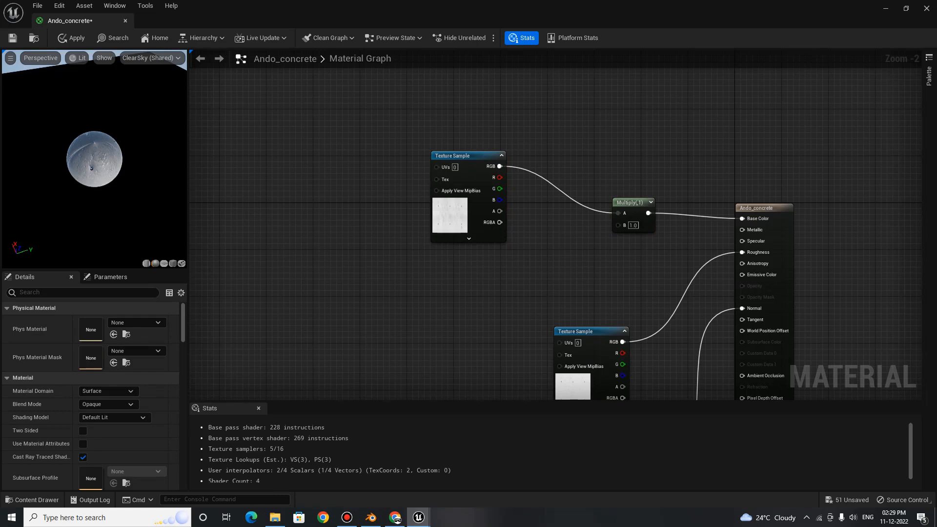
left_click(472, 280)
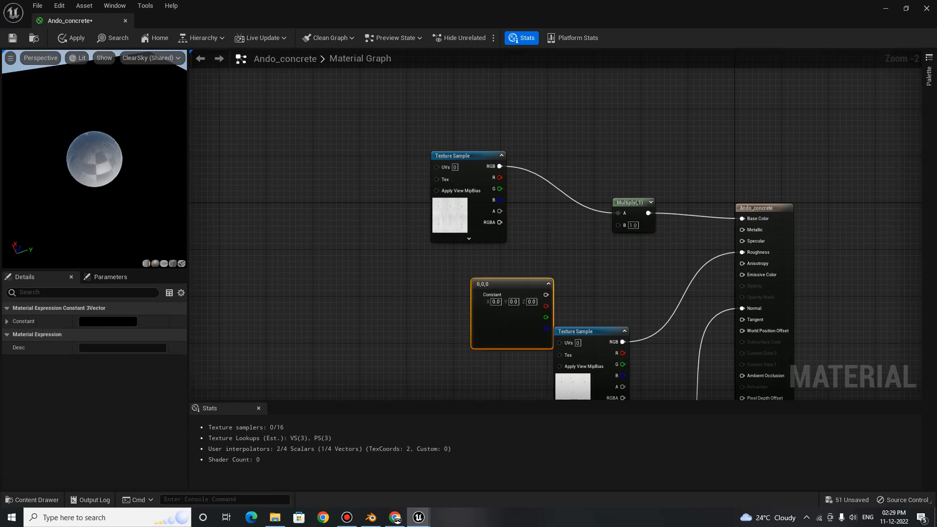
scroll(509, 288, "up", 2)
left_click_drag(512, 288, 465, 265)
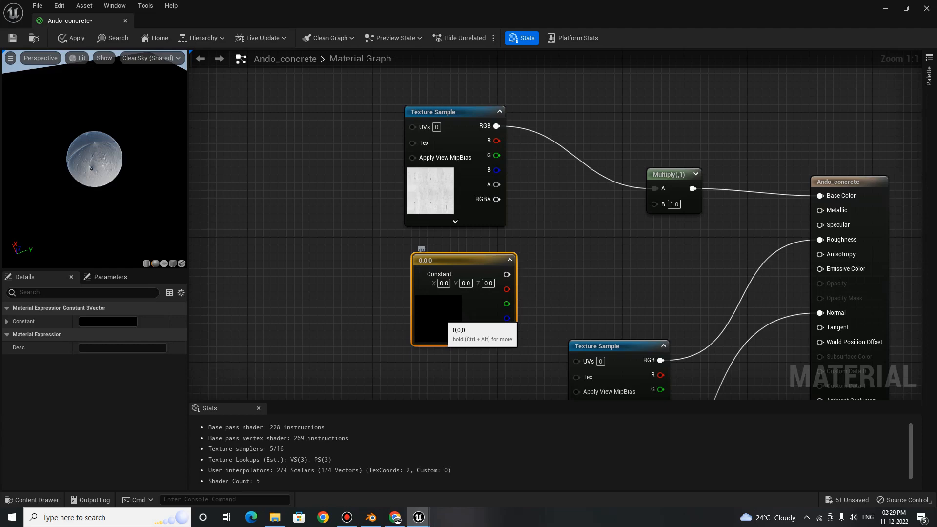
double_click(441, 317)
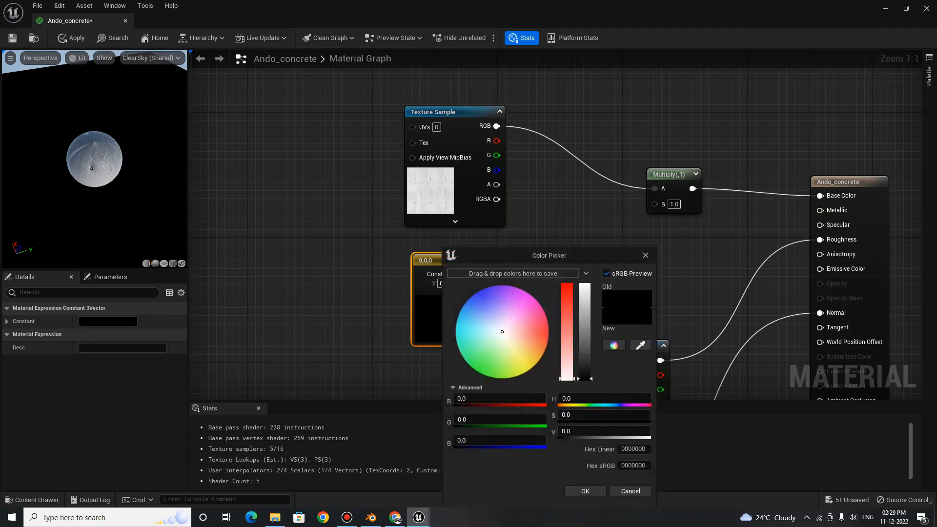
left_click(645, 255)
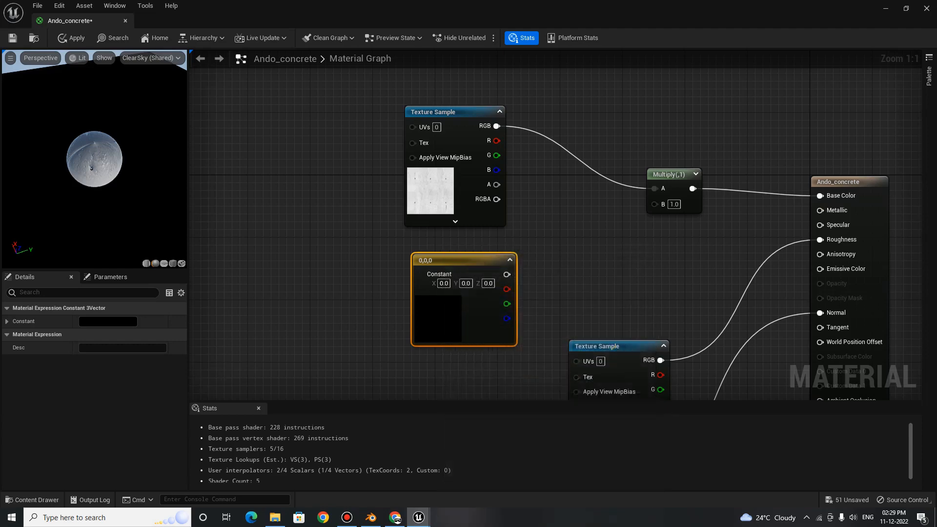
Convert the Constant3Vector to a parameter named Concrete Tint and connect it to the base colour Multiply's B input.
right_click(467, 260)
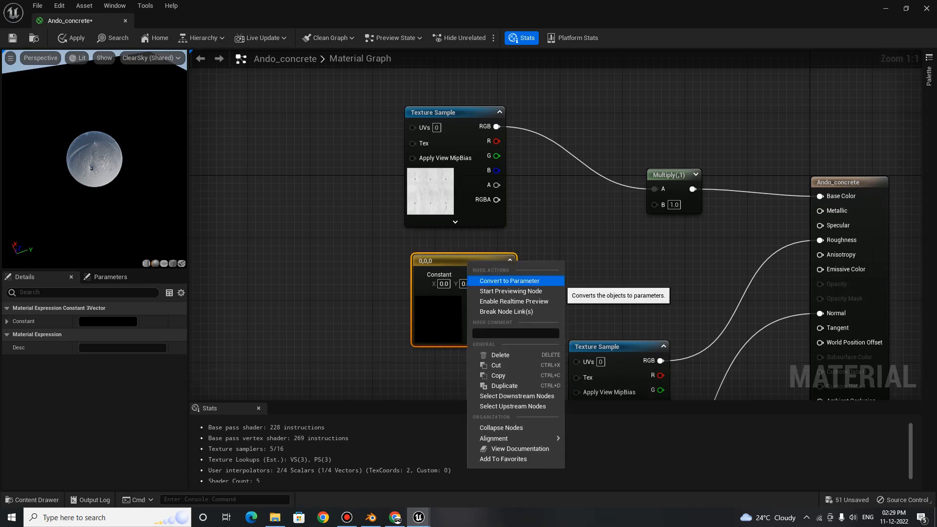
left_click(508, 280)
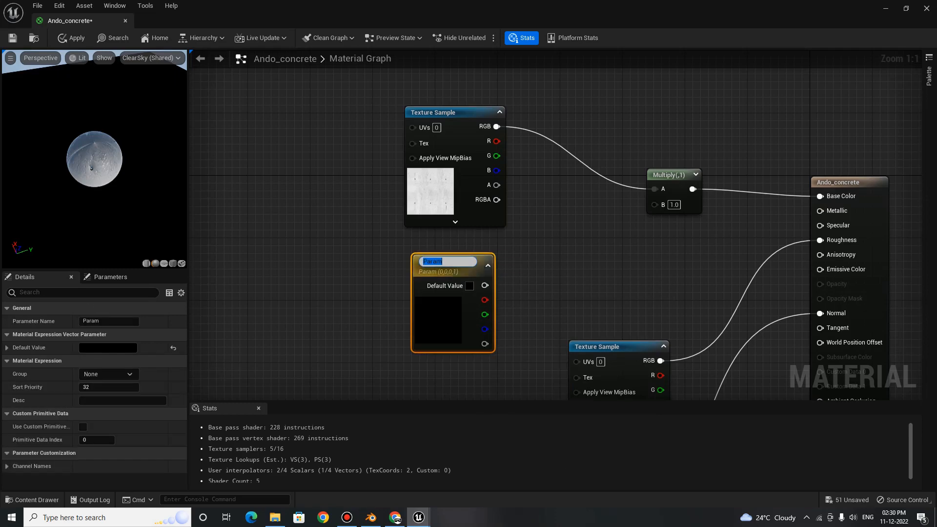
key("BackSpace")
type("n")
type("C")
type("oncrete")
left_click(535, 289)
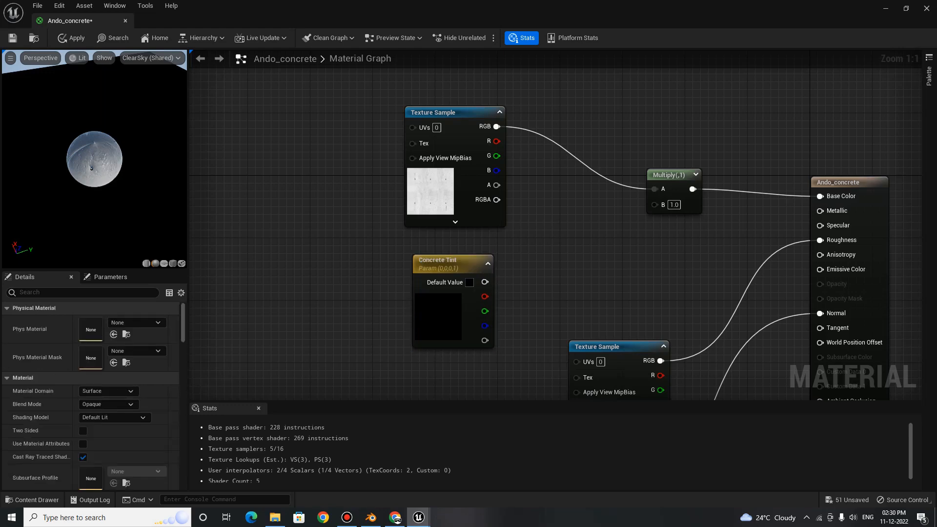
left_click_drag(485, 282, 654, 204)
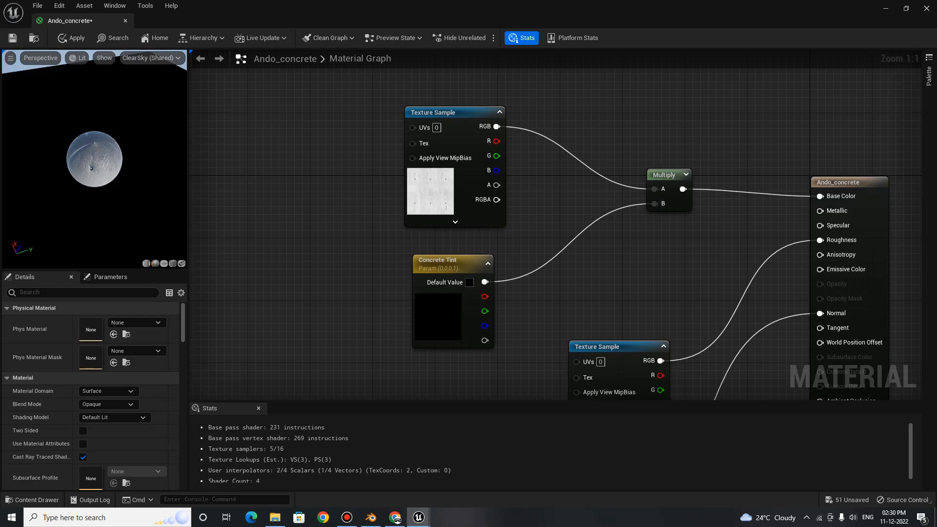
Move the ando_concrete_R texture sample below the Concrete Tint parameter, roughly aligned with the column above.
scroll(548, 208, "down", 3)
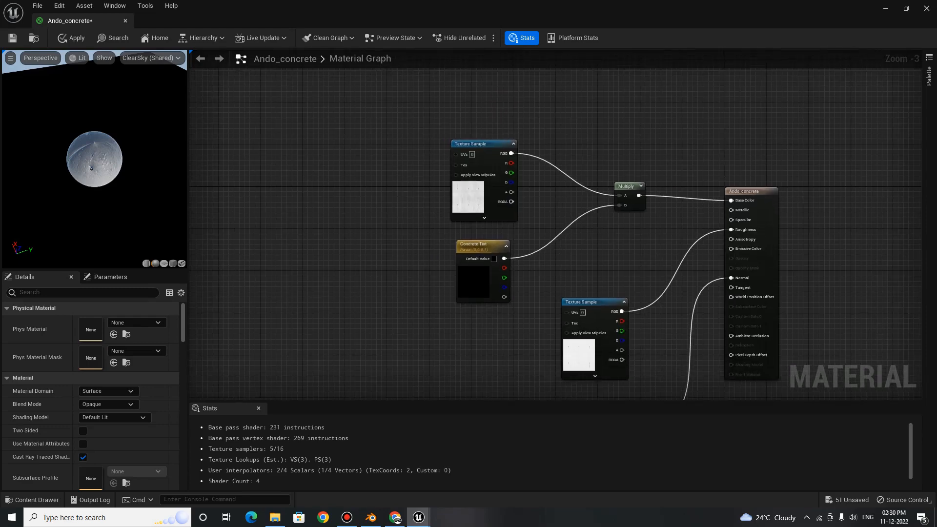
scroll(622, 254, "down", 2)
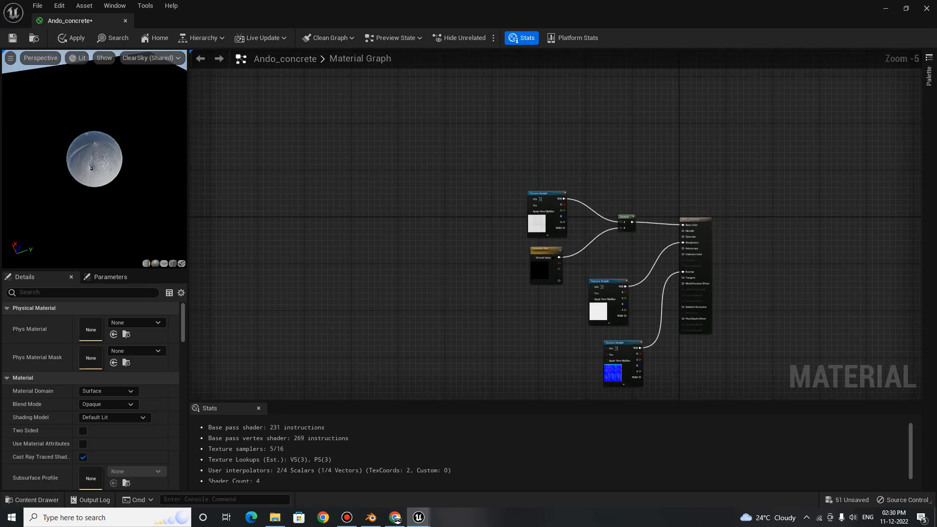
right_click_drag(649, 290, 603, 246)
scroll(603, 246, "up", 2)
left_click_drag(522, 228, 396, 259)
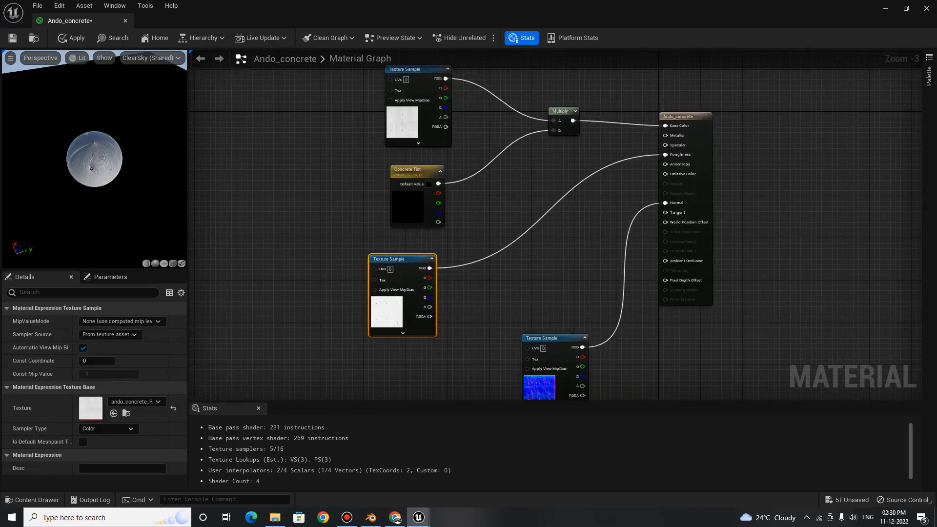
left_click(322, 234)
Insert a Multiply node between the ando_concrete_R sample and Roughness, feeding the sample's RGB into its A input.
left_click(565, 274)
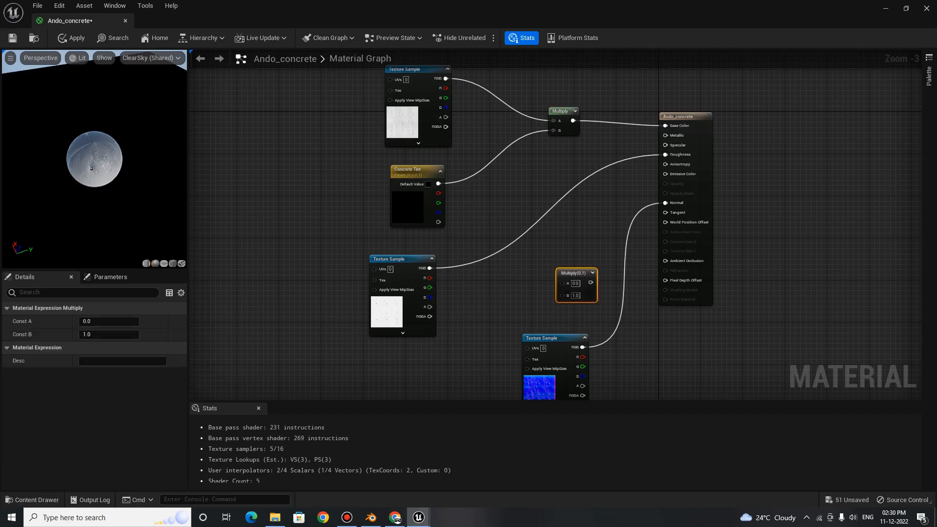
left_click_drag(565, 274, 534, 225)
scroll(535, 224, "up", 3)
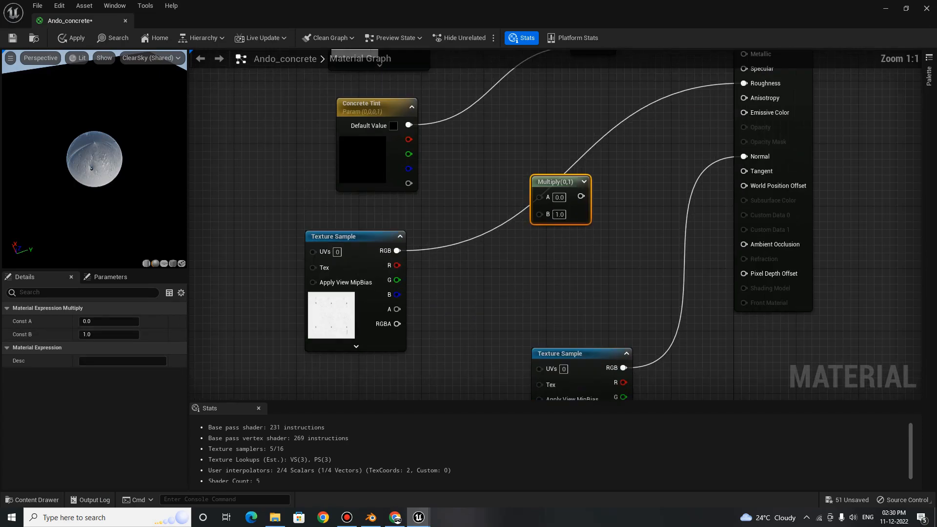
left_click_drag(573, 191, 573, 183)
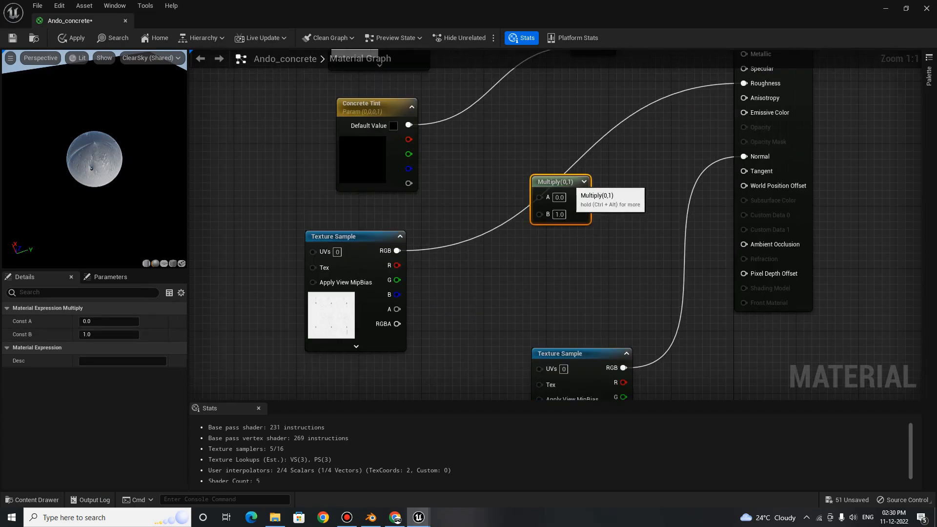
left_click_drag(397, 250, 745, 84)
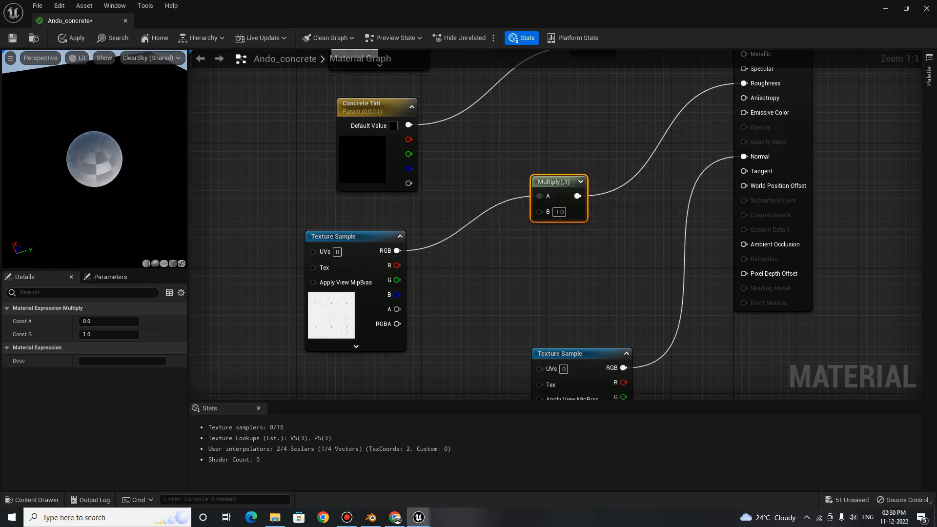
left_click(651, 119)
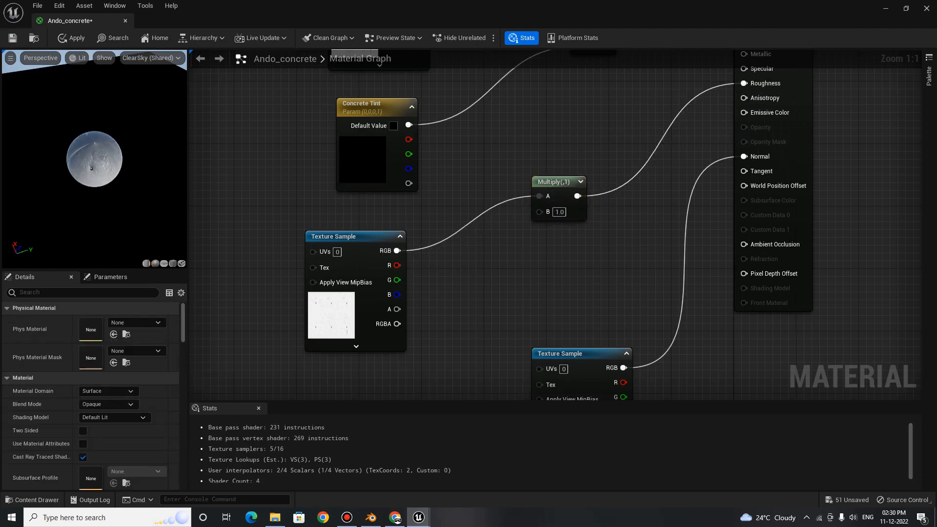
Connect a new scalar constant to the roughness Multiply's B input and convert it to a parameter named Roughness.
left_click(493, 286)
left_click_drag(547, 302, 550, 213)
left_click_drag(524, 300, 504, 295)
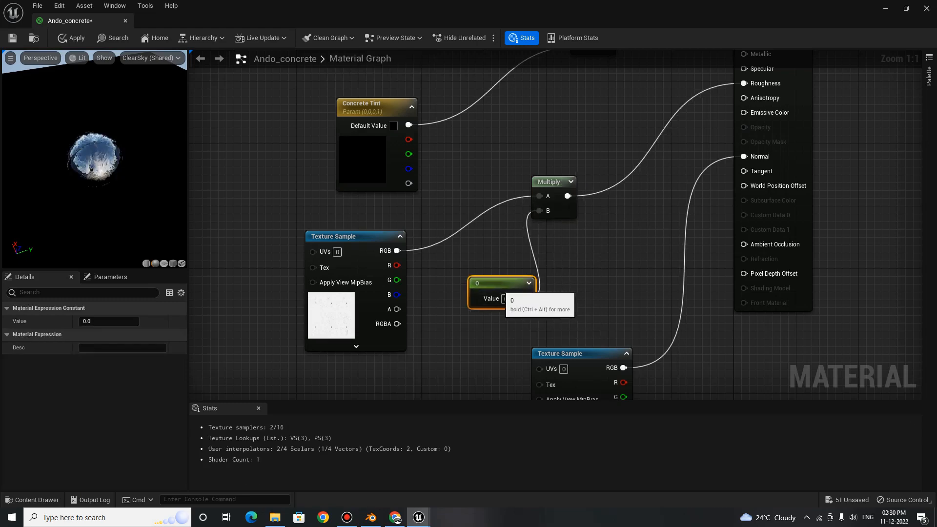
right_click(479, 277)
left_click(571, 299)
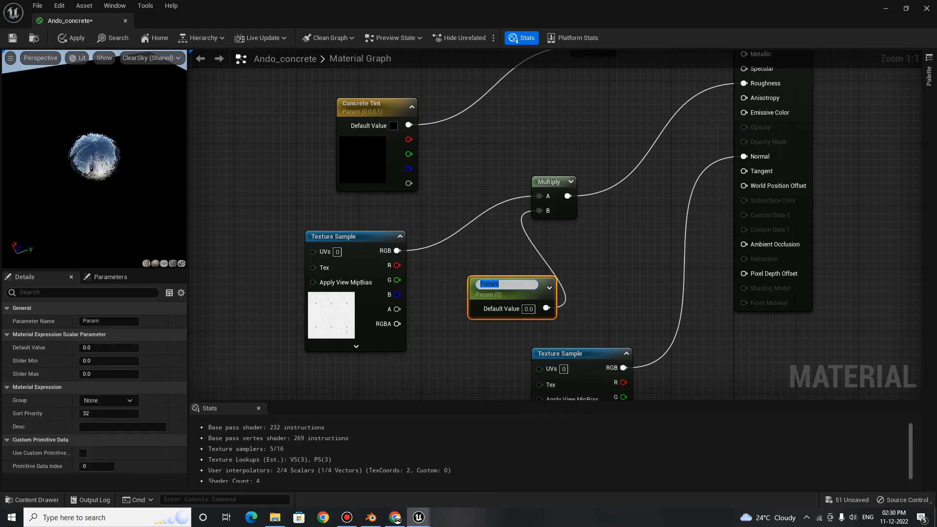
key("BackSpace")
type("Roughness")
key("Return")
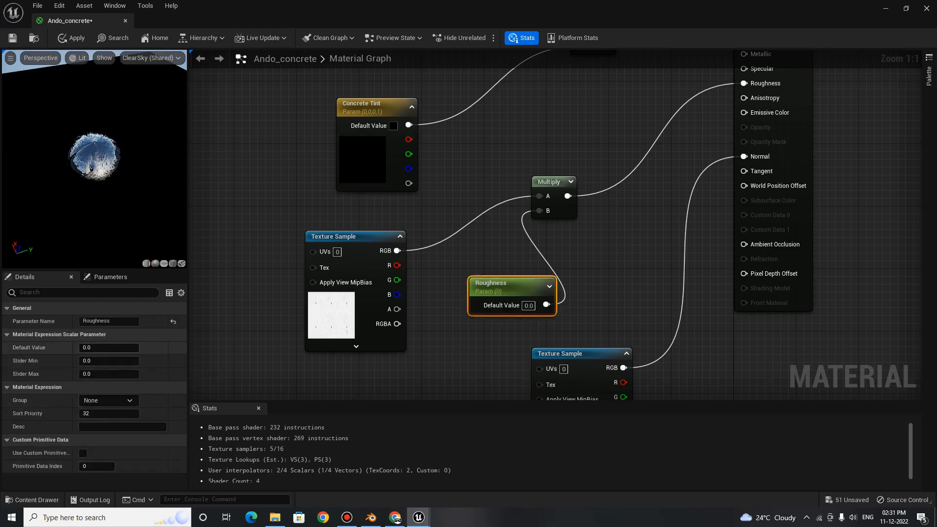
Set the Roughness parameter's default value to 0.5.
left_click(108, 348)
type("0.5")
key("Return")
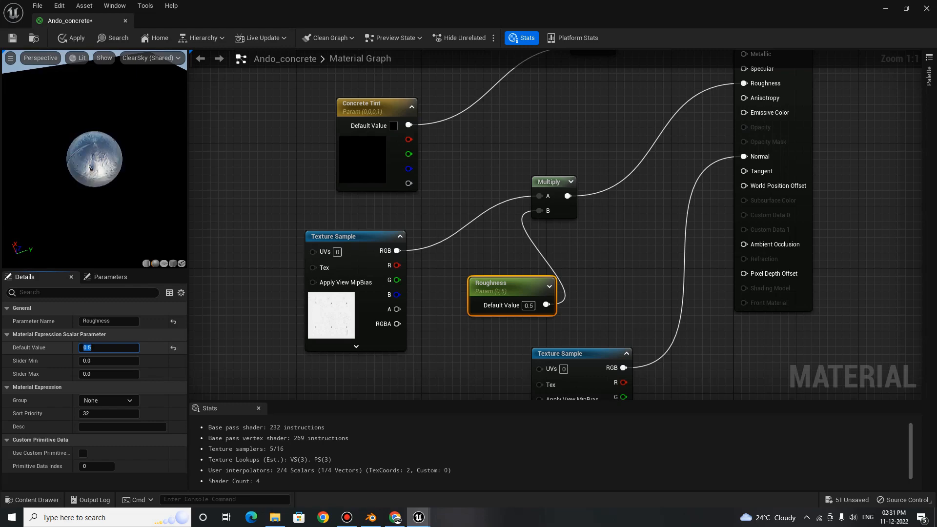
left_click(446, 305)
Place the Roughness parameter beneath the ando_concrete_R sample and move the ando_concrete_N sample below it in the same column.
left_click_drag(503, 286, 363, 367)
scroll(505, 334, "down", 4)
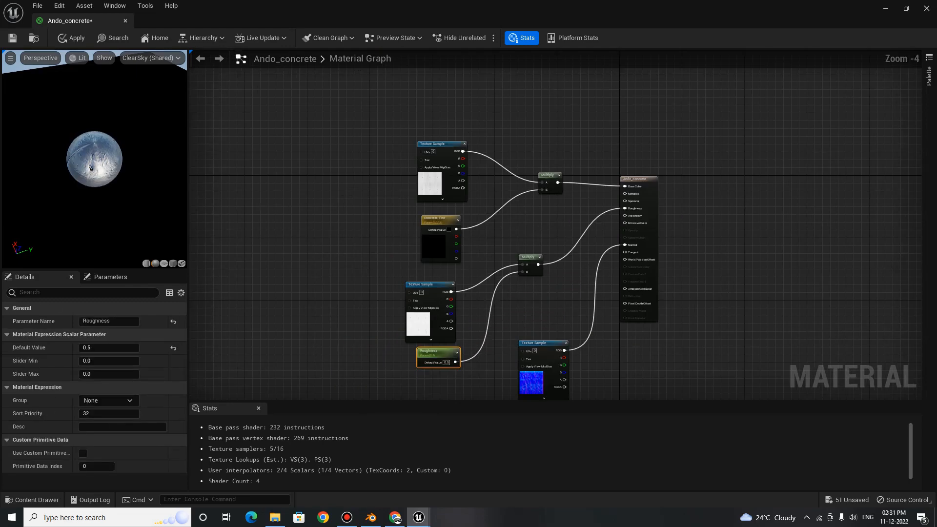
scroll(605, 346, "down", 2)
scroll(585, 310, "up", 4)
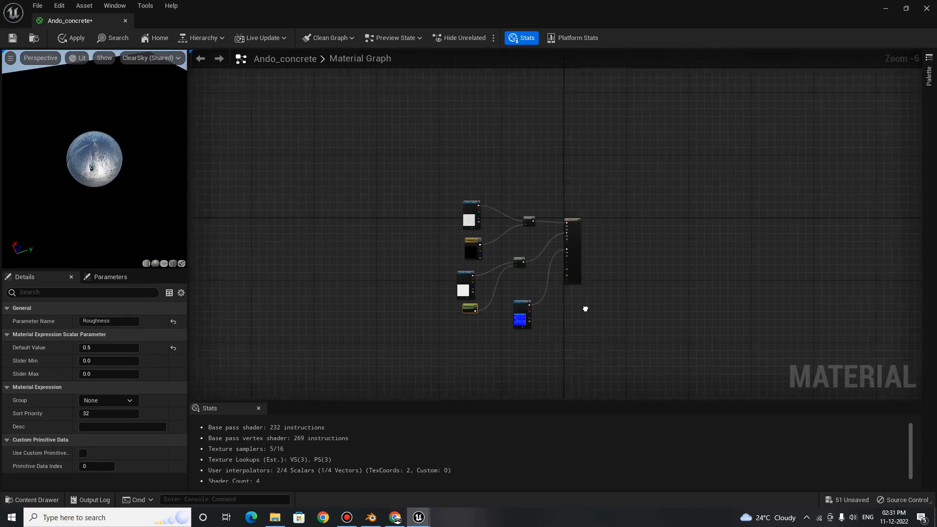
left_click_drag(457, 200, 285, 270)
left_click(439, 291)
scroll(441, 291, "down", 2)
right_click_drag(430, 299, 558, 276)
scroll(508, 288, "up", 3)
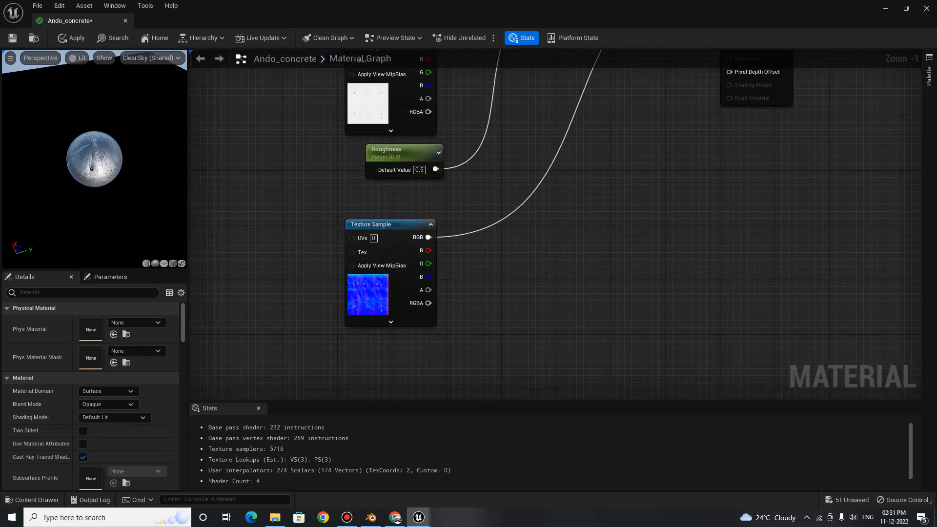
scroll(527, 286, "down", 2)
right_click_drag(526, 288, 553, 307)
scroll(510, 286, "up", 2)
right_click(612, 113)
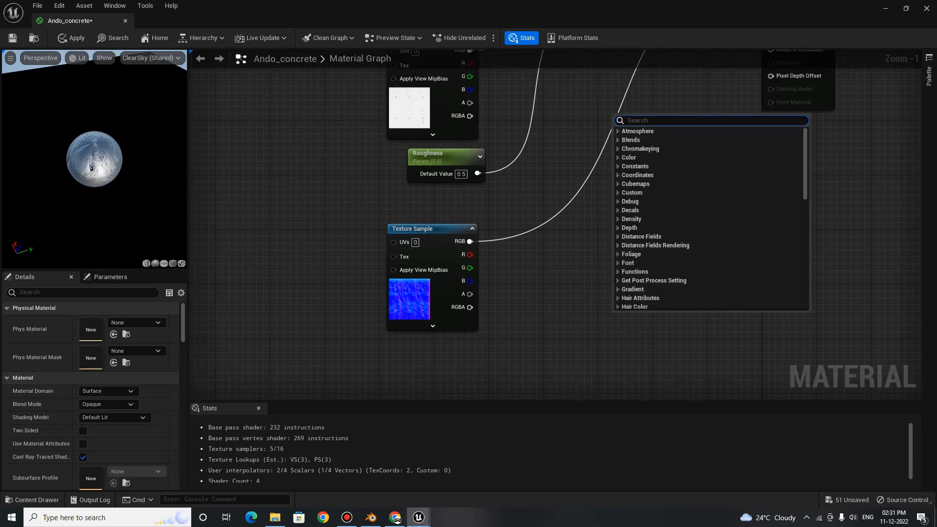
key("Escape")
right_click(644, 254)
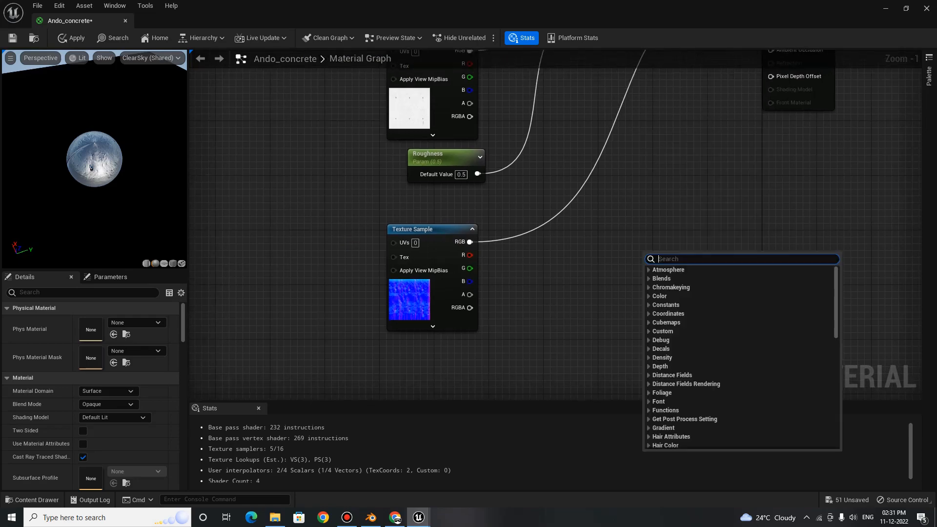
type("appen")
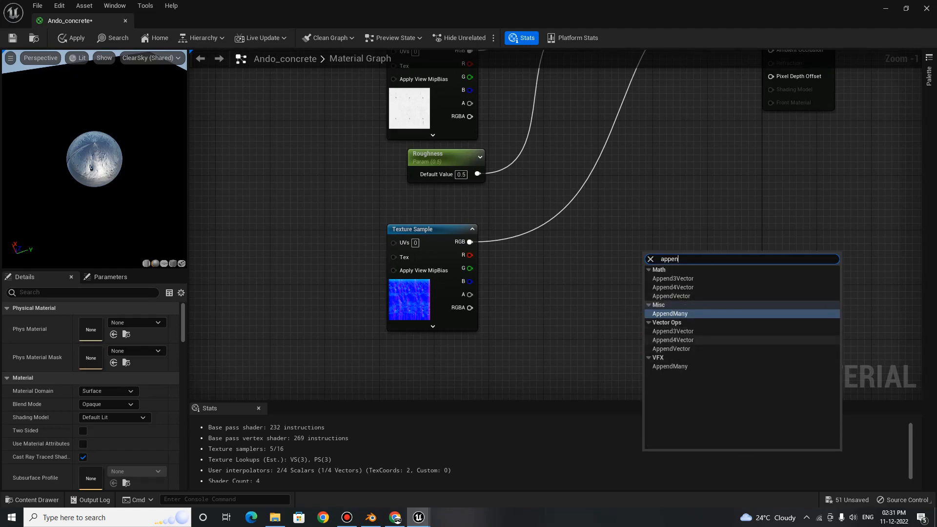
key("Escape")
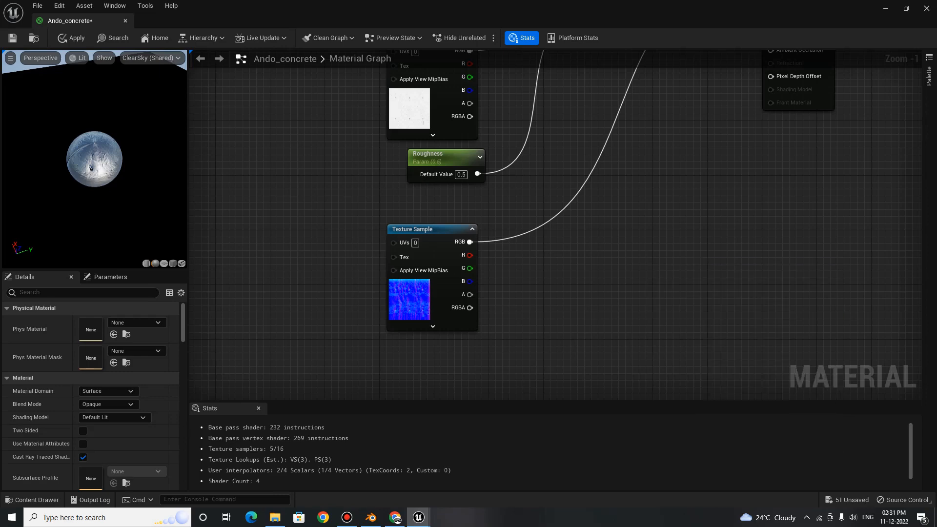
left_click(726, 232)
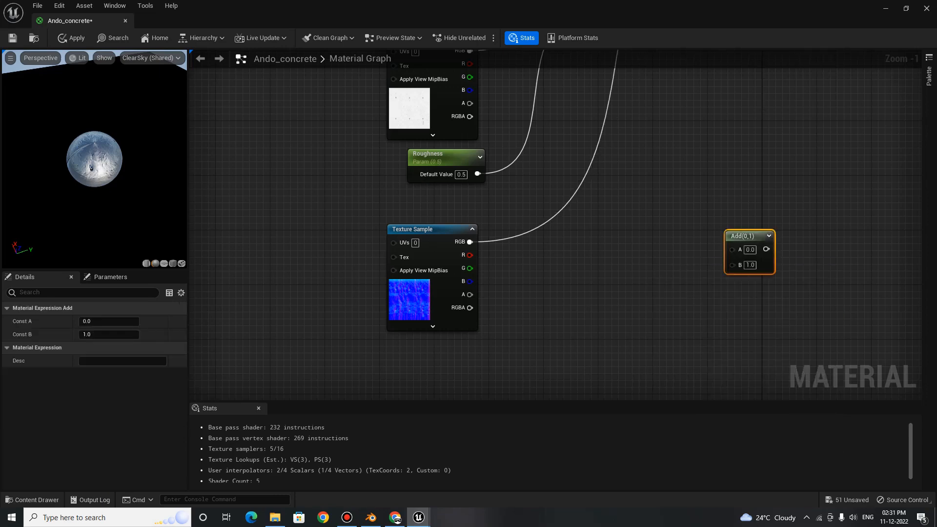
key("Delete")
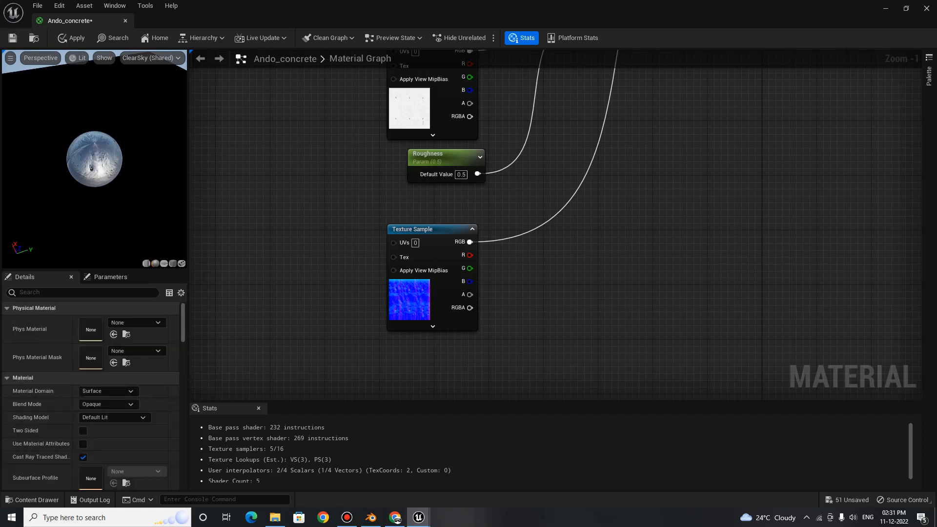
Add an AppendVector node to the right of the ando_concrete_N texture sample.
right_click(652, 247)
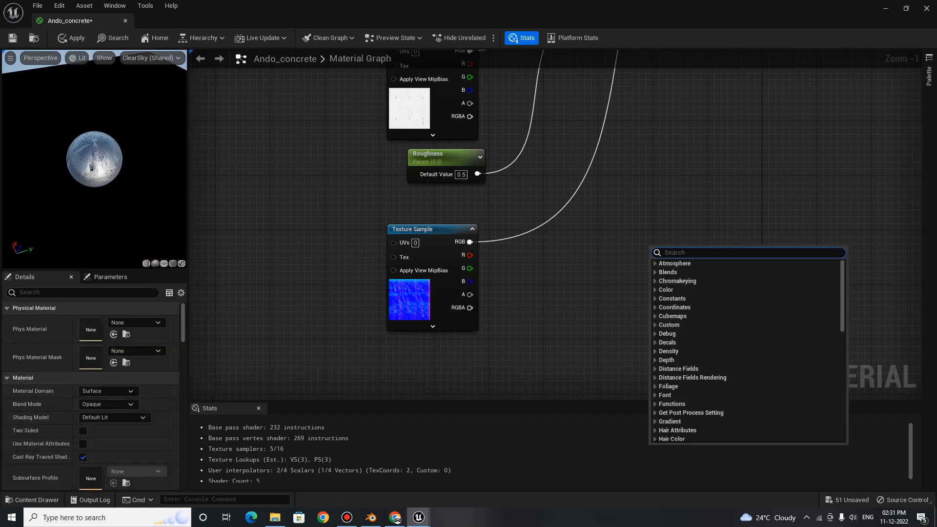
type("appen")
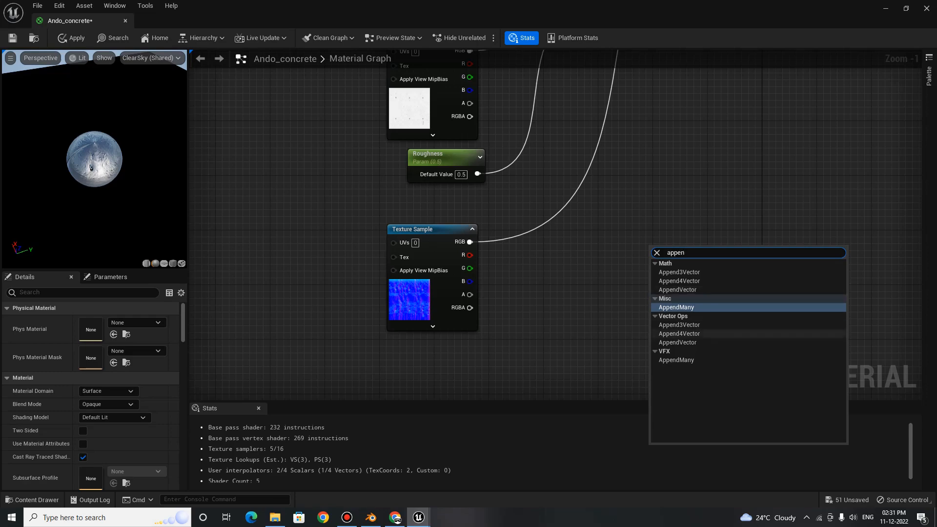
left_click(677, 342)
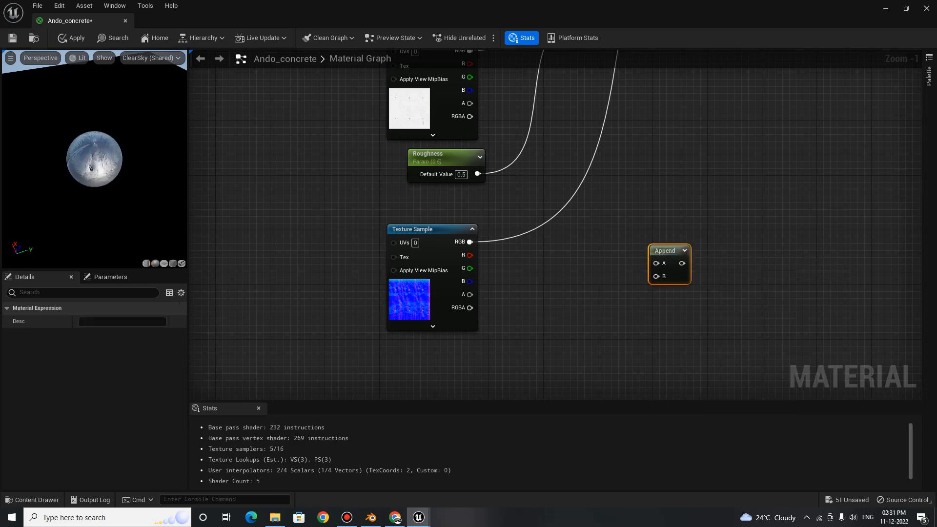
left_click(667, 286)
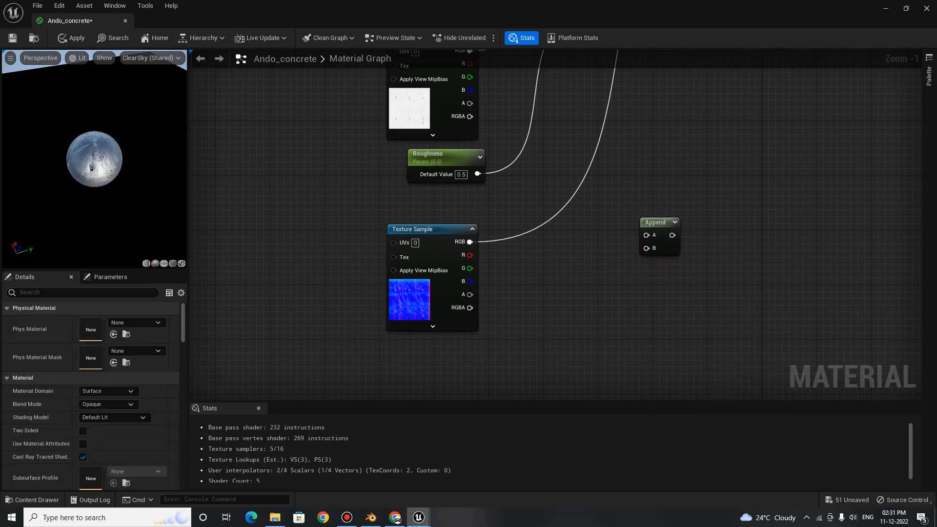
Add a ComponentMask node for the R and G channels between the ando_concrete_N sample and the Append node.
scroll(667, 286, "down", 2)
scroll(601, 301, "up", 2)
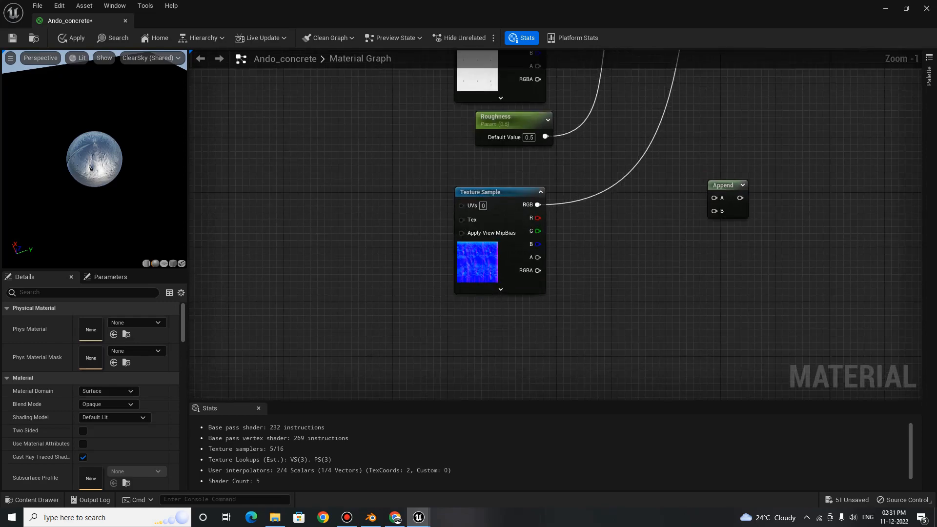
right_click(626, 292)
type("compone")
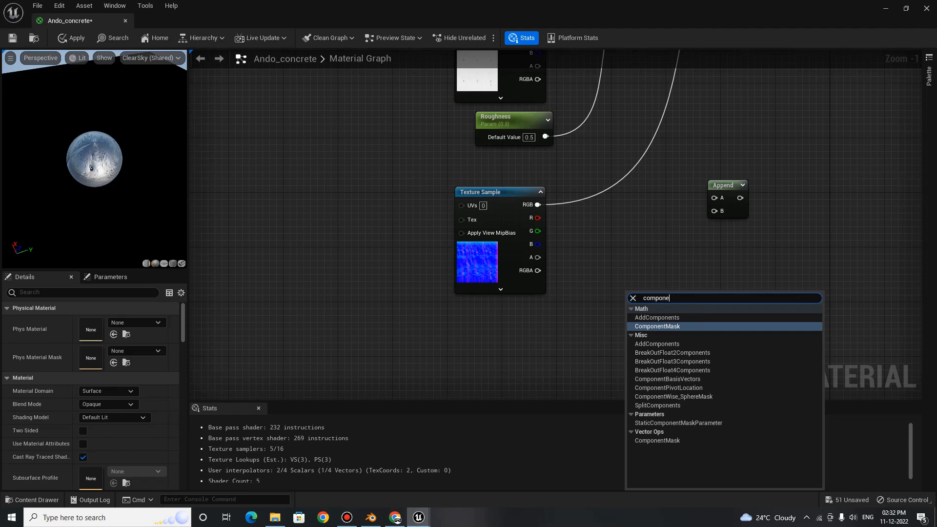
type("nt")
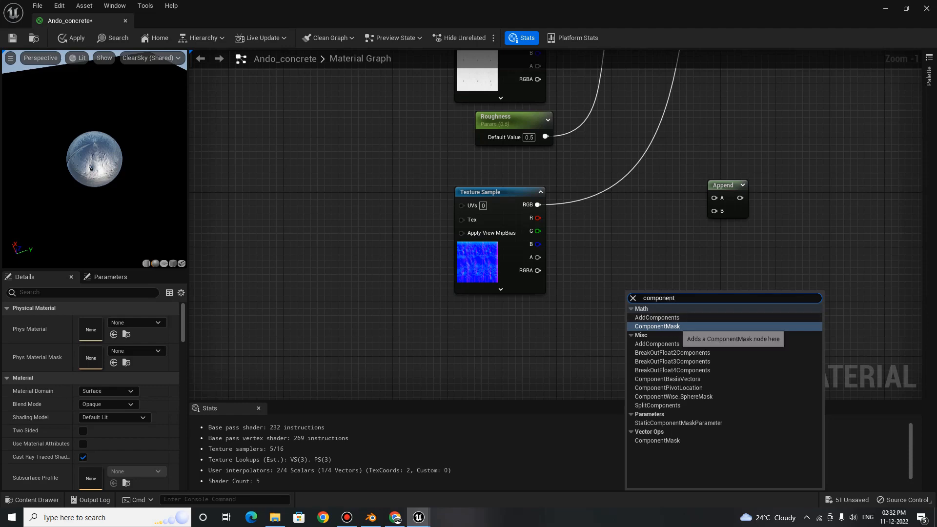
left_click(658, 326)
left_click_drag(649, 300, 628, 231)
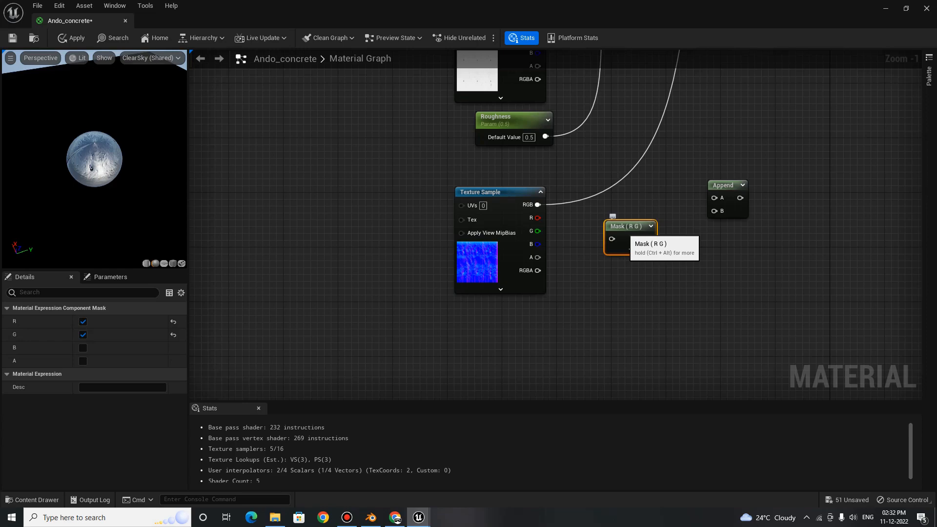
left_click_drag(623, 227, 610, 193)
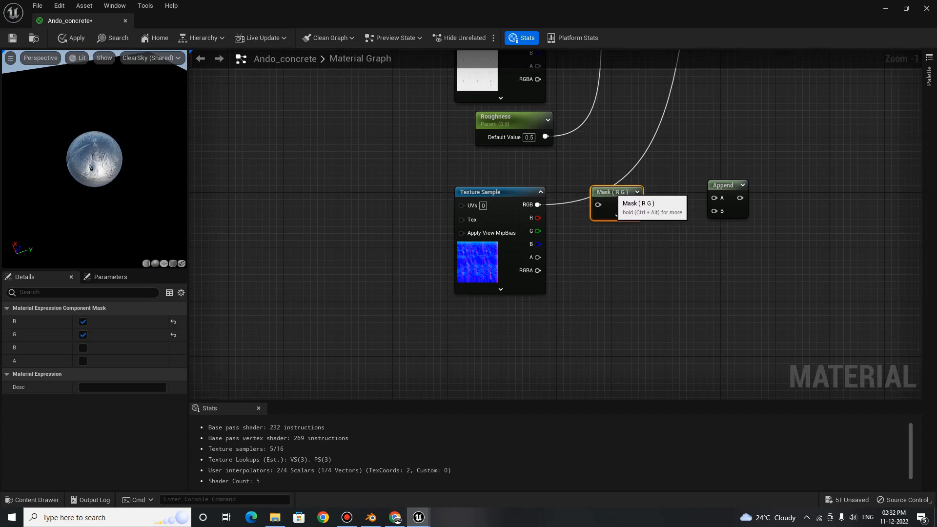
left_click(614, 231)
Place the R G mask closer to the ando_concrete_N sample and feed the sample's RGB output into it.
scroll(614, 230, "down", 3)
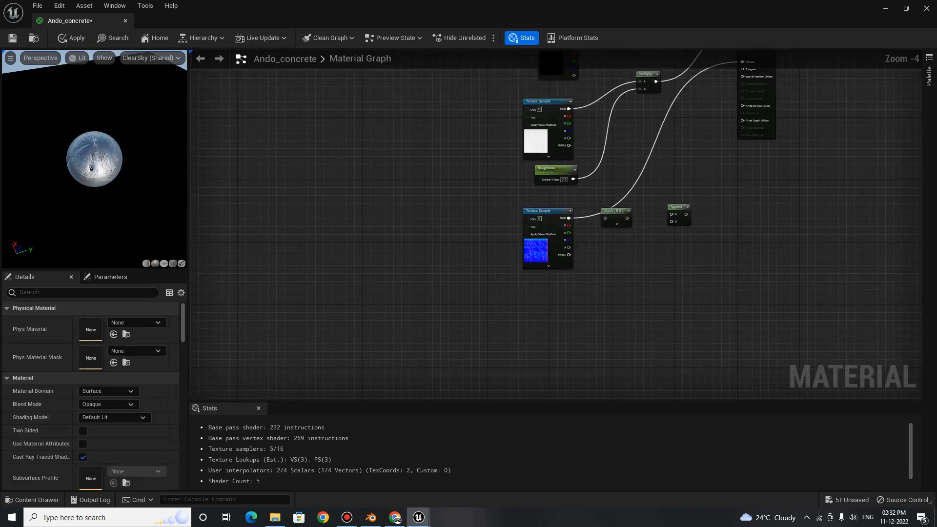
left_click(549, 217)
scroll(556, 220, "up", 4)
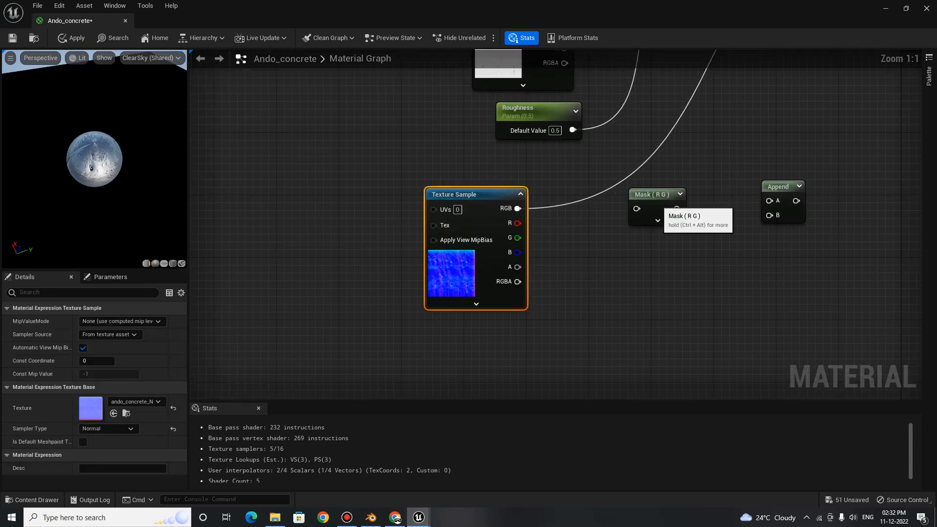
left_click_drag(661, 210, 614, 210)
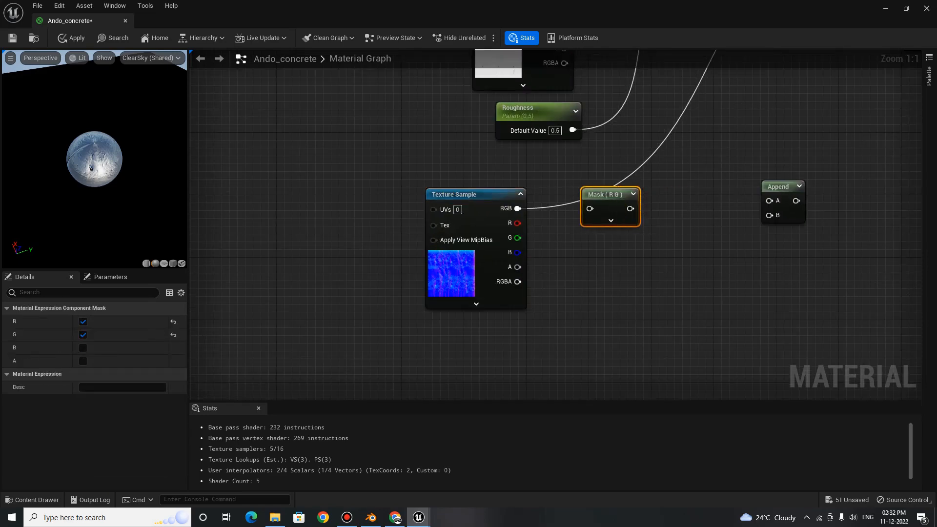
left_click(561, 229)
left_click_drag(517, 208, 590, 208)
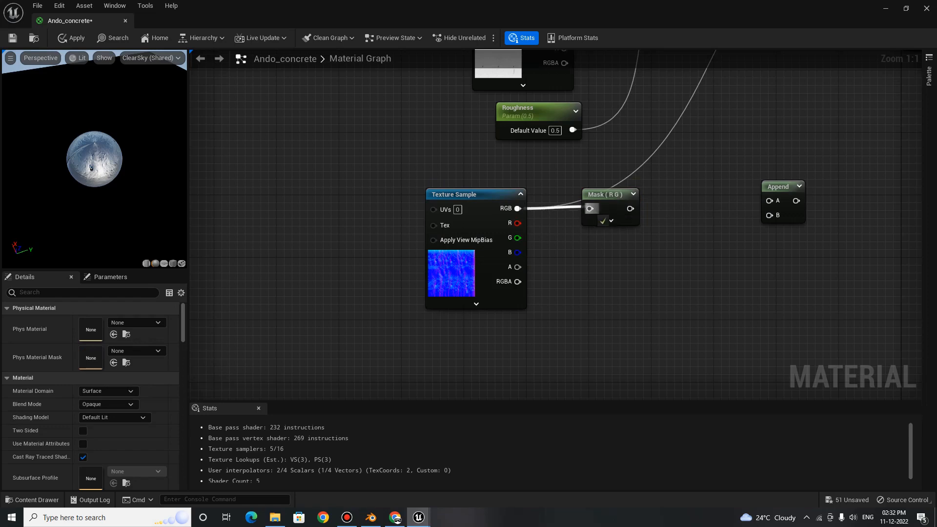
Reposition the Append and R G mask nodes to leave room for another node between them.
scroll(671, 267, "down", 1)
right_click_drag(671, 268, 631, 279)
scroll(631, 278, "up", 1)
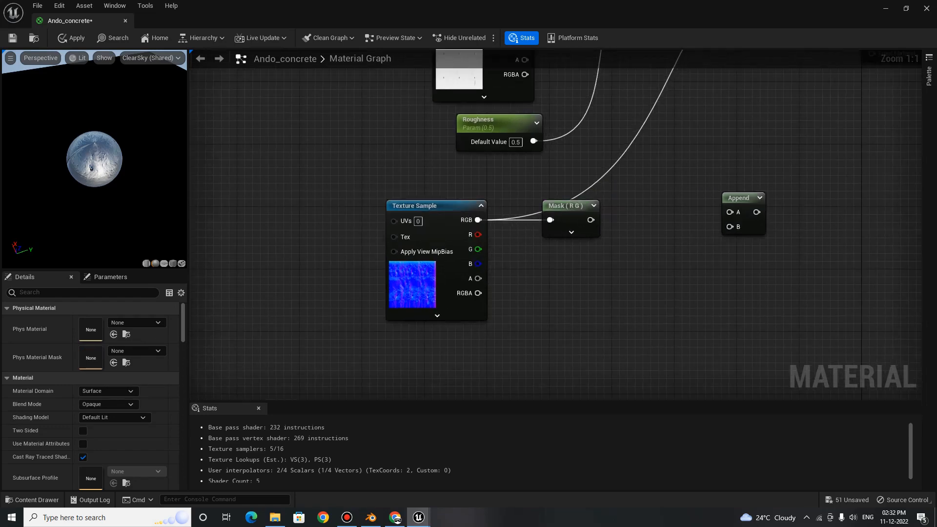
left_click(746, 199)
left_click_drag(746, 200, 714, 206)
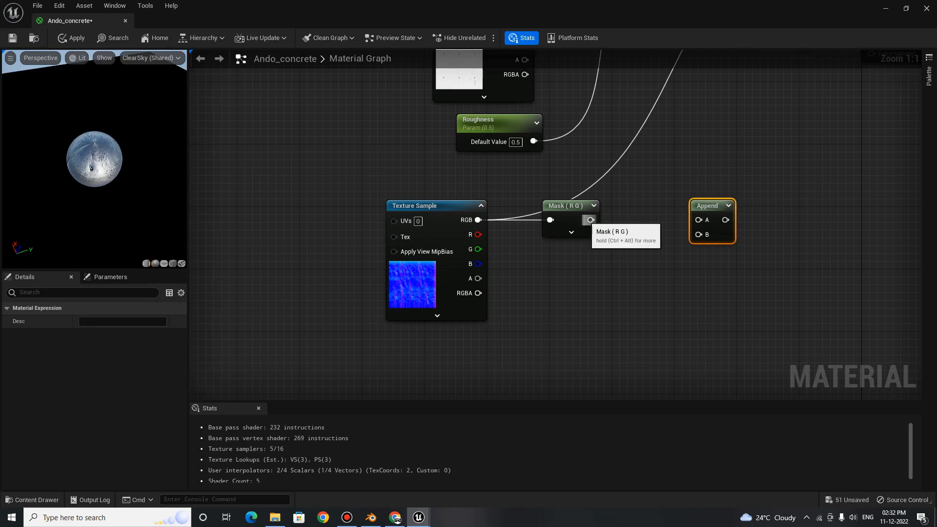
left_click_drag(590, 219, 643, 241)
left_click_drag(708, 204, 729, 198)
left_click(693, 246)
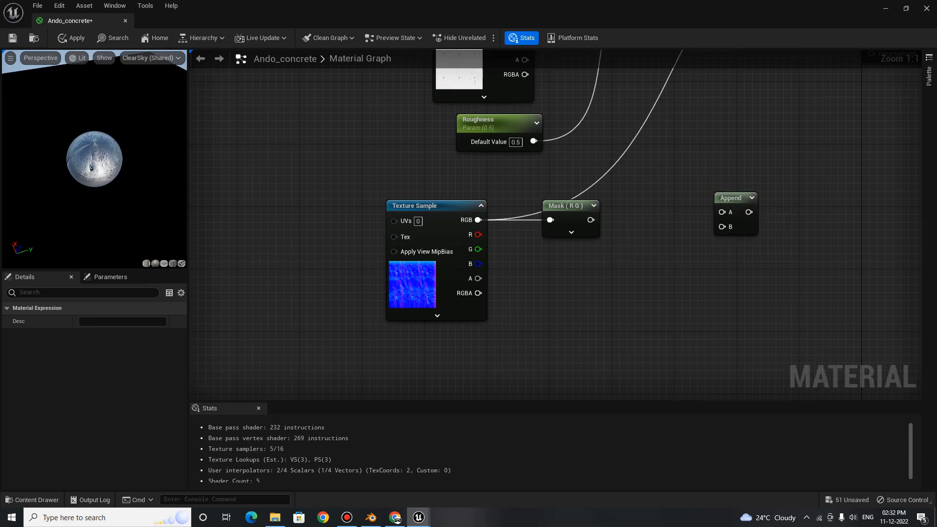
left_click_drag(586, 206, 576, 206)
left_click(614, 258)
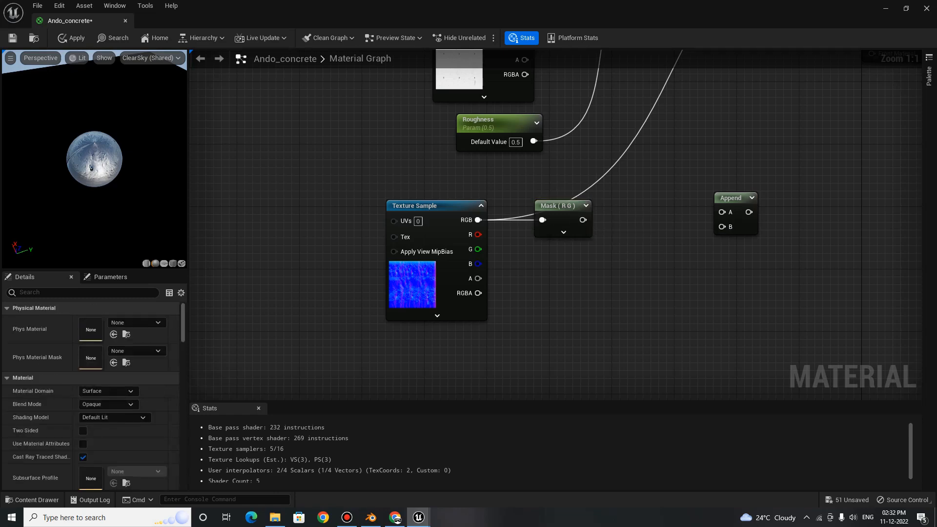
Insert a Multiply node between the mask and Append, wiring the mask into Multiply's A and its output into Append's A.
left_click(630, 289)
left_click_drag(652, 293, 644, 207)
left_click_drag(583, 219, 736, 207)
left_click(780, 302)
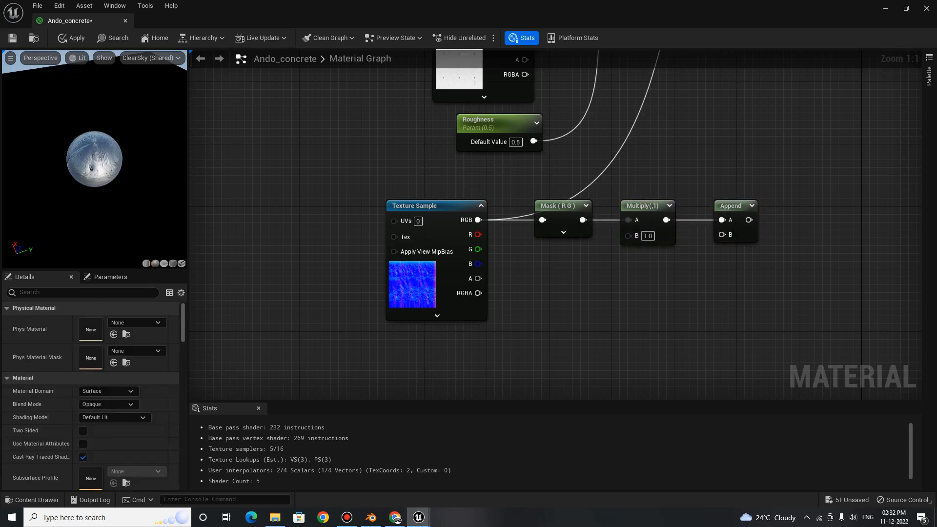
Add a scalar constant beneath Append, connect it to Append's B input and set its value to 1.
left_click(687, 282)
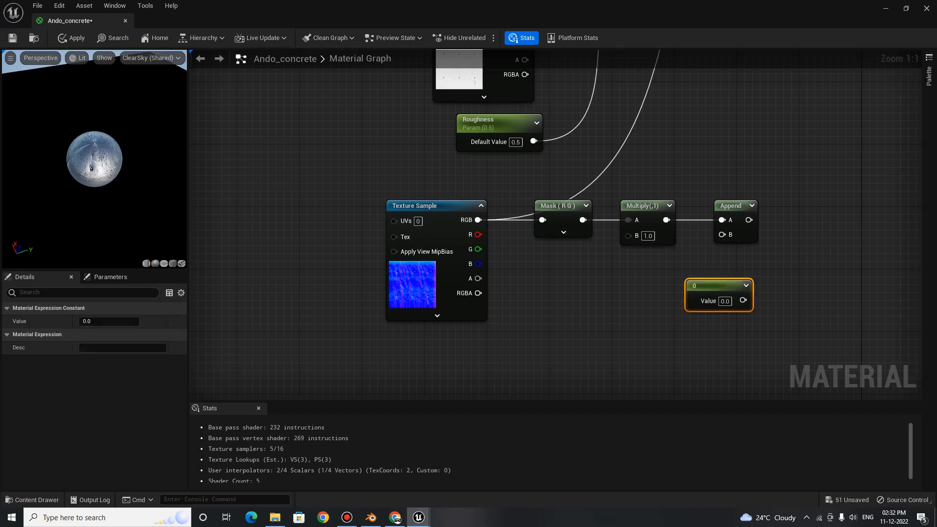
left_click_drag(742, 300, 723, 235)
left_click_drag(713, 285, 692, 276)
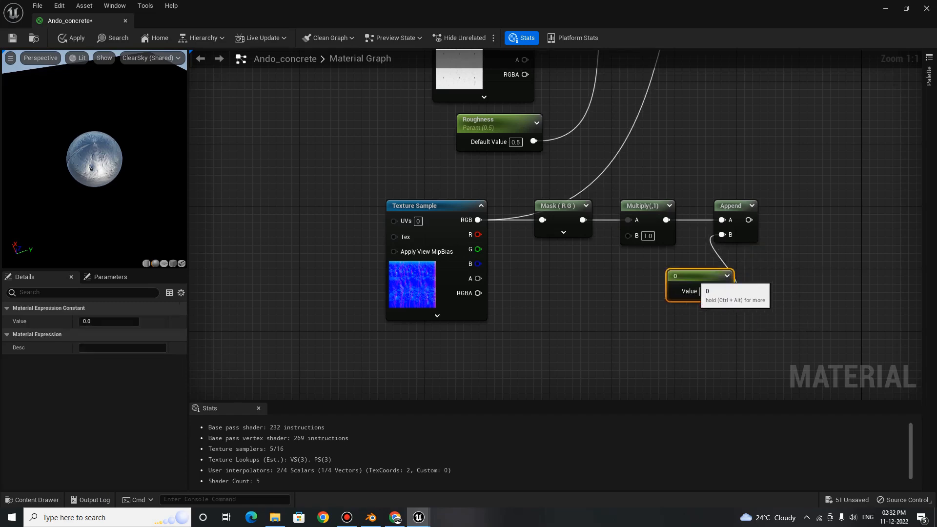
left_click(109, 321)
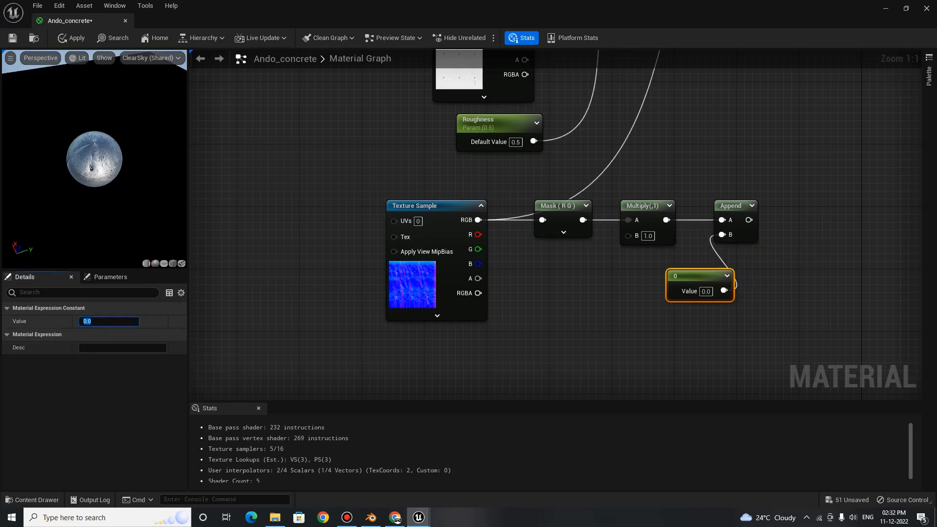
left_click(585, 317)
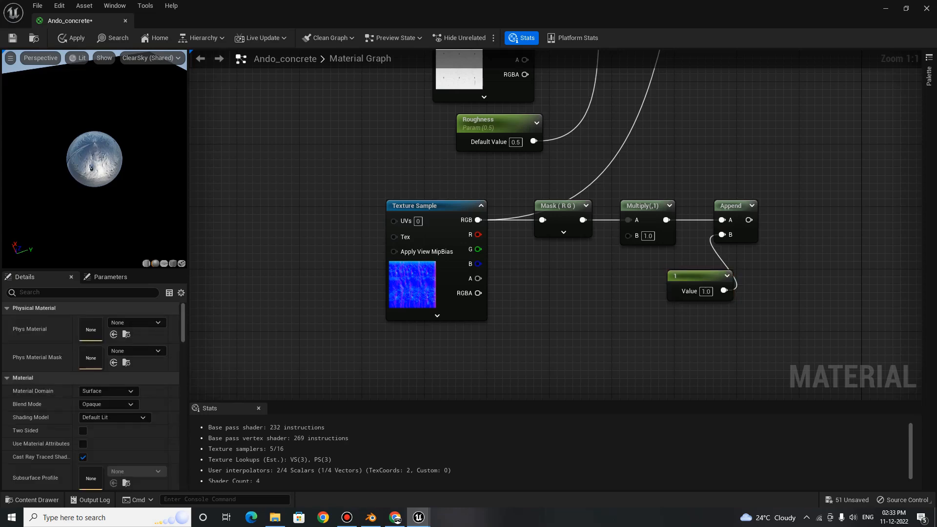
Connect a new scalar constant to the normal Multiply's B input and place it beneath the R G mask.
left_click(554, 313)
left_click_drag(611, 333, 629, 238)
left_click_drag(588, 317, 576, 277)
left_click(575, 332)
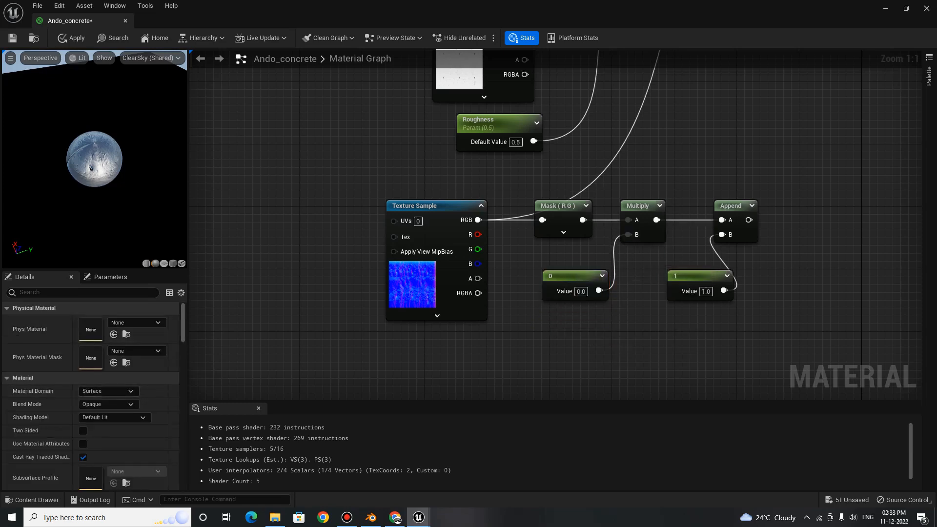
Convert the 0 constant feeding the normal Multiply into a parameter named Normal strength.
left_click(569, 276)
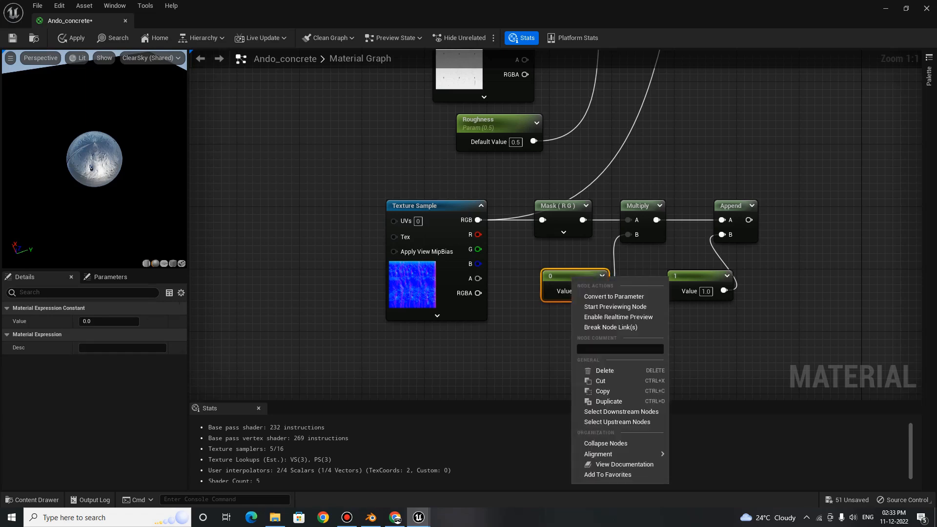
right_click(570, 276)
left_click(614, 296)
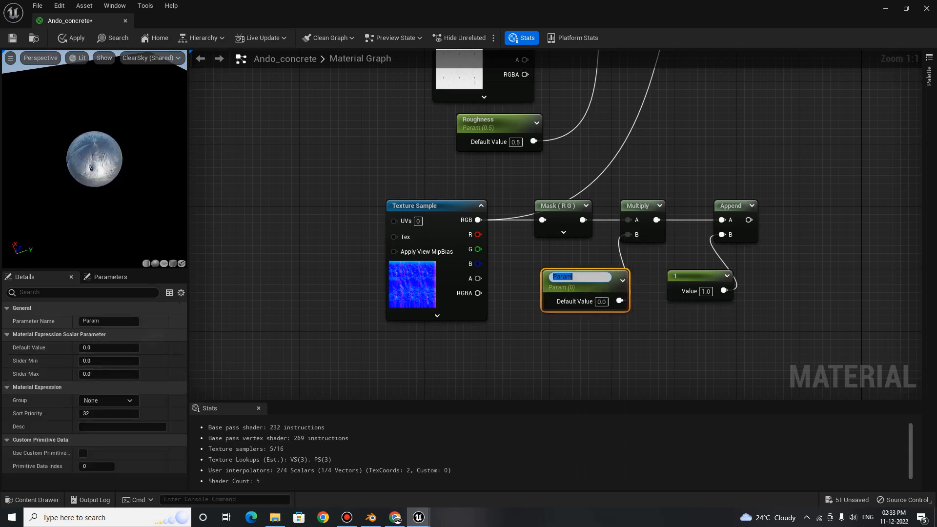
left_click(117, 321)
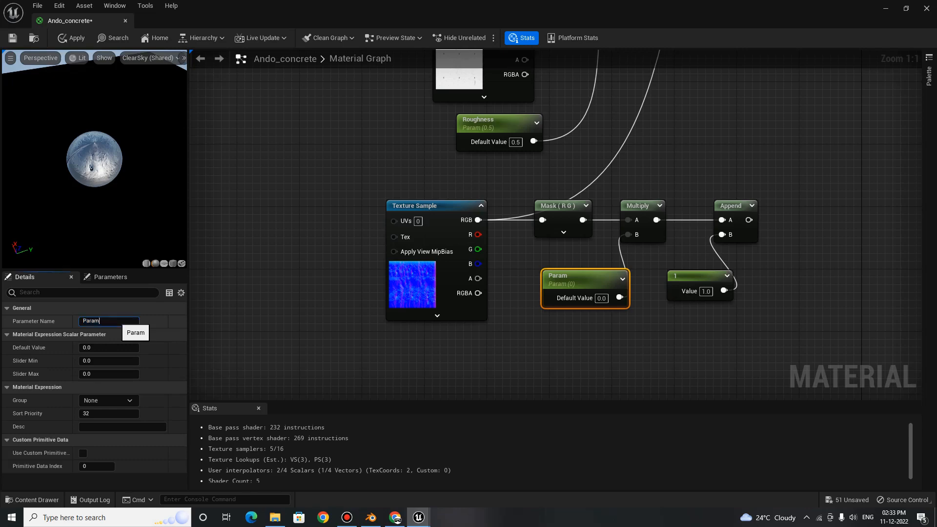
type("Normal strenth")
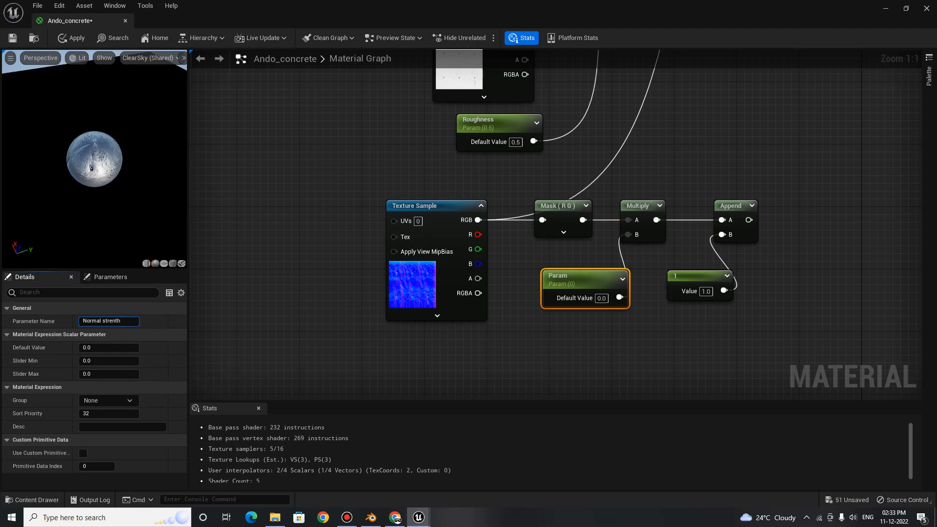
left_click(112, 321)
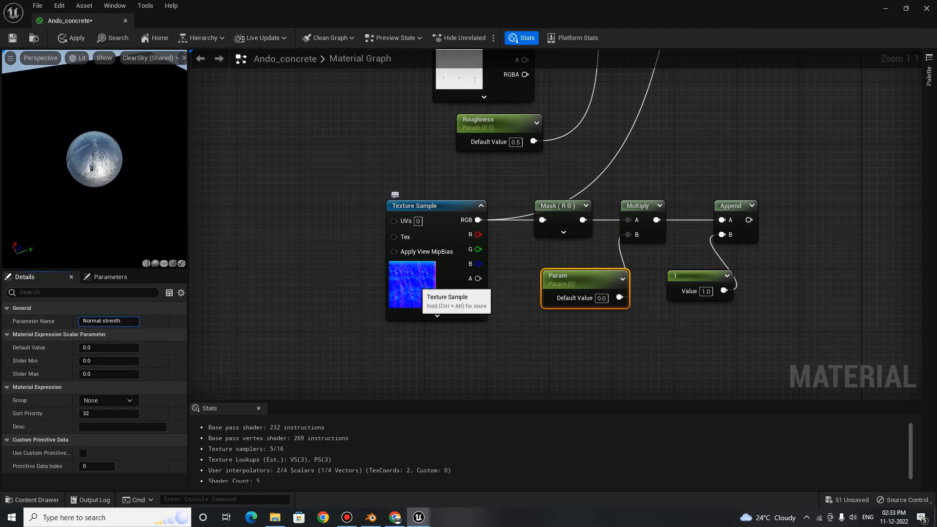
left_click(468, 352)
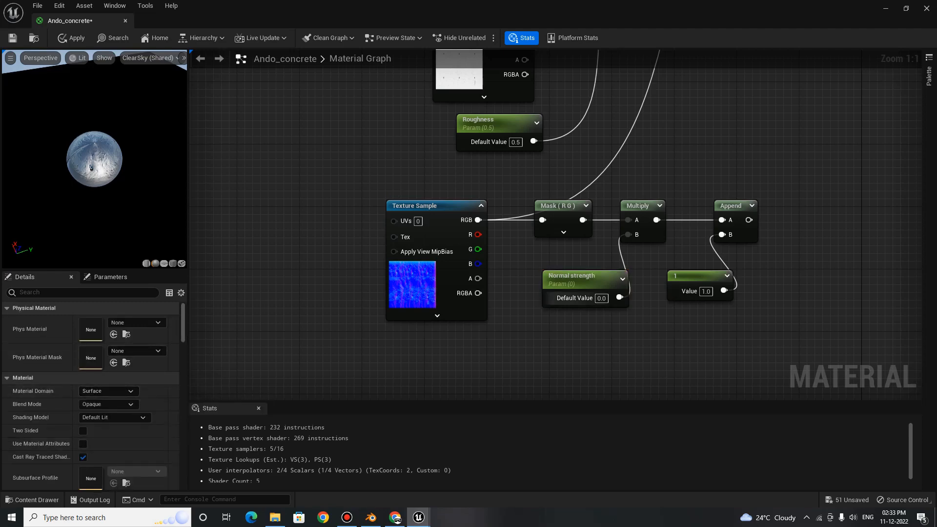
Set the Normal strength parameter's default value to 1.
left_click(583, 295)
left_click(116, 347)
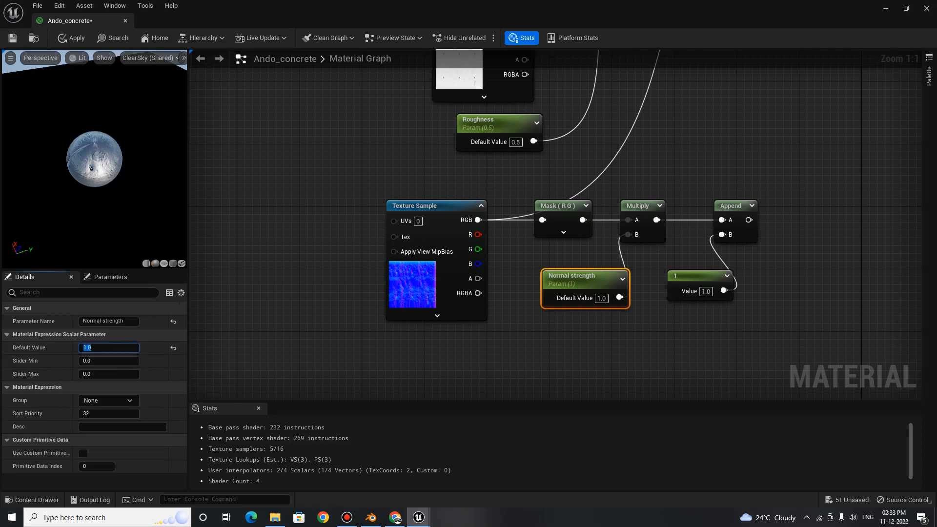
left_click(527, 344)
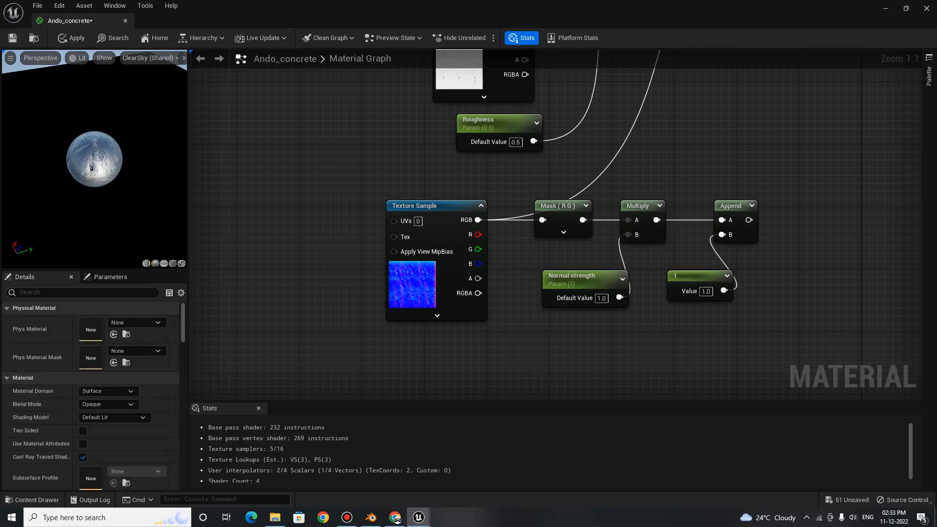
Try a Normal strength default value of about 1.109, and restore it to 1.
scroll(662, 335, "down", 6)
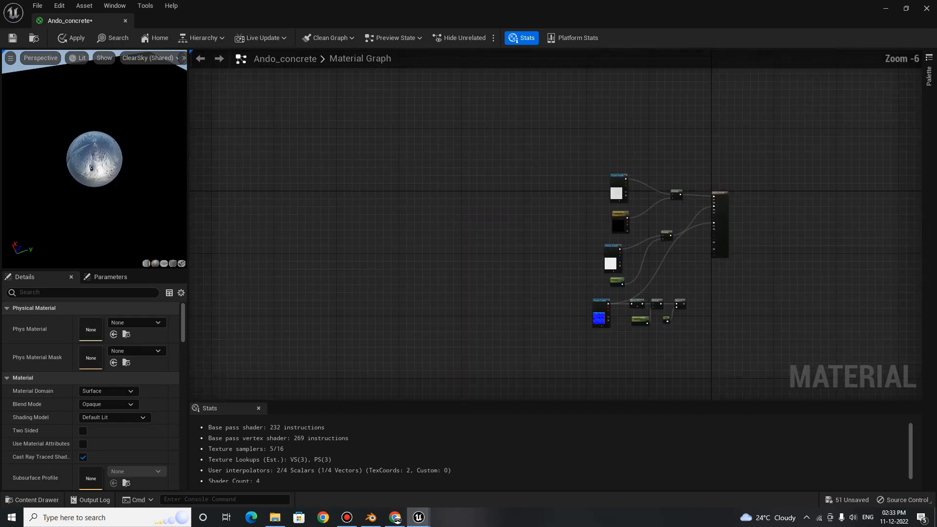
scroll(652, 278, "up", 7)
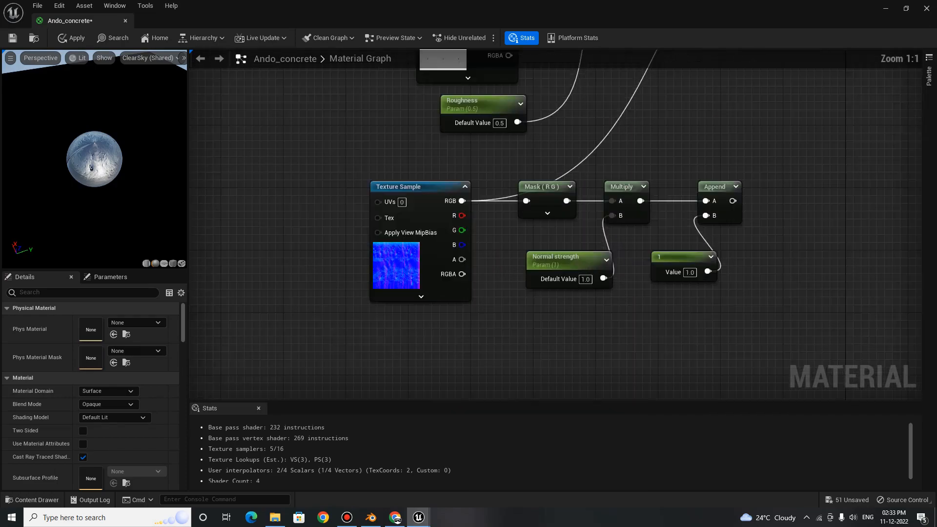
left_click(566, 269)
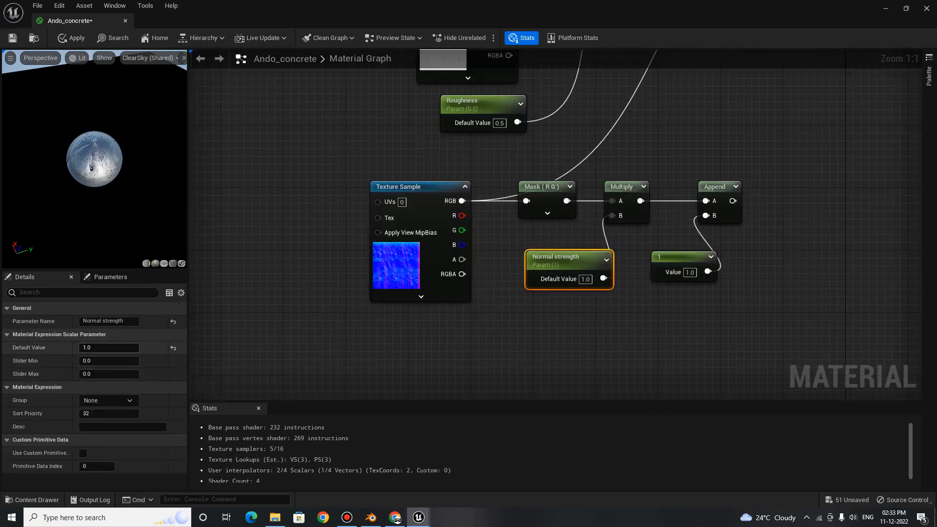
mouse_move(111, 348)
left_mouse_down()
mouse_move(101, 347)
mouse_move(124, 348)
left_mouse_up()
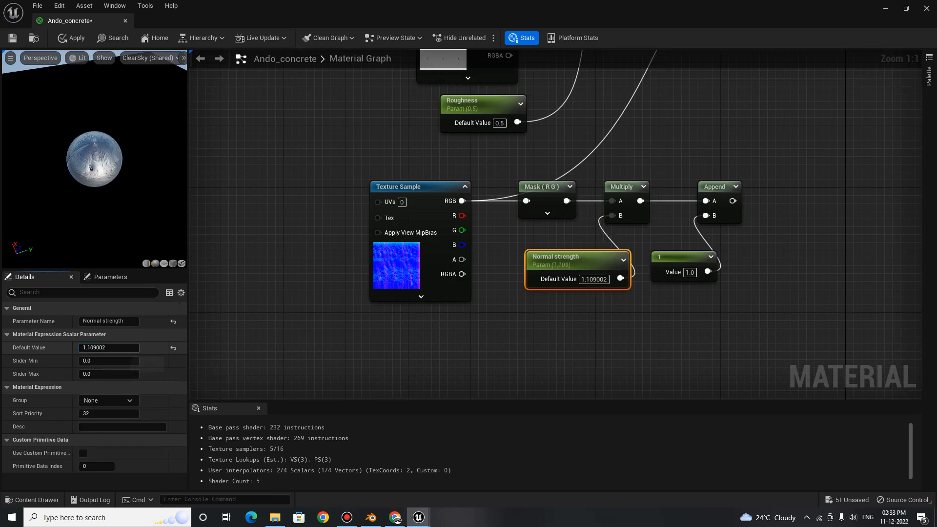
left_click(594, 279)
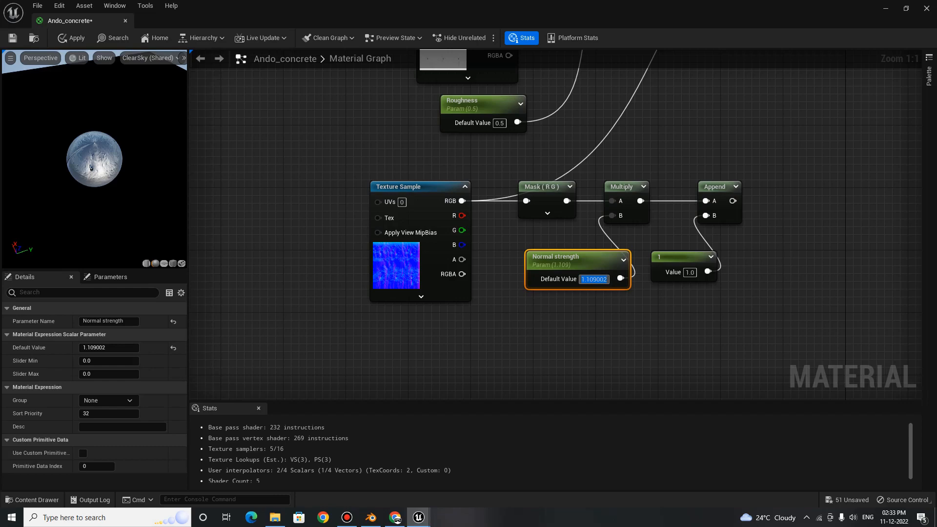
type("1")
key("Return")
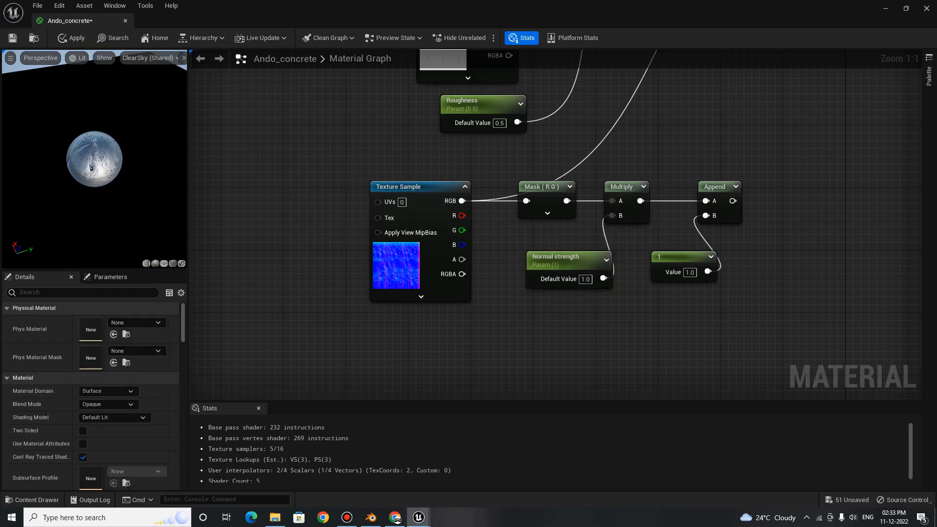
Apply the material changes and open the Church_of_Light Materials folder from the main level editor.
left_click(71, 38)
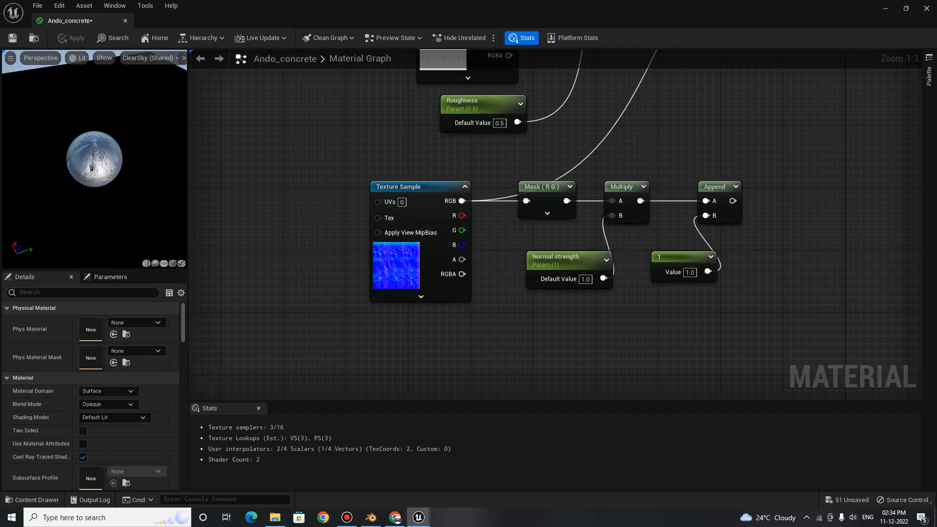
key("alt+Tab")
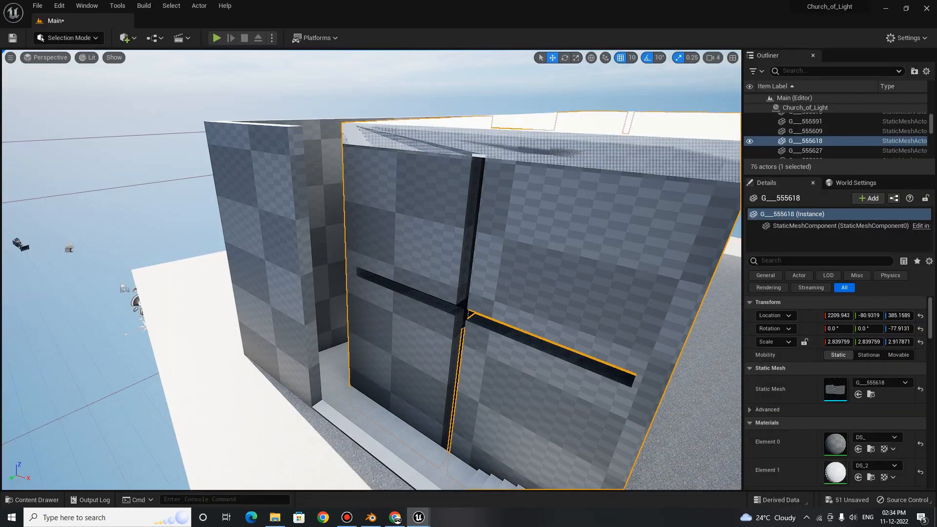
left_click(33, 499)
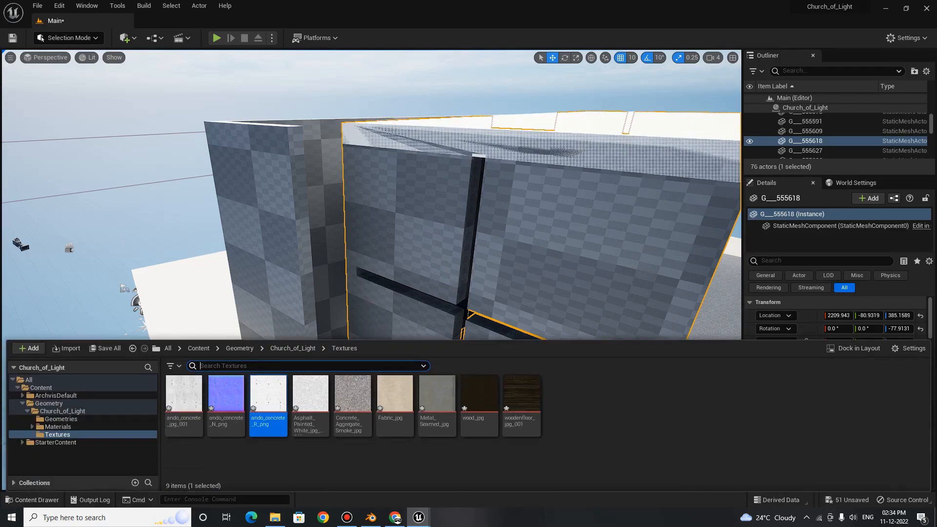
left_click(240, 348)
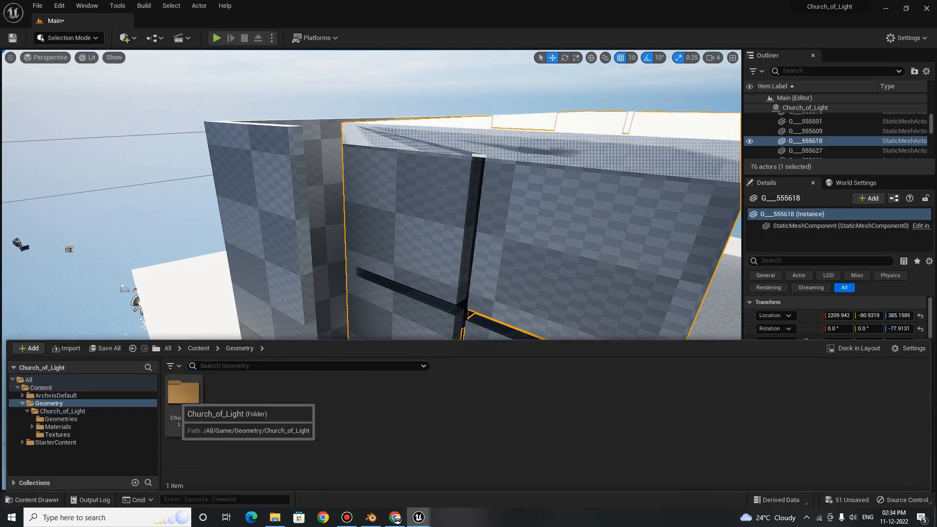
double_click(184, 392)
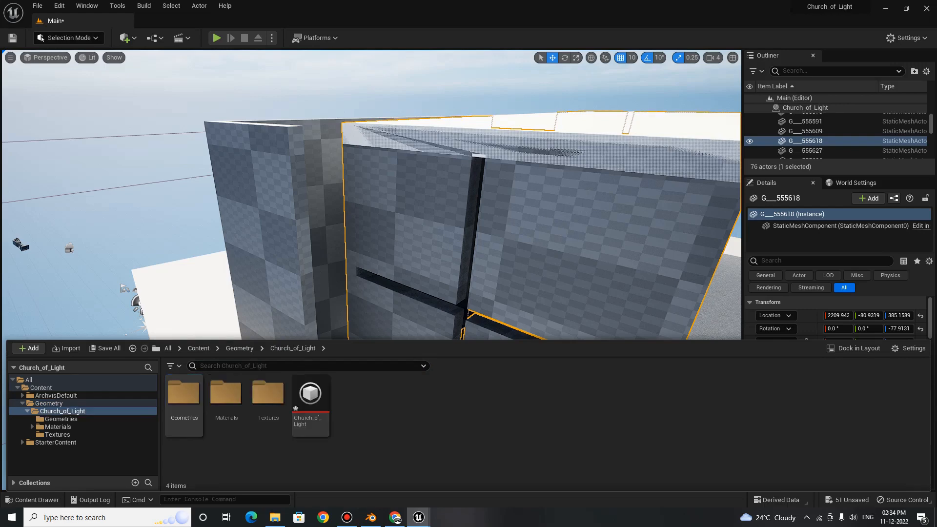
double_click(226, 391)
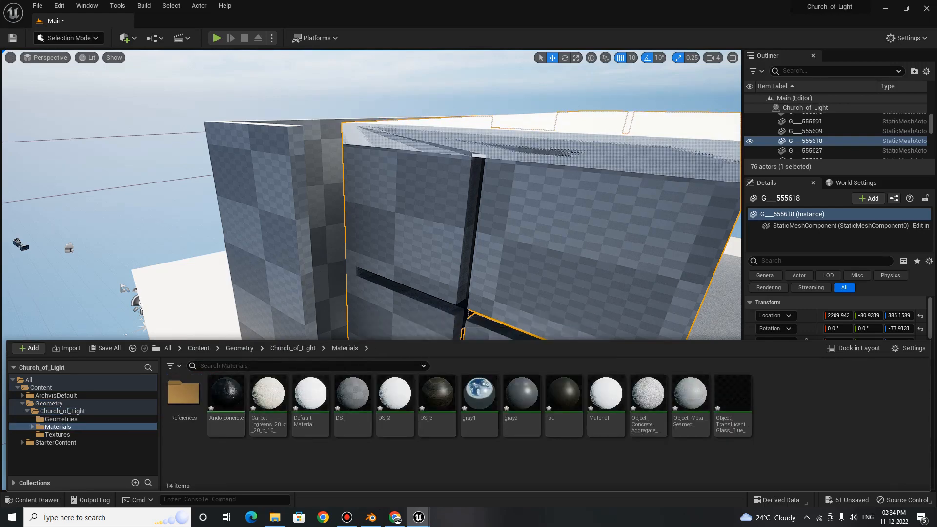
Create a material instance from Ando_concrete, accept its default name and open it for editing.
double_click(226, 395)
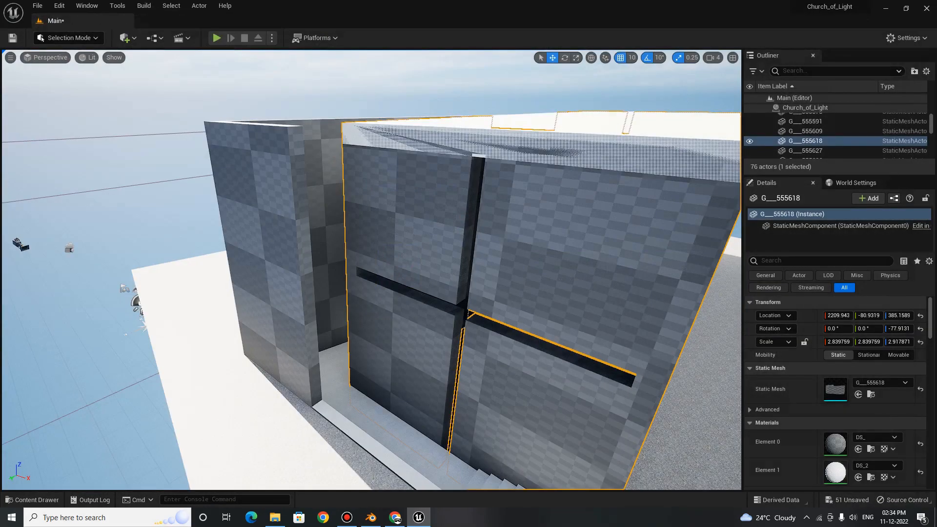
left_click(32, 499)
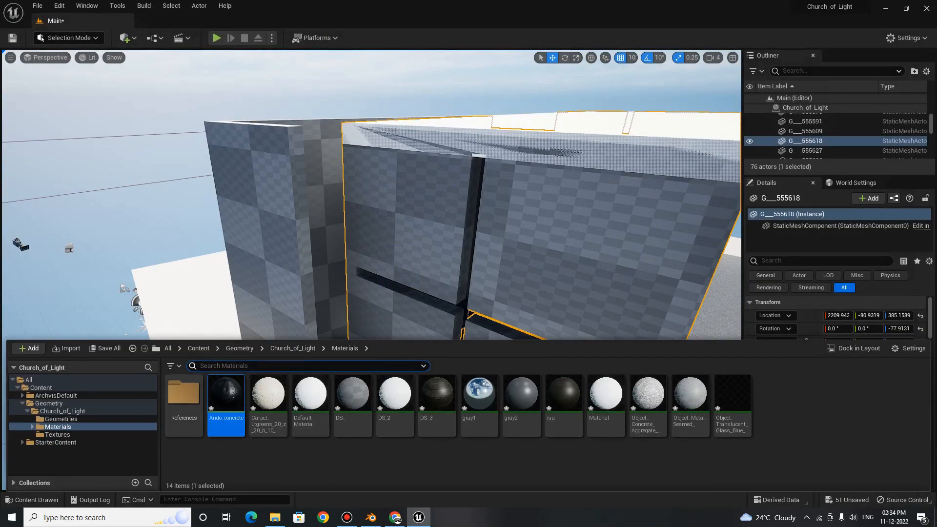
right_click(239, 397)
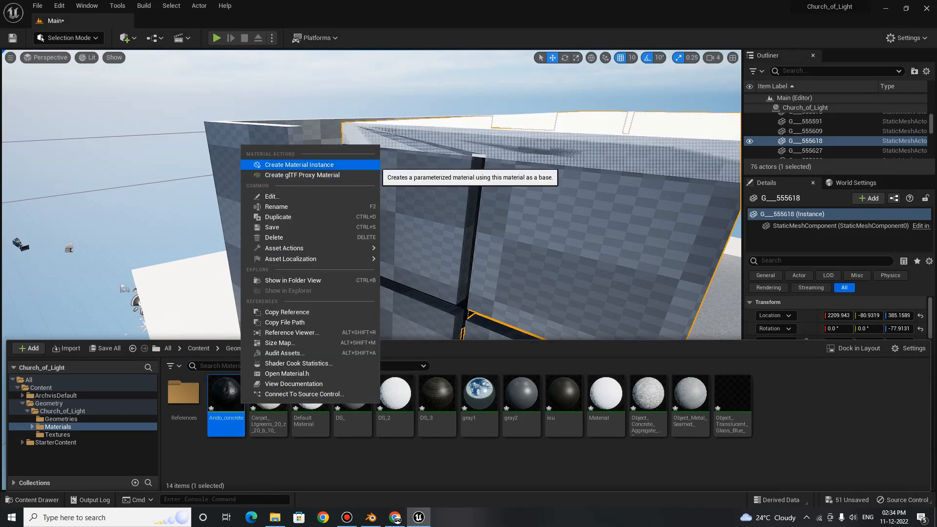
left_click(299, 165)
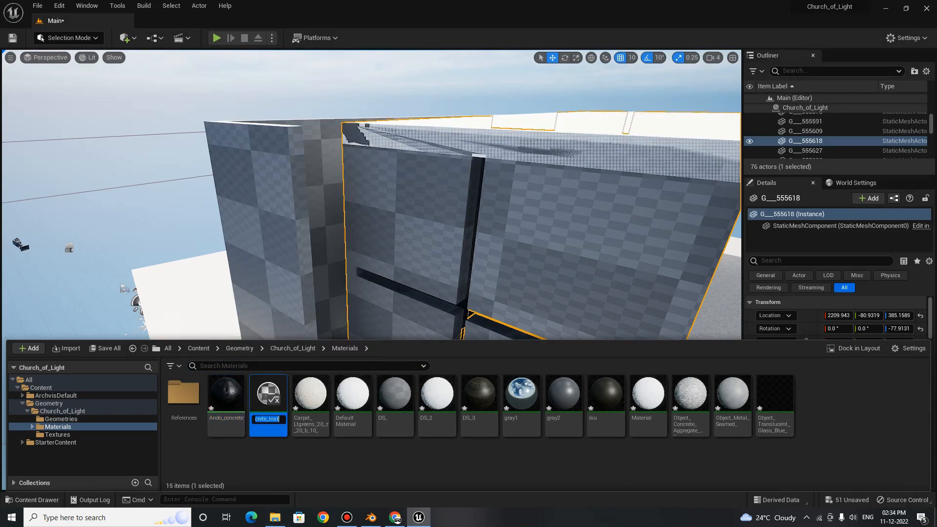
key("Return")
double_click(268, 394)
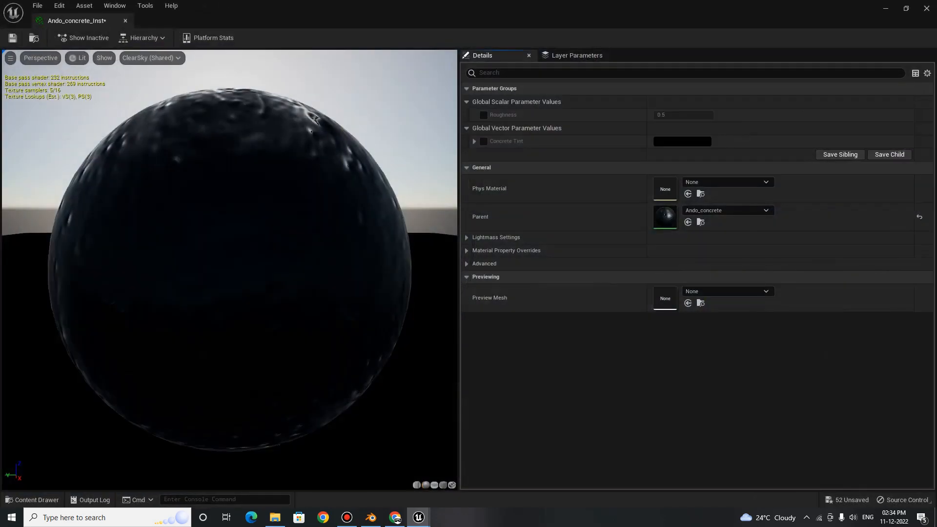
Enable the Roughness and Concrete Tint parameter overrides in the material instance.
scroll(230, 269, "down", 5)
left_click_drag(229, 270, 282, 305)
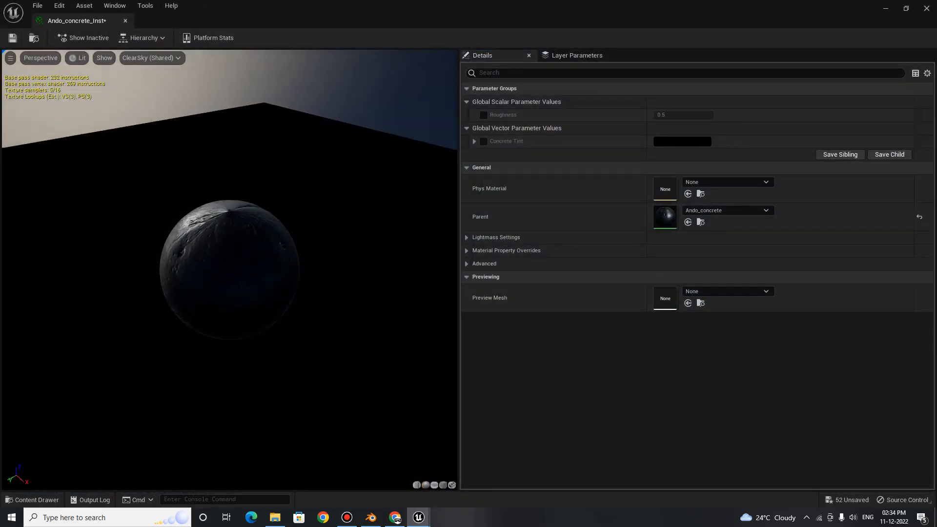
scroll(282, 306, "up", 4)
scroll(282, 306, "down", 2)
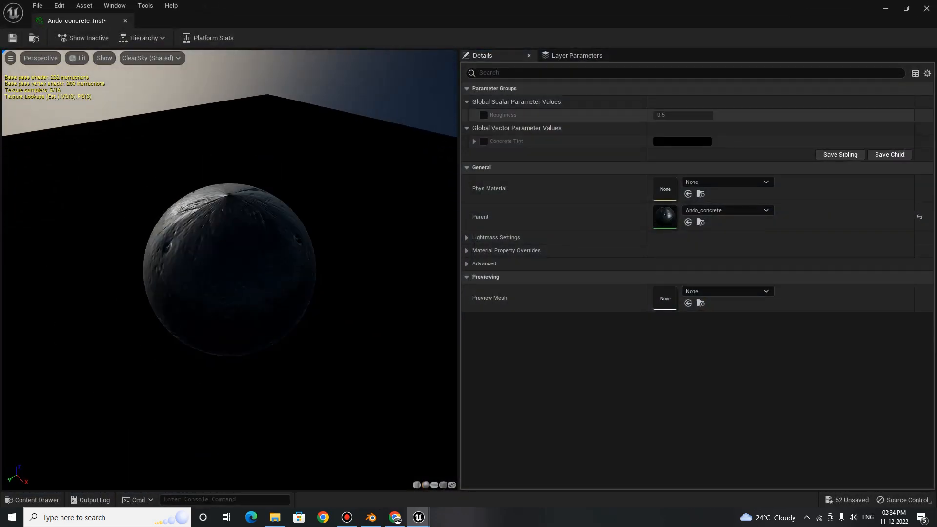
left_click(484, 114)
left_click(483, 141)
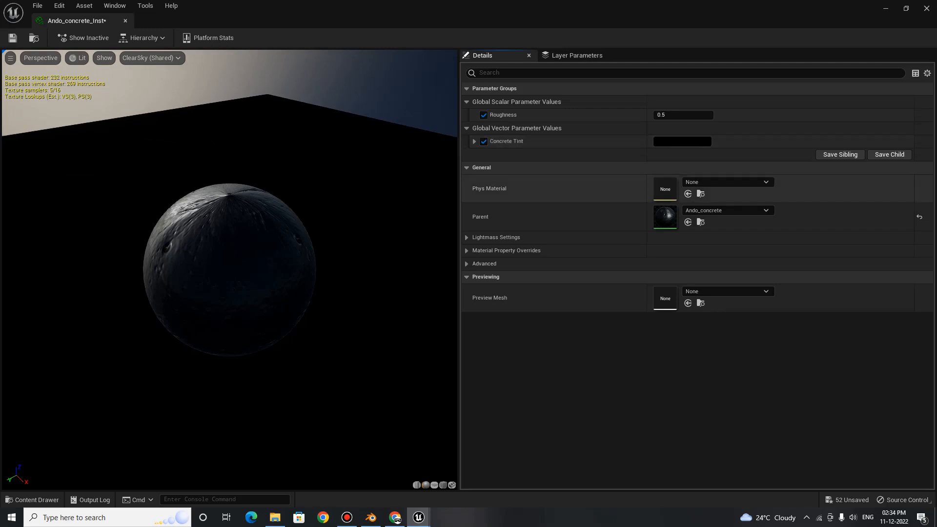
Set the Concrete Tint to a hue of about 65 and a saturation of about 0.34, and accept the colour.
left_click(682, 142)
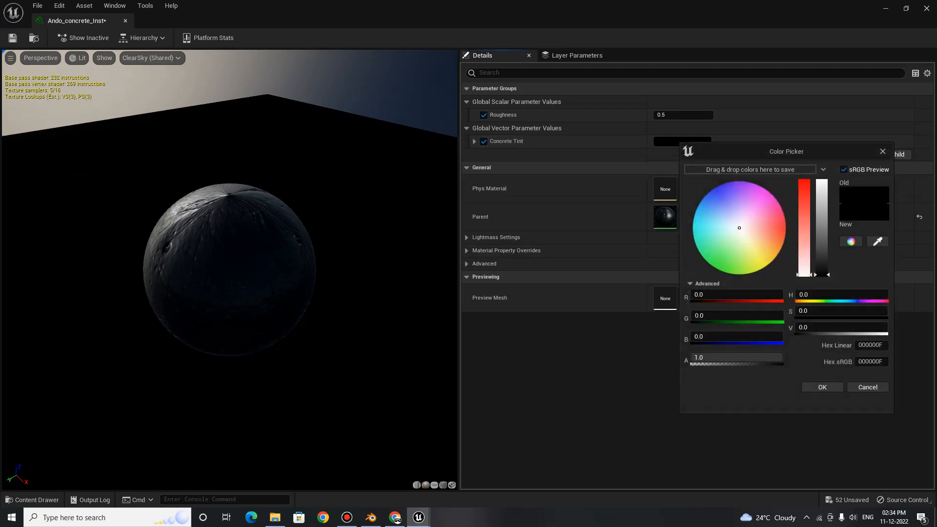
mouse_move(804, 264)
left_mouse_down()
mouse_move(804, 194)
mouse_move(804, 202)
left_mouse_up()
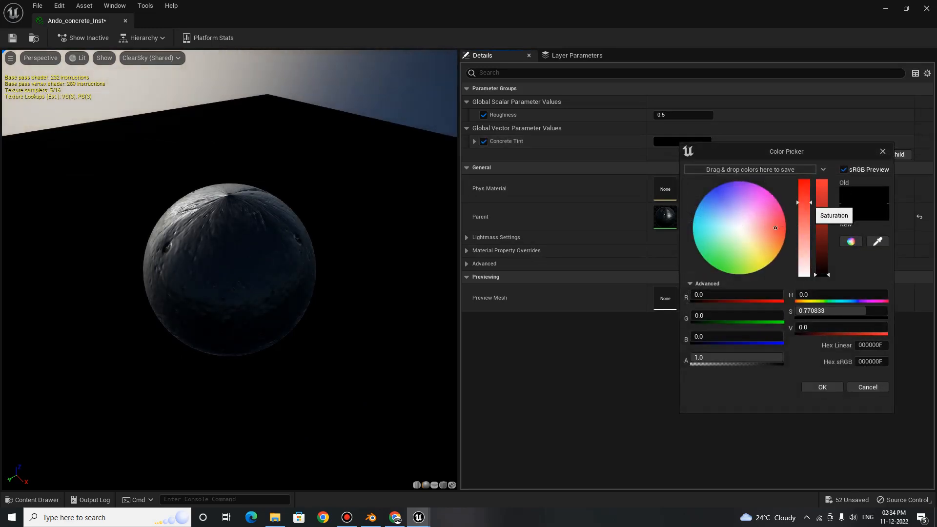
left_click_drag(822, 274, 821, 189)
left_click_drag(229, 268, 361, 298)
left_click_drag(822, 189, 822, 297)
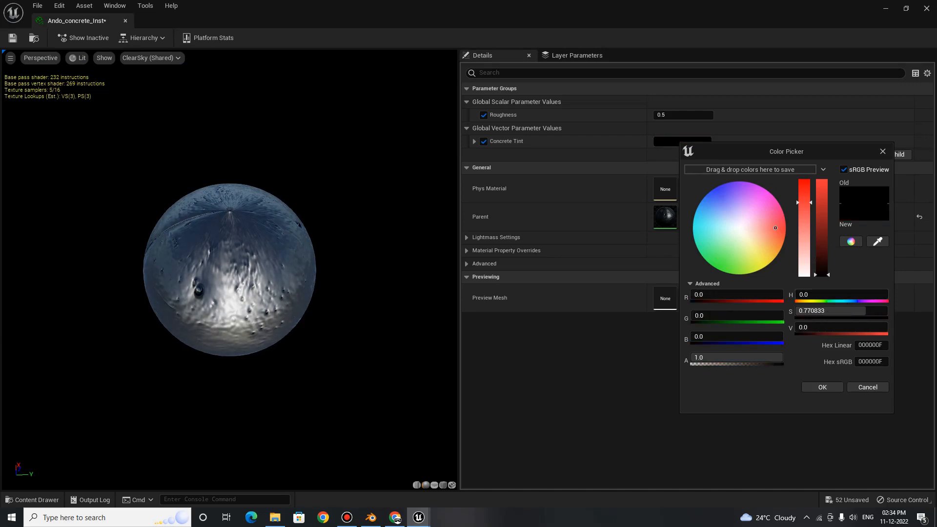
left_click_drag(775, 228, 746, 243)
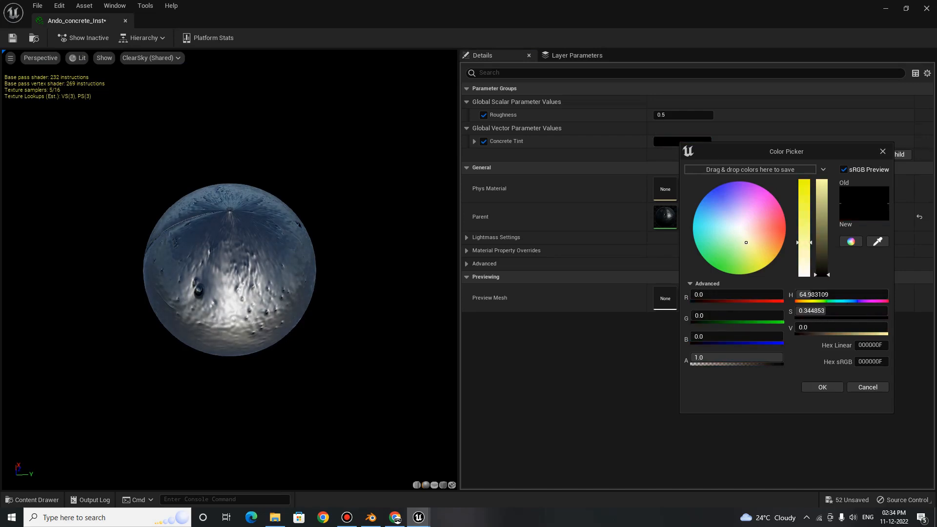
left_click(822, 386)
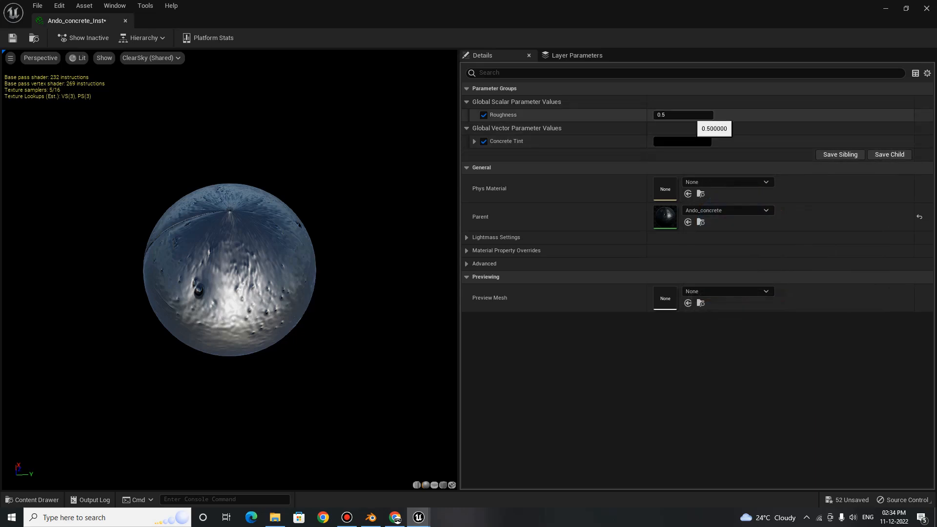
Raise the instance's Roughness to about 1.01 and inspect the effect on the preview sphere.
left_click_drag(691, 115, 716, 115)
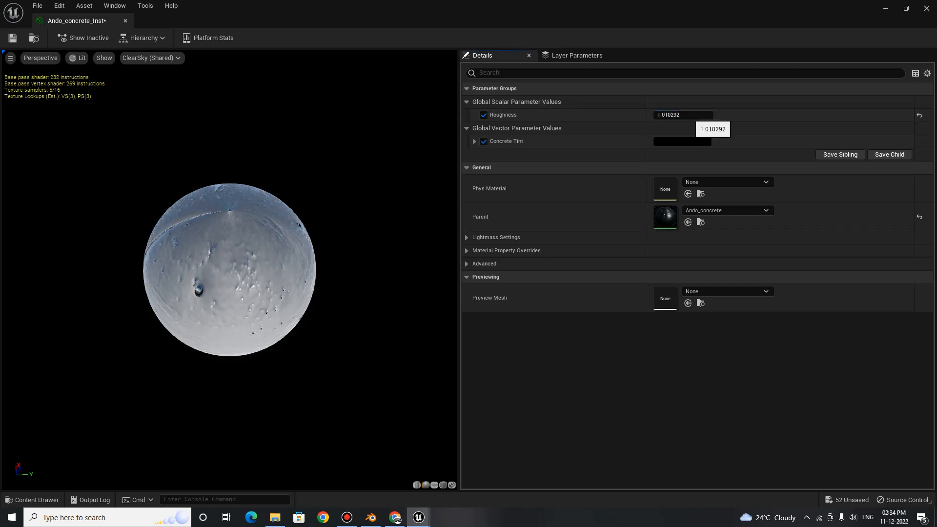
left_click_drag(283, 244, 423, 250)
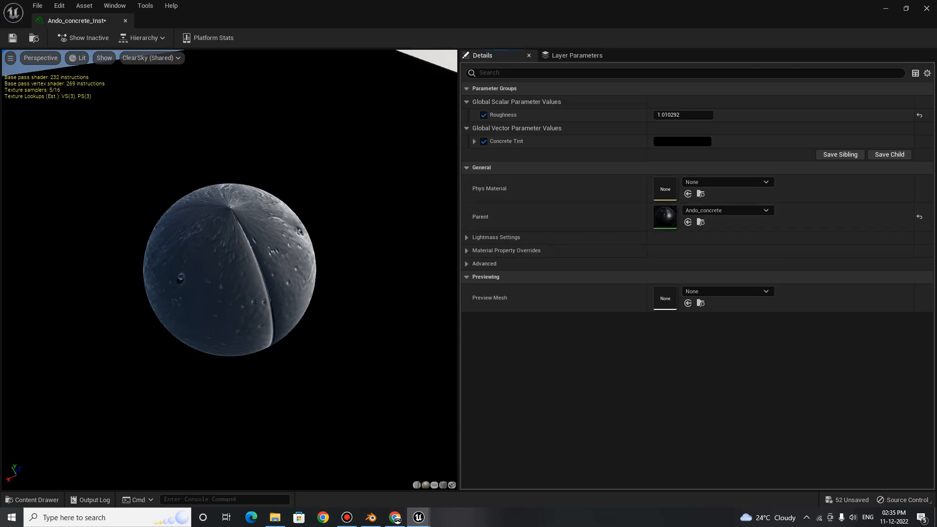
Open the parent Ando_concrete material, review its normal strength nodes and save the material.
left_click(33, 500)
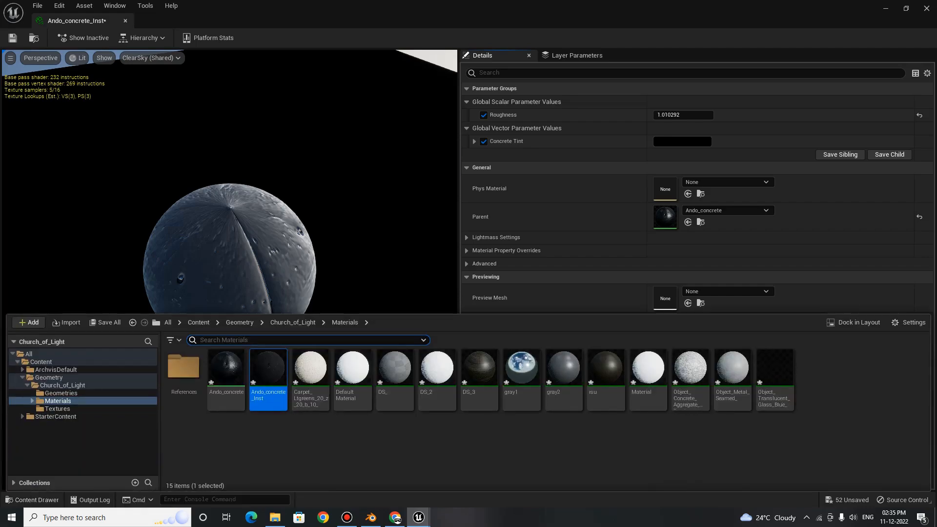
double_click(226, 368)
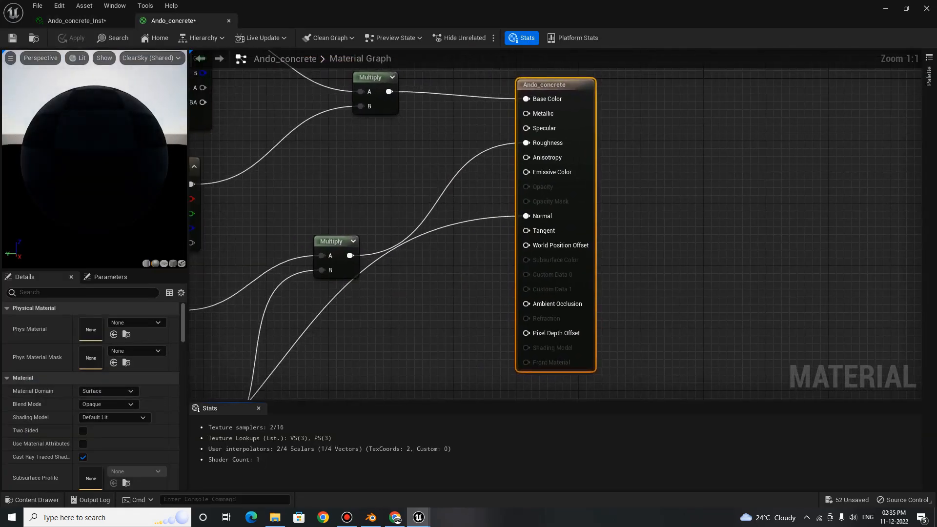
scroll(434, 281, "down", 5)
scroll(432, 328, "up", 2)
right_click_drag(433, 331, 528, 209)
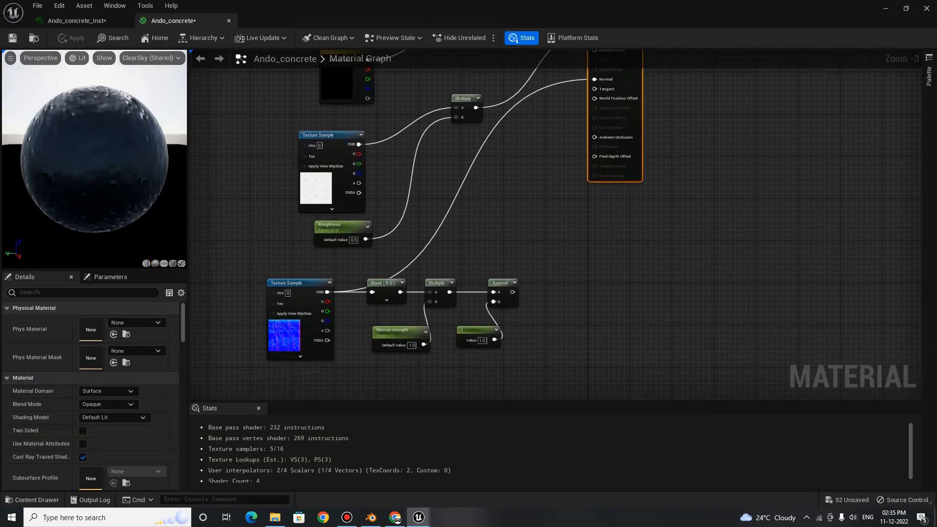
scroll(447, 359, "up", 1)
right_click_drag(447, 359, 526, 342)
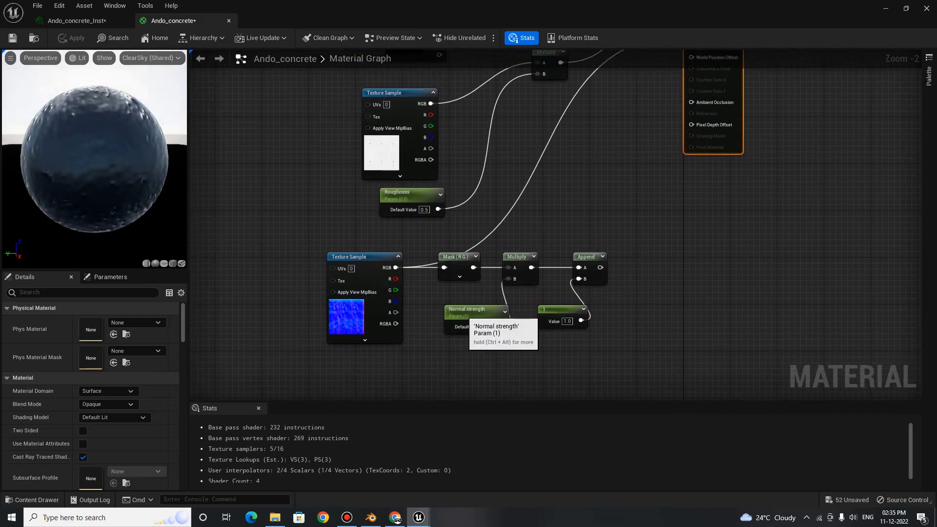
left_click(467, 313)
left_click(470, 363)
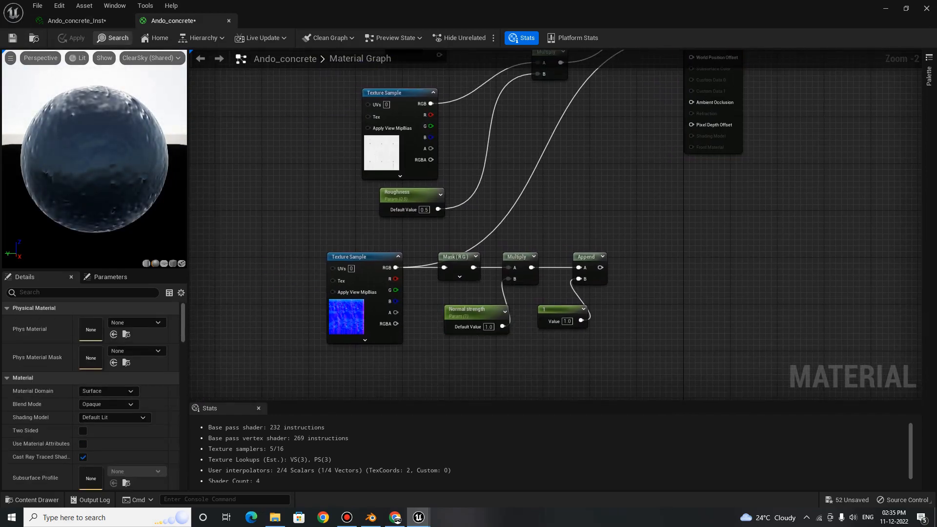
left_click(13, 38)
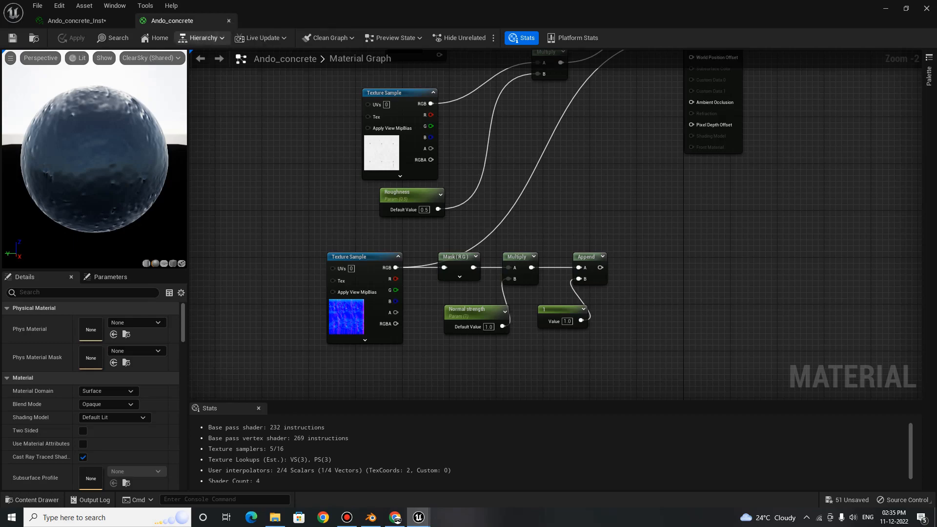
Close and reopen the Ando_concrete_Inst material instance, and check its parameter list and preview sphere.
left_click(76, 20)
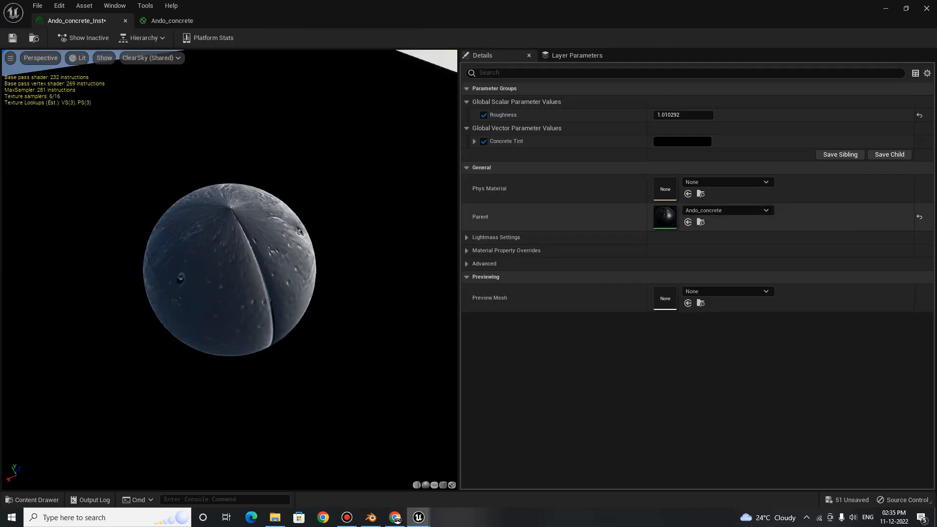
left_click(125, 20)
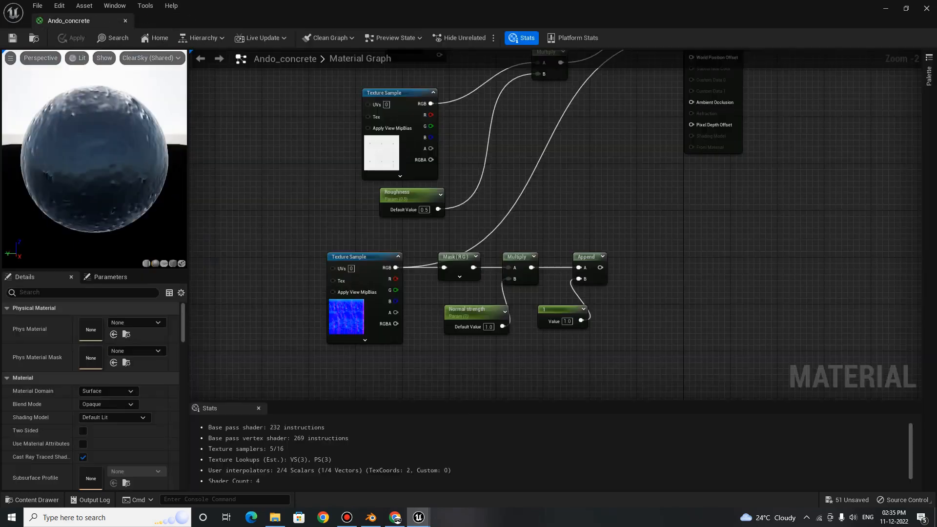
left_click(32, 499)
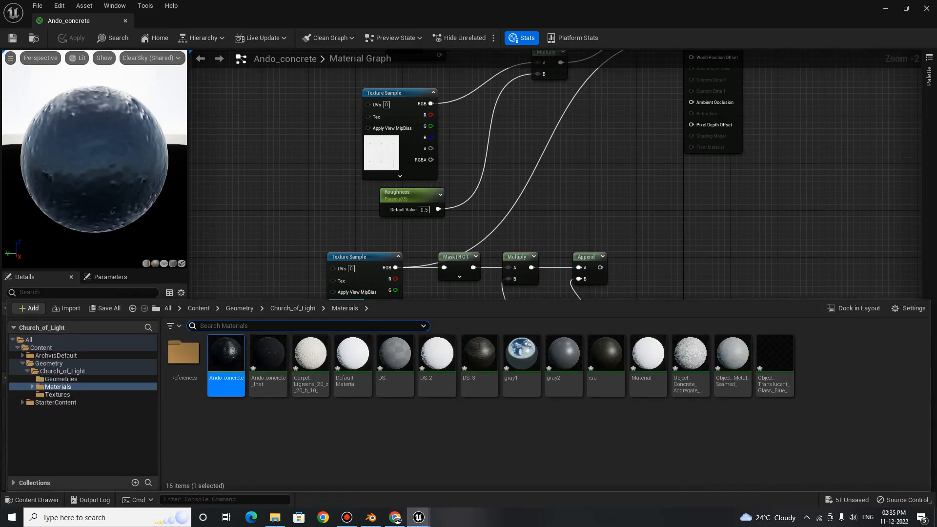
double_click(267, 352)
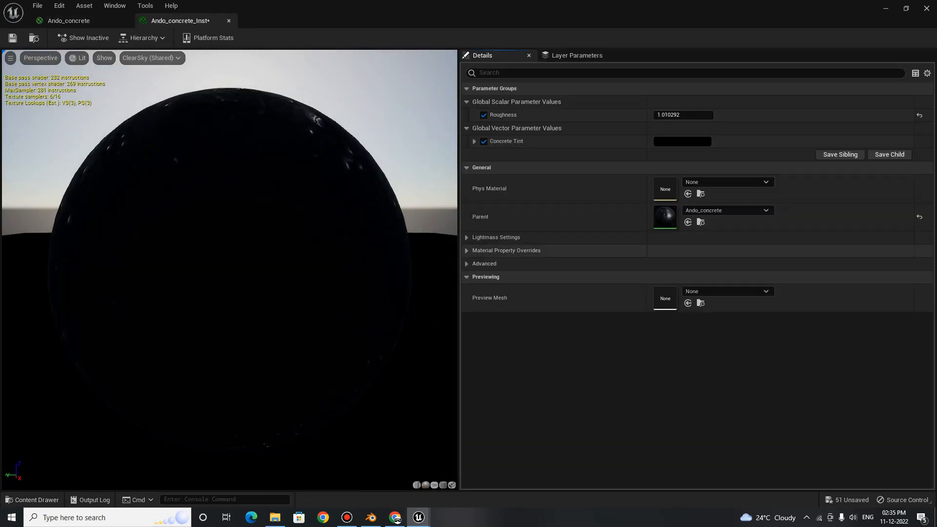
scroll(229, 270, "down", 5)
left_click_drag(229, 269, 359, 292)
left_click_drag(254, 229, 317, 244)
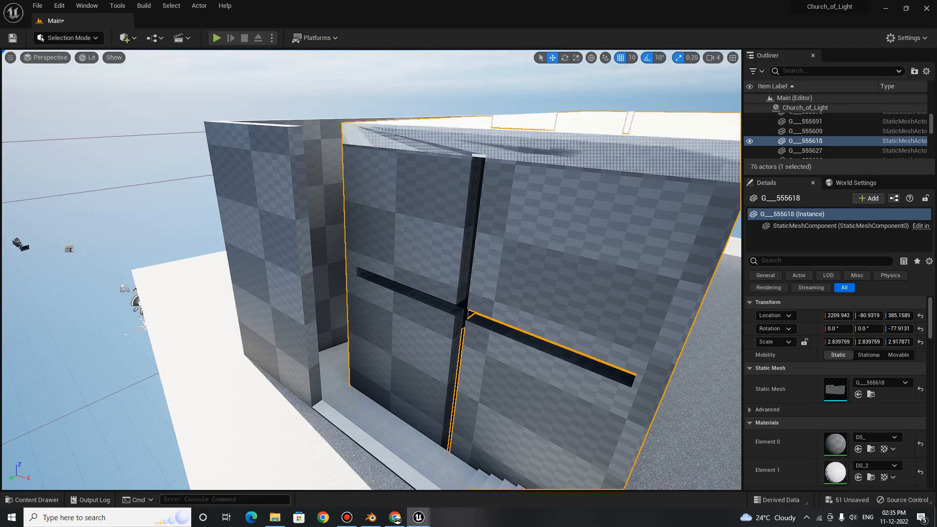
Return to the Ando_concrete graph and delete the Normal strength parameter and the constant feeding the Append node.
left_click(32, 500)
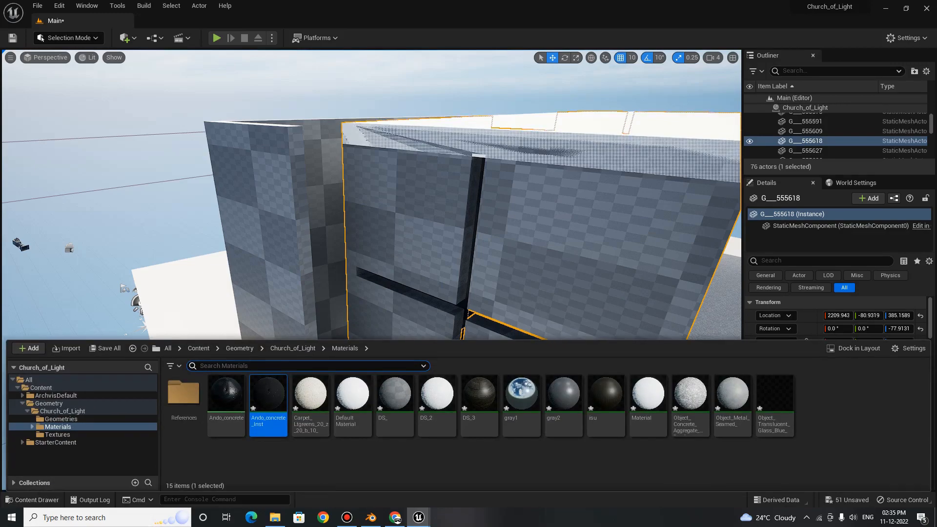
mouse_move(419, 517)
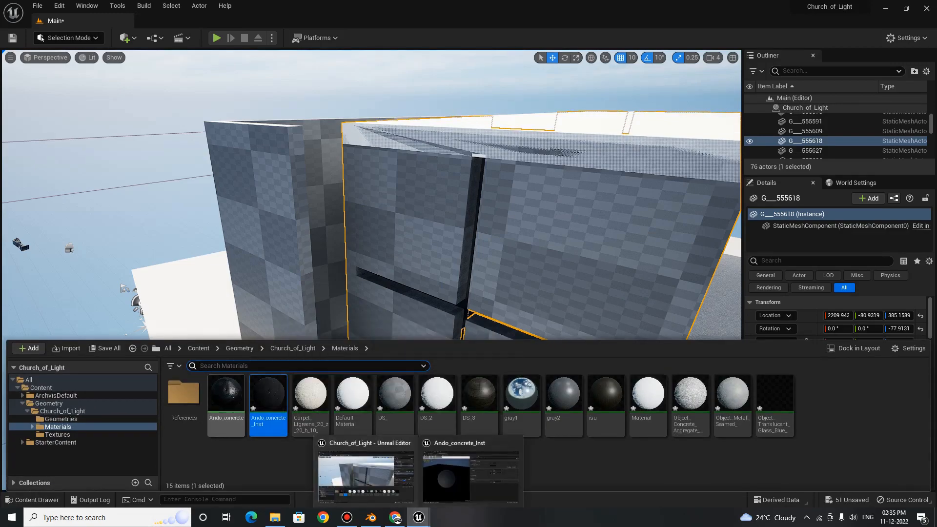
left_click(464, 483)
left_click_drag(469, 310, 492, 363)
left_click_drag(579, 278, 574, 339)
key("Delete")
left_click(490, 364)
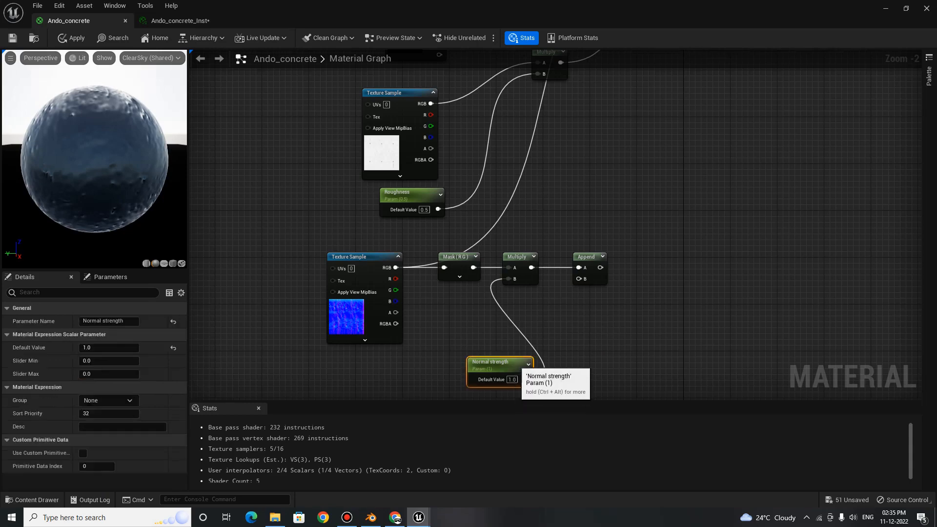
key("Delete")
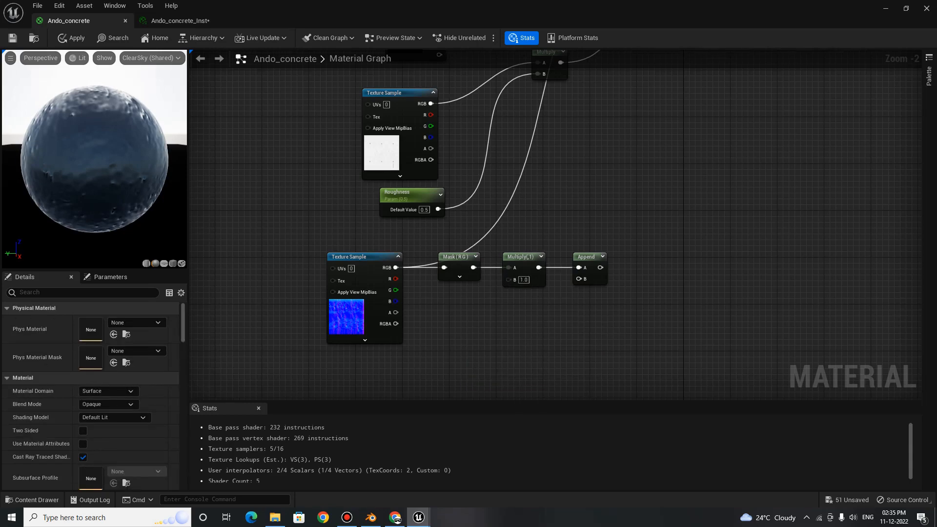
Add a constant below the normal map's Multiply node and connect it to the Multiply's B input.
left_click(483, 324)
left_click_drag(523, 337, 509, 280)
left_click_drag(502, 326, 477, 321)
left_click(483, 364)
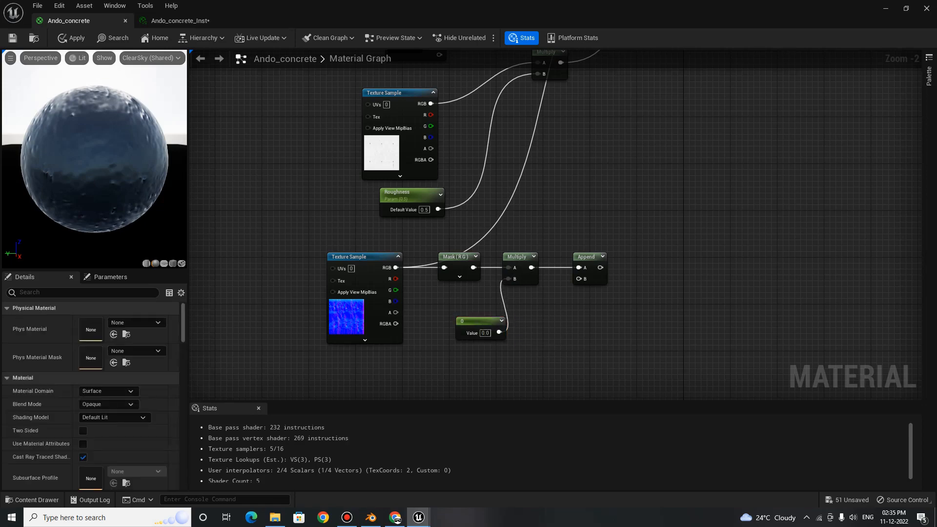
Add a second constant below the Append node and connect it to the Append's B input.
left_click(557, 339)
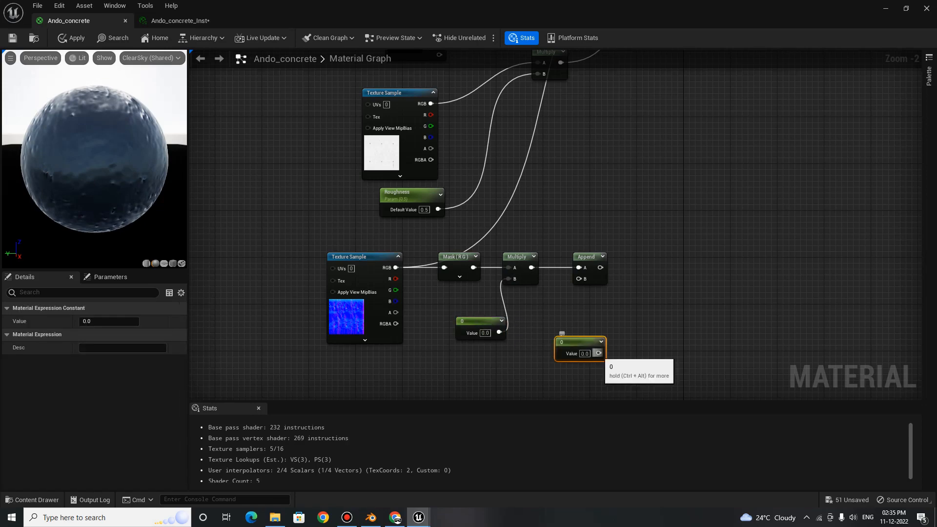
left_click_drag(599, 353, 580, 279)
left_click_drag(585, 340, 562, 325)
left_click(568, 366)
scroll(563, 326, "down", 2)
scroll(501, 343, "up", 3)
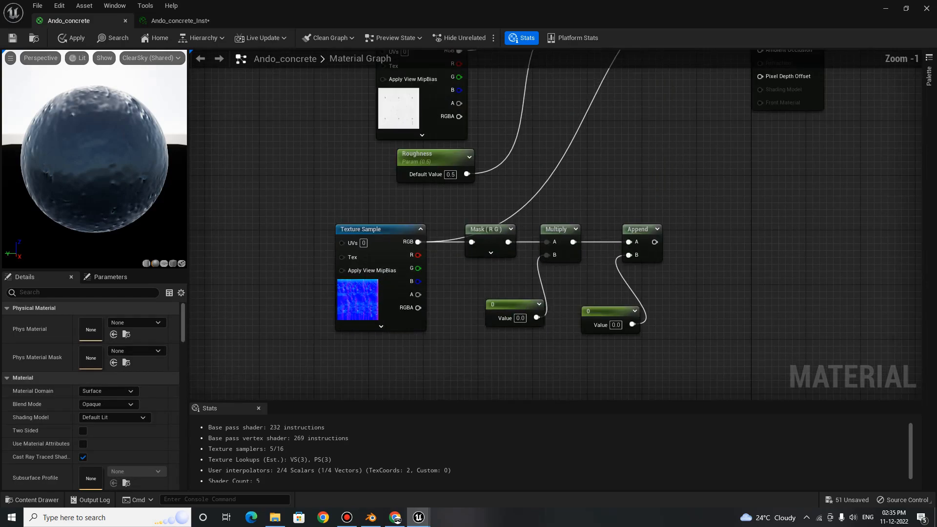
Convert the Append's constant to a parameter named Strngth with default value 1.0, and set the Multiply's constant to 1.0.
right_click(510, 308)
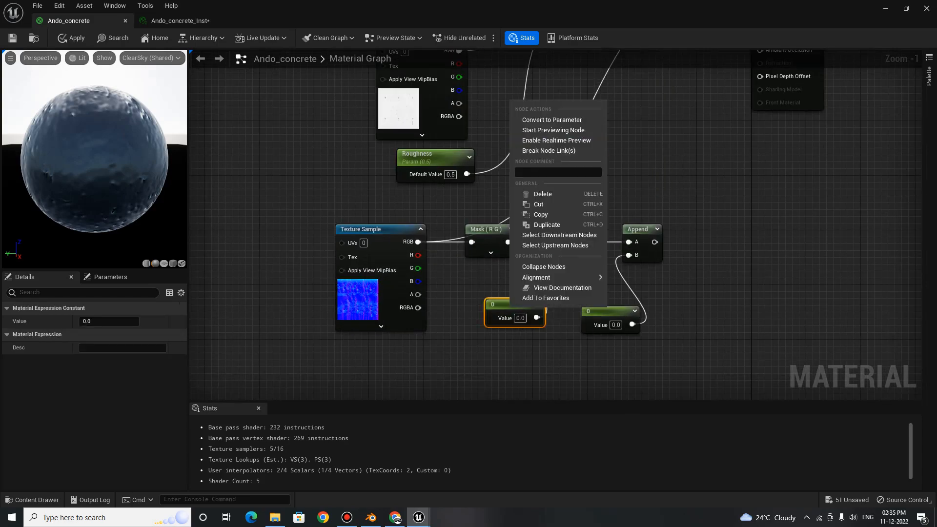
left_click(561, 337)
right_click(608, 311)
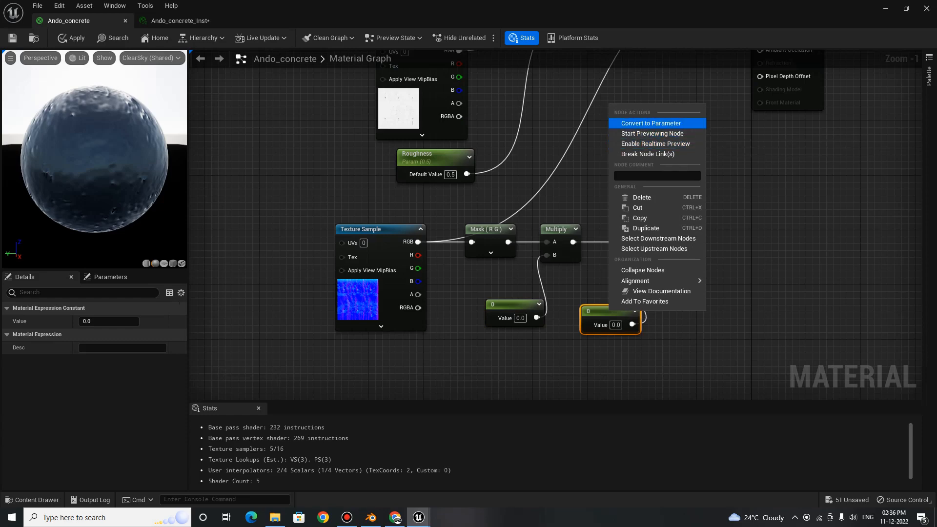
left_click(651, 123)
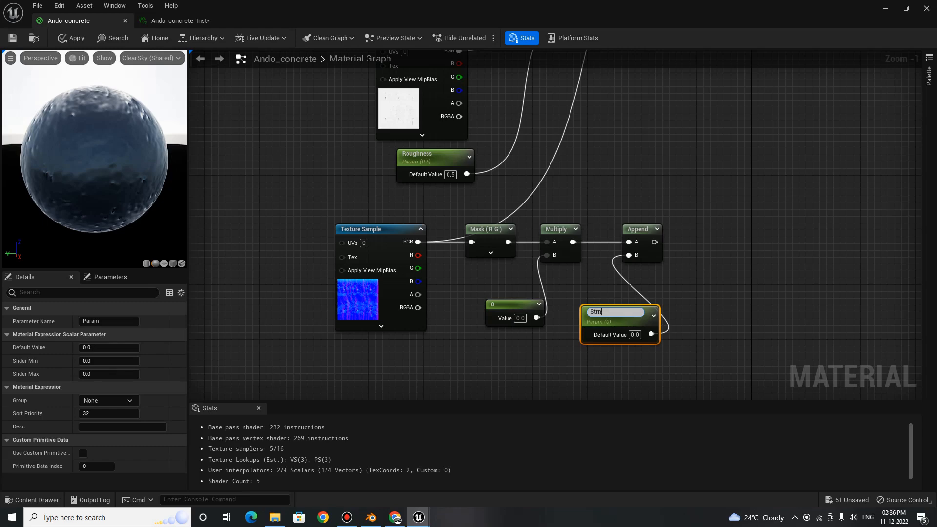
key("Return")
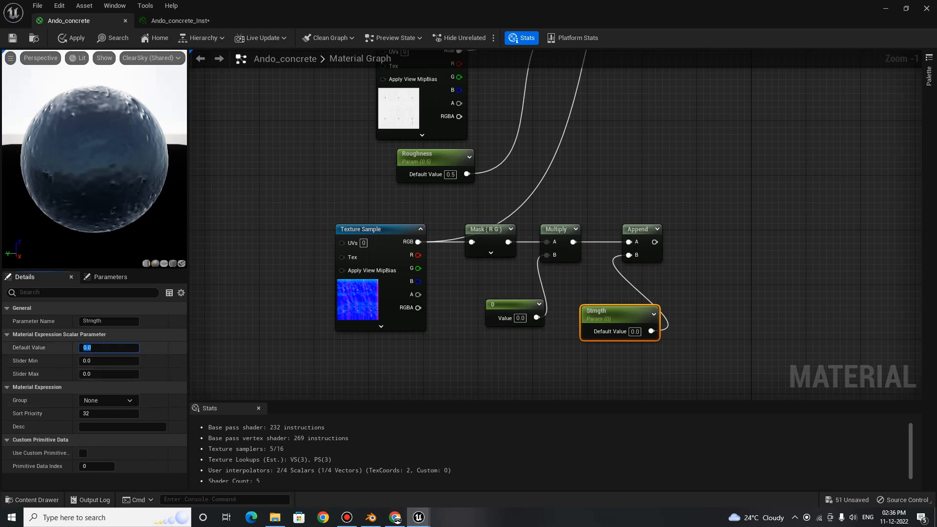
left_click(512, 304)
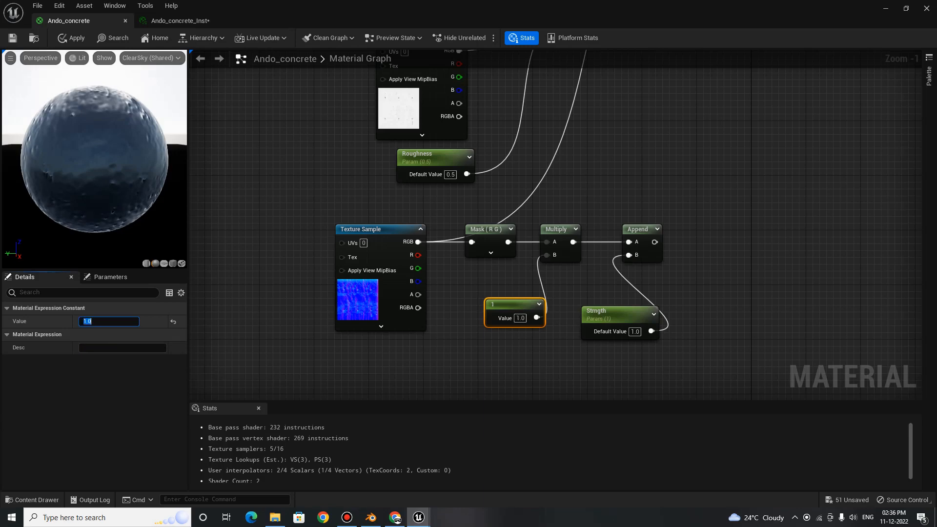
Apply the Ando_concrete material changes and save the asset.
key("Escape")
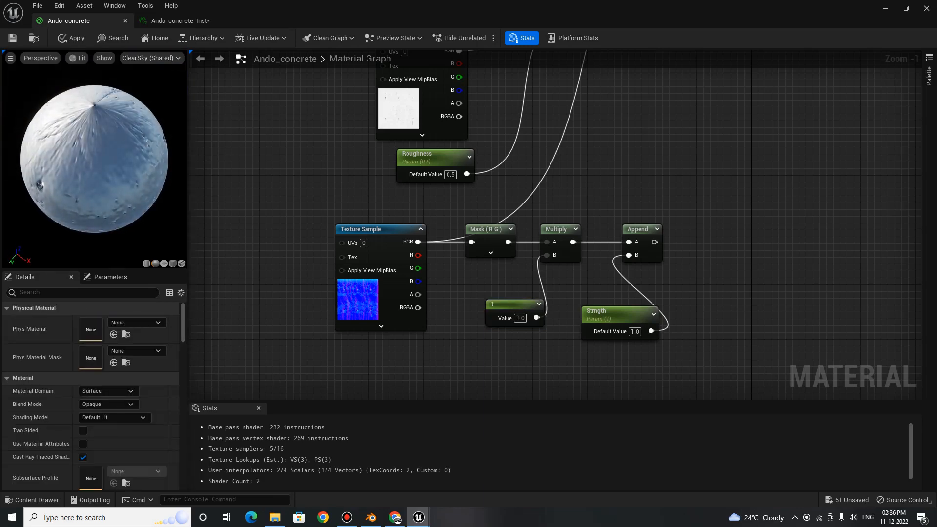
left_click(74, 38)
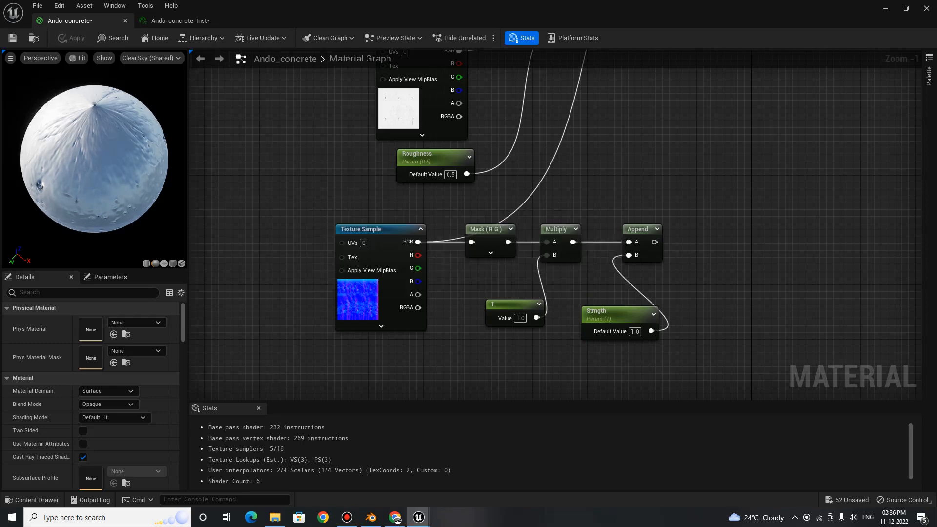
key("ctrl+s")
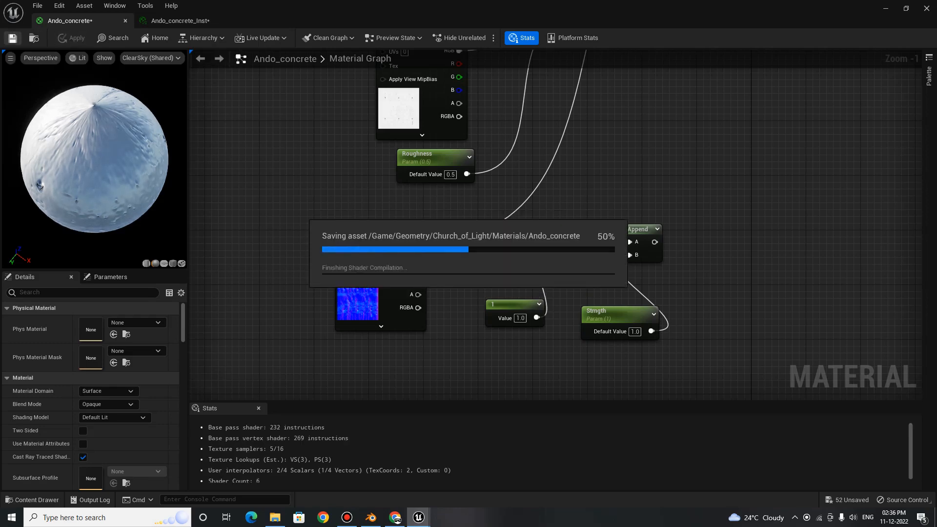
Check the Concrete Tint parameter of the Ando_concrete_Inst material instance and return to the level.
left_click(180, 21)
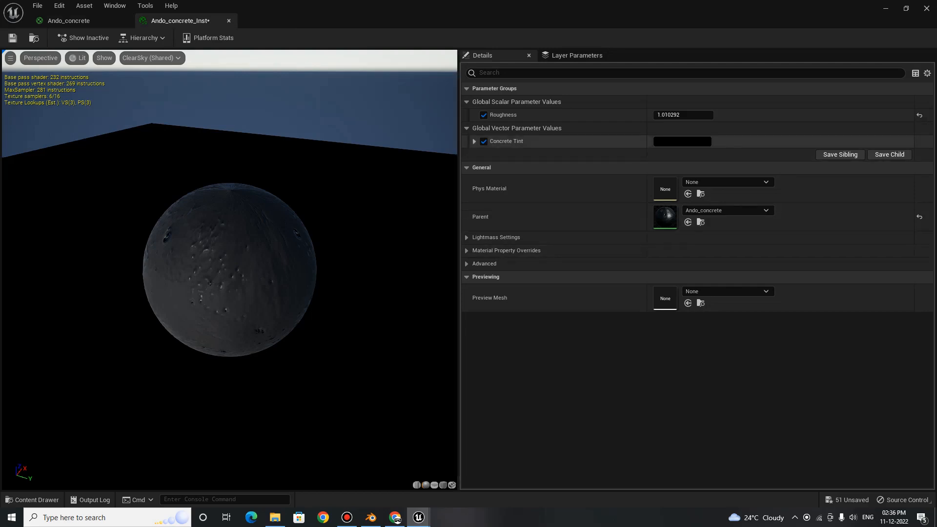
left_click(474, 141)
left_click(474, 141)
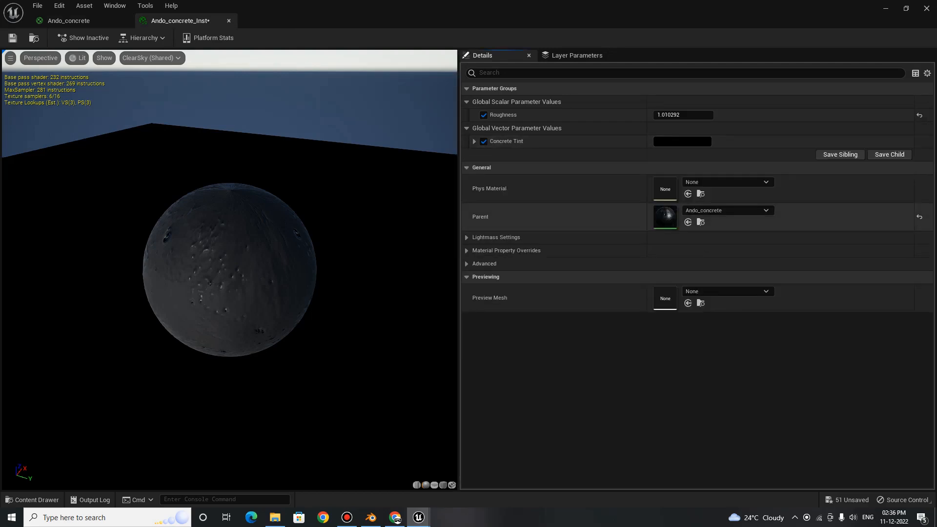
left_click(121, 21)
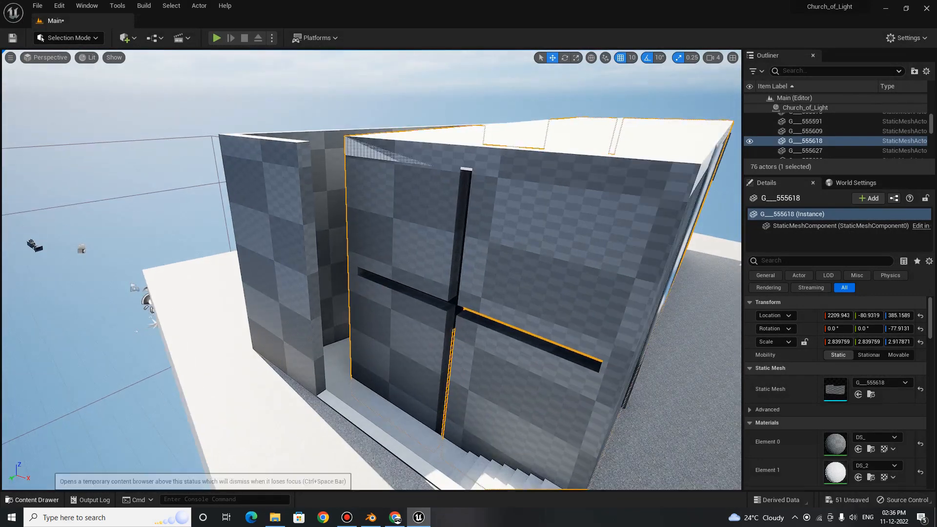
Assign the Ando_concrete_Inst material to the freestanding side wall and the wall with the cross-shaped opening.
left_click(31, 500)
left_click_drag(268, 398, 302, 250)
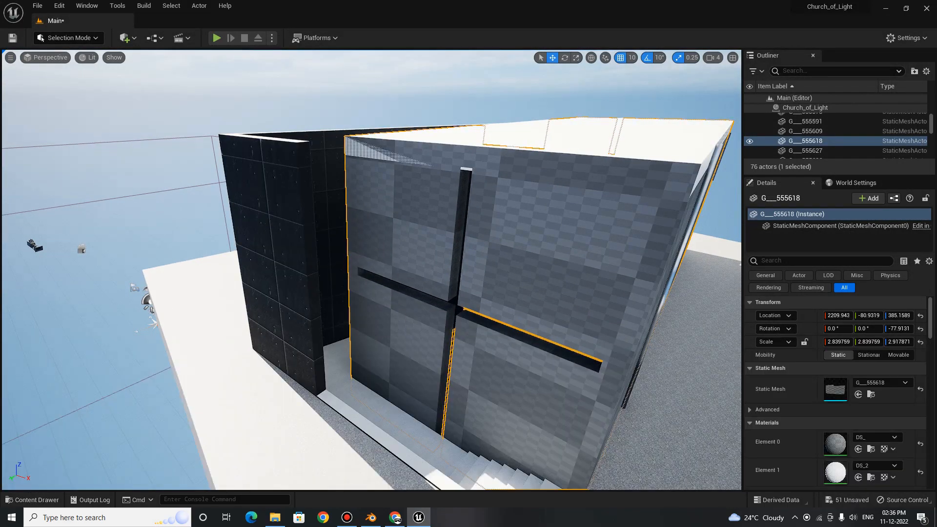
right_click_drag(303, 250, 339, 234)
left_click(32, 500)
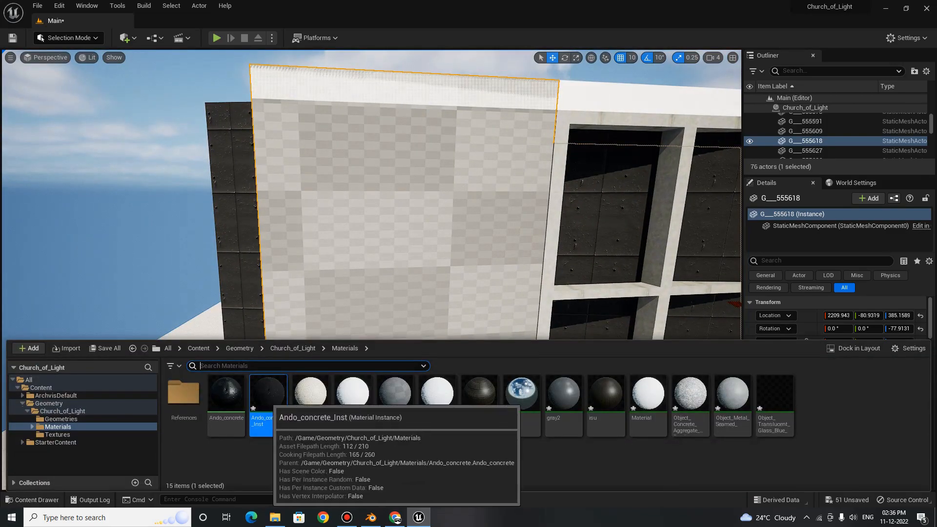
left_click_drag(381, 251, 381, 248)
Open the Ando_concrete_Inst material instance used on the side wall for editing.
right_click_drag(382, 248, 722, 212)
left_click(393, 254)
right_click_drag(537, 303, 635, 325)
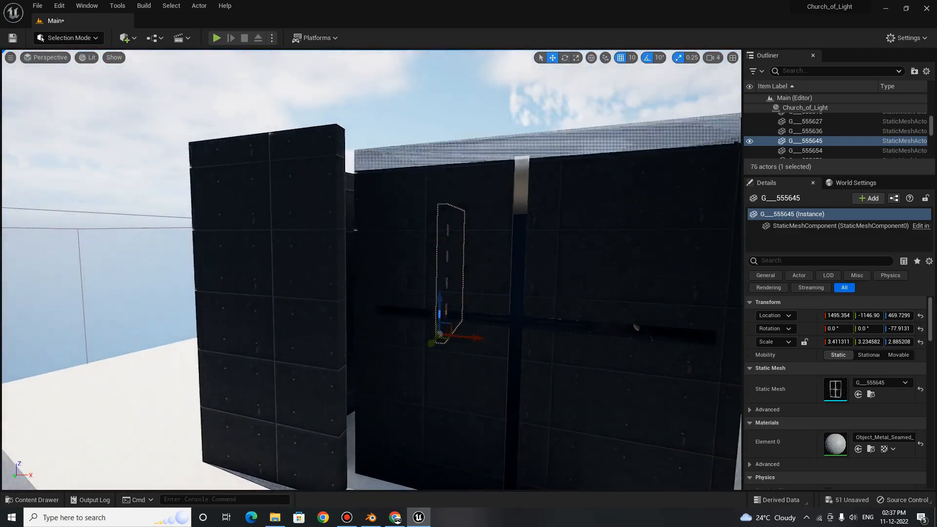
left_click(293, 278)
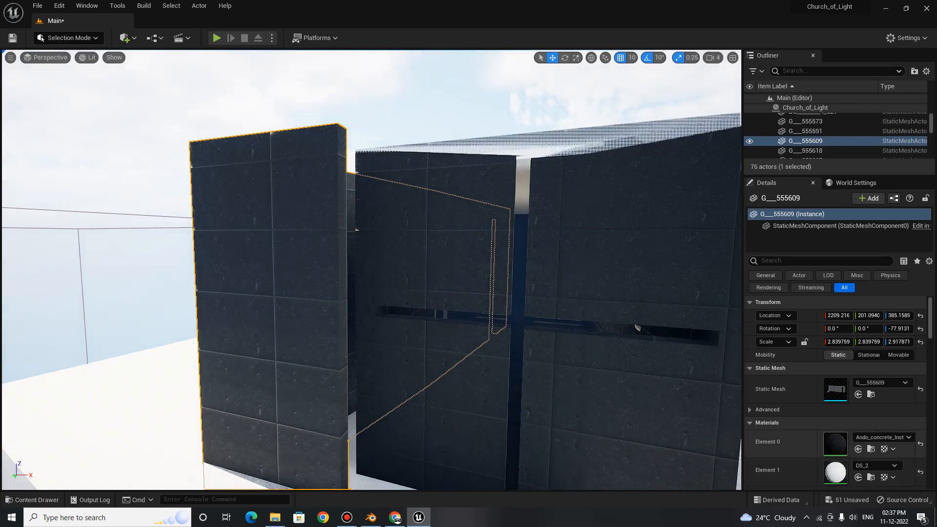
left_click(31, 499)
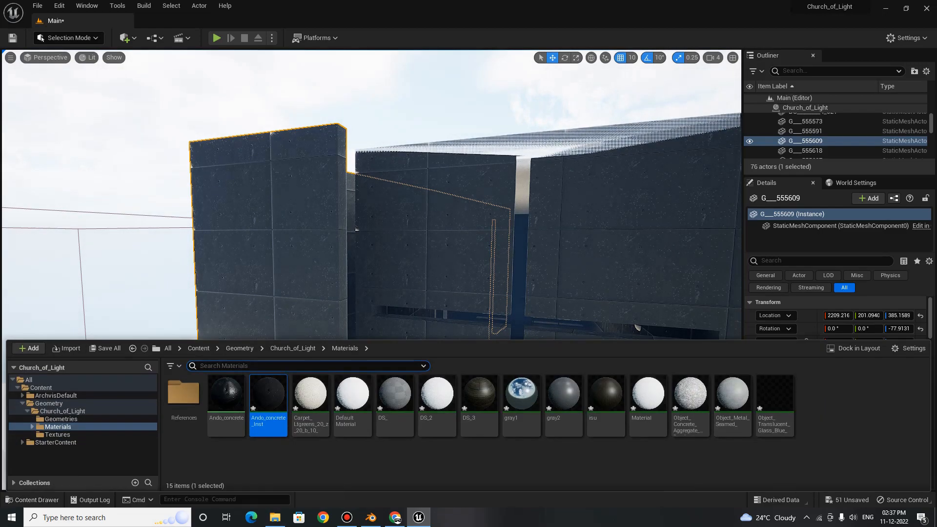
double_click(270, 398)
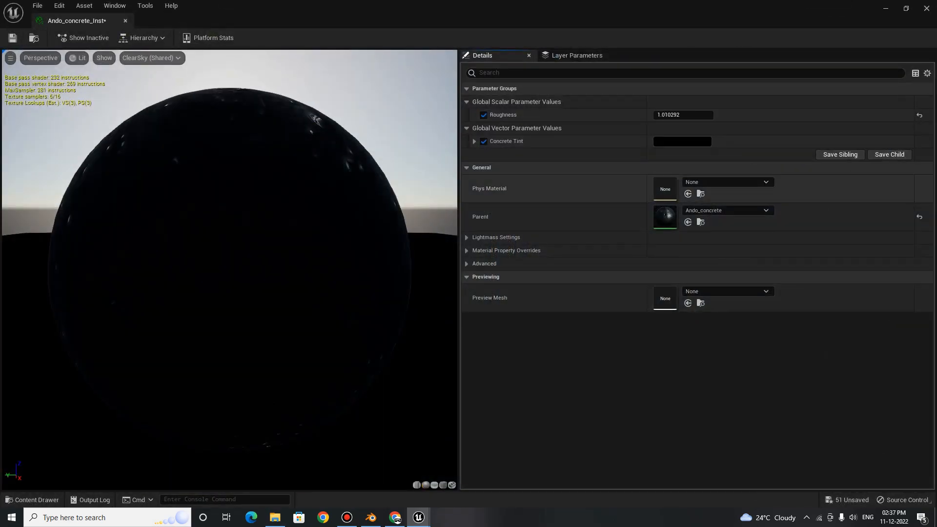
Set the Concrete Tint of Ando_concrete_Inst to near-white with a brightness value of about 0.9.
left_click(681, 141)
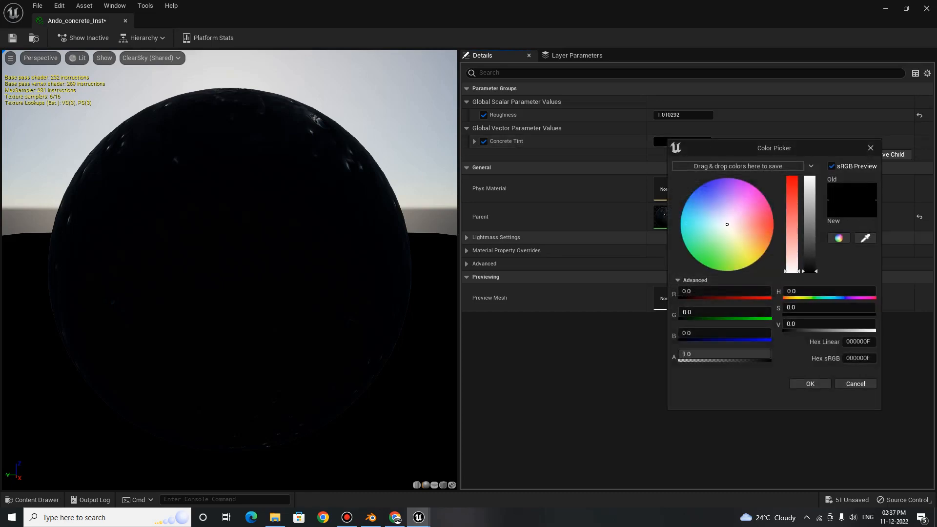
left_click(814, 265)
left_click_drag(814, 266, 813, 182)
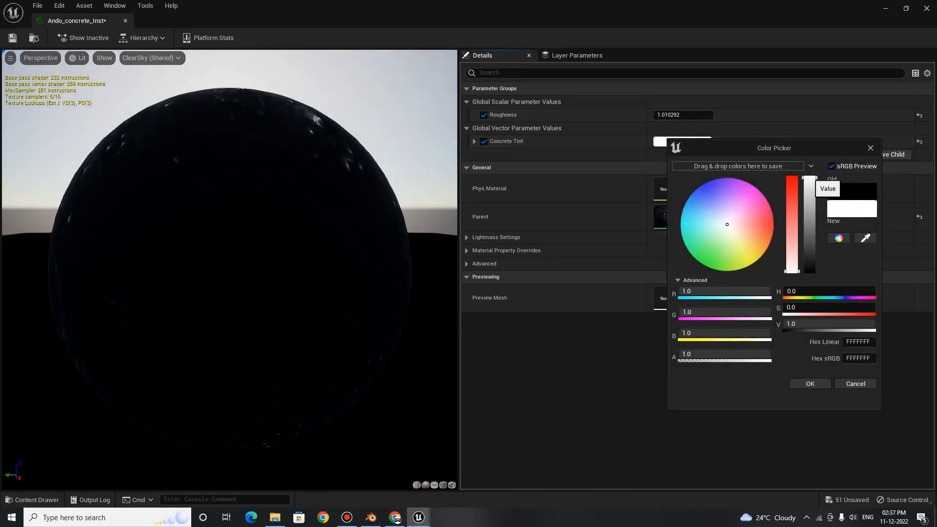
left_click_drag(809, 179, 809, 187)
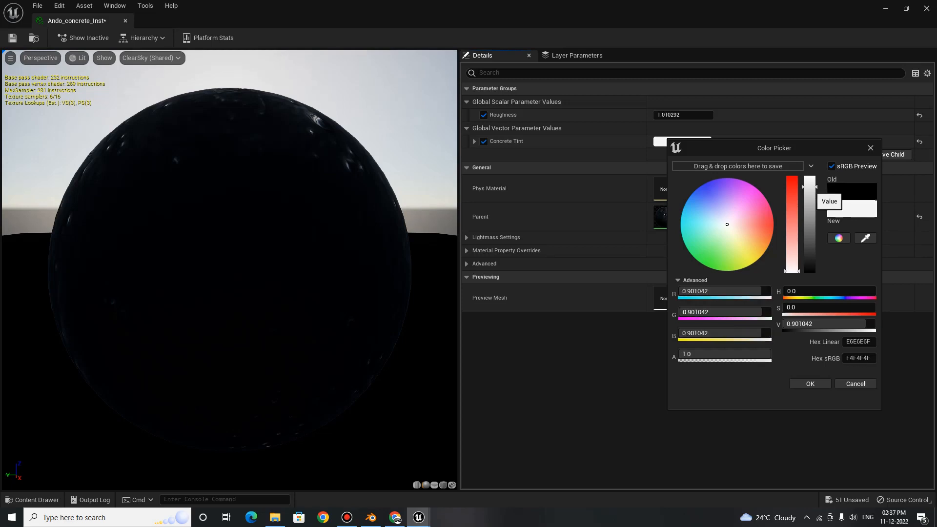
left_click(810, 384)
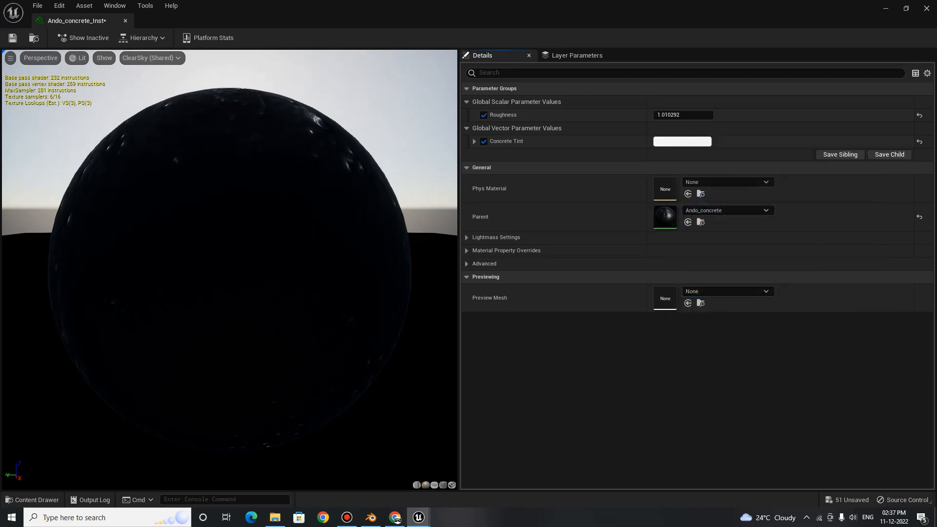
left_click(475, 141)
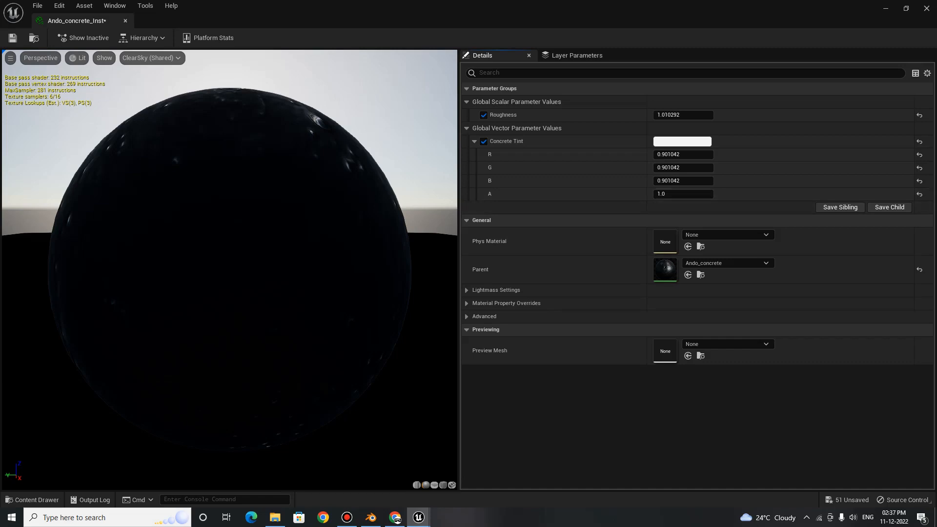
left_click(682, 141)
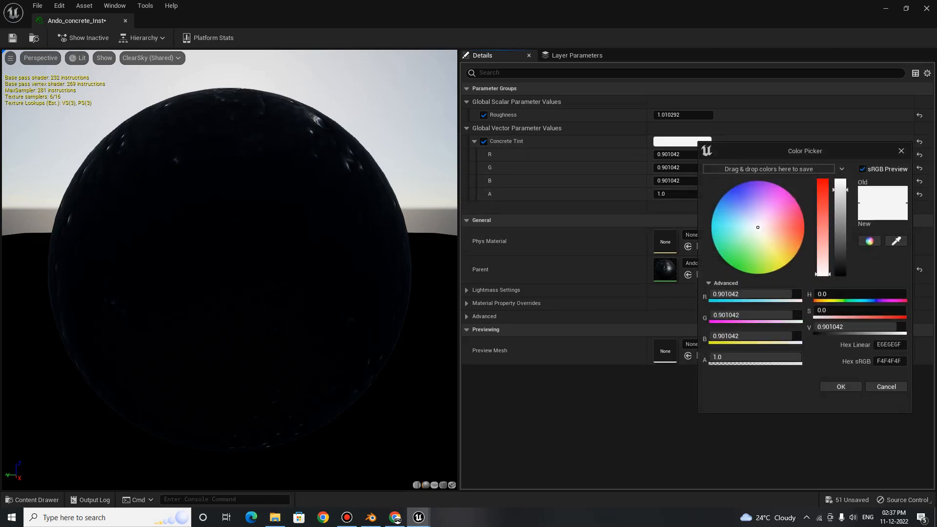
left_click_drag(823, 274, 822, 200)
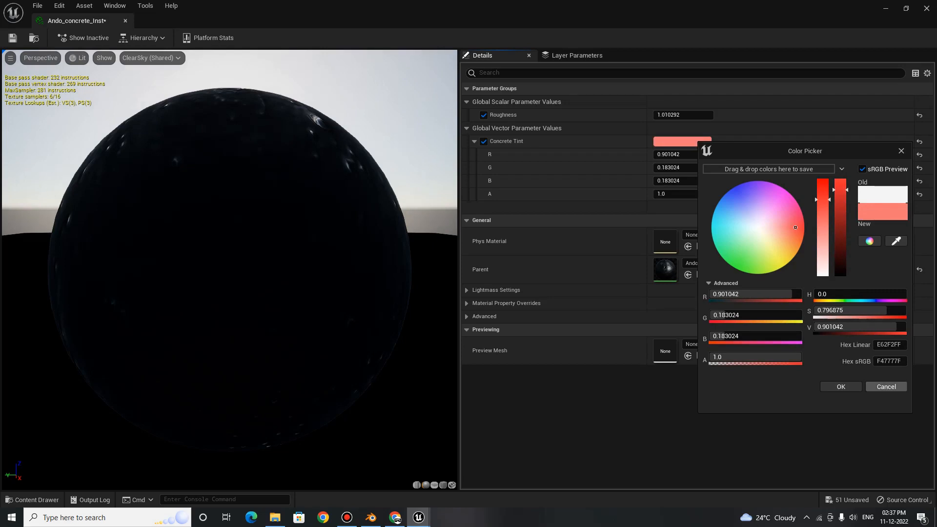
key("Escape")
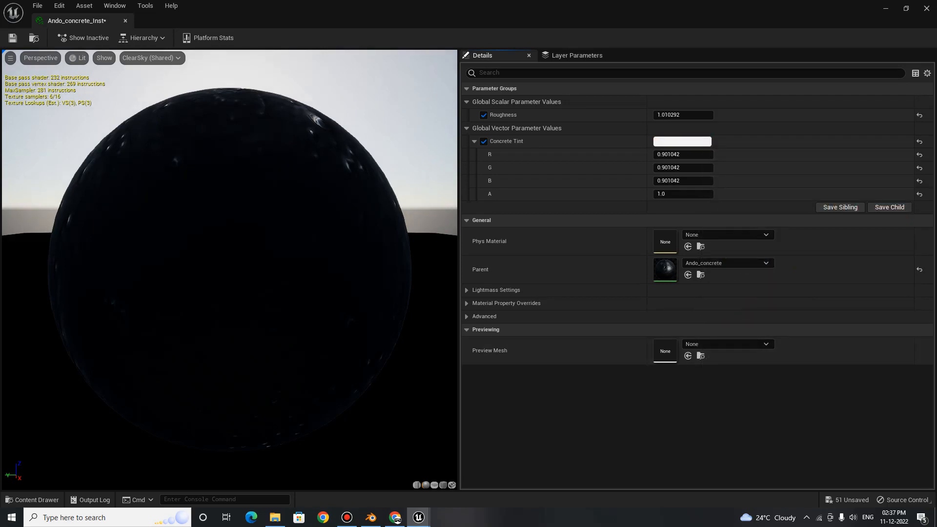
Examine the concrete on the instance's preview sphere from several angles and distances, then return to the level.
left_click_drag(229, 244, 317, 332)
scroll(229, 270, "down", 6)
left_click_drag(274, 292, 332, 263)
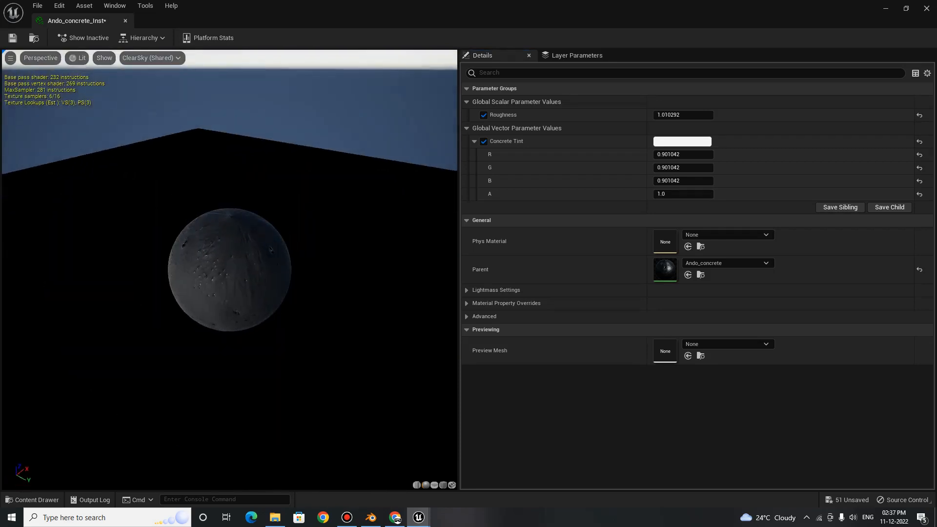
scroll(230, 270, "up", 3)
left_click_drag(229, 273, 327, 266)
scroll(229, 270, "up", 3)
left_click(885, 9)
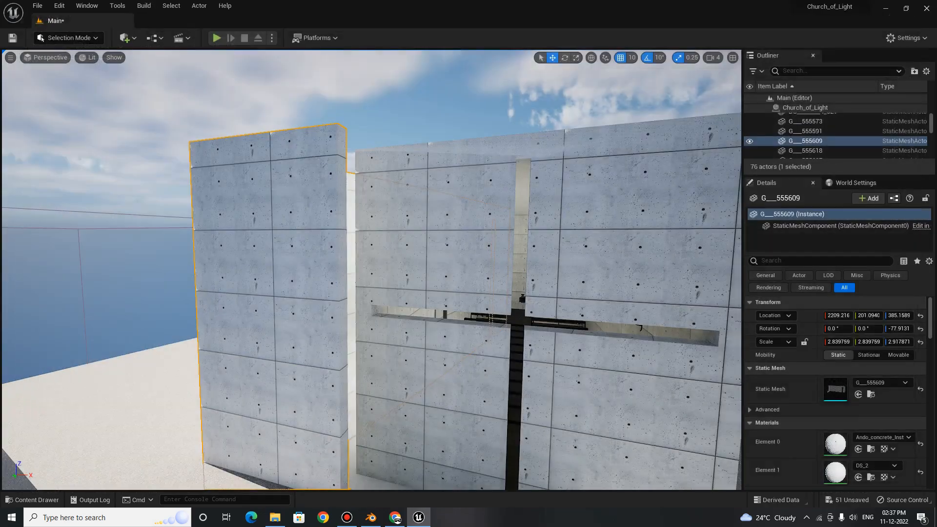
Inspect the tinted concrete walls in the level, moving around to the large window frame.
key("s")
right_click_drag(371, 269, 528, 274)
key("a")
key("w")
key("a")
key("w")
key("s")
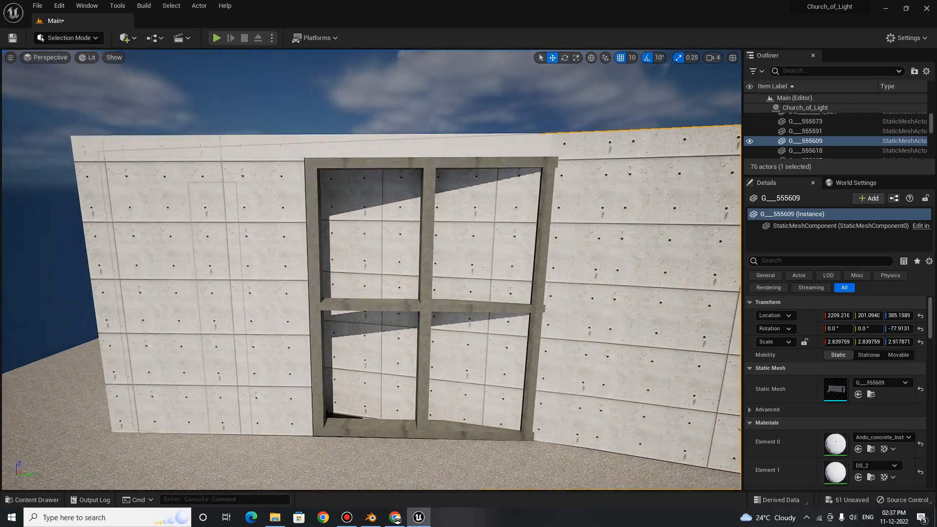
Open the window frame's Object_Metal_Seamed_ material instance and the graph of its parent material DS_2.
left_click(427, 293)
right_click_drag(426, 293, 398, 285)
key("a")
key("w")
key("d")
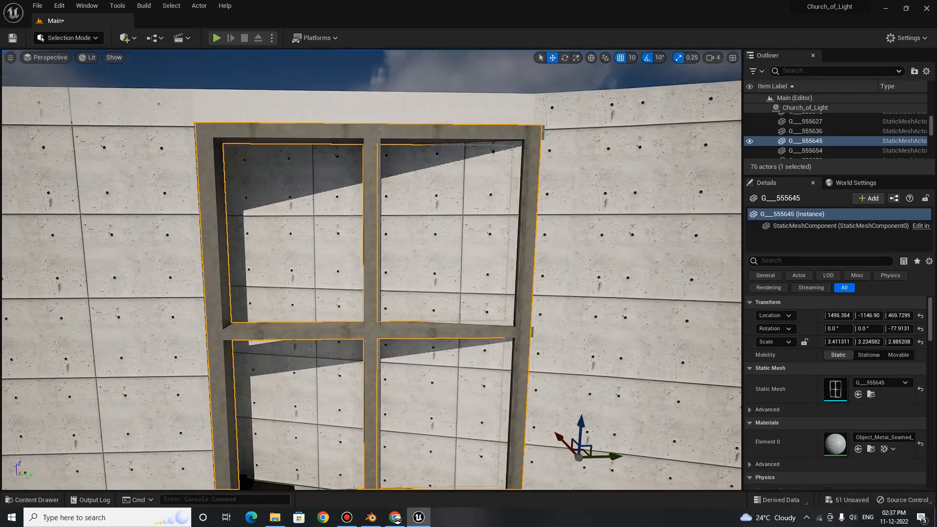
left_click(871, 449)
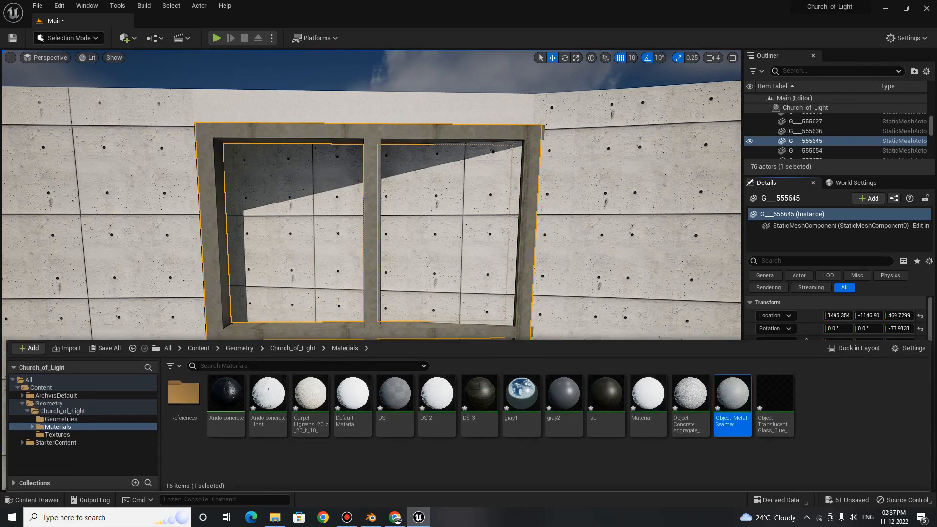
double_click(732, 396)
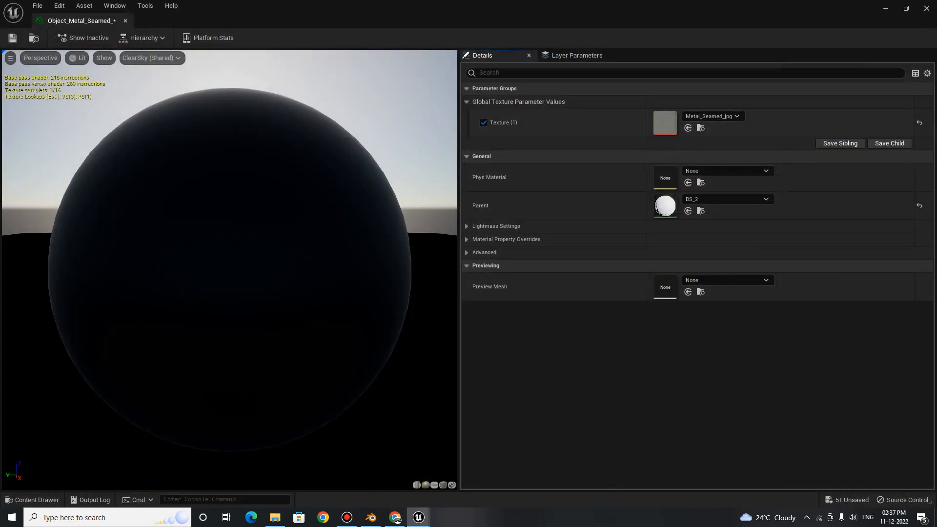
double_click(665, 206)
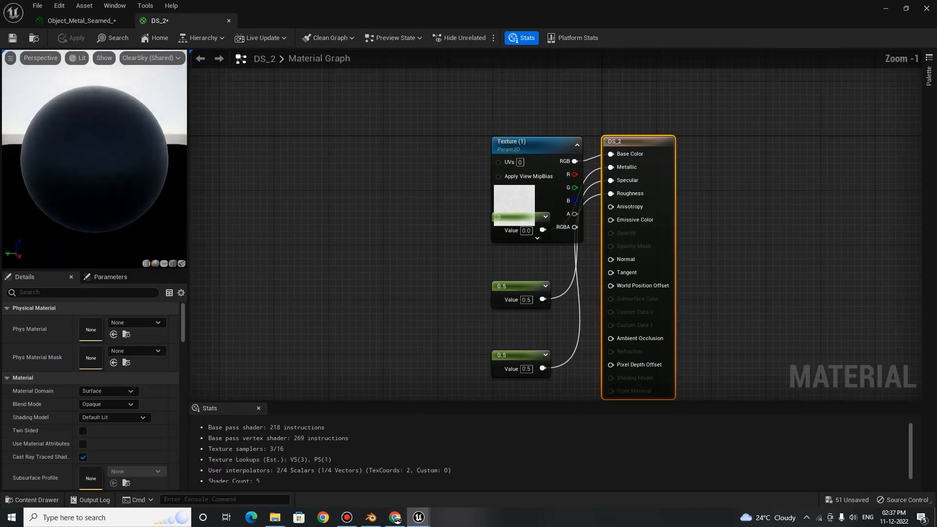
Convert the constant feeding the Metallic input into a parameter named Metallic with a default value of 1.0.
left_click_drag(507, 142, 388, 143)
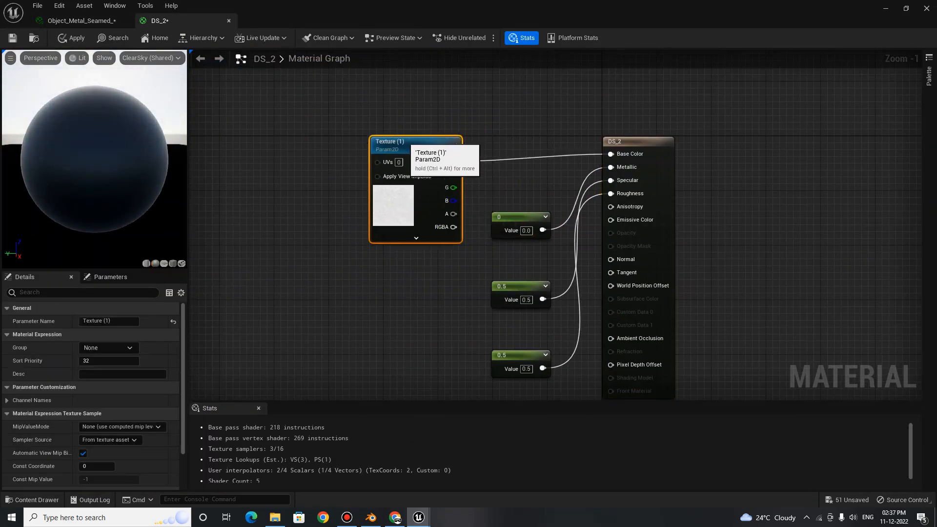
right_click(509, 220)
left_click(551, 235)
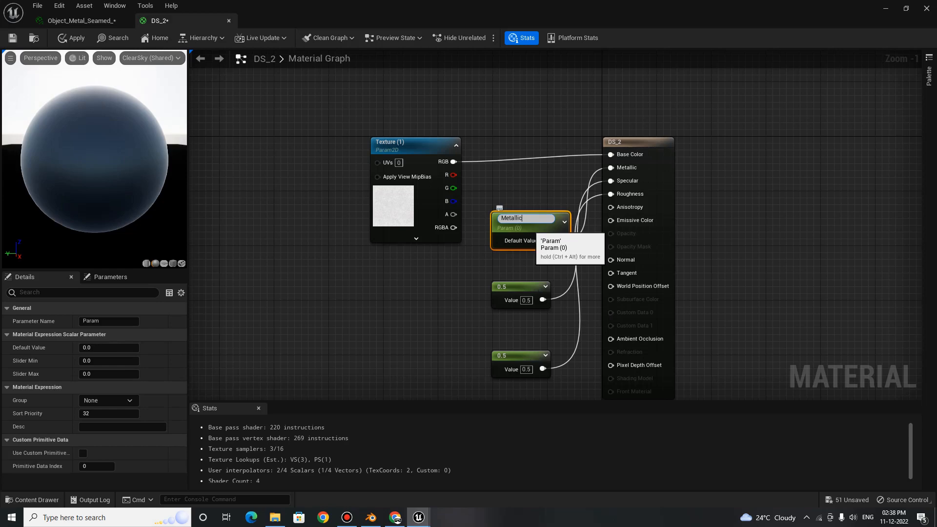
type("Metallic")
key("Return")
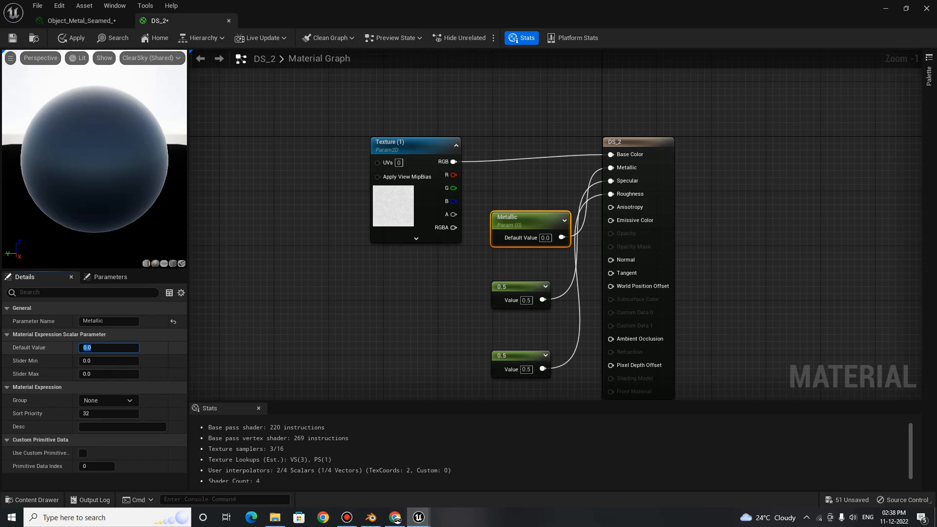
key("Return")
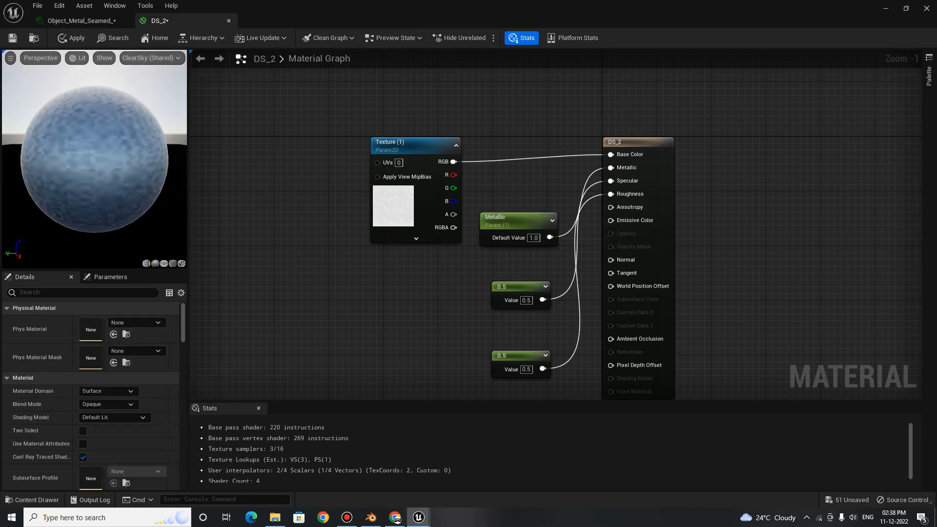
Space out the Texture (1), Metallic and Specular-input constant nodes in the DS_2 graph.
left_click_drag(407, 147, 400, 113)
left_click_drag(527, 221, 520, 207)
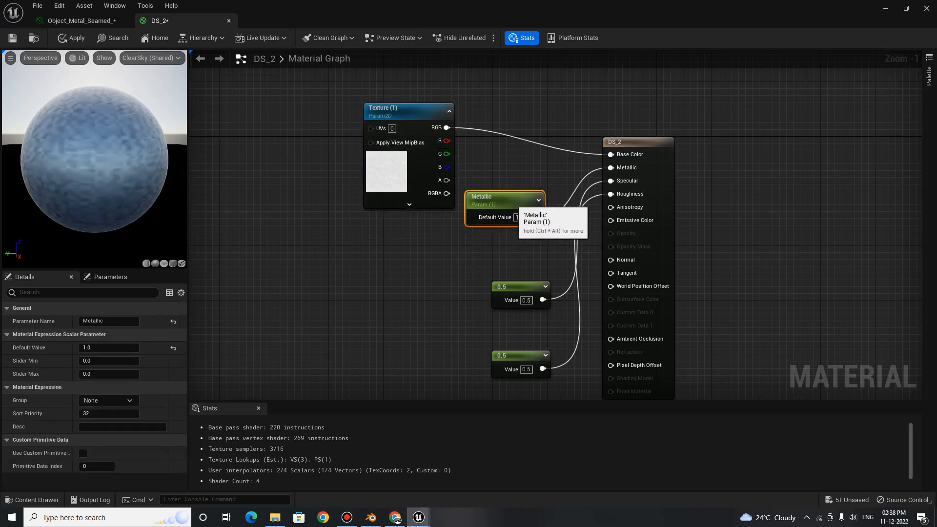
left_click(522, 296)
left_click_drag(522, 298, 502, 290)
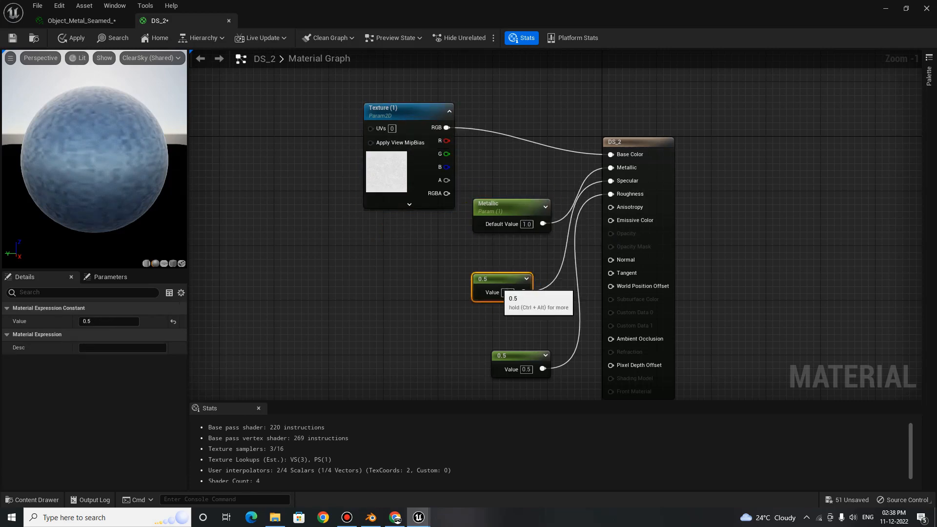
Convert the constant feeding the Specular input into a parameter named Specular and move it farther from the material output.
right_click(499, 288)
left_click(539, 306)
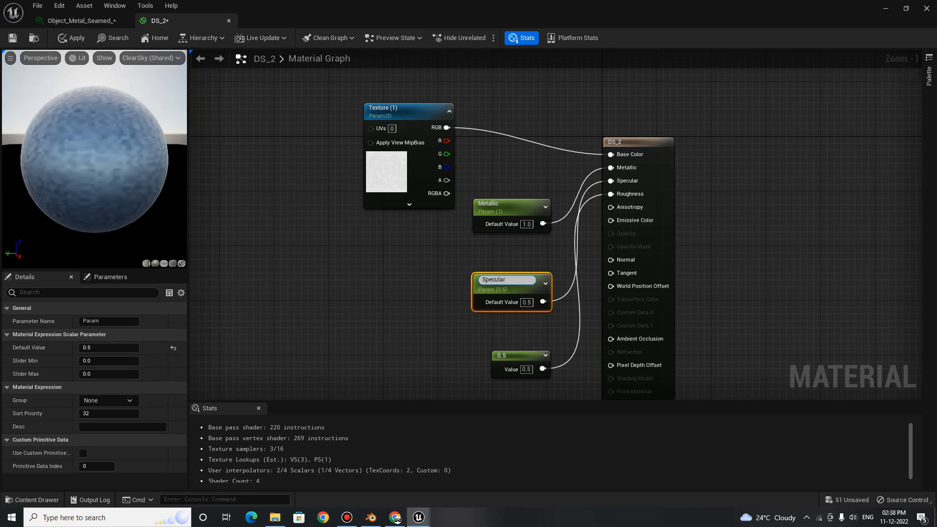
left_click(537, 256)
left_click_drag(537, 280, 502, 265)
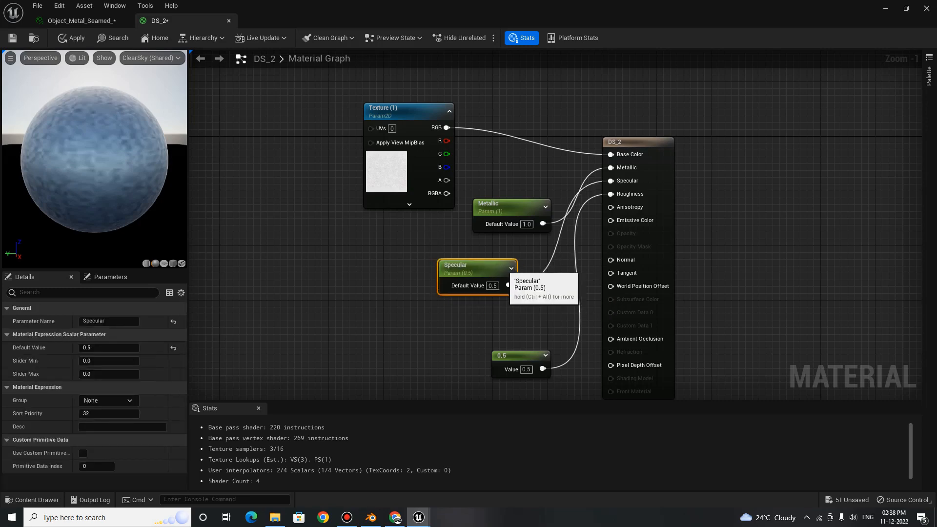
Convert the constant feeding the Roughness input into a parameter named Roughness and move it just below the Specular parameter.
left_click_drag(514, 355, 482, 347)
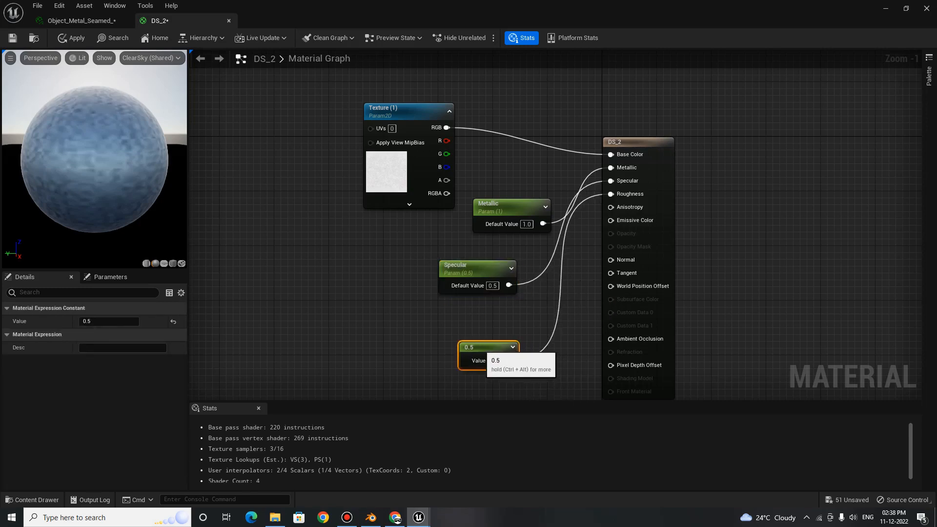
right_click(481, 347)
left_click(522, 160)
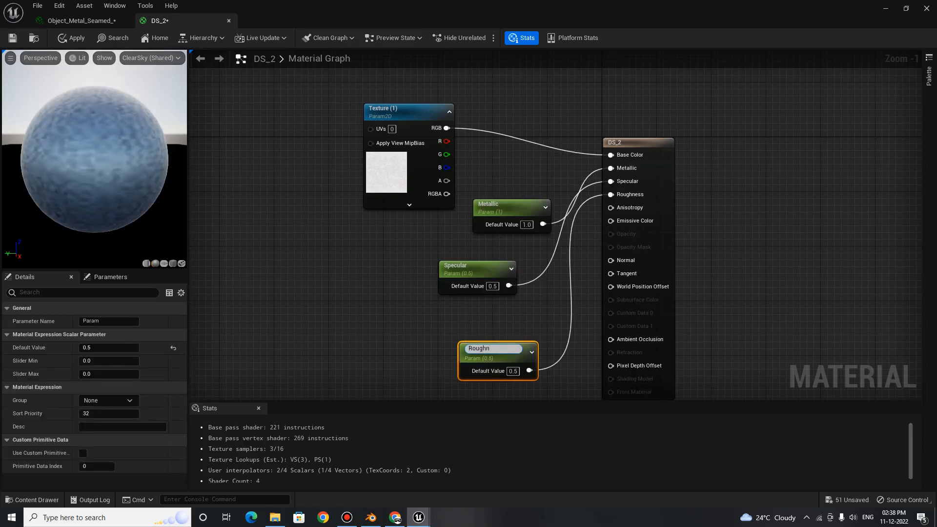
left_click(551, 336)
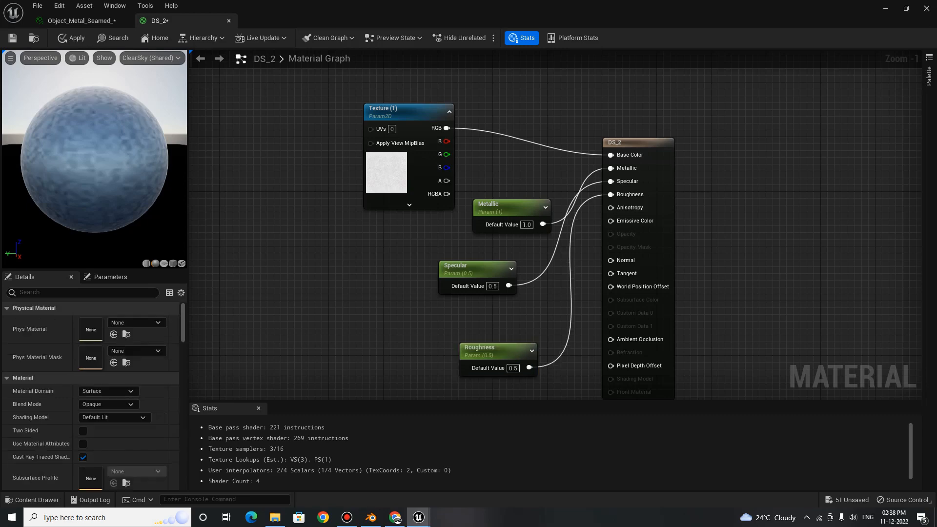
left_click_drag(503, 355, 467, 322)
Check the node actions available for the Texture (1) node and save the DS_2 material.
left_click(412, 117)
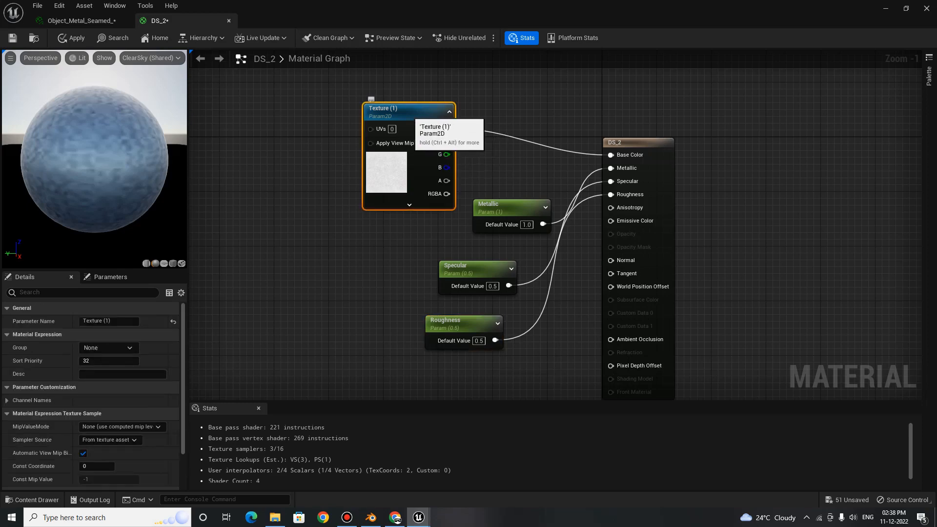
right_click(415, 120)
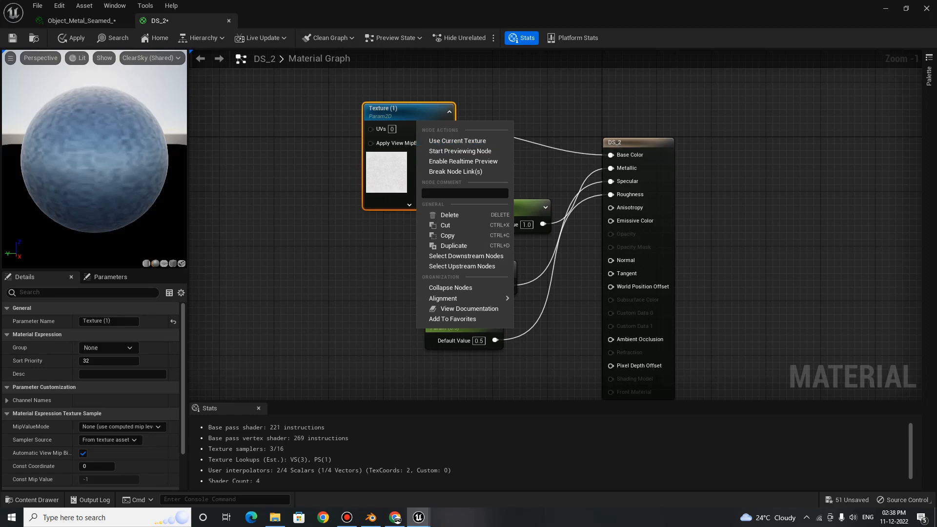
left_click(541, 109)
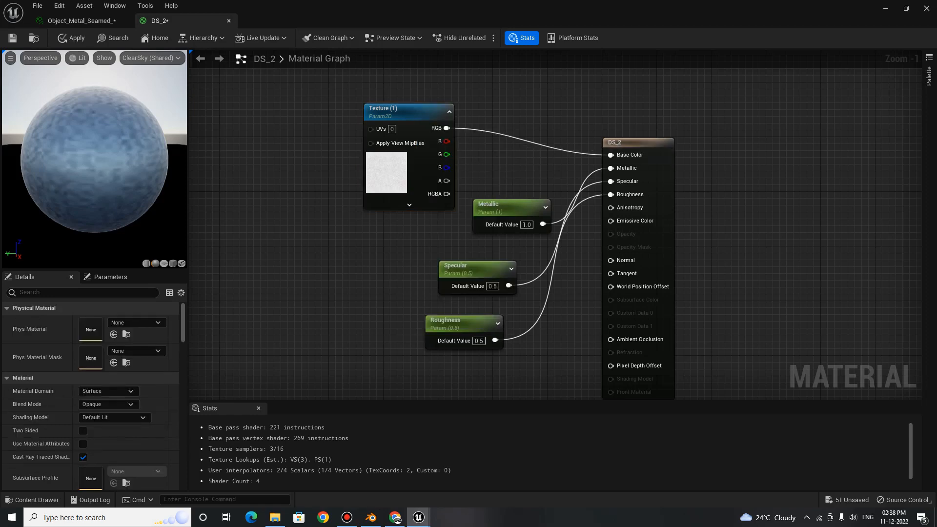
left_click(12, 38)
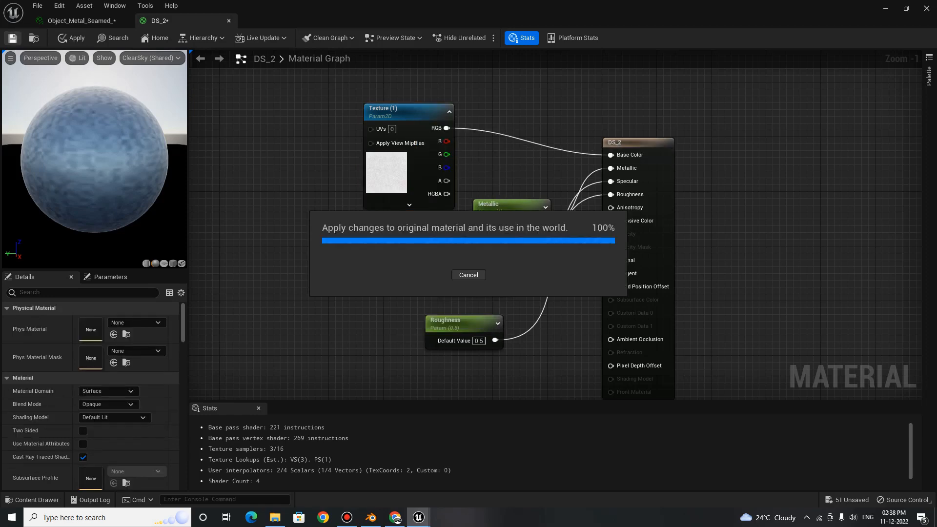
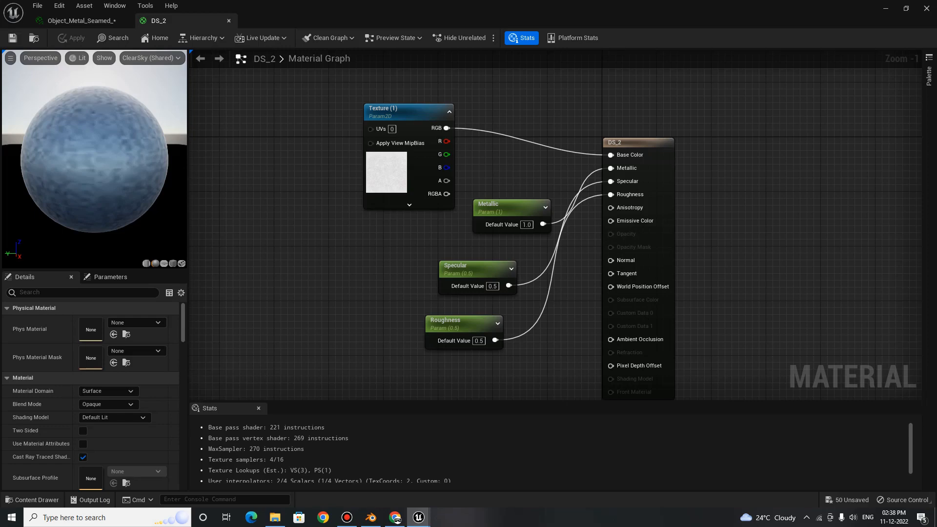
scroll(383, 269, "down", 2)
scroll(383, 269, "up", 2)
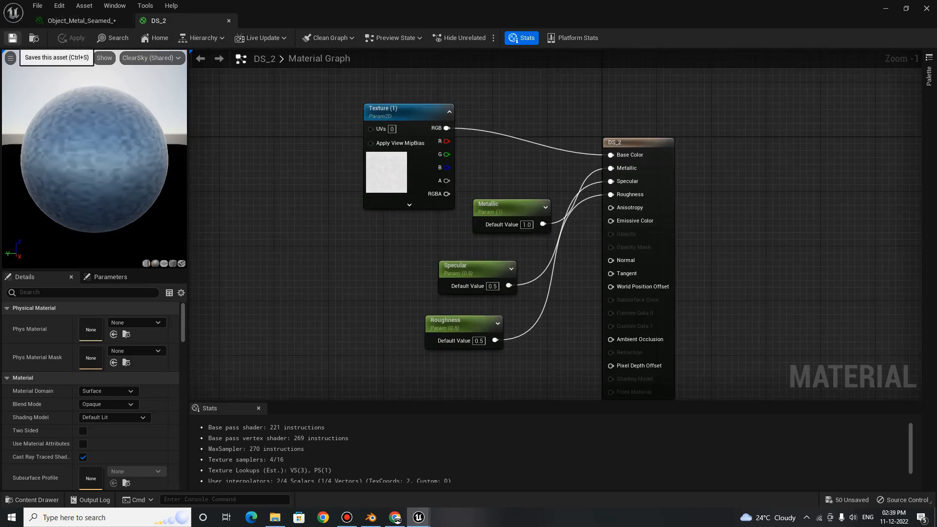
Delete the Texture (1) node that feeds the Base Color input.
left_click_drag(385, 113, 290, 113)
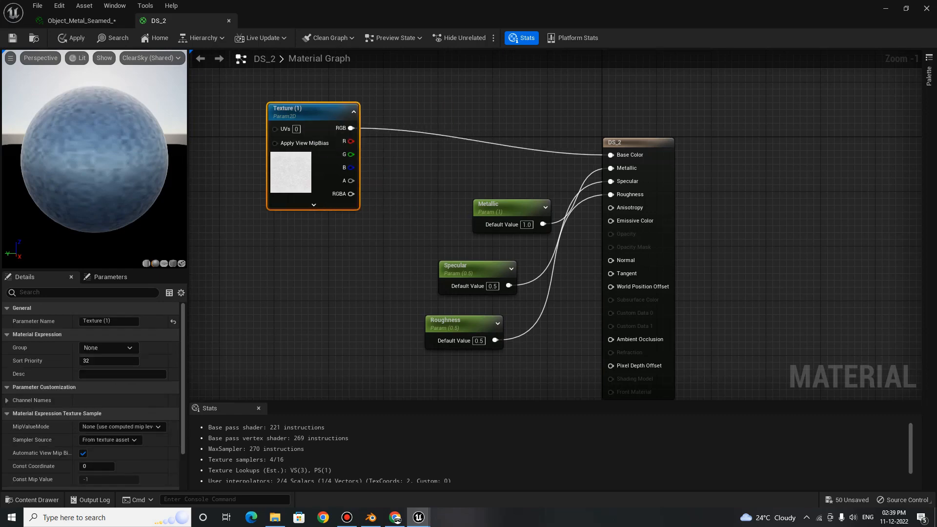
left_click(274, 87)
left_click(322, 123)
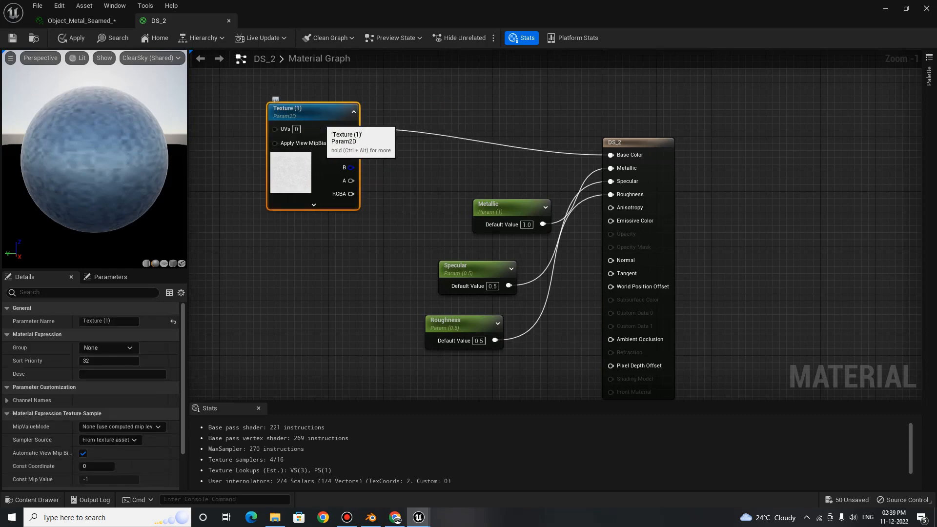
key("Delete")
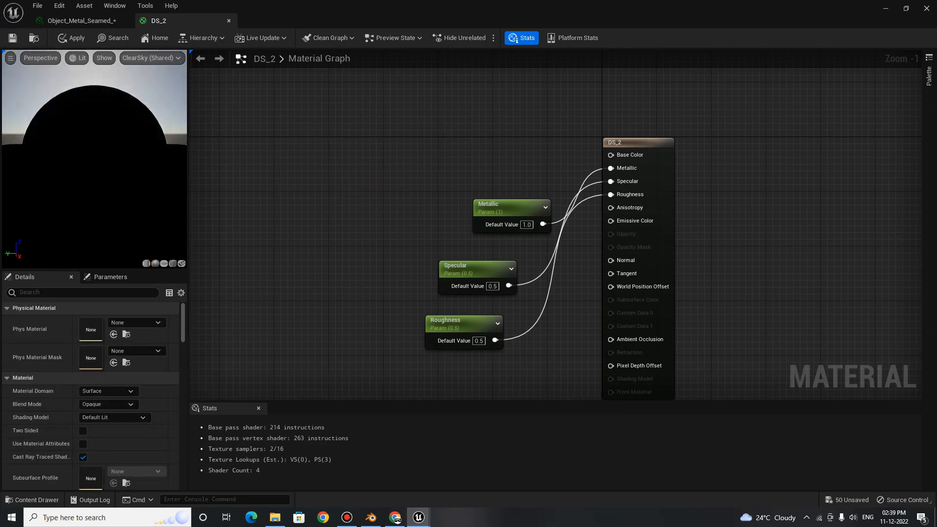
Add a Constant3Vector node above the scalar parameters and connect its output to the Base Color input.
key("3")
left_click(336, 138)
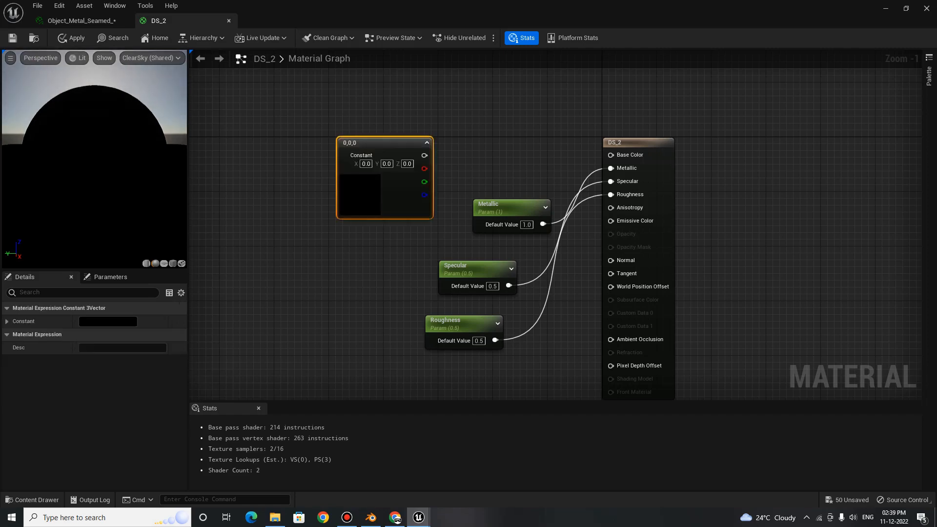
left_click_drag(384, 144, 321, 109)
scroll(435, 272, "up", 1)
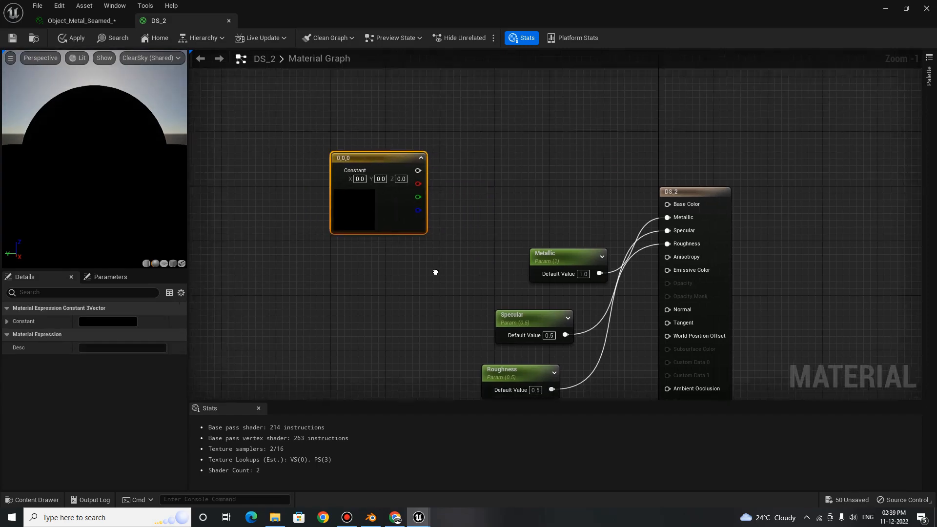
left_click_drag(432, 175, 722, 215)
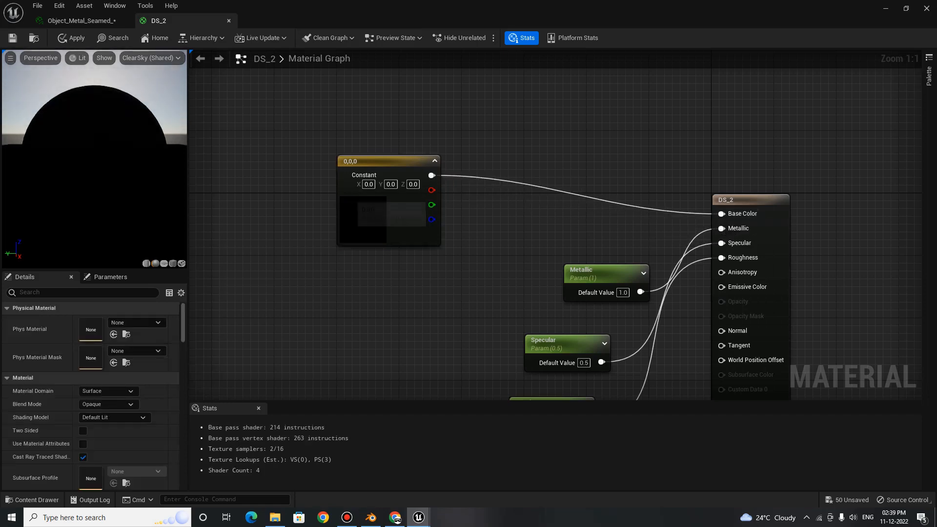
Set the colour constant to white (1,1,1) and inspect the material on the preview sphere.
double_click(358, 202)
left_click_drag(513, 348, 513, 252)
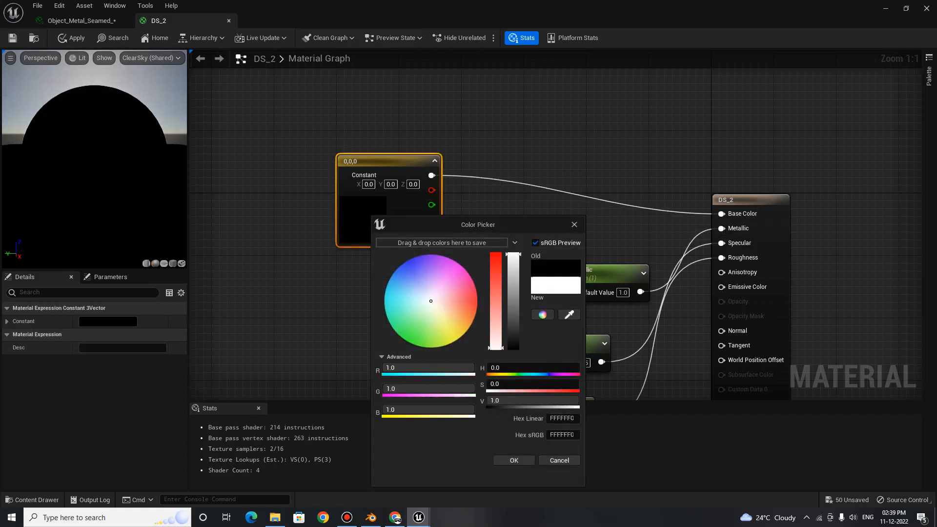
left_click(514, 460)
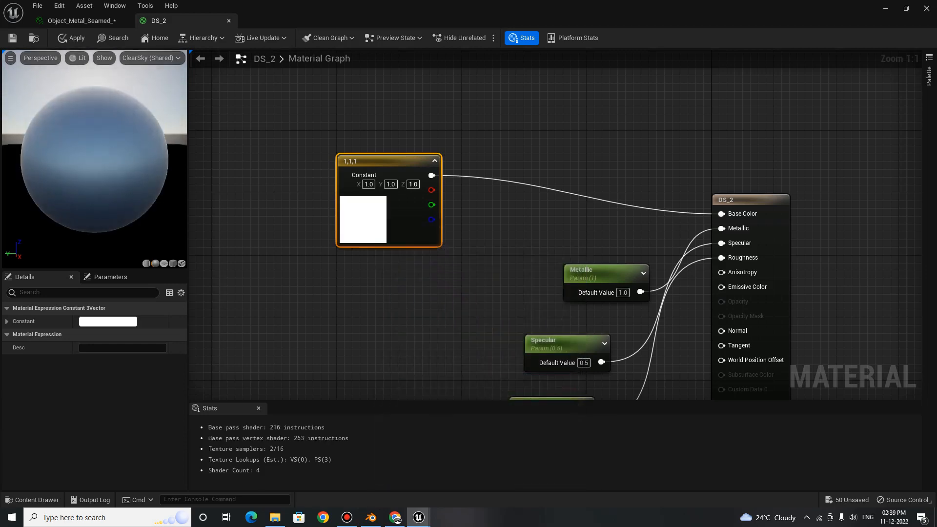
left_click_drag(95, 161, 121, 144)
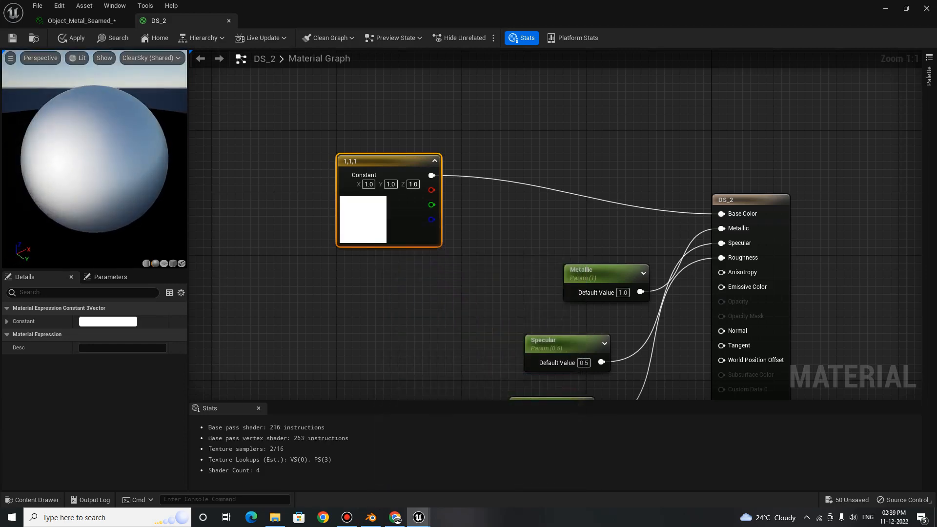
left_click(469, 244)
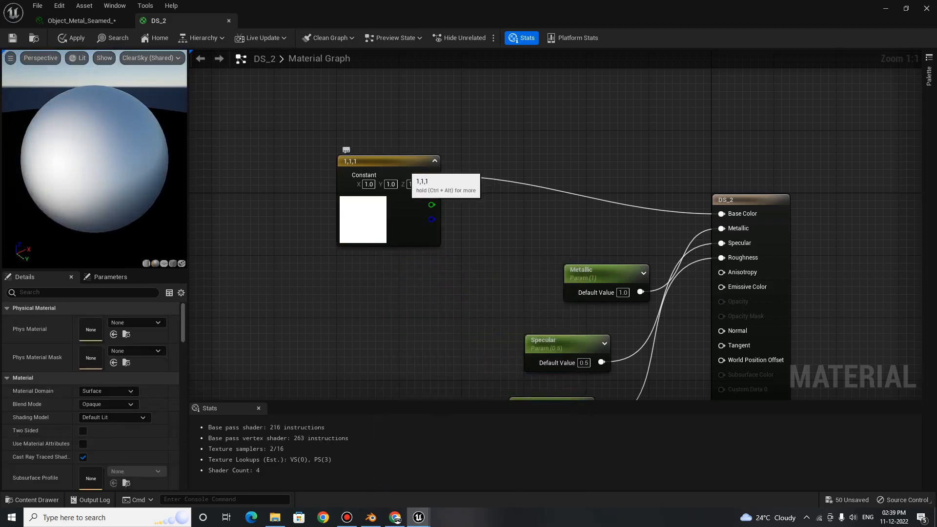
Insert a Multiply node between the colour constant and Base Color, with the constant feeding its A input.
left_click_drag(407, 162, 353, 138)
left_click(415, 210)
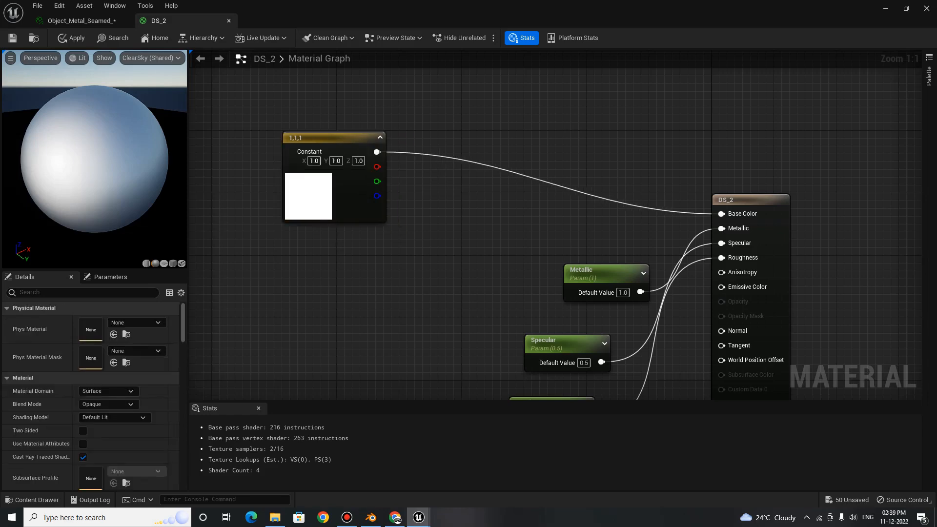
key("m")
left_click(464, 267)
left_click_drag(489, 273, 489, 146)
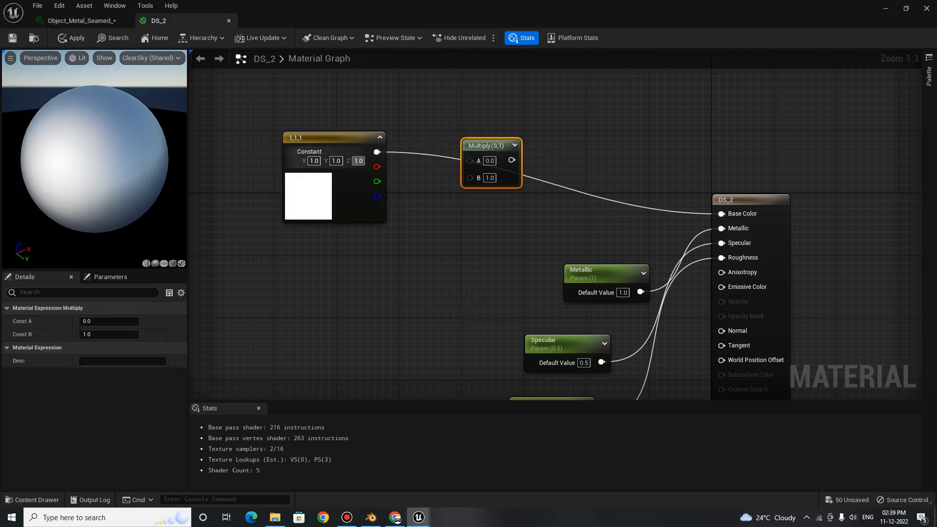
left_click_drag(376, 152, 726, 213)
left_click(586, 205)
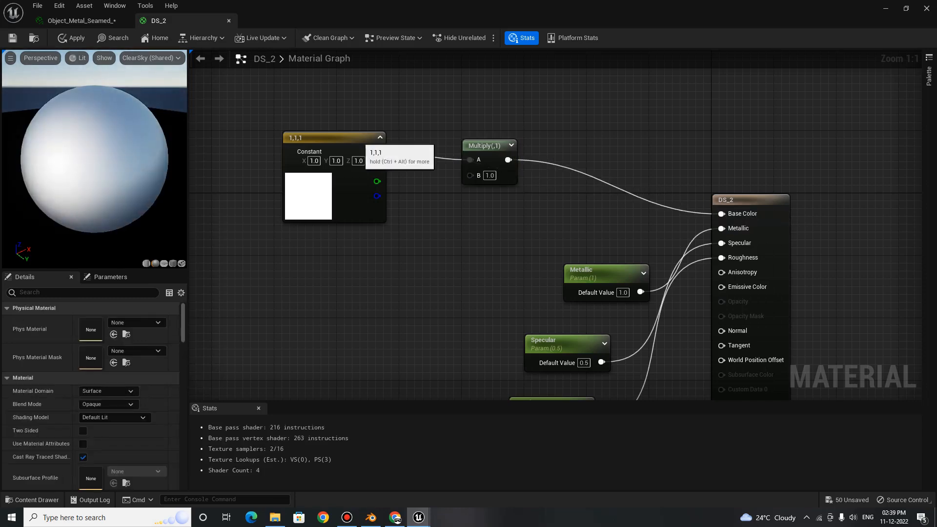
Space out the colour constant and the Multiply node ahead of the Base Color input.
left_click_drag(361, 140, 422, 171)
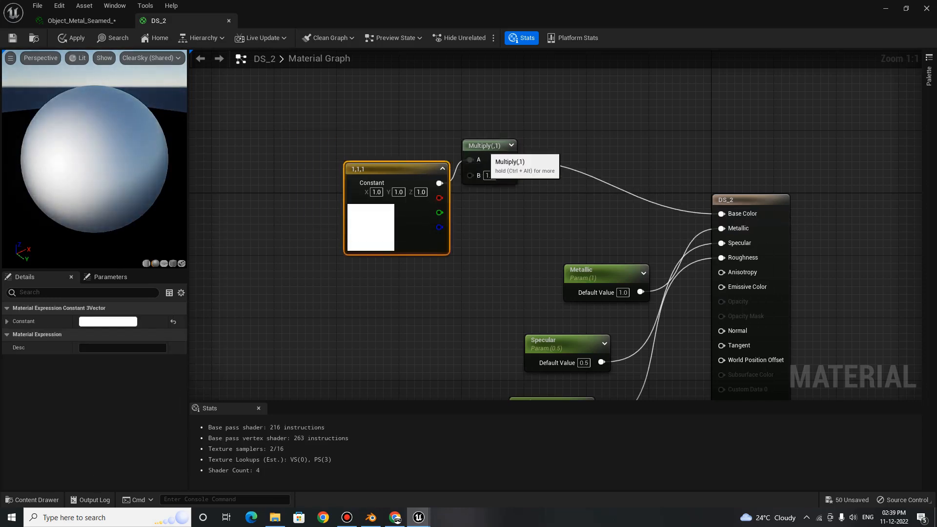
left_click_drag(478, 147, 546, 177)
left_click_drag(413, 179, 398, 149)
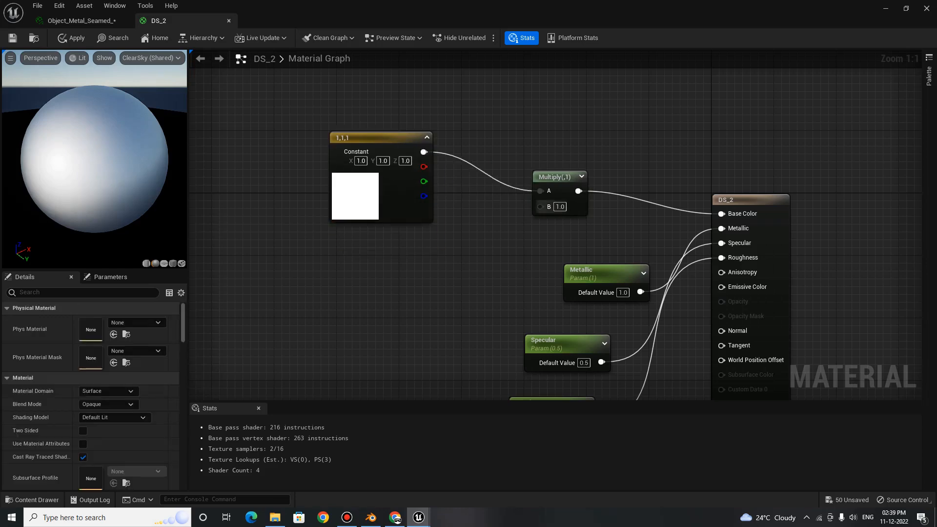
left_click_drag(560, 187, 545, 186)
left_click(585, 230)
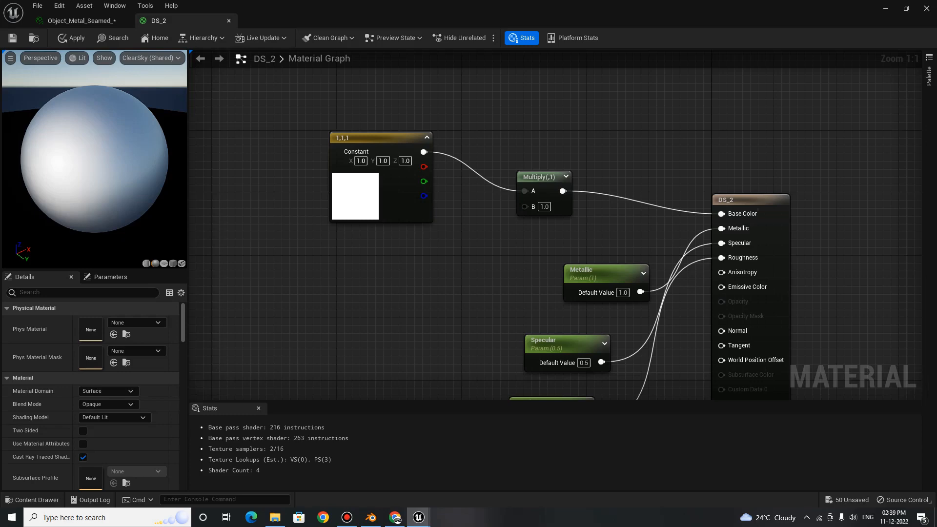
Convert the colour constant into a parameter and move it closer to the Multiply node.
left_click(368, 195)
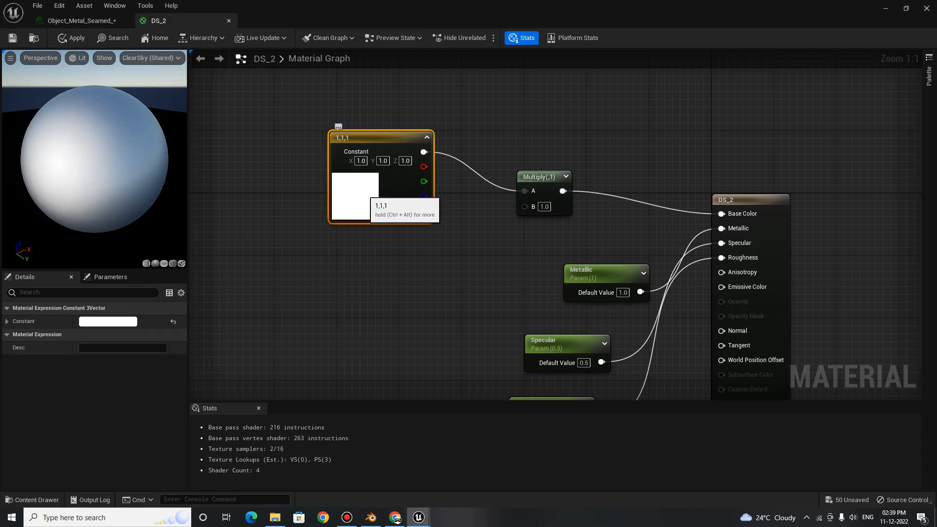
right_click(366, 195)
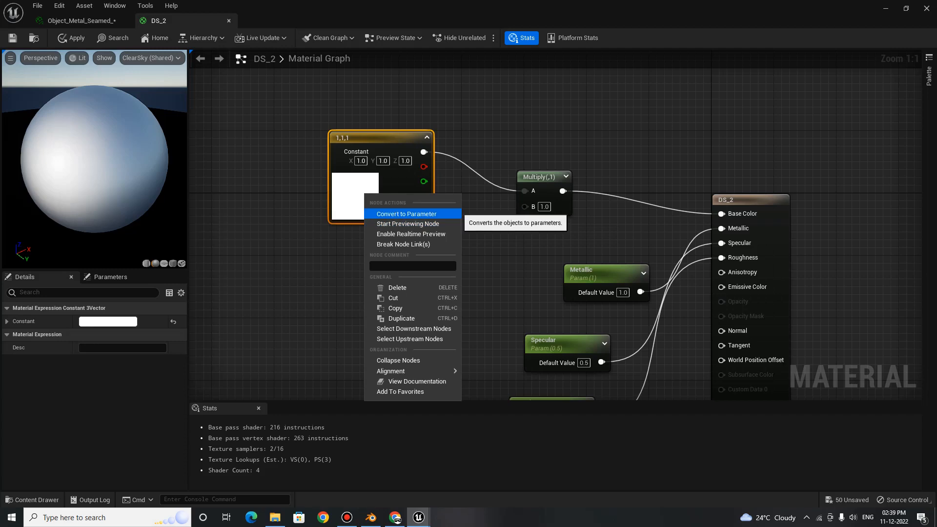
left_click(420, 214)
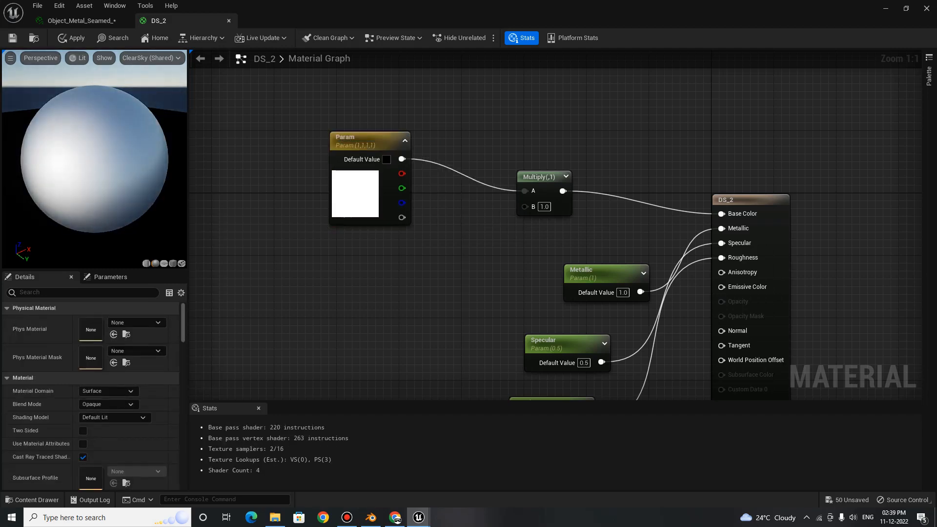
left_click(364, 139)
left_click_drag(363, 139, 387, 163)
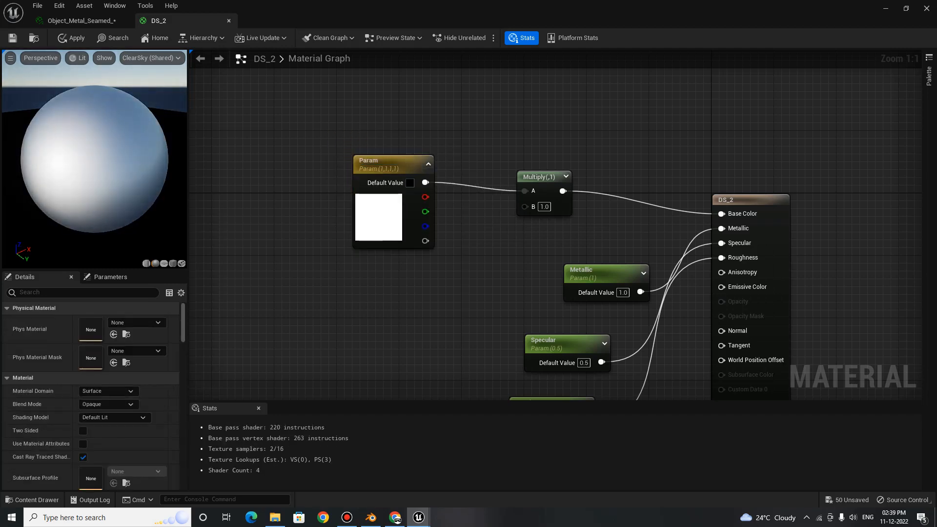
Set the colour parameter's default value to black (0,0,0,1) and inspect the material preview.
left_click(390, 225)
double_click(390, 225)
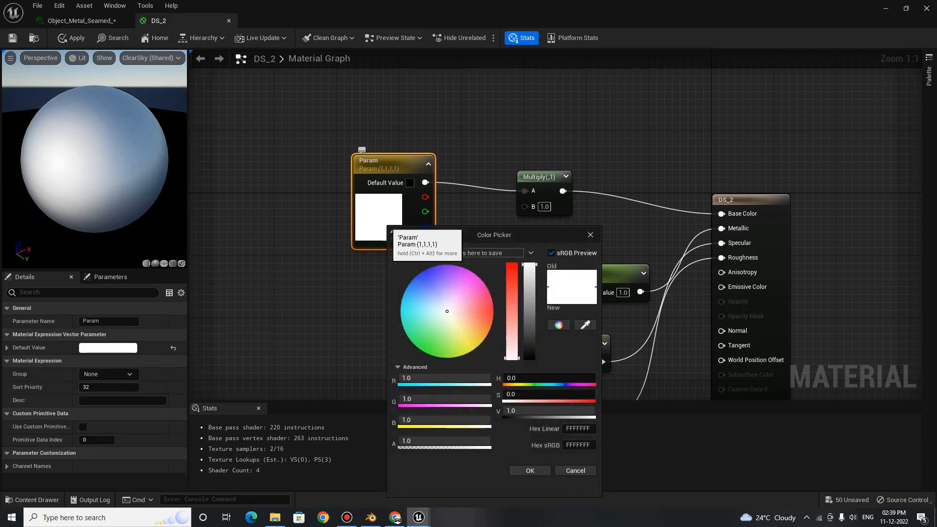
left_click_drag(530, 337, 532, 371)
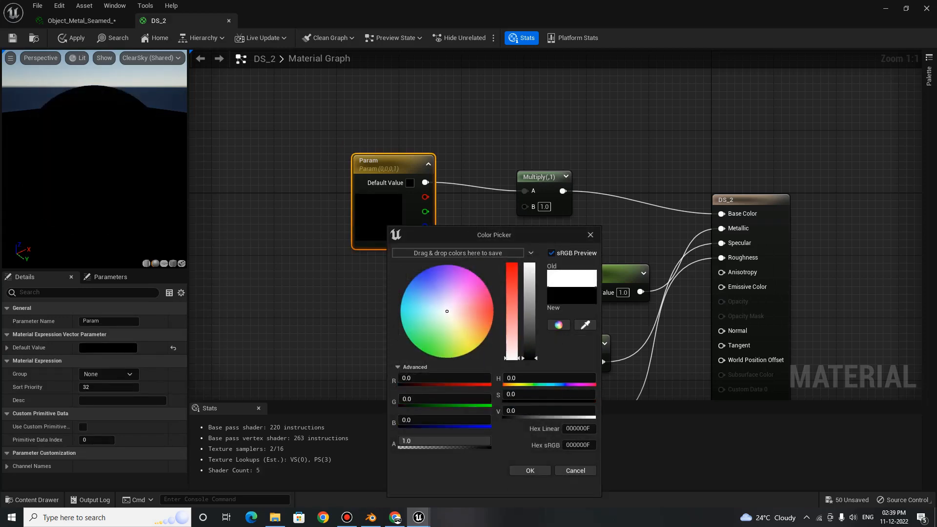
left_click(312, 292)
left_click_drag(97, 166, 142, 190)
scroll(98, 161, "down", 6)
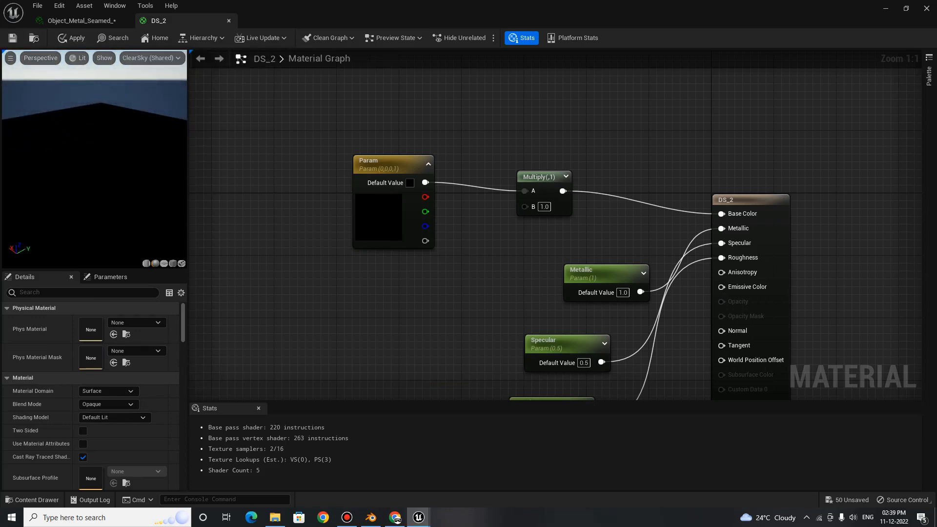
Set the Specular parameter's default value to 1.0 and inspect the material preview from different angles.
scroll(405, 287, "down", 3)
scroll(435, 318, "up", 2)
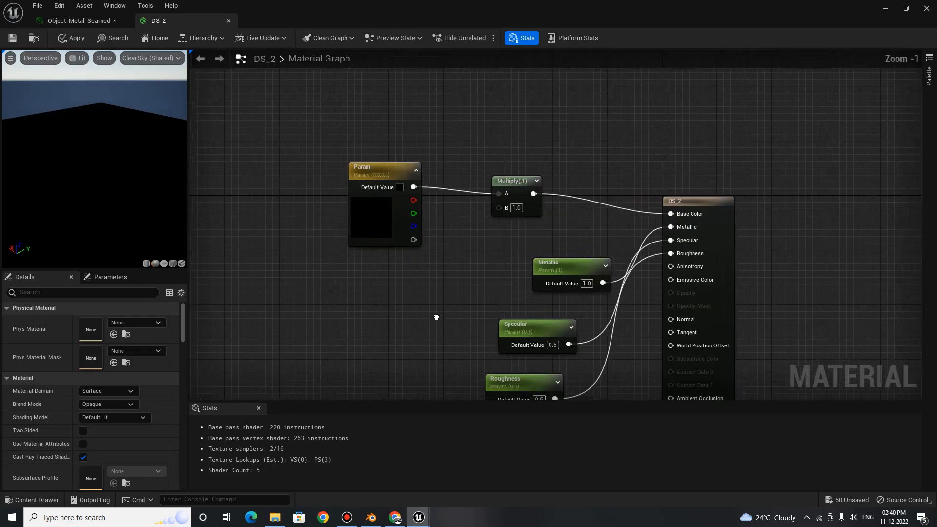
left_click(463, 268)
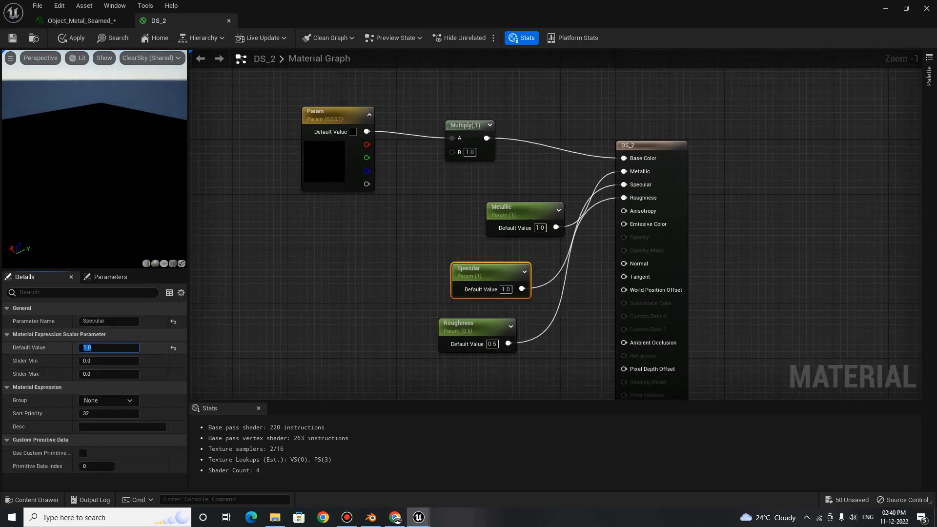
left_click_drag(95, 165, 139, 111)
left_click(253, 195)
left_click_drag(98, 147, 112, 179)
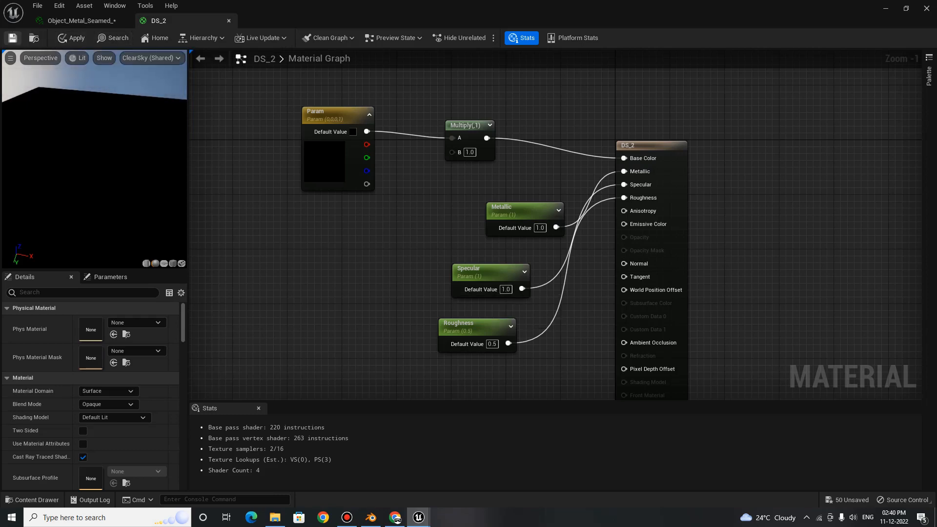
Save the DS_2 material and inspect the window frame from inside the church in the level viewport.
left_click(12, 38)
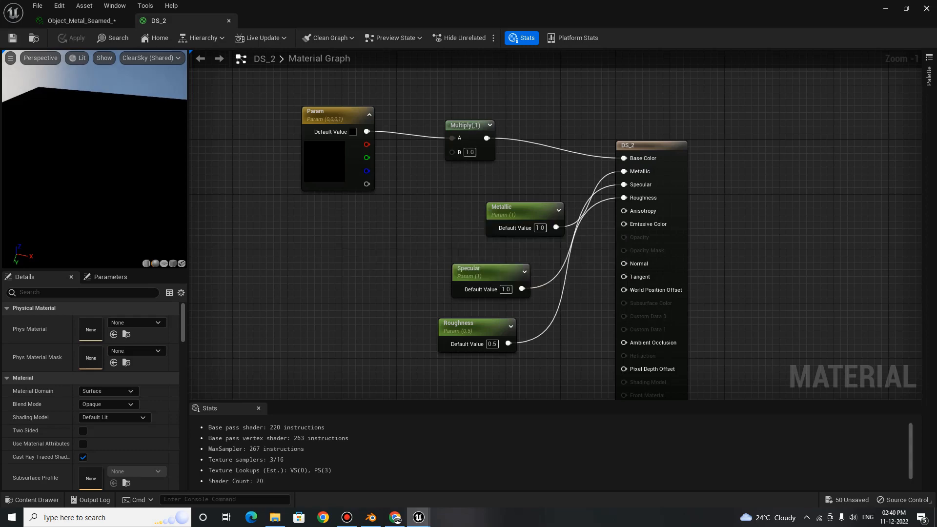
left_click(886, 8)
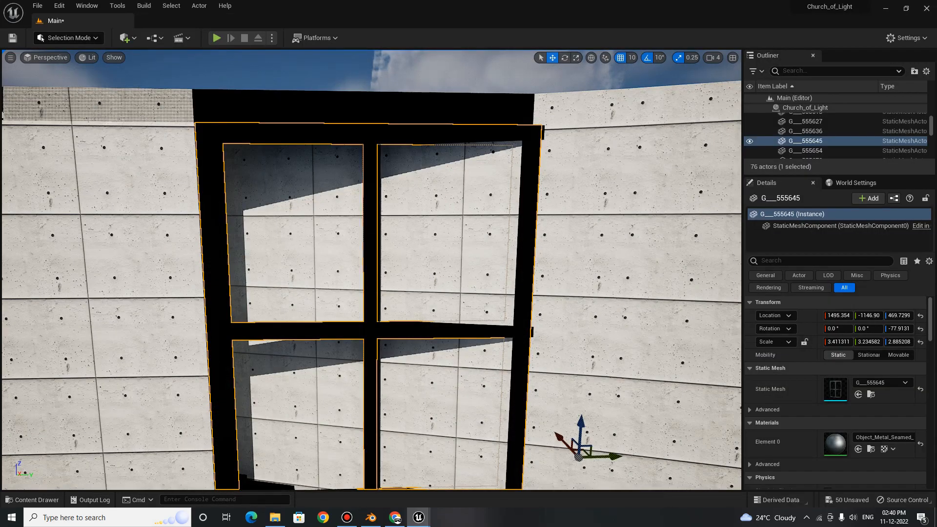
right_click_drag(371, 268, 577, 234)
Select the window object with the Object_Translucent_Glass_Blue_ material, open and save its static mesh, and return to the level.
left_click(361, 273)
right_click_drag(361, 274, 380, 307)
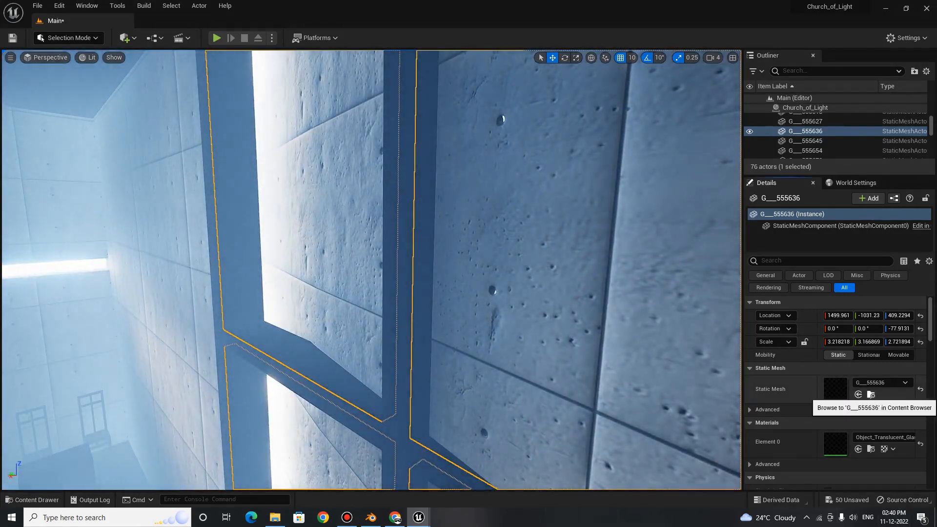
left_click(870, 394)
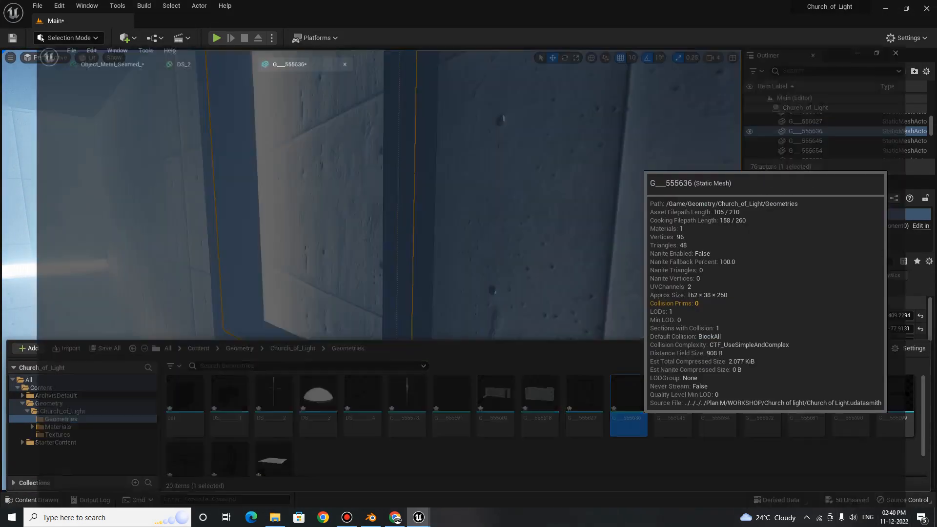
double_click(628, 396)
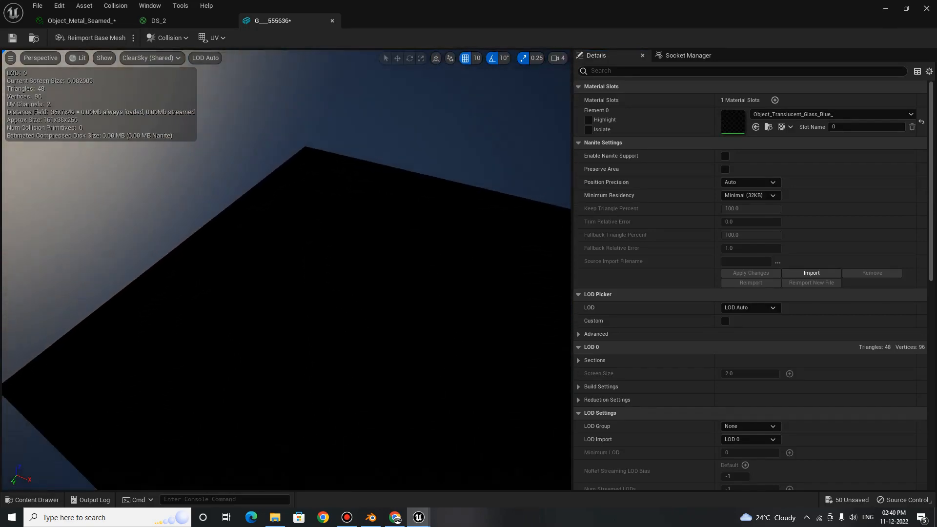
right_click_drag(286, 269, 197, 192)
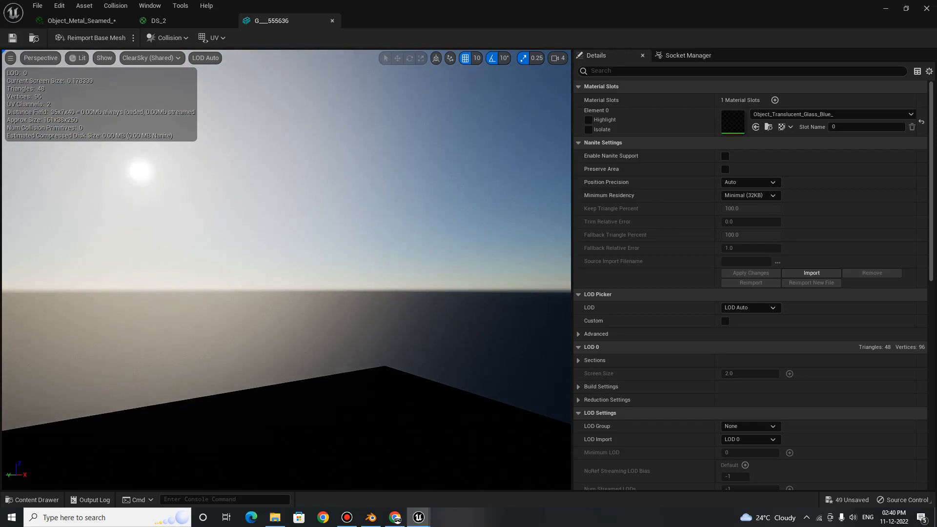
left_click(31, 499)
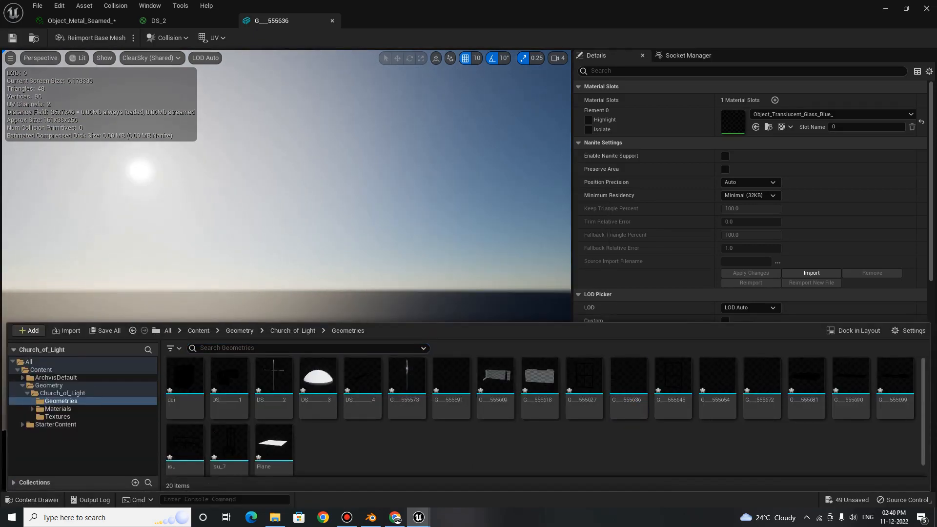
left_click(885, 8)
Frame the church interior facing the cross and collapse the Church_of_Light scene in the Outliner.
right_click_drag(420, 253, 294, 289)
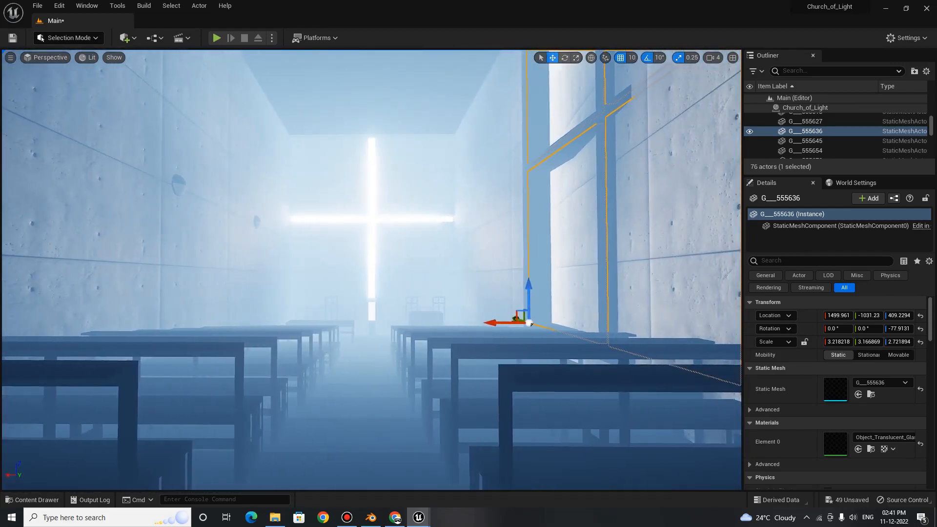
key("d")
key("a")
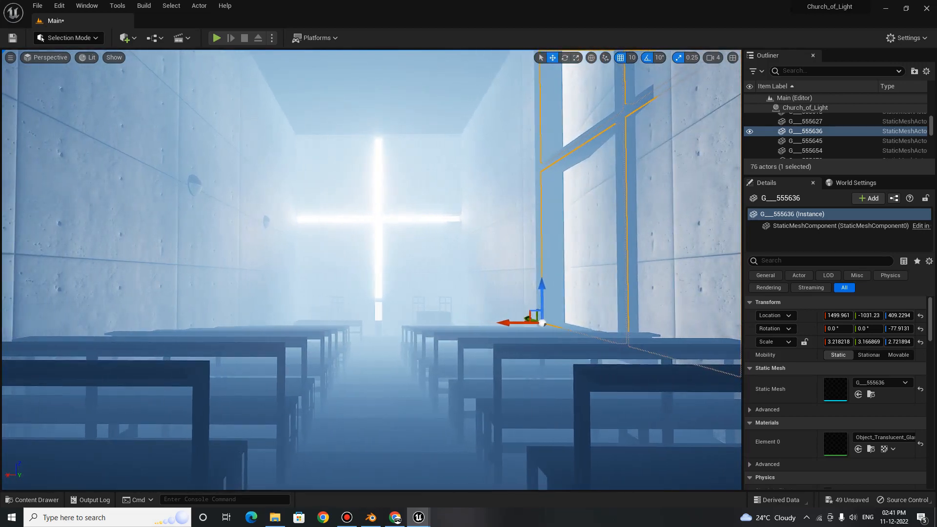
scroll(835, 342, "down", 2)
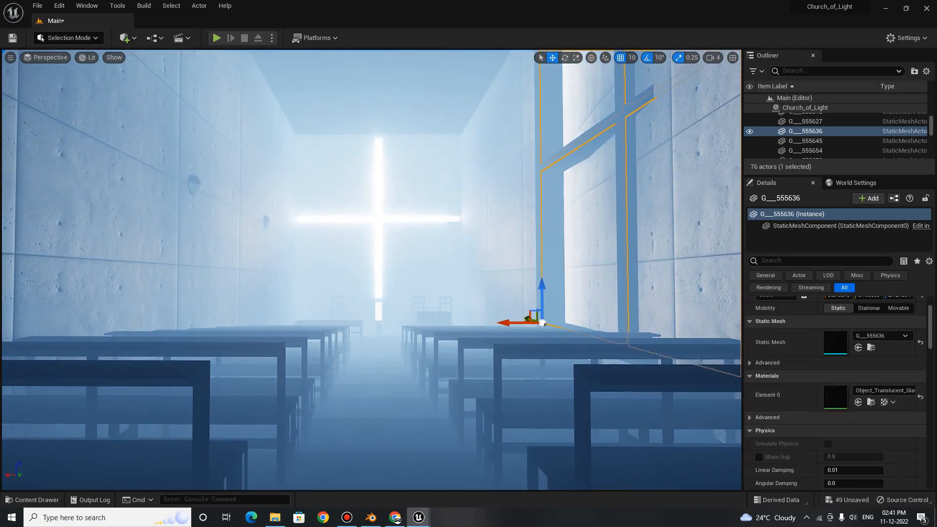
scroll(851, 134, "up", 3)
scroll(835, 136, "up", 5)
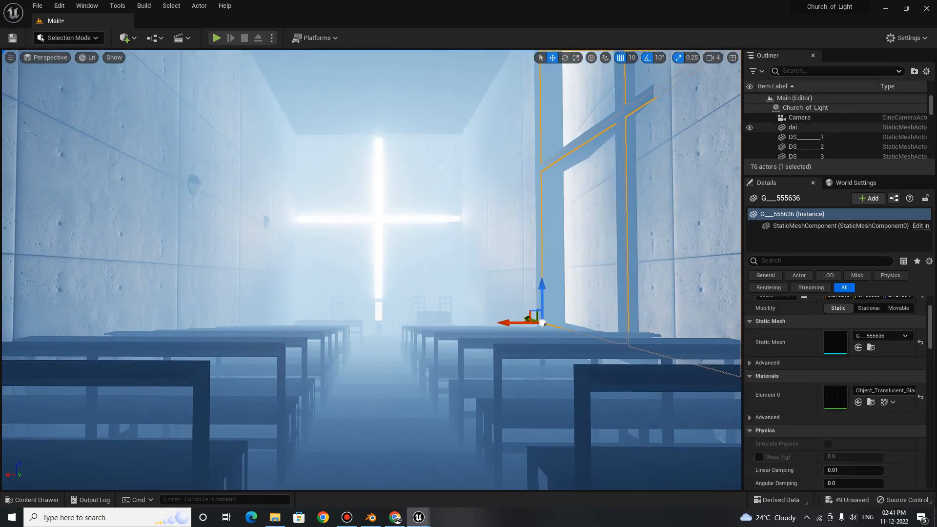
left_click(768, 107)
scroll(866, 132, "down", 1)
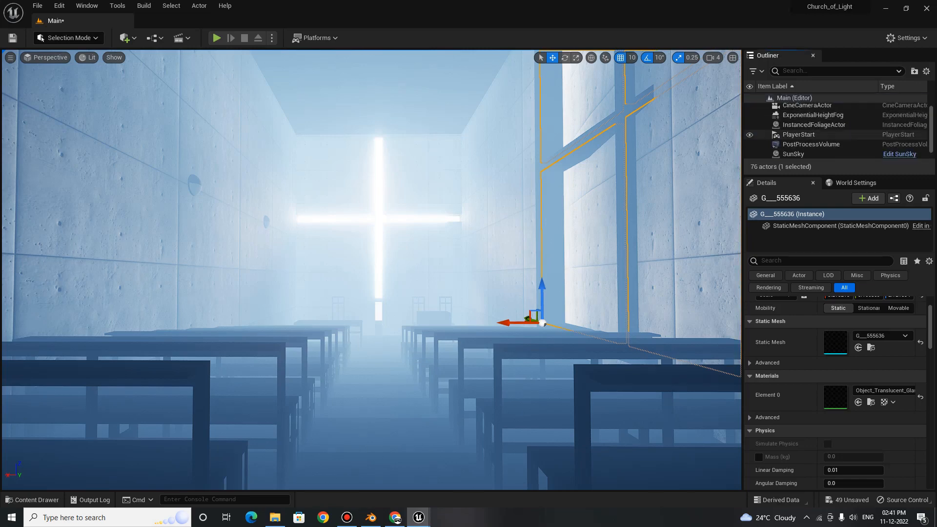
Try Fog Density values of 0.01 and 0.05 on the ExponentialHeightFog actor.
left_click(825, 116)
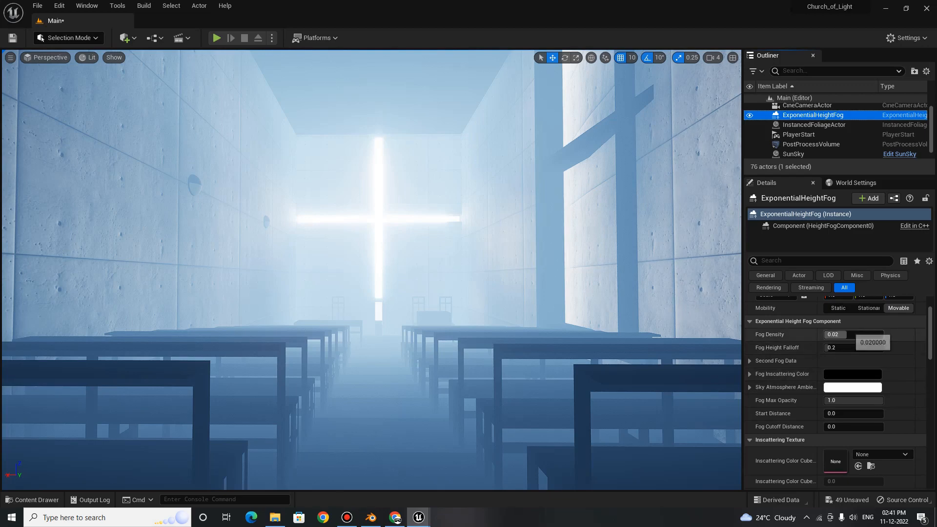
left_click(848, 334)
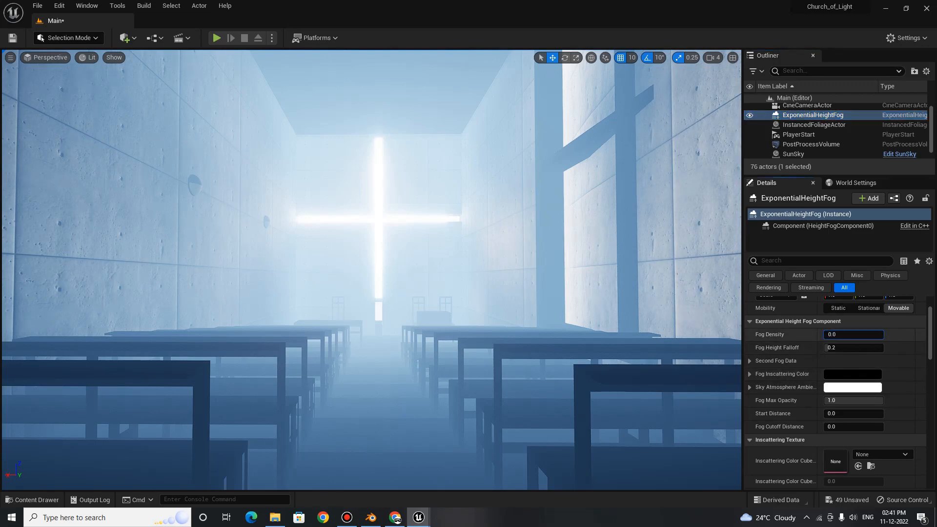
type("0.01")
key("Return")
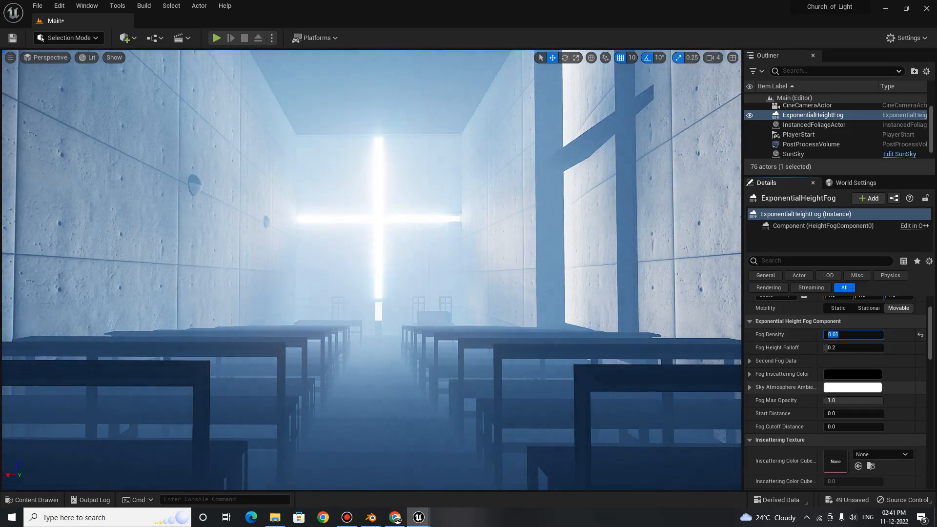
scroll(877, 384, "up", 2)
type("0.05")
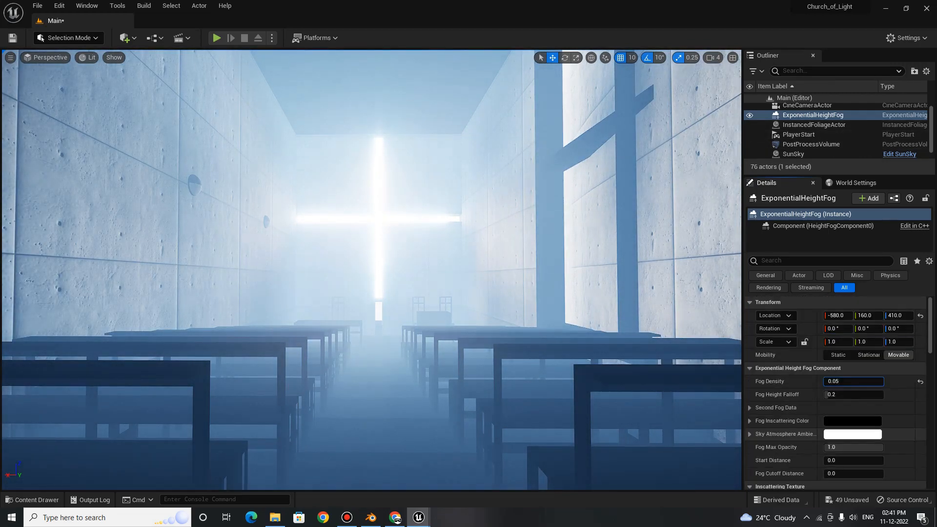
Fix the PostProcessVolume's exposure range by setting both Min EV100 and Max EV100 to 1.0.
left_click(811, 144)
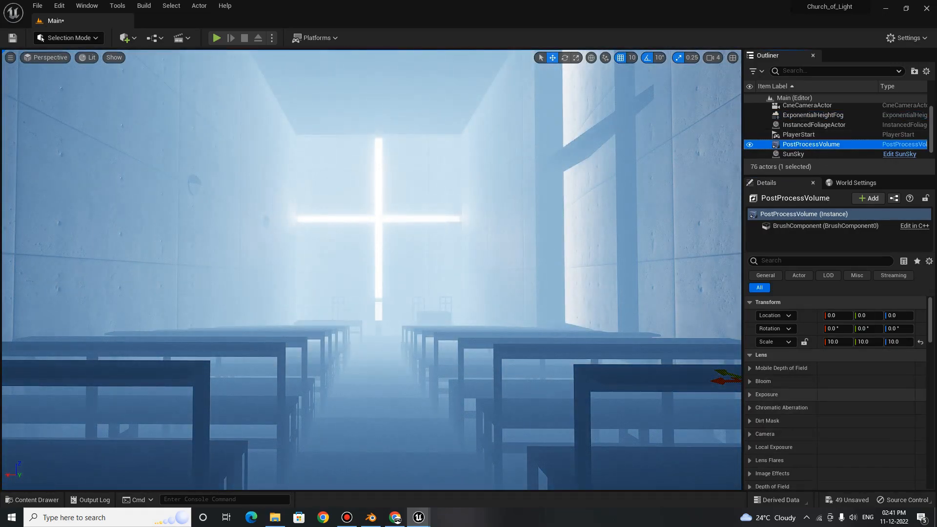
left_click(749, 381)
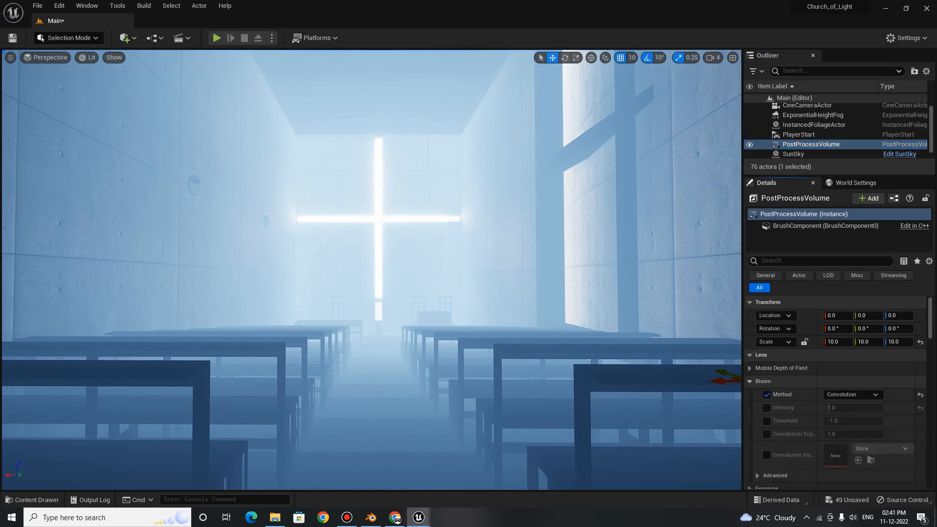
scroll(761, 381, "down", 3)
left_click(749, 334)
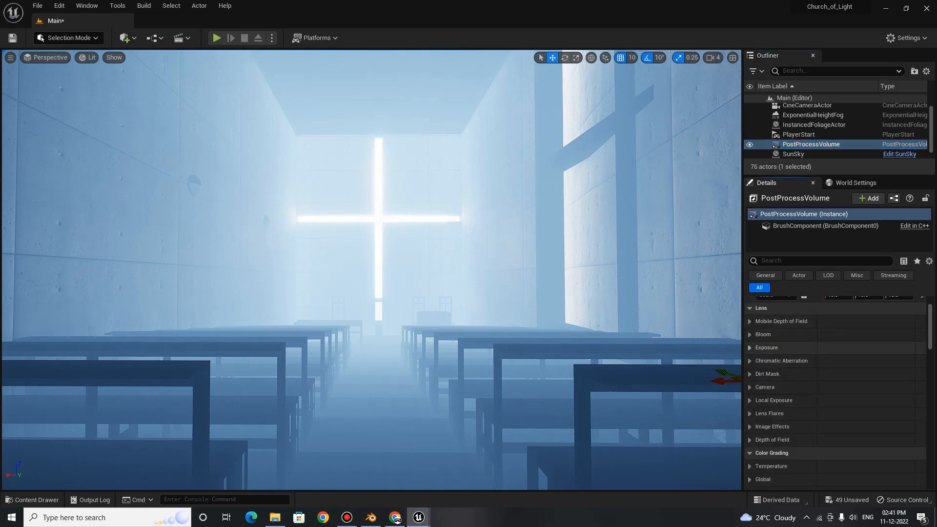
left_click(765, 348)
scroll(766, 347, "down", 4)
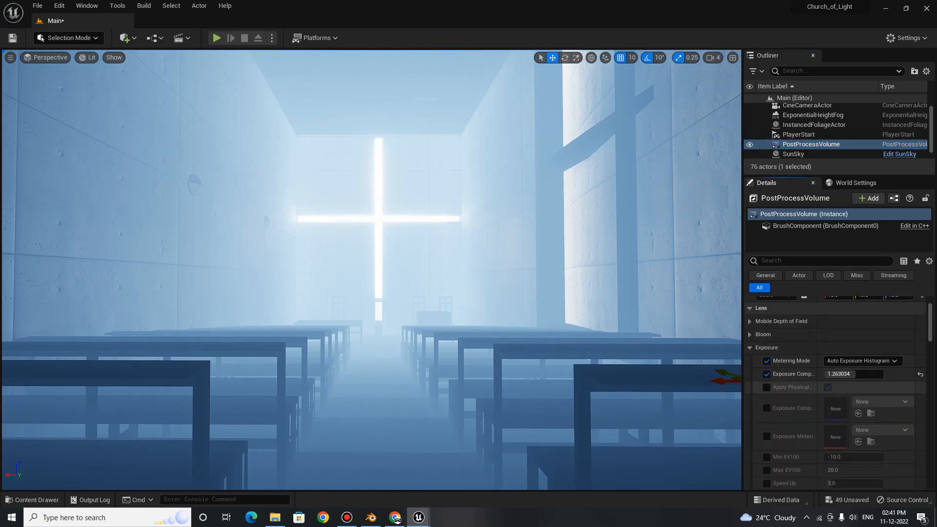
left_click(766, 395)
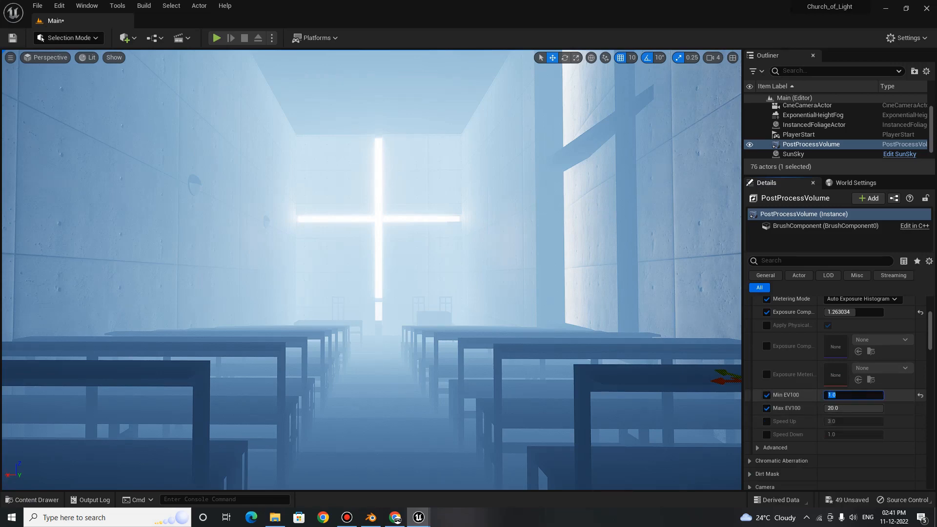
left_click(853, 408)
type("1.0")
key("Return")
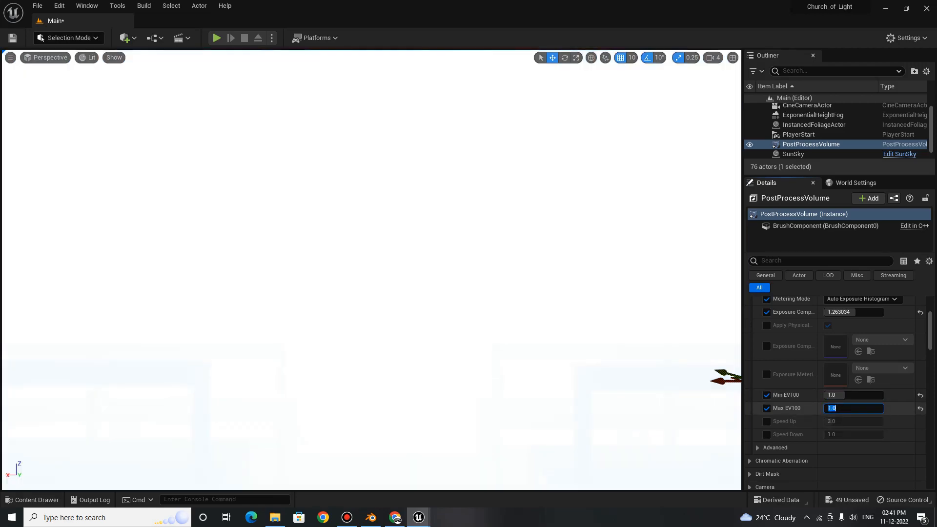
Lower the PostProcessVolume's Exposure Compensation to about -5.94.
scroll(835, 393, "up", 5)
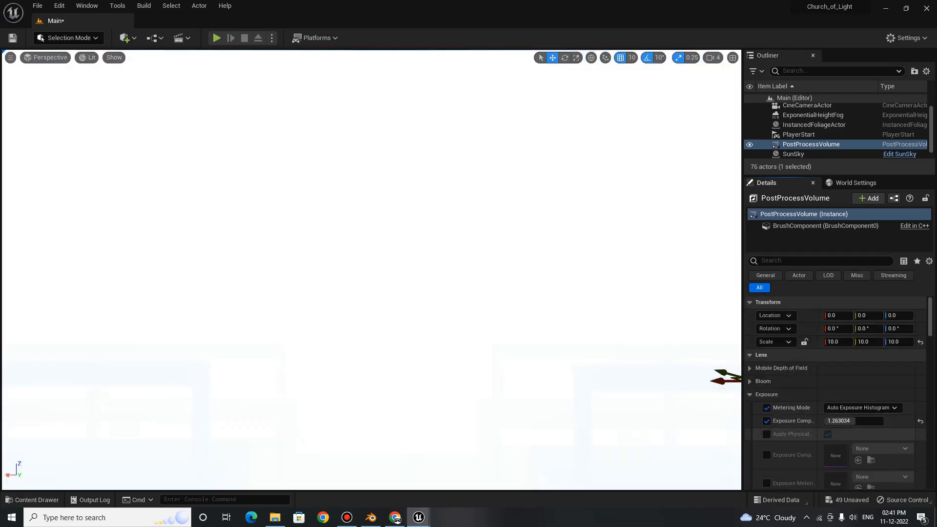
left_click_drag(854, 421, 840, 421)
scroll(834, 393, "down", 2)
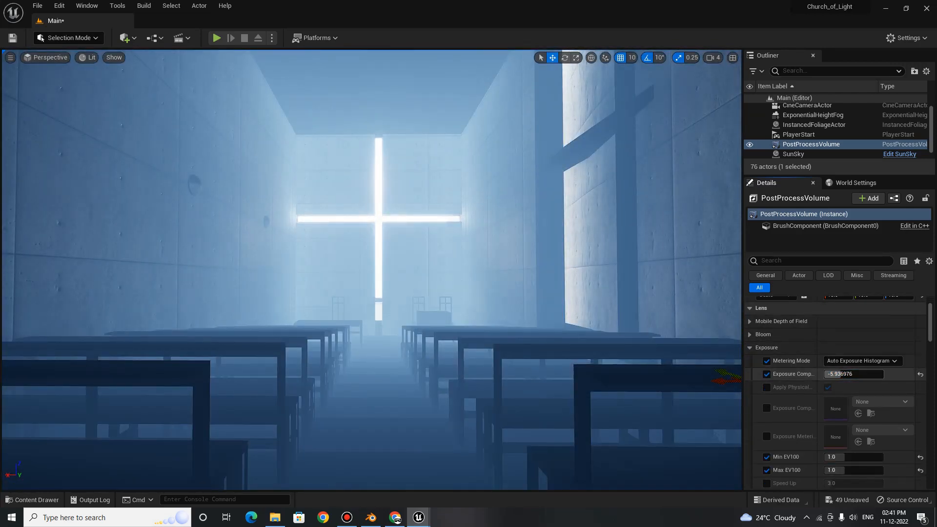
Select the SunSky actor and examine its location, date and solar time settings.
scroll(820, 137, "up", 1)
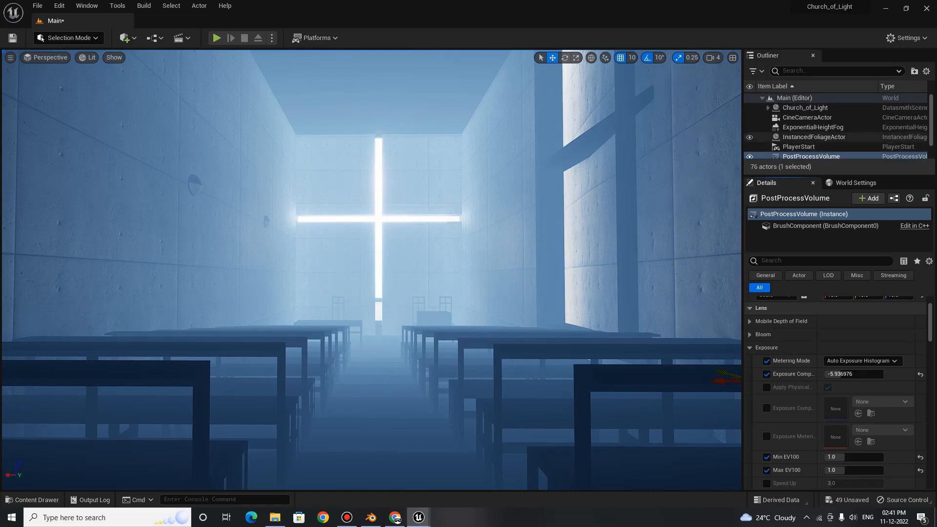
scroll(774, 137, "down", 2)
left_click(776, 144)
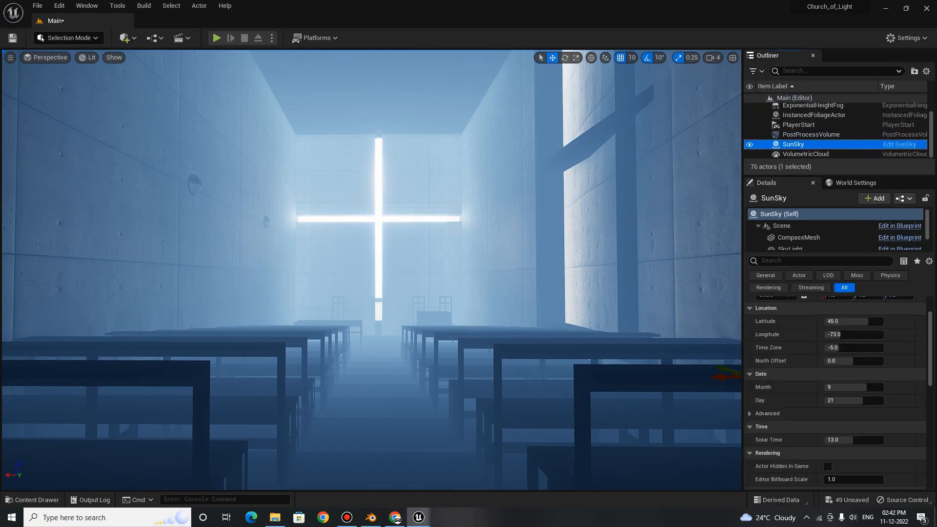
scroll(790, 391, "up", 3)
scroll(791, 369, "down", 3)
scroll(790, 380, "up", 2)
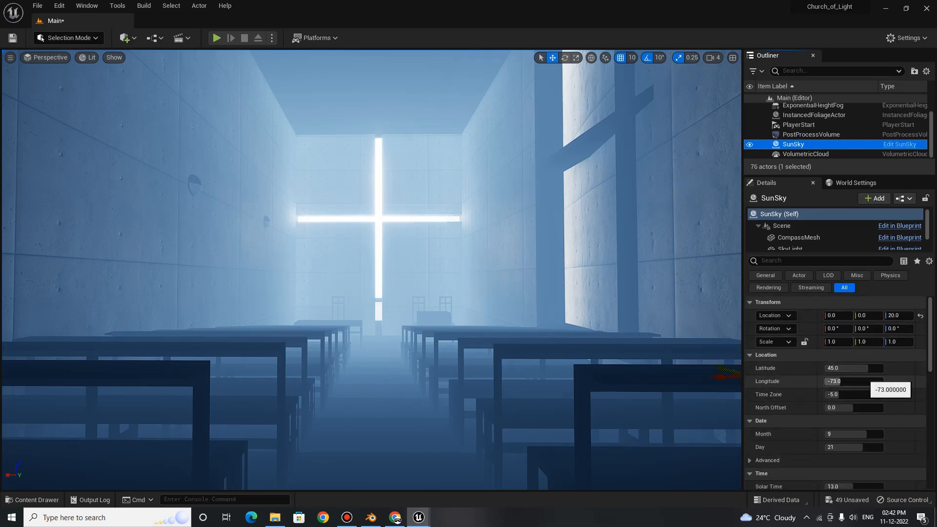
scroll(840, 382, "down", 2)
scroll(834, 390, "up", 2)
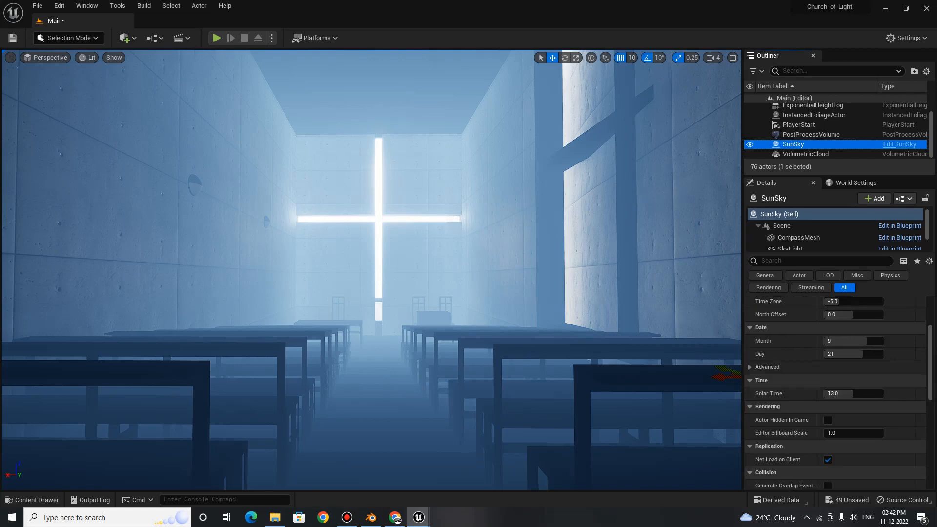
scroll(831, 385, "down", 7)
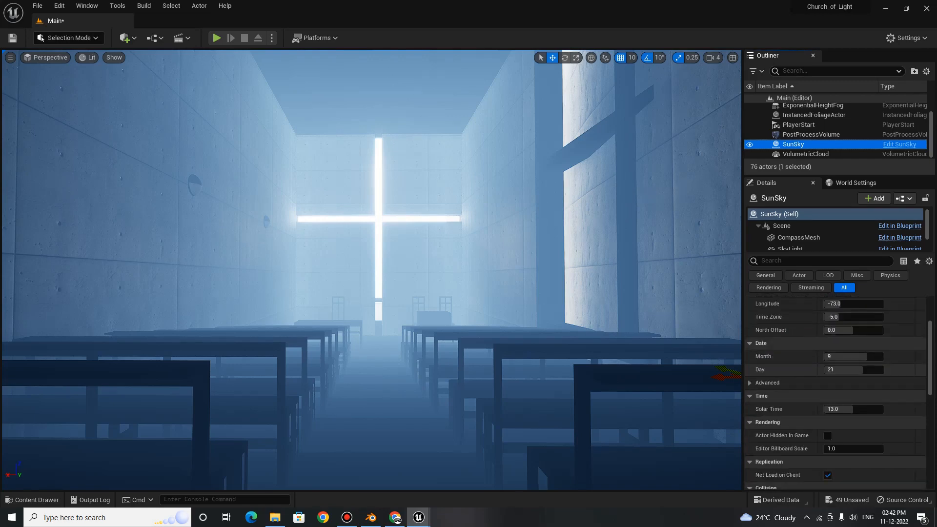
scroll(831, 385, "up", 4)
scroll(832, 385, "up", 3)
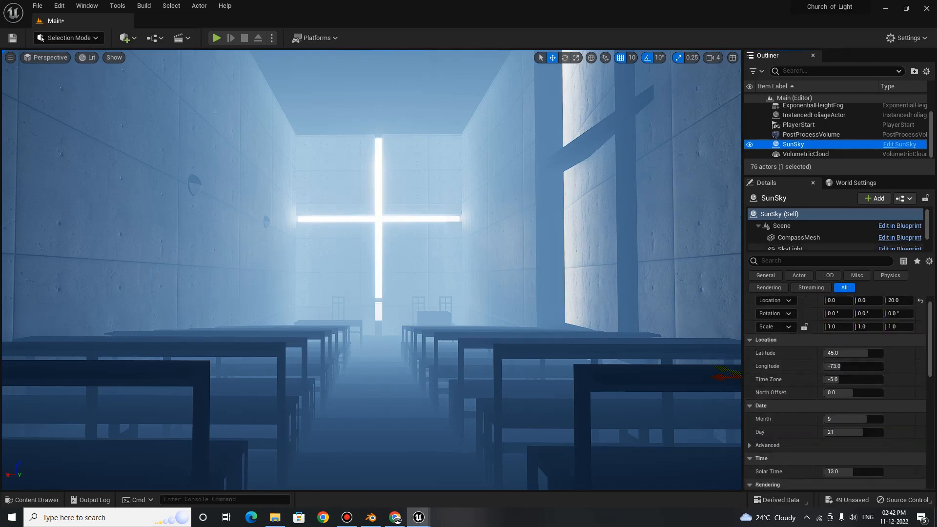
Set the ExponentialHeightFog actor's Fog Density to 0.0 to clear the haze from the interior.
left_click(812, 106)
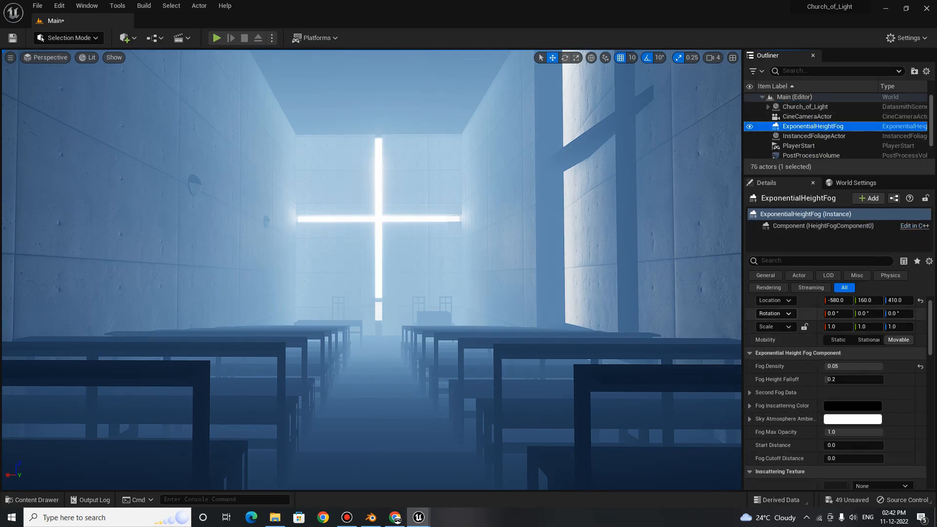
scroll(839, 385, "up", 1)
left_click(864, 379)
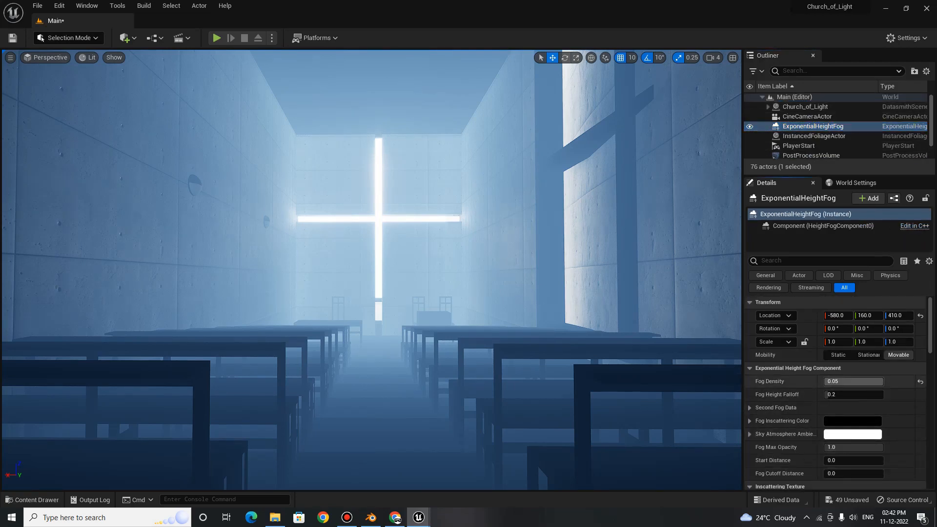
type("0")
key("Return")
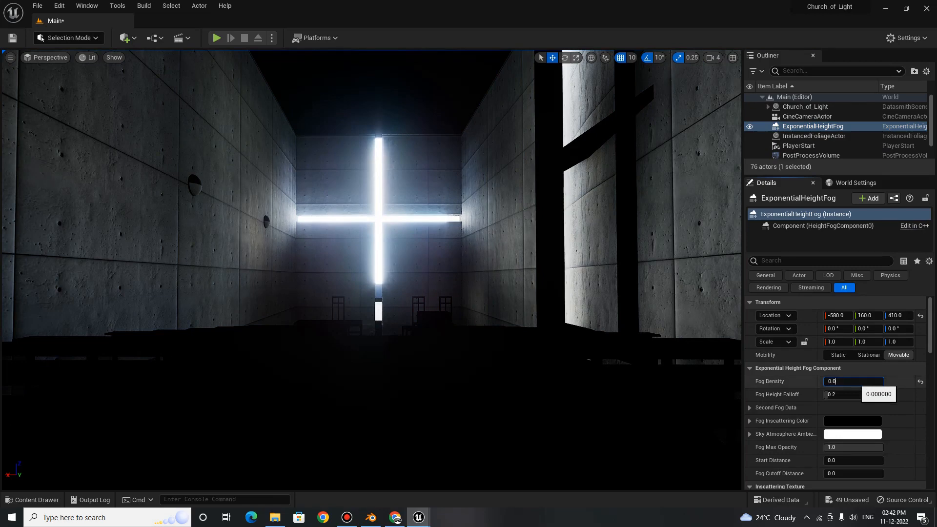
left_click_drag(856, 382, 826, 382)
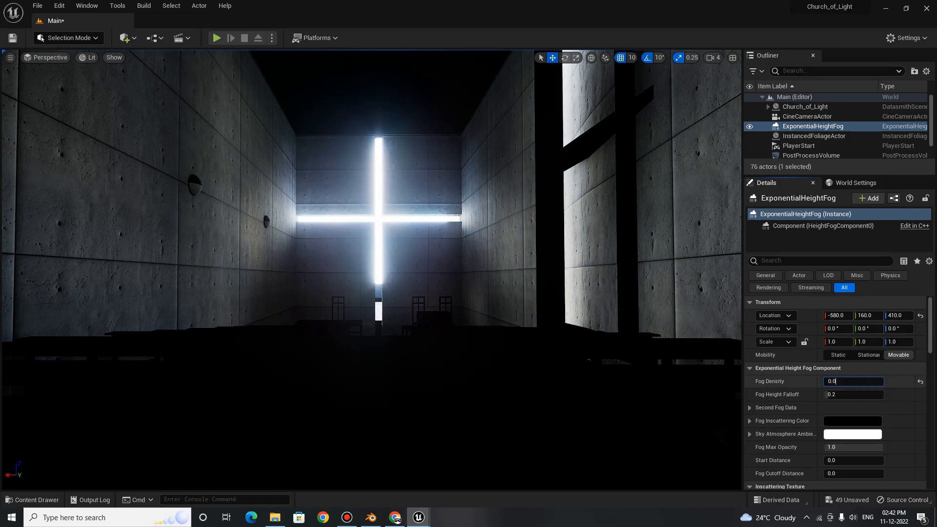
key("Return")
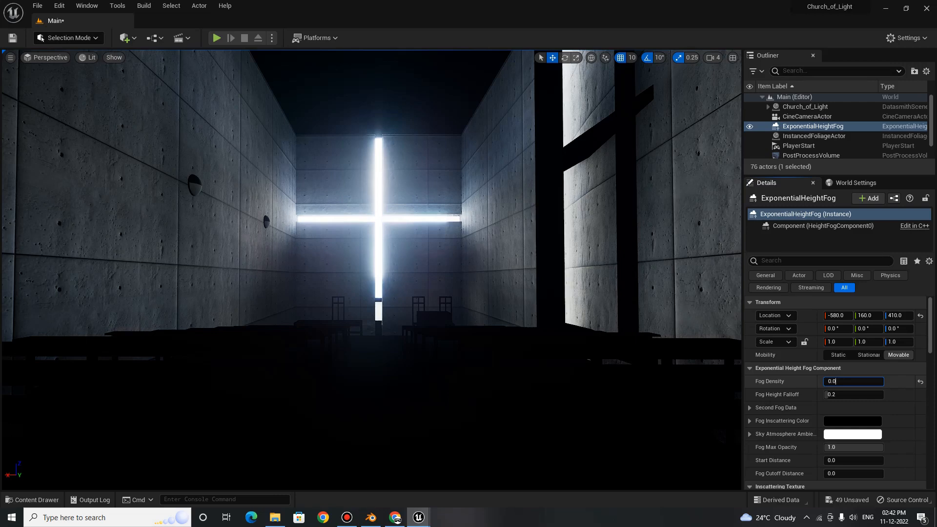
Set the ExponentialHeightFog actor's Fog Density to 0.01.
key("Return")
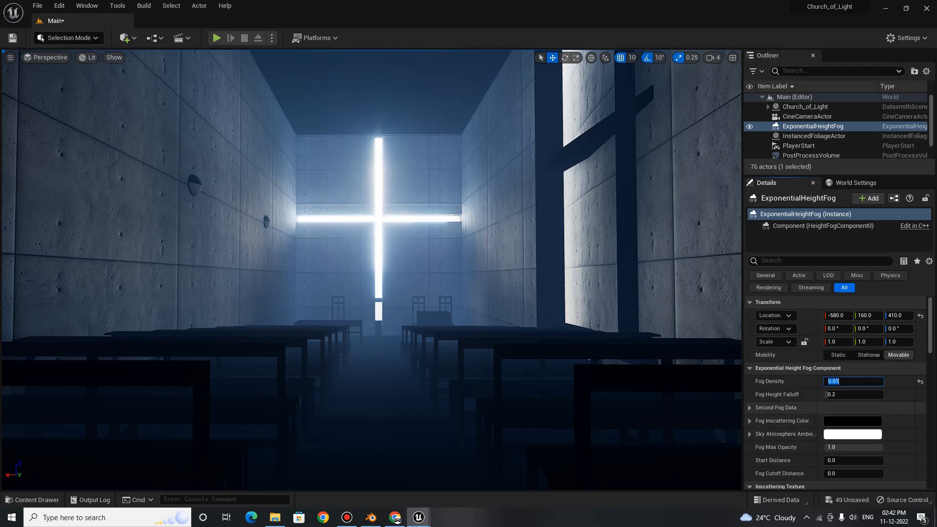
left_click(854, 381)
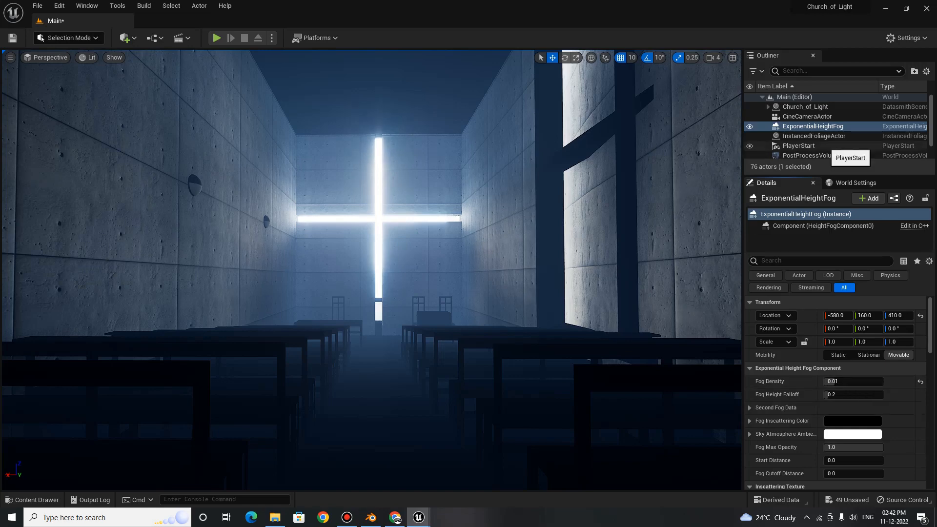
Tint the Light Color of the SunSky actor's DirectionalLight a warm cream, about R 255, G 237, B 210.
scroll(825, 146, "down", 2)
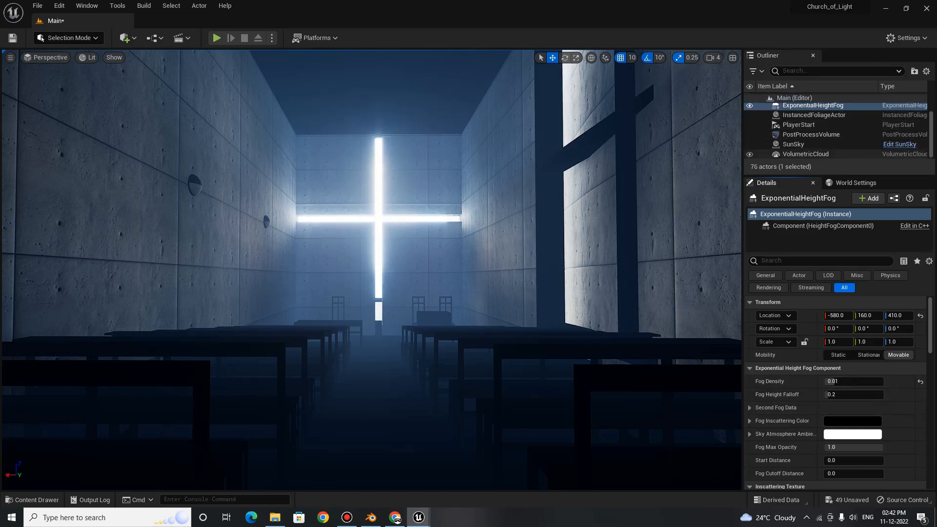
left_click(800, 144)
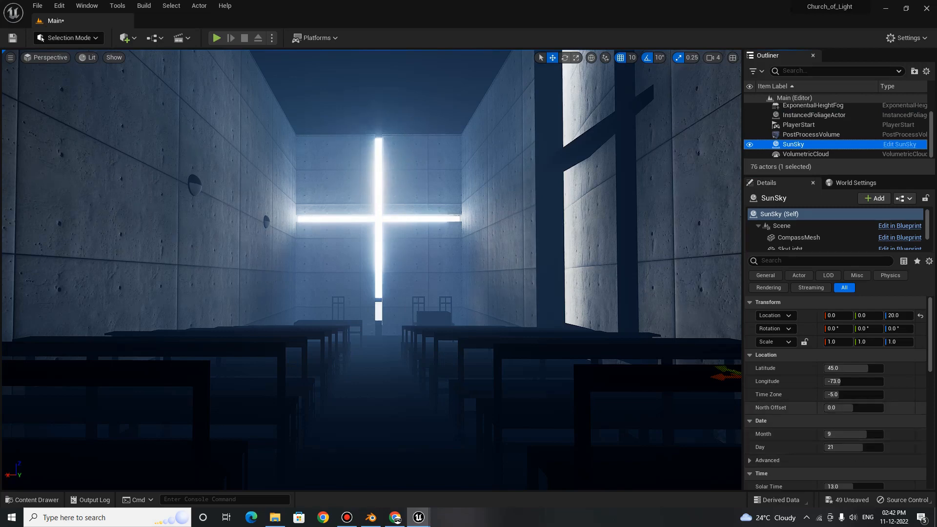
scroll(829, 381, "down", 5)
scroll(829, 387, "down", 15)
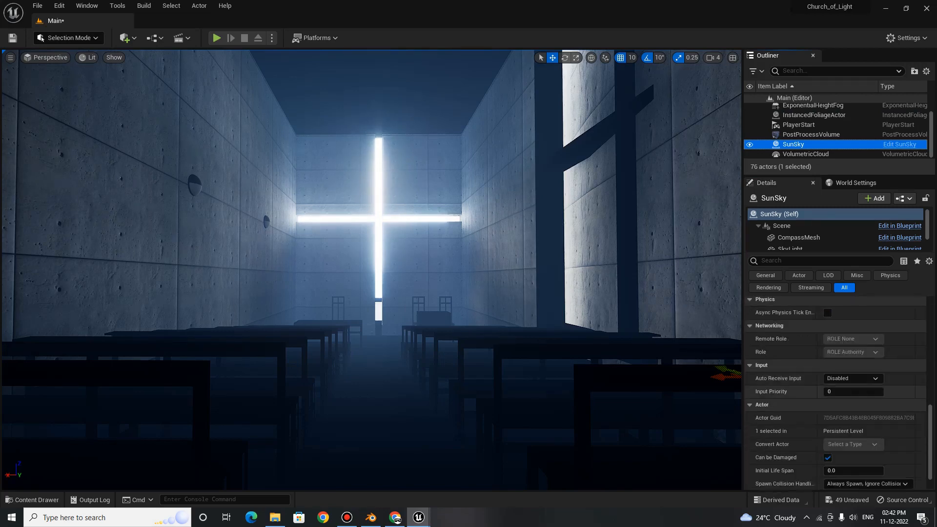
scroll(829, 388, "up", 20)
scroll(802, 231, "down", 2)
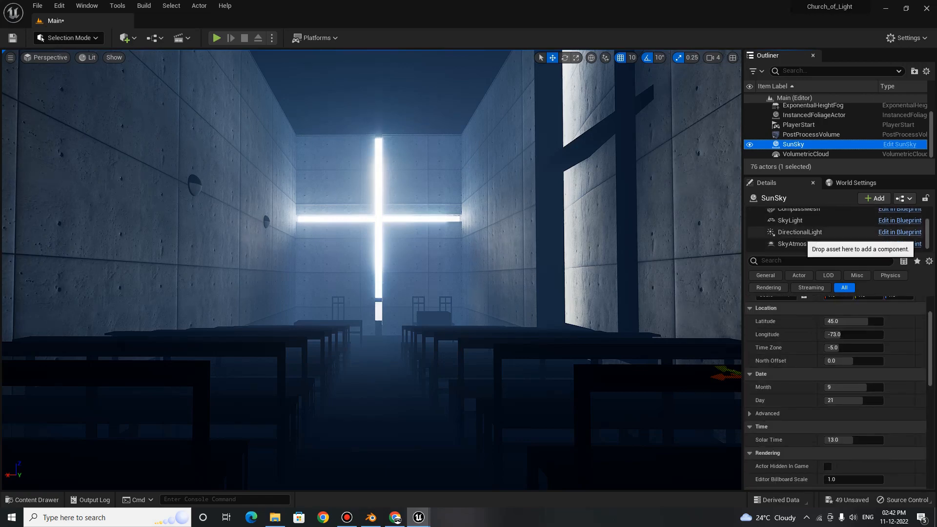
scroll(805, 234, "up", 1)
left_click(803, 246)
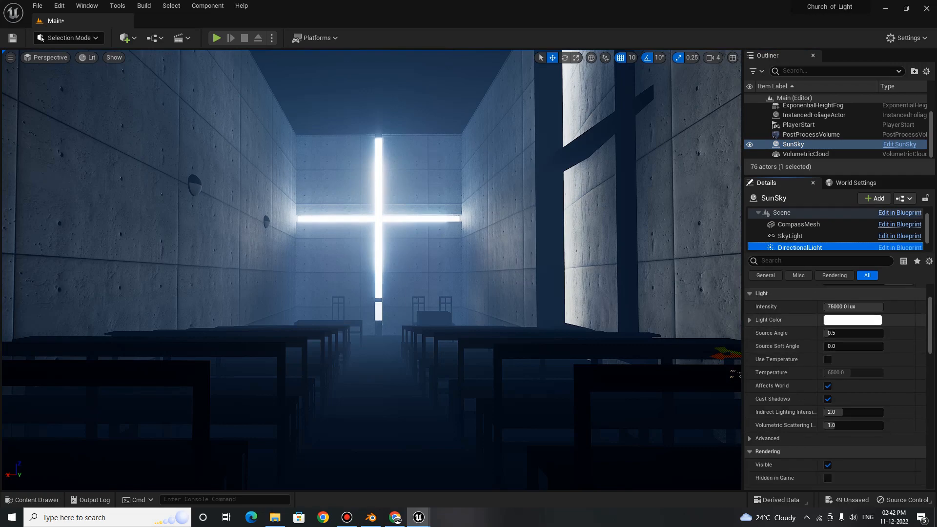
left_click(749, 320)
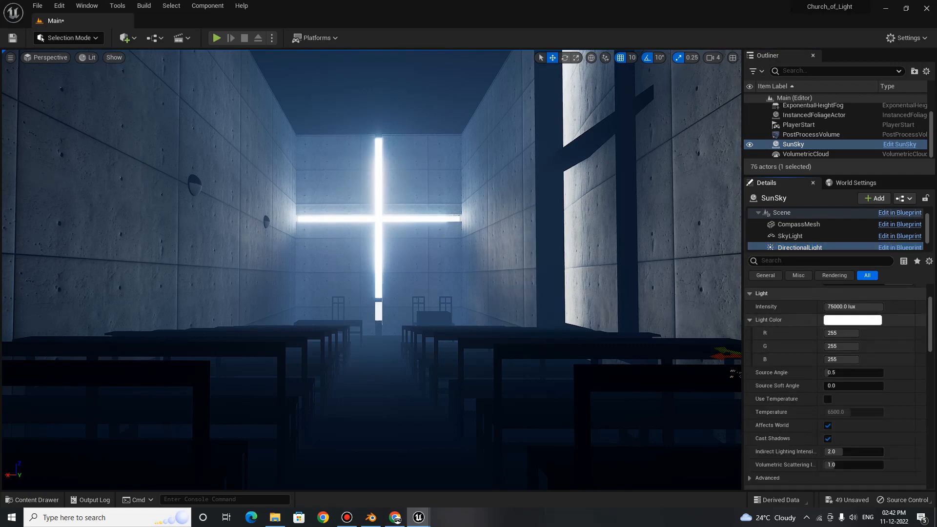
left_click(852, 320)
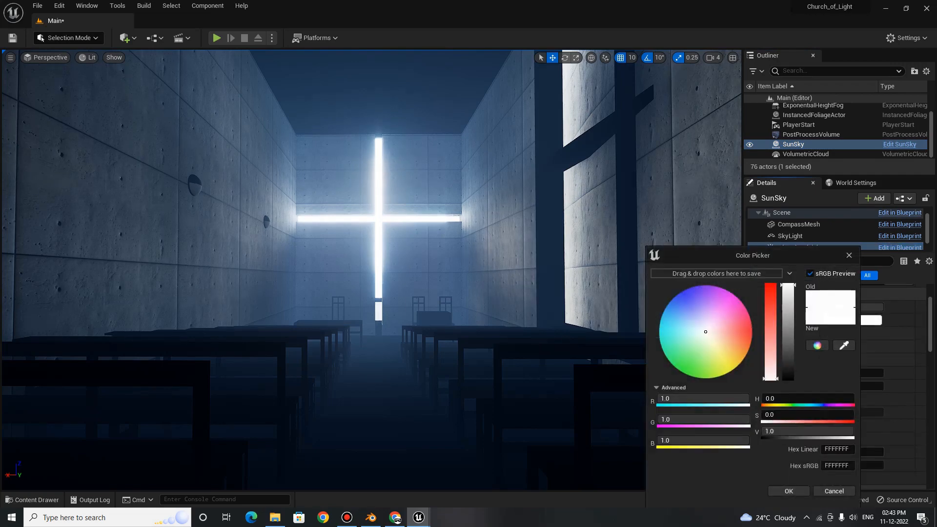
left_click_drag(705, 332, 719, 341)
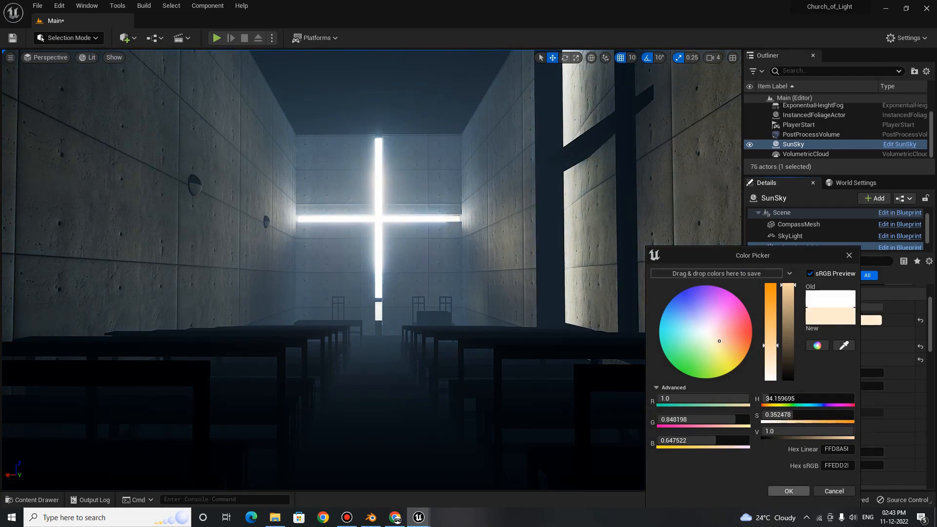
left_click(788, 491)
Examine the settings of the SunSky's DirectionalLight, Scene and CompassMesh components, plus the VolumetricCloud actor.
scroll(791, 384, "up", 3)
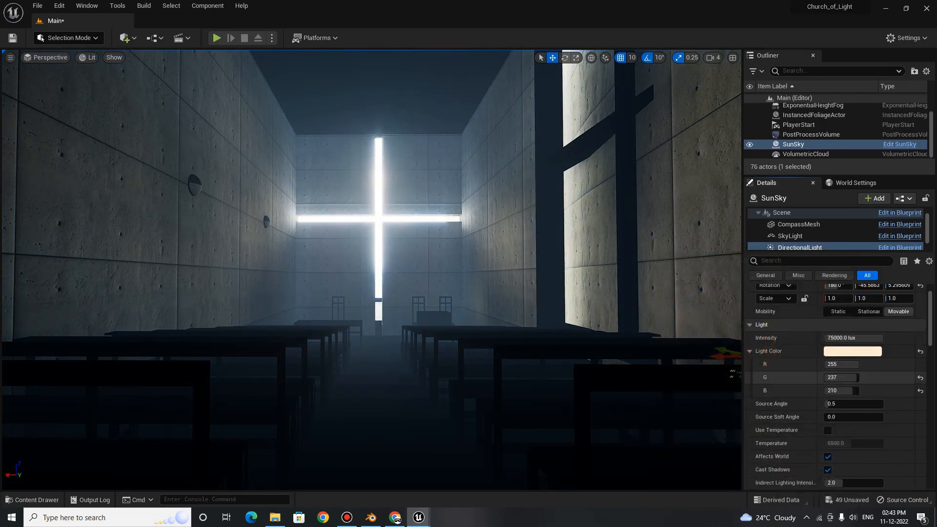
scroll(834, 385, "up", 1)
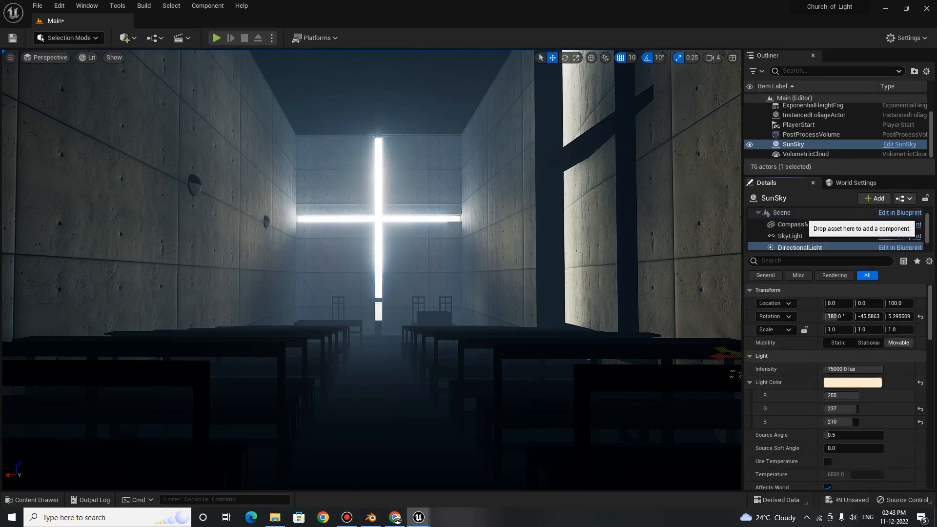
left_click(802, 214)
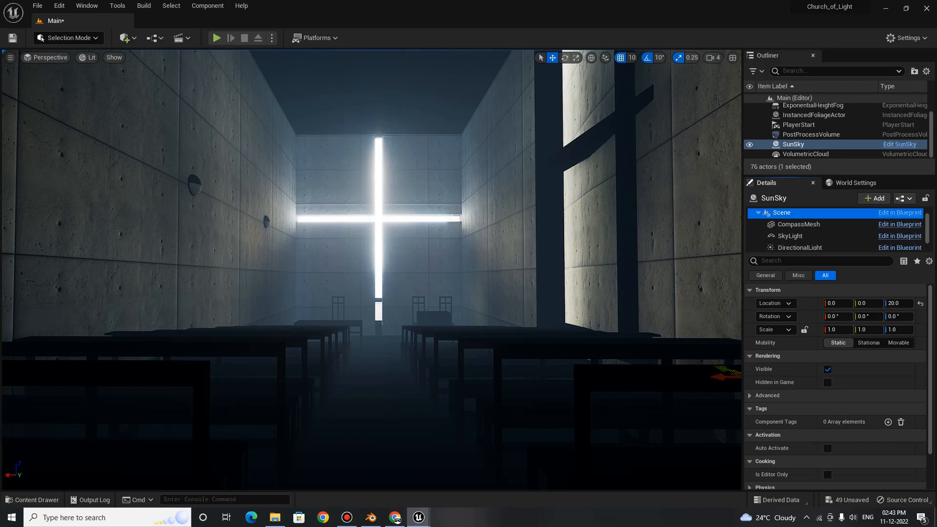
left_click(812, 145)
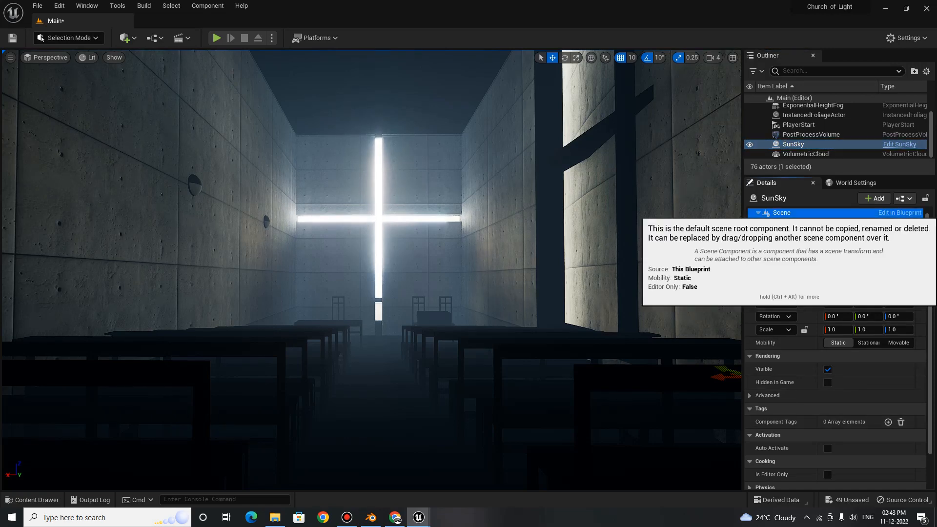
left_click(786, 213)
left_click(798, 224)
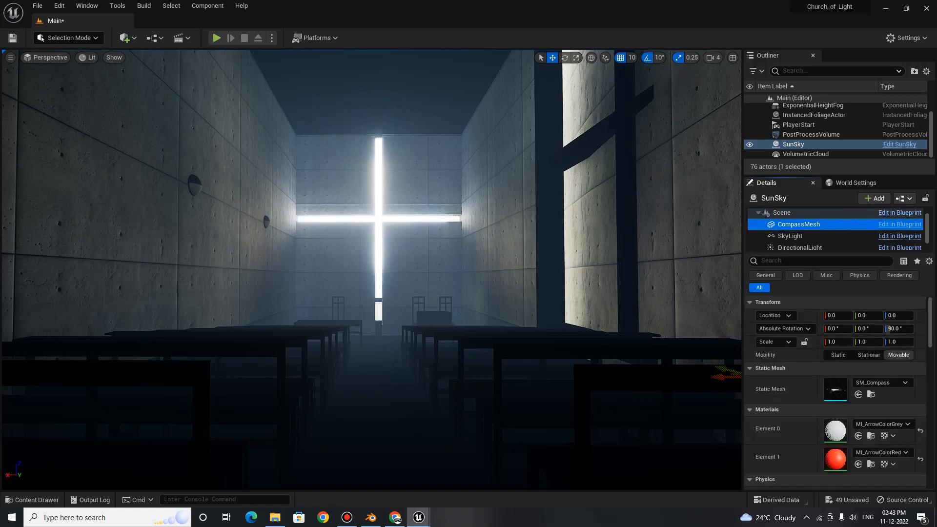
scroll(810, 239, "down", 1)
scroll(829, 239, "up", 2)
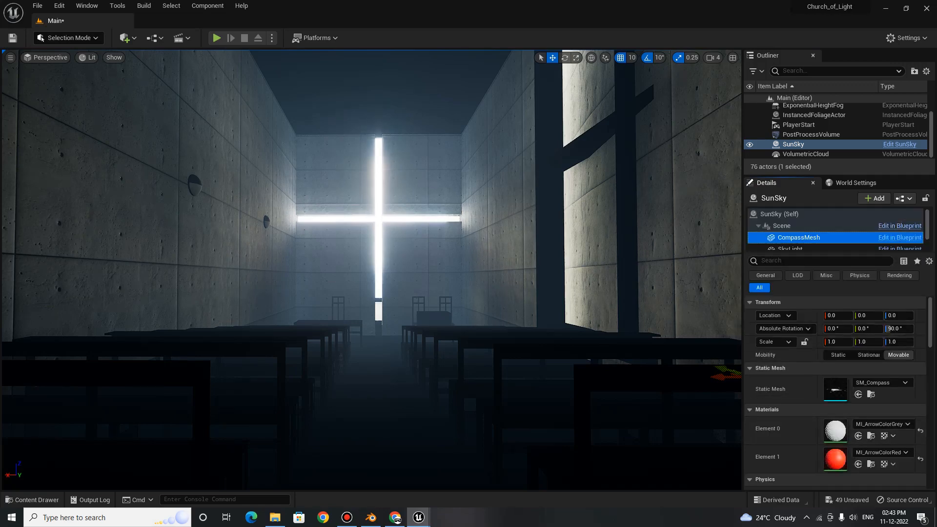
left_click(804, 154)
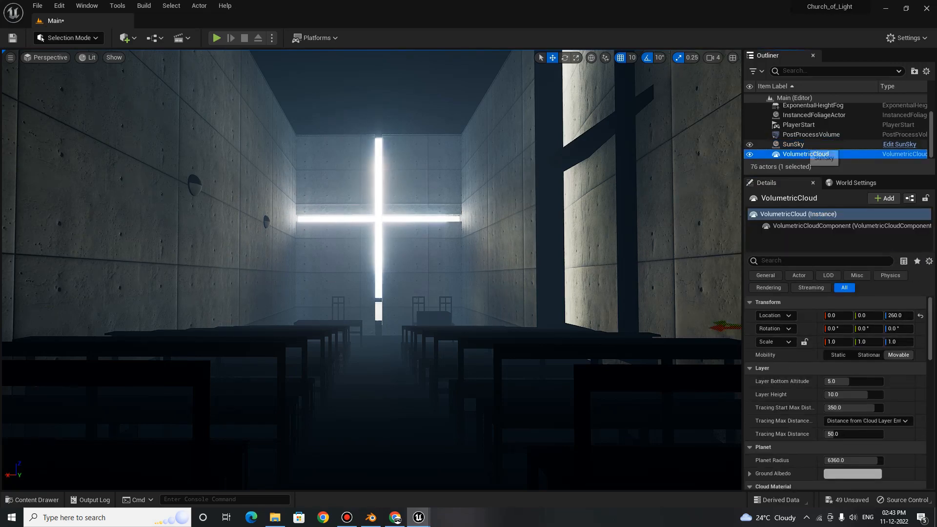
Set the SunSky actor's Latitude to about -69.83 and Longitude to about -139.24 to redirect the sunlight.
left_click(793, 144)
left_click(852, 368)
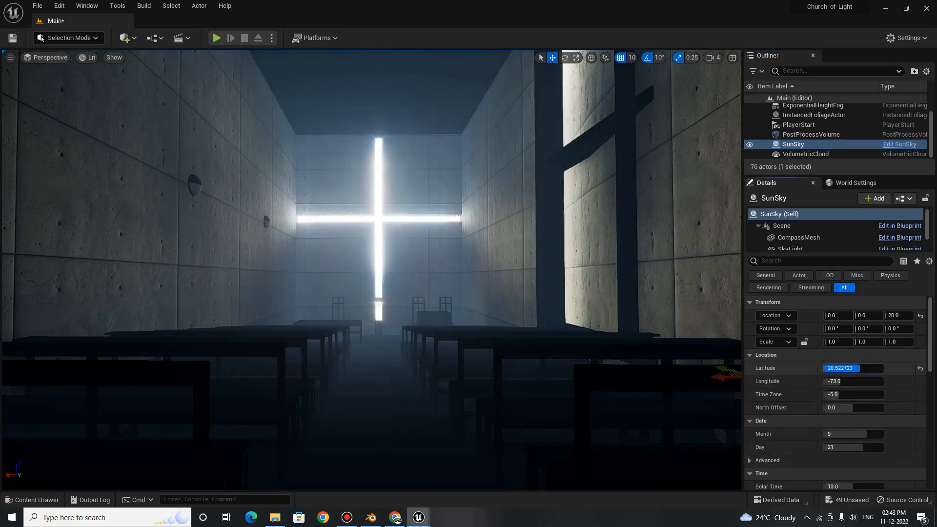
type("-89.99")
key("Return")
mouse_move(825, 368)
left_mouse_down()
mouse_move(853, 382)
mouse_move(828, 381)
left_mouse_up()
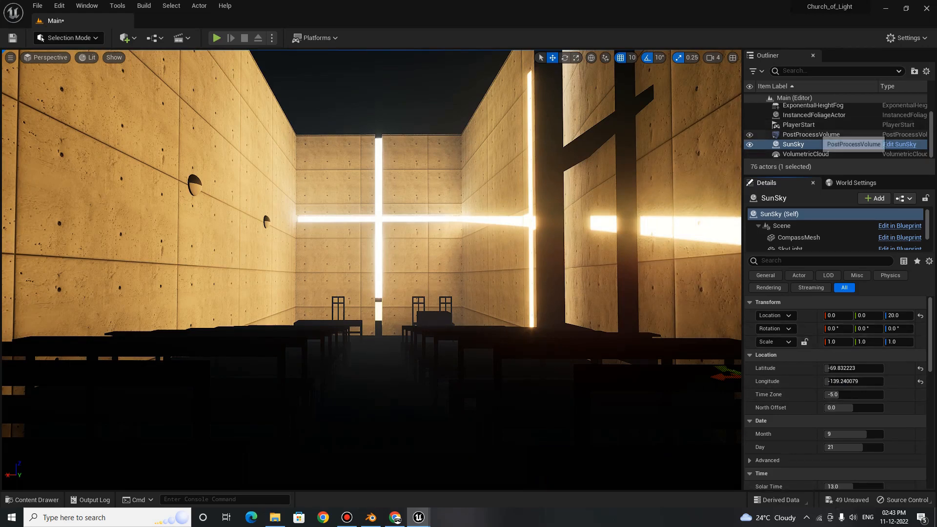
Raise the PostProcessVolume's Exposure Compensation to about -4.98 and check its other exposure settings.
left_click(809, 134)
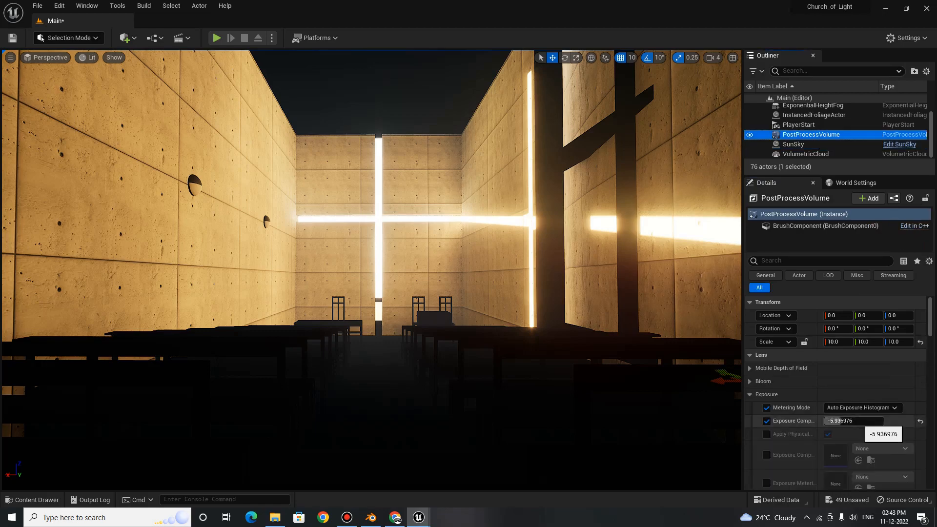
left_click_drag(859, 421, 875, 421)
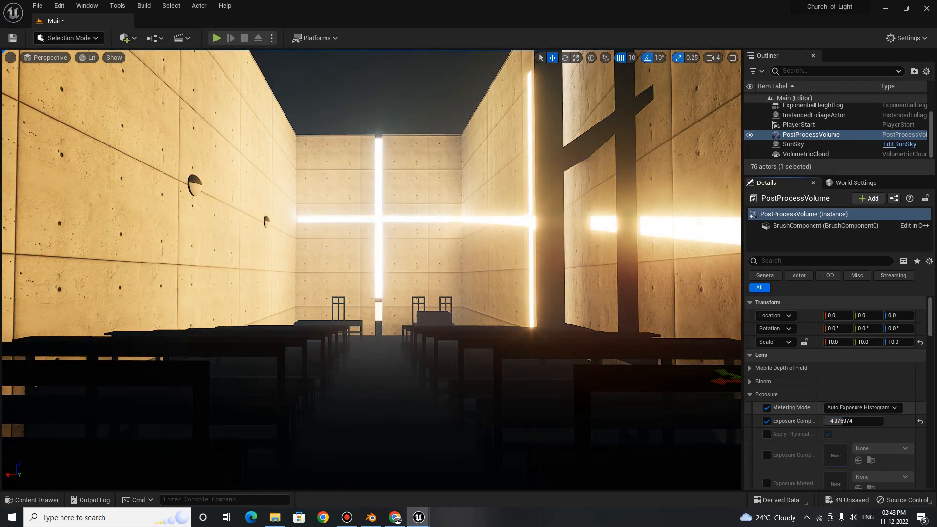
scroll(836, 390, "down", 5)
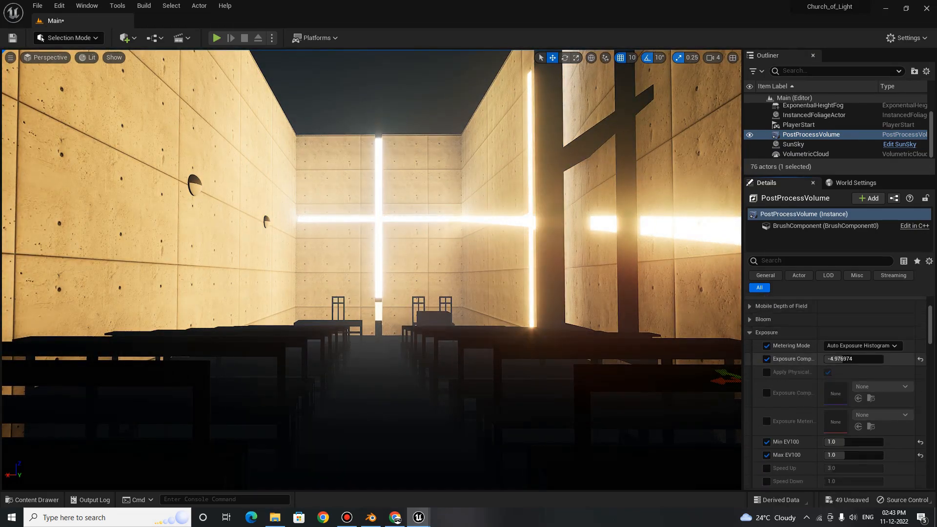
scroll(836, 390, "down", 2)
scroll(835, 390, "up", 3)
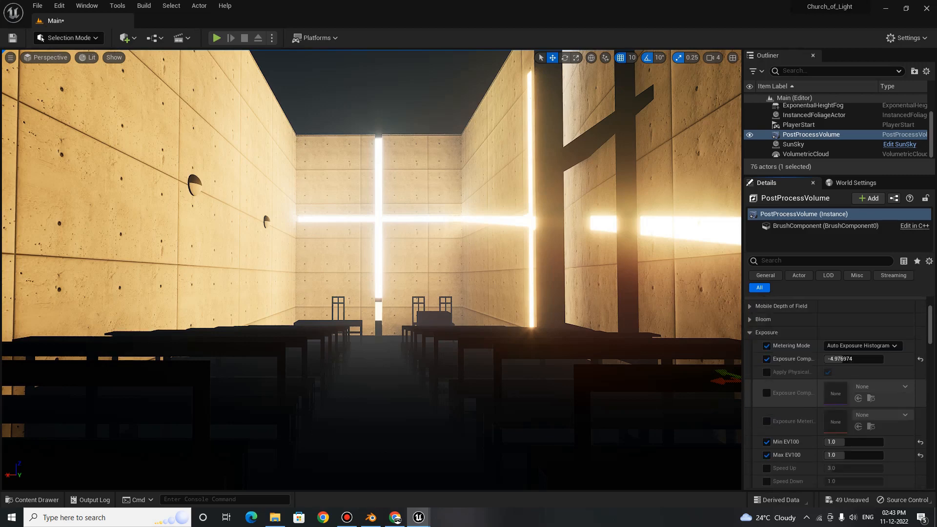
Set the SunSky's Longitude to about -127.72 and reduce its DirectionalLight color's saturation to about 0.06.
left_click(793, 145)
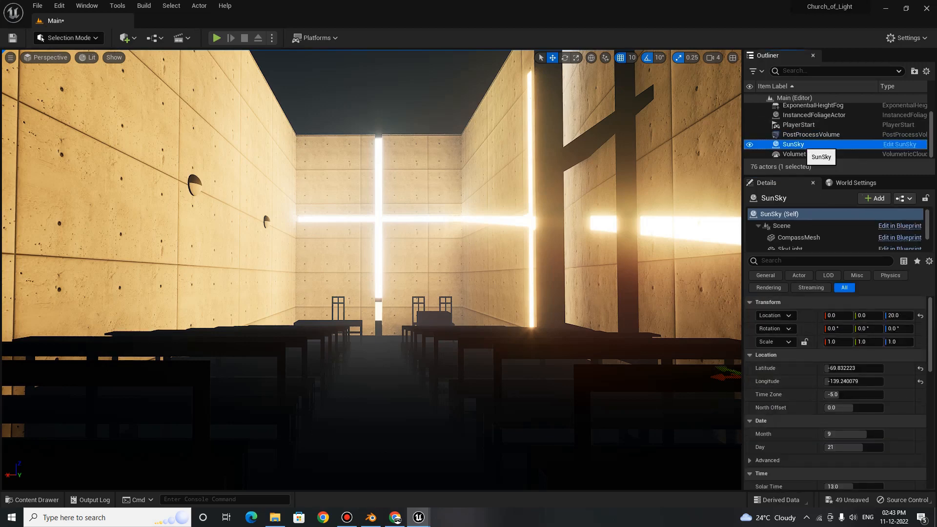
left_click_drag(850, 382, 855, 382)
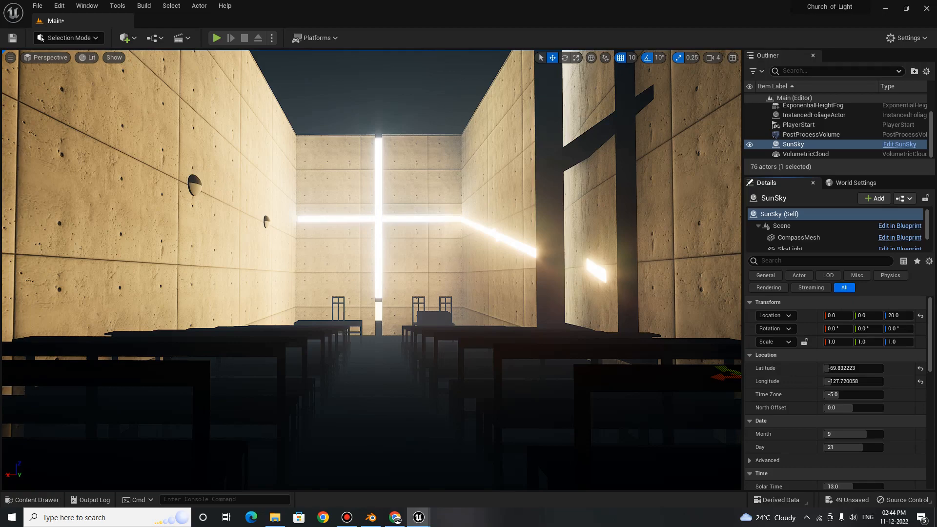
scroll(834, 229, "down", 2)
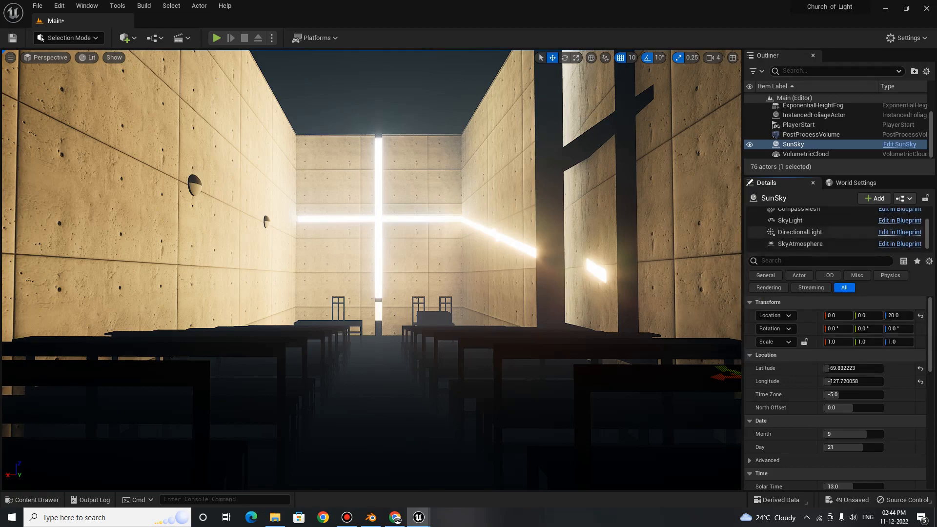
left_click(800, 233)
left_click(863, 382)
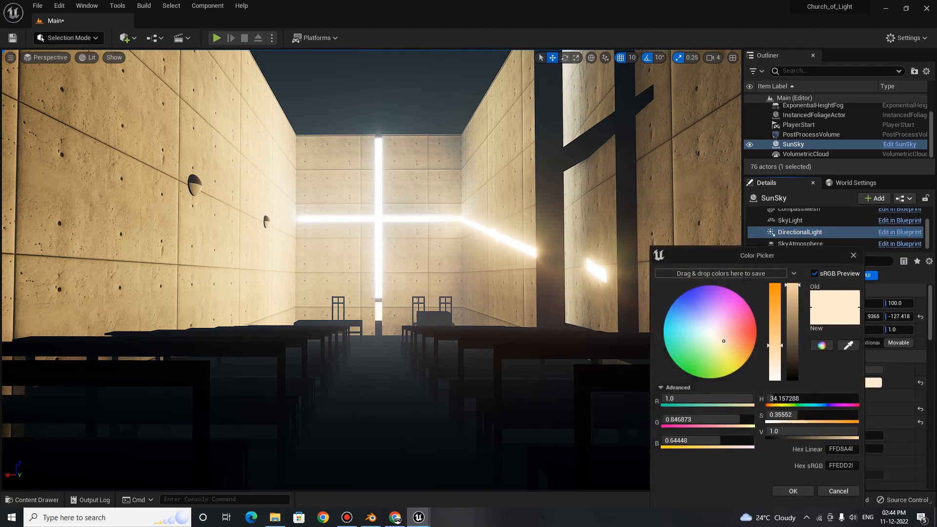
left_click_drag(774, 345, 774, 373)
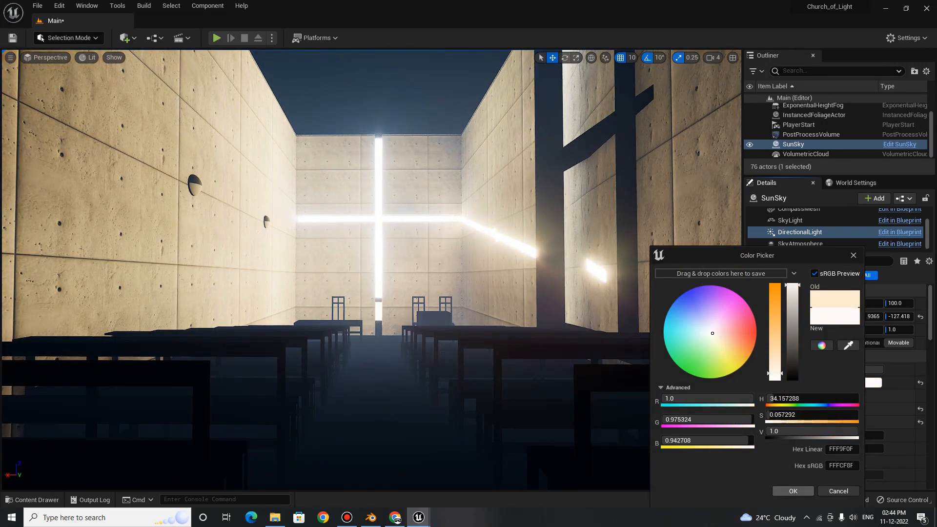
left_click(793, 491)
Apply the M_Wood_Walnut material from the StarterContent Materials folder to Element 0 of the church's floor mesh.
right_click_drag(469, 273, 412, 361)
key("e")
key("s")
key("w")
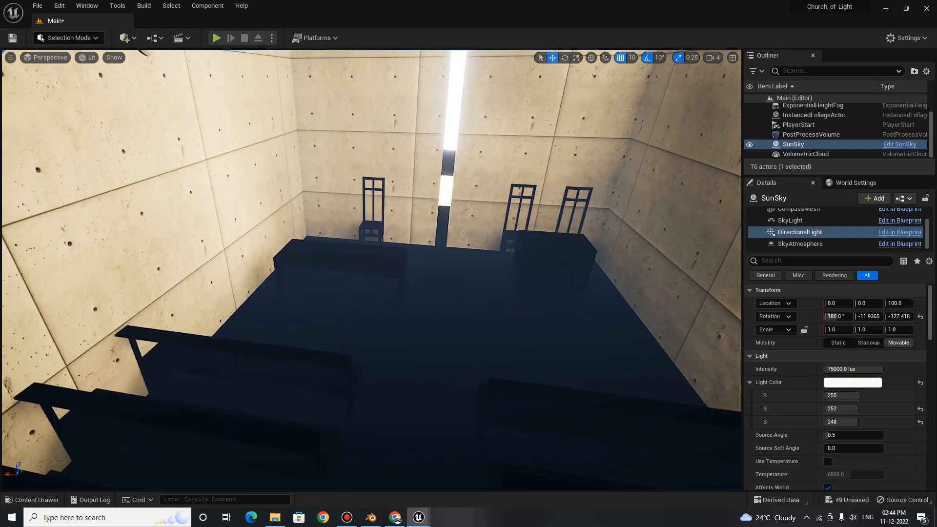
left_click(422, 317)
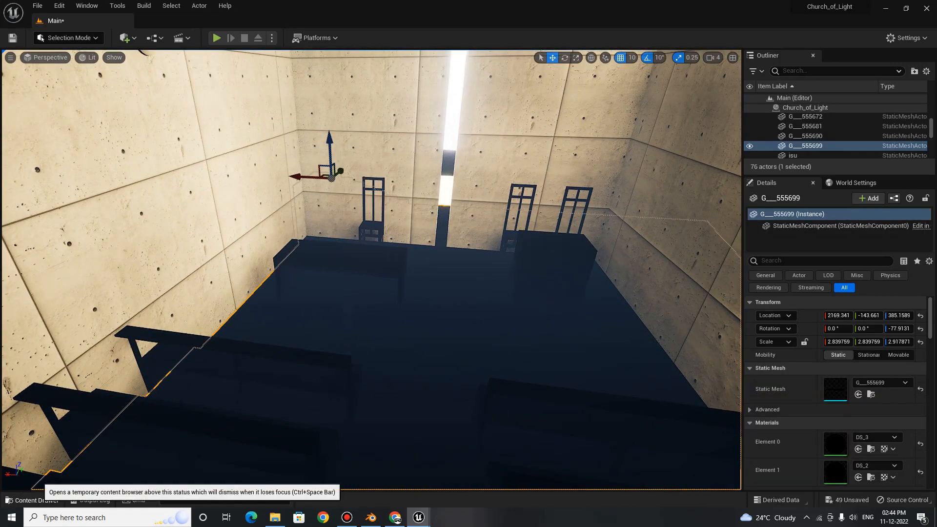
left_click(32, 500)
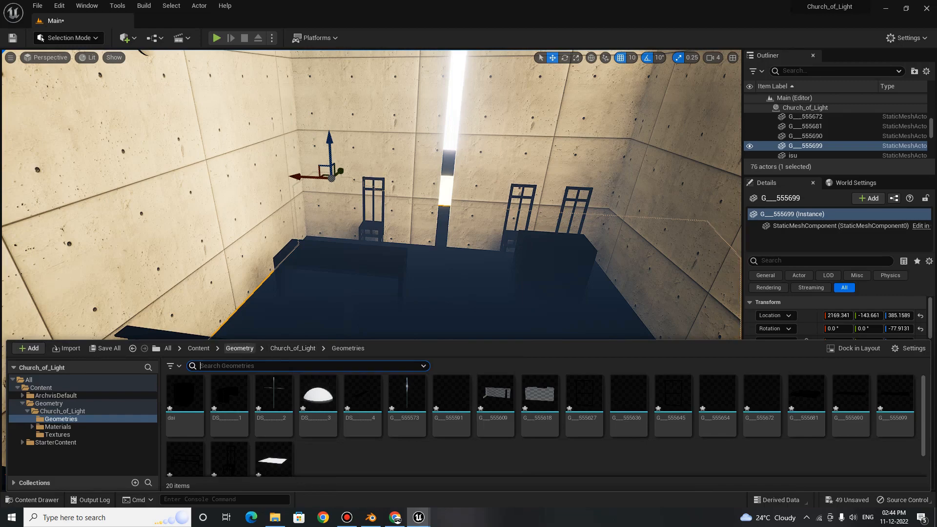
left_click(199, 349)
double_click(268, 404)
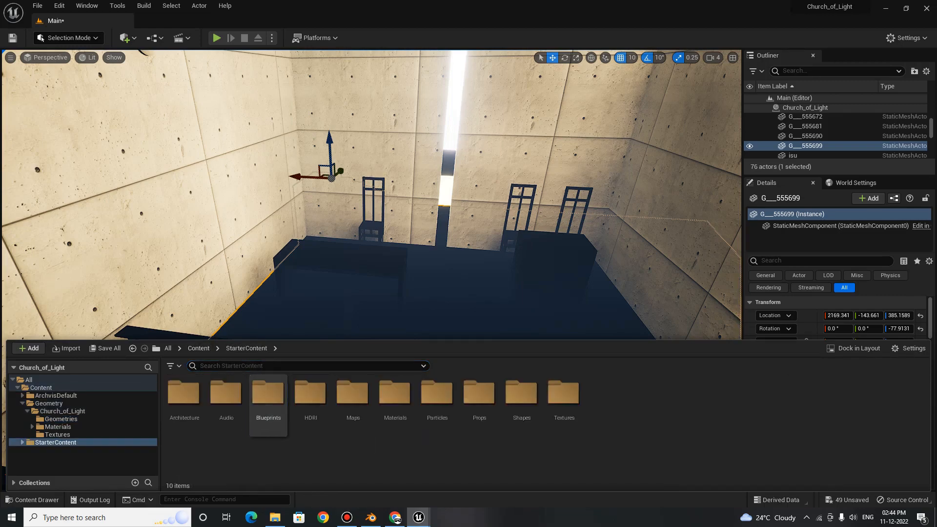
double_click(395, 395)
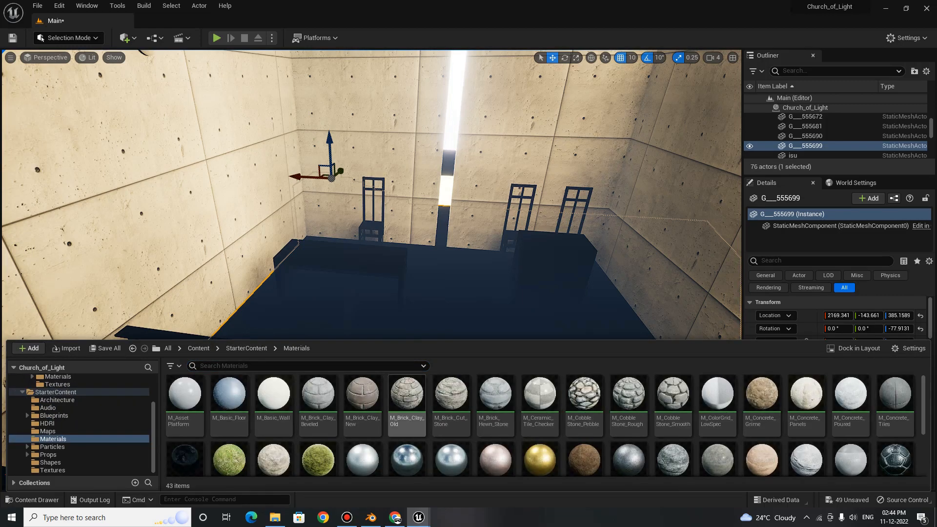
scroll(546, 425, "down", 3)
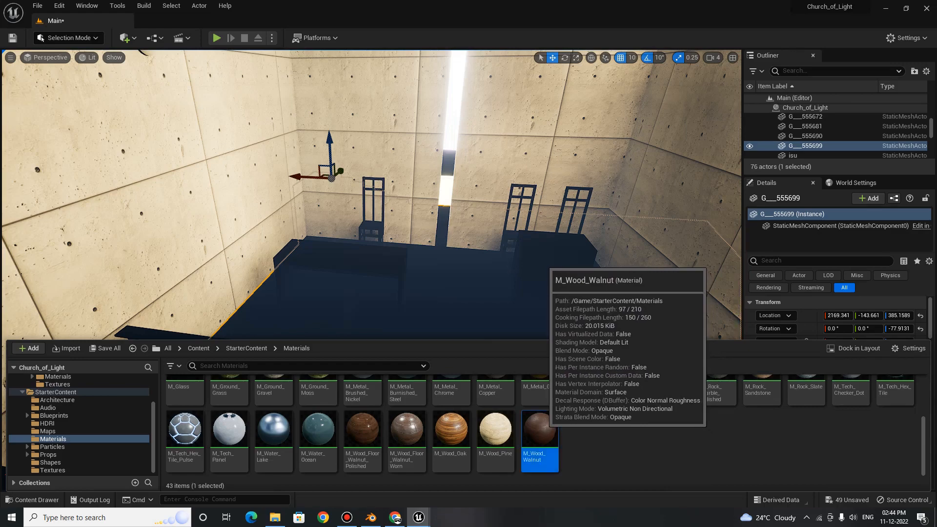
left_click_drag(454, 313, 454, 313)
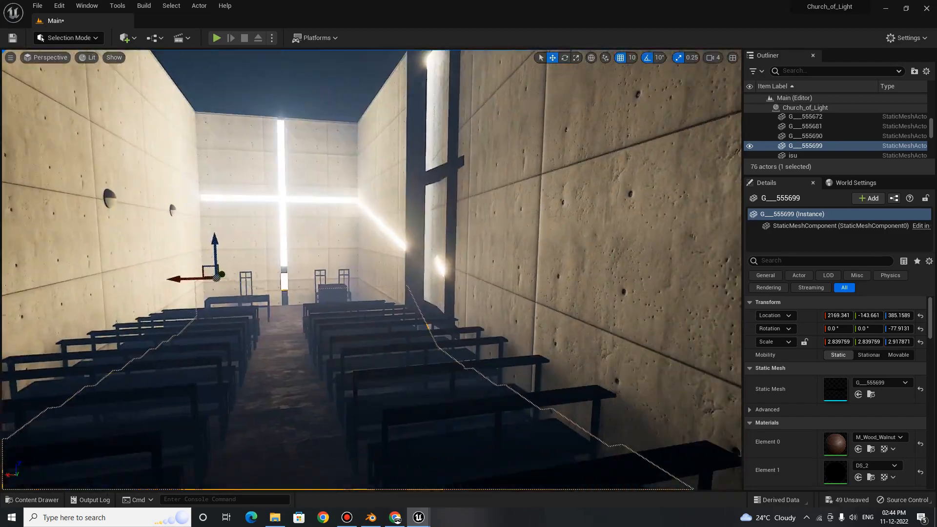
Inspect the walnut floor and a chair up close near the cross wall of the church.
key("w")
right_click_drag(371, 269, 290, 314)
key("w")
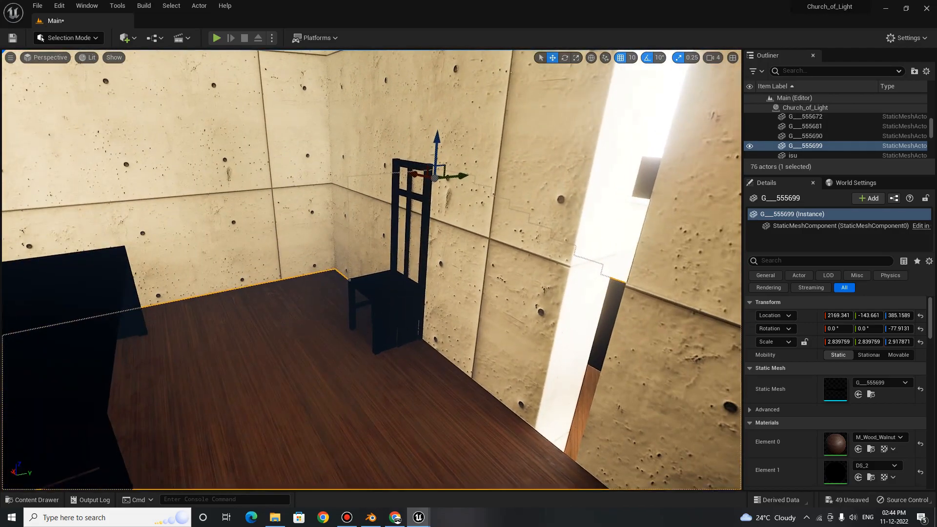
left_click(393, 302)
key("d")
right_click_drag(393, 302, 703, 238)
key("s")
key("w")
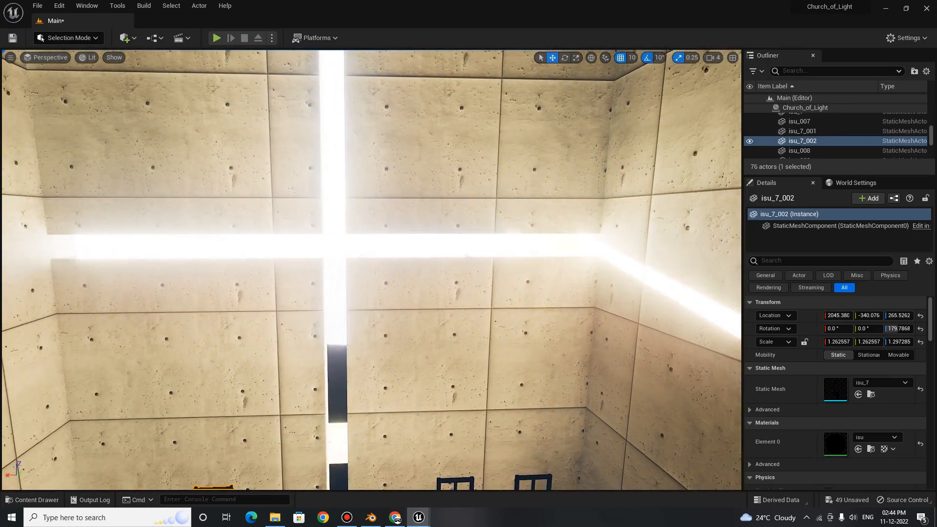
Select the cross-shaped glass mesh G___555672 in the end wall and open its static mesh asset for editing.
left_click(420, 245)
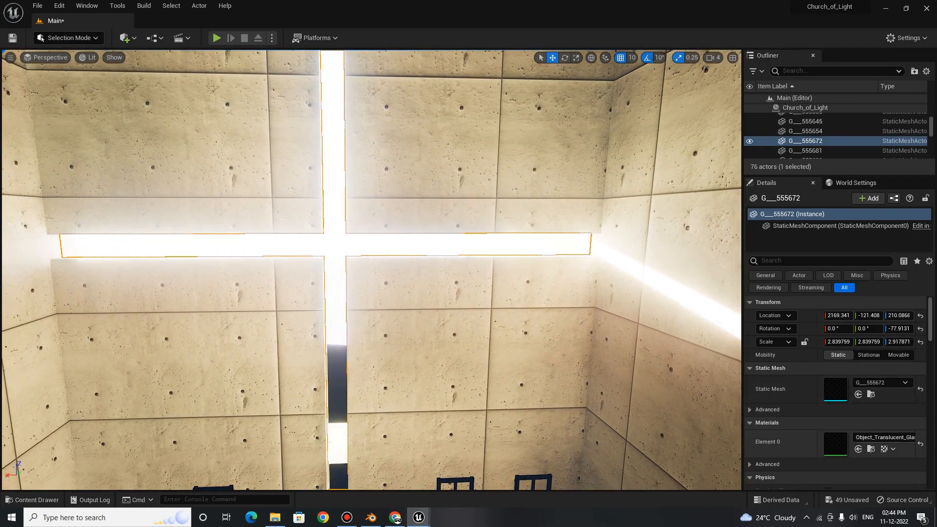
left_click(870, 394)
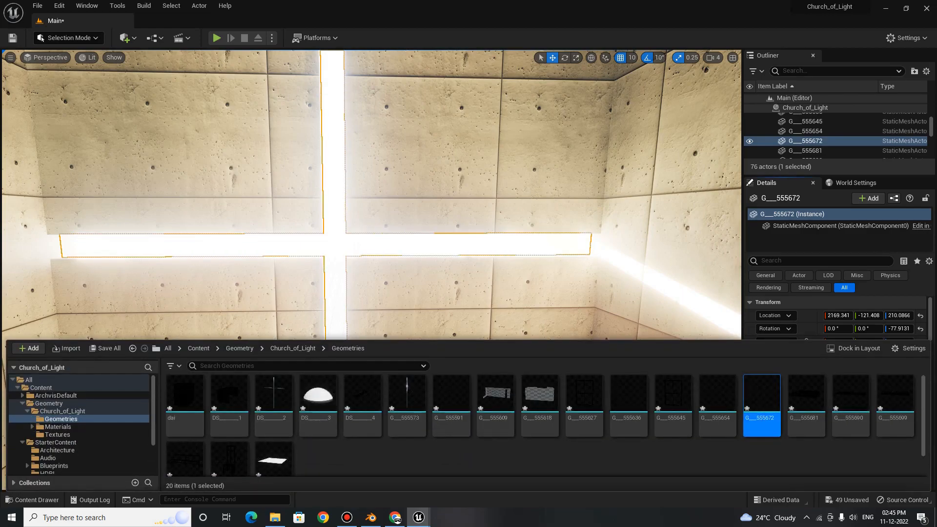
double_click(762, 398)
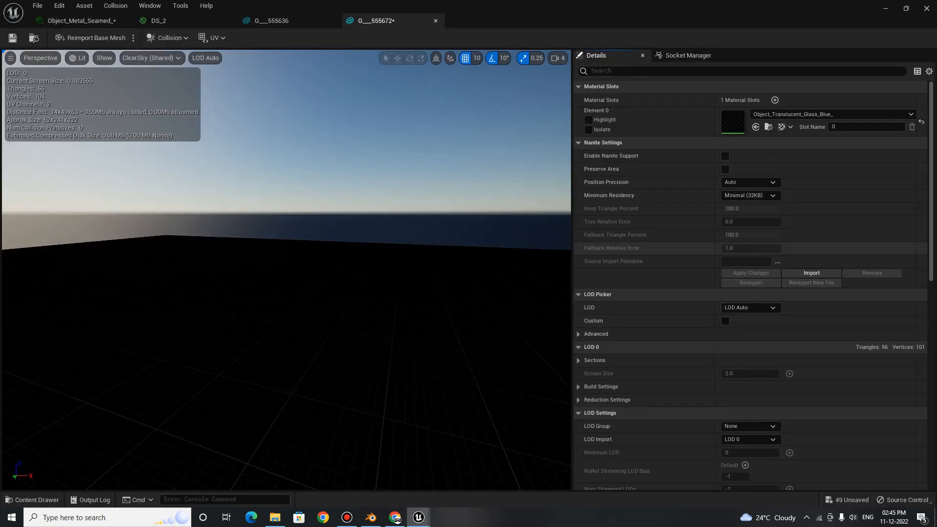
Assign M_Glass from the StarterContent Materials folder to Element 0 of the G___555672 cross mesh and view it in the preview.
left_click(32, 500)
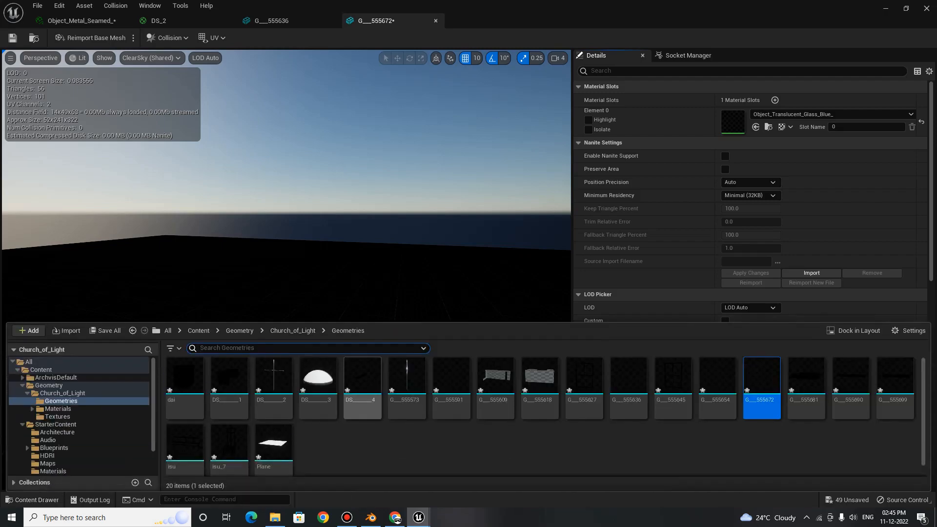
left_click(240, 330)
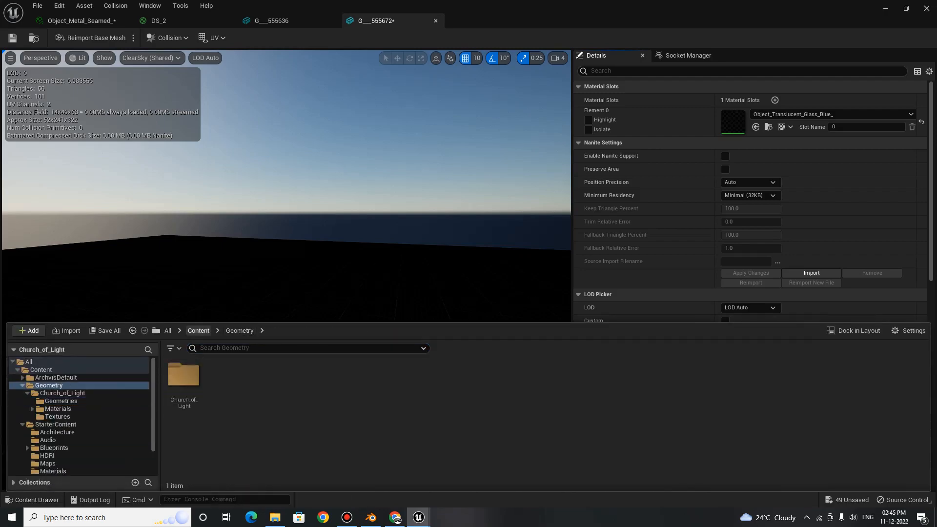
left_click(199, 330)
double_click(268, 376)
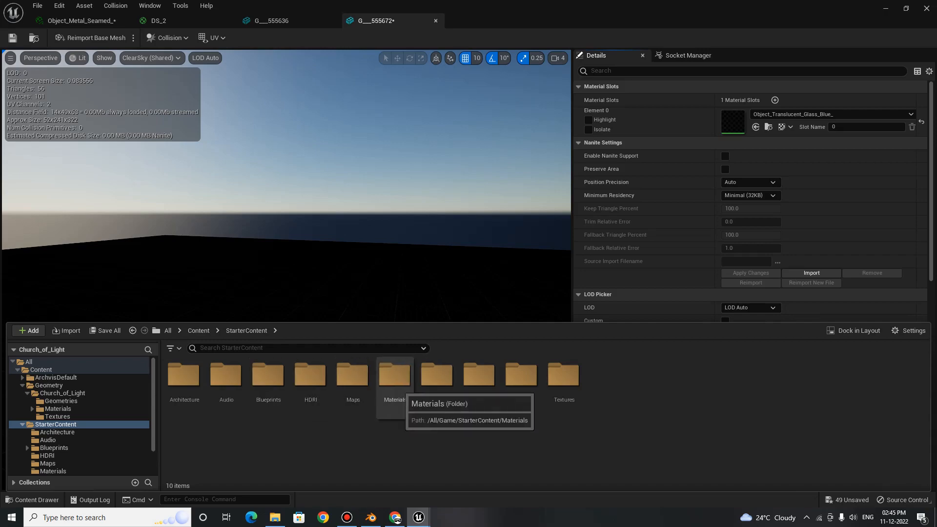
double_click(394, 378)
scroll(394, 385, "down", 3)
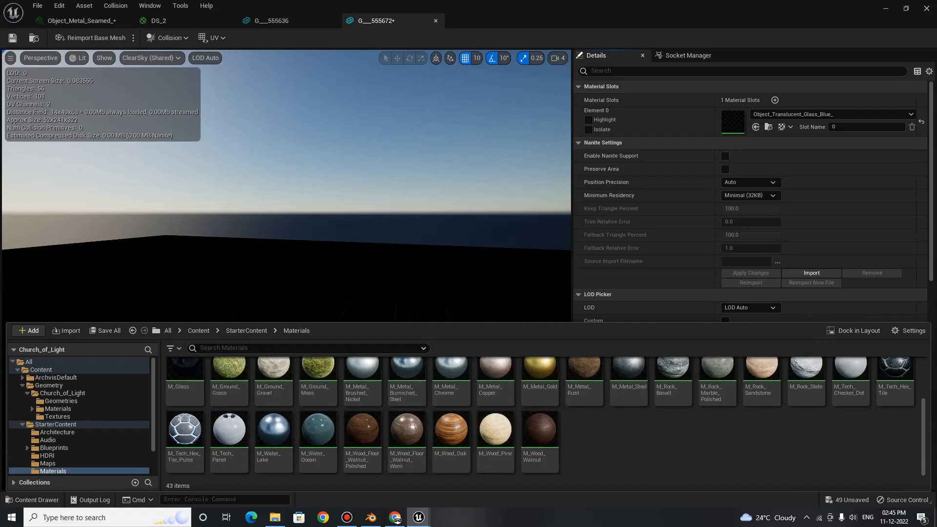
scroll(546, 416, "up", 1)
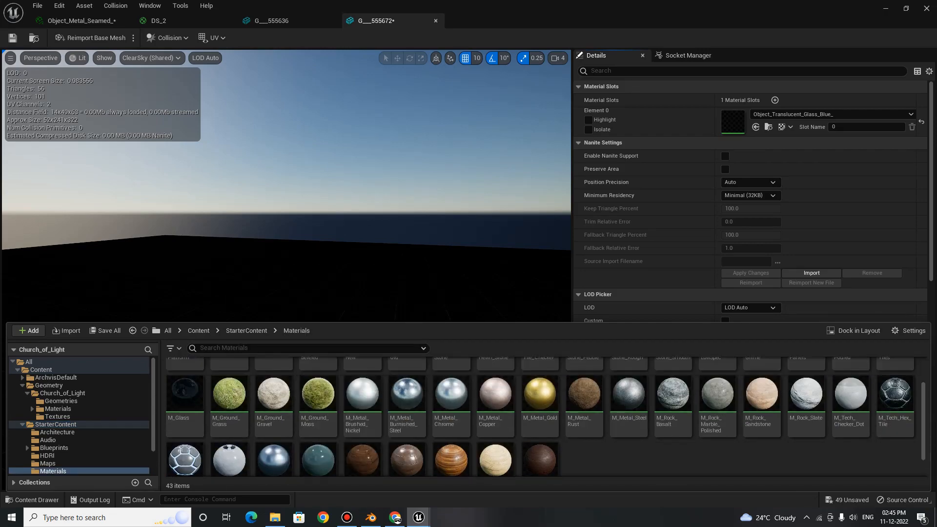
left_click(184, 395)
left_click_drag(184, 395, 746, 130)
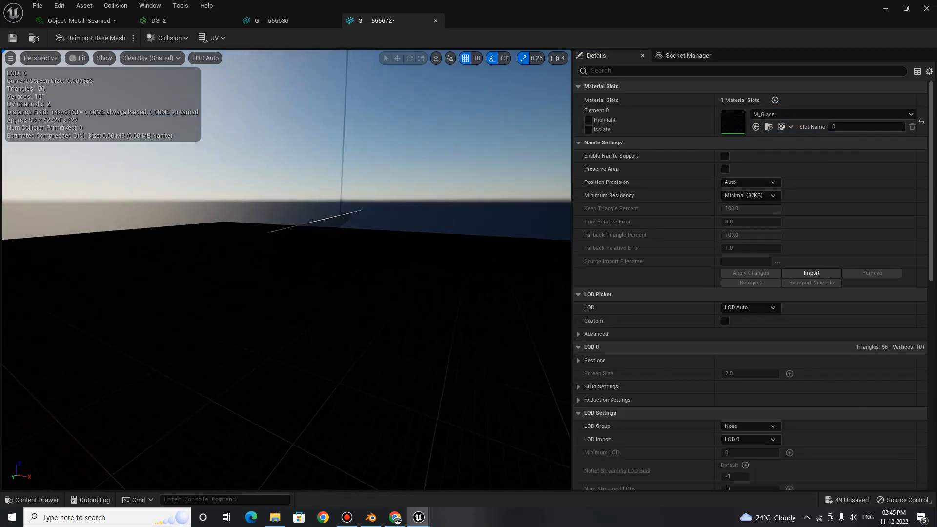
right_click_drag(285, 269, 425, 250)
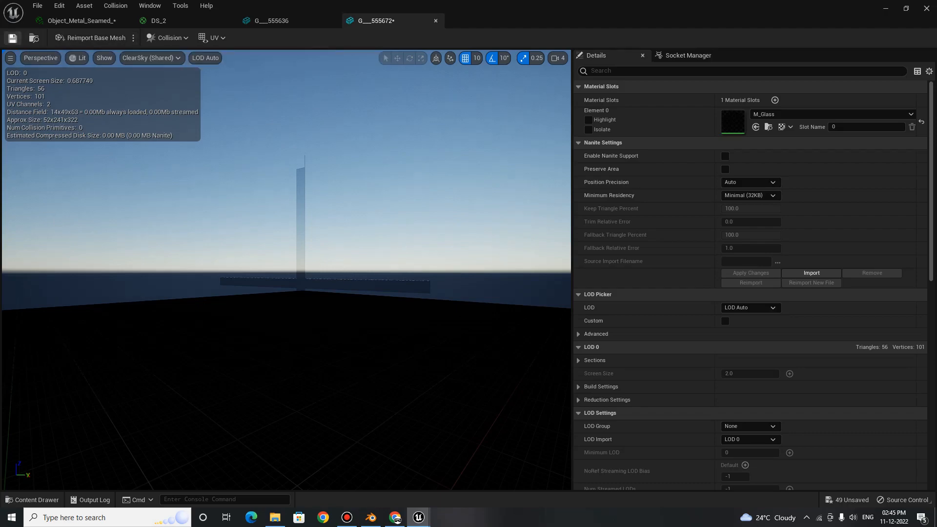
Assign M_Glass to Element 0 of the G___555636 mesh and save the asset.
left_click(307, 22)
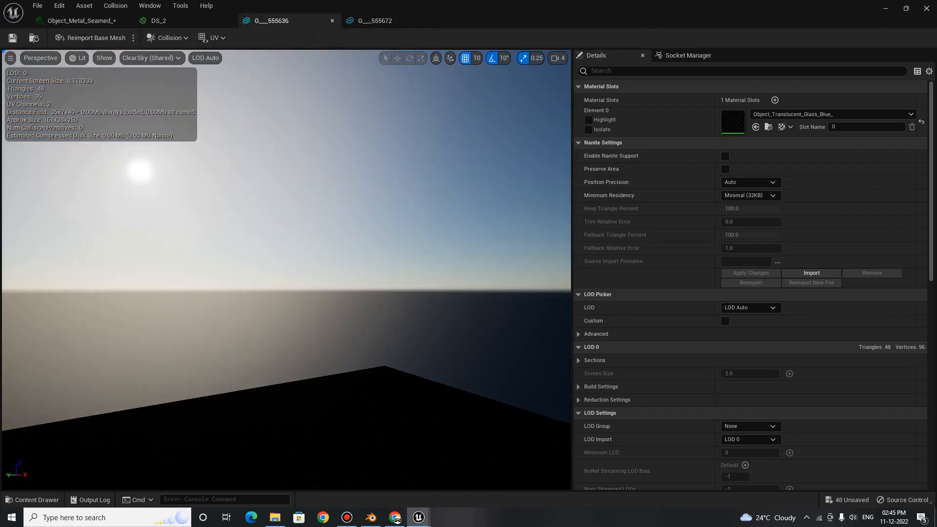
right_click_drag(293, 244, 297, 289)
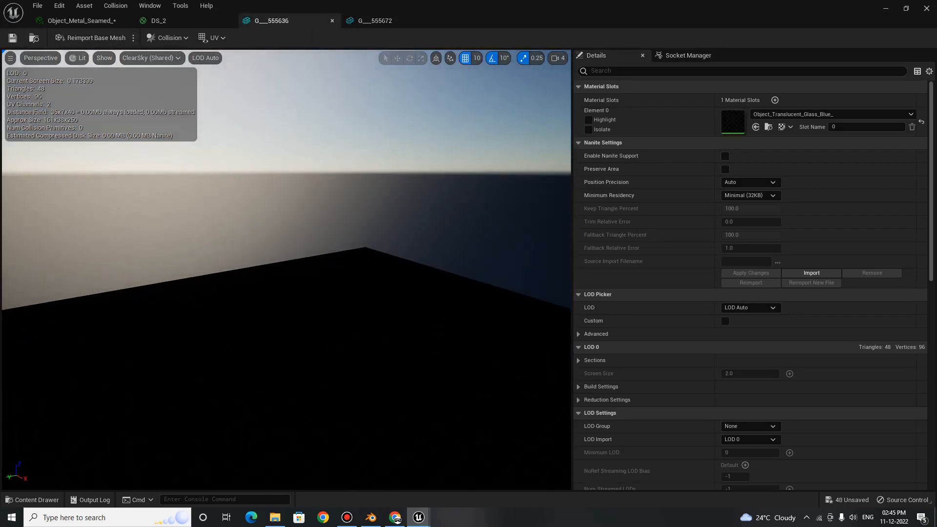
left_click(37, 500)
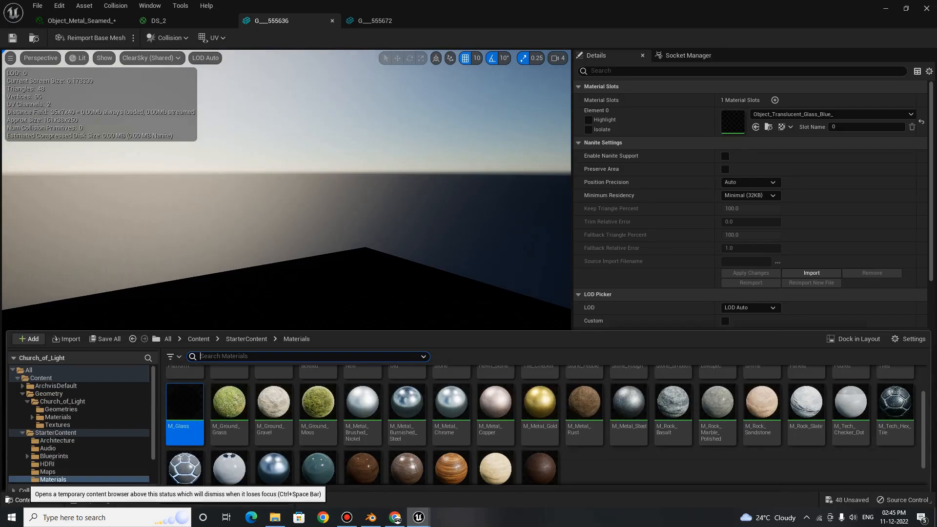
left_click_drag(184, 396, 747, 122)
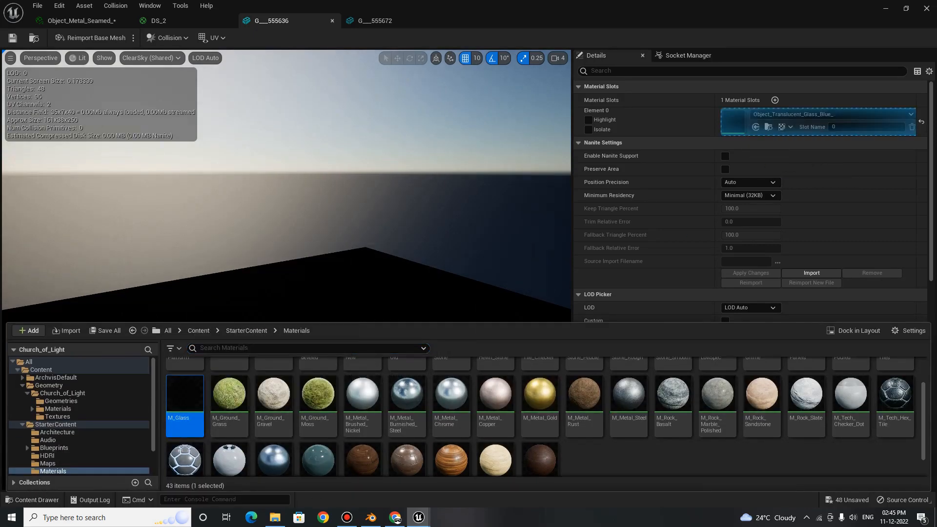
key("ctrl+s")
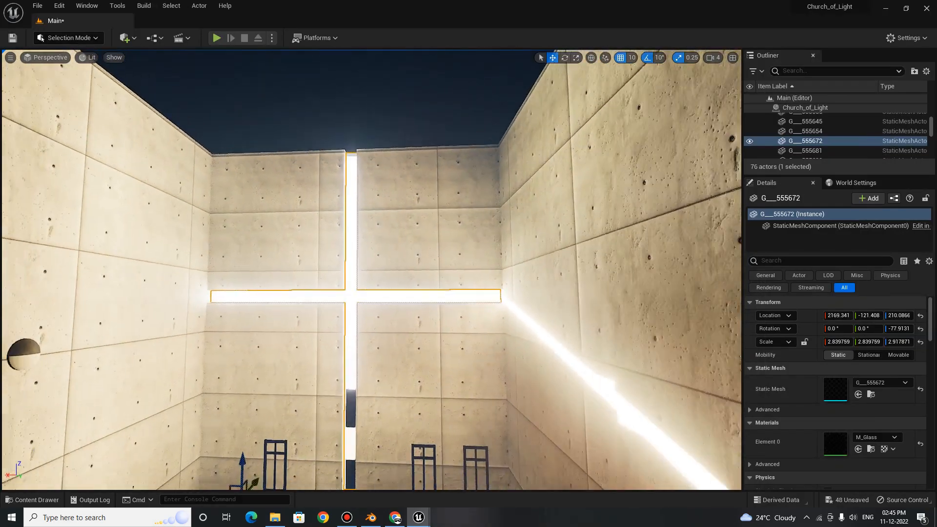
Examine the church's glazed cross, walls and side openings from several viewpoints in the level.
key("s")
right_click_drag(371, 269, 344, 273)
left_click(571, 303)
right_click_drag(571, 303, 736, 317)
key("w")
left_click(573, 315)
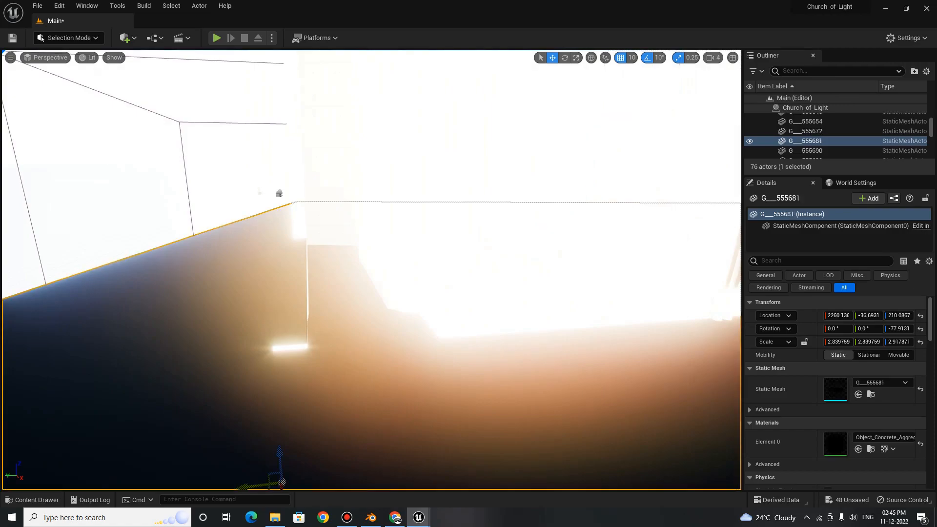
right_click_drag(573, 315, 583, 293)
key("w")
Open the DS_2 material instance used by the G___555690 ceiling mesh and enable its Metallic, Roughness and Specular overrides.
left_click(380, 131)
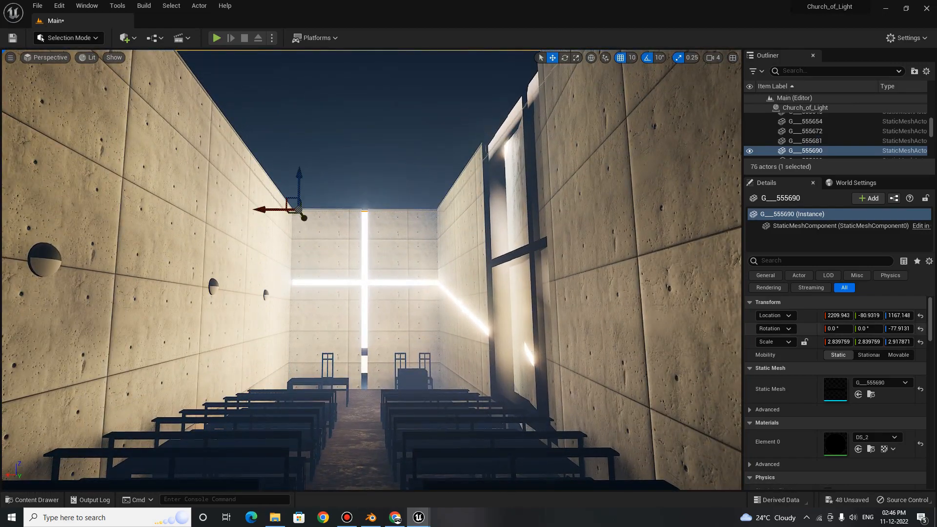
left_click(870, 449)
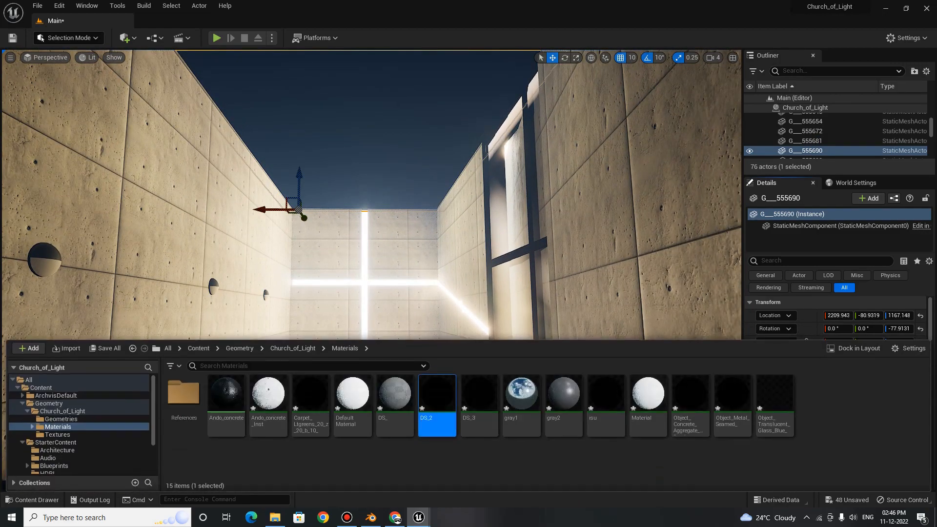
double_click(436, 397)
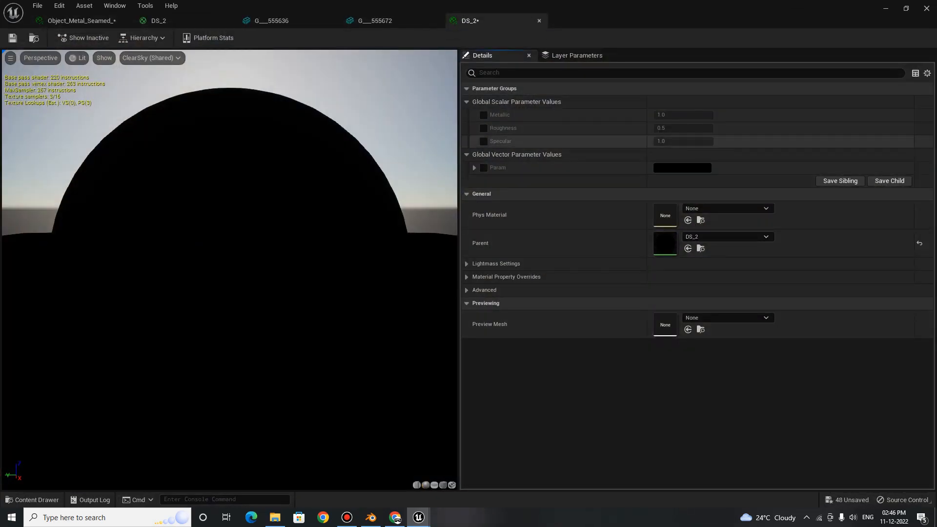
left_click(484, 115)
left_click(483, 128)
left_click(483, 141)
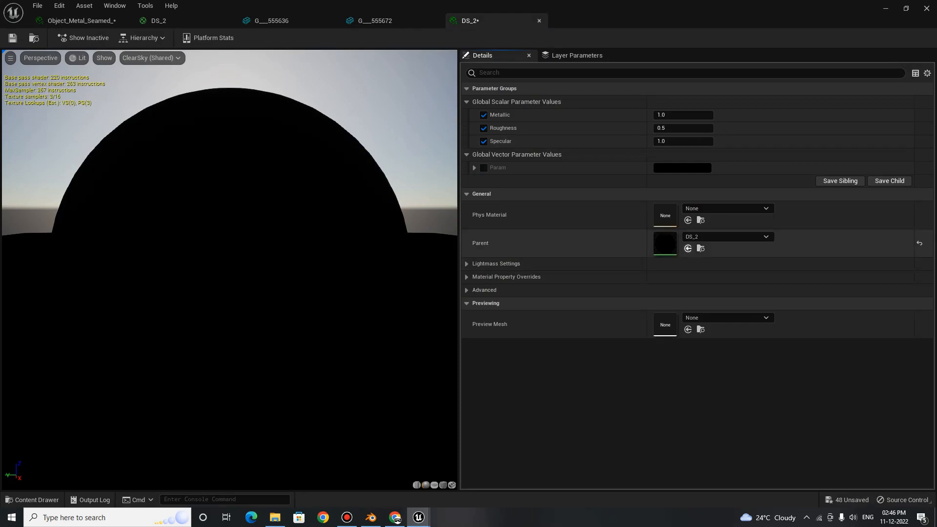
Review the parent DS_2 material's node graph, check the Object_Metal_Seamed_ instance and close the DS_2 graph.
left_click(700, 249)
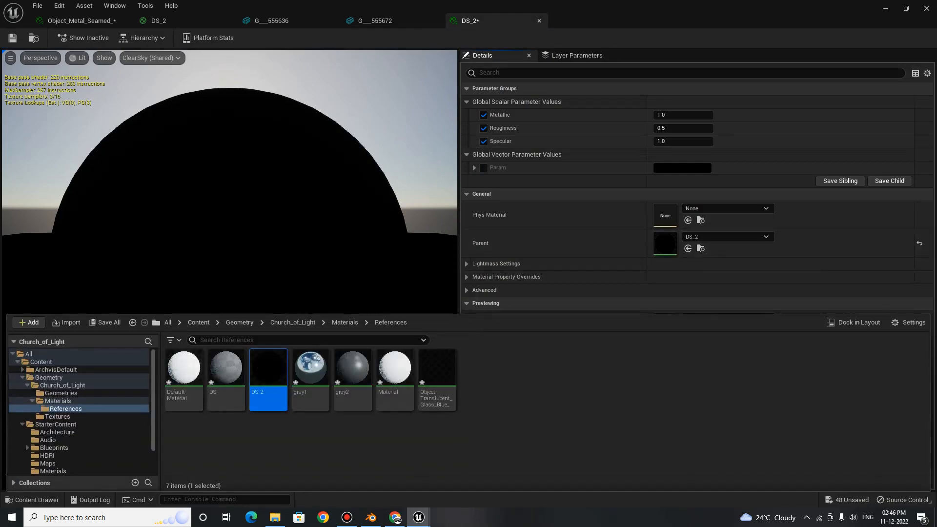
double_click(268, 368)
scroll(366, 260, "down", 3)
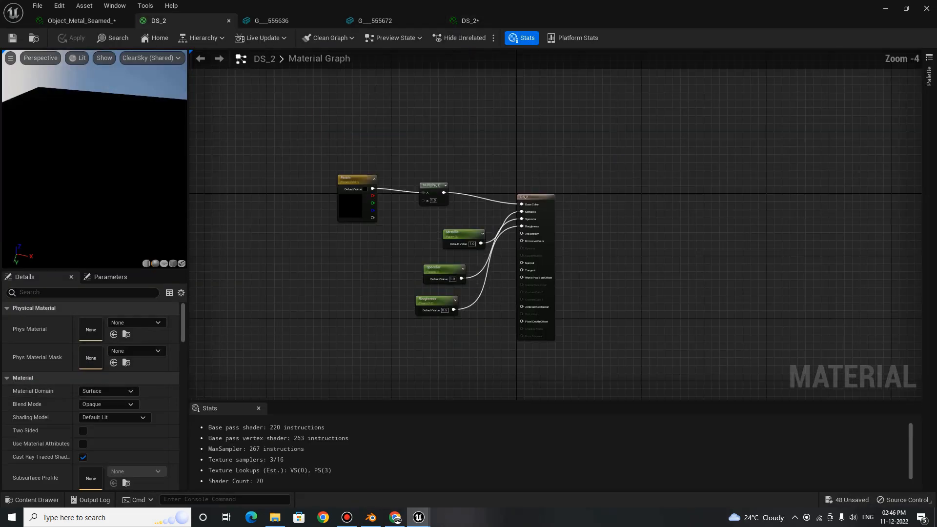
right_click_drag(355, 256, 448, 280)
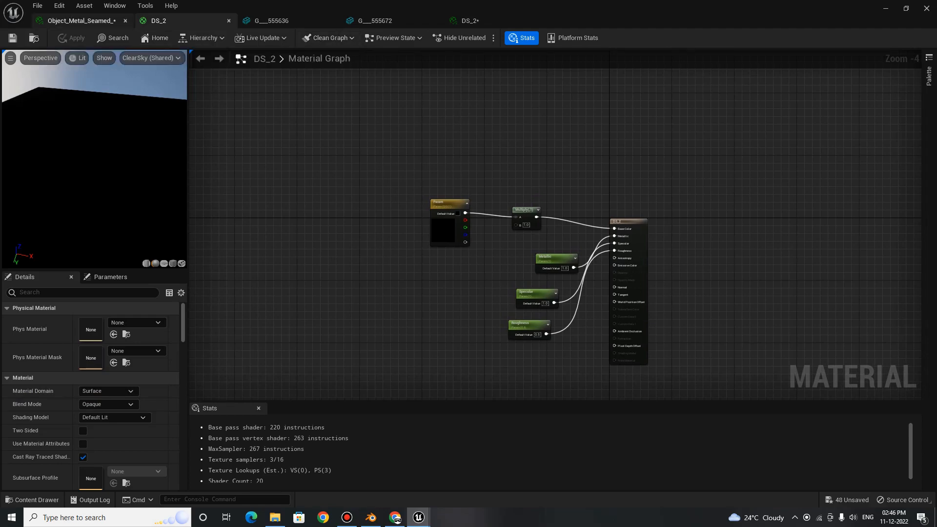
left_click(78, 20)
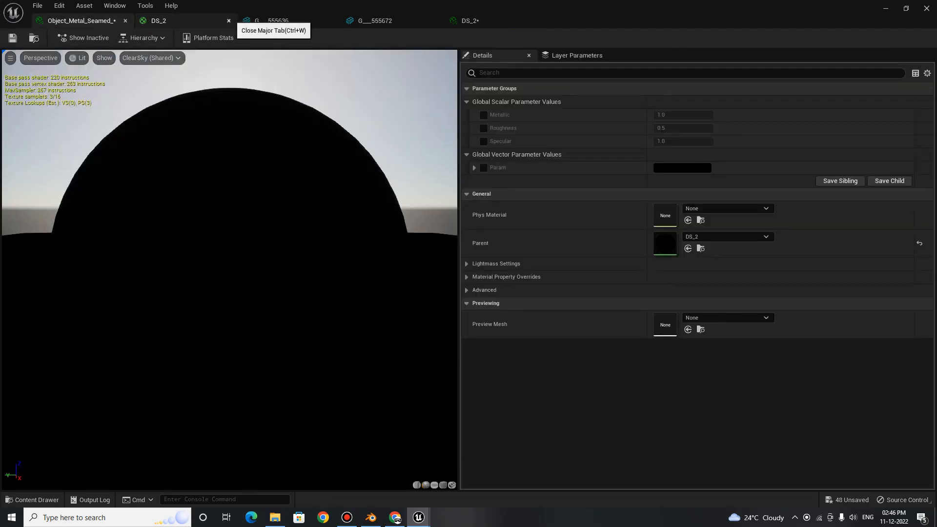
left_click(229, 21)
Create a new material in the Church_of_Light References folder and name it Master.
left_click(32, 500)
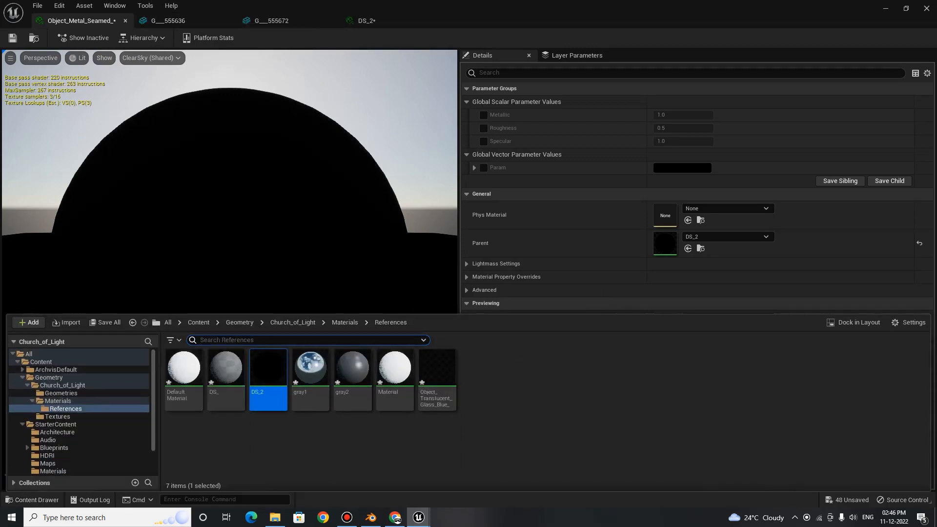
right_click(559, 369)
mouse_move(586, 264)
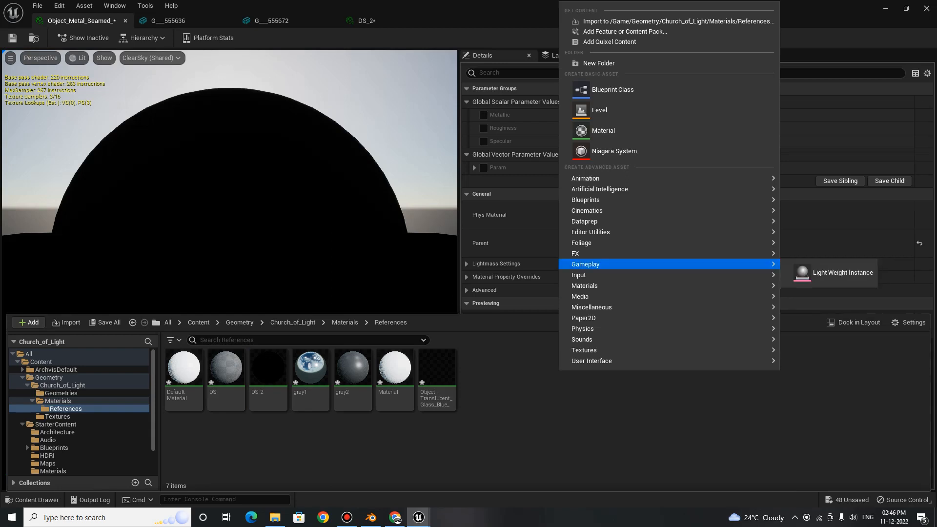
mouse_move(586, 285)
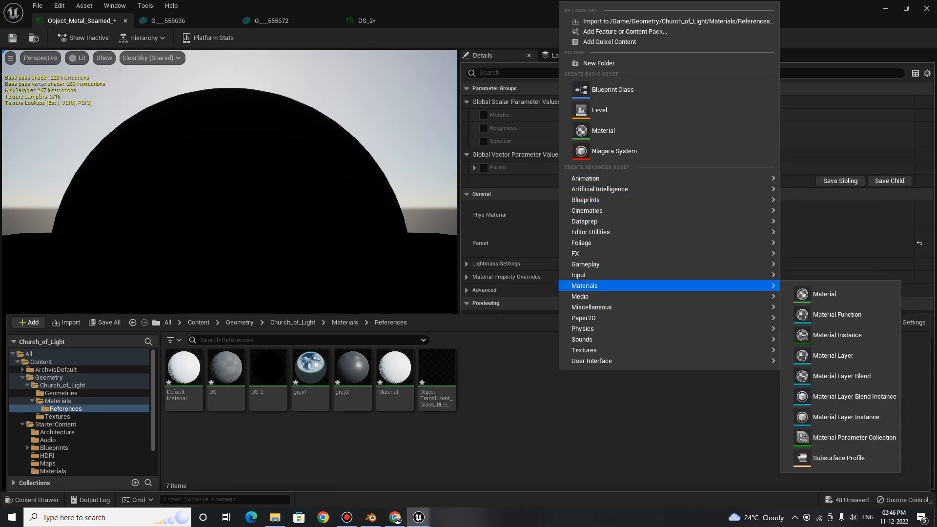
left_click(824, 294)
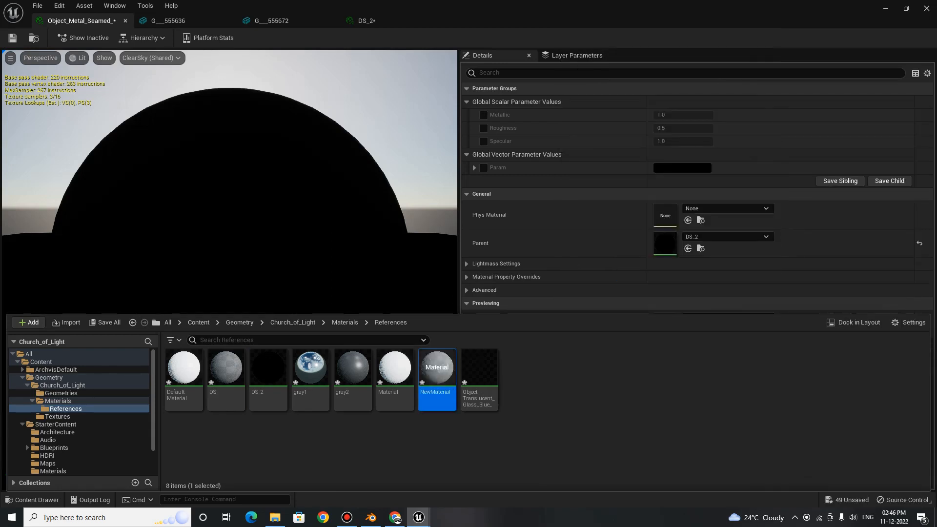
key("Return")
right_click(425, 396)
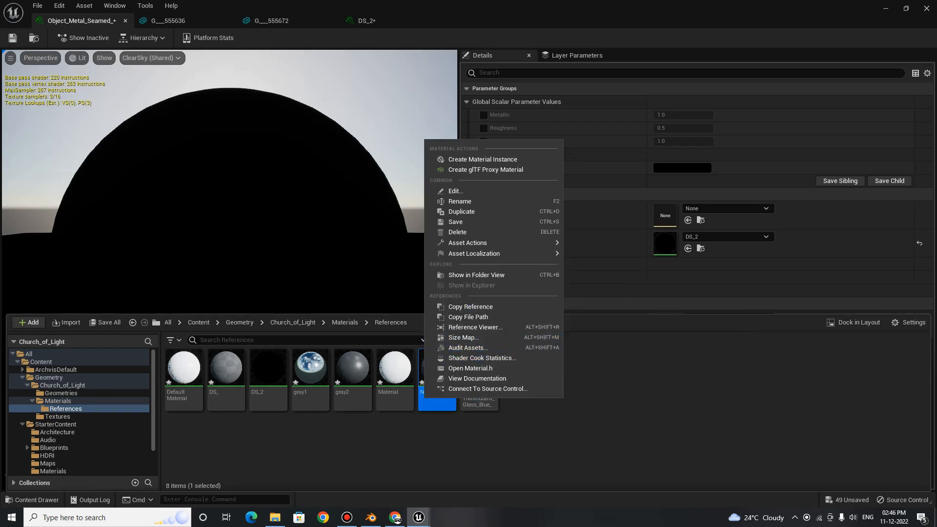
left_click(458, 201)
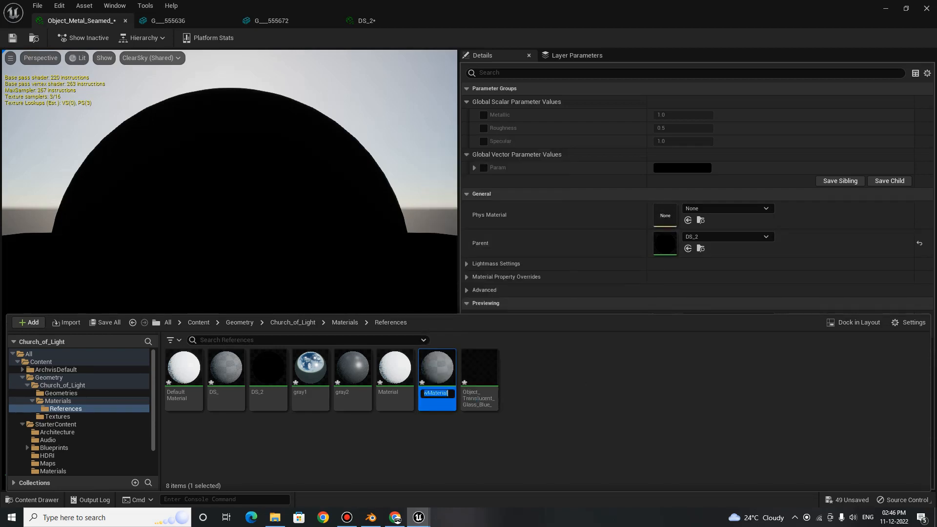
key("BackSpace")
key("Return")
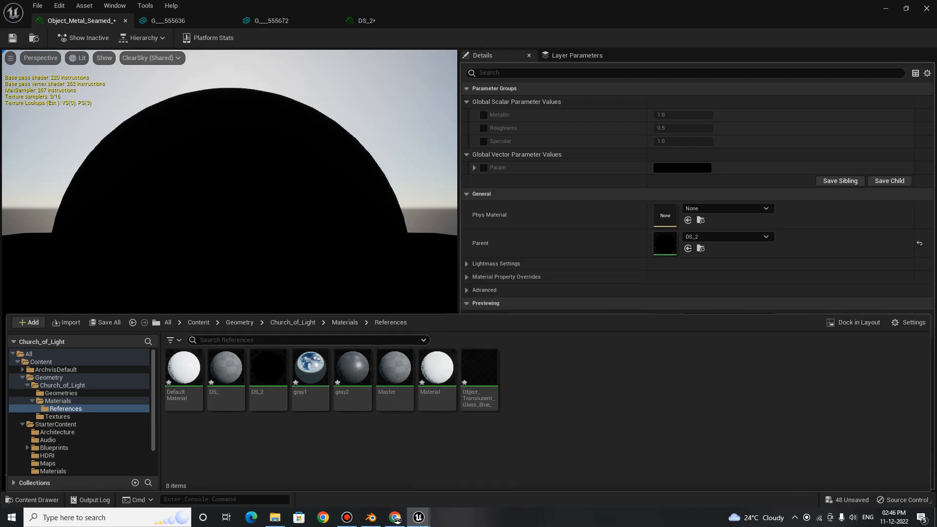
Look through the Church_of_Light Materials folder for Ando_concrete and close the G___555636 and G___555672 mesh editors.
left_click(345, 322)
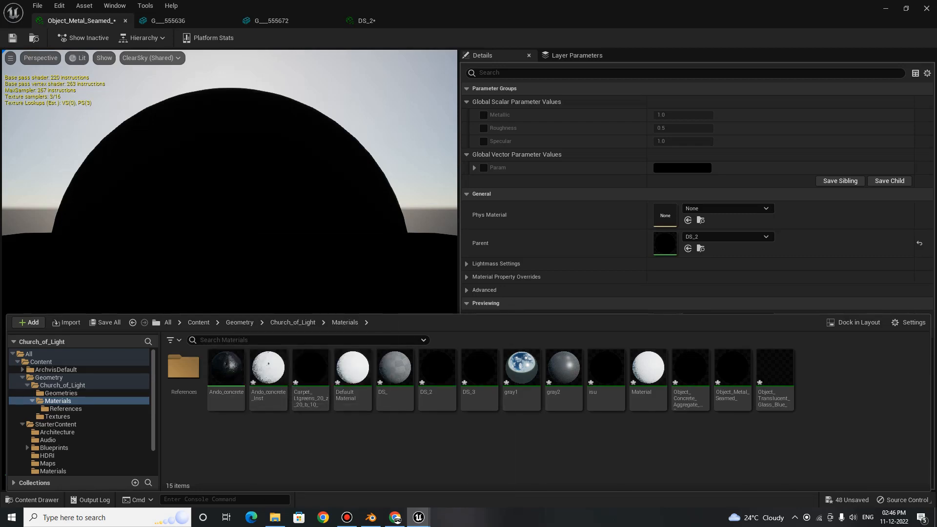
left_click_drag(233, 379, 236, 394)
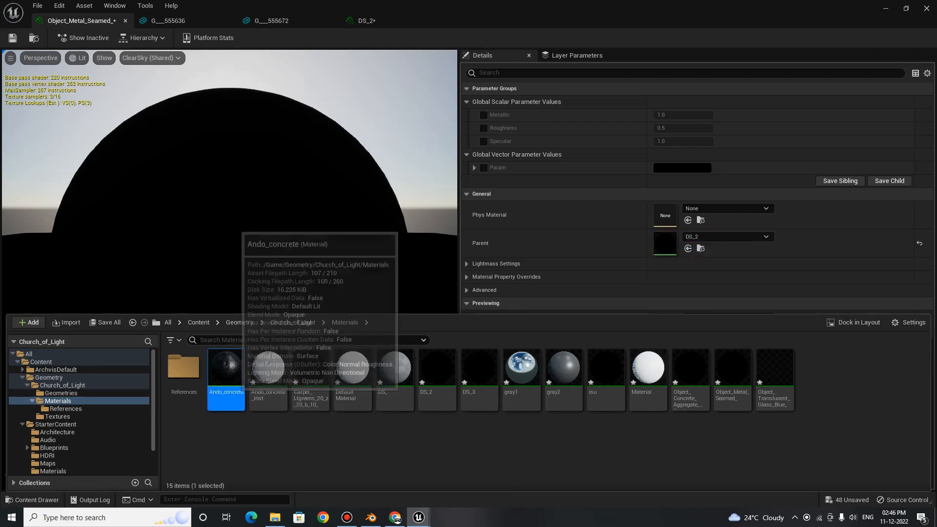
left_click(286, 441)
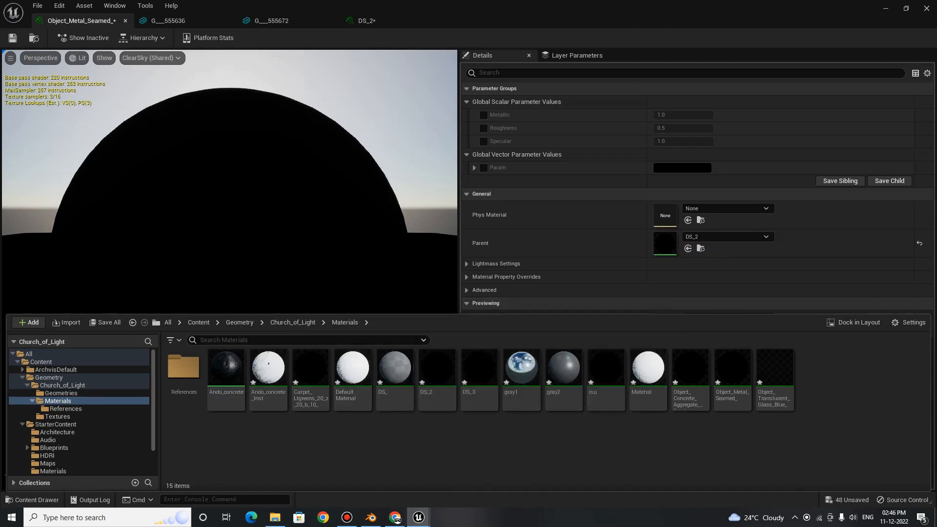
left_click(271, 21)
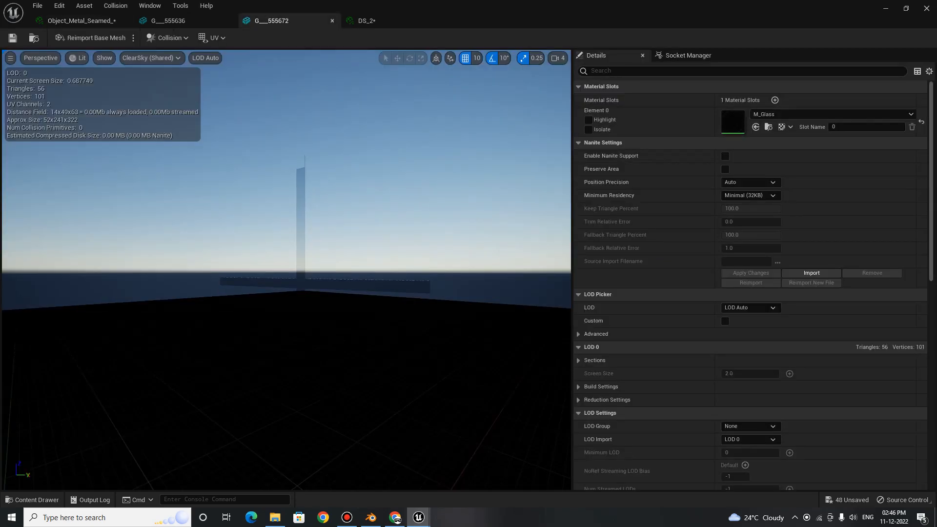
left_click(168, 21)
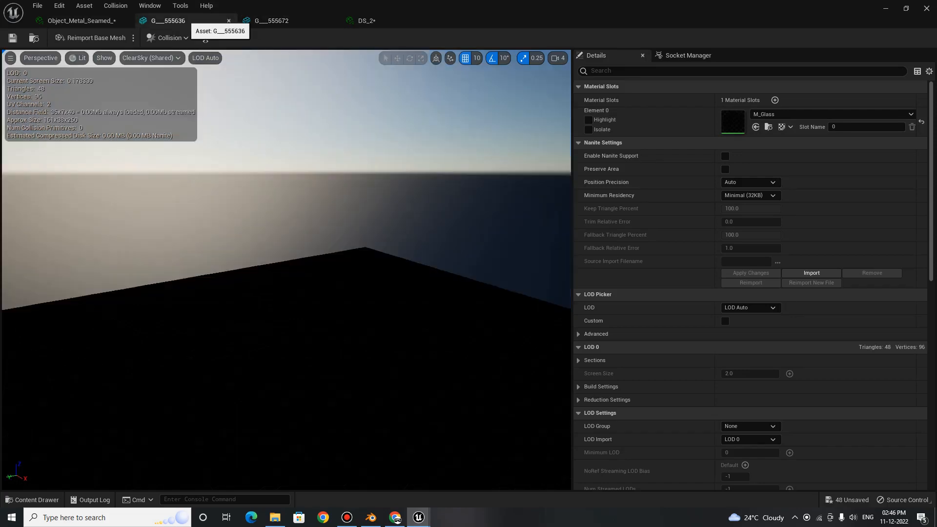
left_click(228, 21)
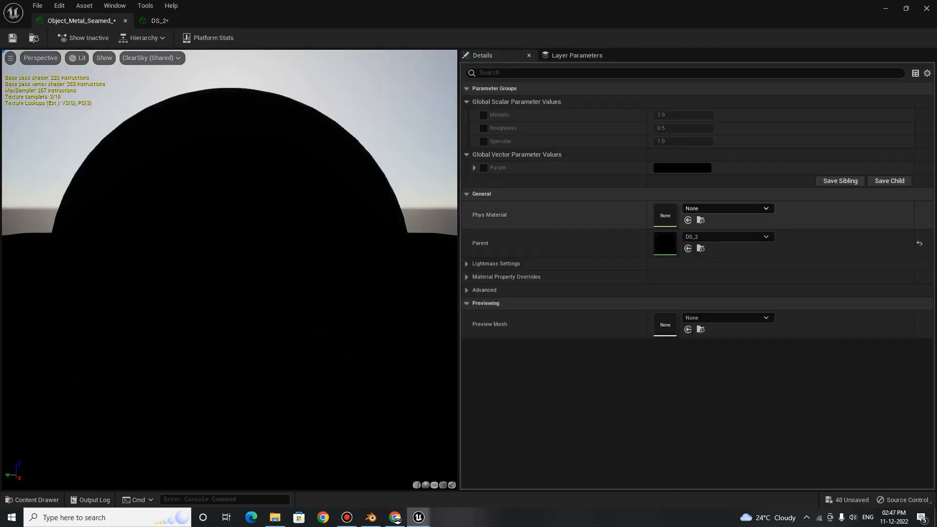
Set the parent of the Object_Metal_Seamed_ material instance to the Ando_concrete material and inspect its preview sphere.
left_click(727, 236)
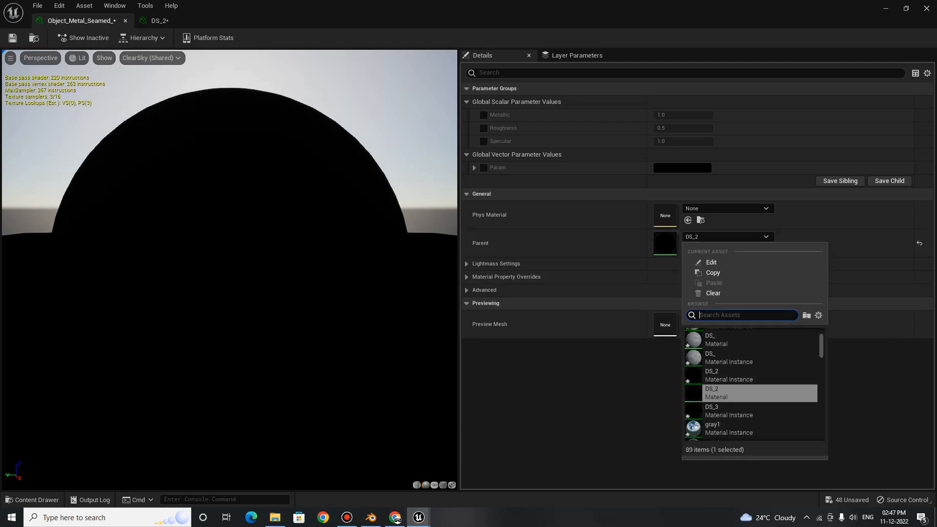
type("ando")
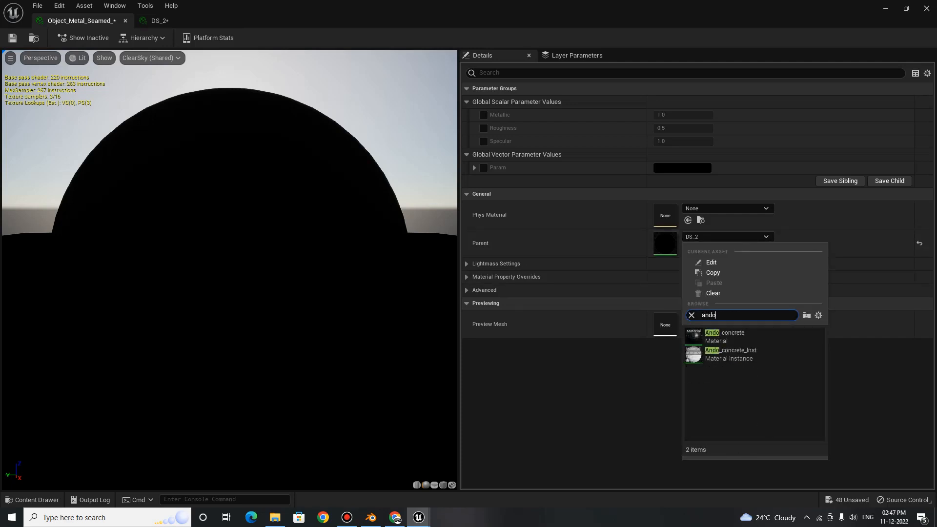
left_click(724, 336)
scroll(230, 270, "down", 5)
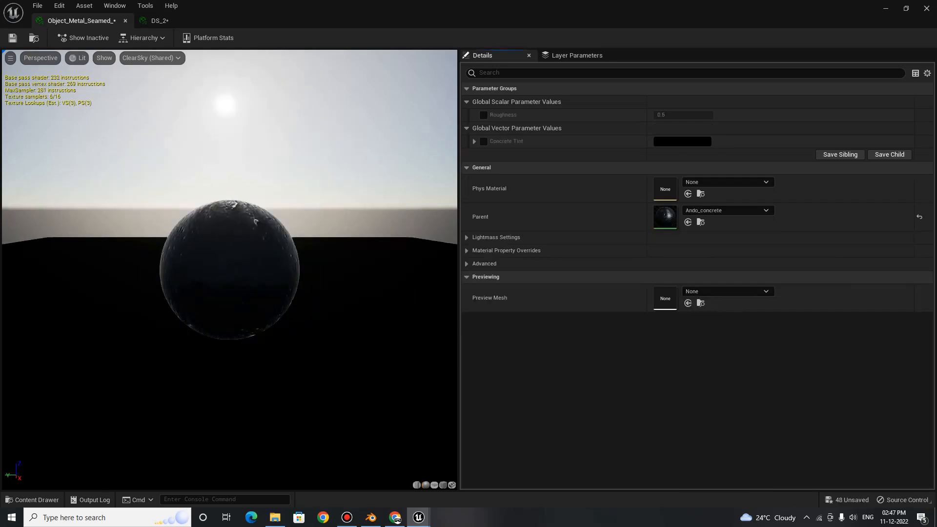
left_click_drag(229, 234, 313, 302)
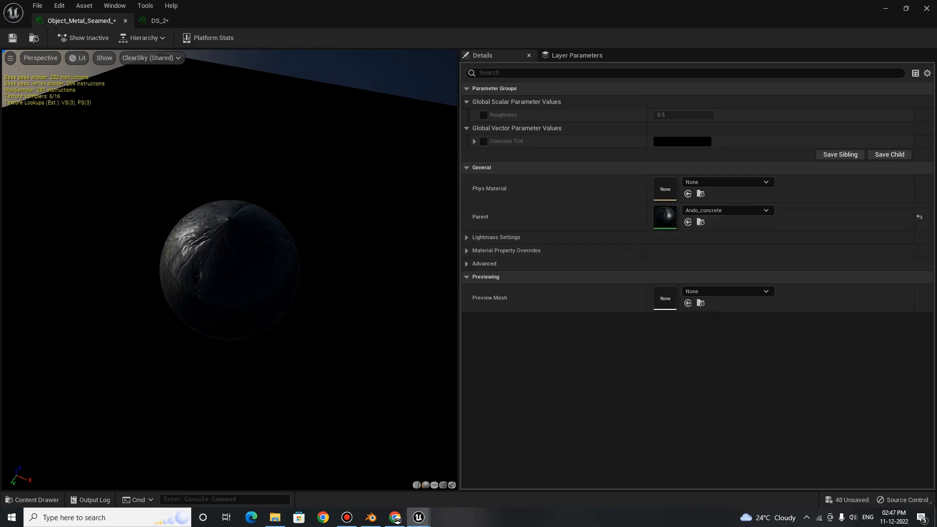
Open the parent Ando_concrete material and convert the texture sample feeding its base color into a parameter named Base Colour.
double_click(666, 217)
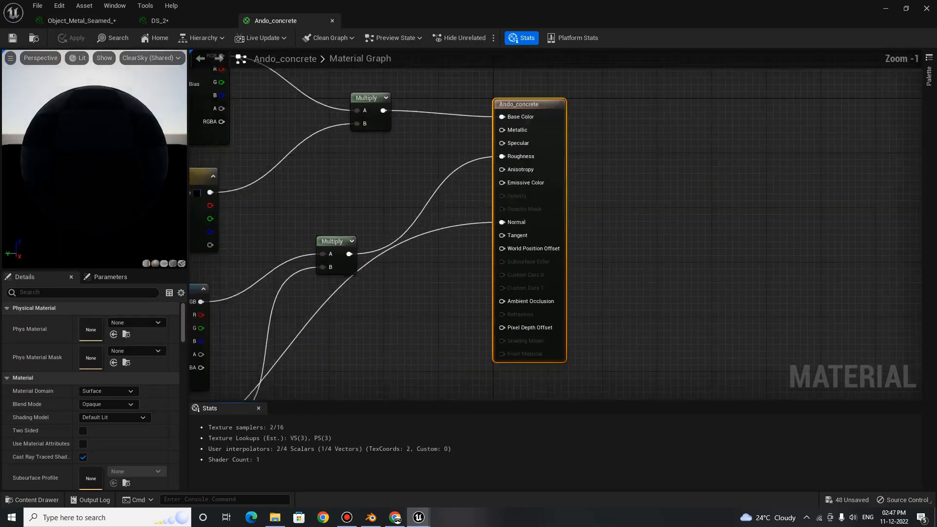
left_click(349, 124)
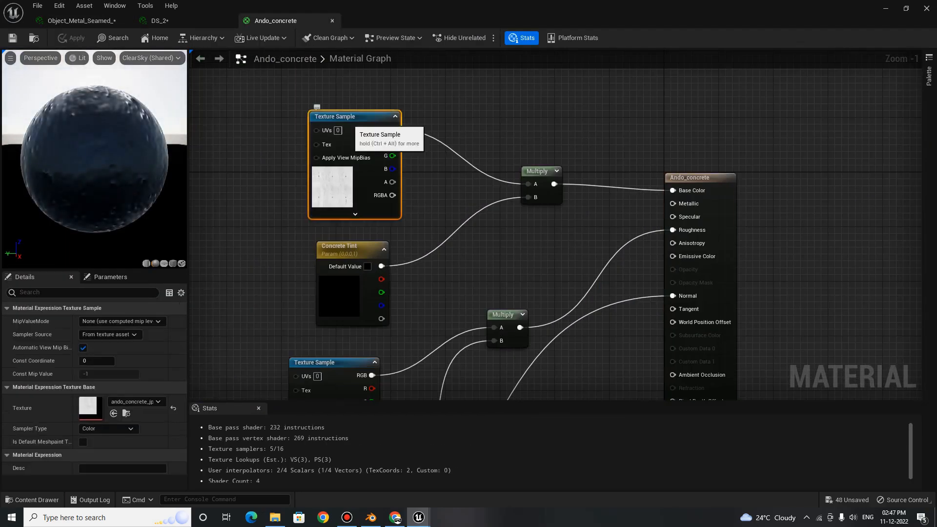
right_click(349, 123)
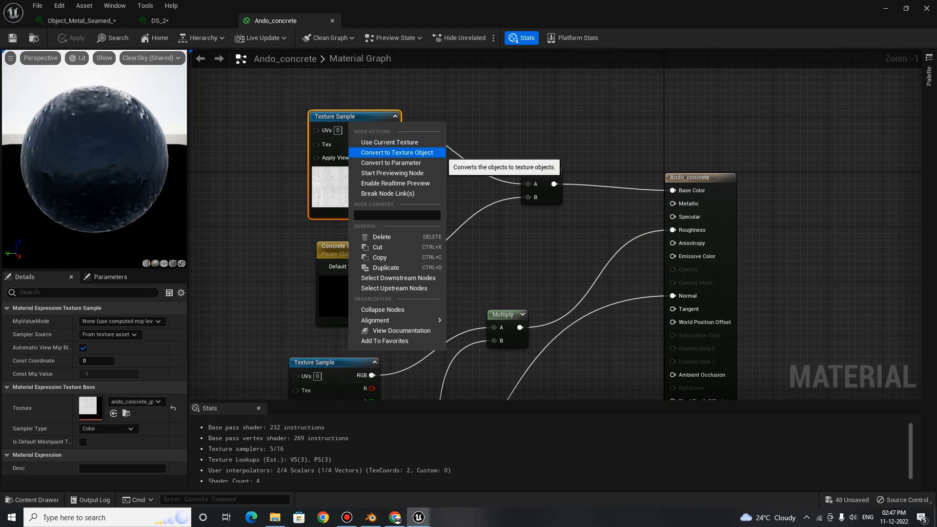
left_click(425, 162)
scroll(425, 215, "down", 1)
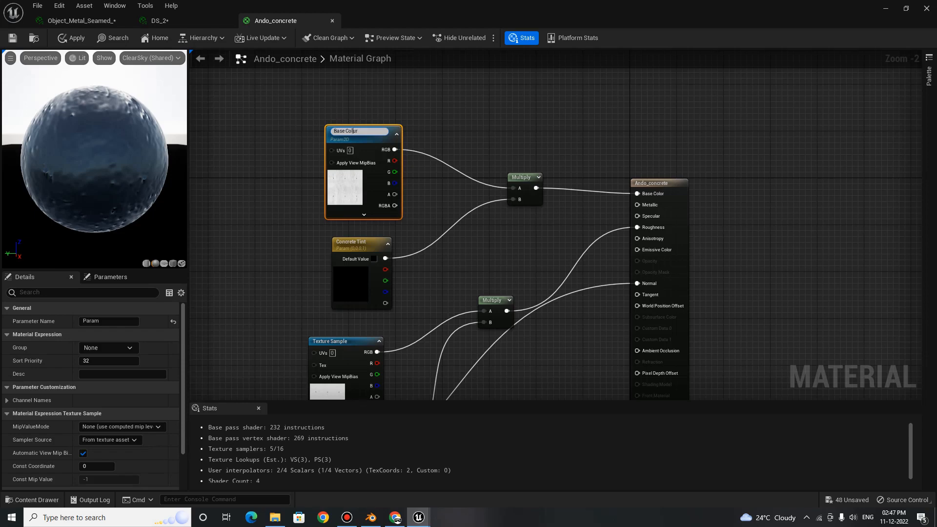
key("Return")
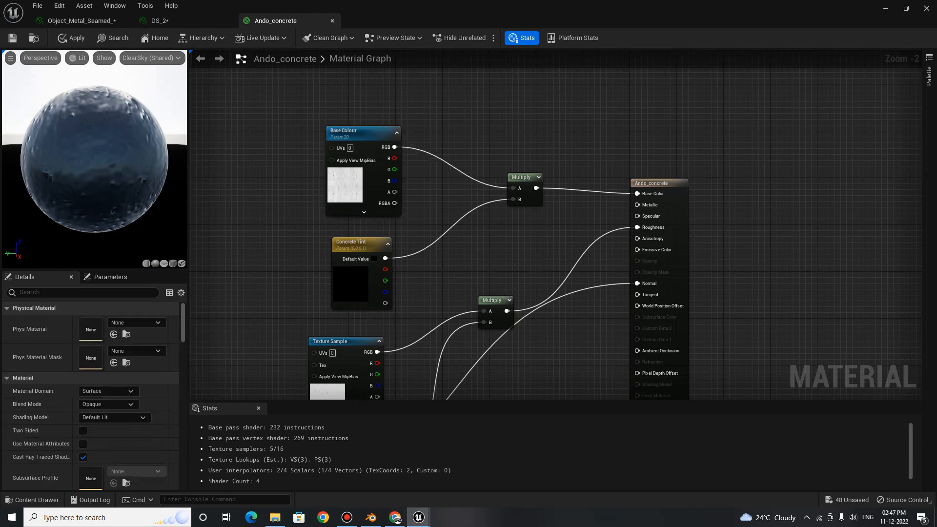
Rename the Concrete Tint vector parameter in the Ando_concrete graph as Albedo Tint.
scroll(449, 276, "down", 2)
right_click_drag(448, 276, 507, 238)
scroll(506, 238, "up", 3)
right_click_drag(448, 311, 477, 265)
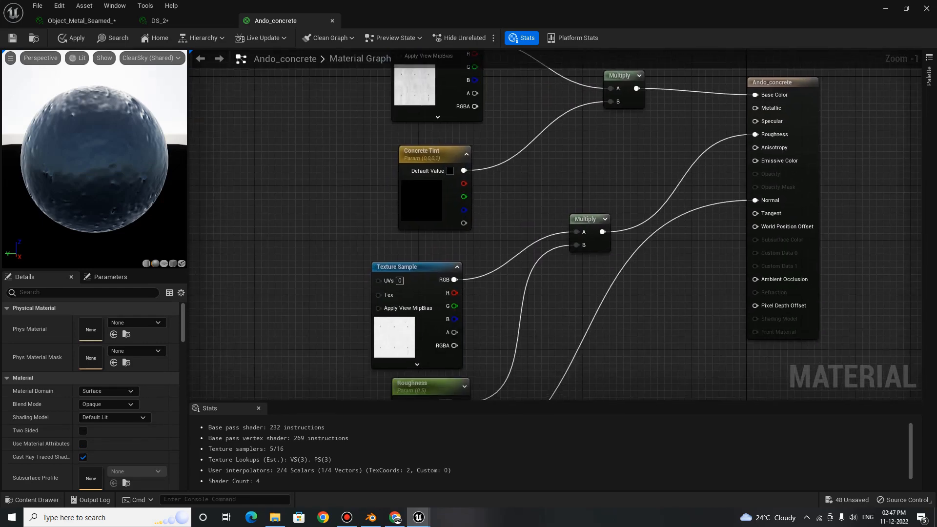
right_click_drag(477, 326, 519, 365)
scroll(477, 263, "up", 1)
right_click(471, 166)
mouse_move(502, 349)
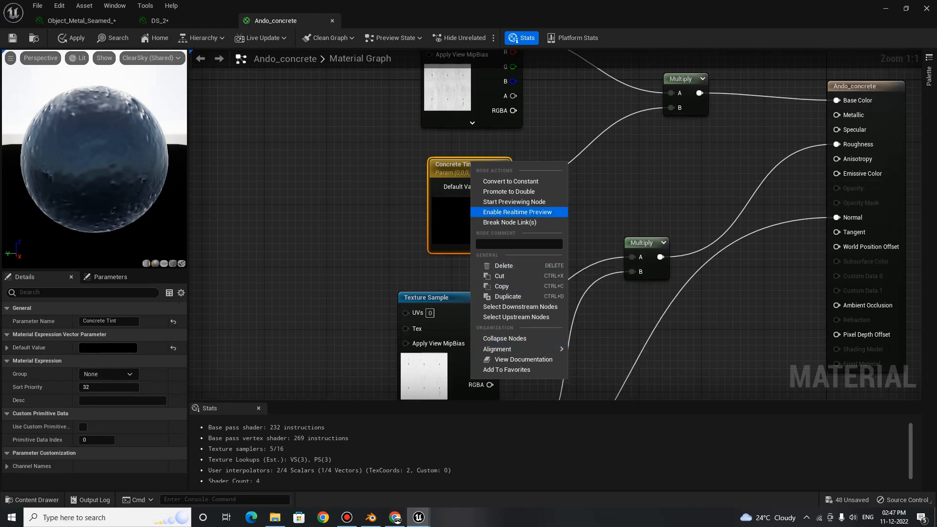
left_click(604, 317)
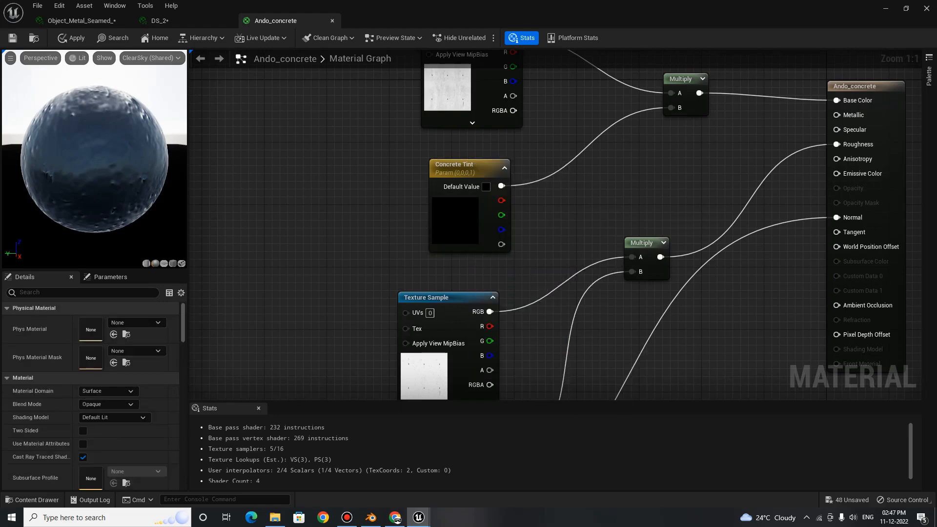
right_click(463, 182)
left_click(461, 189)
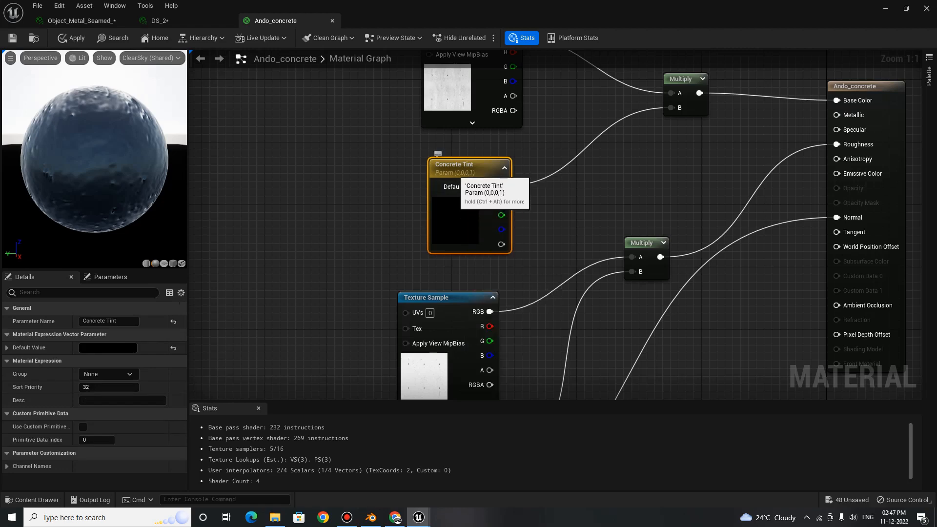
double_click(92, 321)
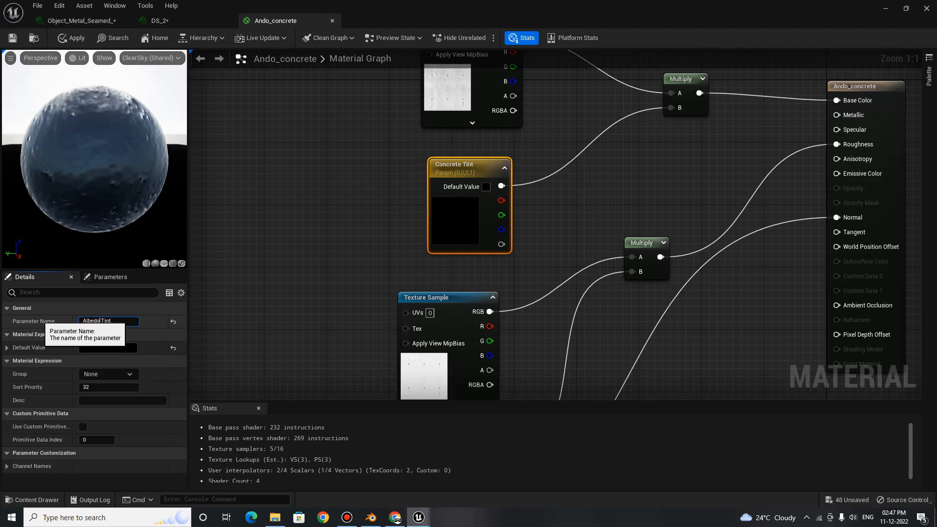
left_click(302, 234)
Review the roughness and normal map nodes in the Ando_concrete graph and save the material.
scroll(512, 220, "down", 4)
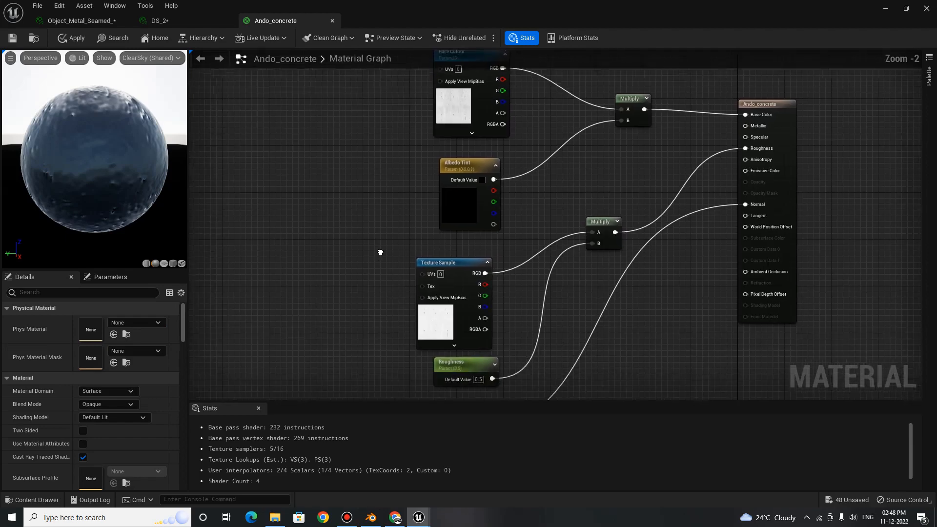
right_click_drag(505, 335, 528, 238)
scroll(506, 269, "up", 3)
right_click_drag(526, 288, 575, 226)
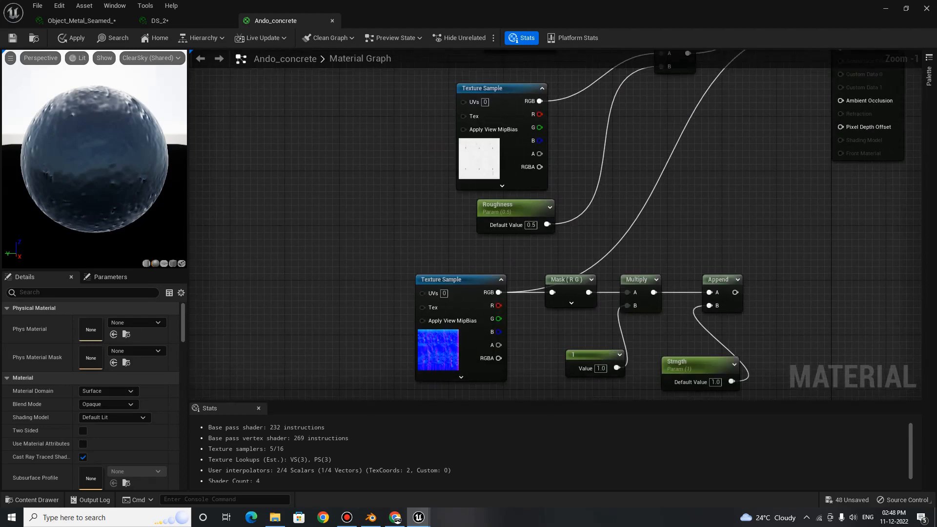
left_click(12, 38)
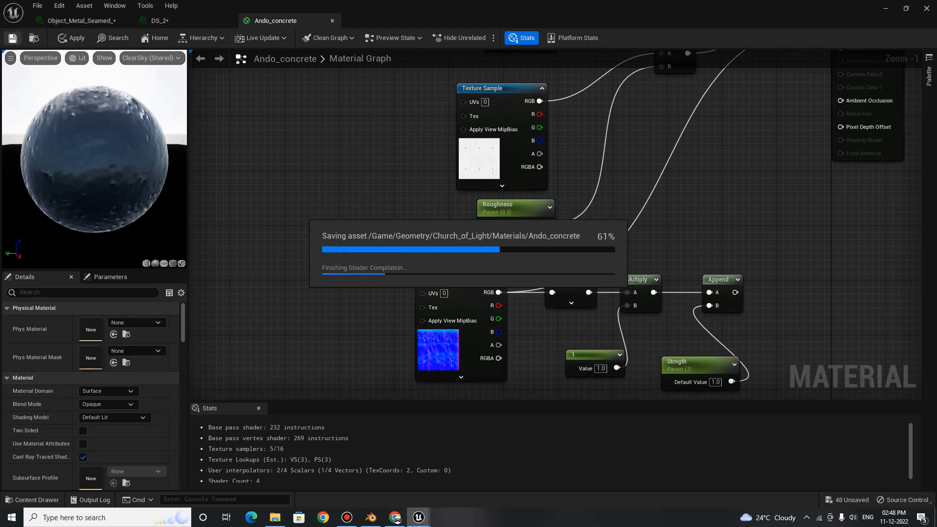
Check the DS_2 material instance's parameters and view the church interior in the level.
left_click(205, 21)
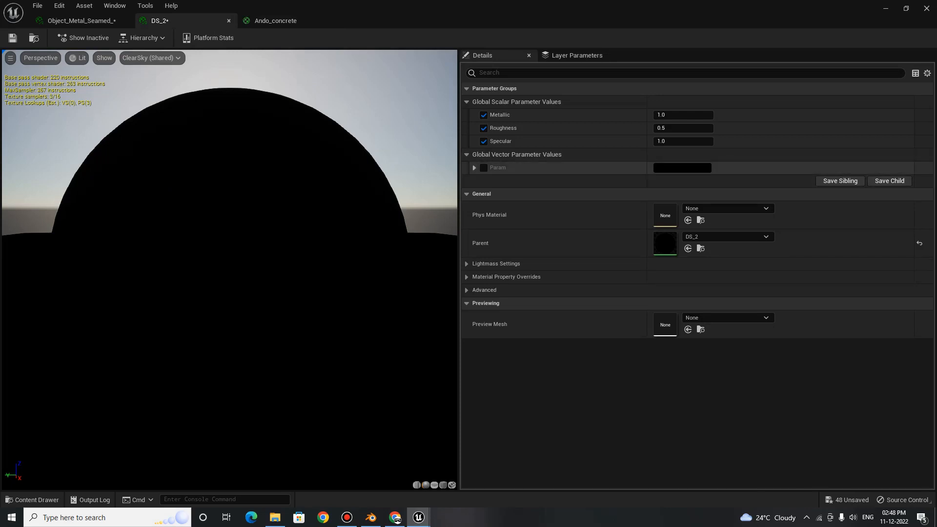
left_click(474, 168)
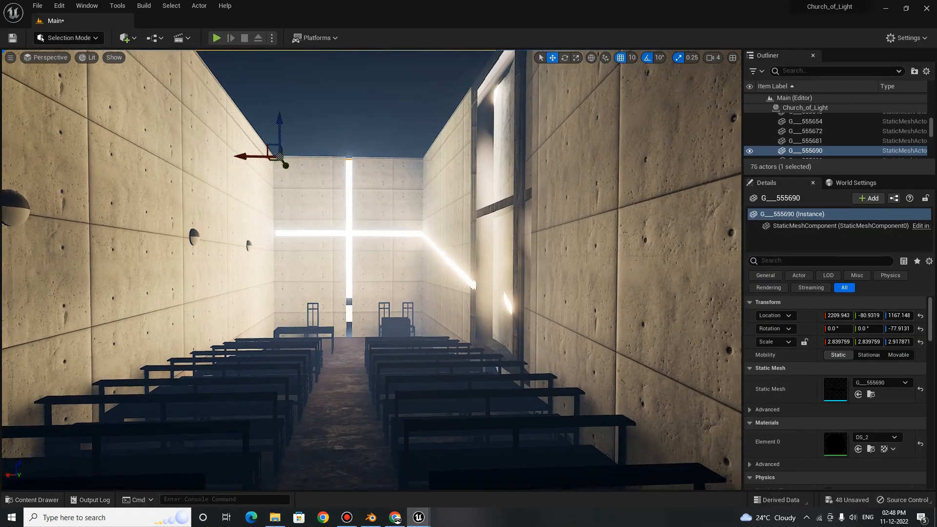
right_click_drag(370, 270, 364, 290)
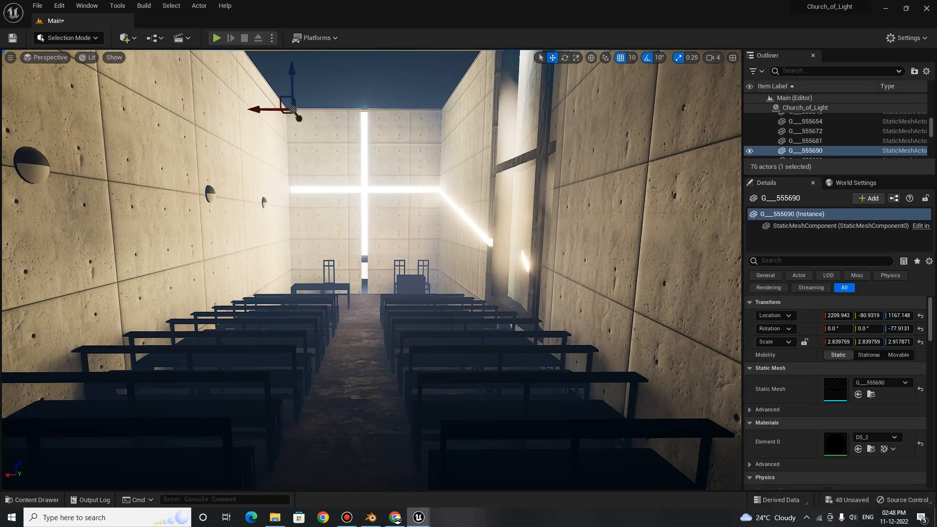
Browse to the References folder under Materials, check the graph of the asset named Material and close it.
left_click(32, 499)
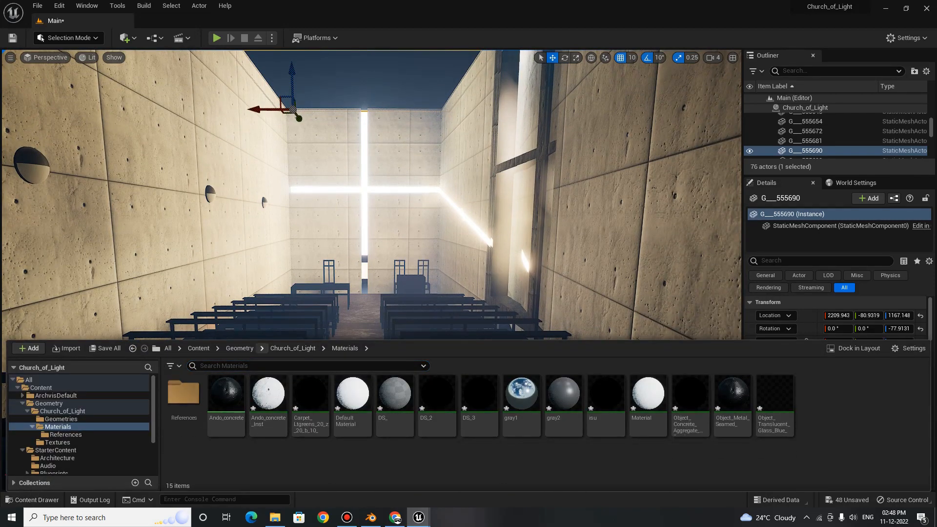
left_click(239, 348)
double_click(183, 393)
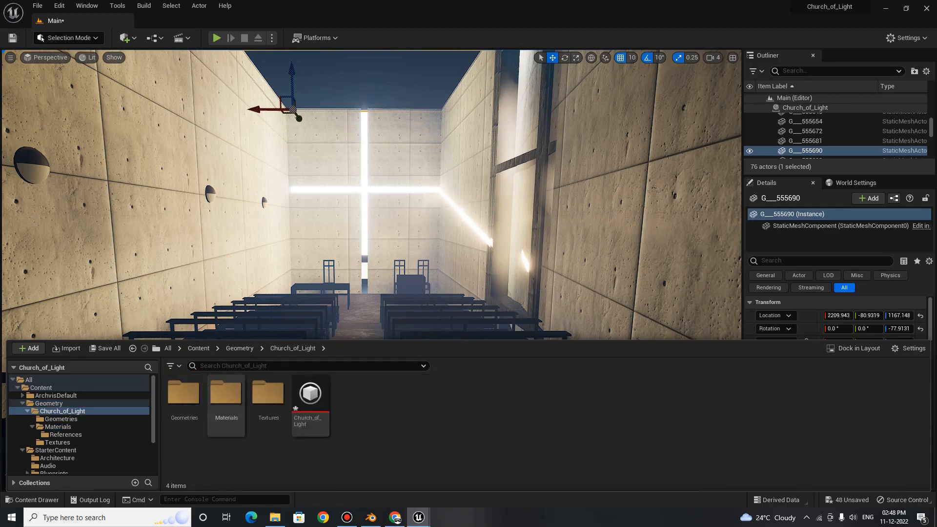
left_click(230, 412)
double_click(230, 412)
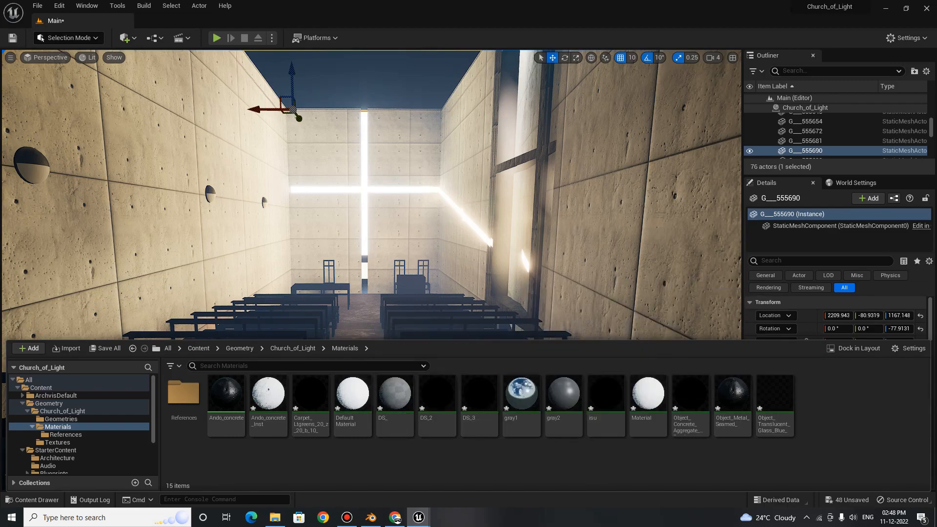
double_click(183, 393)
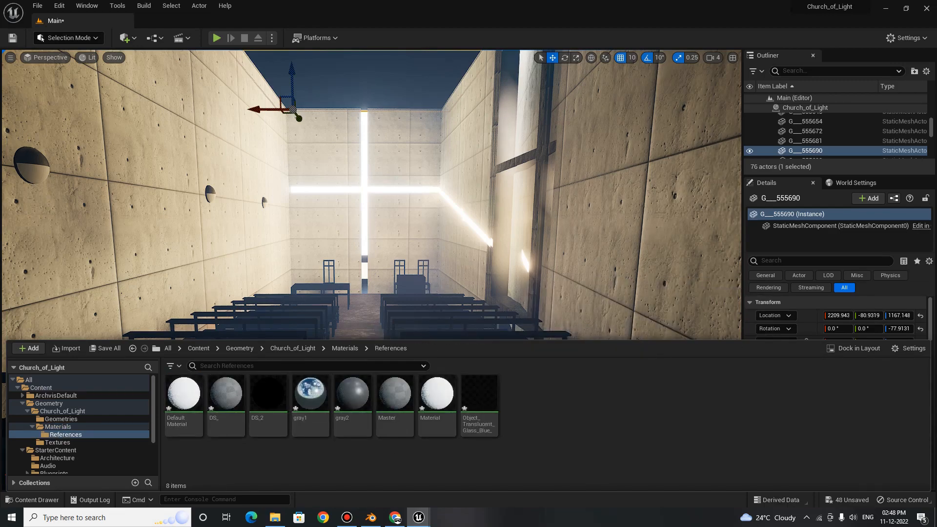
double_click(437, 398)
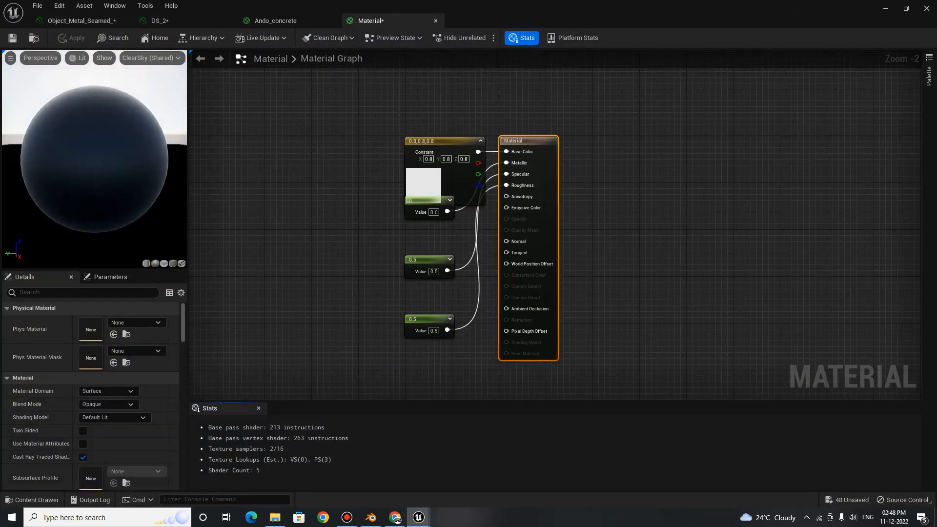
left_click(435, 20)
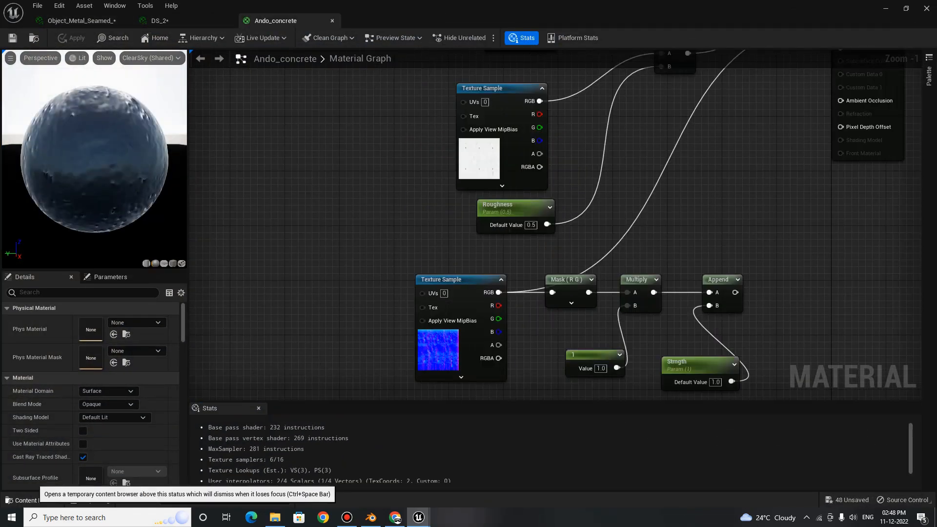
Open the Master material from the References folder and make room for new nodes beside its output node.
left_click(32, 499)
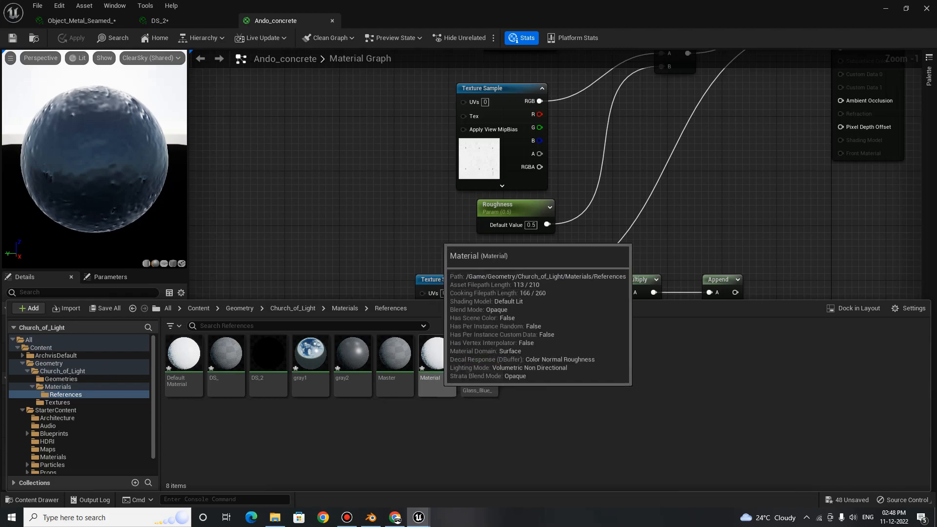
double_click(396, 354)
scroll(457, 267, "down", 3)
right_click_drag(410, 280, 510, 276)
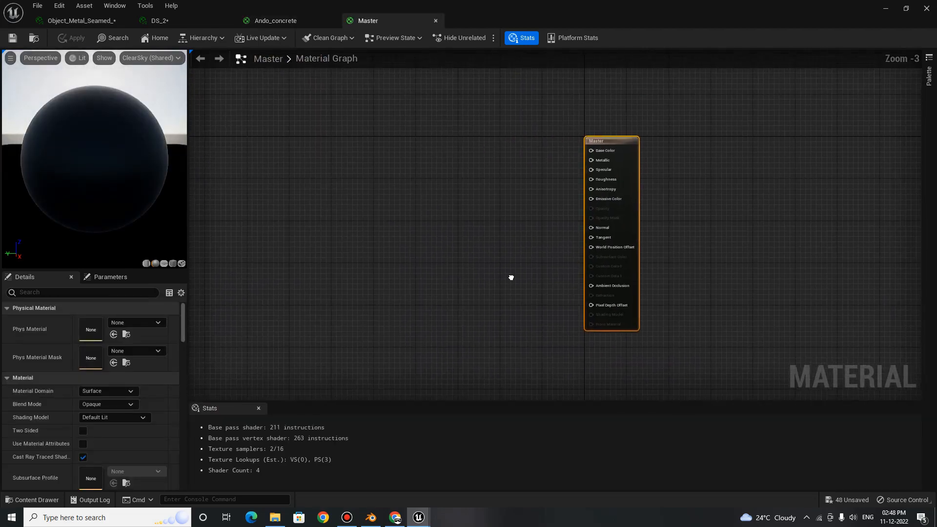
left_click(477, 254)
right_click(475, 254)
key("Escape")
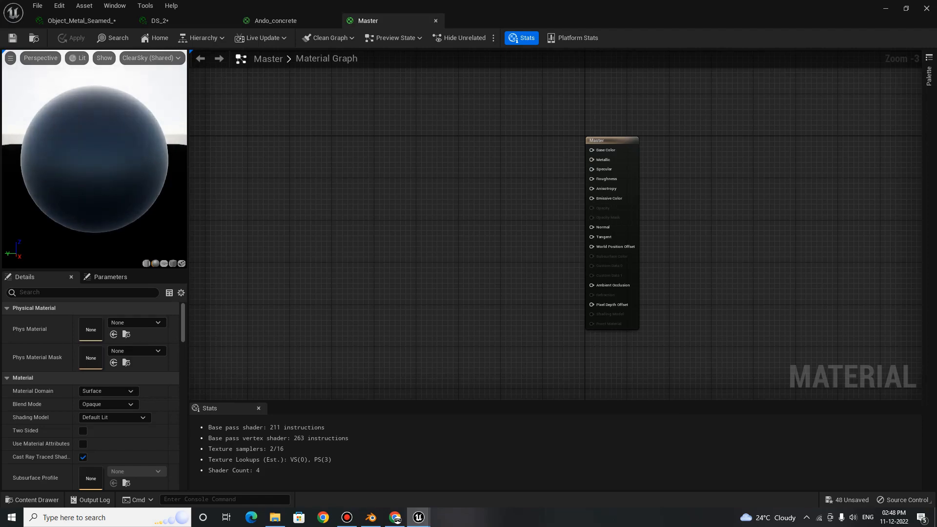
Add an empty Texture Sample node to the Master graph and connect its RGB output to Base Color.
right_click(425, 193)
type("text")
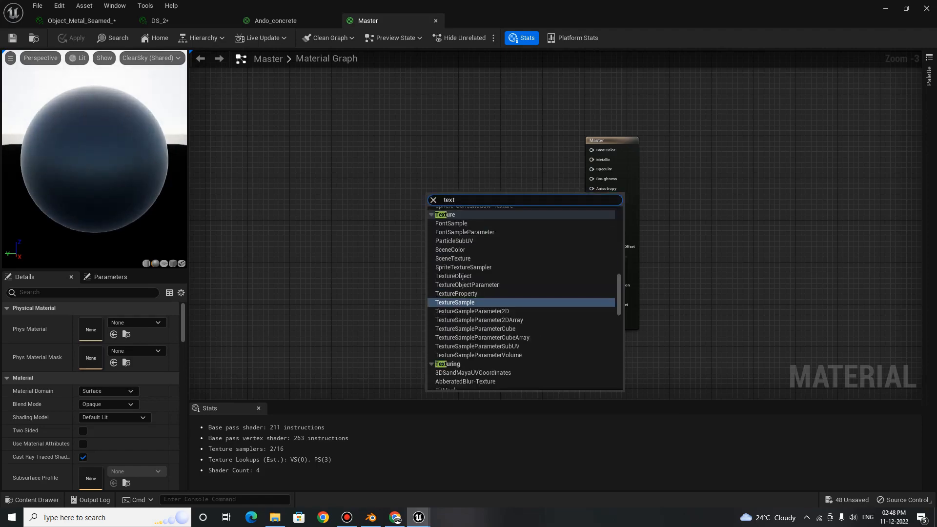
left_click(454, 302)
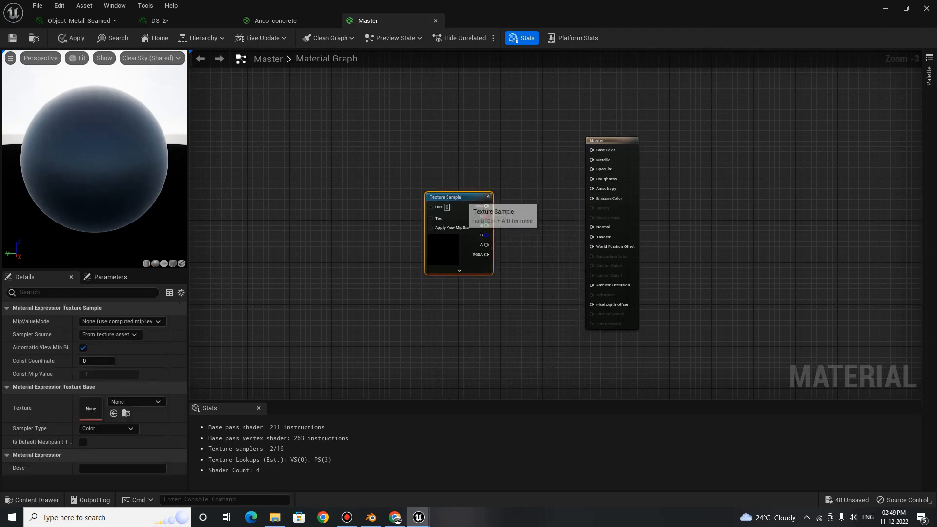
left_click_drag(464, 203, 594, 151)
left_click_drag(467, 153, 451, 137)
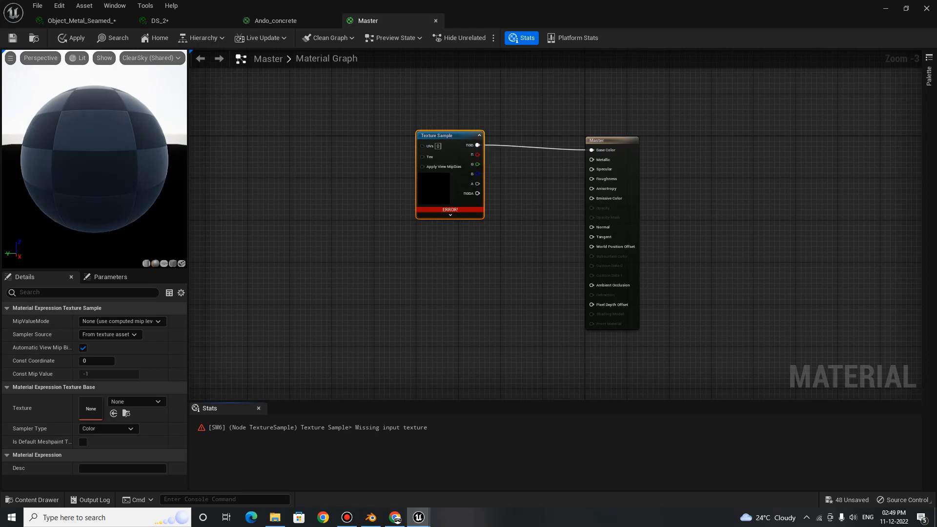
left_click(497, 264)
scroll(439, 244, "up", 3)
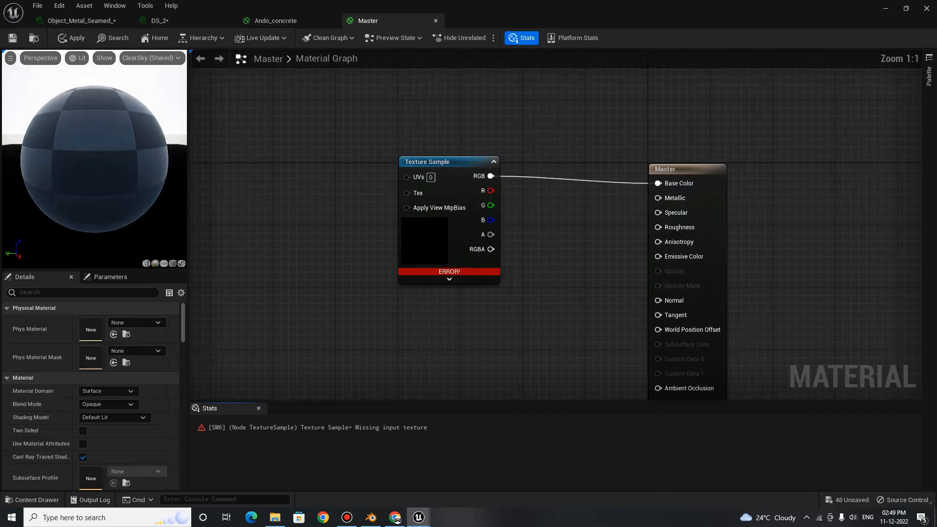
Browse to the Textures folder under Geometry > Church_of_Light and shrink the Content Drawer to expose more of the graph.
left_click(439, 244)
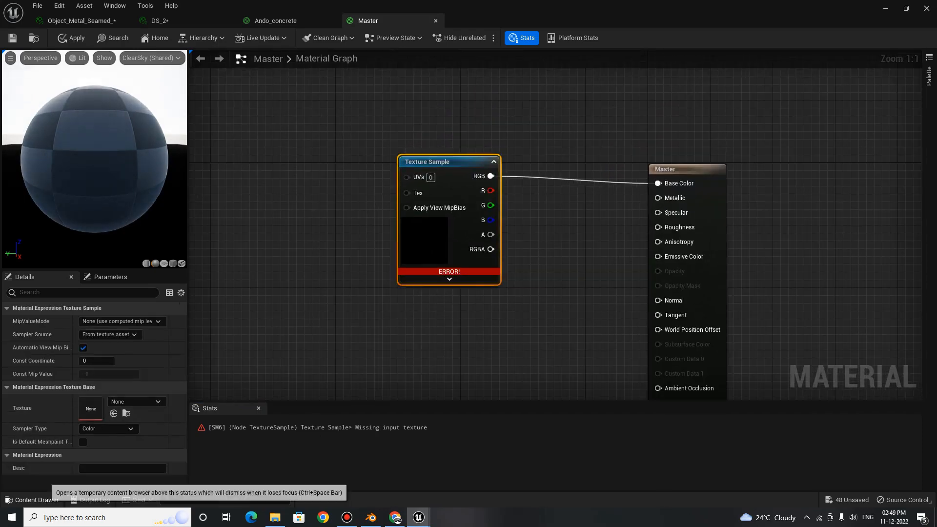
left_click(30, 500)
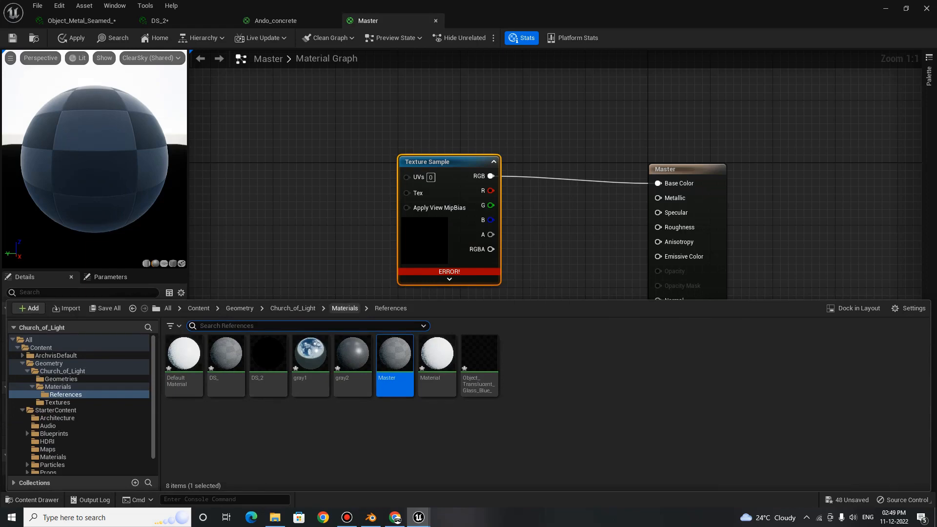
left_click(344, 308)
left_click(198, 308)
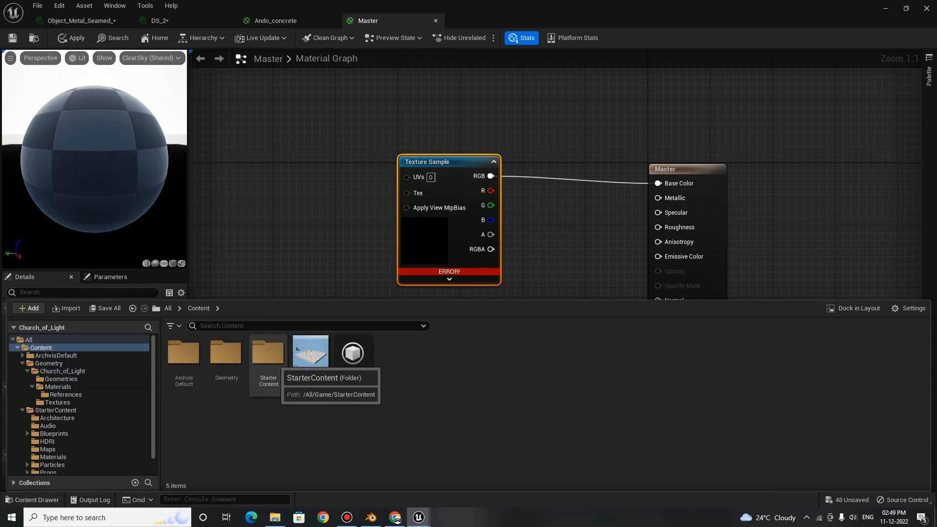
double_click(226, 356)
double_click(184, 354)
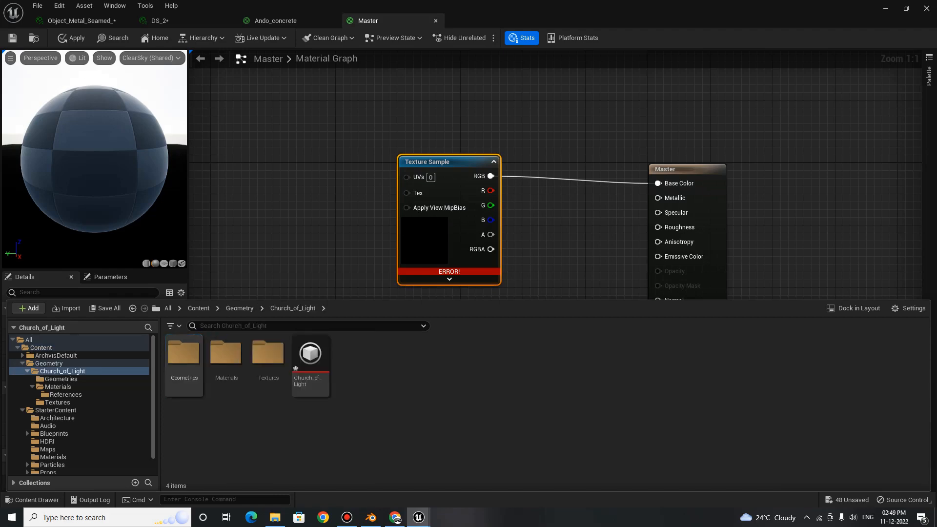
double_click(267, 354)
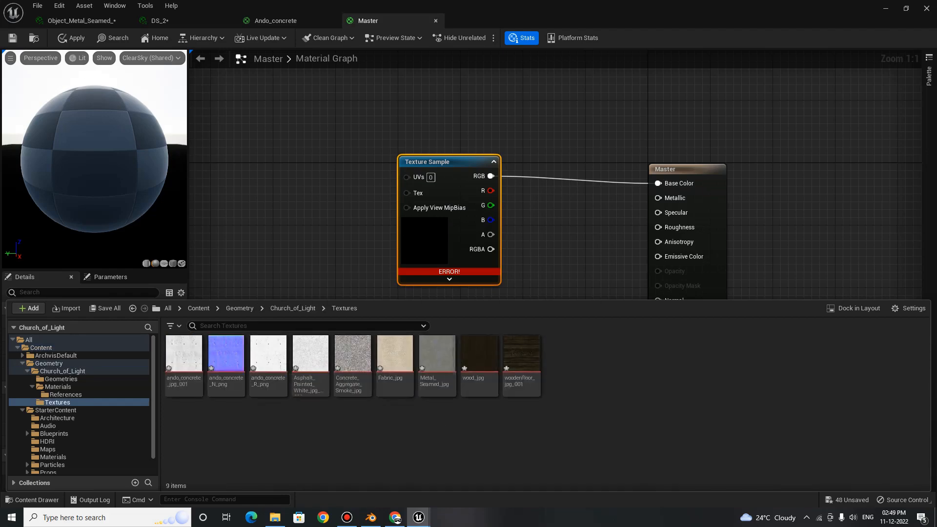
left_click_drag(507, 299, 507, 369)
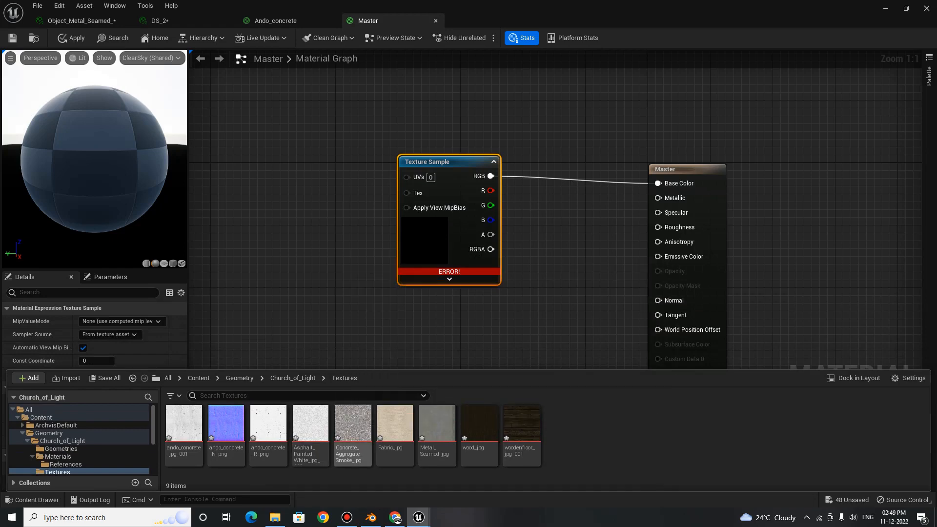
Place the Concrete_Aggregate_Smoke texture in the graph as a texture sample and delete the empty Texture Sample node.
mouse_move(310, 422)
left_mouse_down()
mouse_move(434, 279)
mouse_move(355, 385)
mouse_move(293, 436)
mouse_move(311, 428)
left_mouse_up()
left_click(426, 479)
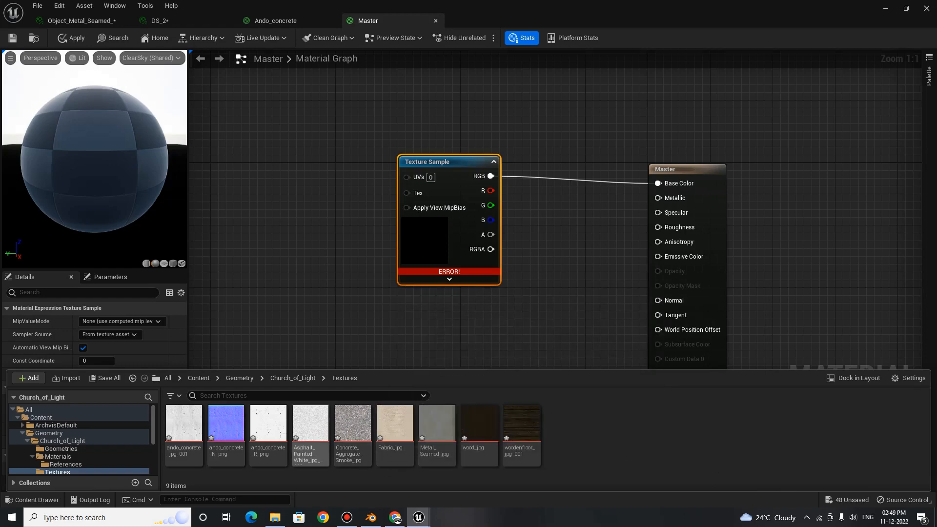
left_click_drag(352, 422, 437, 238)
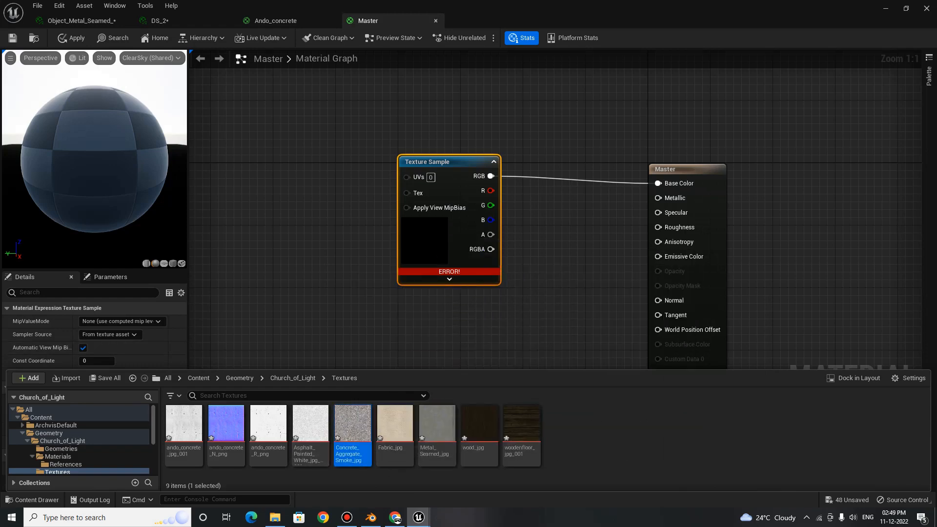
scroll(223, 334, "down", 3)
left_click_drag(352, 422, 419, 245)
left_click(378, 219)
key("Delete")
left_click(442, 207)
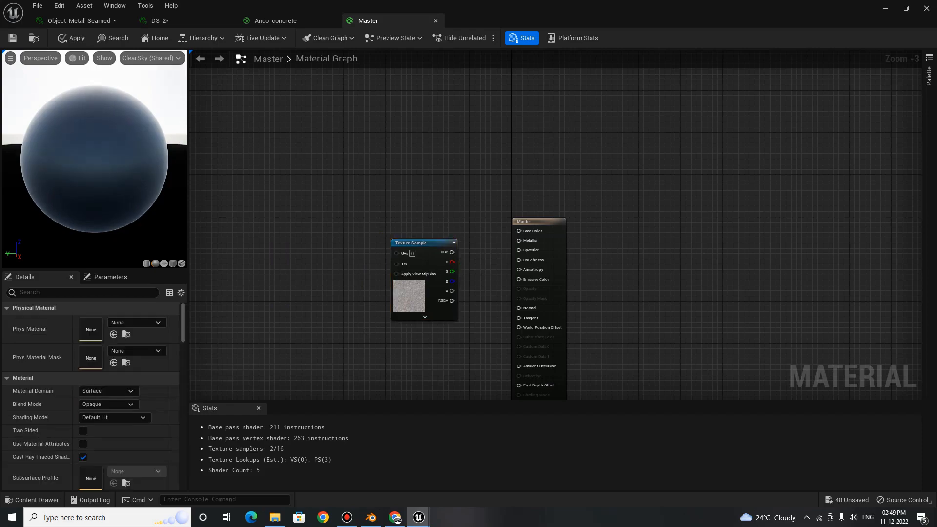
Connect the concrete texture sample's RGB output to Base Color and line the node up with the Master output node.
scroll(463, 339, "up", 3)
left_click_drag(449, 208, 545, 176)
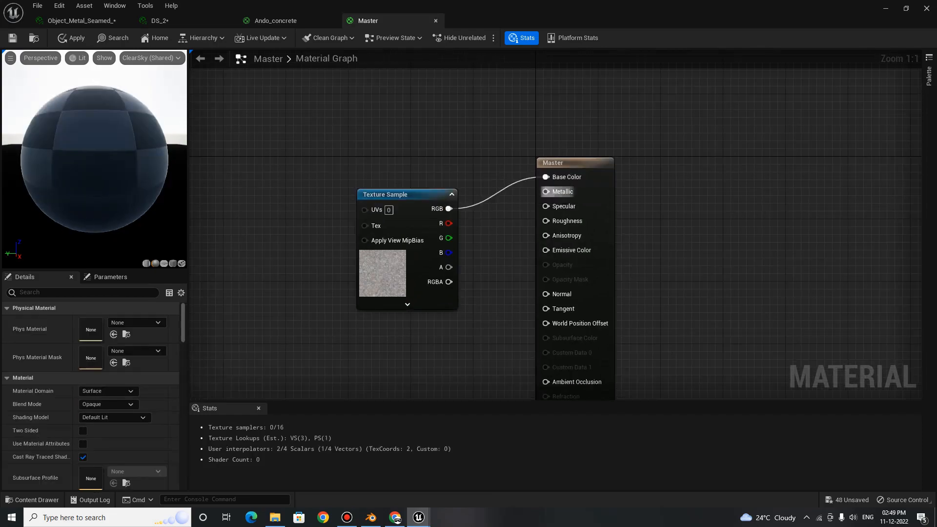
scroll(545, 176, "down", 2)
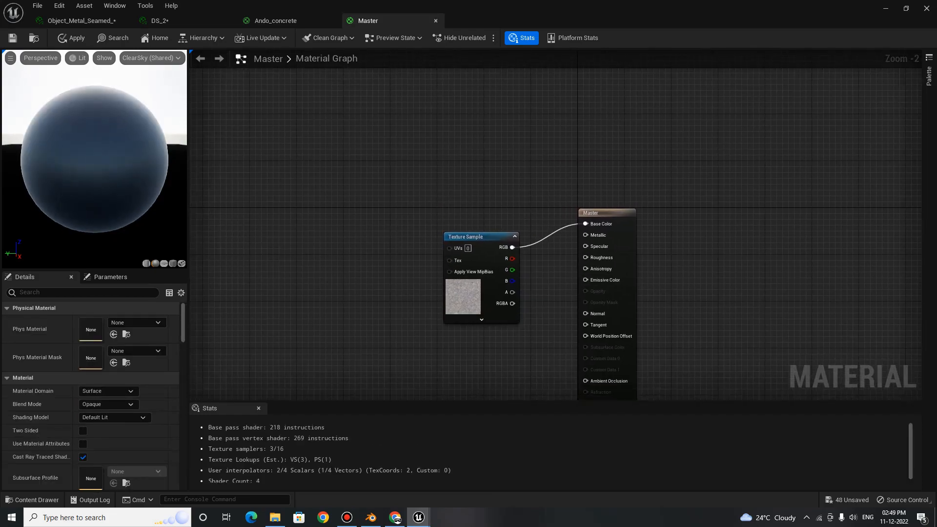
left_click(444, 223)
left_click(221, 239)
scroll(221, 240, "down", 2)
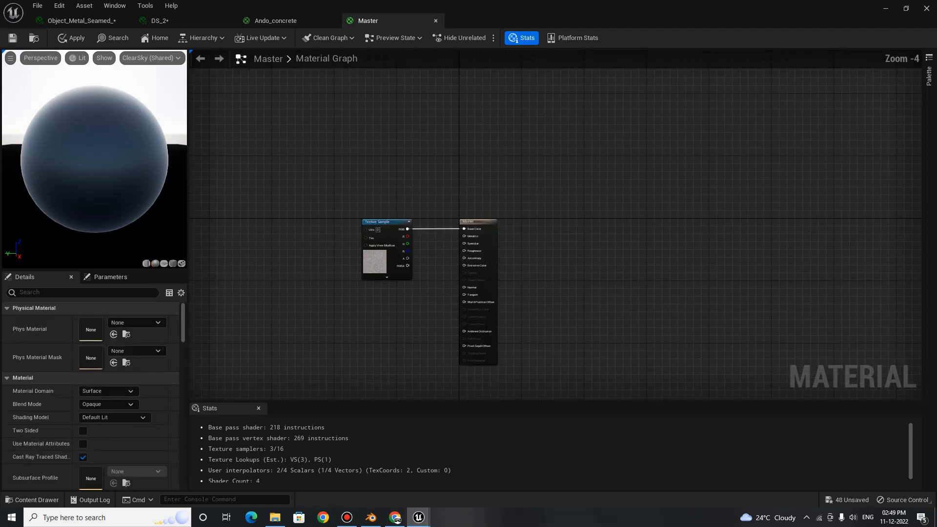
Examine the preview sphere from several sides and review the detail settings of the material and its texture sample node.
left_click_drag(93, 161, 129, 156)
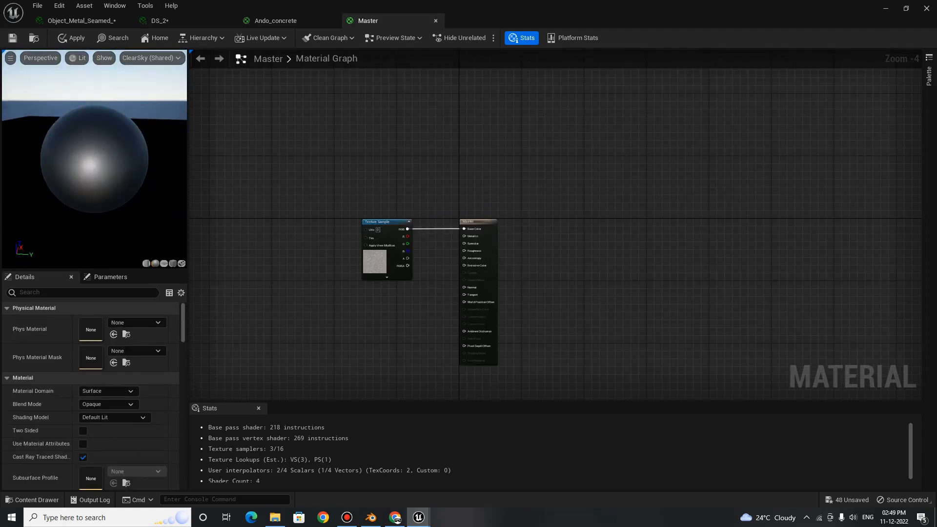
scroll(130, 156, "up", 3)
scroll(379, 244, "up", 4)
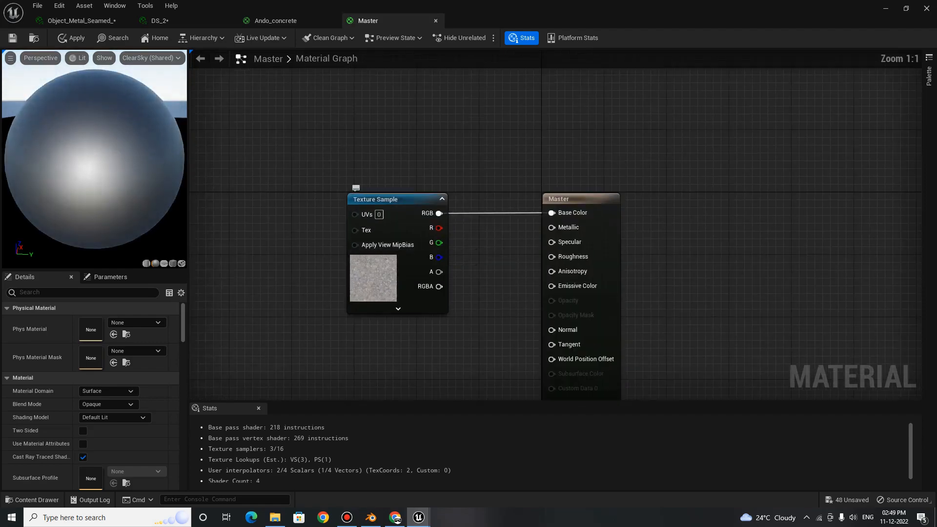
left_click_drag(93, 161, 115, 144)
scroll(91, 396, "down", 10)
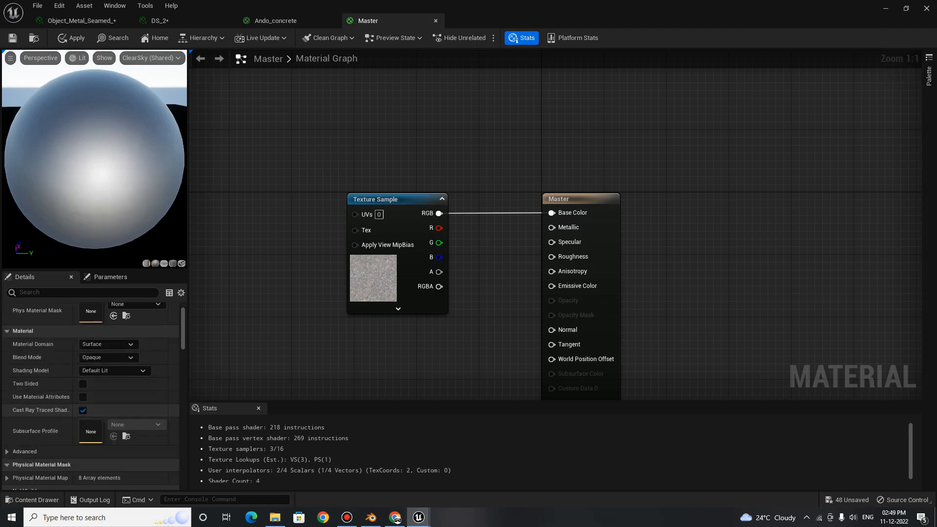
scroll(90, 395, "down", 6)
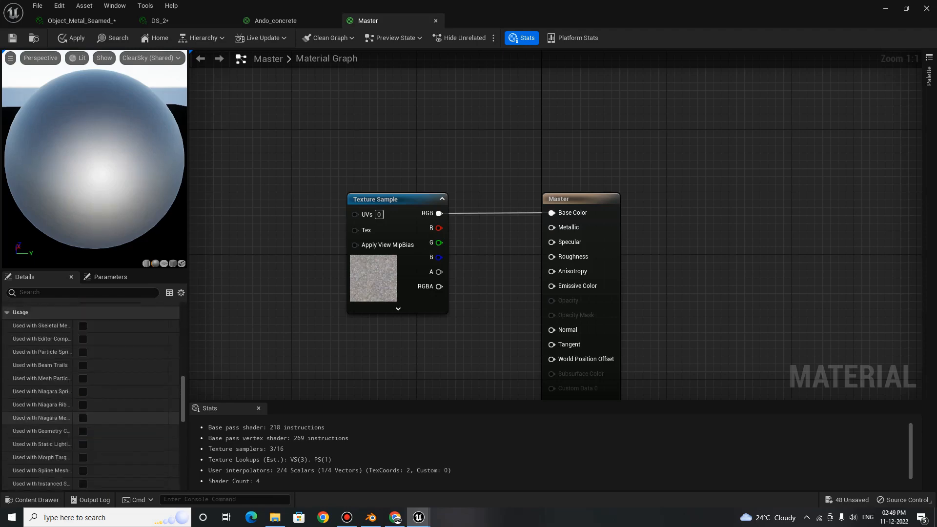
scroll(90, 395, "up", 15)
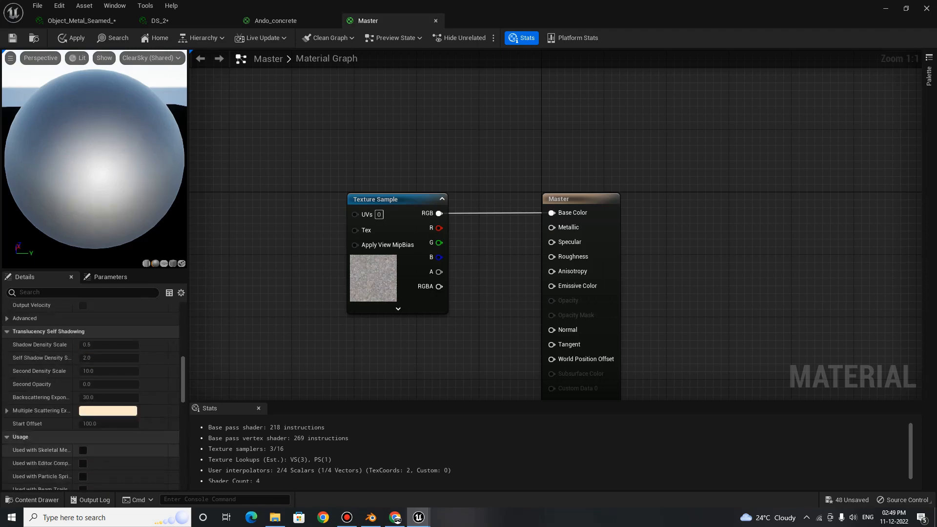
left_click(366, 215)
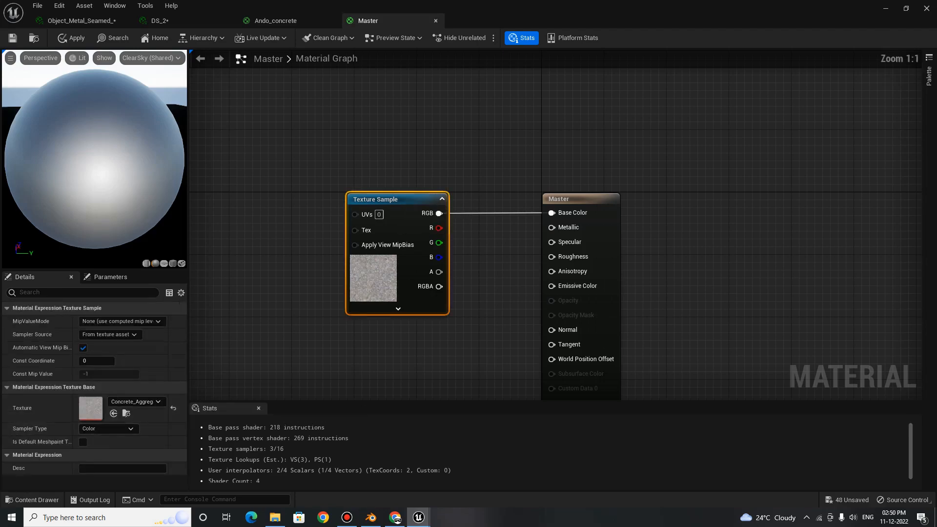
scroll(439, 322, "down", 4)
scroll(459, 350, "up", 4)
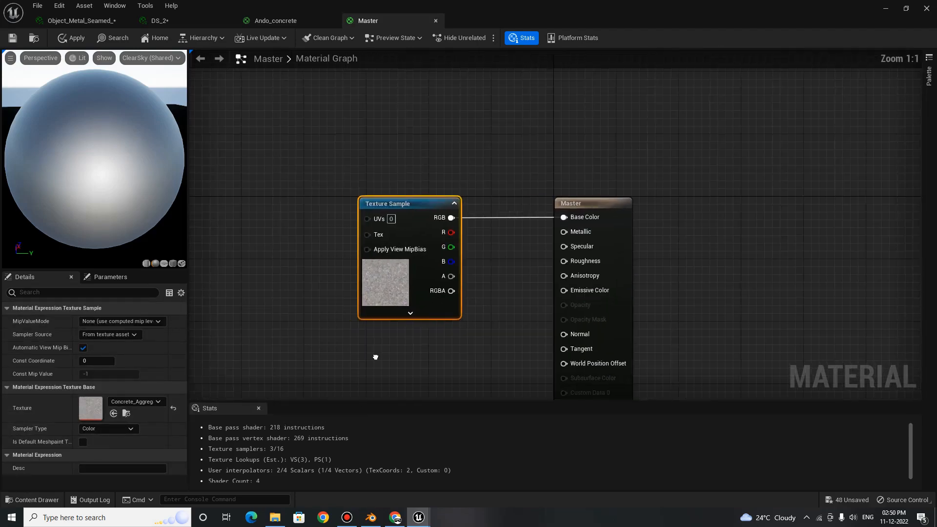
left_click_drag(527, 339, 471, 309)
right_click_drag(523, 358, 451, 330)
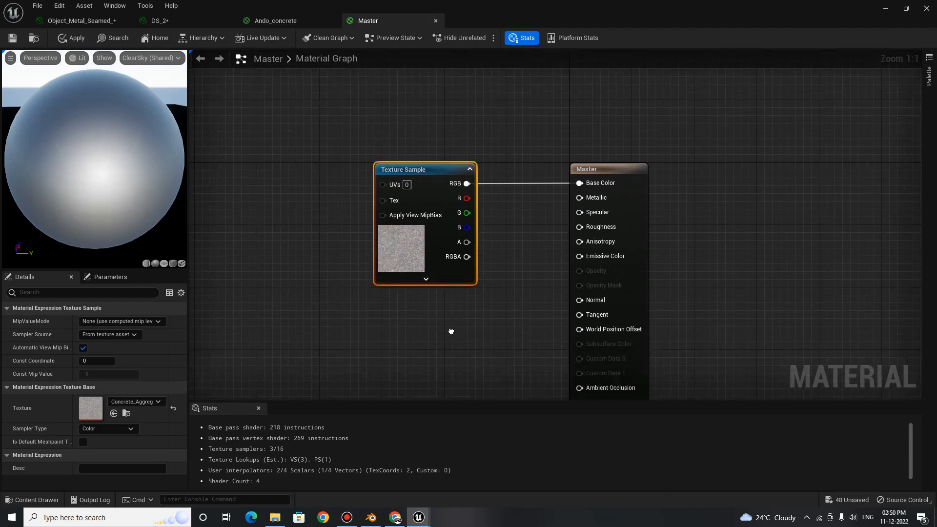
Reposition the texture sample node up and away from the Master output node, save the material and check its preview.
left_click_drag(439, 182, 393, 143)
left_click(293, 161)
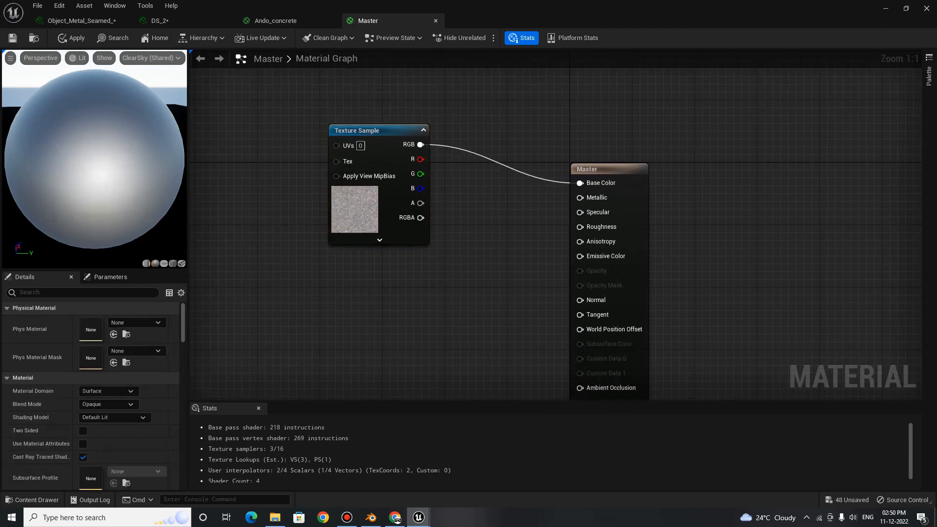
scroll(97, 161, "down", 5)
left_click_drag(97, 156, 134, 195)
scroll(98, 161, "up", 5)
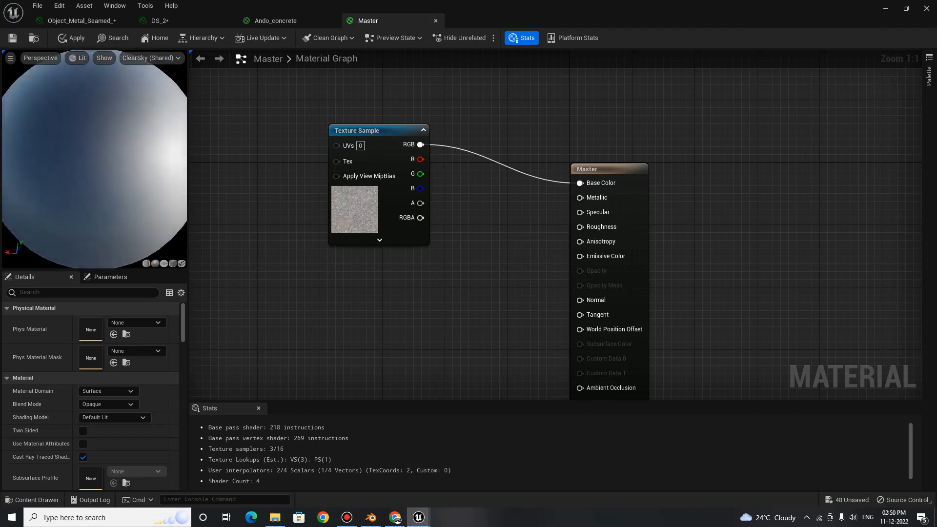
left_click_drag(98, 161, 112, 170)
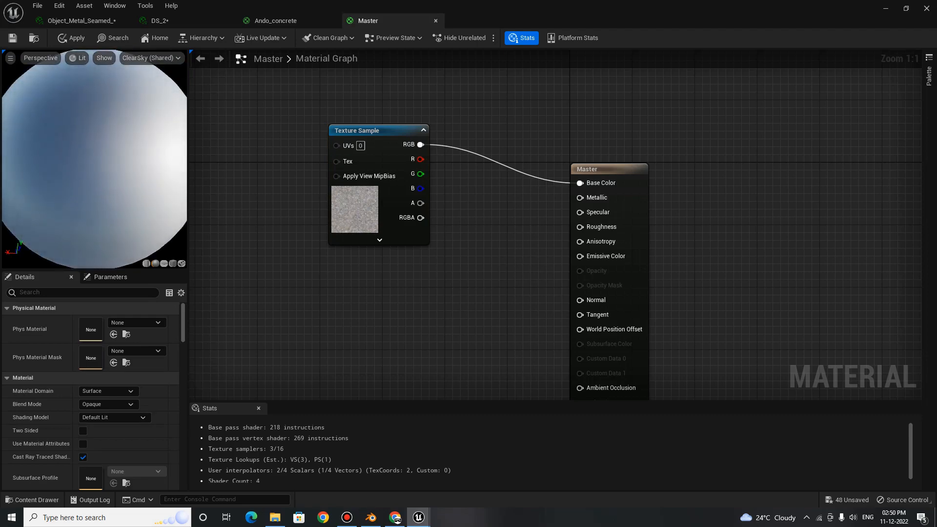
left_click_drag(373, 136, 396, 153)
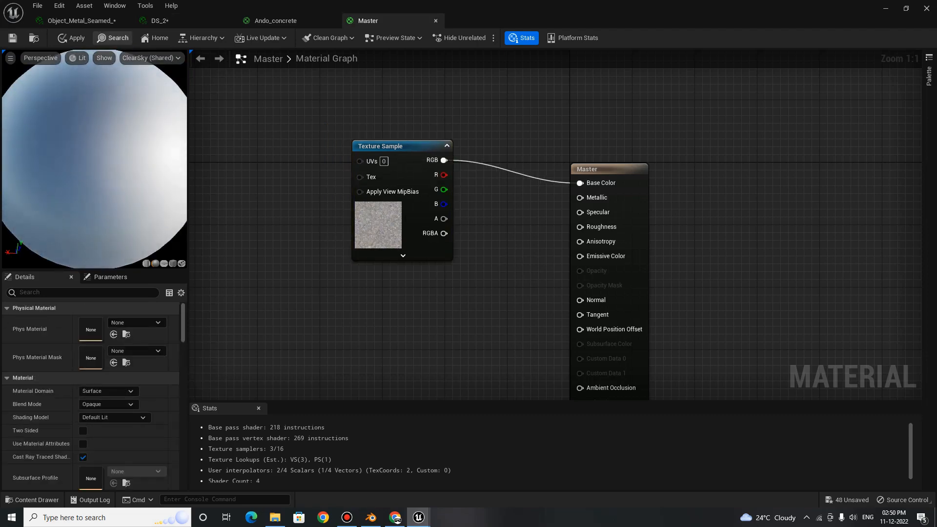
left_click(12, 37)
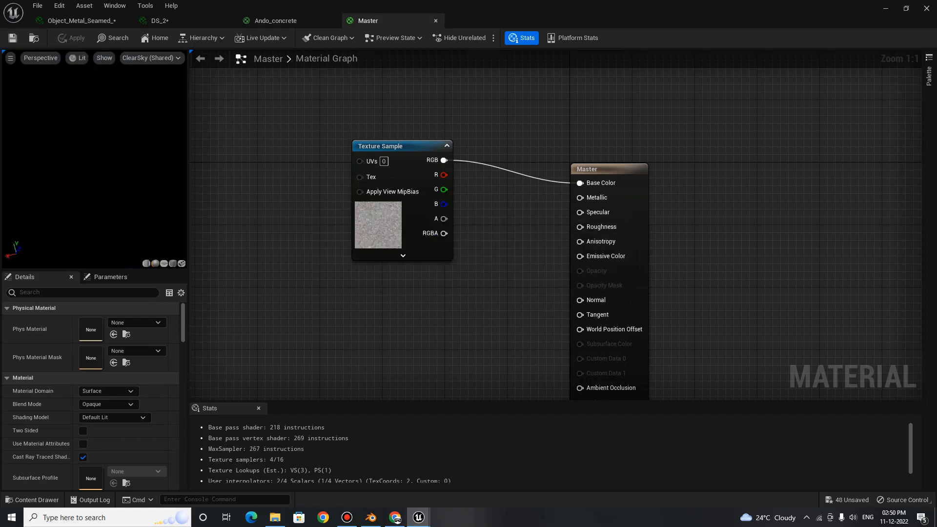
left_click_drag(94, 159, 148, 178)
Add a Constant node below the texture sample and connect it to the Roughness input.
left_click(417, 347)
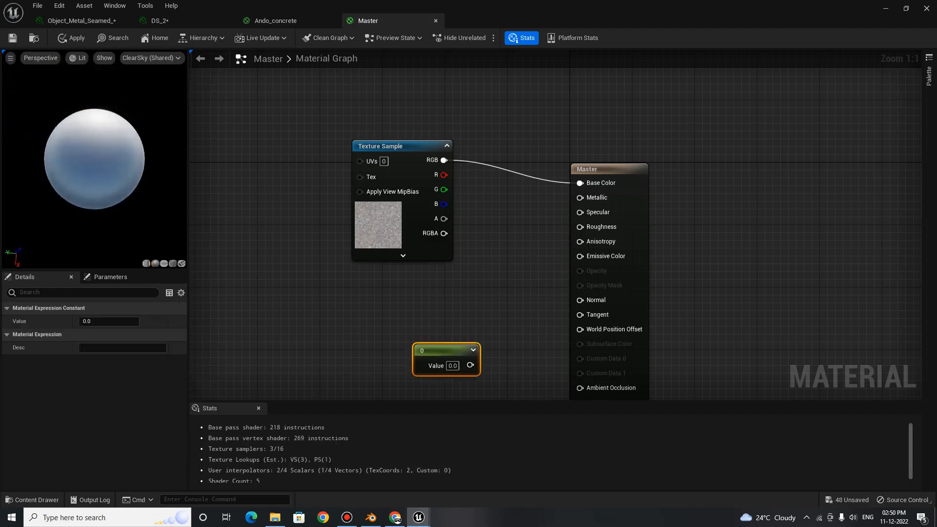
left_click_drag(470, 365, 585, 230)
left_click_drag(444, 352, 452, 359)
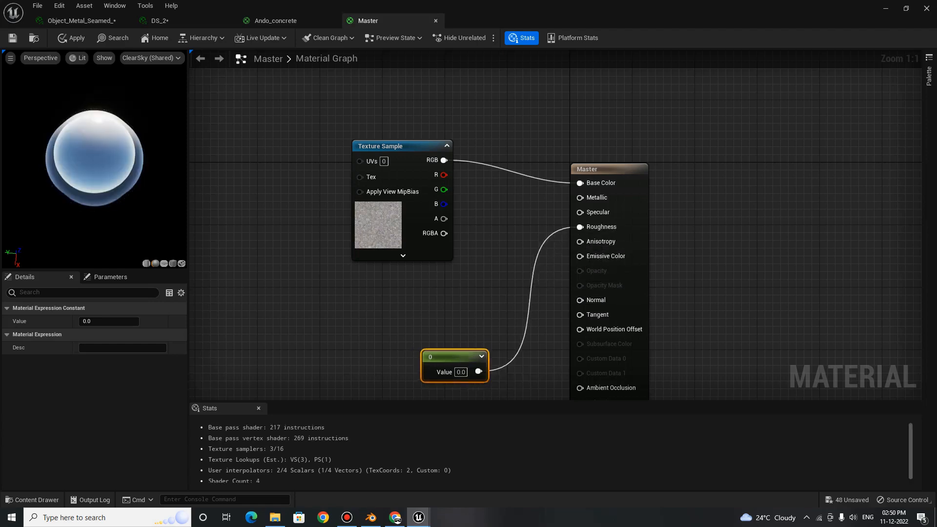
Add a second Constant node above the first one and connect it to the Specular input.
left_click(502, 317)
key("1")
left_click(443, 301)
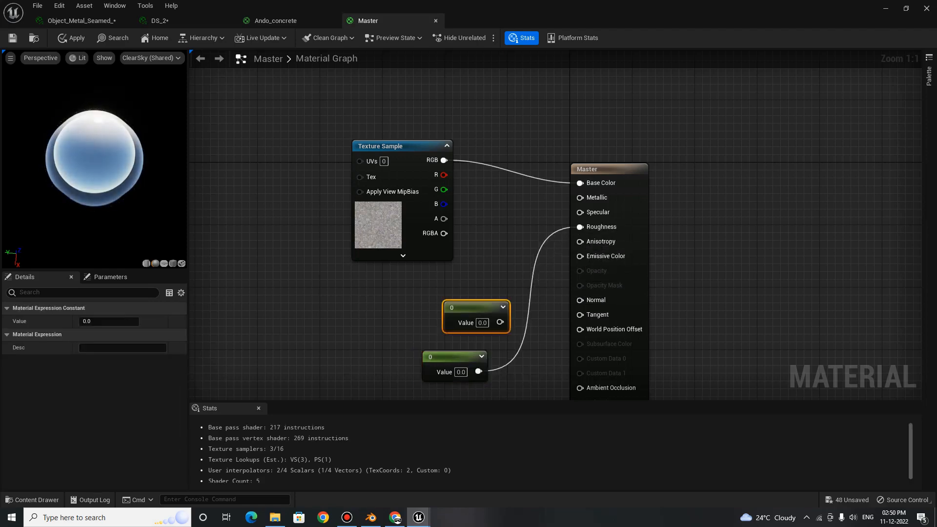
left_click_drag(483, 308, 579, 211)
Convert the constant feeding the Roughness input to a parameter named Roughness.
right_click(445, 361)
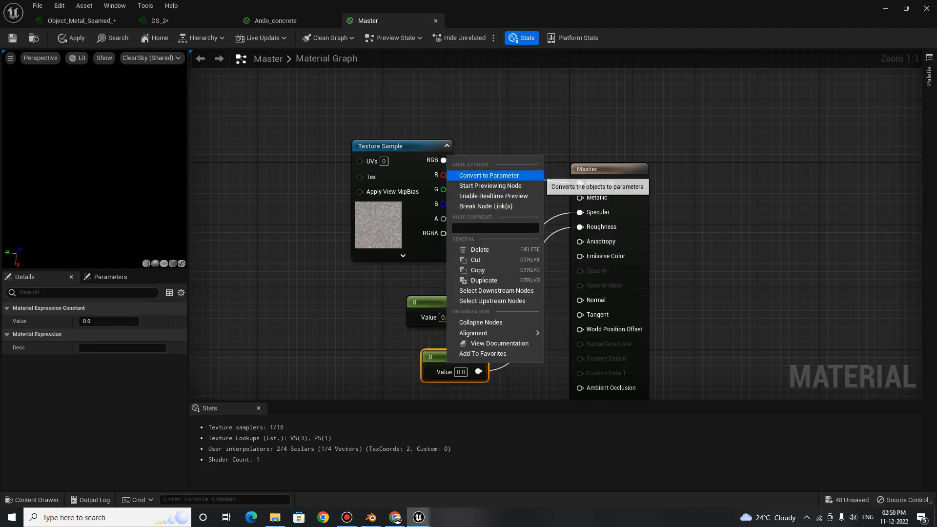
left_click(488, 176)
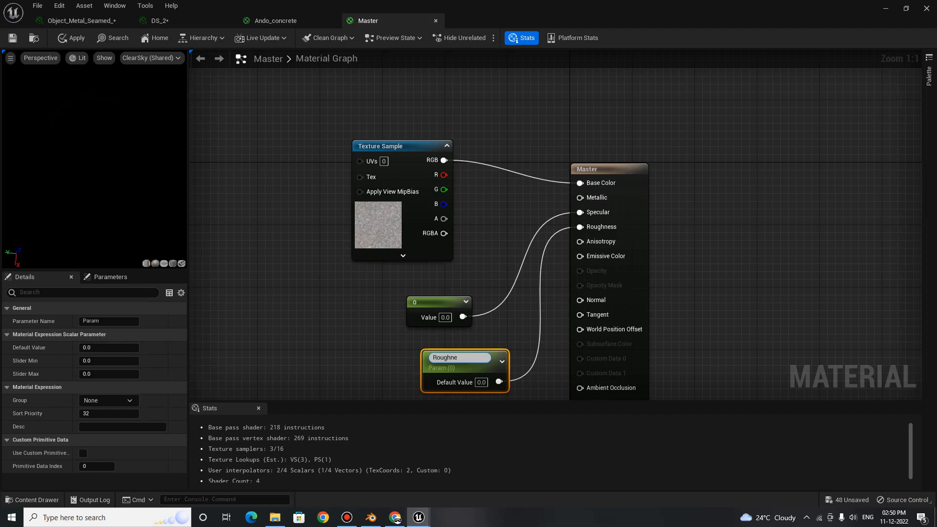
key("Return")
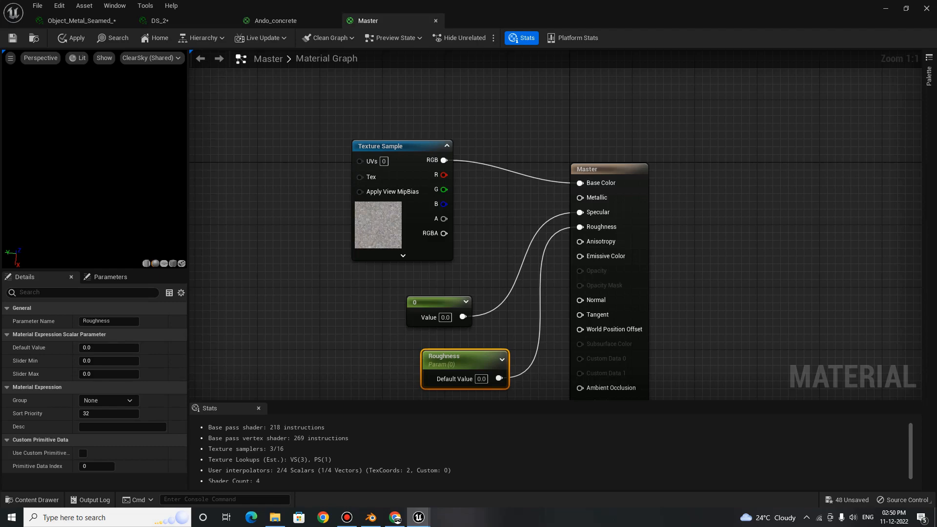
Convert the constant feeding the Specular input to a parameter named Specular.
right_click(442, 306)
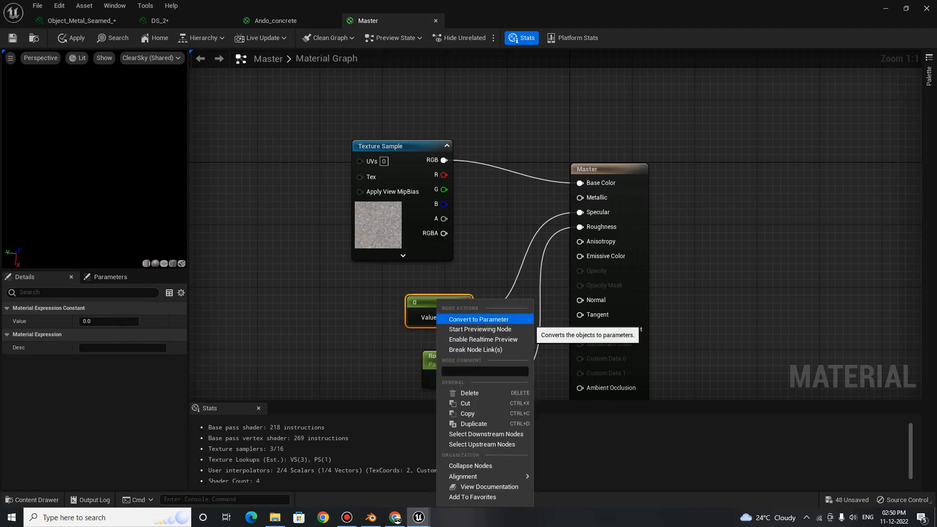
left_click(457, 318)
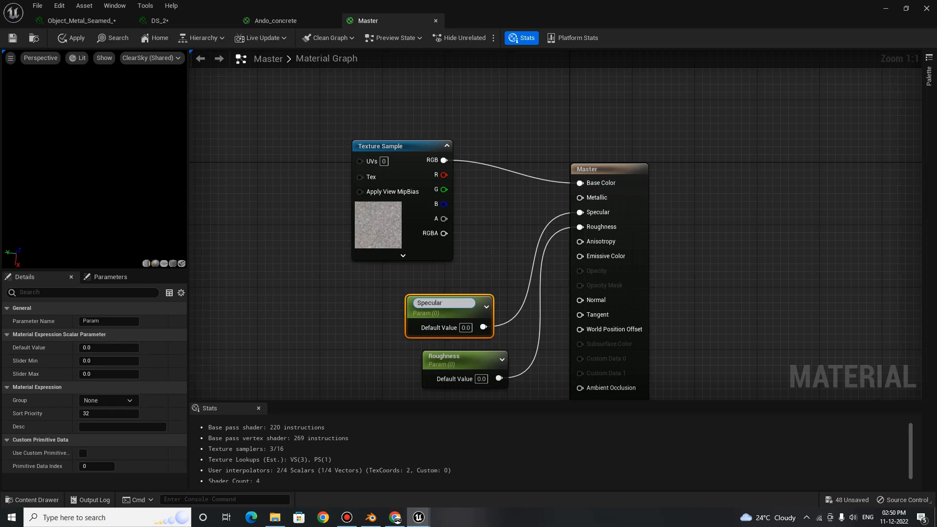
type("Specular")
key("Return")
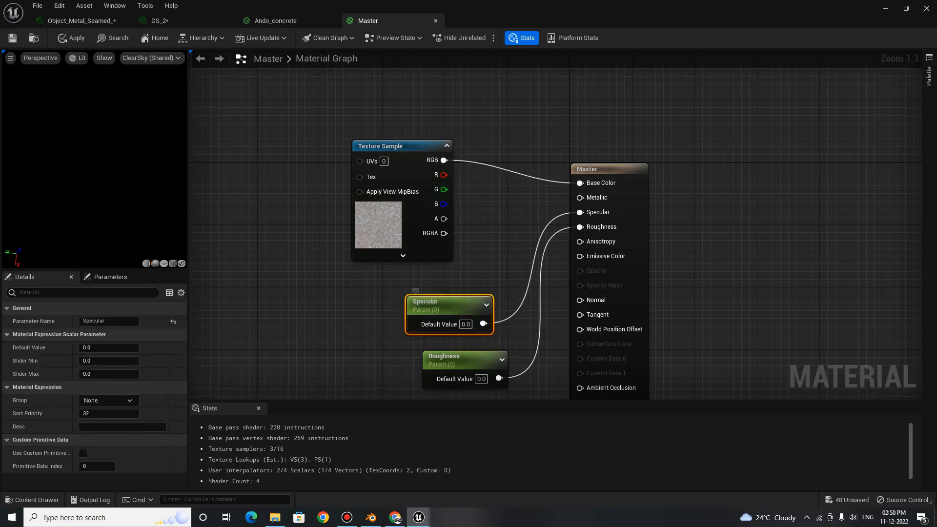
Set the default values of both the Specular and Roughness parameters to 0.5.
left_click(59, 334)
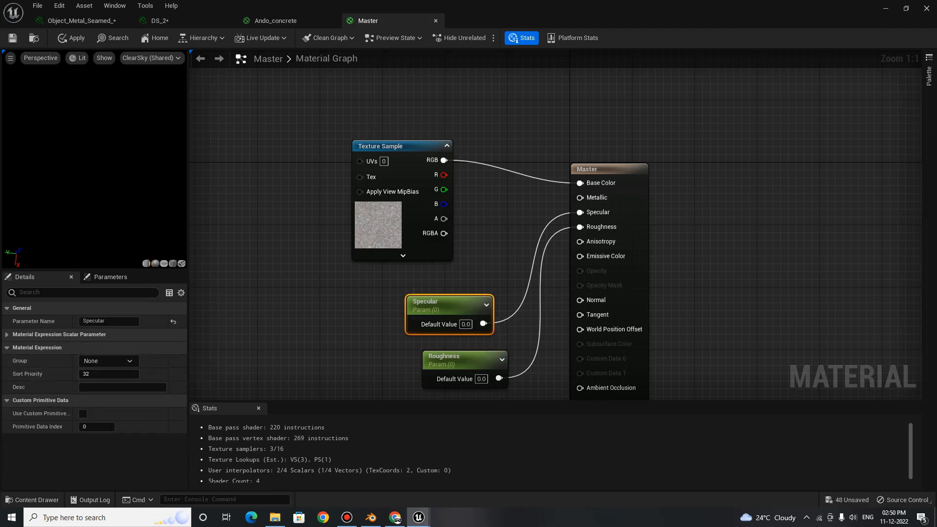
left_click(59, 334)
left_click(108, 348)
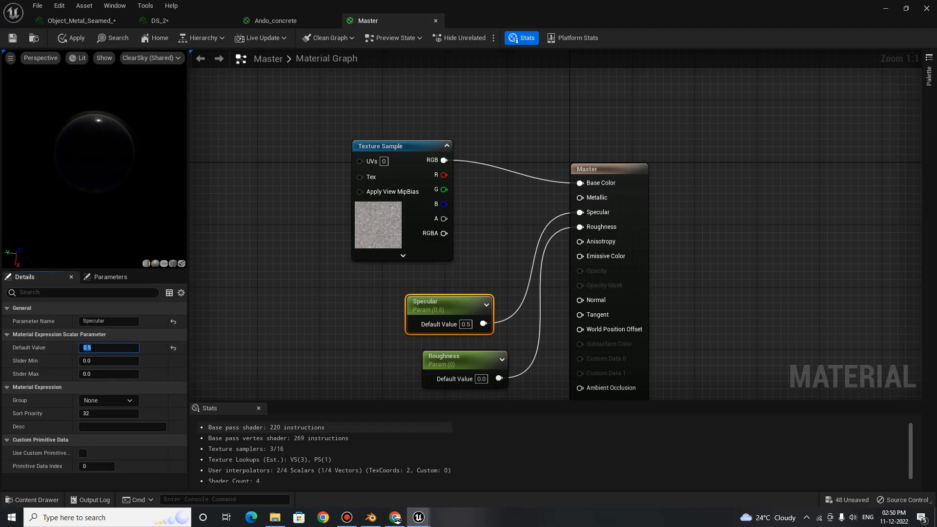
left_click(434, 356)
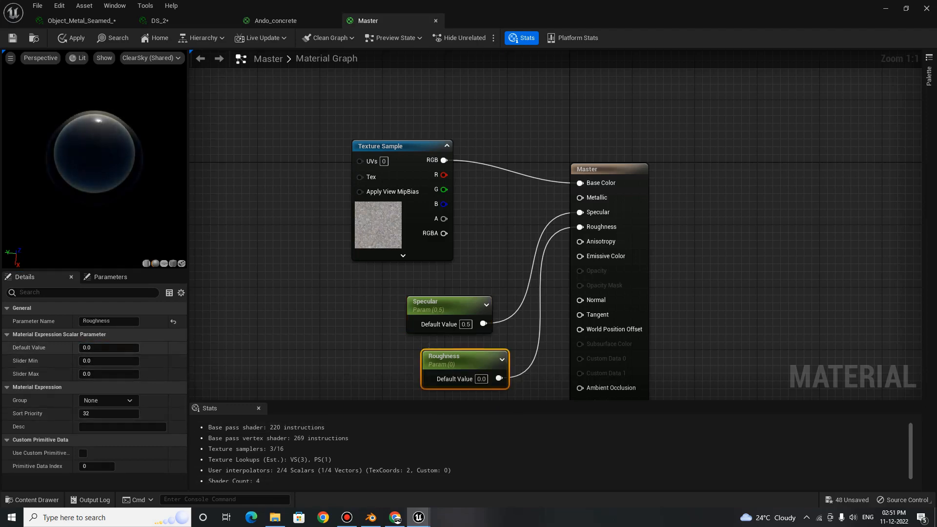
left_click(111, 348)
type("0.5")
key("Return")
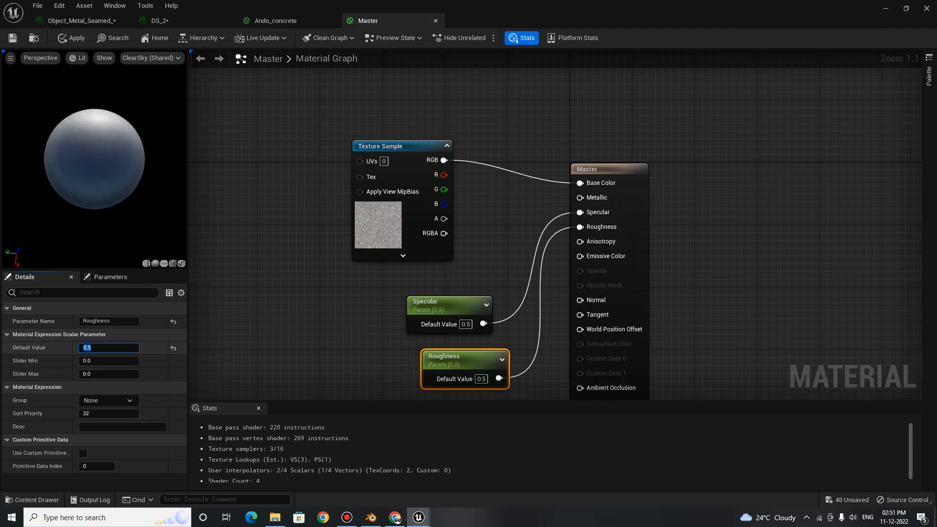
Rotate the preview lighting to check the sphere's shading and save the Master material.
left_click(312, 322)
left_click_drag(97, 171, 150, 165)
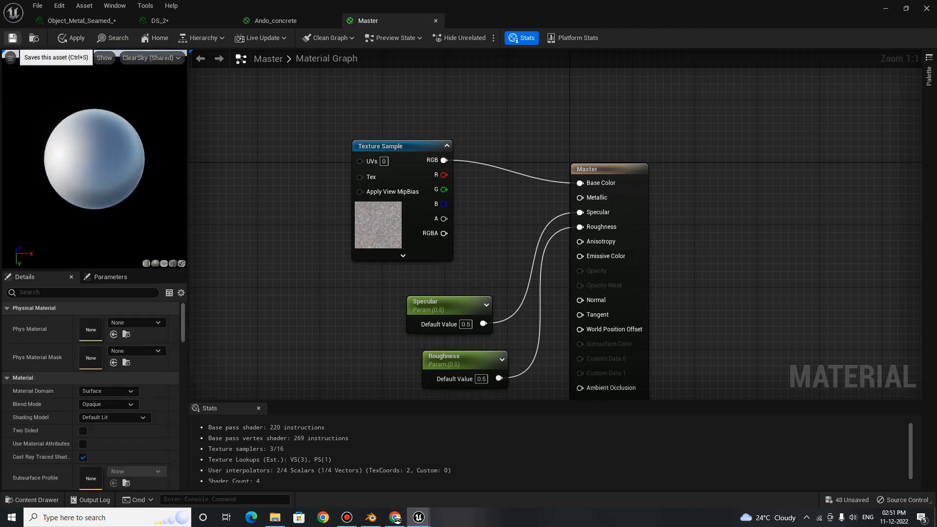
left_click(13, 38)
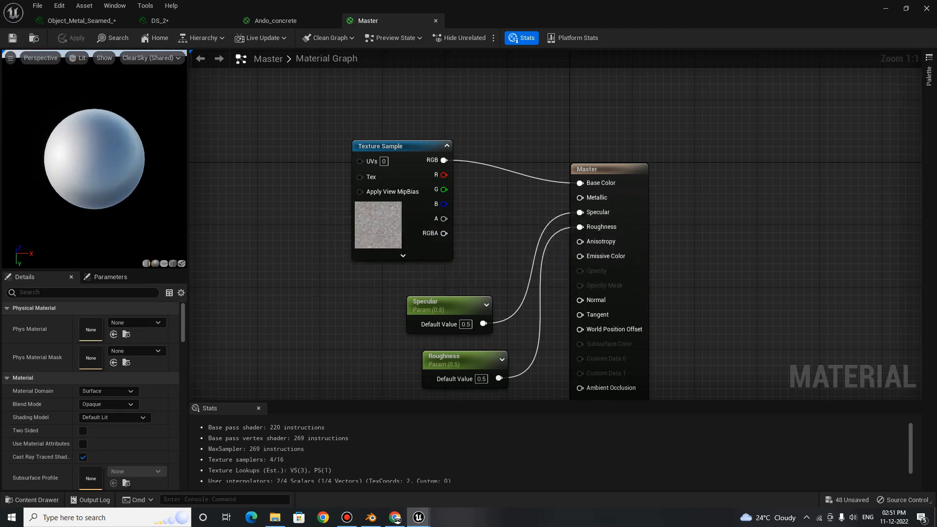
Convert the concrete texture sample to a parameter named Base Colour and save the Master material.
right_click(401, 162)
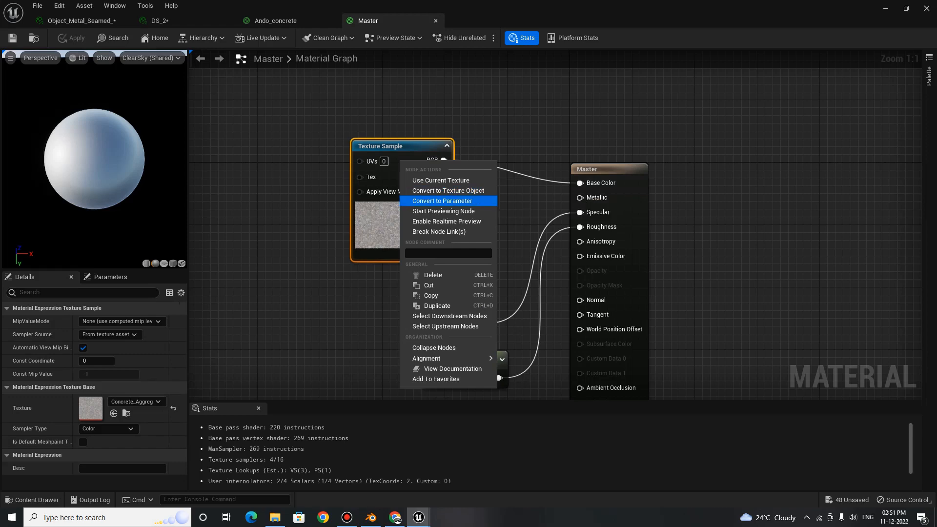
left_click(442, 201)
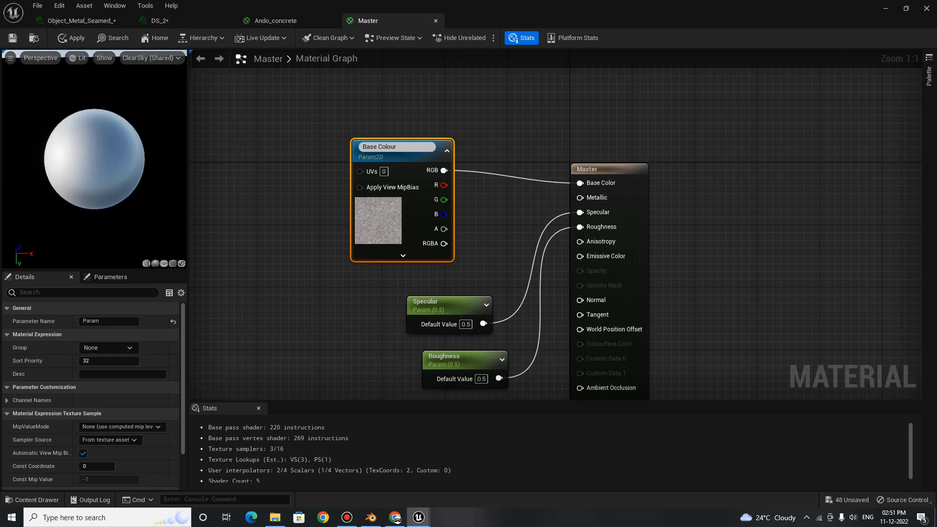
left_click(481, 273)
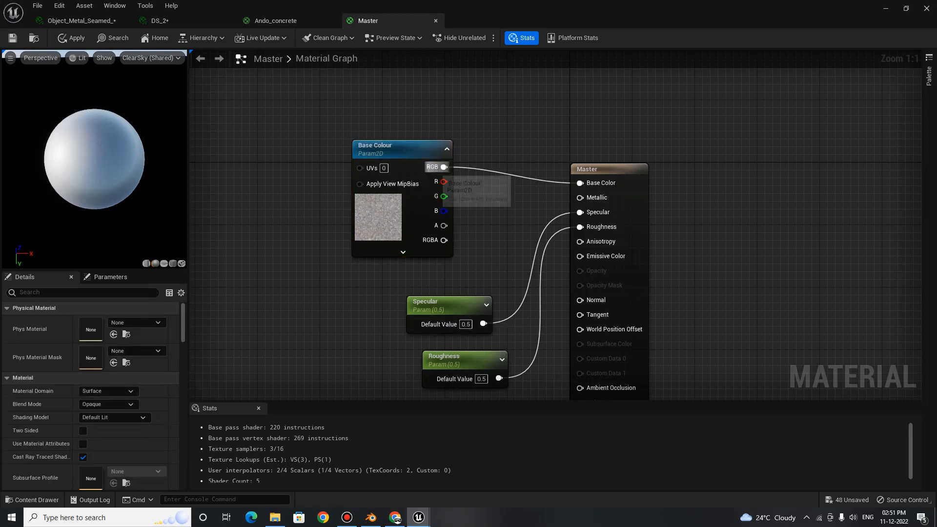
left_click(13, 38)
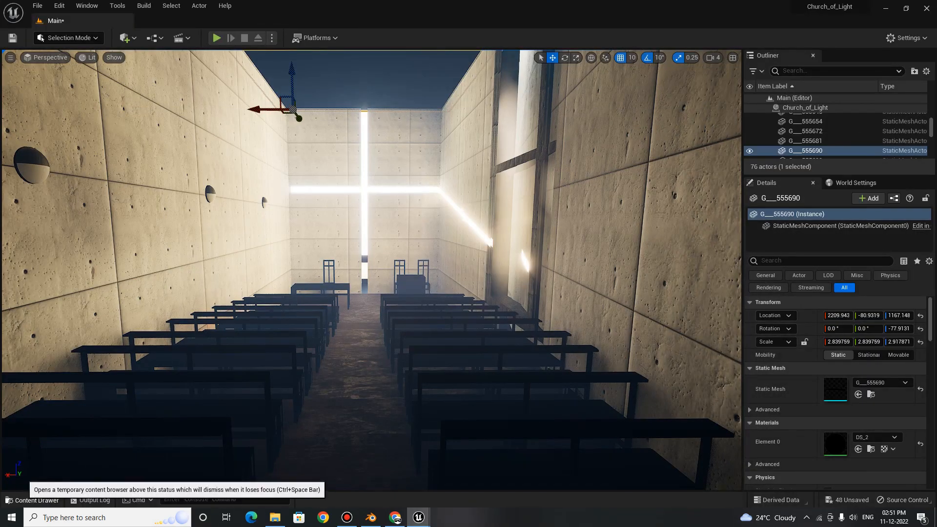
Open the DS_2 material instance from the Church_of_Light Materials folder in the main level editor.
left_click(32, 500)
left_click(244, 461)
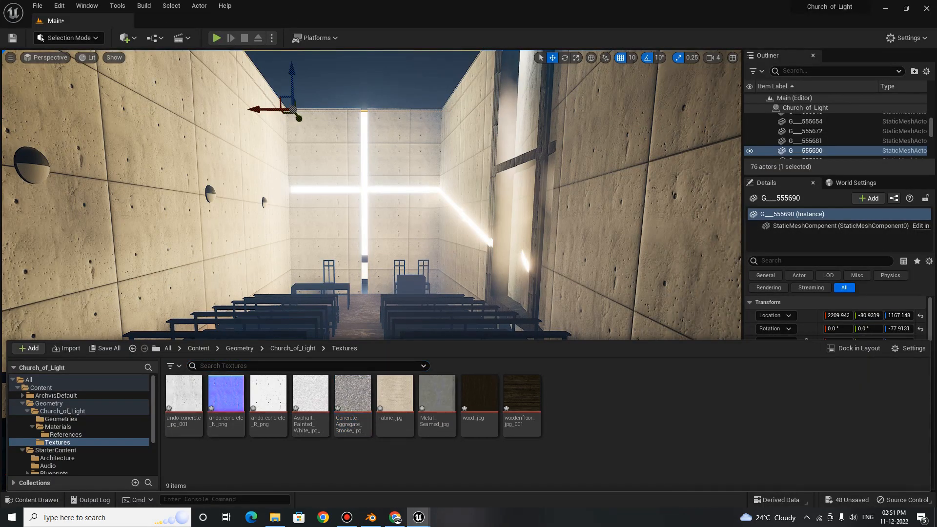
key("ctrl+space")
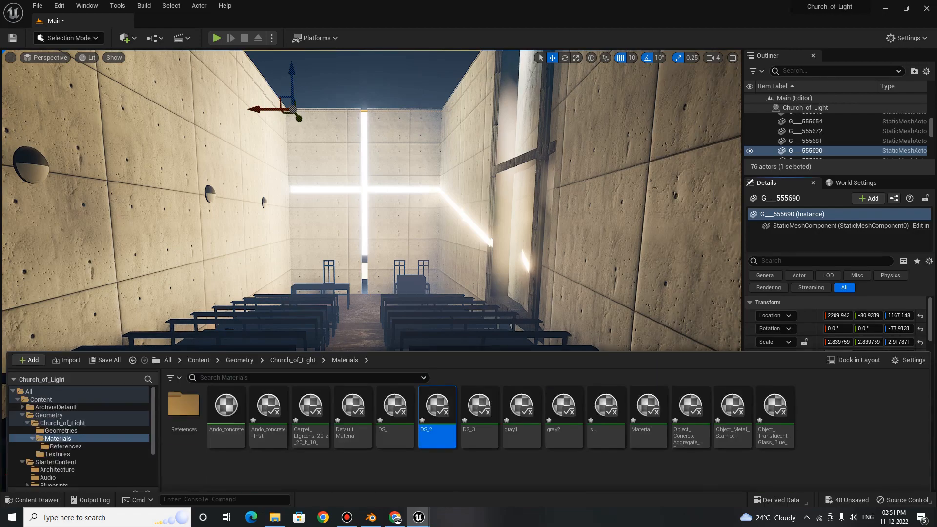
double_click(436, 407)
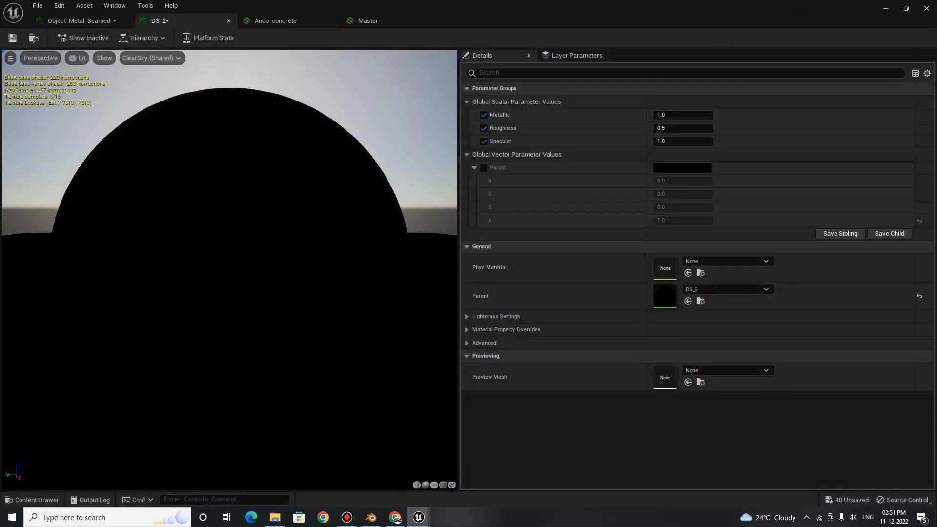
Change the parent of DS_2 to the Master material, enable its Base Colour override and save the instance.
left_click(727, 289)
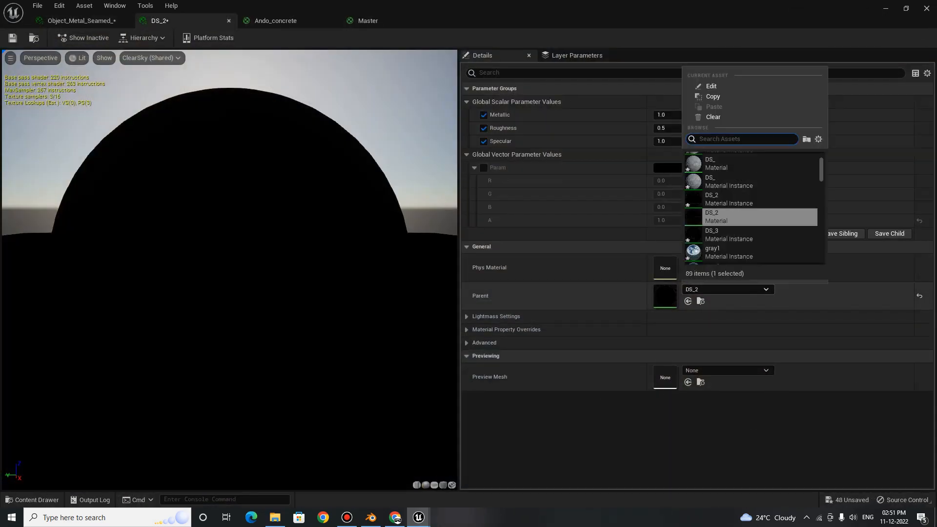
type("master")
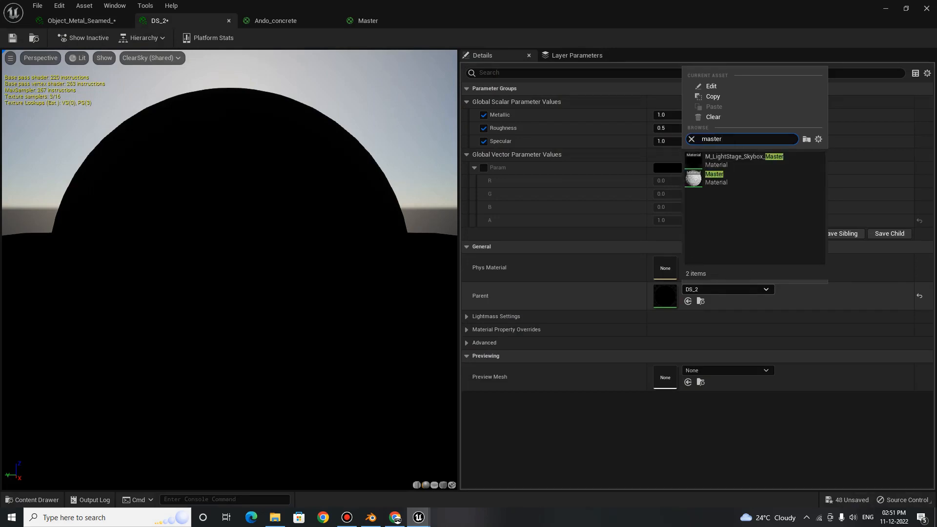
key("Down")
key("Down")
key("Return")
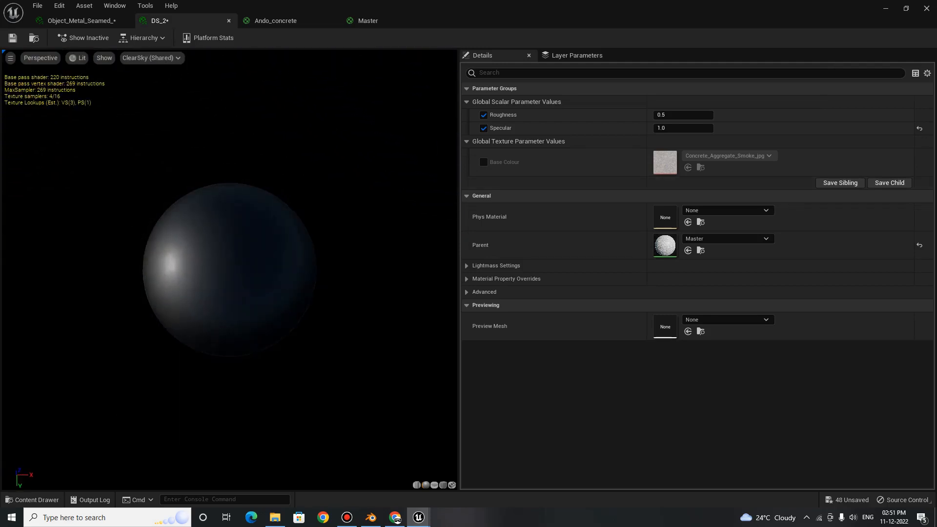
left_click(483, 162)
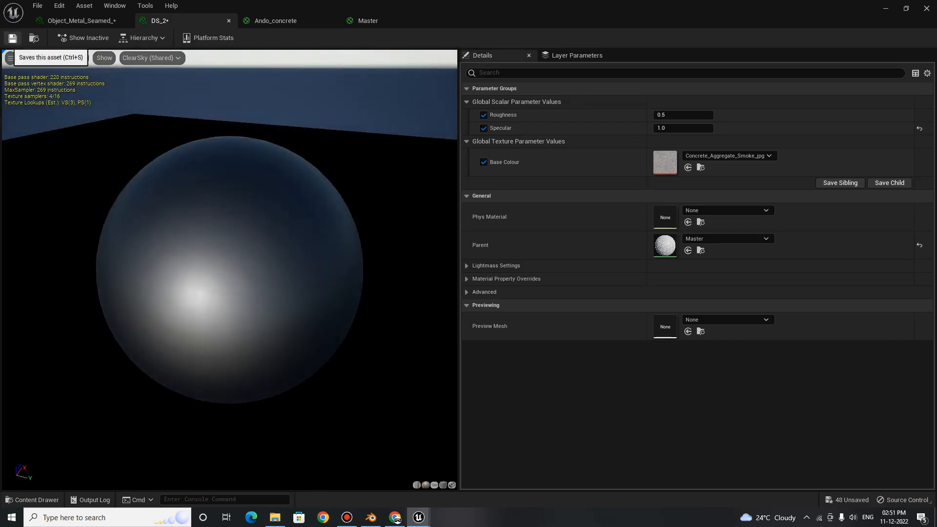
left_click(12, 38)
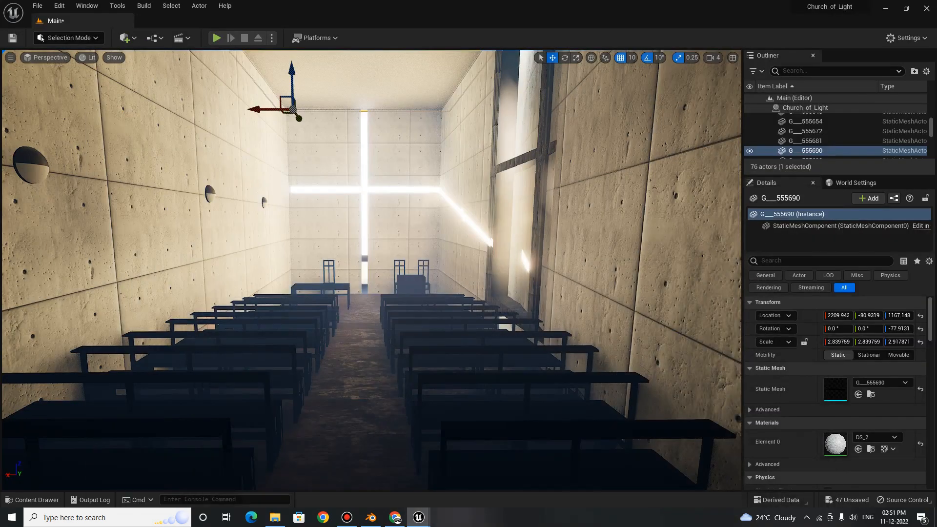
Select the dark window frame beside the concrete wall and open its Object_Metal_Seamed_ material instance.
right_click_drag(370, 268, 416, 307)
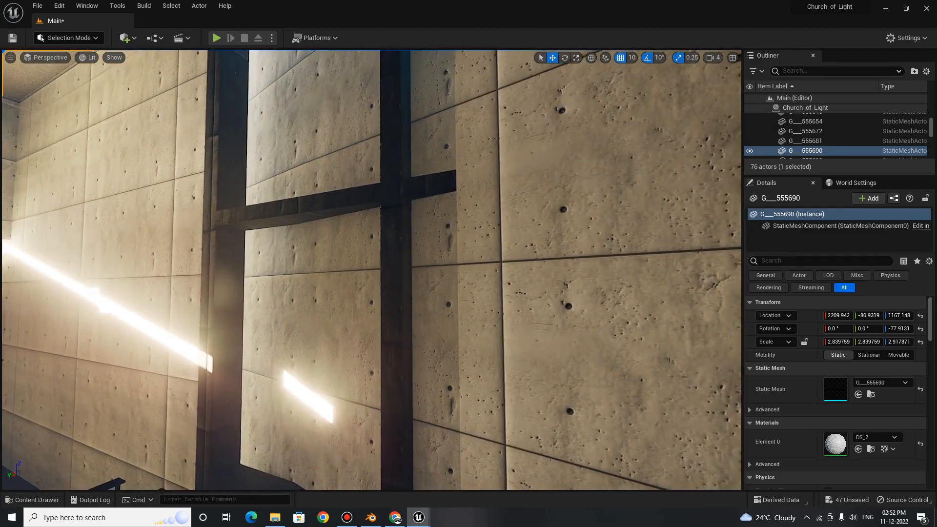
left_click(397, 303)
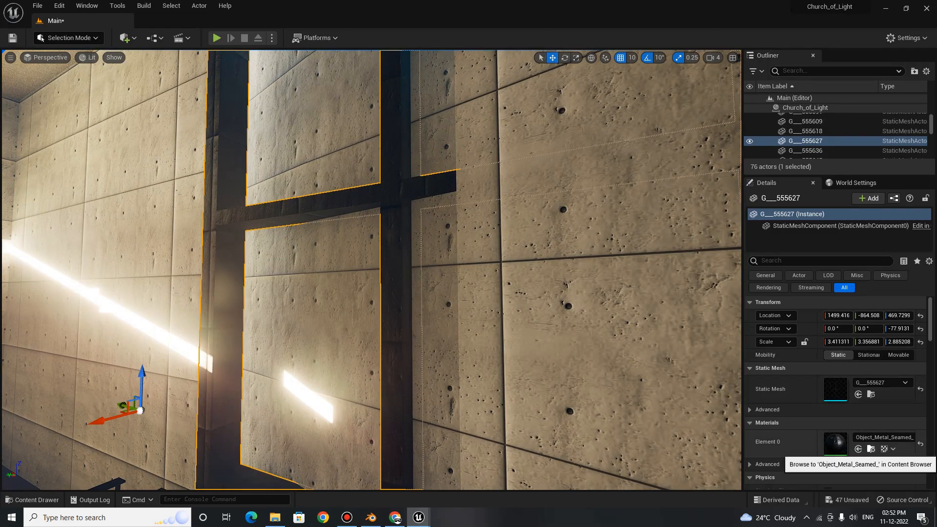
left_click(870, 449)
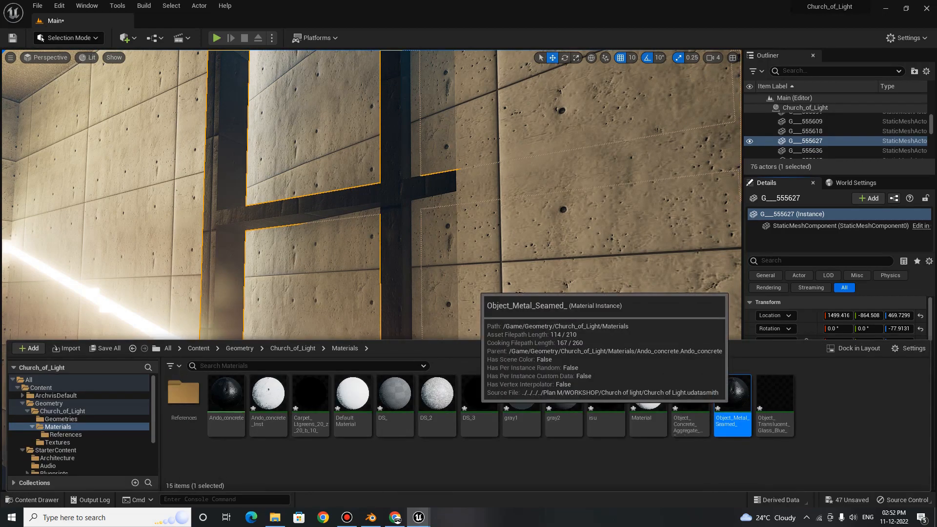
double_click(732, 394)
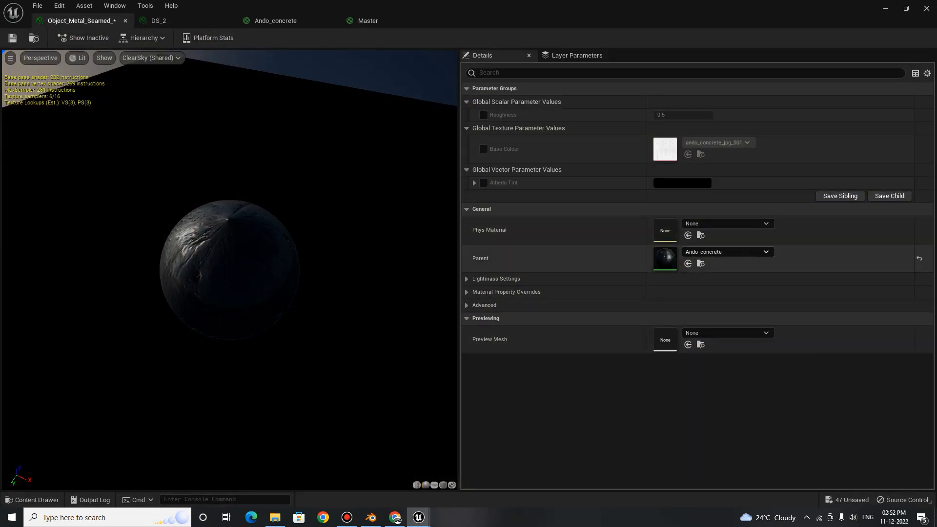
left_click(727, 251)
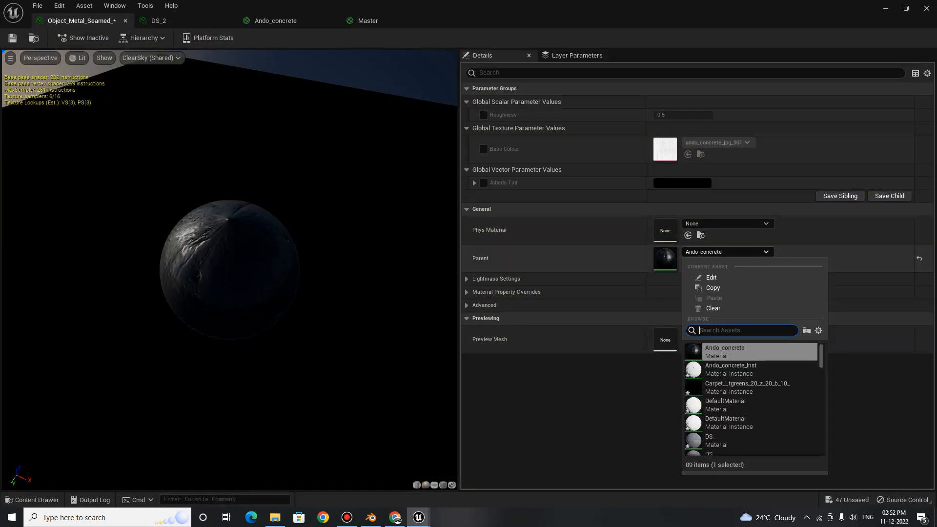
type("mast")
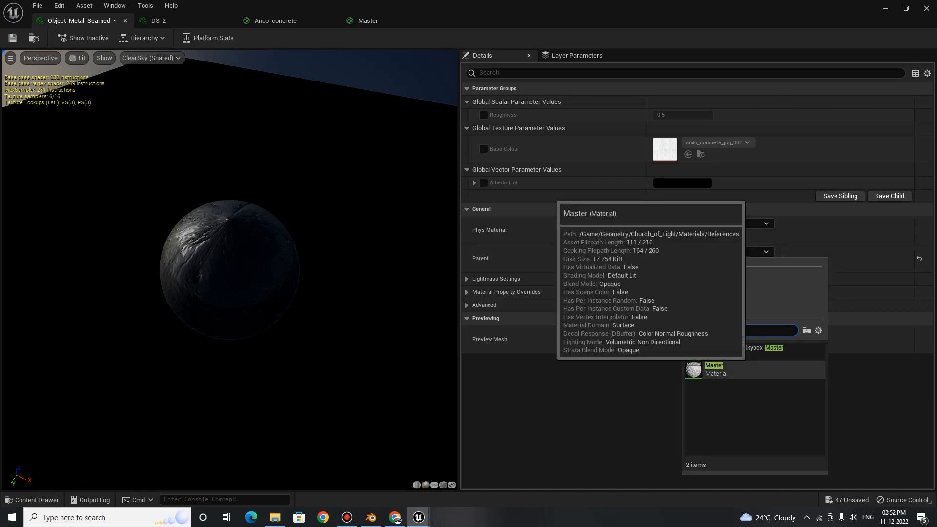
key("Escape")
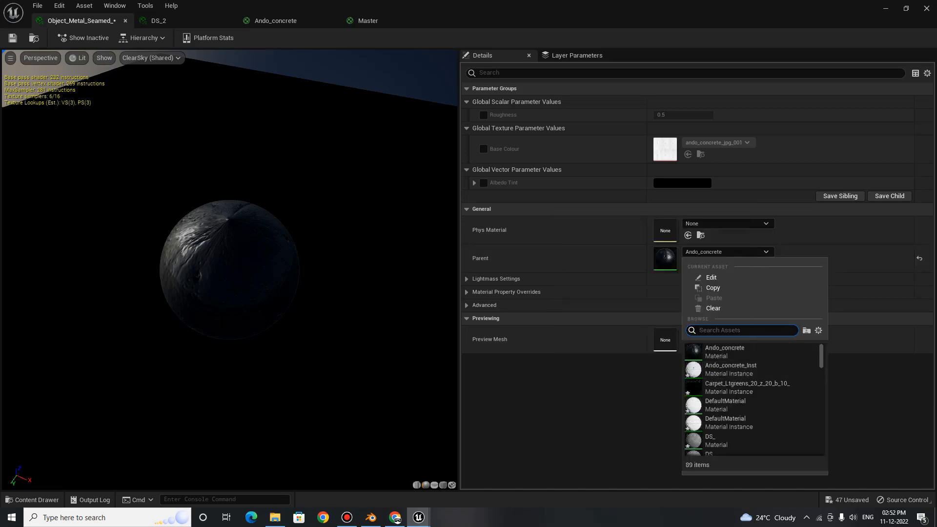
key("Escape")
Assign DefaultMaterial from the Materials folder as the parent of Object_Metal_Seamed_ and save the instance.
left_click(29, 499)
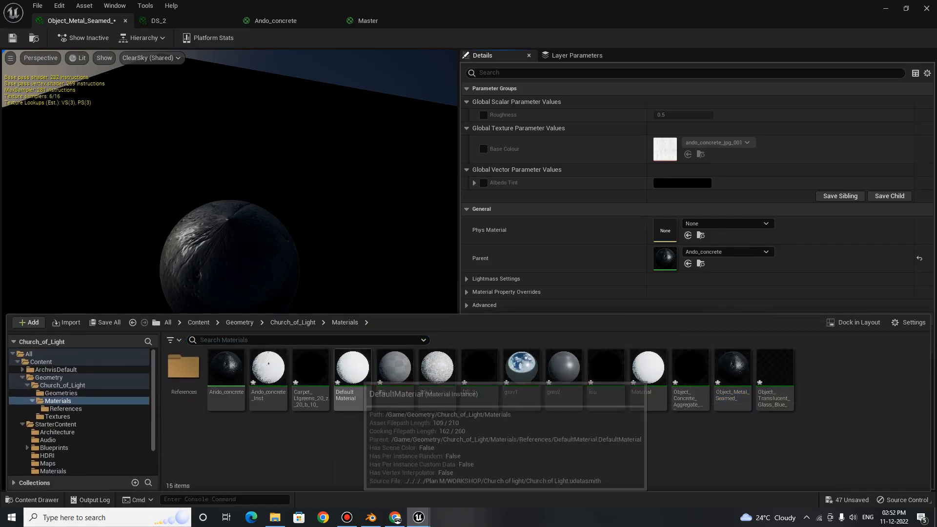
left_click_drag(352, 371, 671, 263)
scroll(229, 181, "down", 4)
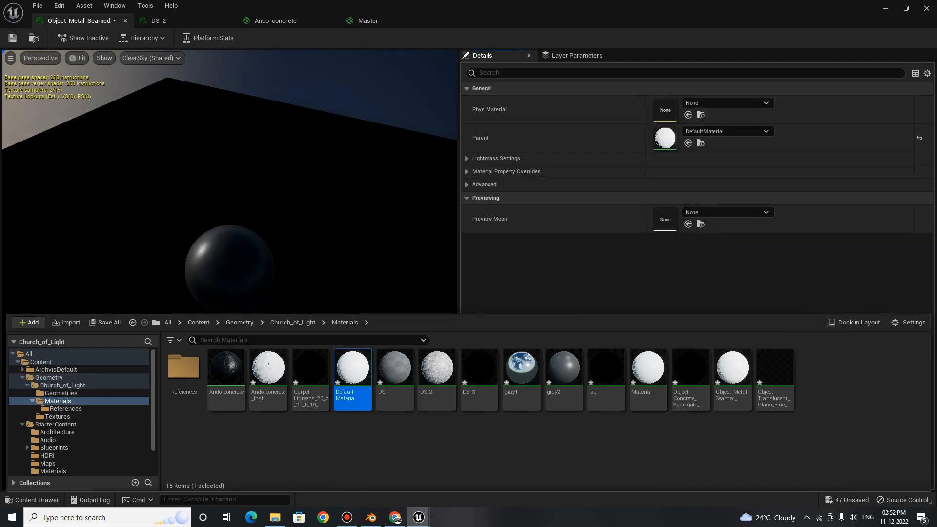
left_click(634, 275)
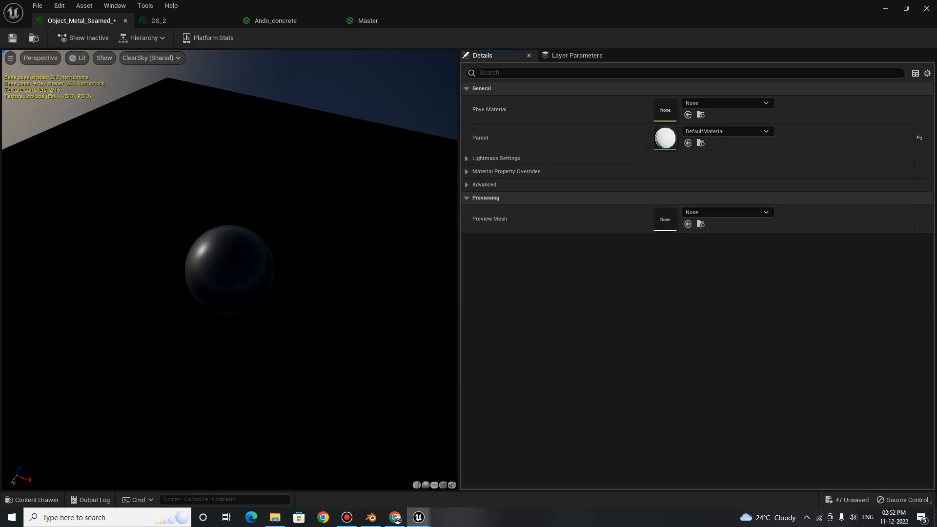
key("ctrl+s")
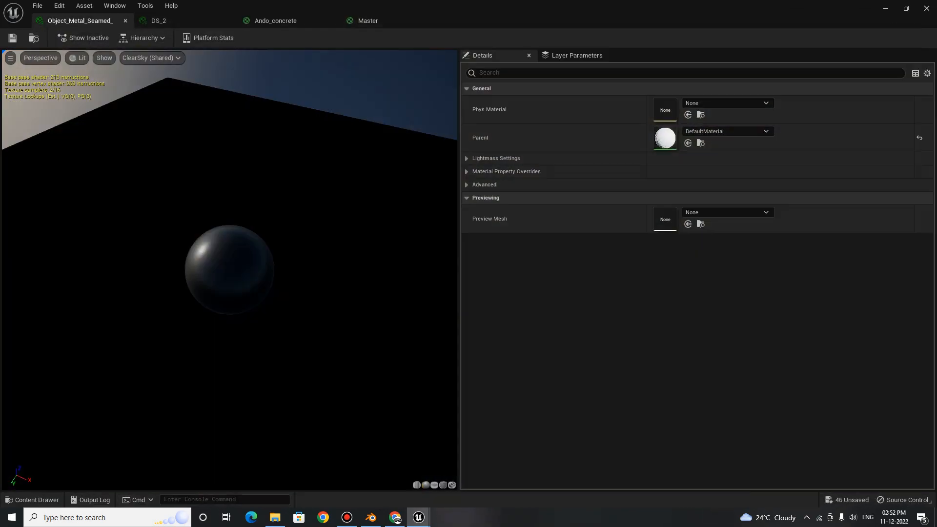
Open the DefaultMaterial instance used as the parent, then open its own parent material's graph.
double_click(670, 137)
scroll(229, 269, "down", 5)
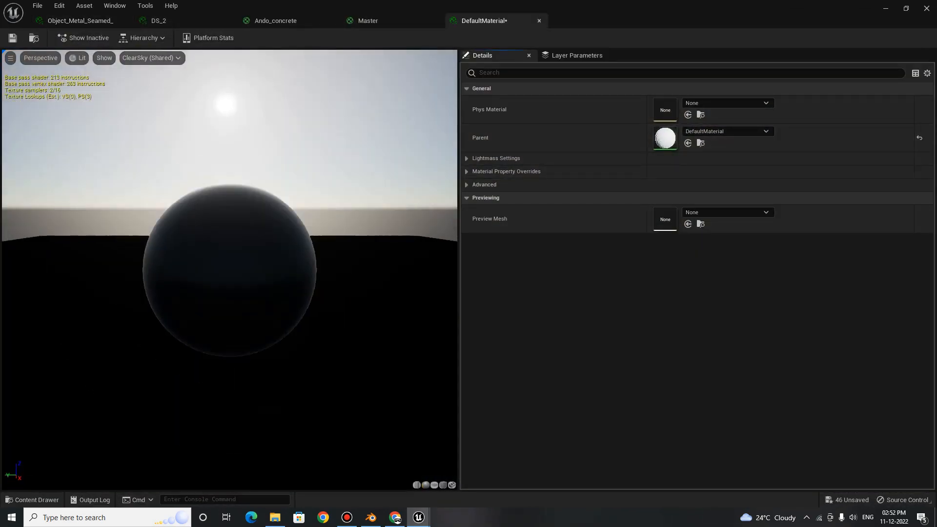
left_click_drag(229, 269, 293, 312)
double_click(665, 138)
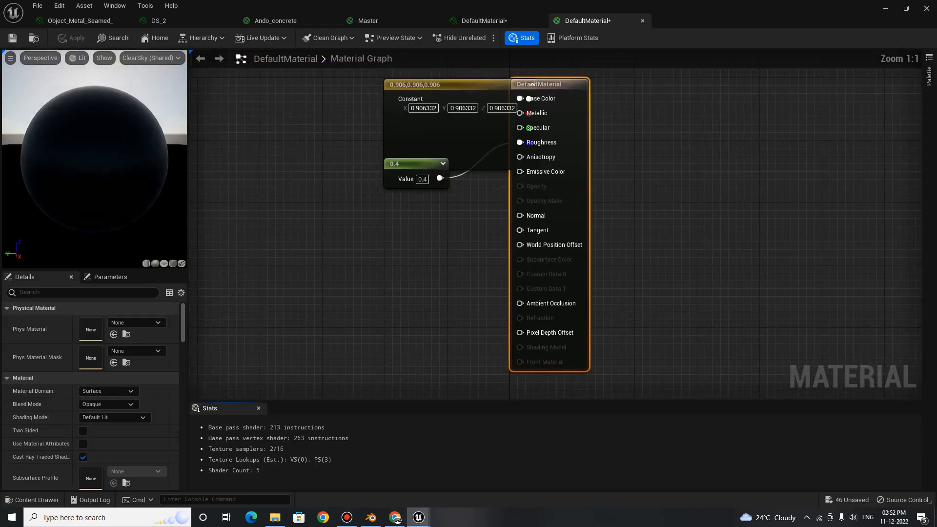
Move the three-value colour constant node out from behind the DefaultMaterial output node, clear to its left.
right_click_drag(424, 142, 508, 197)
scroll(509, 197, "up", 2)
left_click_drag(511, 192, 332, 191)
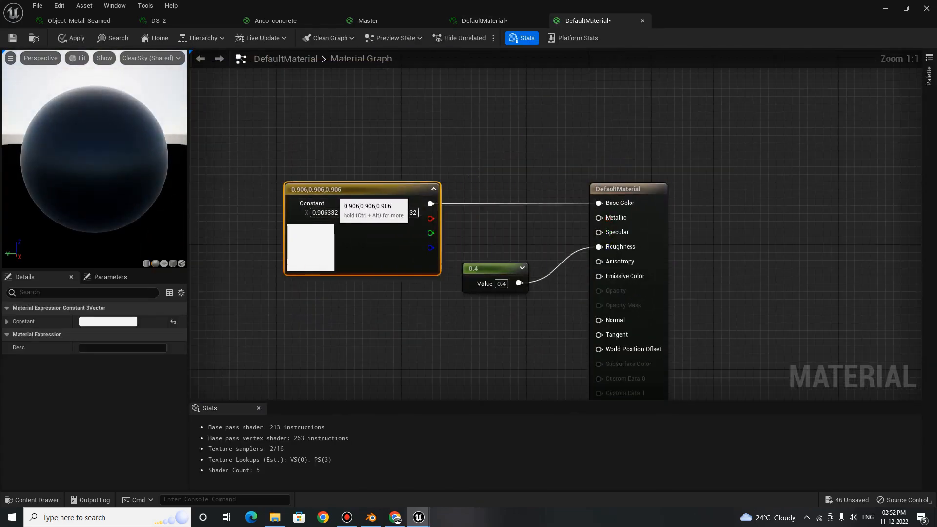
Move the 0.4 constant node further down and convert it to a scalar parameter named Roughness.
left_click_drag(478, 269, 480, 322)
left_click(486, 301)
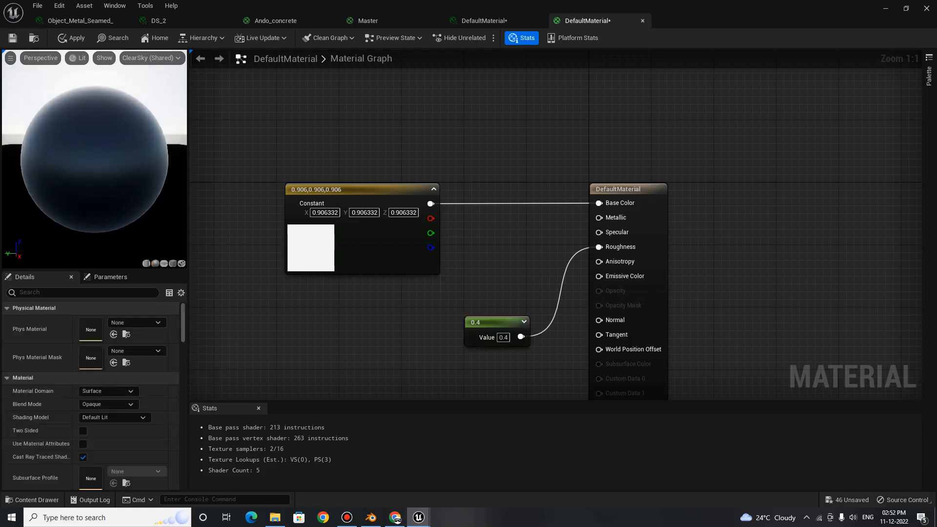
left_click(475, 322)
right_click(473, 320)
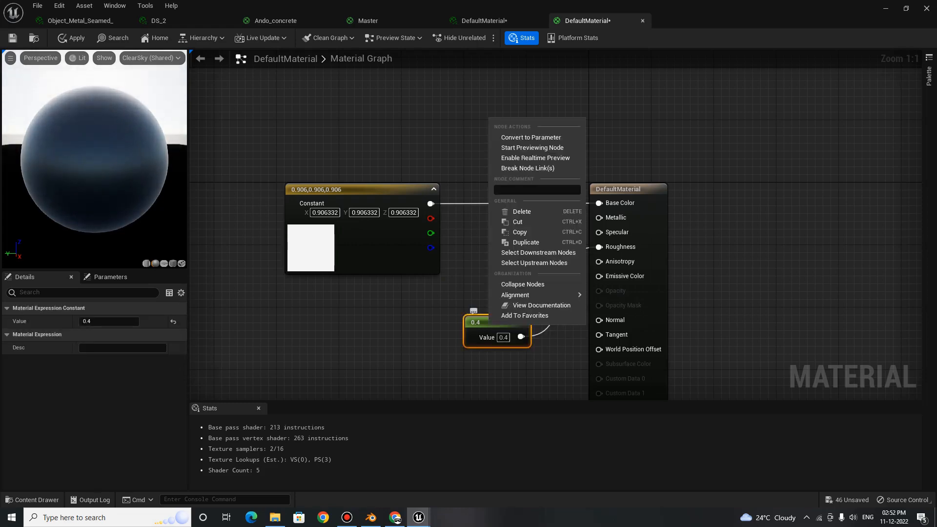
left_click(531, 137)
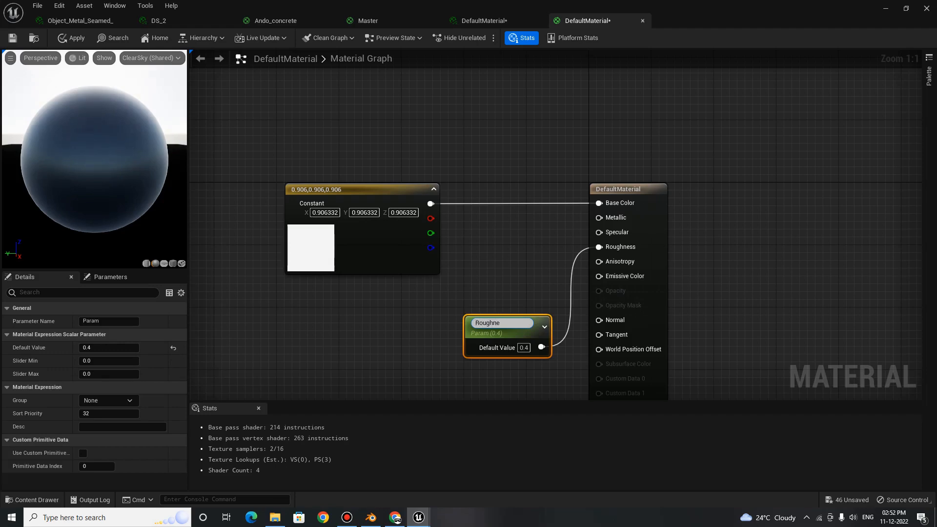
key("Return")
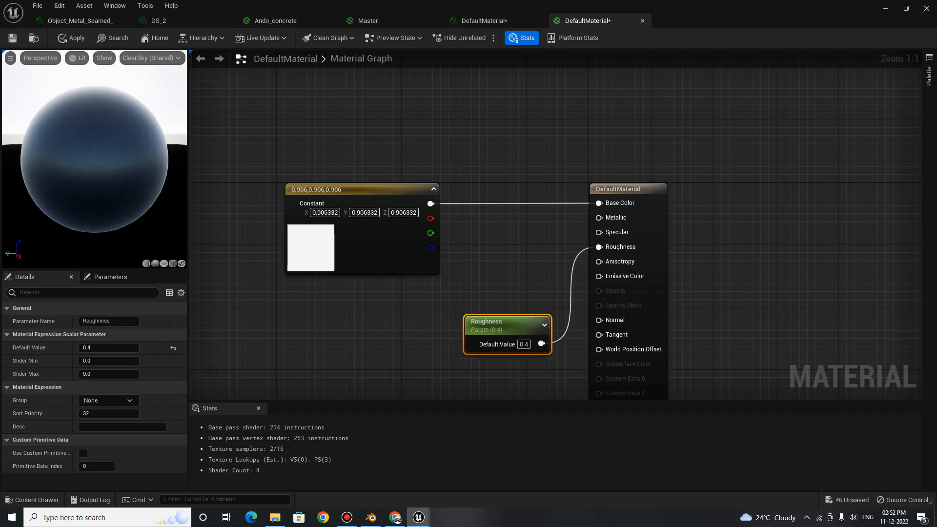
Change the base colour constant to black (0, 0, 0) and apply the material.
double_click(327, 255)
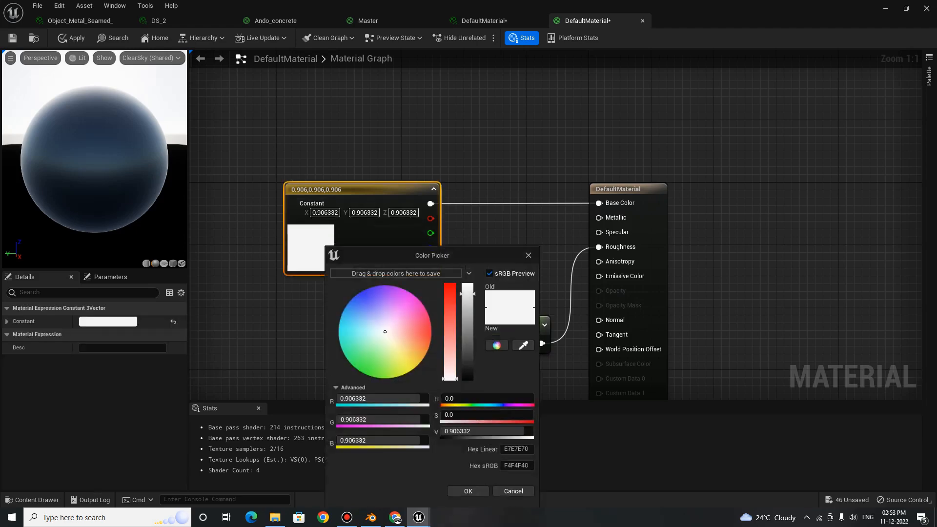
left_click(467, 378)
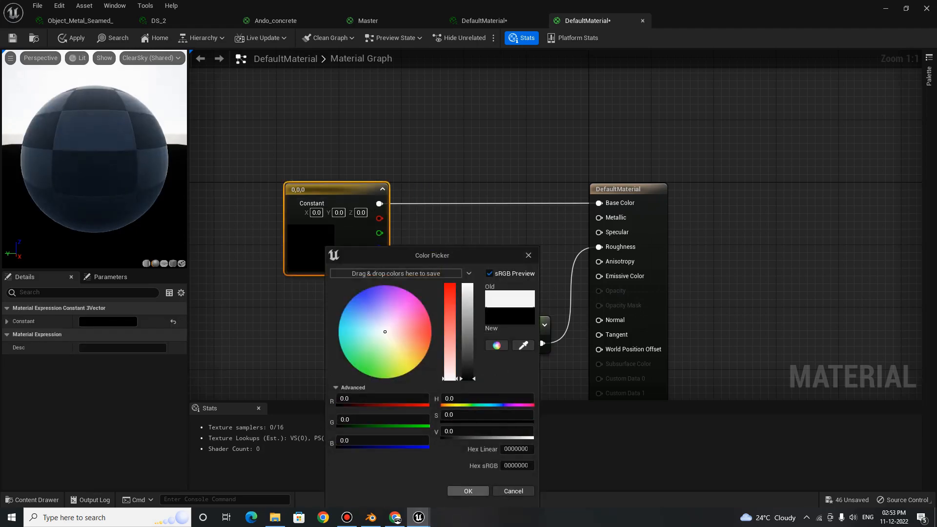
key("Return")
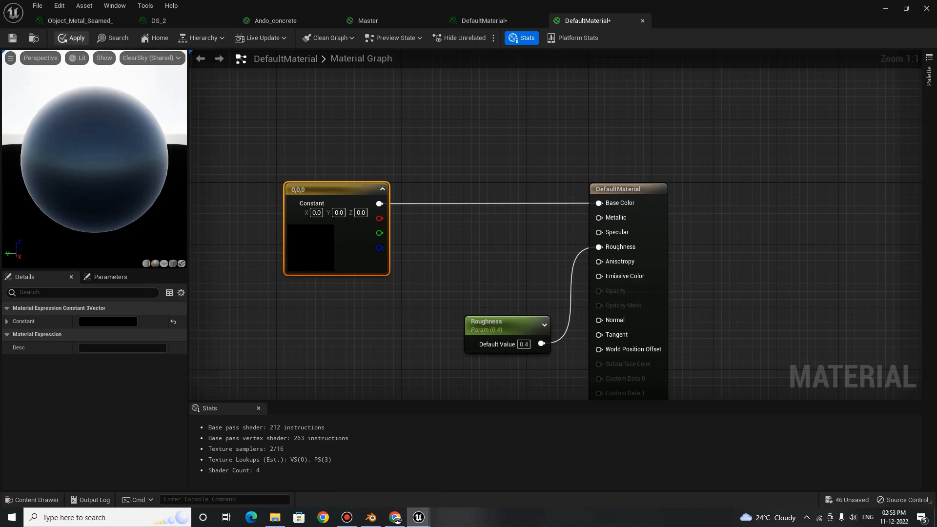
left_click(71, 38)
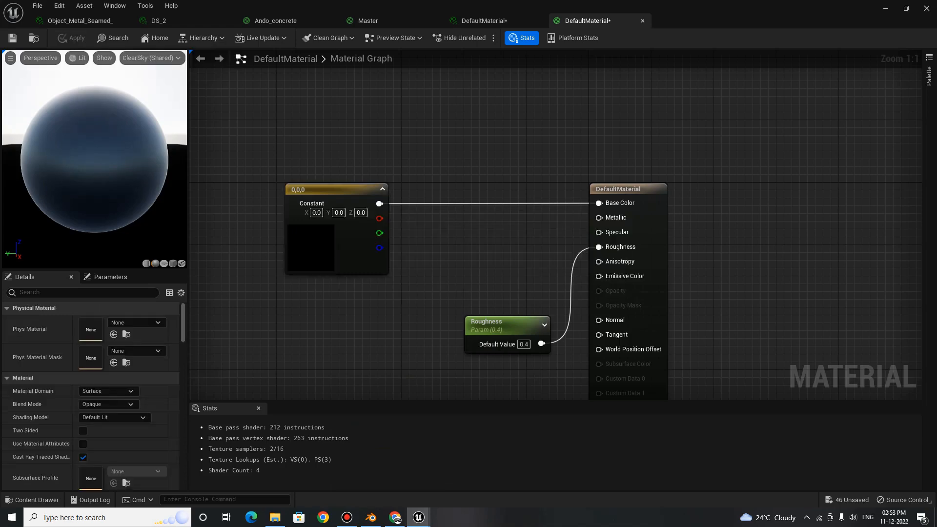
Add a constant node wired to the Metallic input and convert it to a parameter named Metallic.
key("1")
left_click(440, 309)
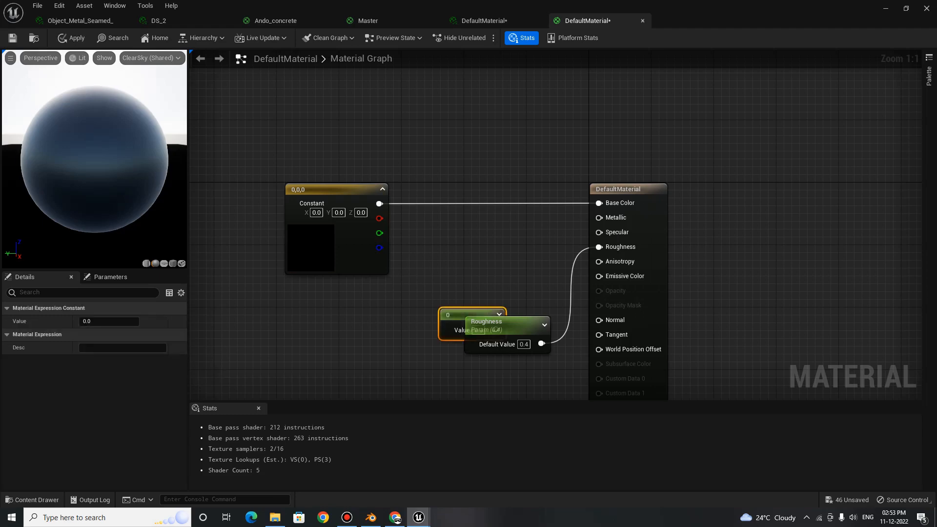
left_click_drag(458, 315, 610, 220)
right_click(464, 264)
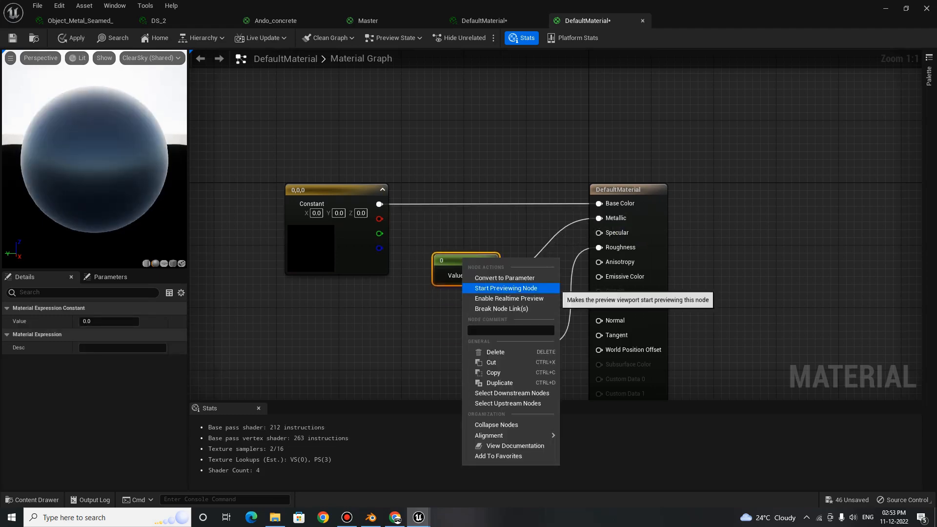
left_click(504, 278)
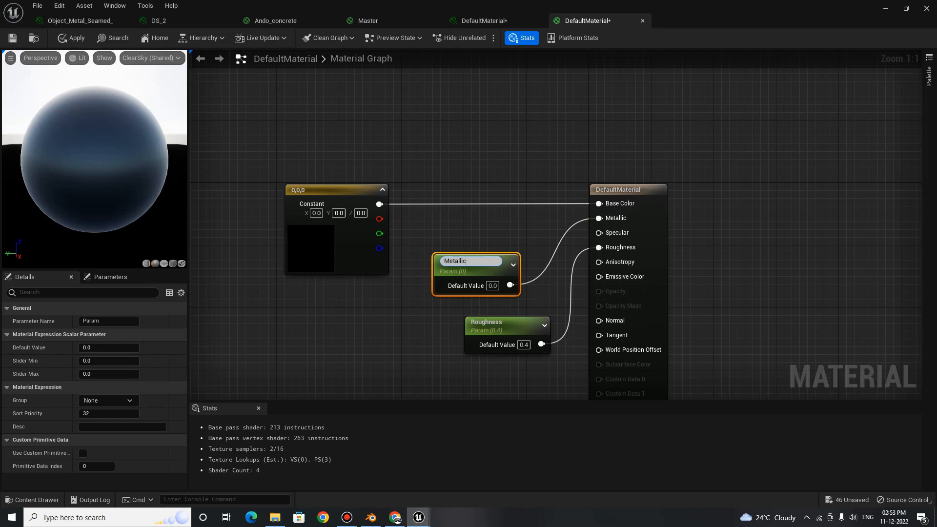
left_click(400, 318)
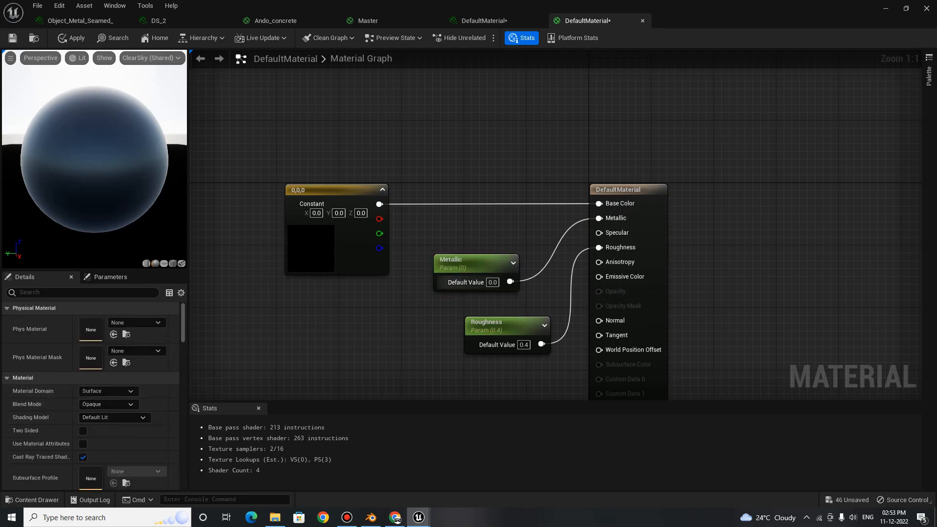
Set the Metallic parameter's default value to 1.0 and apply the material.
left_click(451, 268)
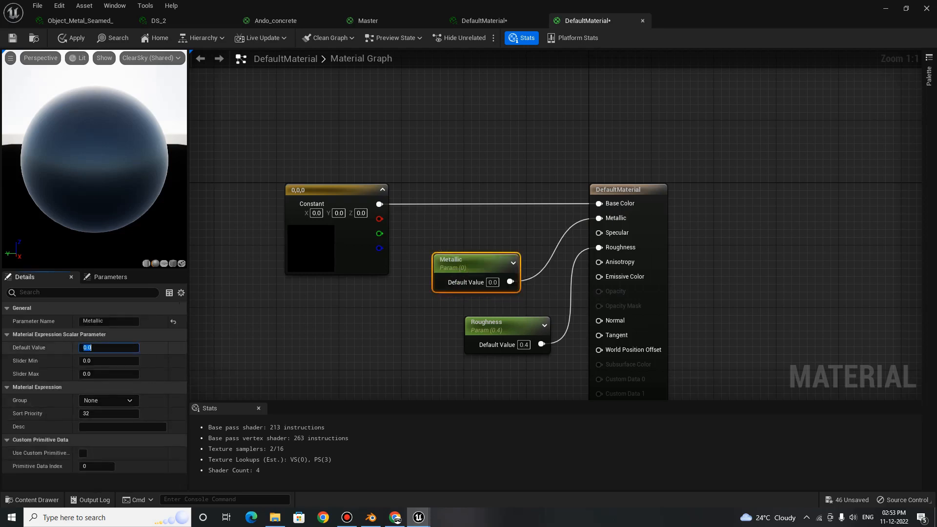
key("Return")
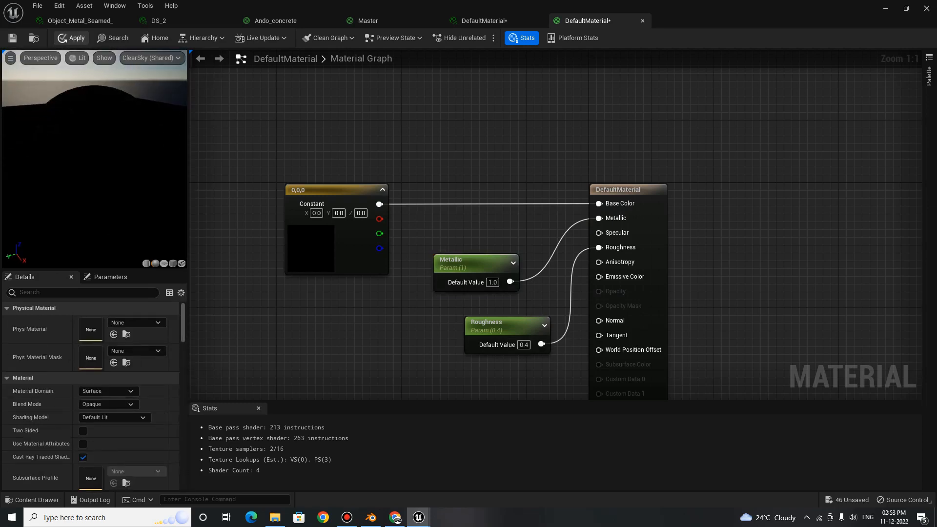
left_click(72, 38)
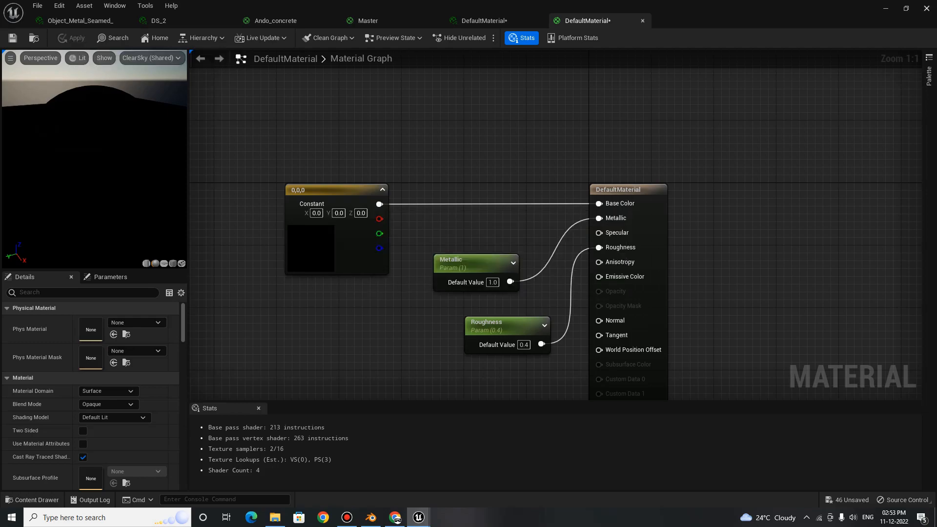
Return to the church level, select the floor mesh between the benches and open its M_Wood_Walnut material.
key("alt+Tab")
right_click_drag(371, 270, 288, 238)
key("s")
key("w")
key("a")
key("d")
key("a")
key("d")
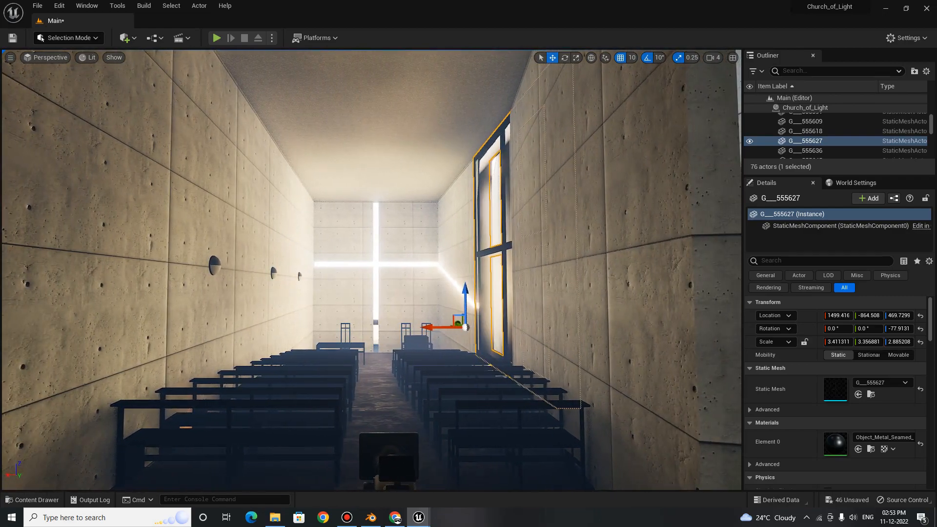
left_click(389, 456)
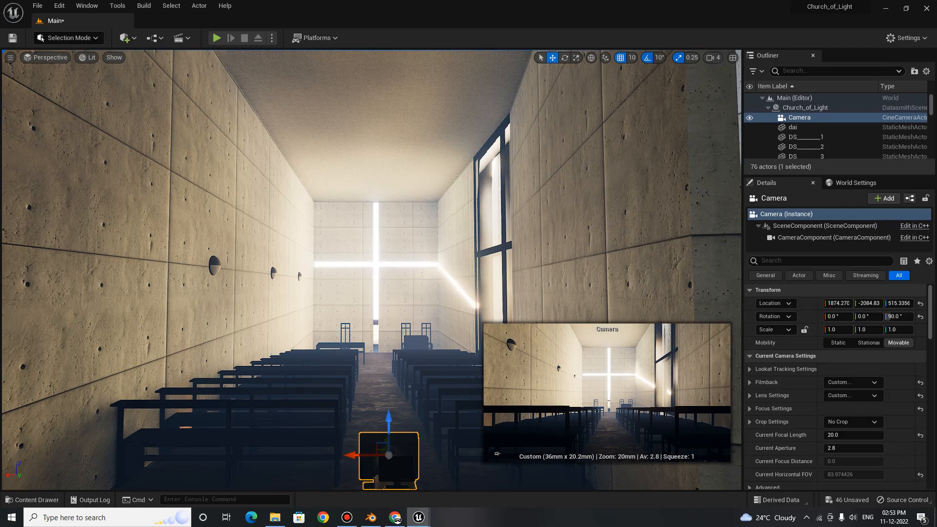
left_click(382, 401)
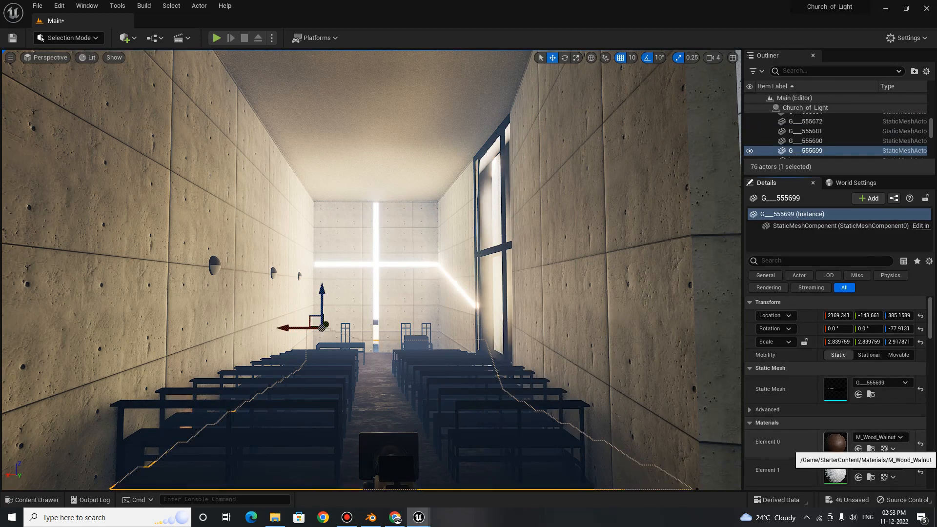
double_click(835, 444)
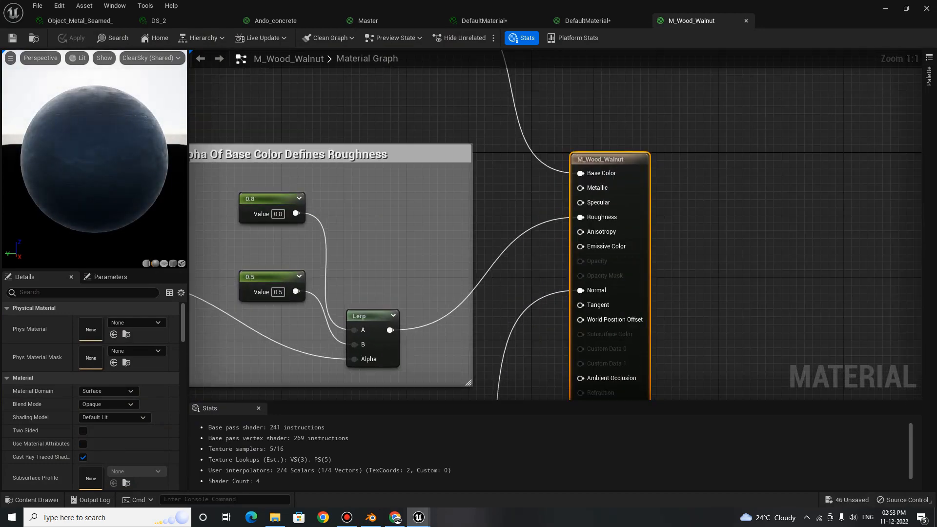
scroll(549, 273, "down", 3)
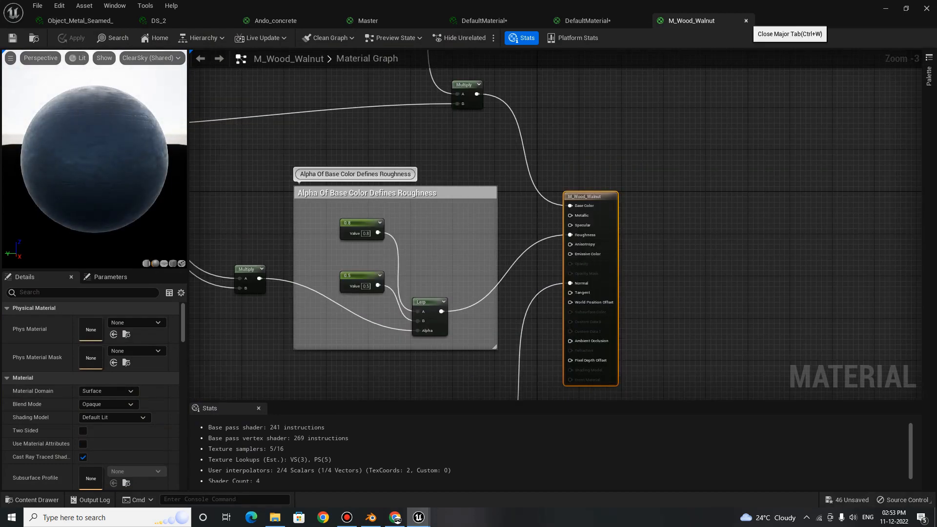
Close the graph, locate M_Wood_Walnut in the StarterContent Materials folder, and create and open a material instance from it.
left_click(745, 20)
left_click(32, 499)
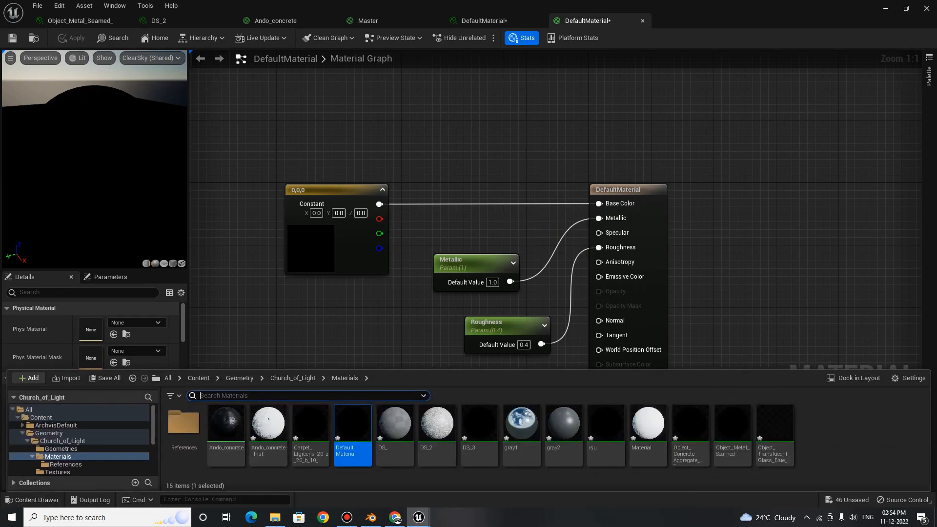
left_click(885, 8)
left_click(870, 449)
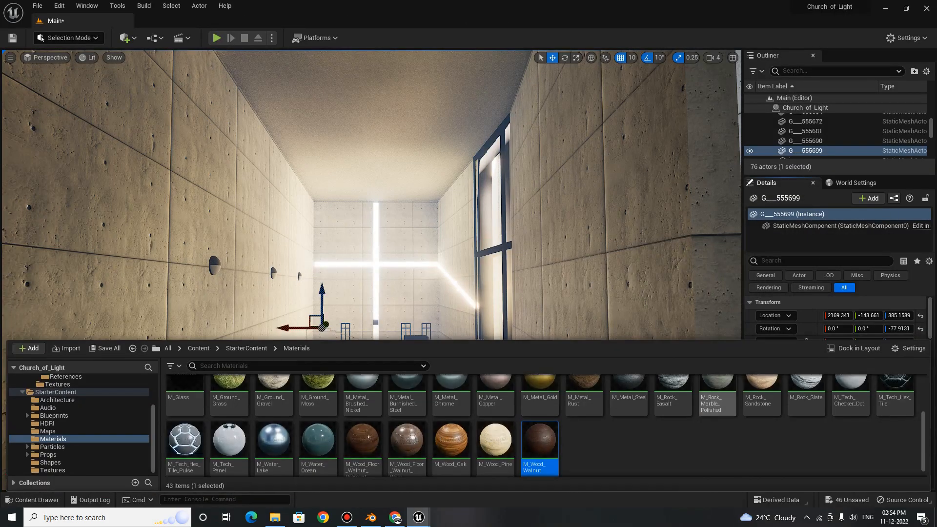
right_click(547, 452)
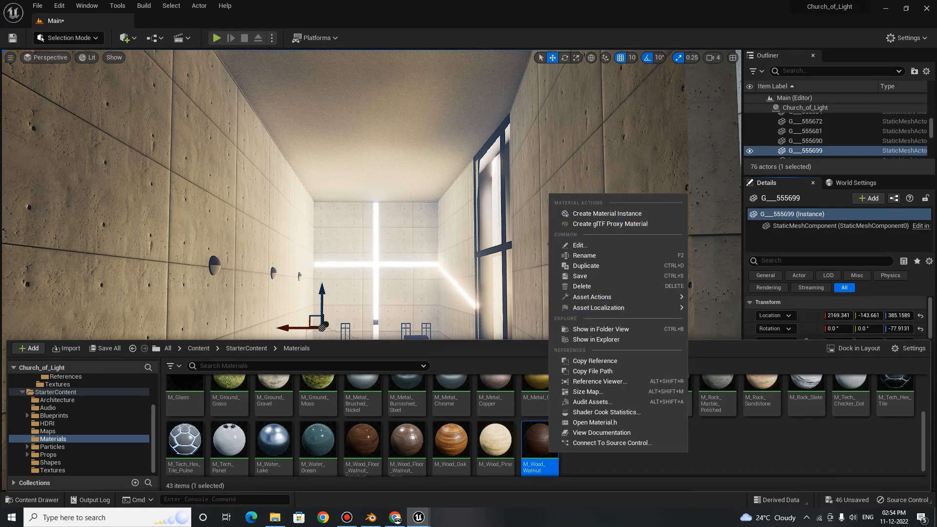
left_click(605, 214)
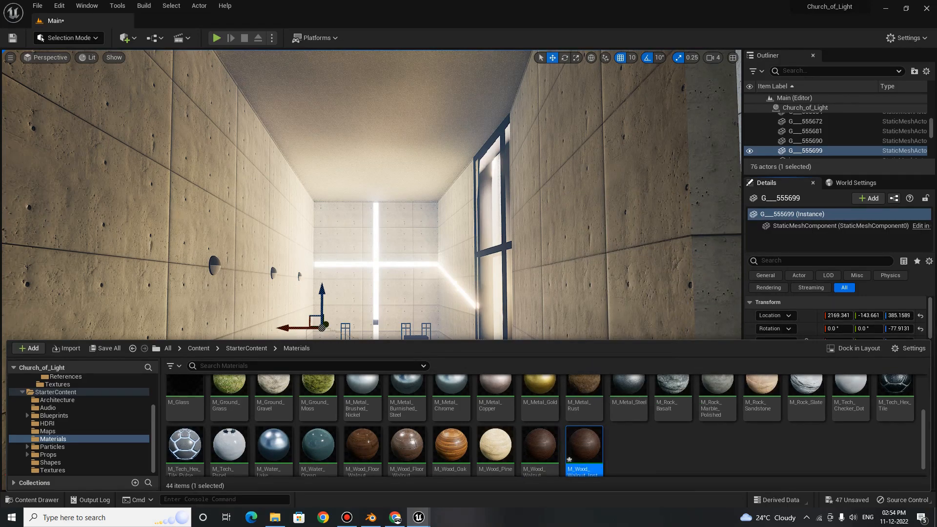
double_click(583, 447)
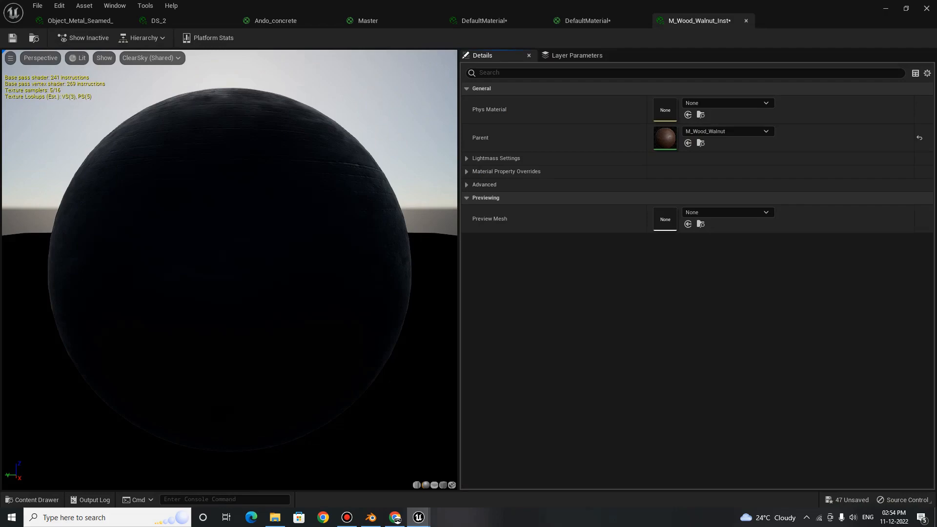
Close the walnut instance and reopen the parent M_Wood_Walnut material graph from the StarterContent Materials folder.
left_click(745, 20)
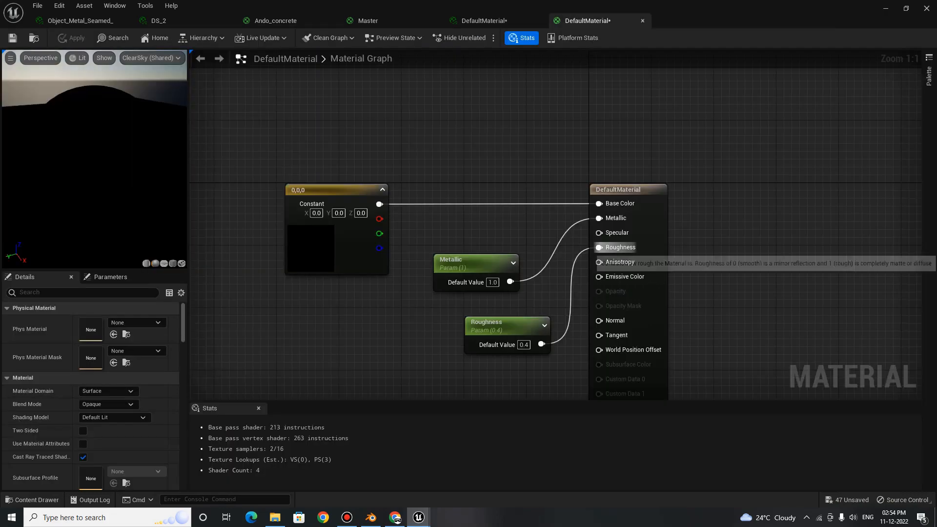
left_click(885, 8)
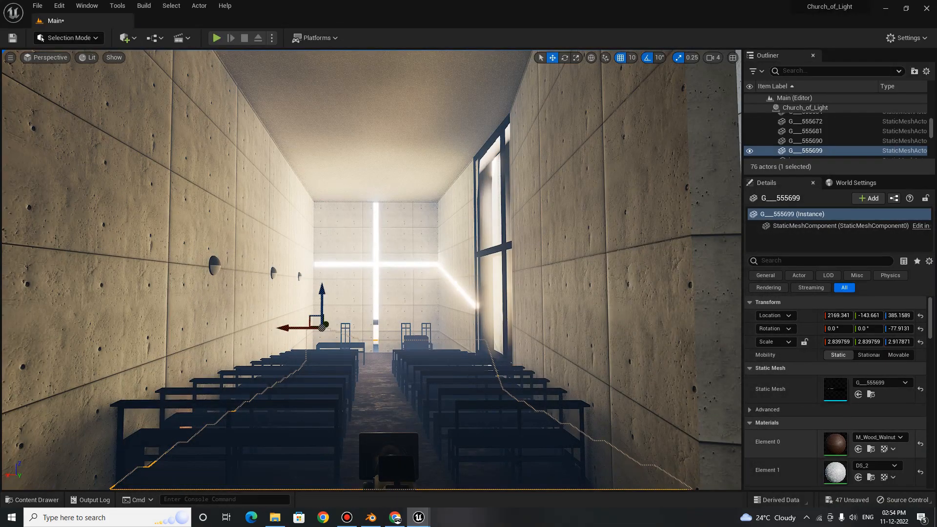
key("ctrl+space")
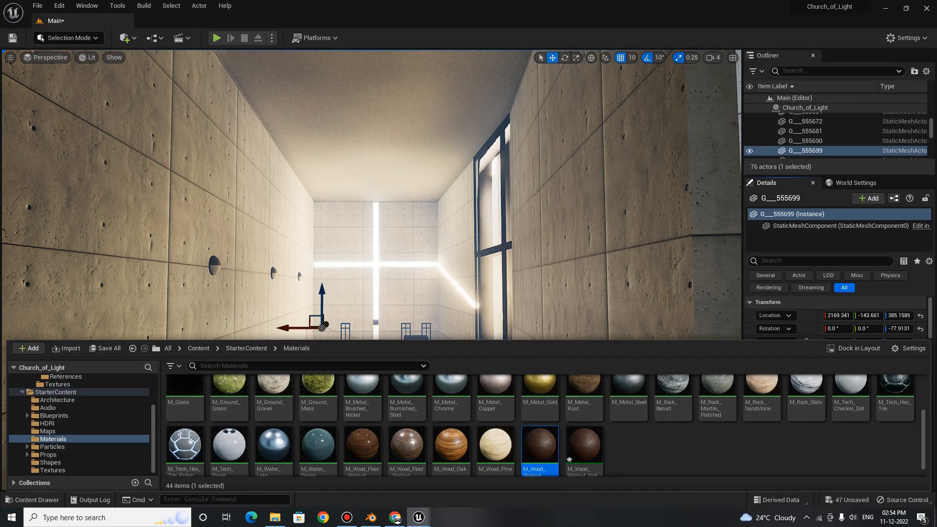
scroll(546, 424, "down", 1)
double_click(540, 429)
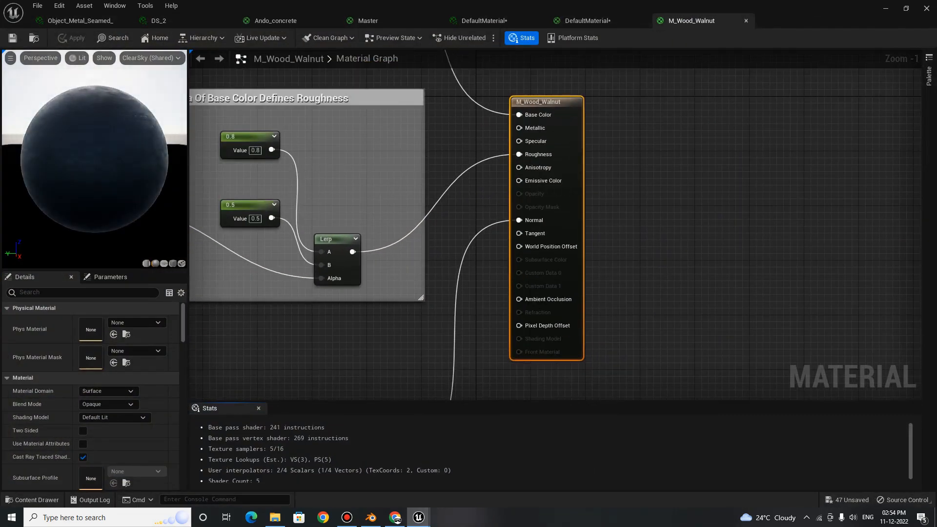
Add a Multiply node between the Lerp and the material output, and wire the Lerp result into its A input.
key("m")
left_click(457, 190)
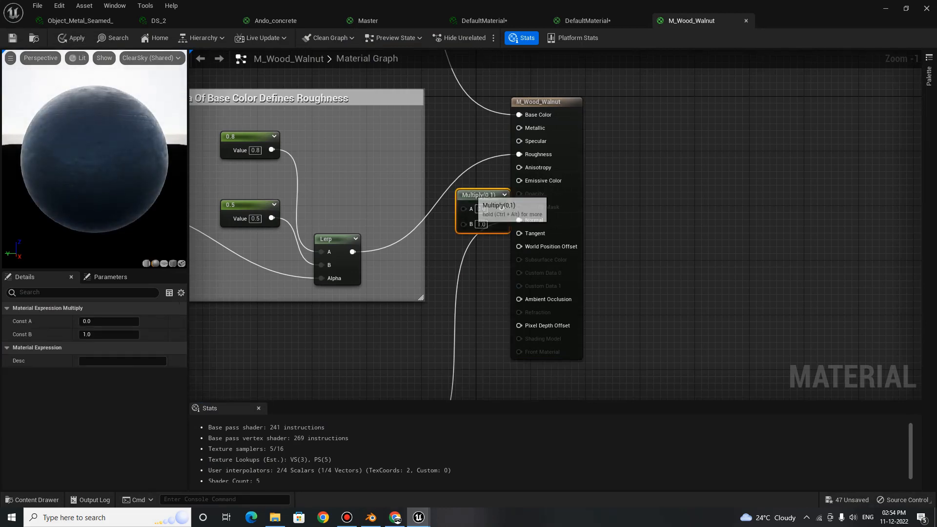
left_click_drag(472, 191, 454, 179)
left_click_drag(352, 252, 443, 191)
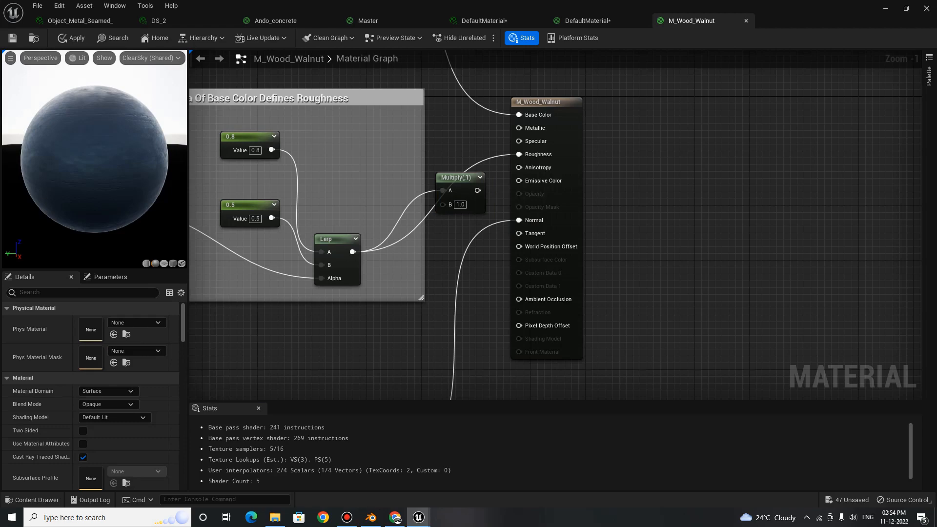
Add a constant node feeding the Multiply node's B input, and wire the Multiply output to Roughness.
key("1")
left_click(385, 350)
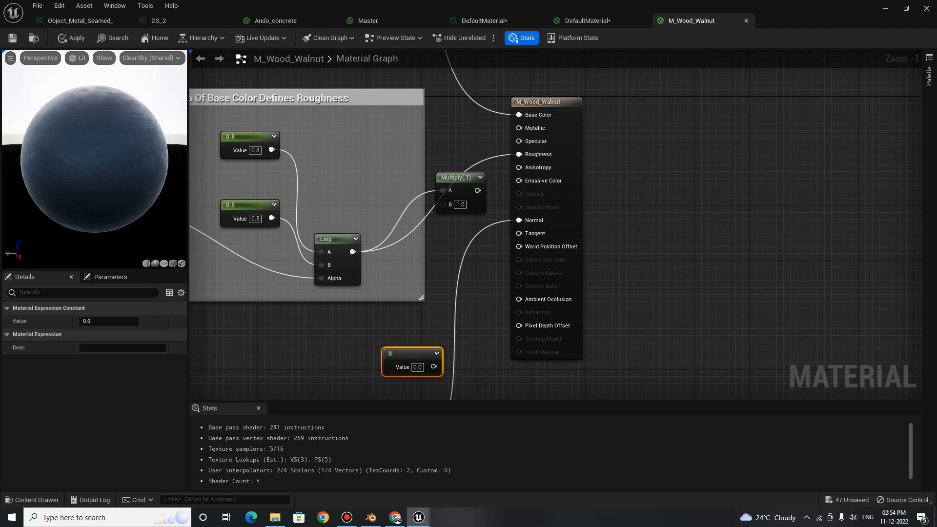
left_click_drag(433, 366, 519, 155)
left_click_drag(461, 190, 461, 163)
left_click_drag(412, 353, 363, 321)
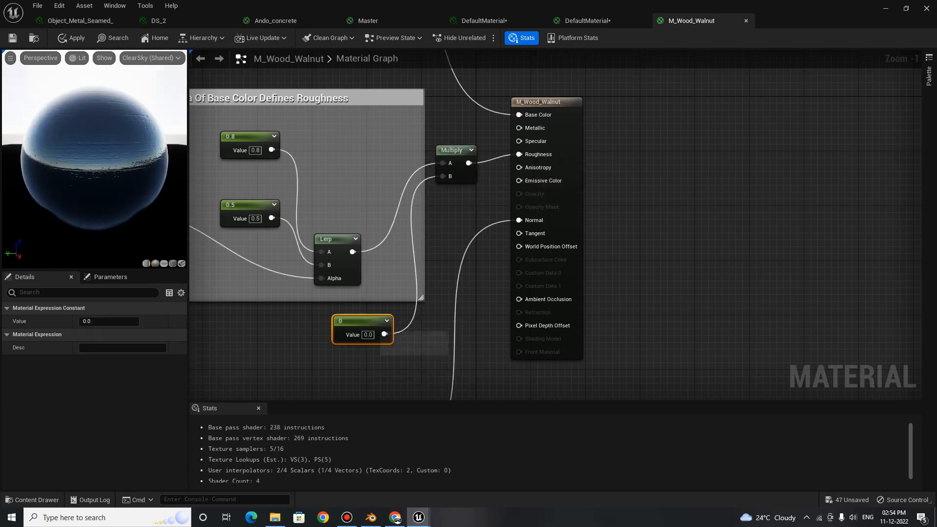
Convert the constant feeding the Multiply node's B input into a parameter named Roughness.
right_click(361, 330)
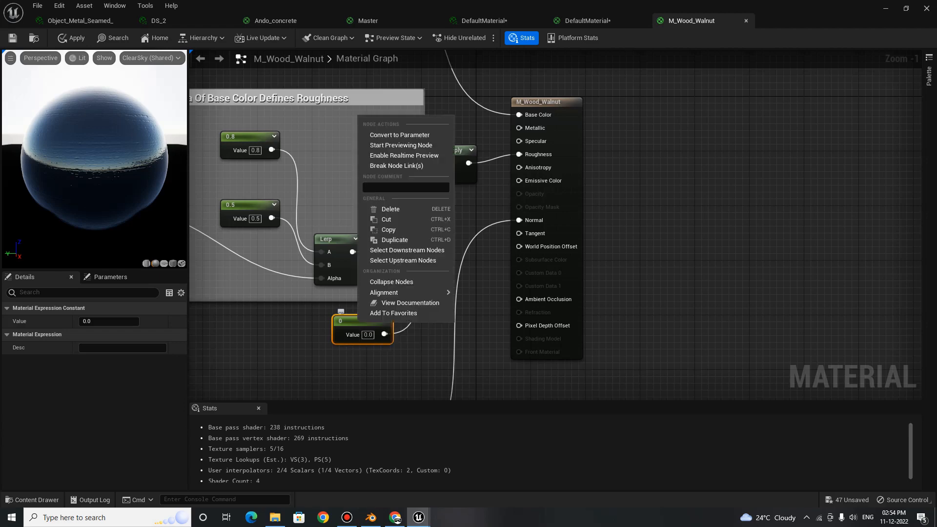
left_click(386, 135)
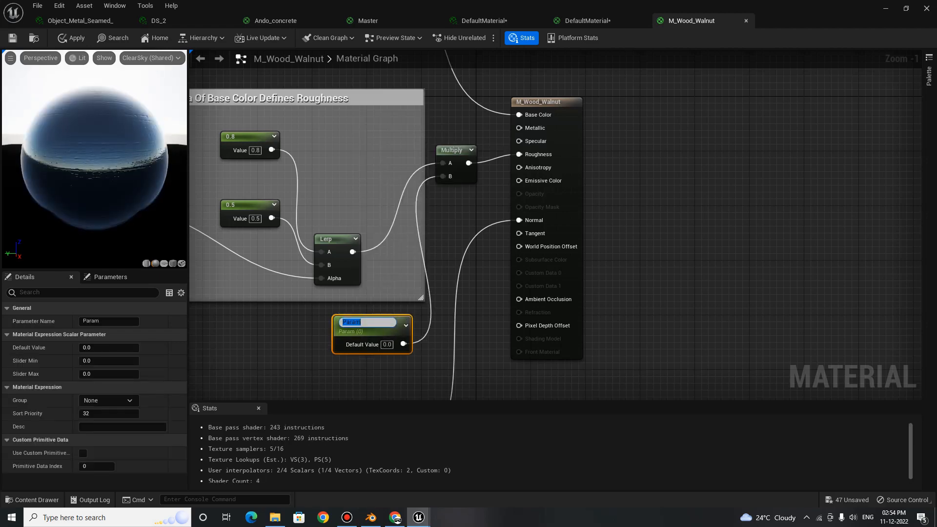
key("BackSpace")
type("Ro")
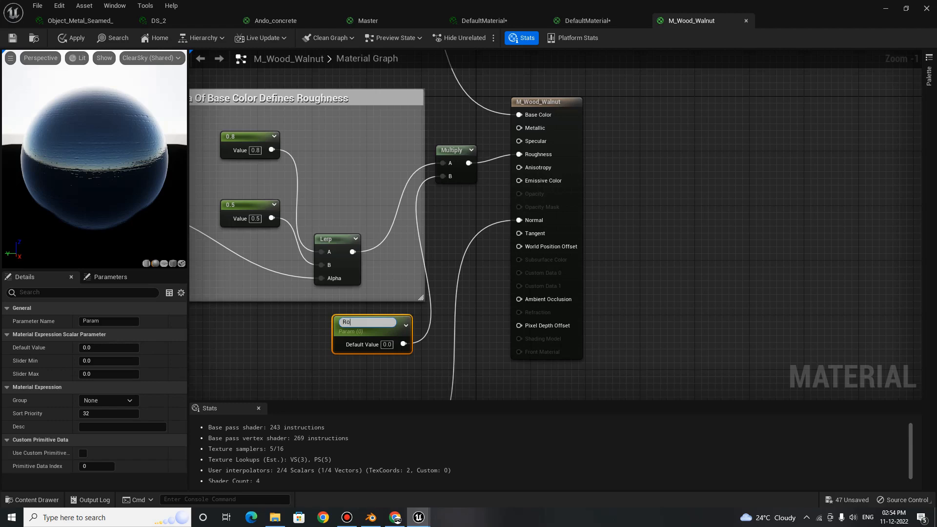
type("ughness")
key("Return")
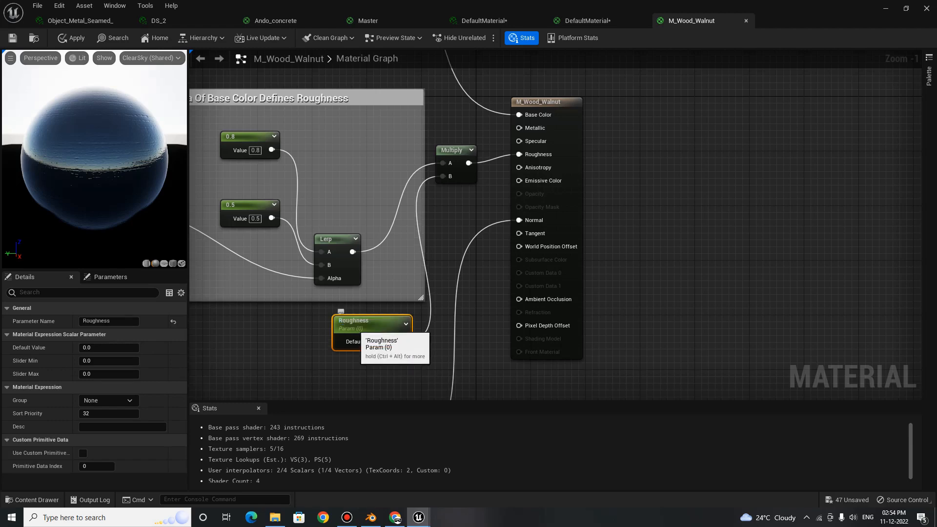
Set the Roughness parameter's default value to 0.5.
left_click(109, 347)
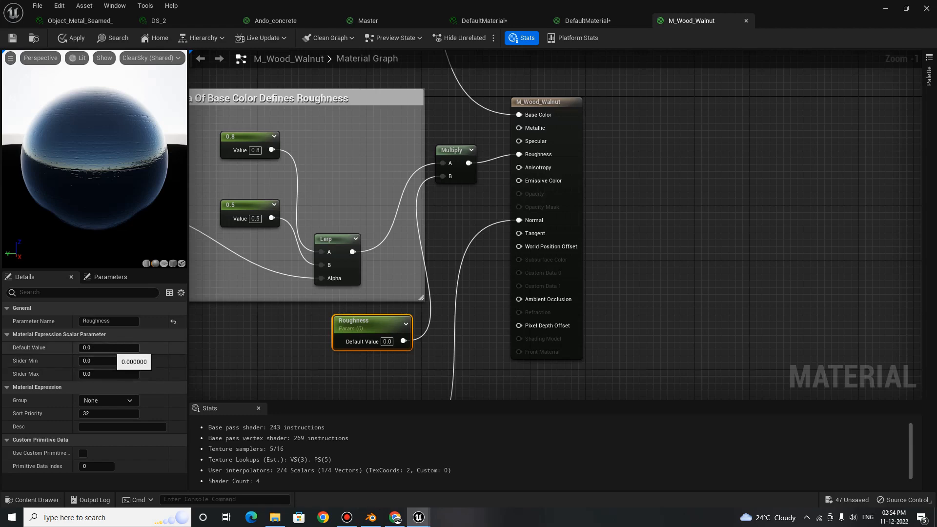
type("0.5")
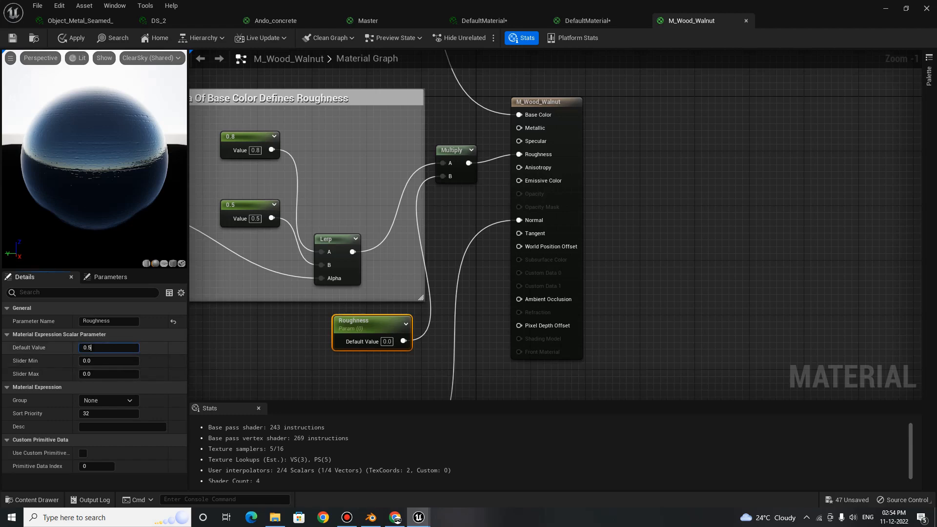
key("Return")
left_click(274, 352)
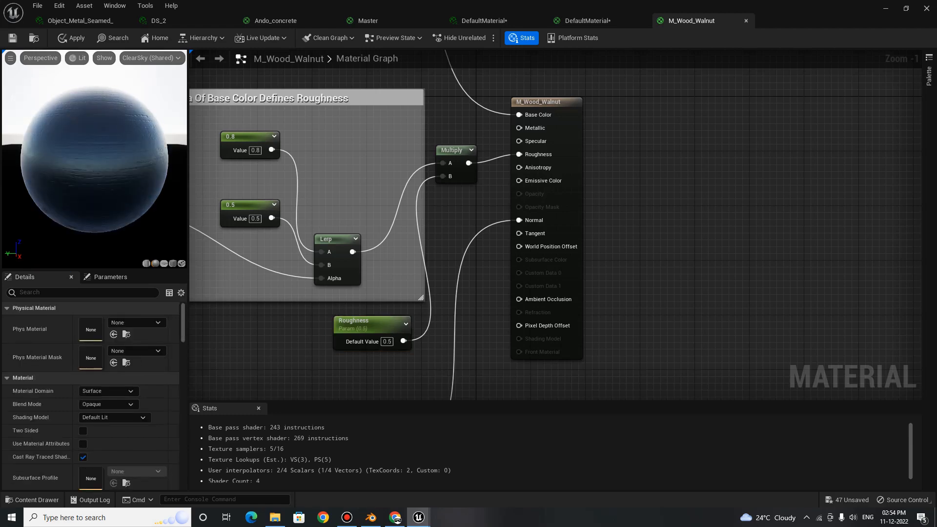
Check the material on the preview sphere, apply the graph changes and save M_Wood_Walnut.
left_click_drag(92, 156, 134, 205)
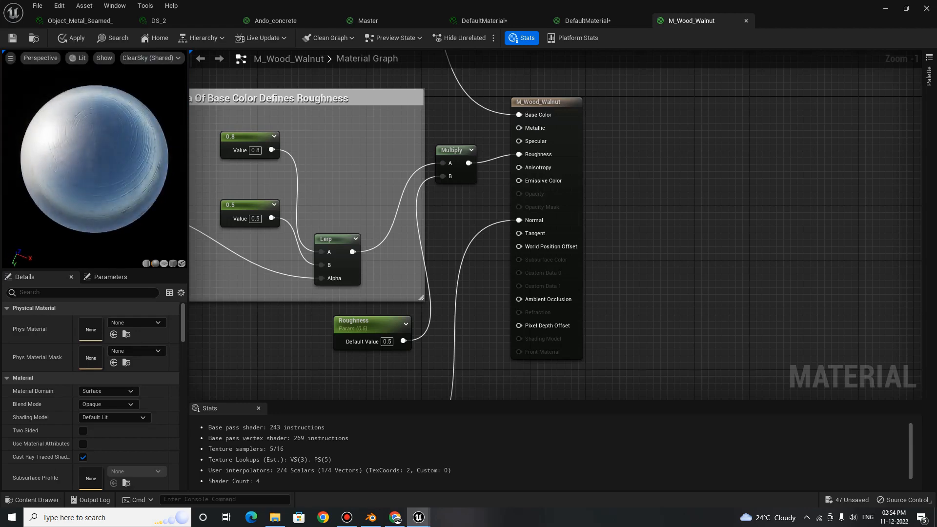
scroll(379, 356, "up", 1)
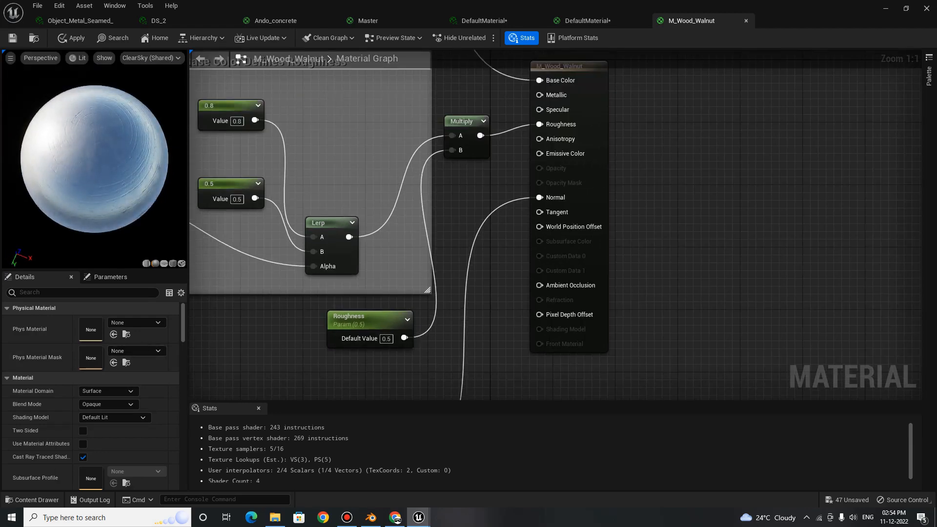
left_click(71, 38)
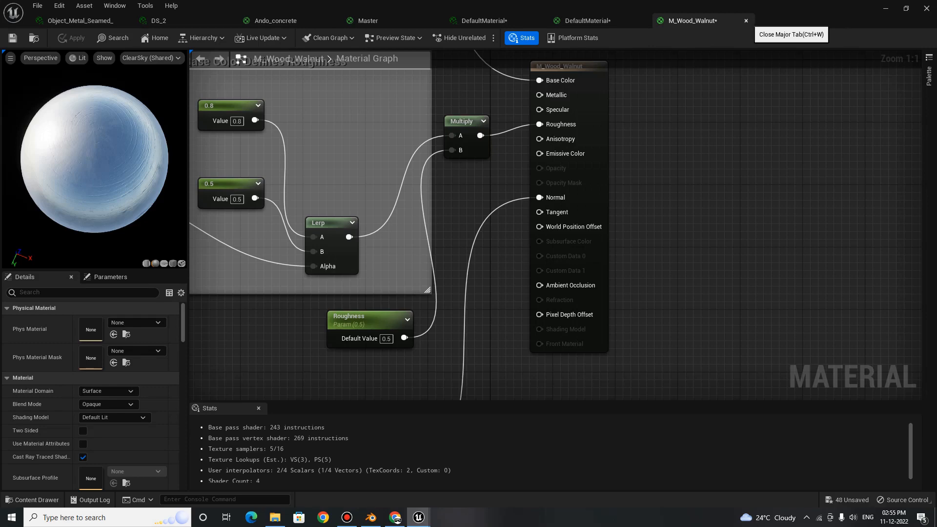
left_click(12, 38)
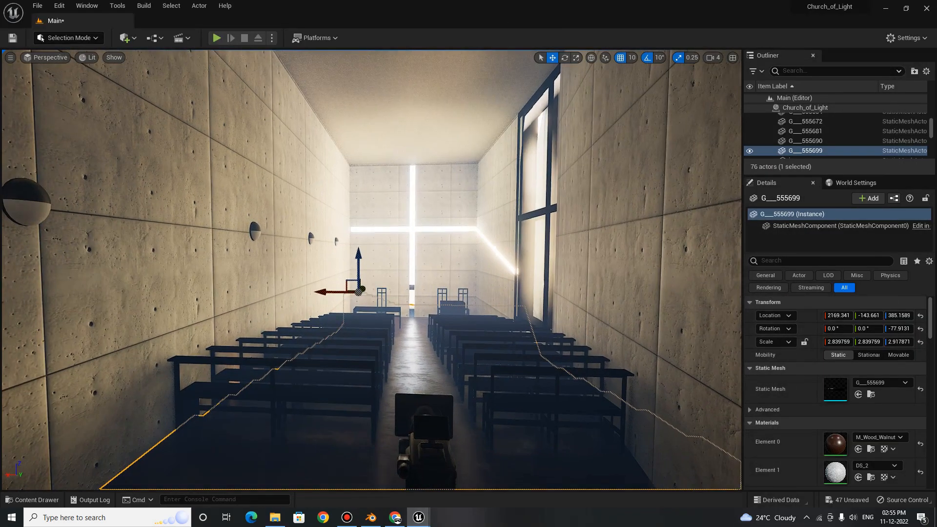
Examine the church interior in the Main level, looking over the walnut floor, benches, concrete walls and glass cross.
right_click_drag(371, 270, 370, 249)
key("w")
key("d")
key("a")
key("w")
key("s")
key("s")
key("q")
key("a")
key("d")
key("s")
key("e")
left_click(371, 270)
left_click(384, 263)
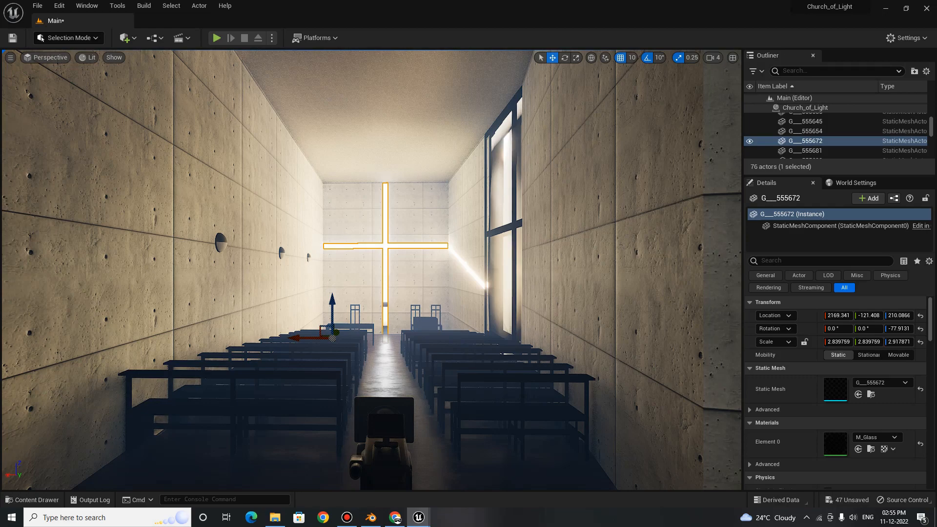
Save the current level and all remaining unsaved assets of the project.
left_click(37, 6)
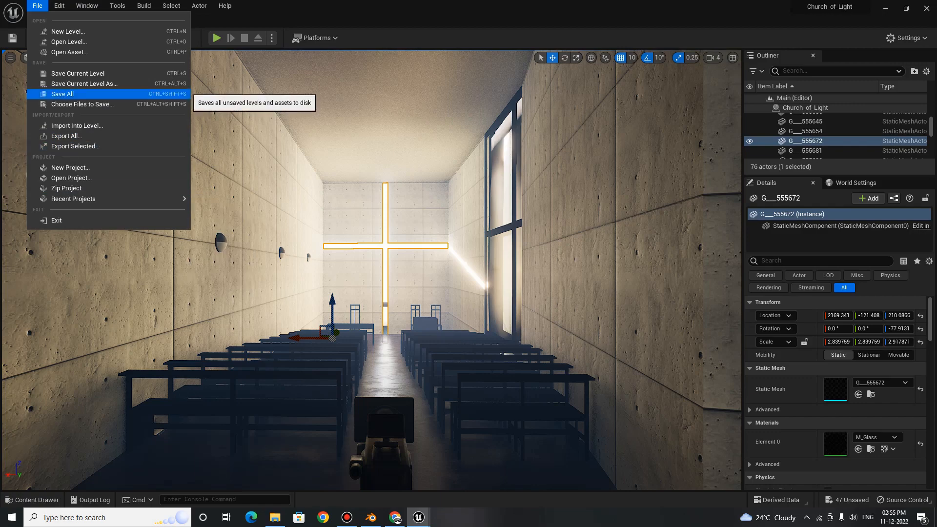
left_click(78, 73)
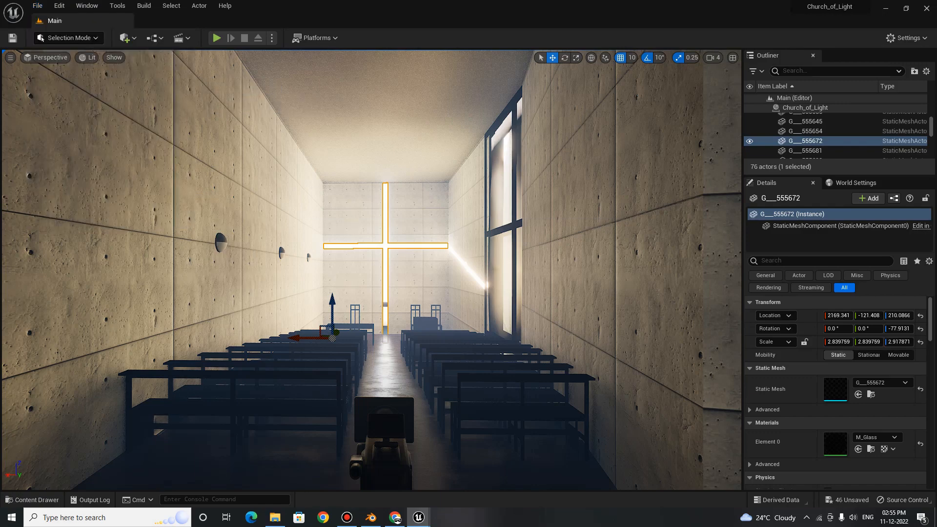
left_click(37, 6)
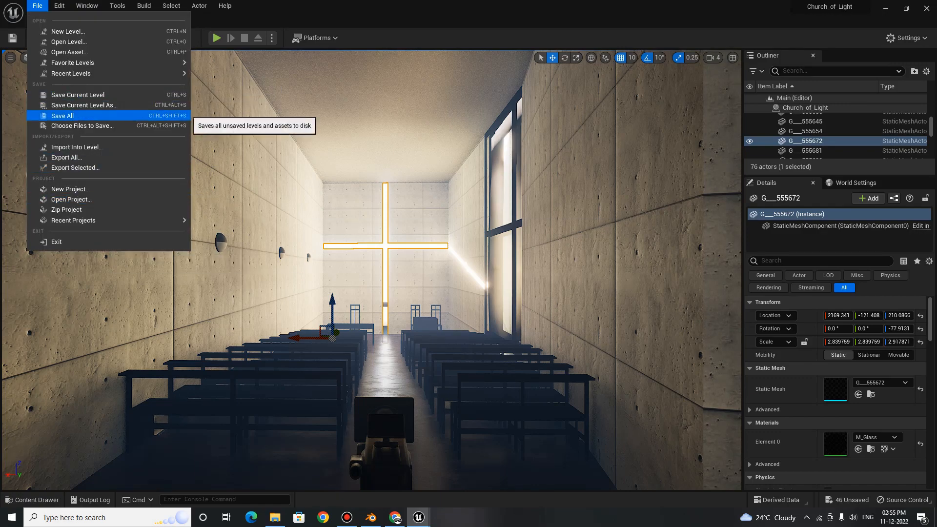
left_click(63, 115)
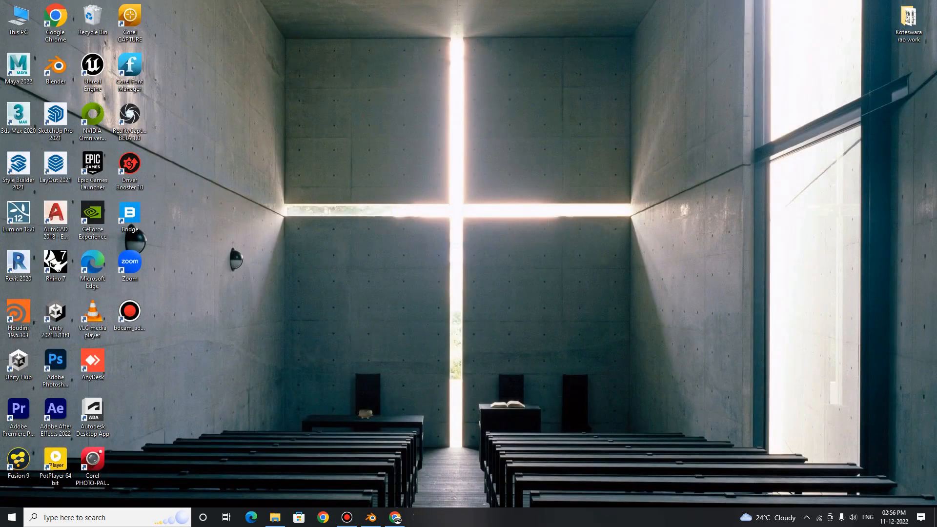
mouse_move(347, 518)
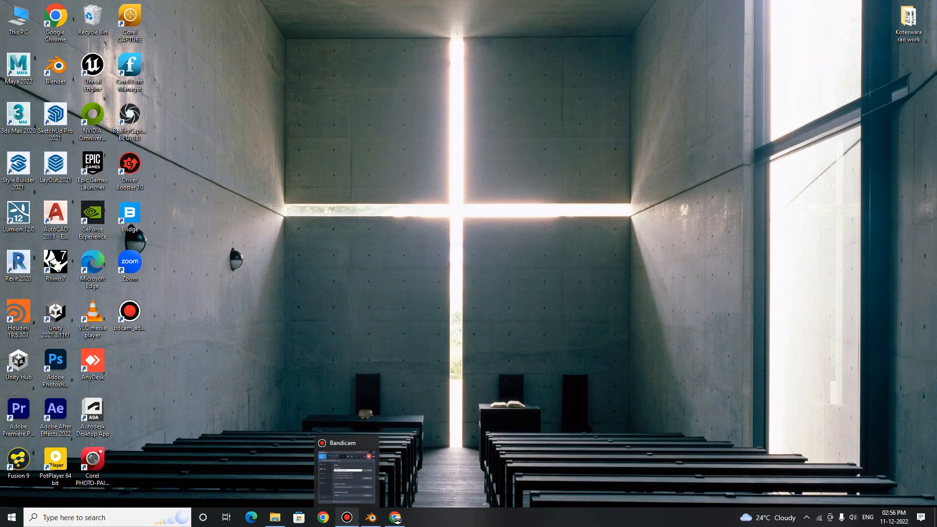